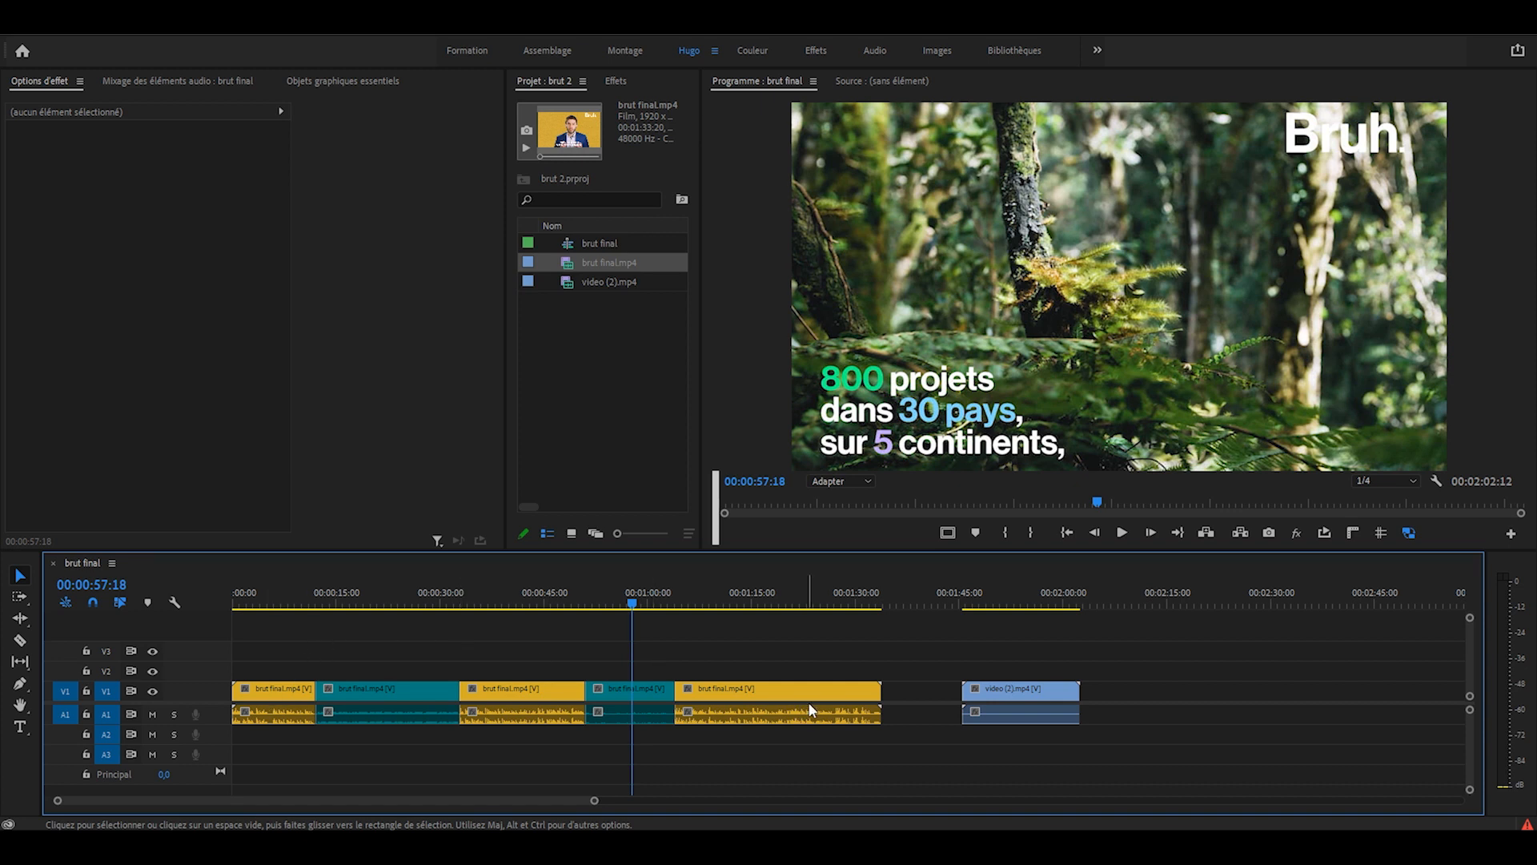
Step: Review the clips of the brut final sequence, playing the last yellow interview clip from about 00:01:28:18
left_click(281, 689)
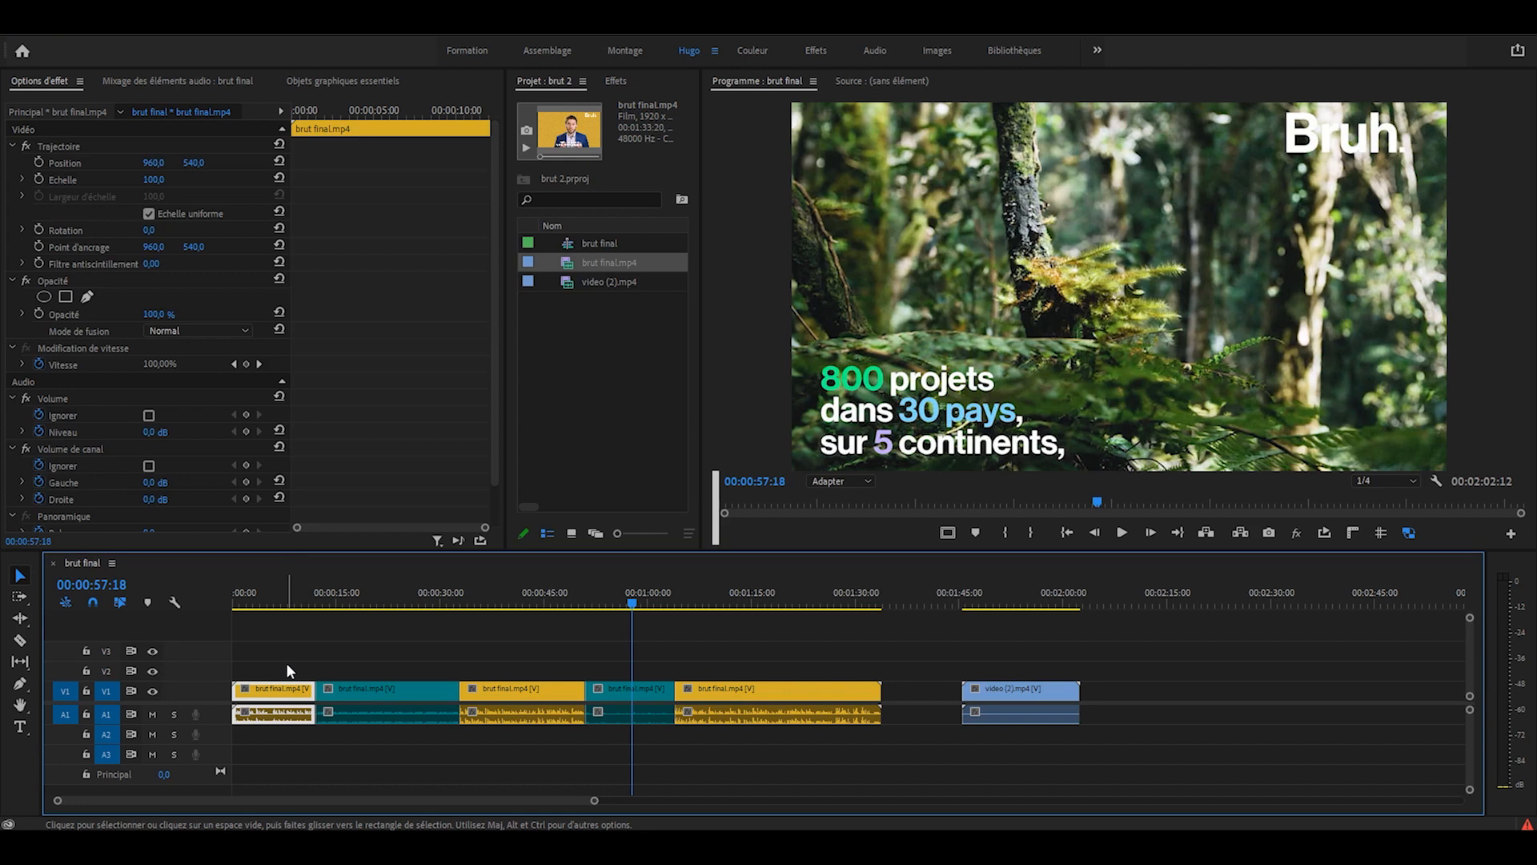
left_click(847, 590)
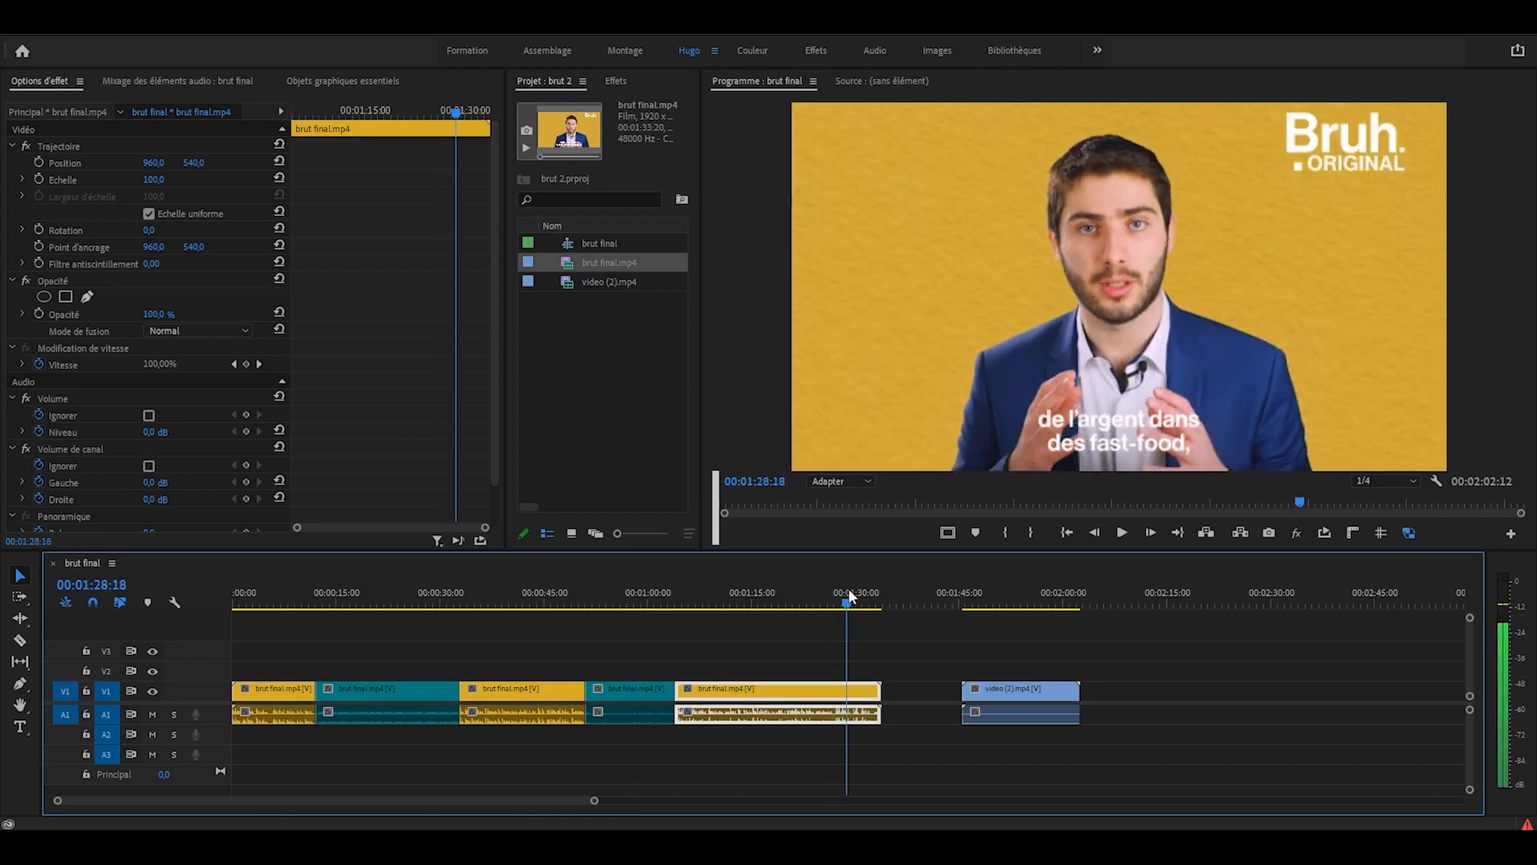
key("space")
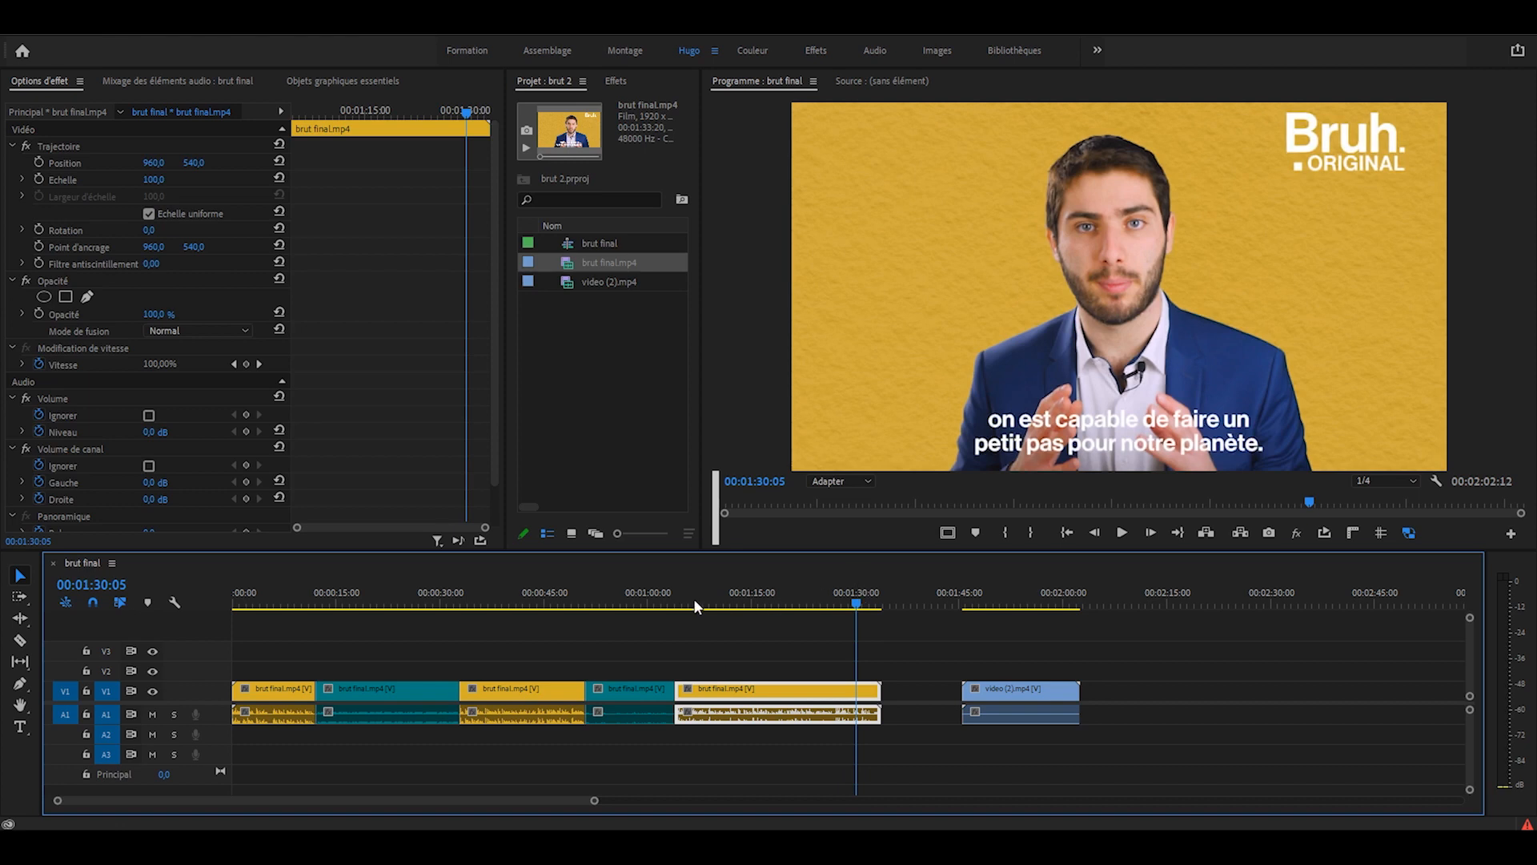
left_click(650, 597)
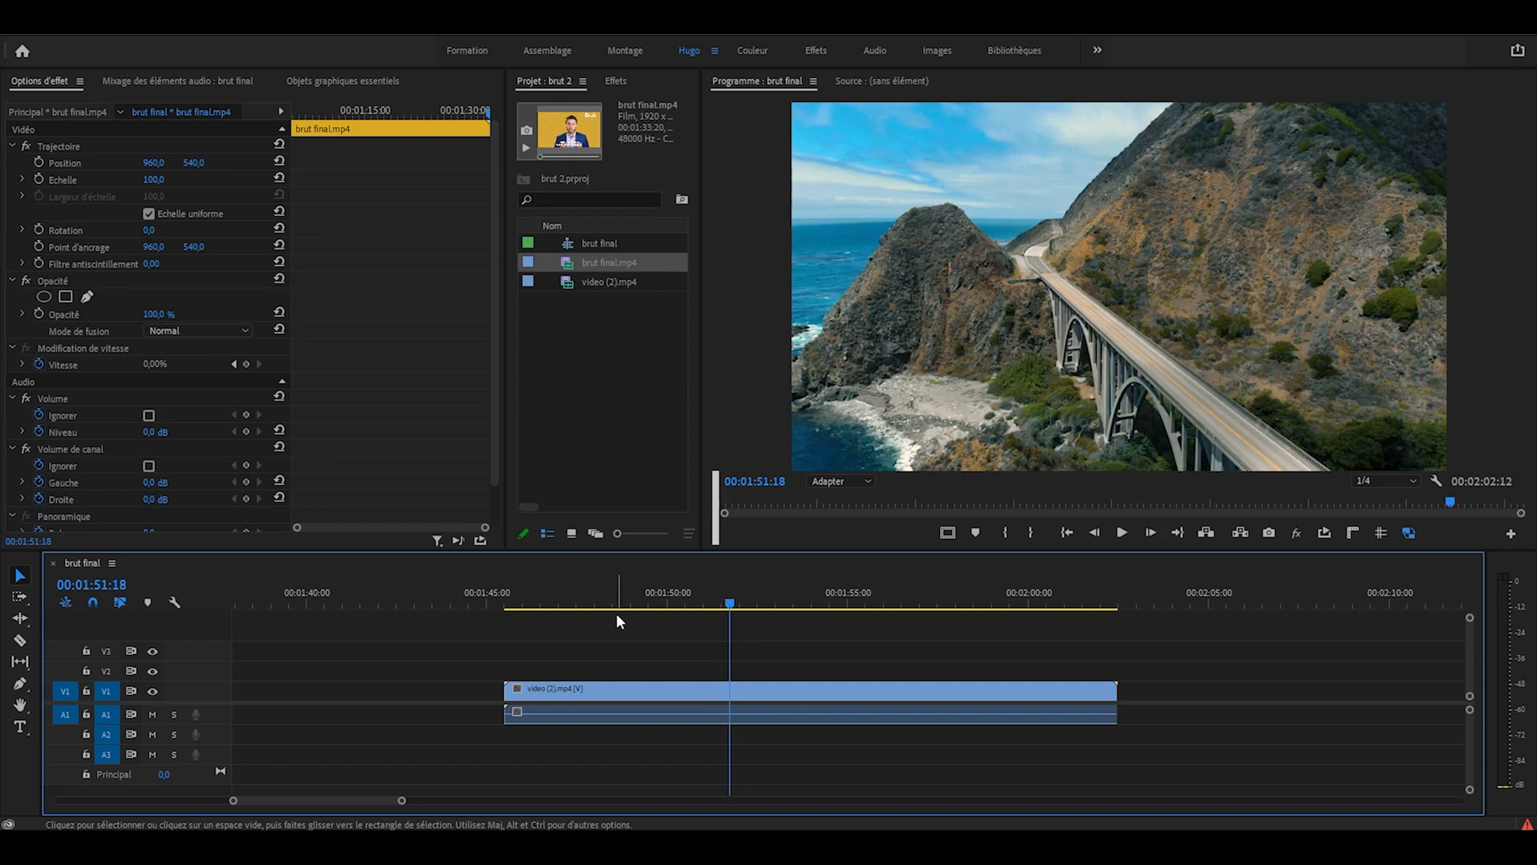
left_click(671, 695)
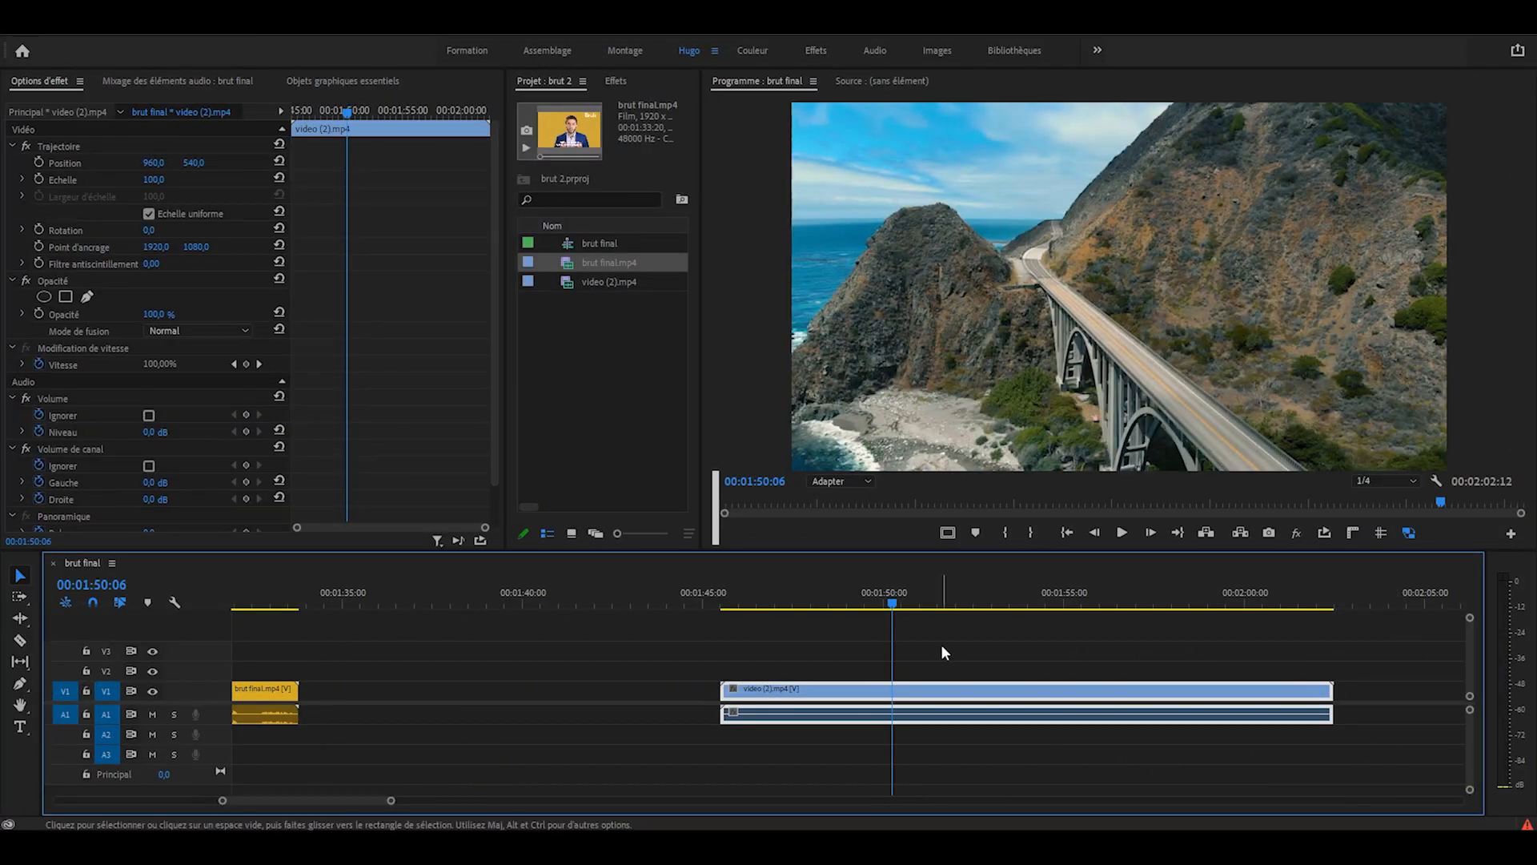
Step: Toggle the display of the rulers and guides over the bridge shot in the Program monitor
left_click(974, 636)
left_click(776, 401)
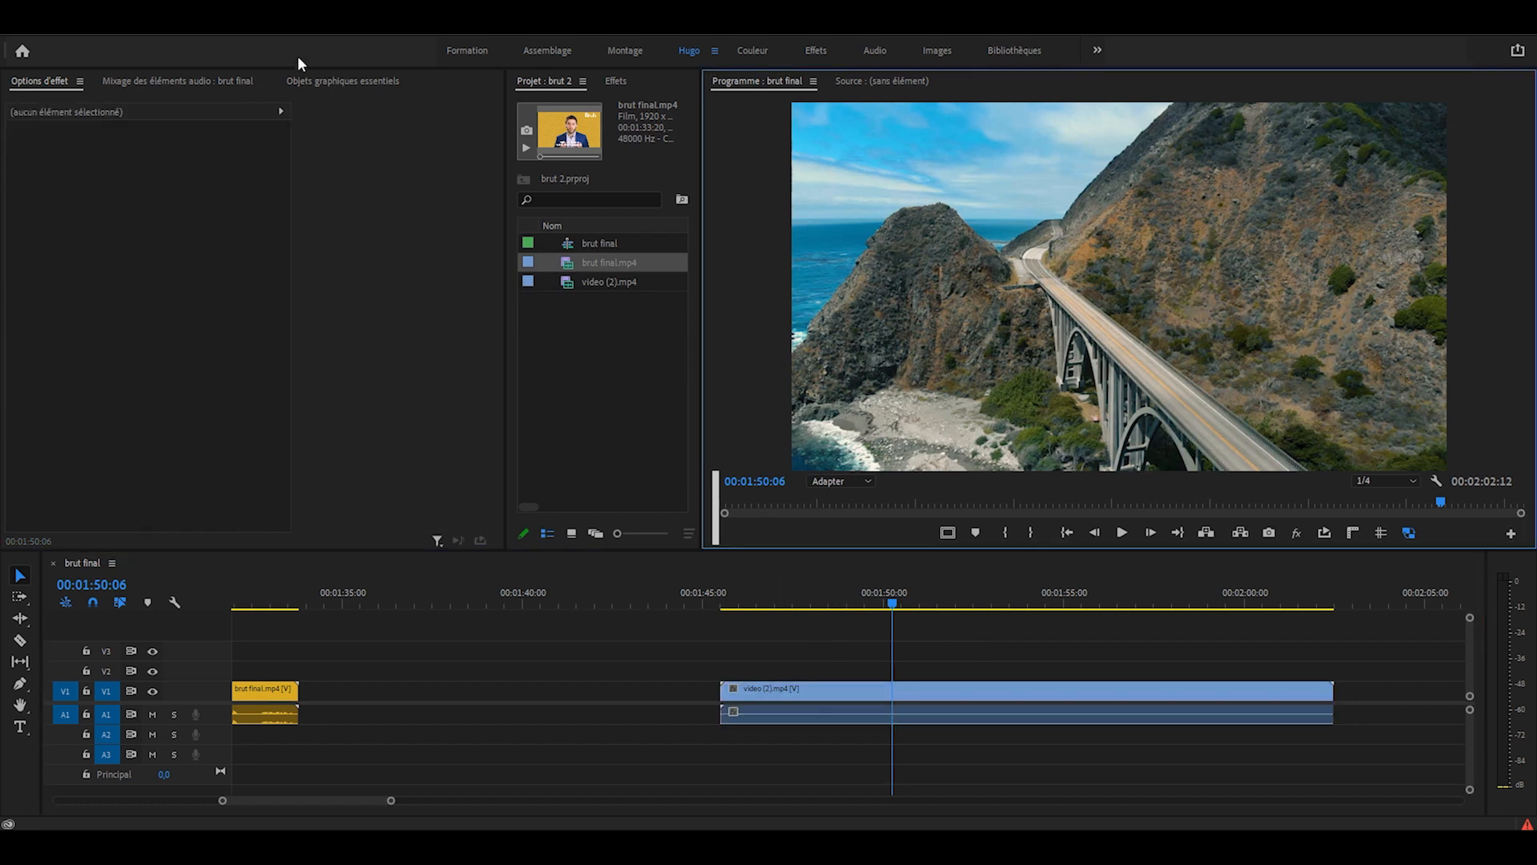
left_click(293, 30)
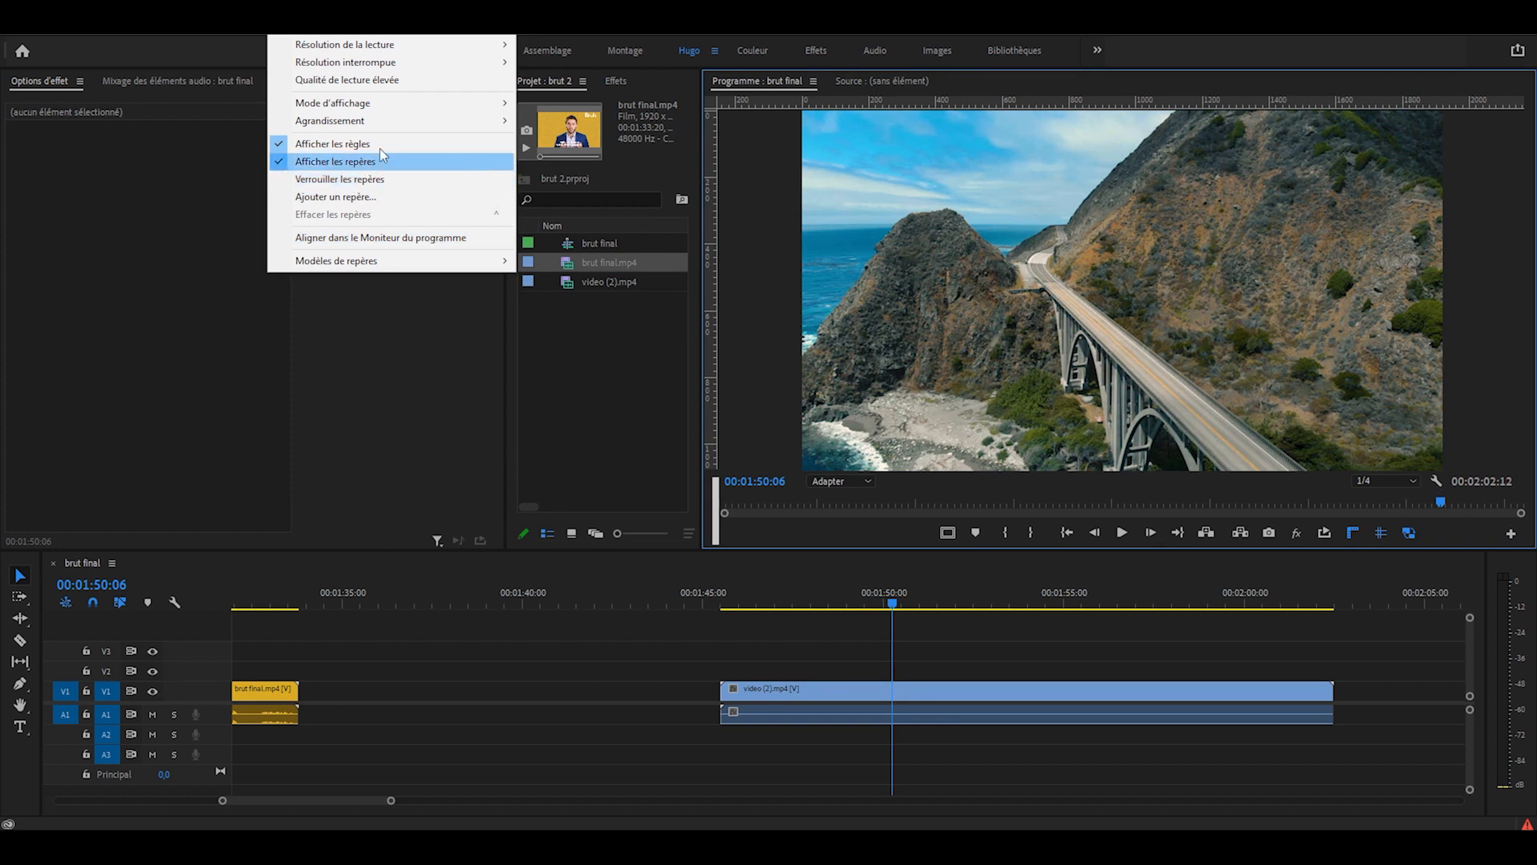
left_click(377, 168)
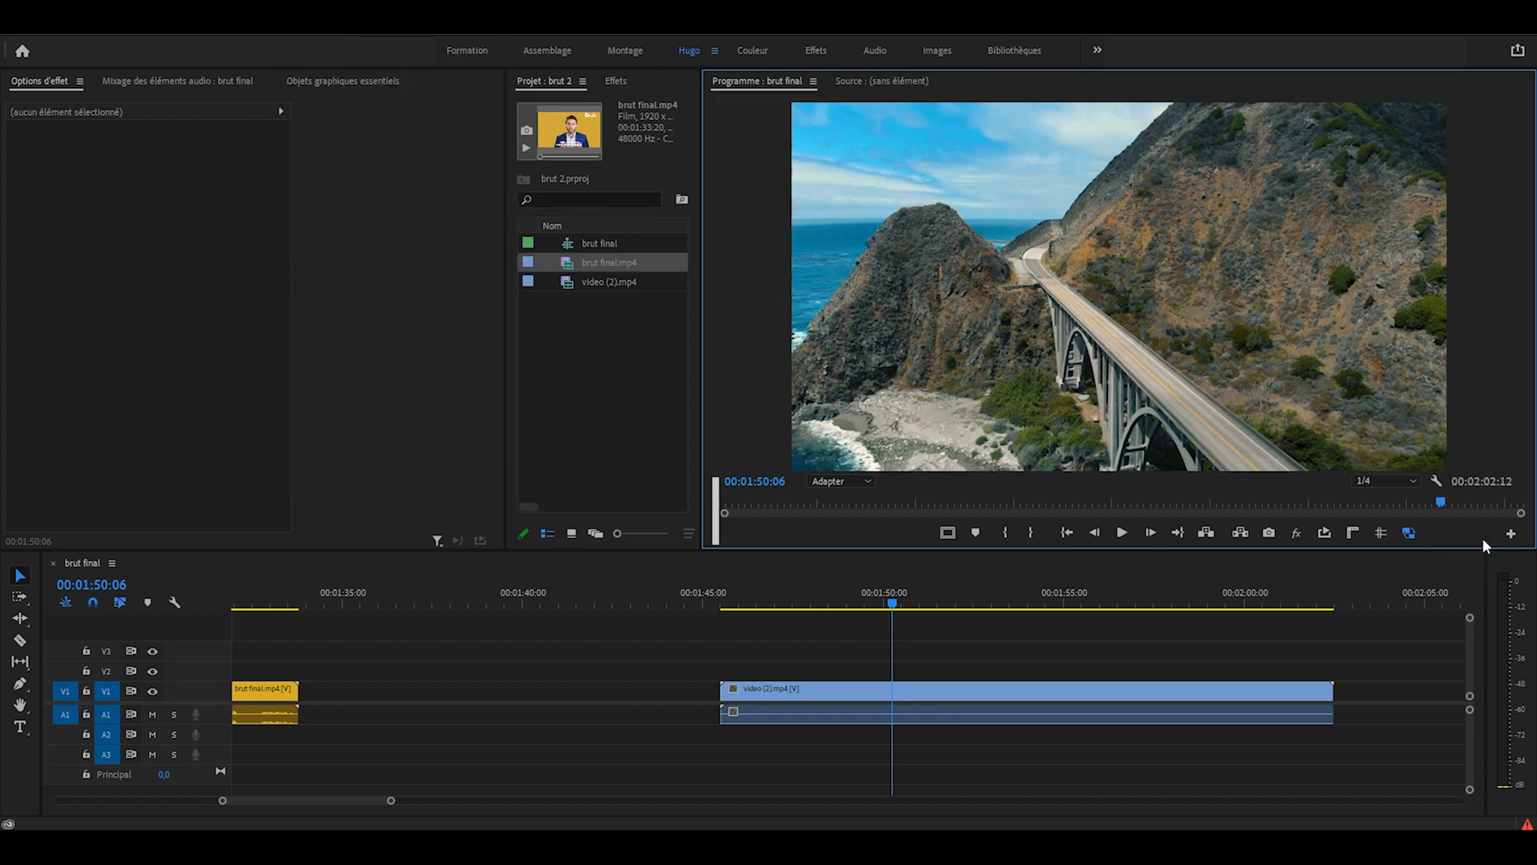
Step: Check the monitor's ruler and guide buttons, and display the rulers to pull a vertical guide onto the bridge shot
left_click(1512, 535)
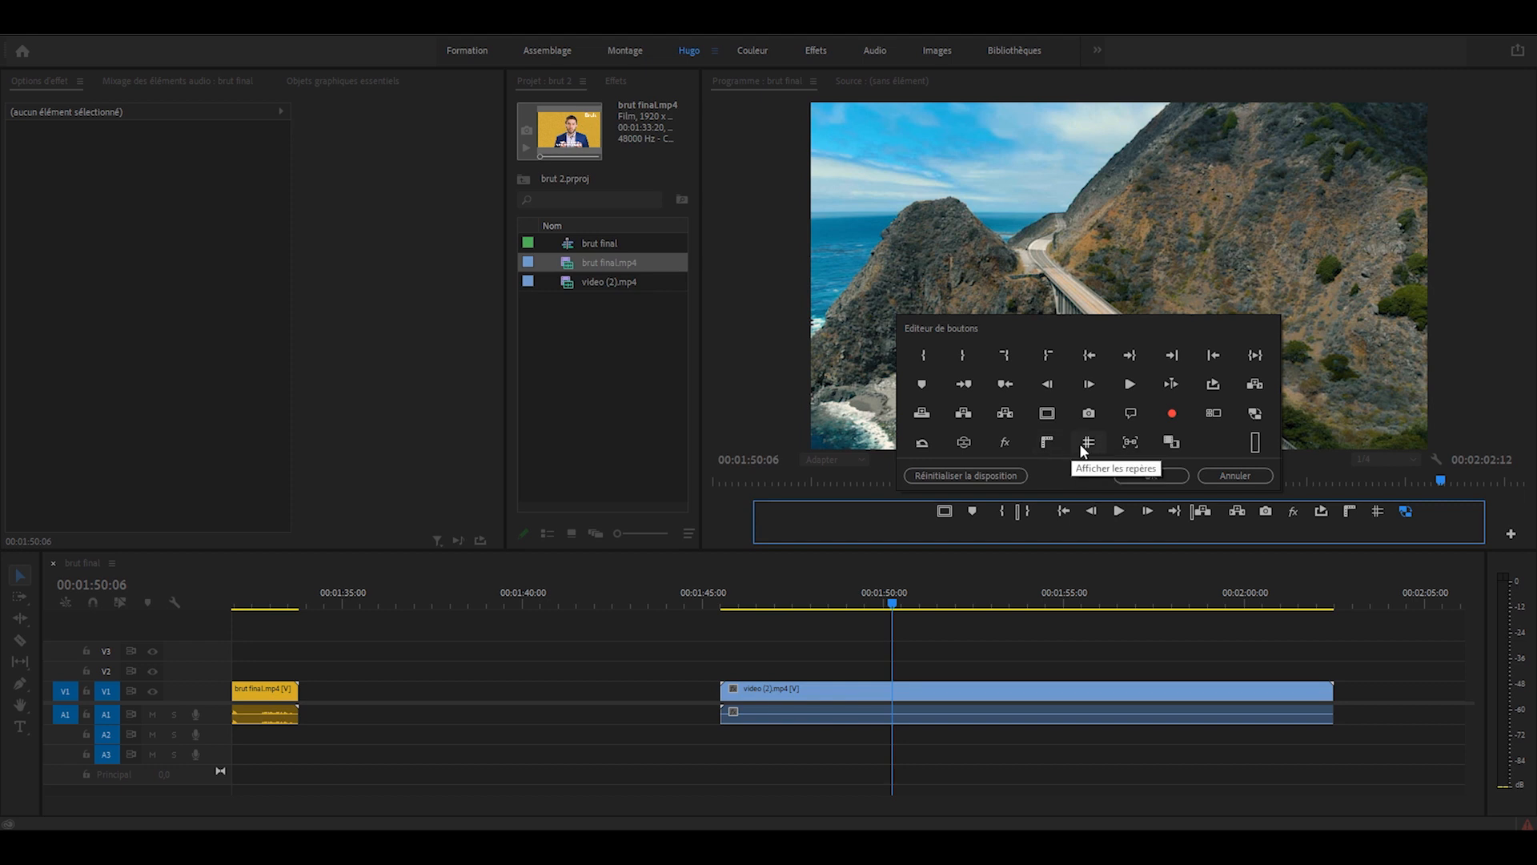
left_click(1151, 476)
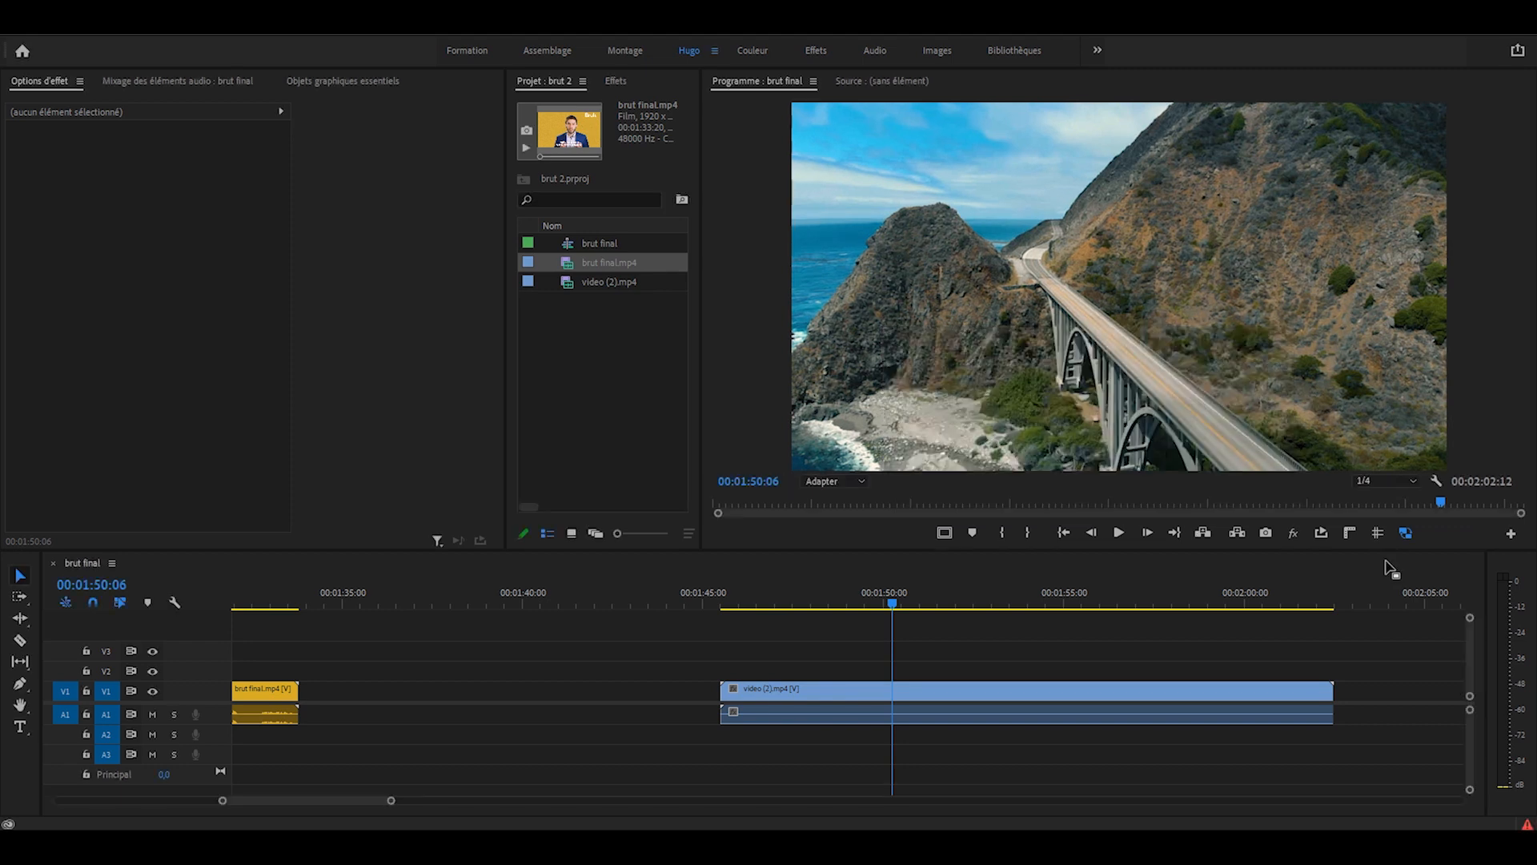
left_click(1351, 534)
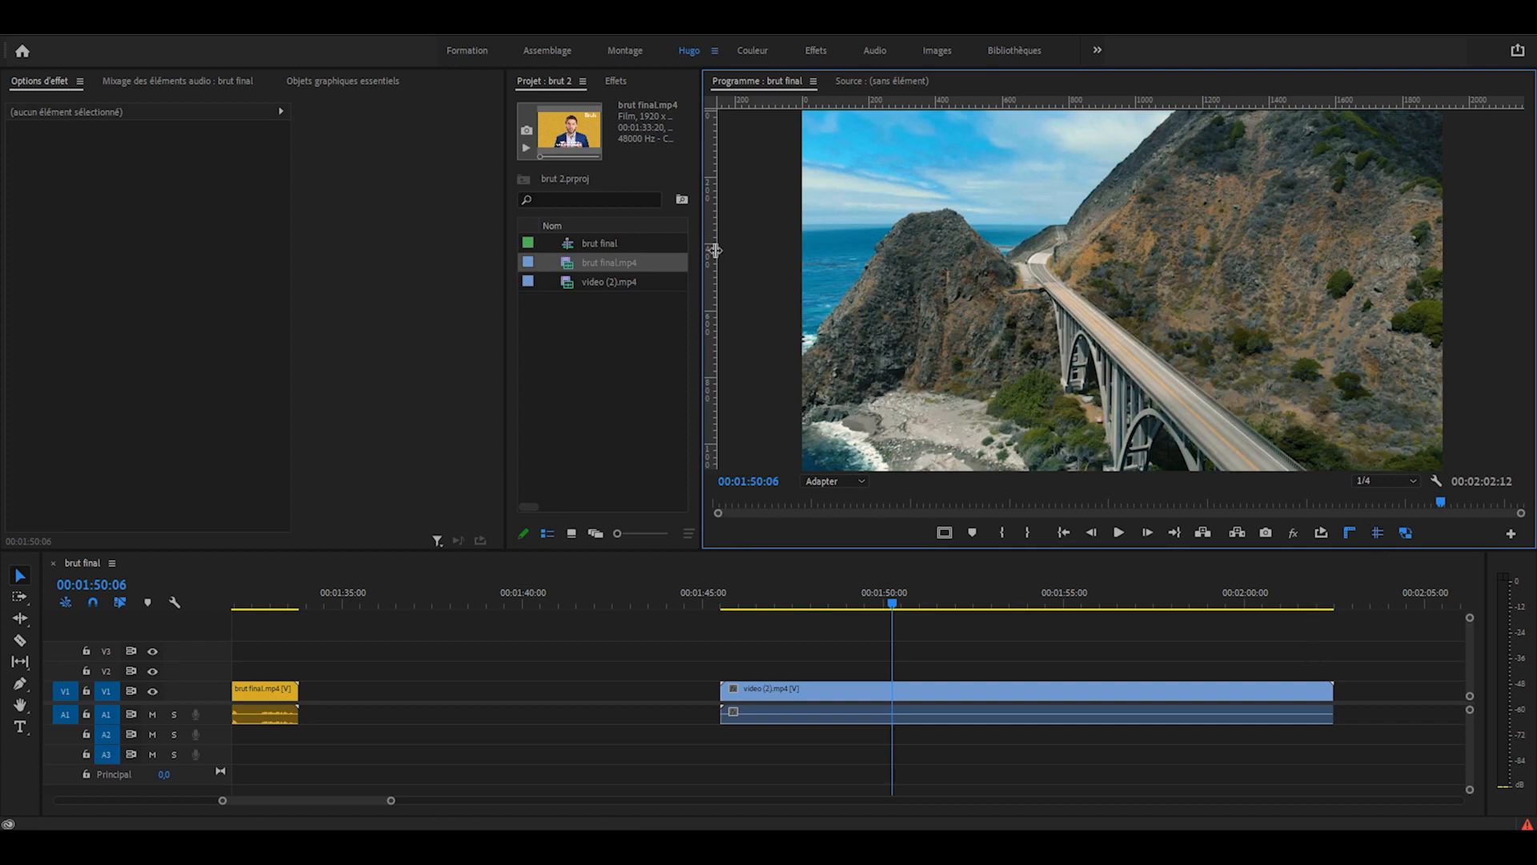
left_click_drag(715, 250, 939, 263)
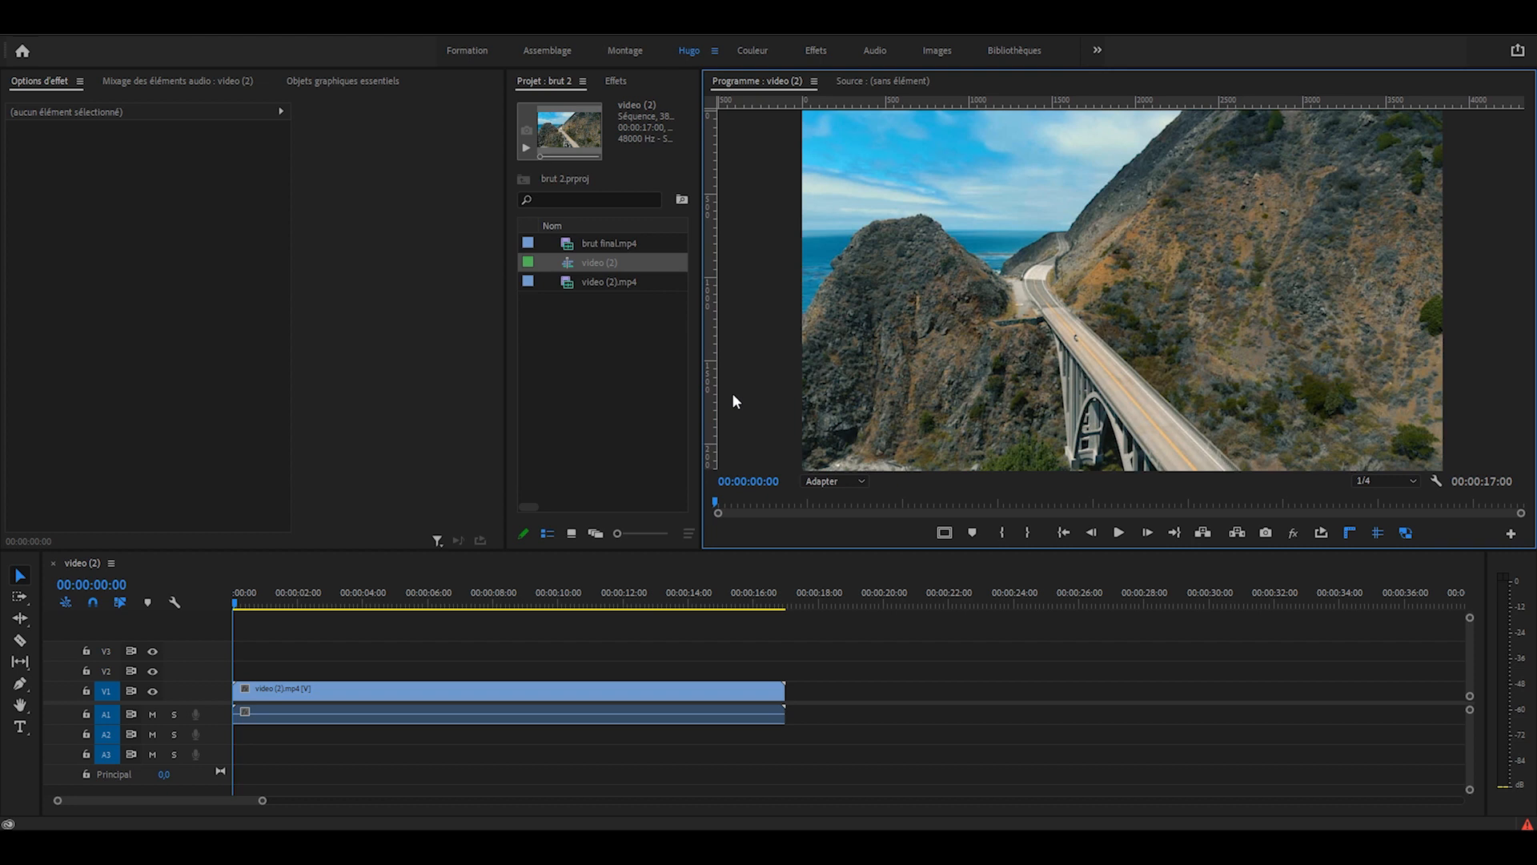
Step: Add a vertical guide to the video (2) sequence's frame and set its position to 3595 pixels from the left
left_click_drag(710, 324, 896, 282)
right_click(896, 280)
left_click(919, 291)
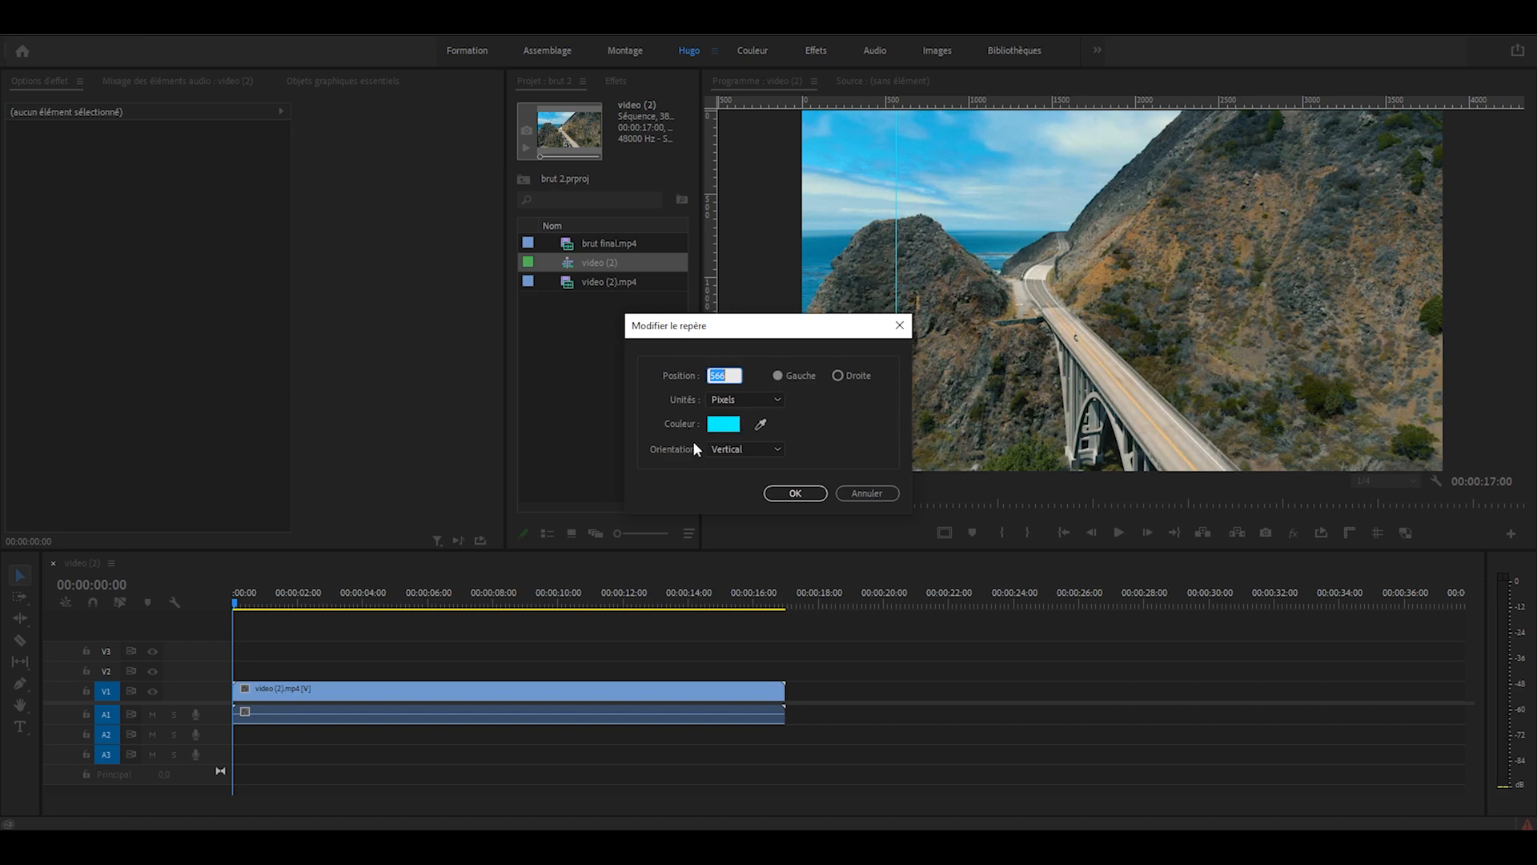
type("3595")
key("Return")
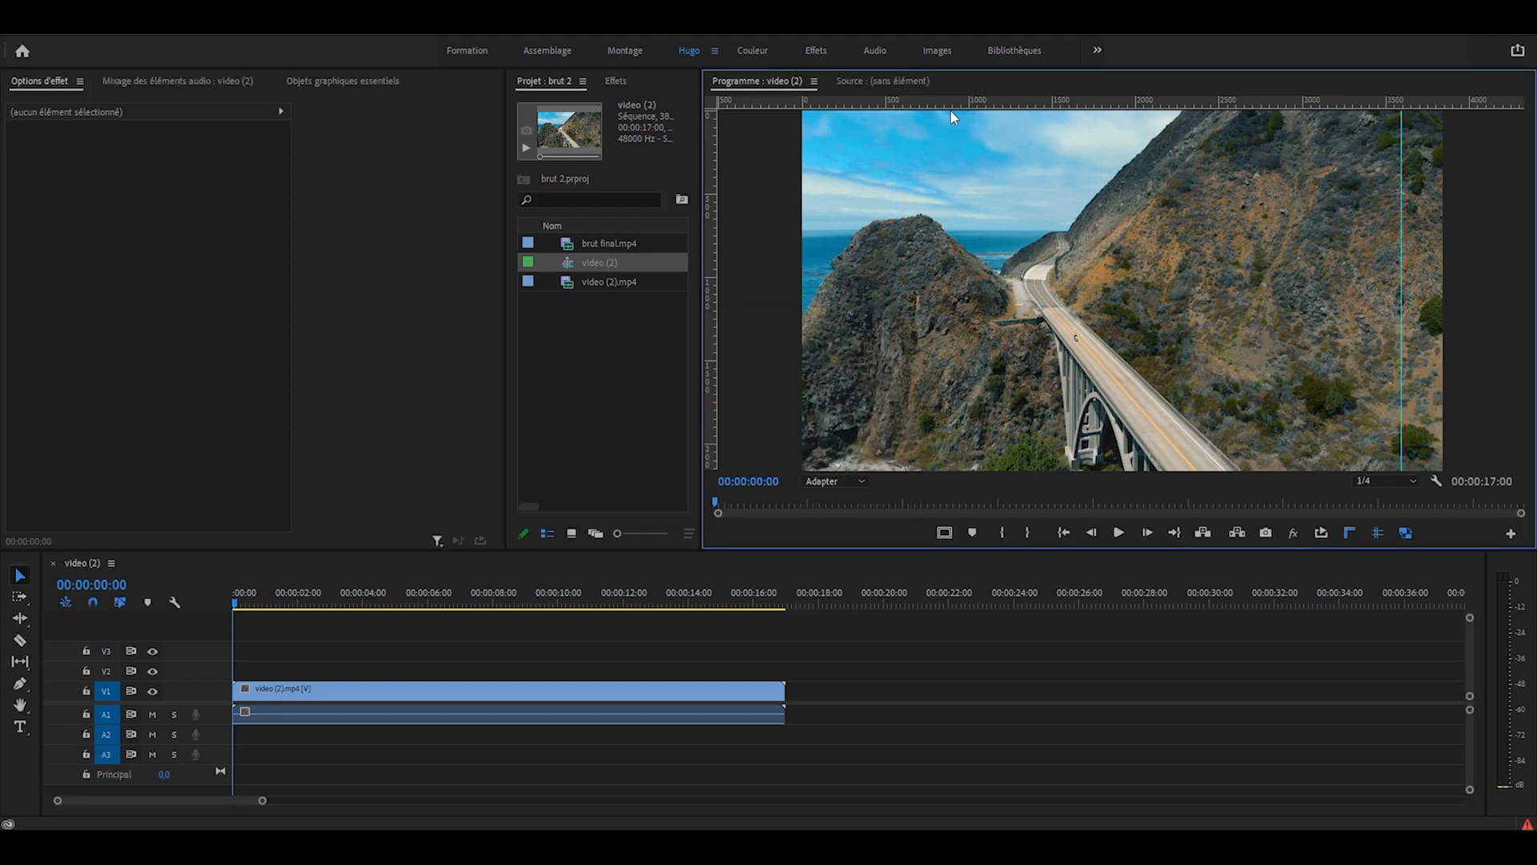
Step: Add two horizontal guides to the frame at 293 and 60 pixels from the top
left_click_drag(951, 104, 952, 153)
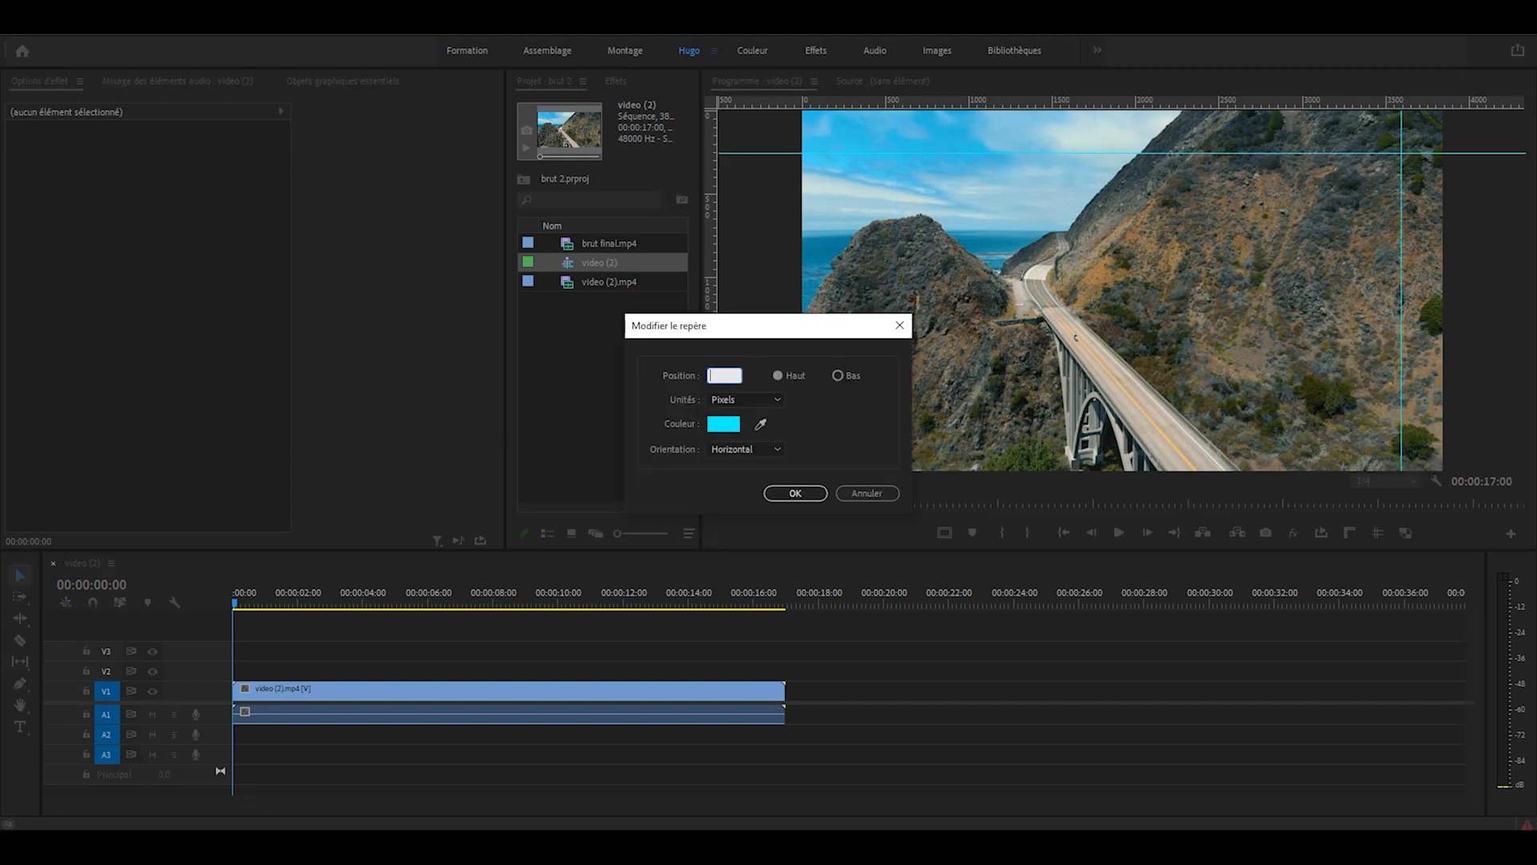
type("293")
key("Return")
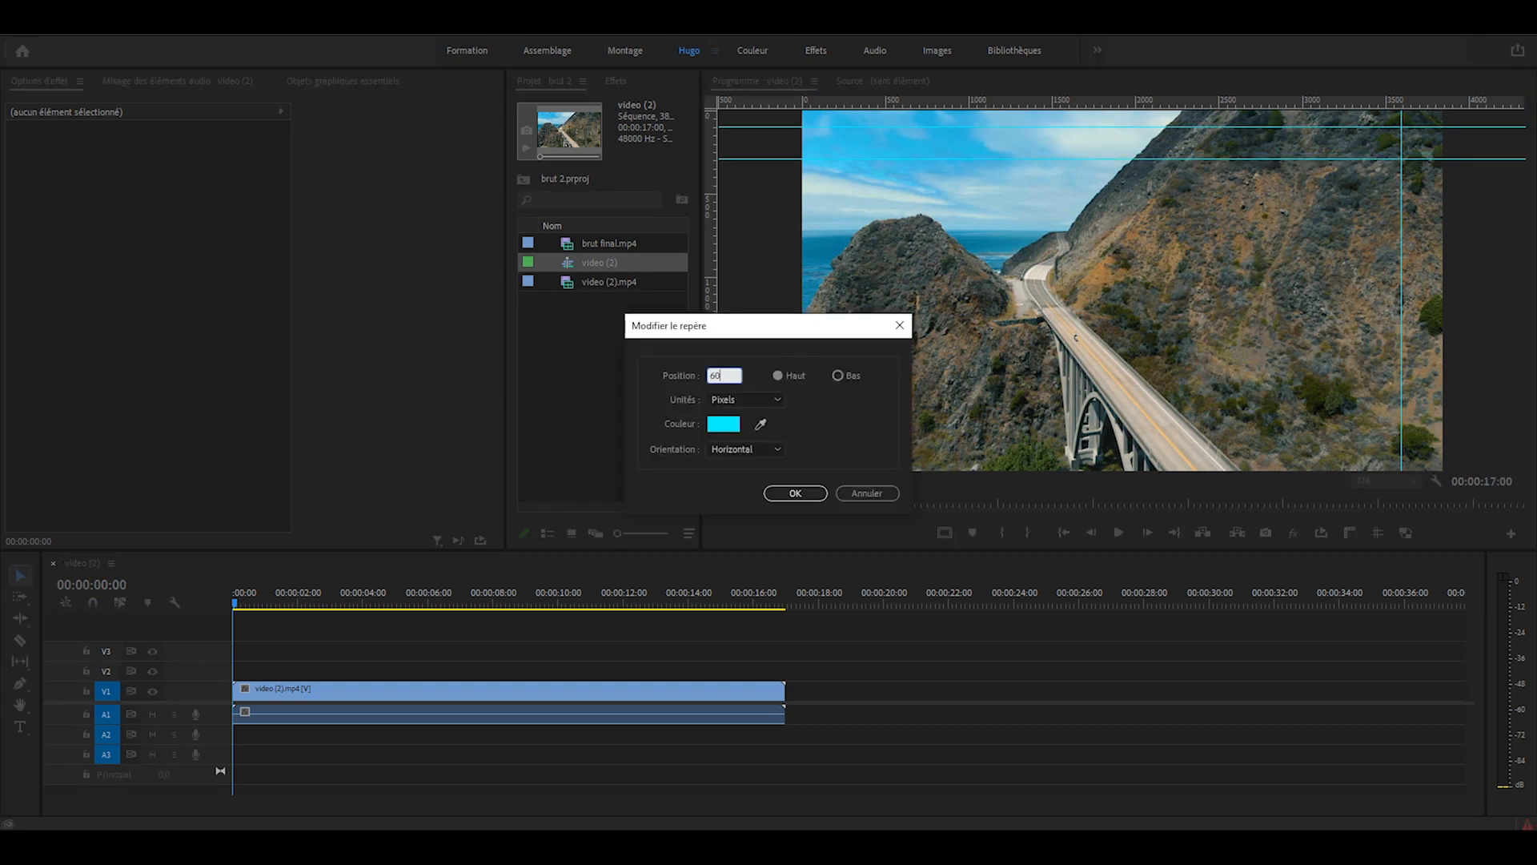
key("Return")
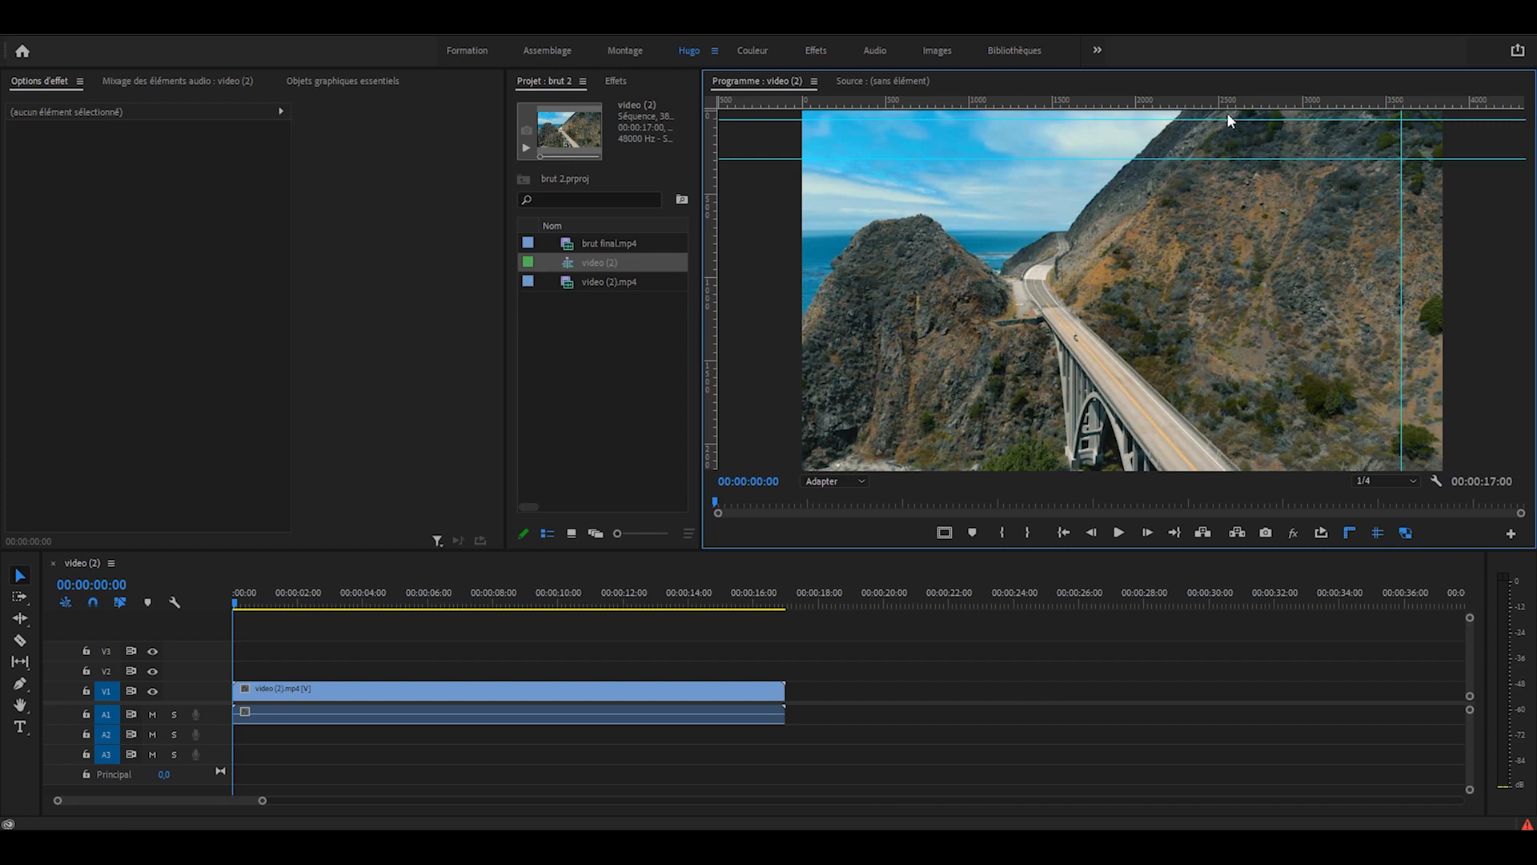
Step: Create a text box over the guides in the frame's upper-right corner containing "Bruh."
scroll(1220, 146, "up", 3)
left_click_drag(1187, 465, 1449, 466)
left_click_drag(1520, 319, 1519, 196)
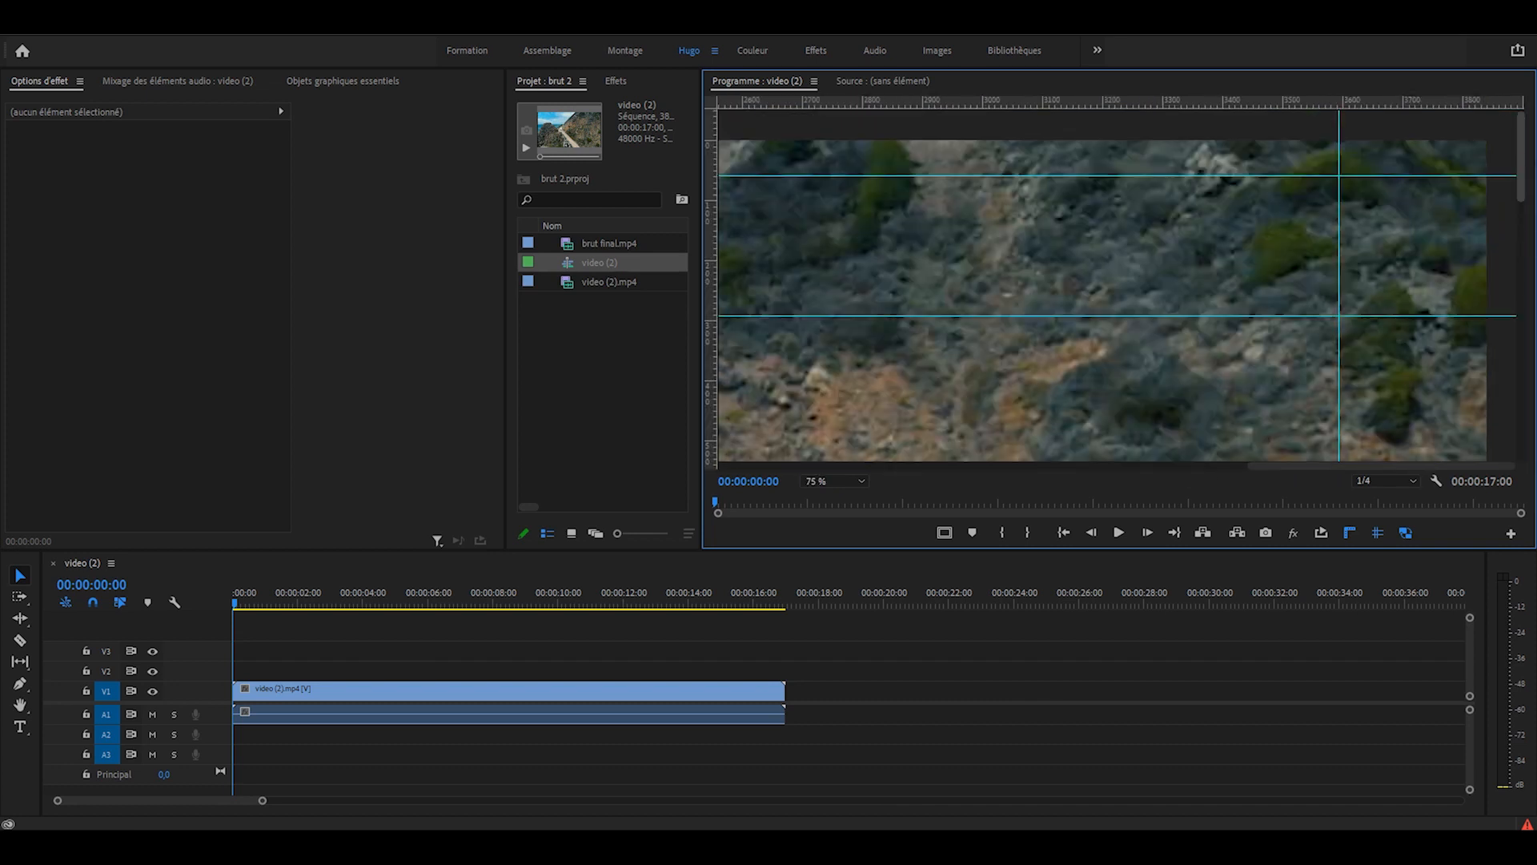
left_click(20, 728)
left_click_drag(796, 157, 1423, 349)
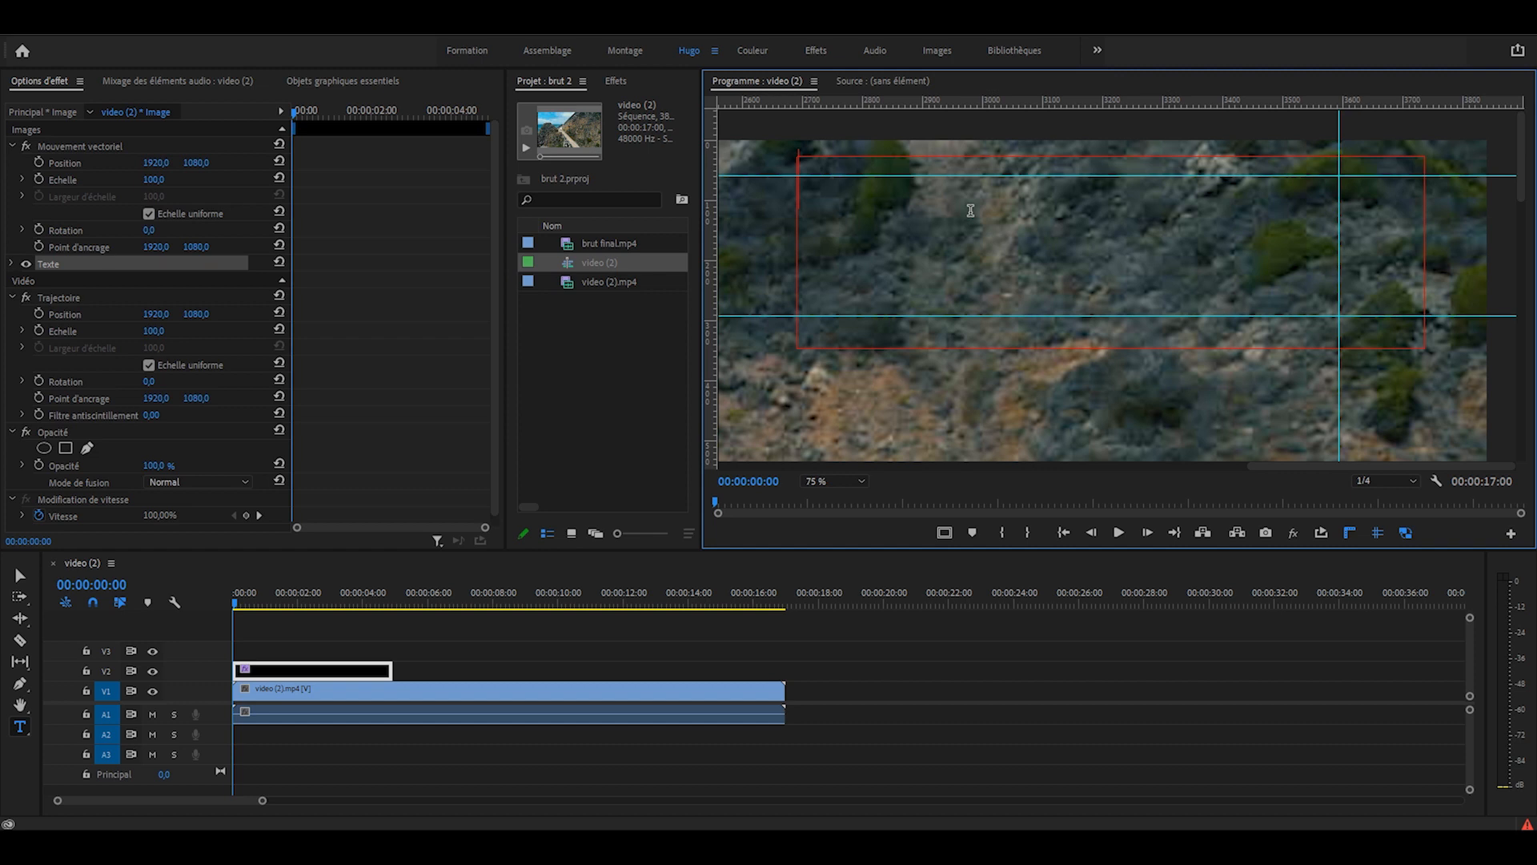
type("Bruh.")
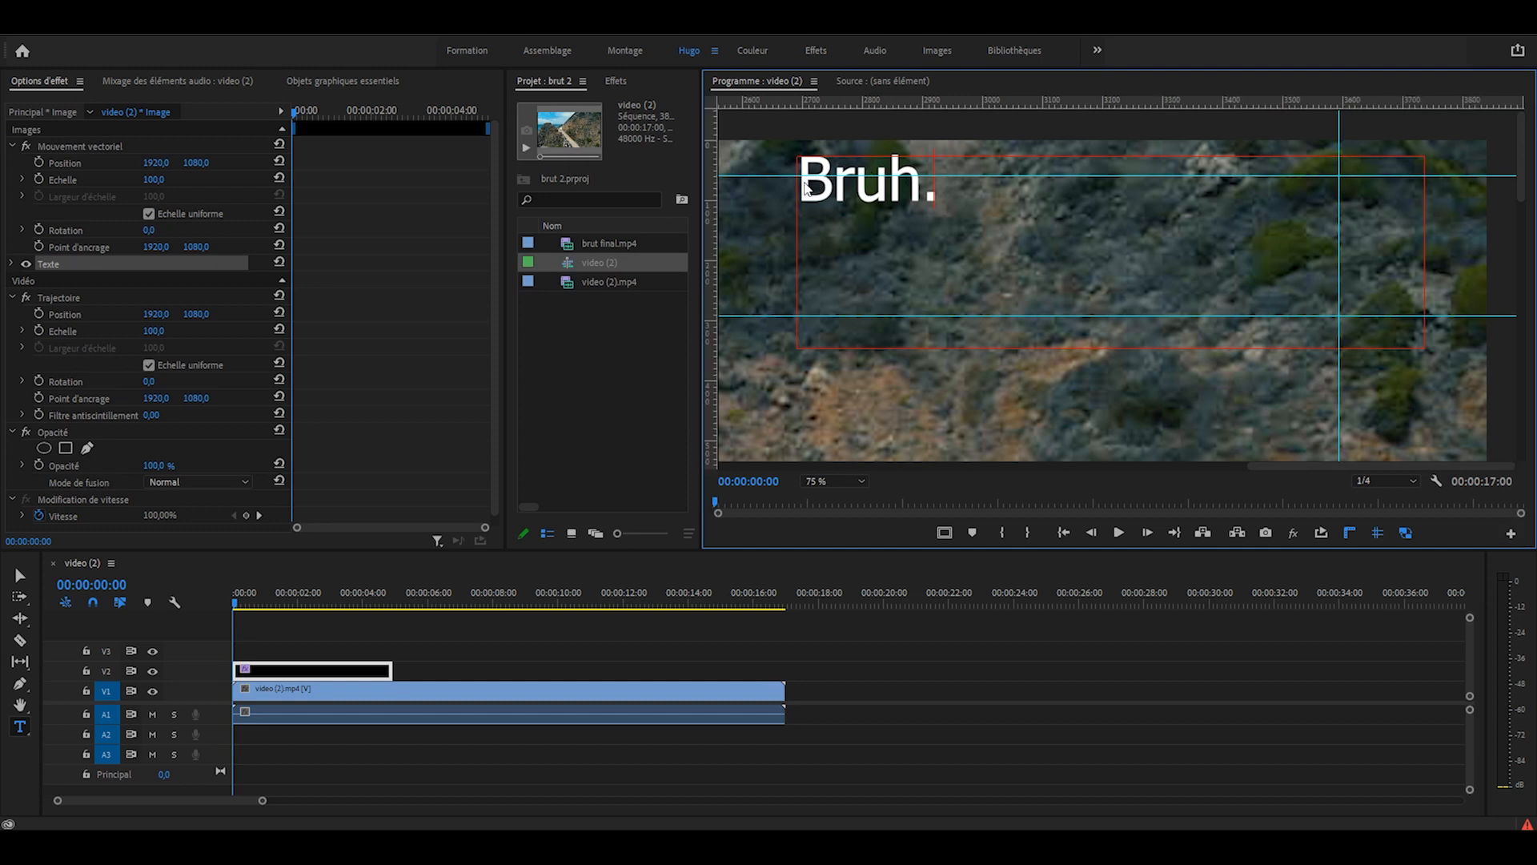
Step: Set the "Bruh." text's font to Neue Haas Grotesk Display Pro in the 65 Medium style
left_click_drag(943, 191, 803, 189)
left_click(13, 264)
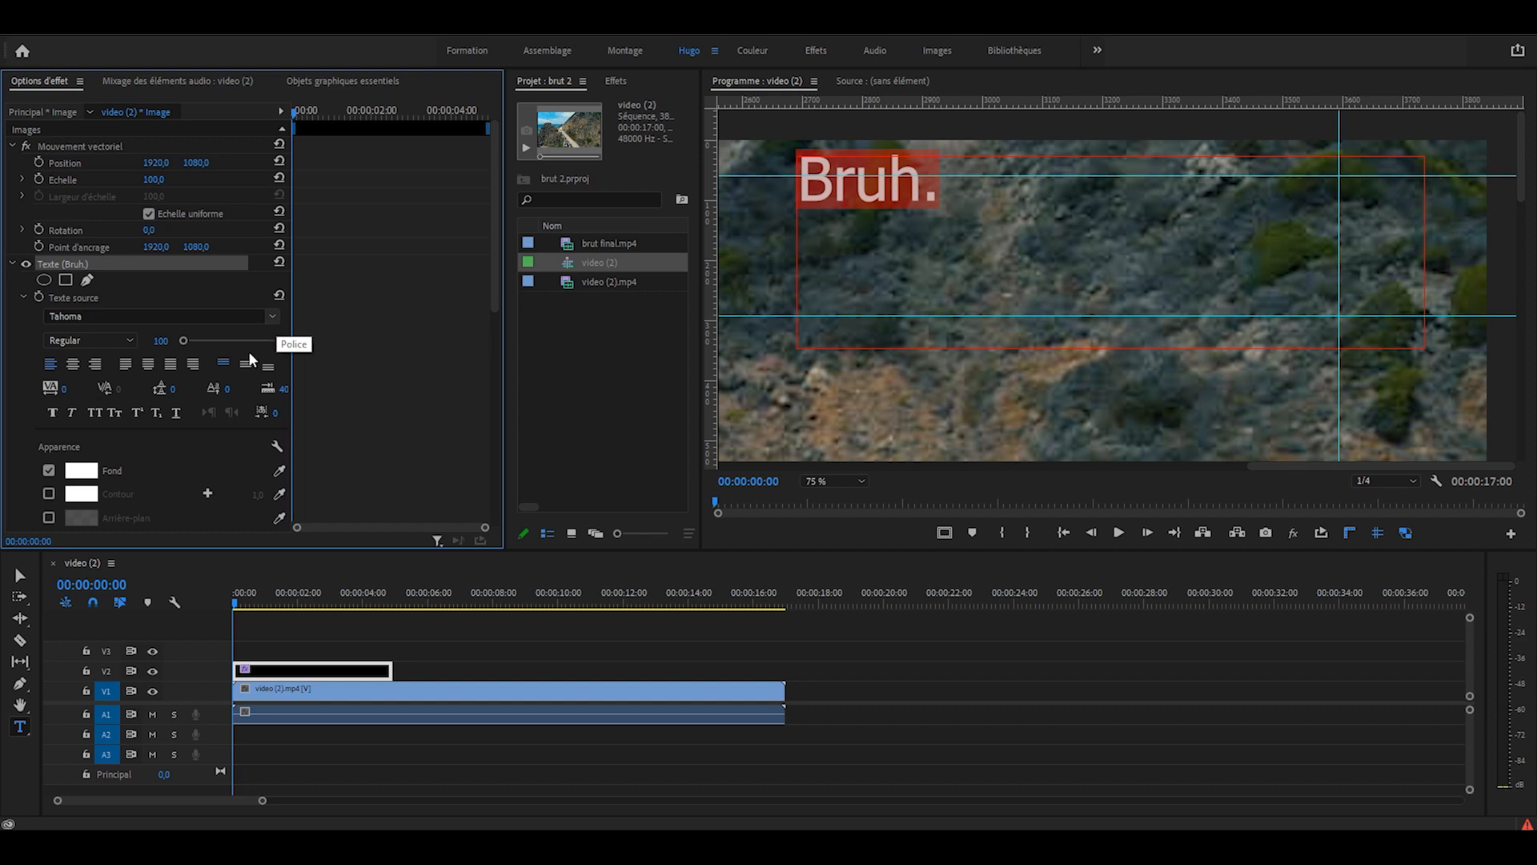
left_click(273, 317)
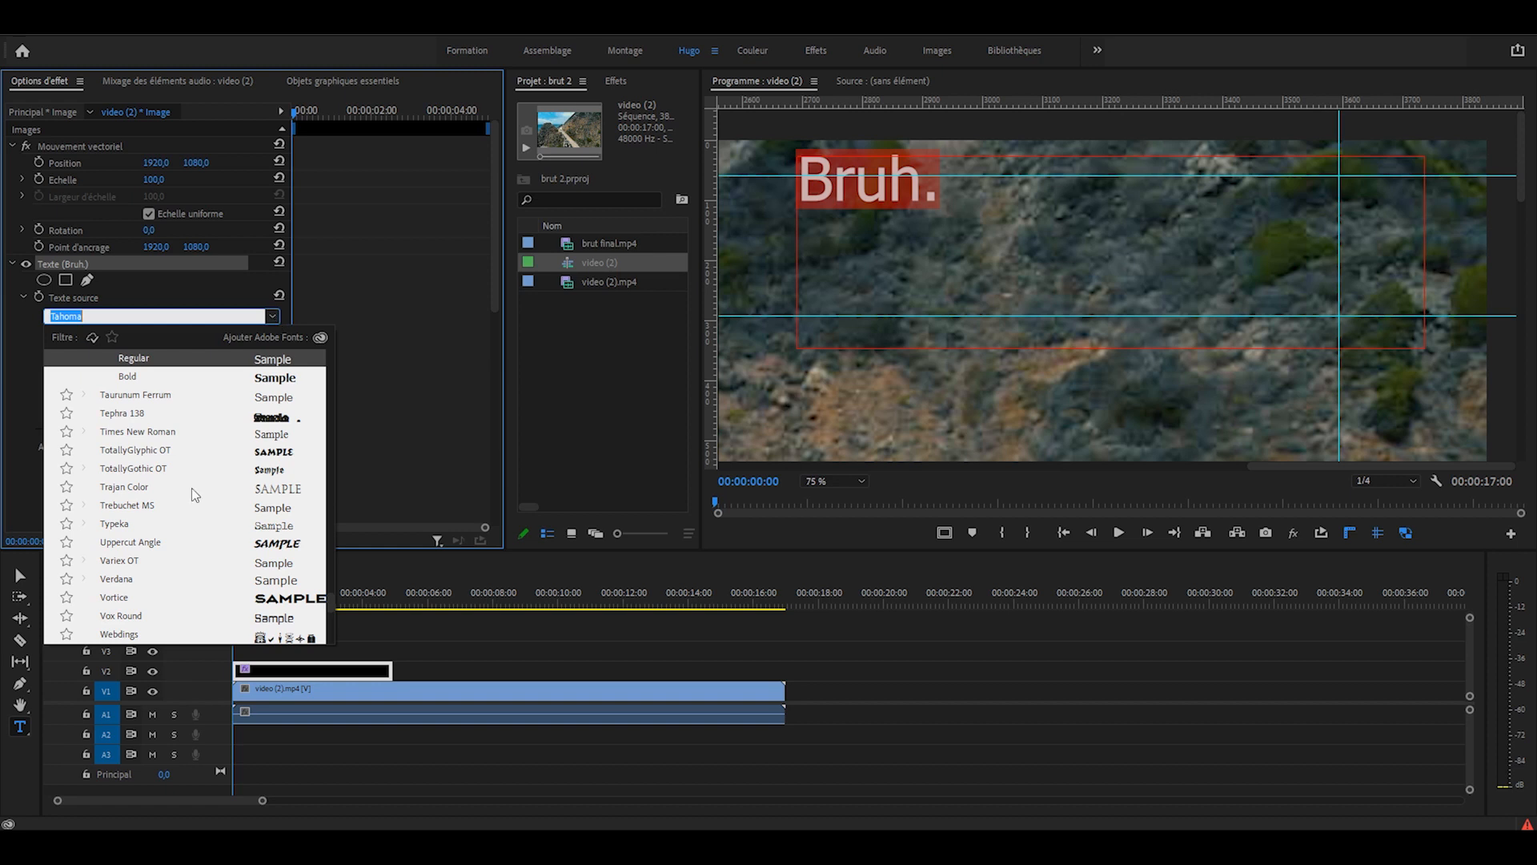
scroll(183, 508, "up", 10)
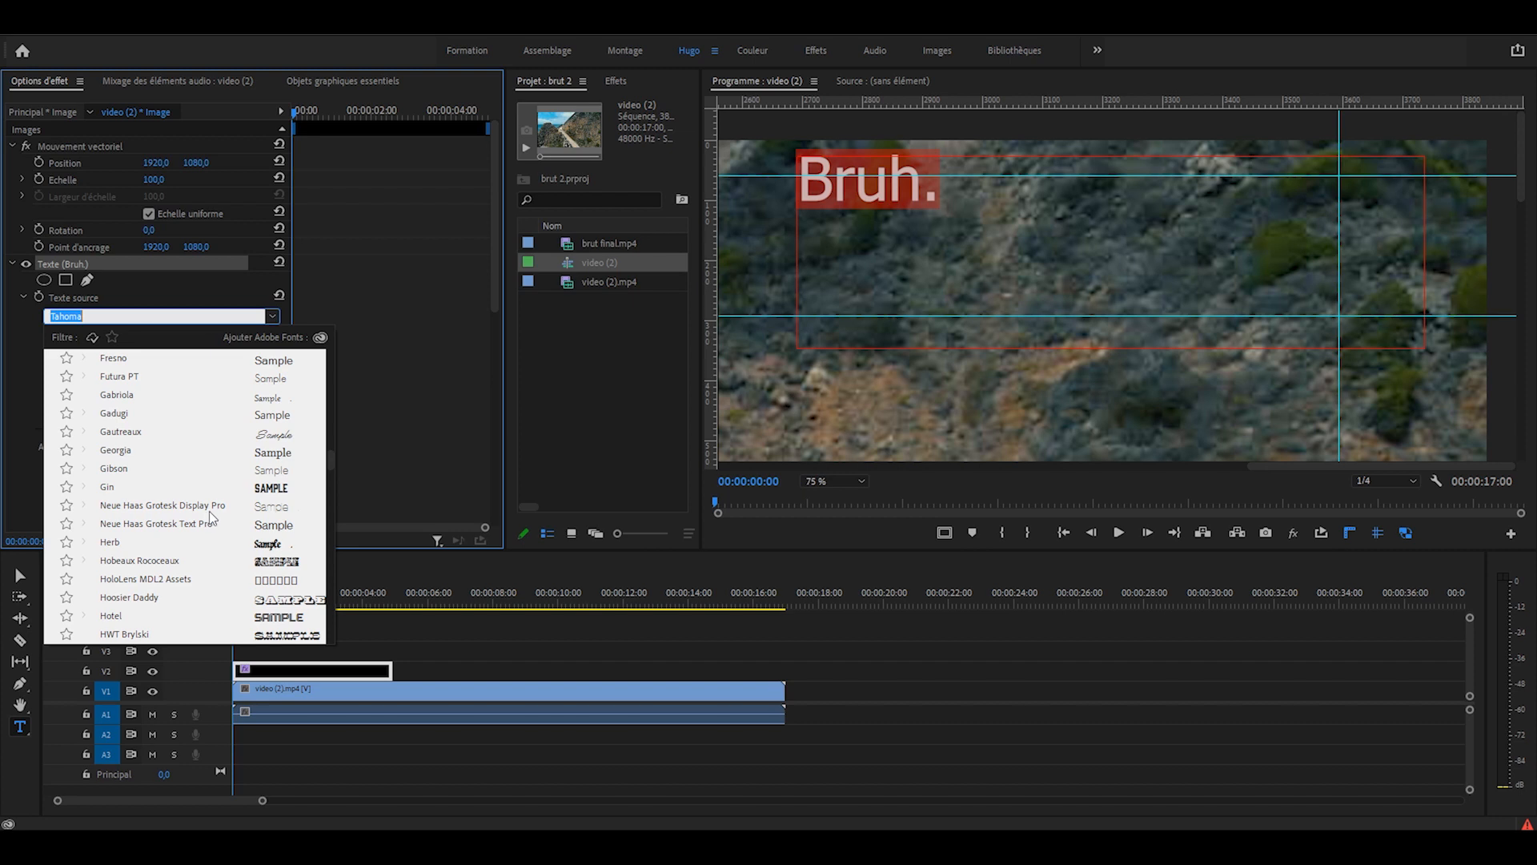
left_click(193, 507)
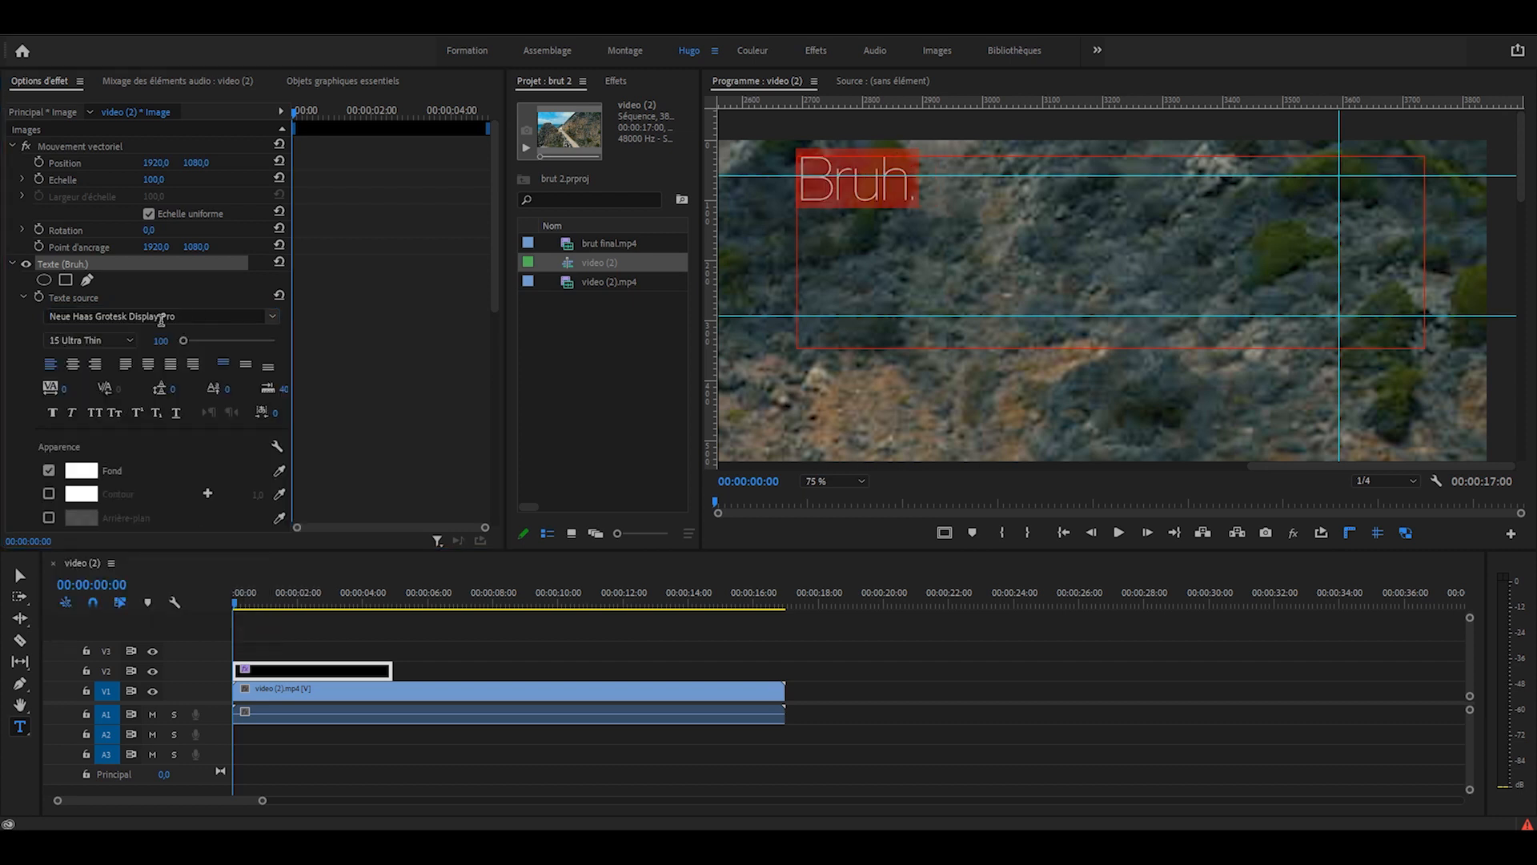
left_click(135, 340)
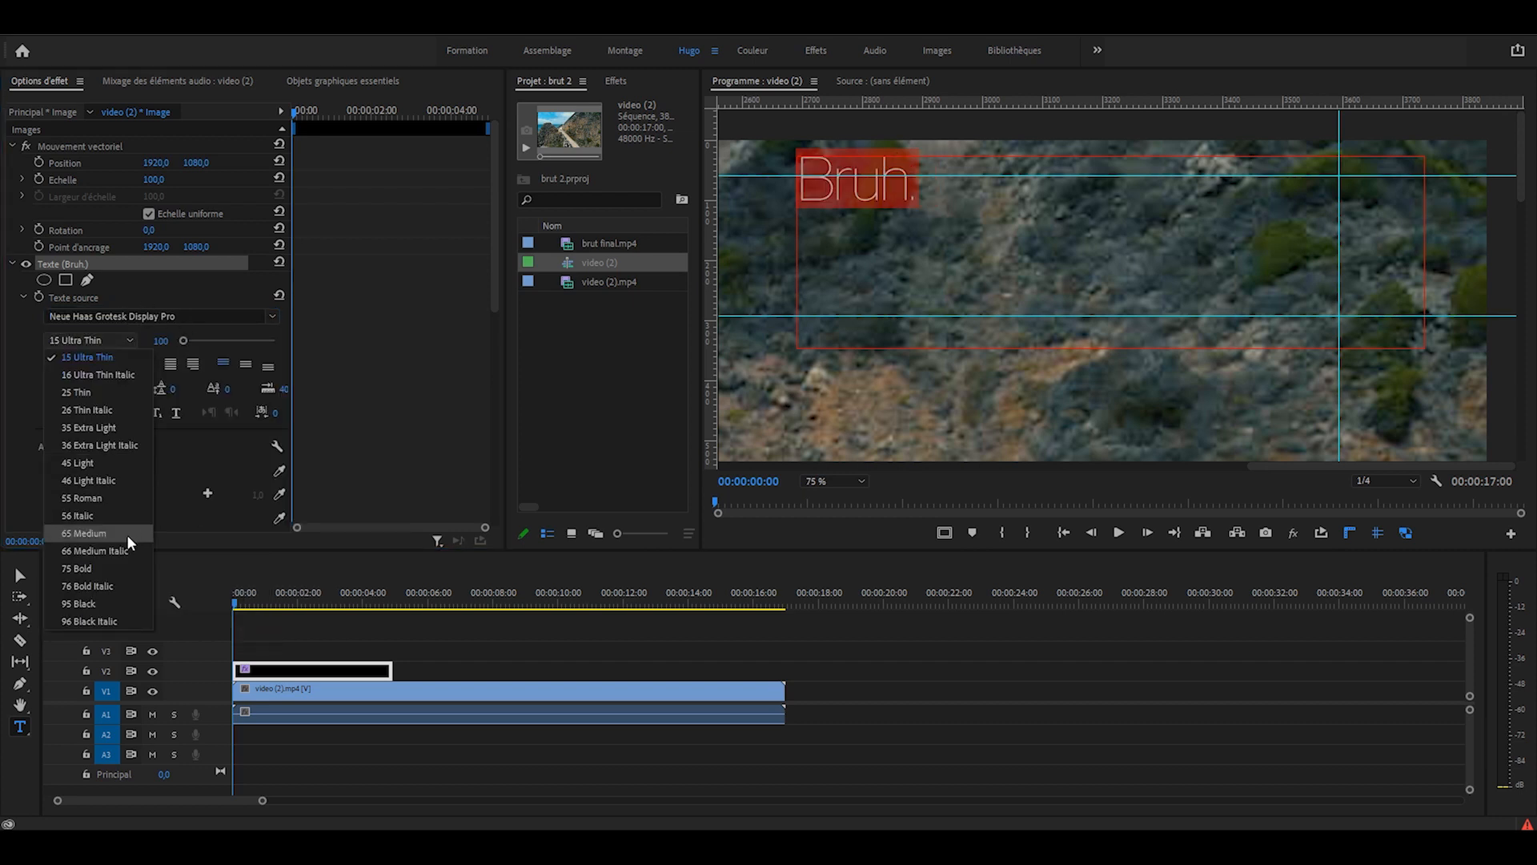
left_click(127, 535)
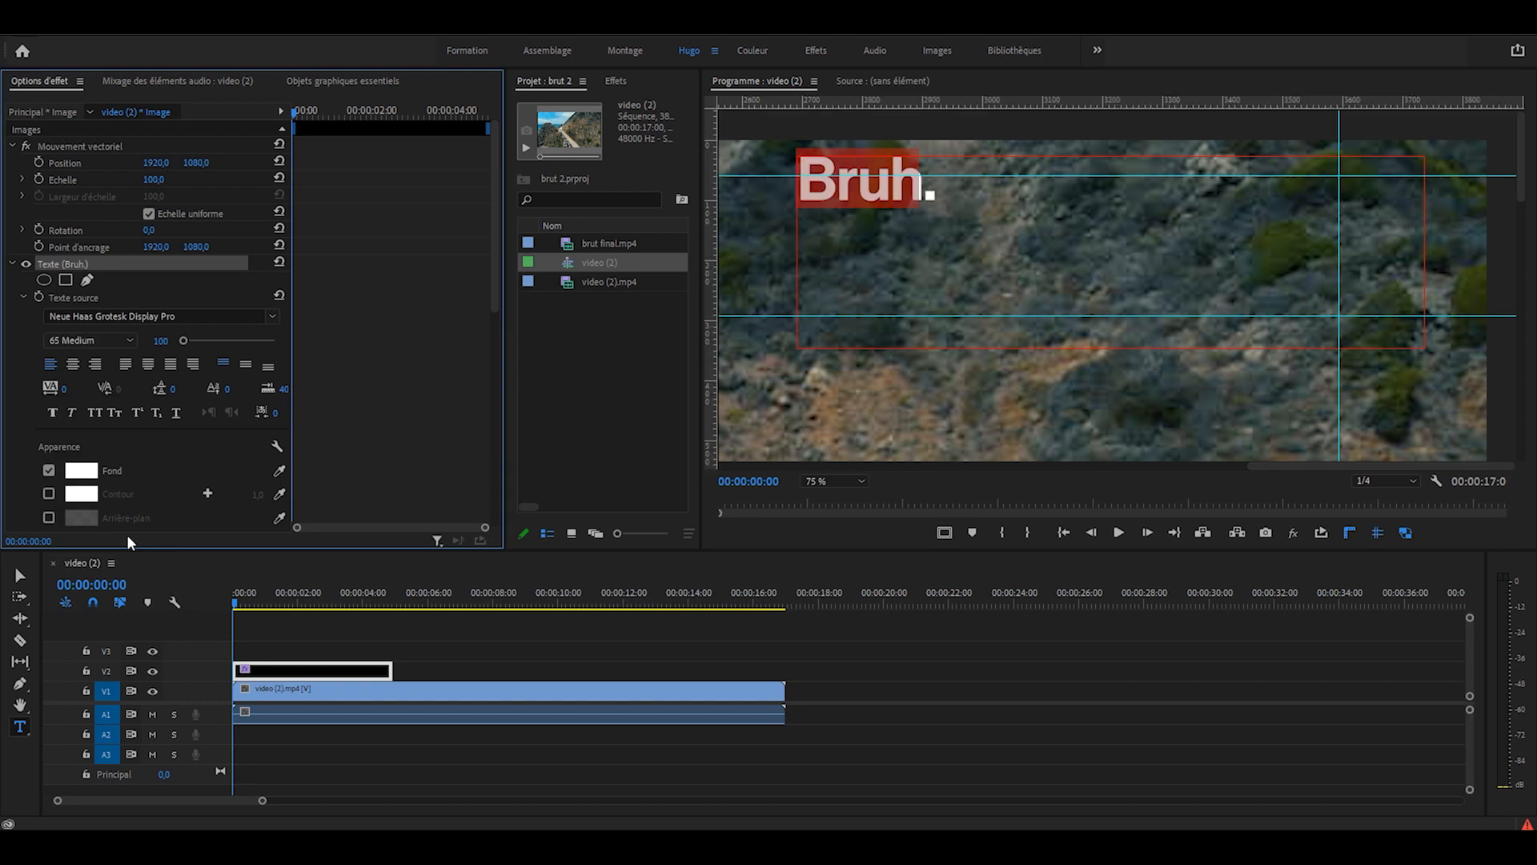
Step: Set the "Bruh." text's font size to 324 and its tracking to -5
left_click(163, 341)
type("324")
key("Return")
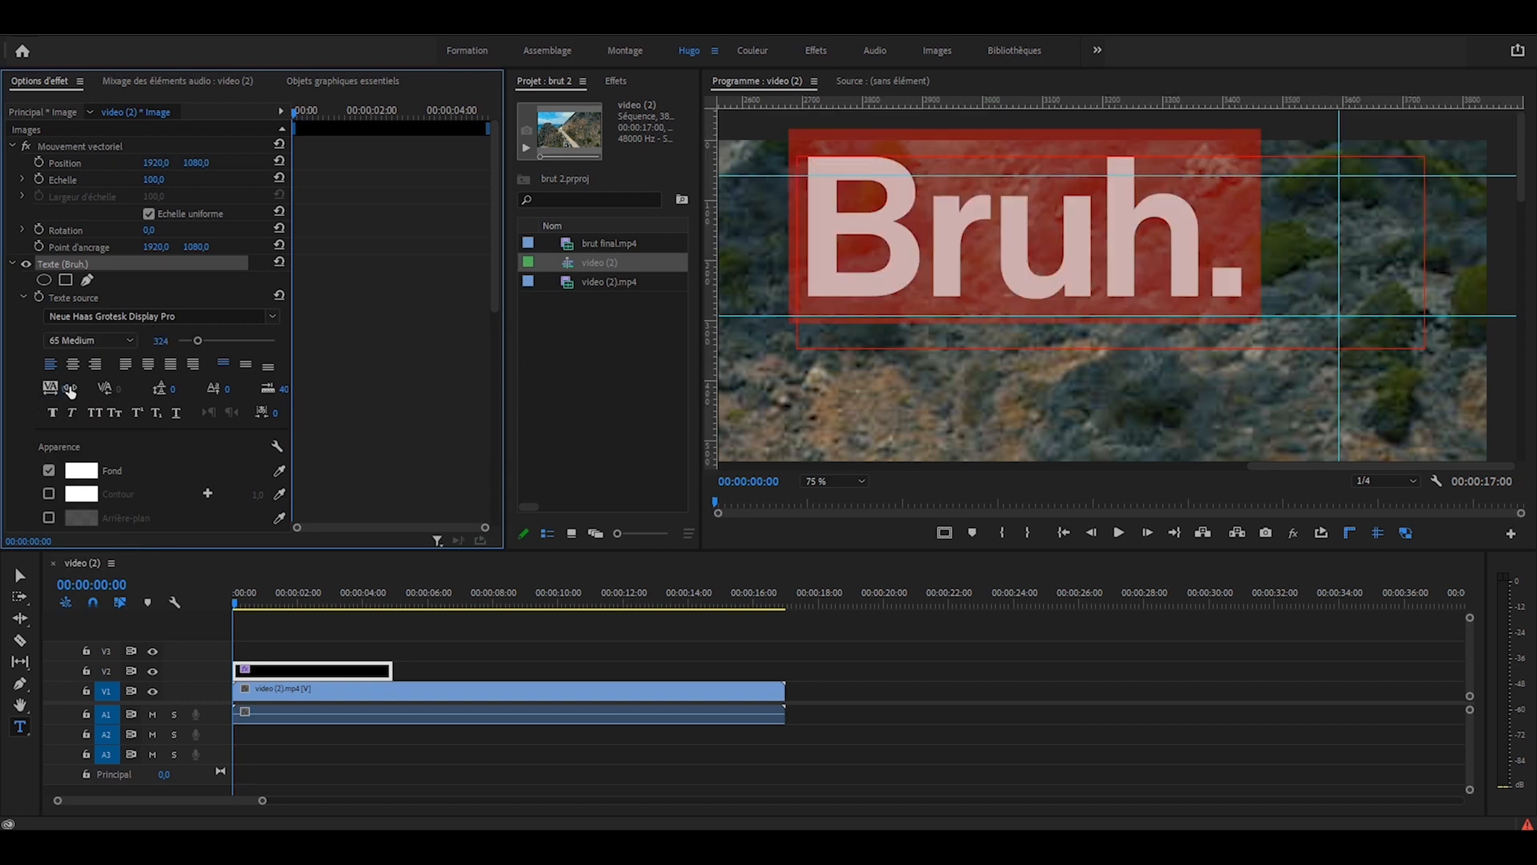
type("-5")
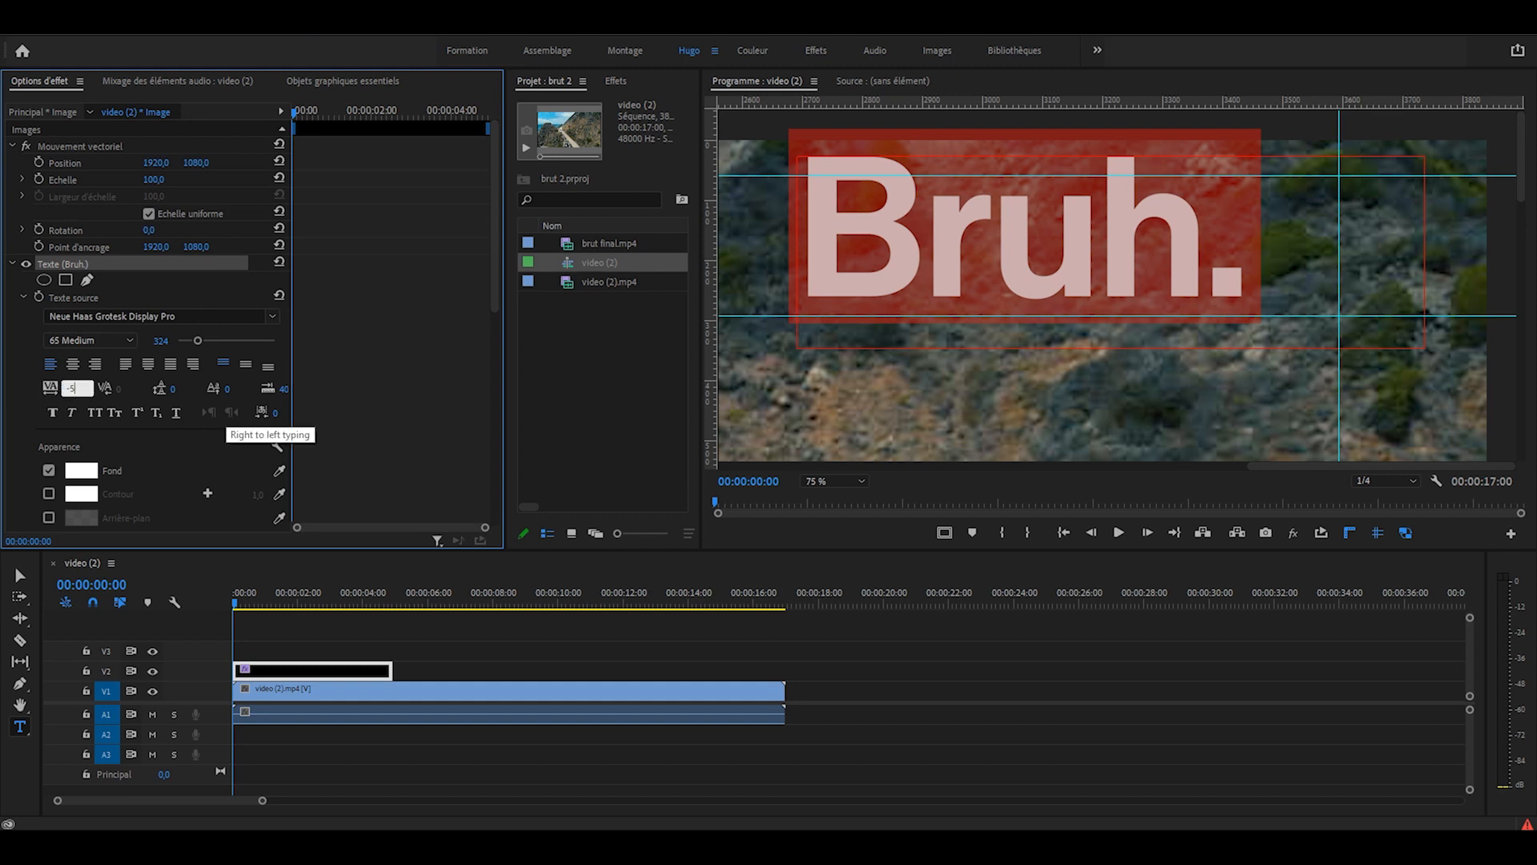
Step: Position the "Bruh." text between the two horizontal guides with its full stop ending on the vertical guide, and fit the whole frame in view
left_click(20, 576)
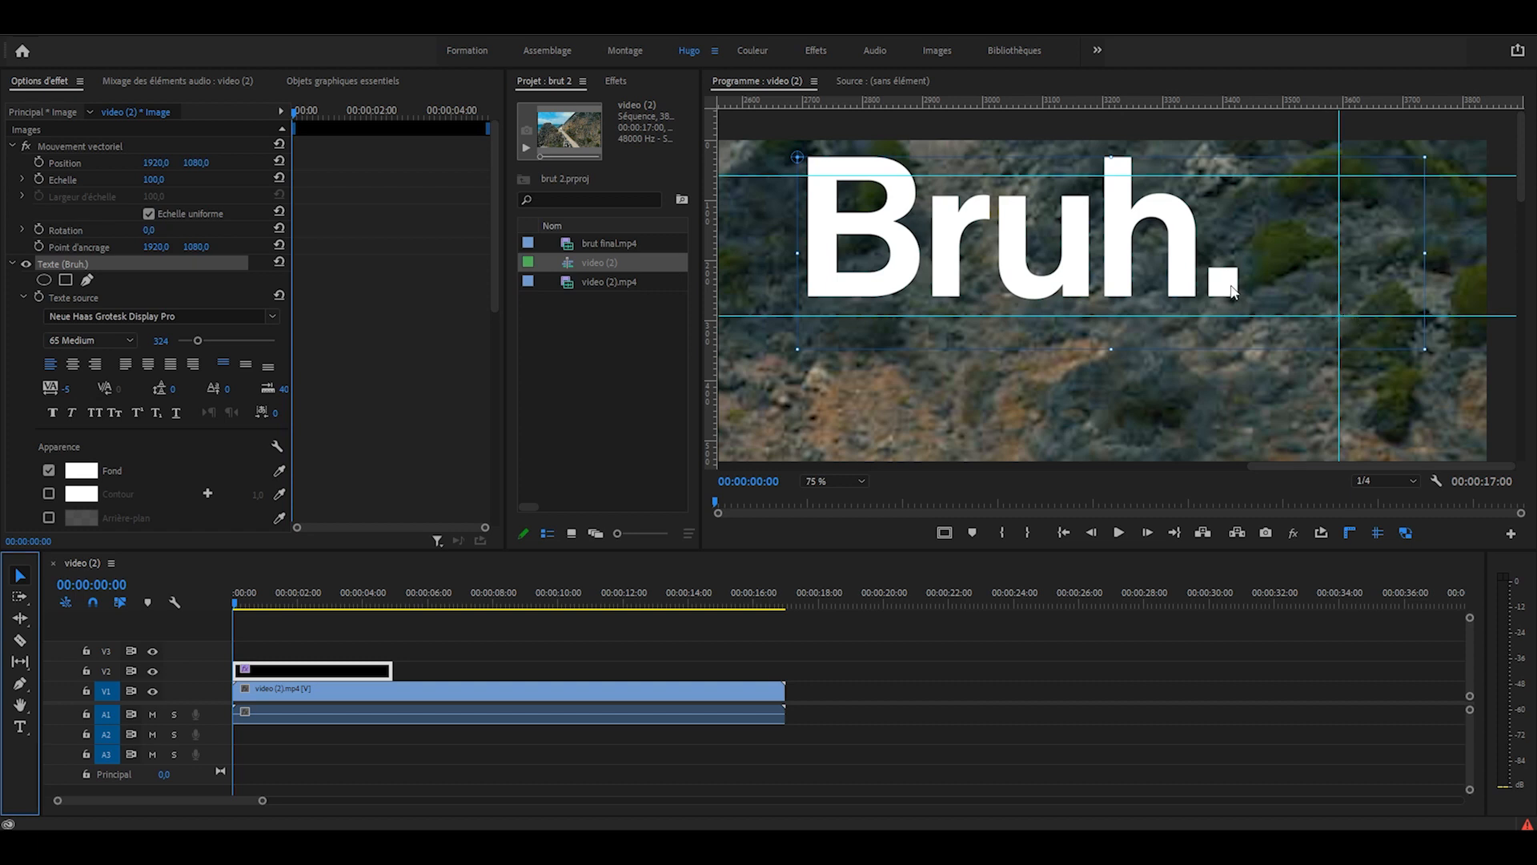
left_click_drag(1232, 289, 1279, 295)
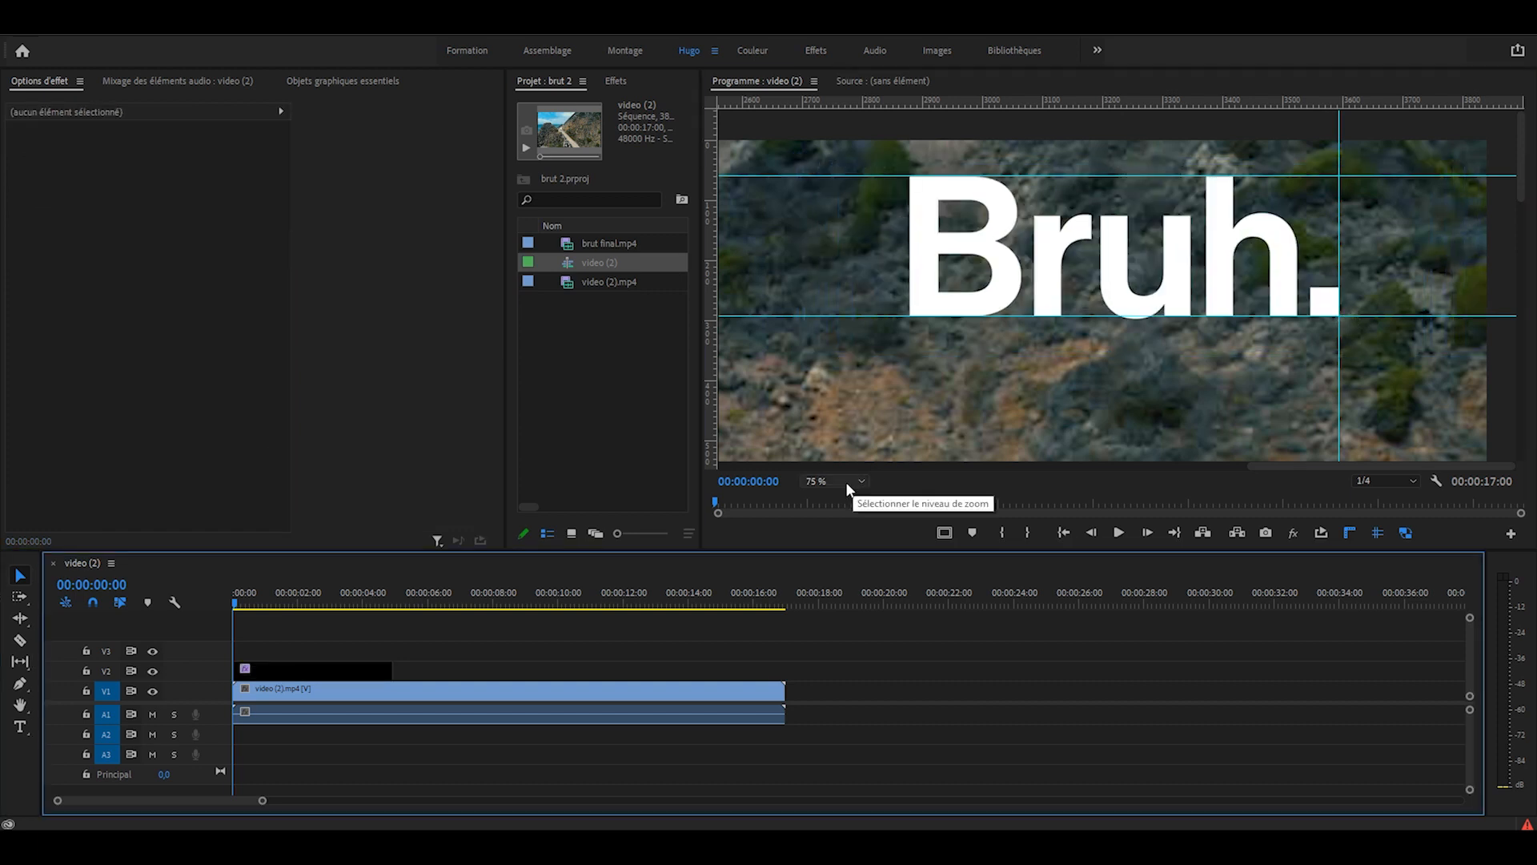
left_click(848, 484)
left_click(855, 499)
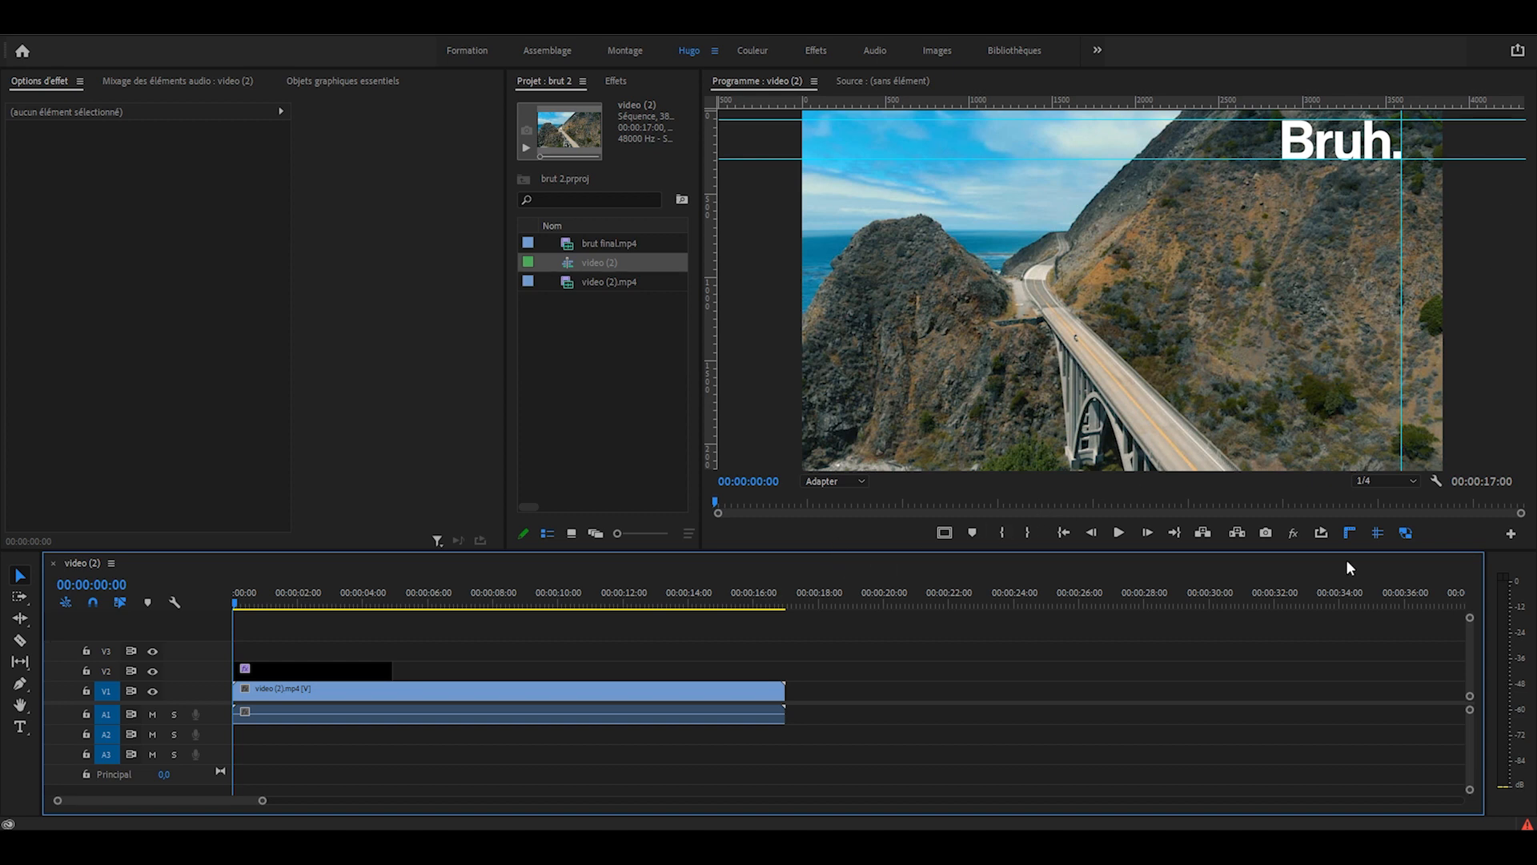
Step: Hide and redisplay the guides to check the logo, and clear all guides from the frame
left_click(1378, 535)
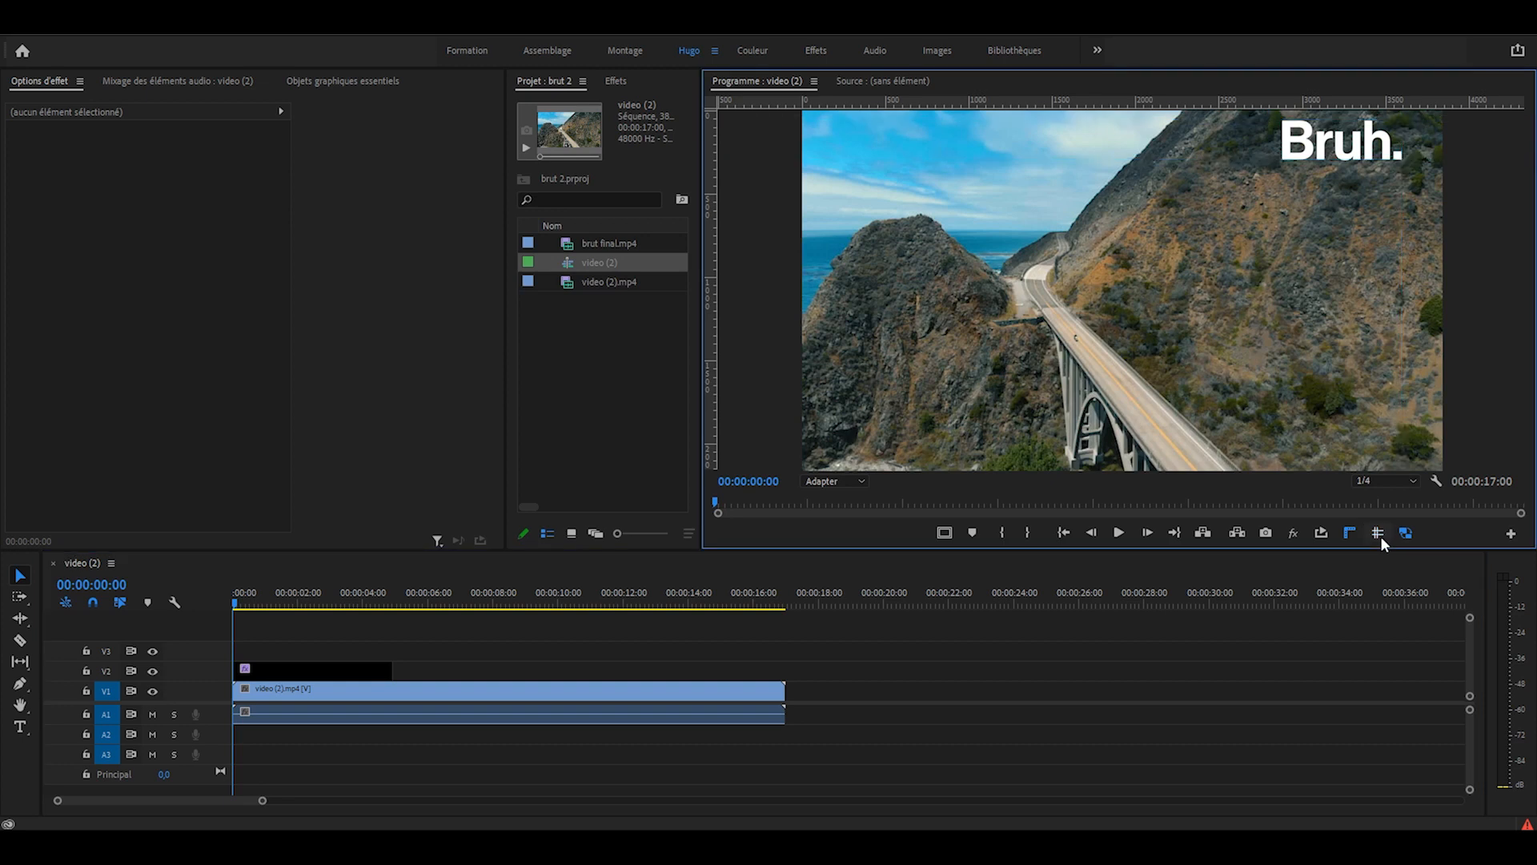
left_click(1378, 534)
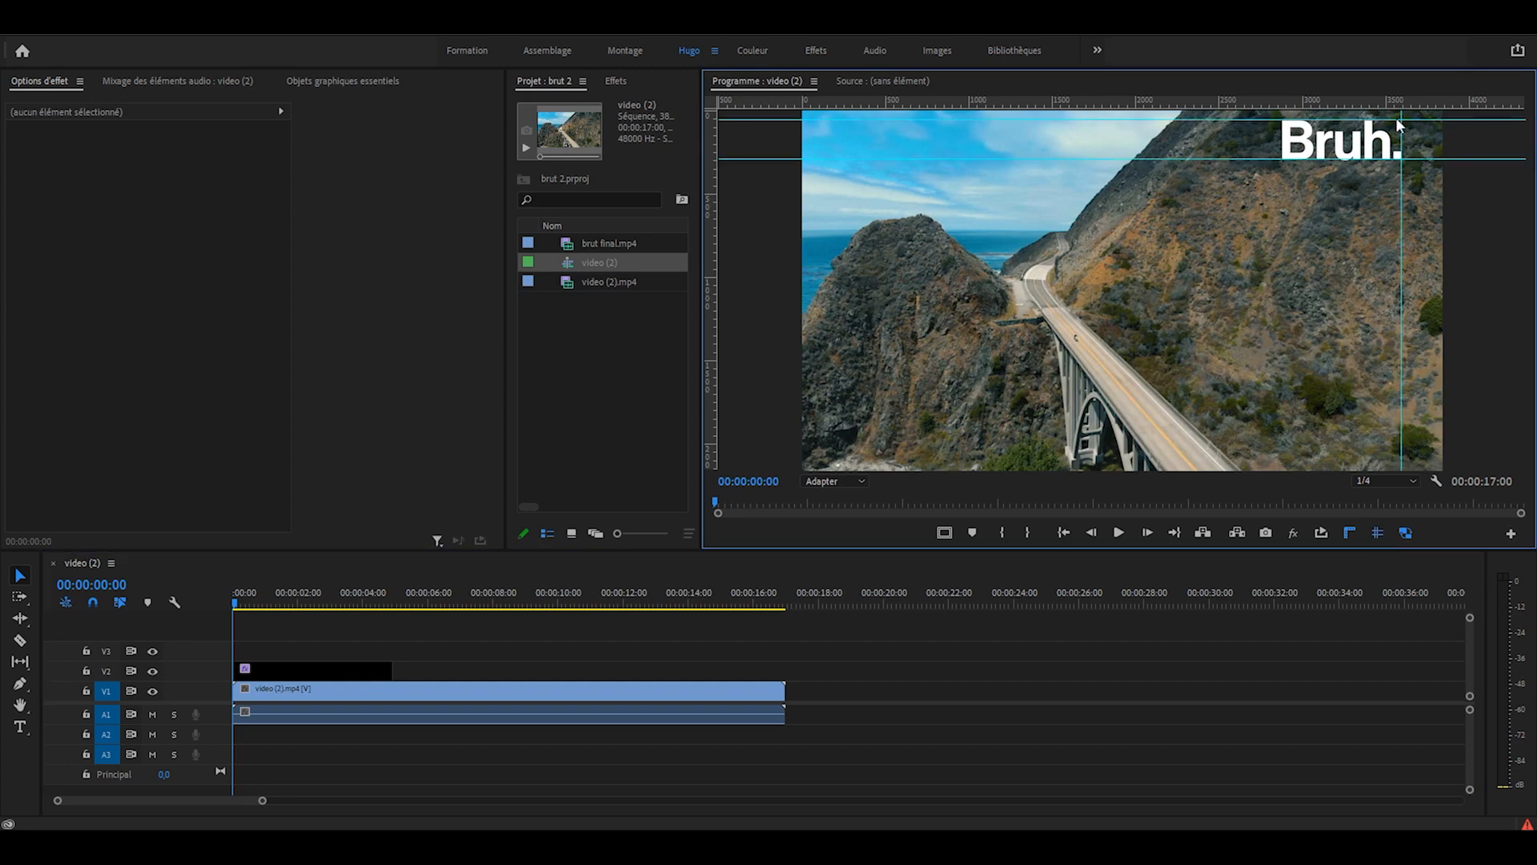
right_click(296, 37)
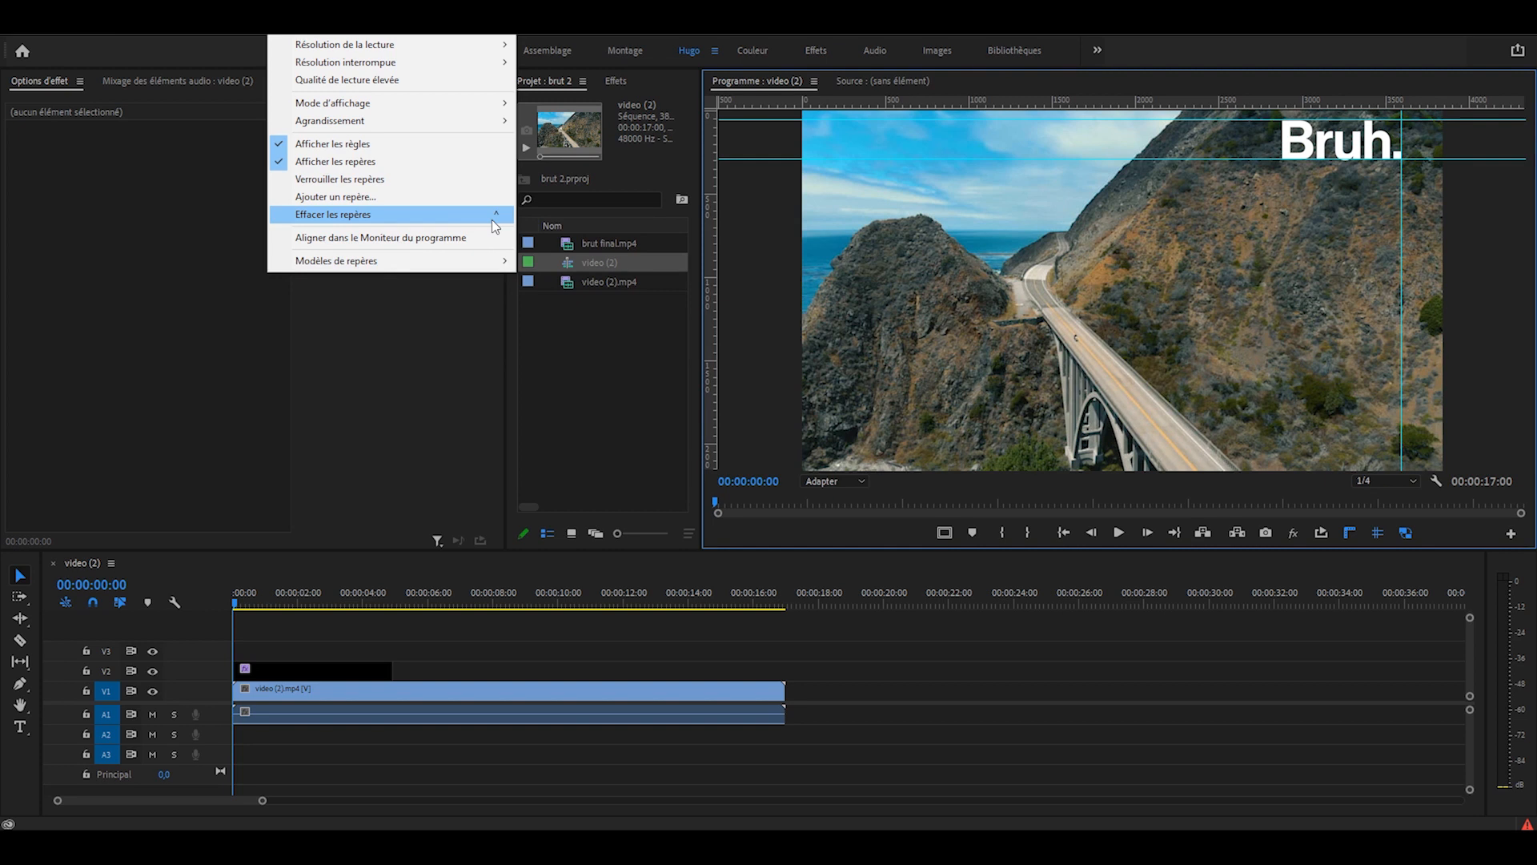
left_click(345, 216)
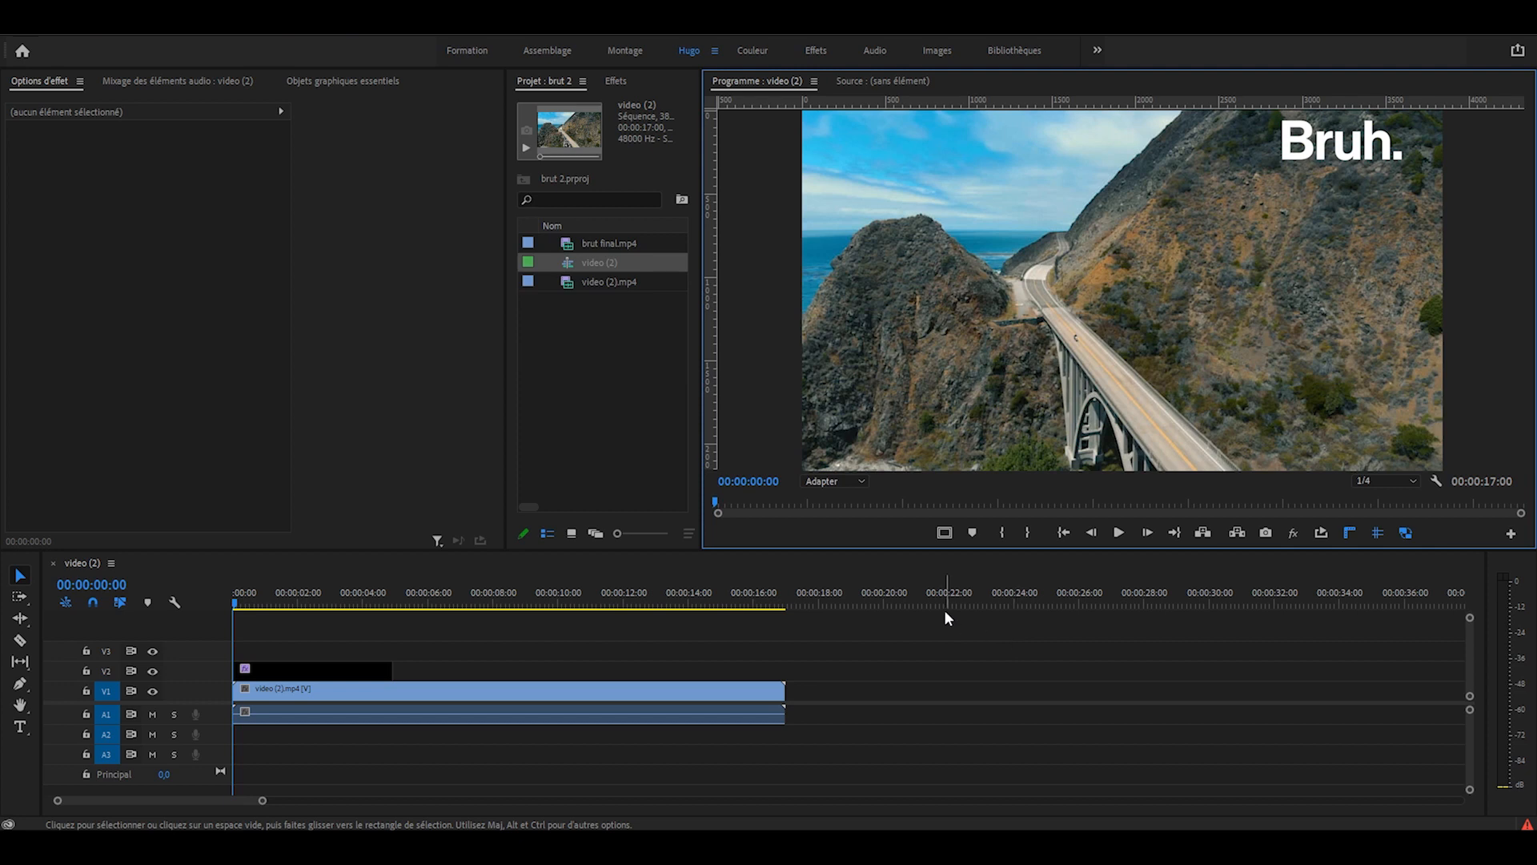
Step: Add a vertical guide near the frame's left edge and set its position to 240 px
left_click_drag(708, 221, 832, 221)
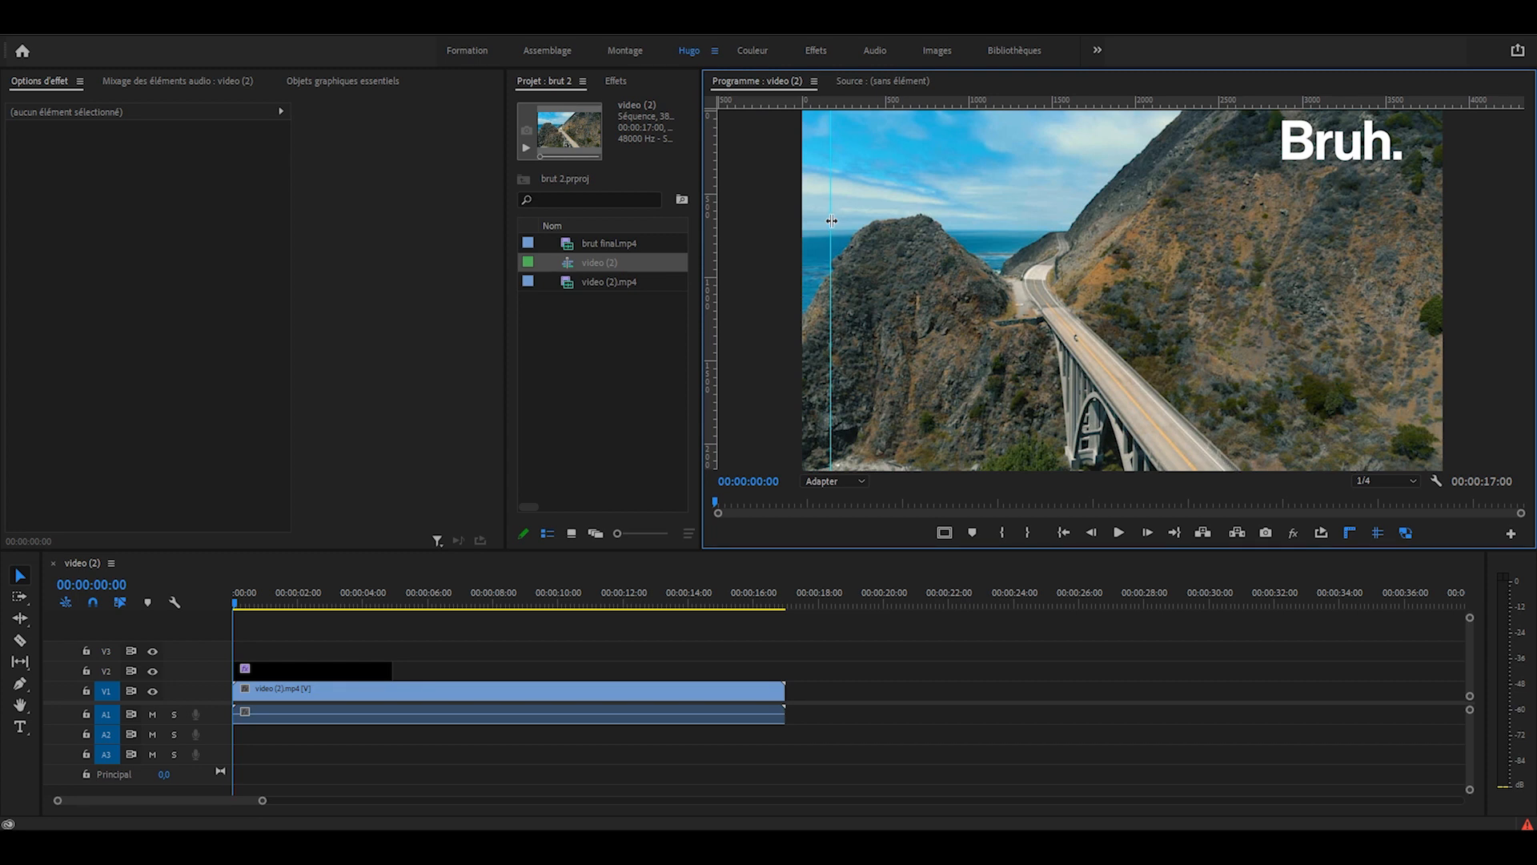
right_click(832, 221)
left_click(866, 237)
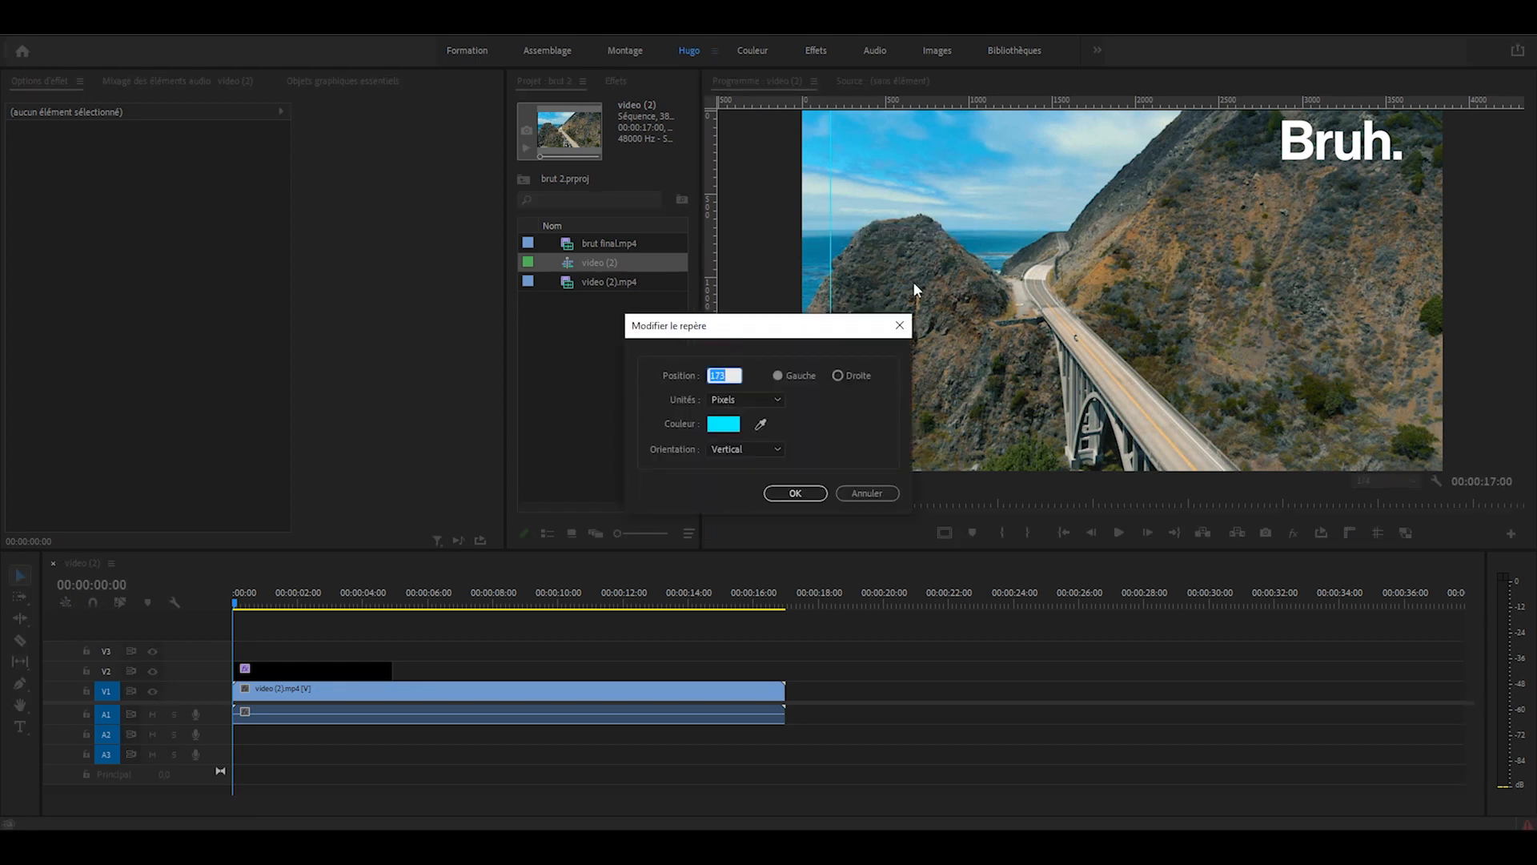
type("240")
key("Return")
Step: Add two horizontal guides near the frame's top edge, positioned 225 px and 60 px from the top
left_click_drag(905, 101, 905, 166)
right_click(905, 166)
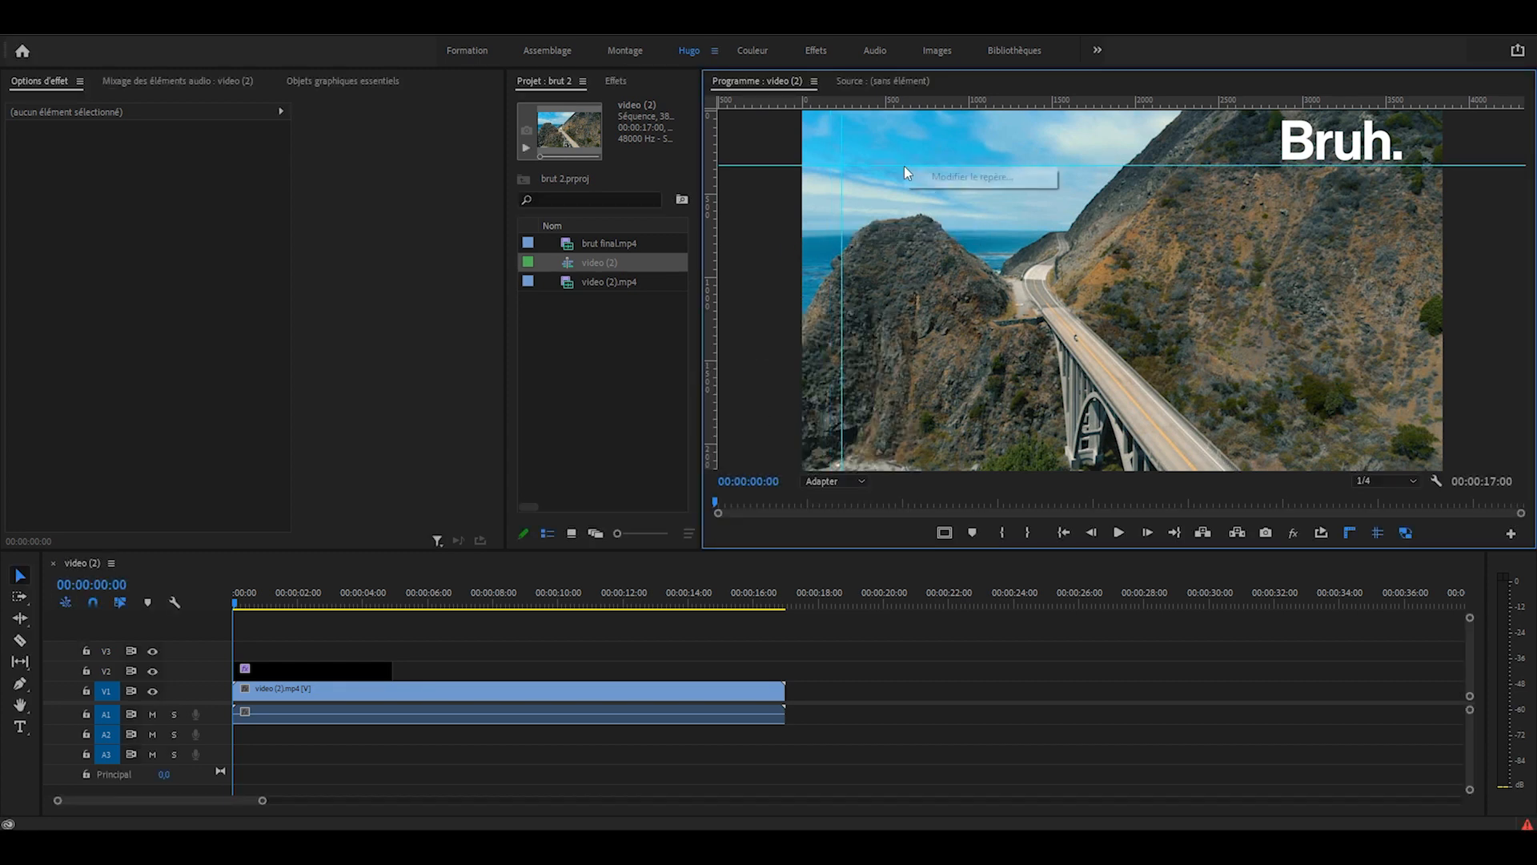
left_click(929, 174)
type("225")
key("Return")
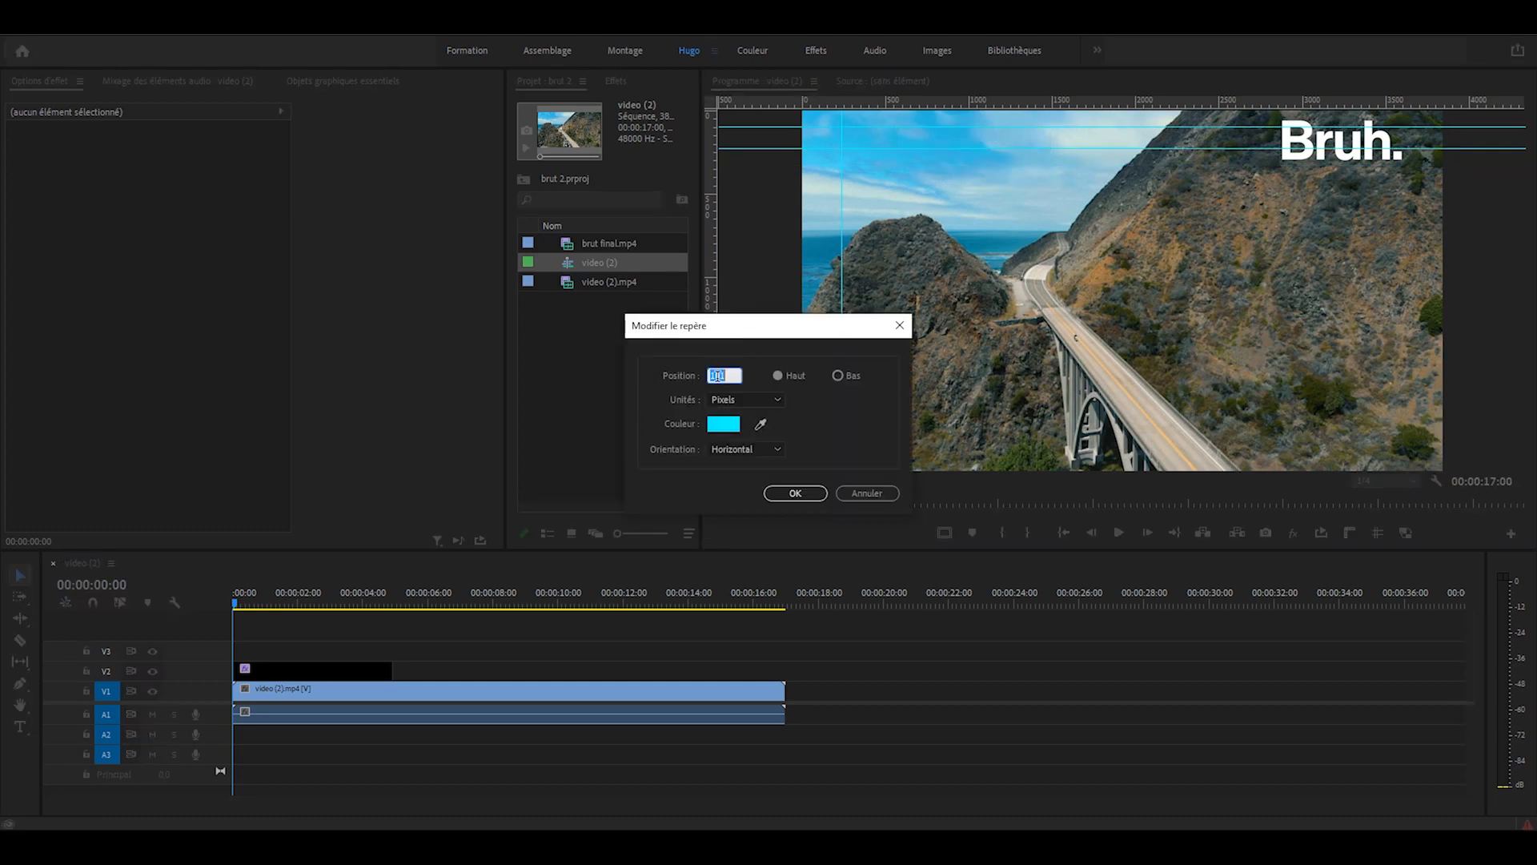
type("60")
key("Return")
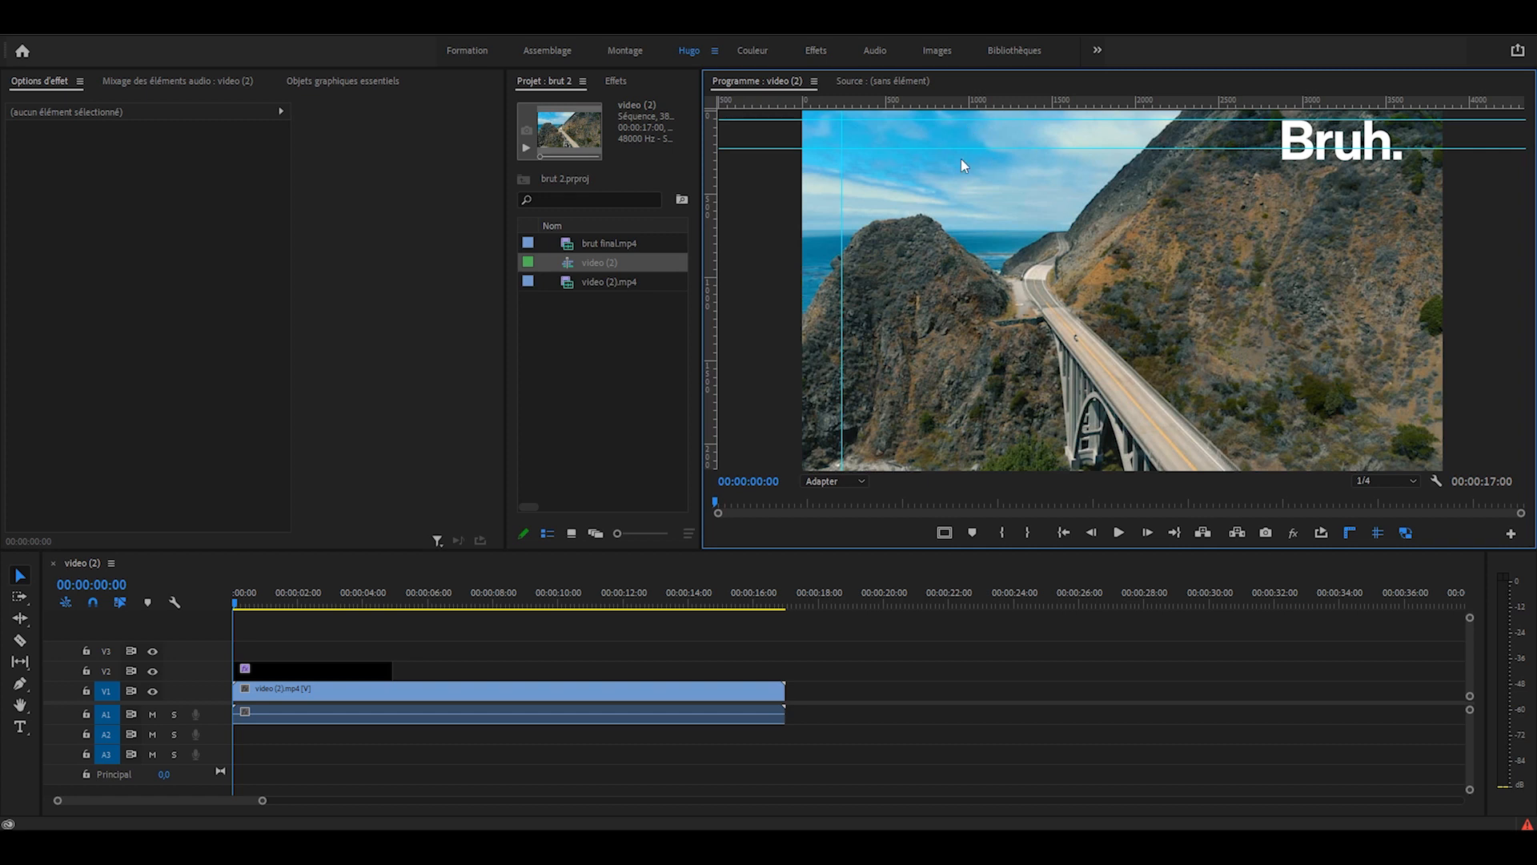
Step: Draw a text box at the frame's upper-left guides at 75% zoom and enter "2020"
left_click(836, 481)
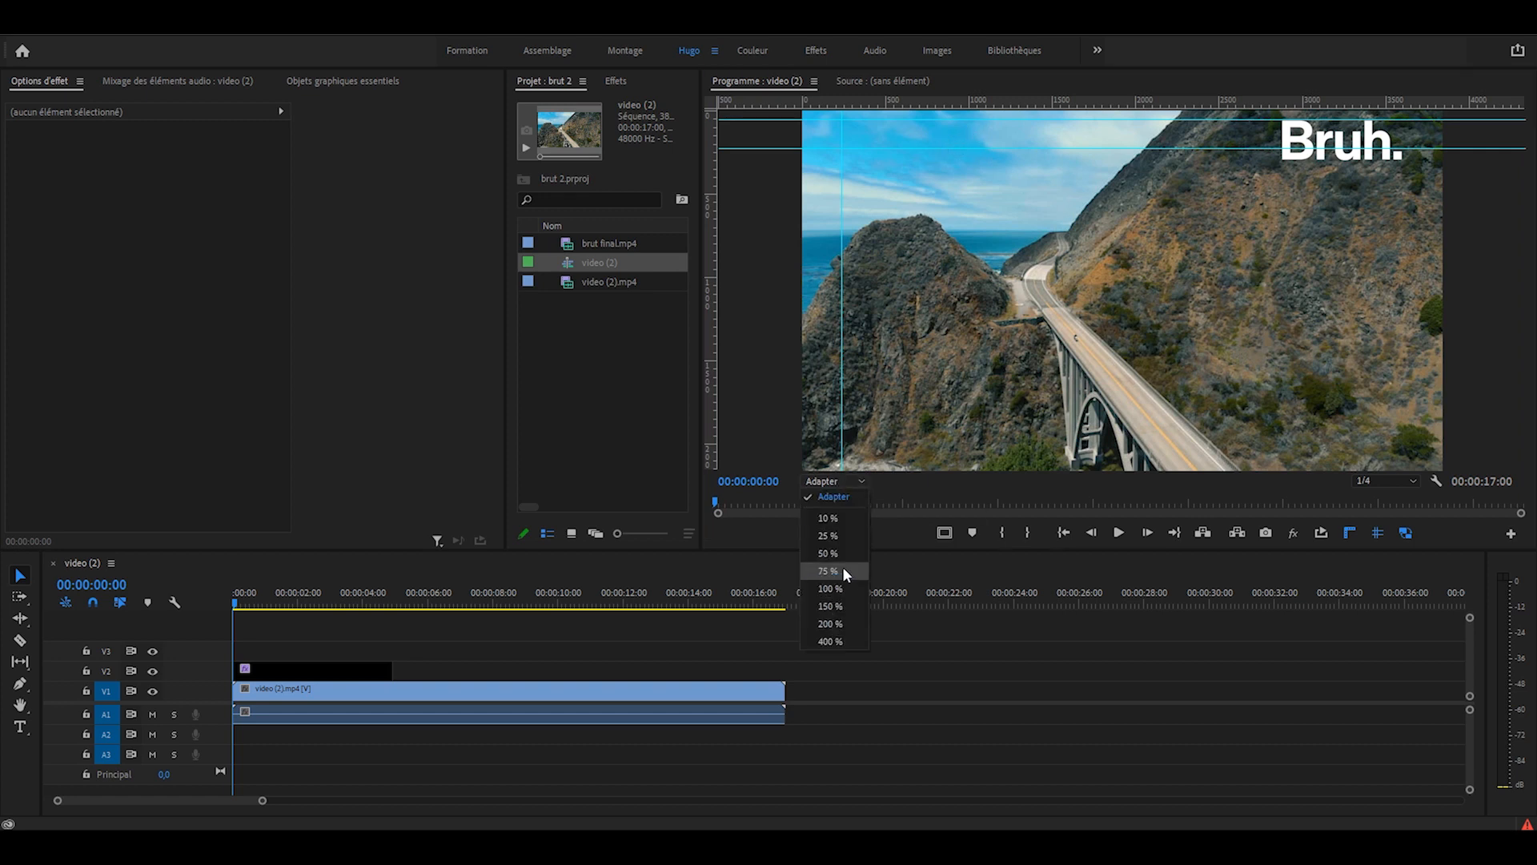
left_click(842, 576)
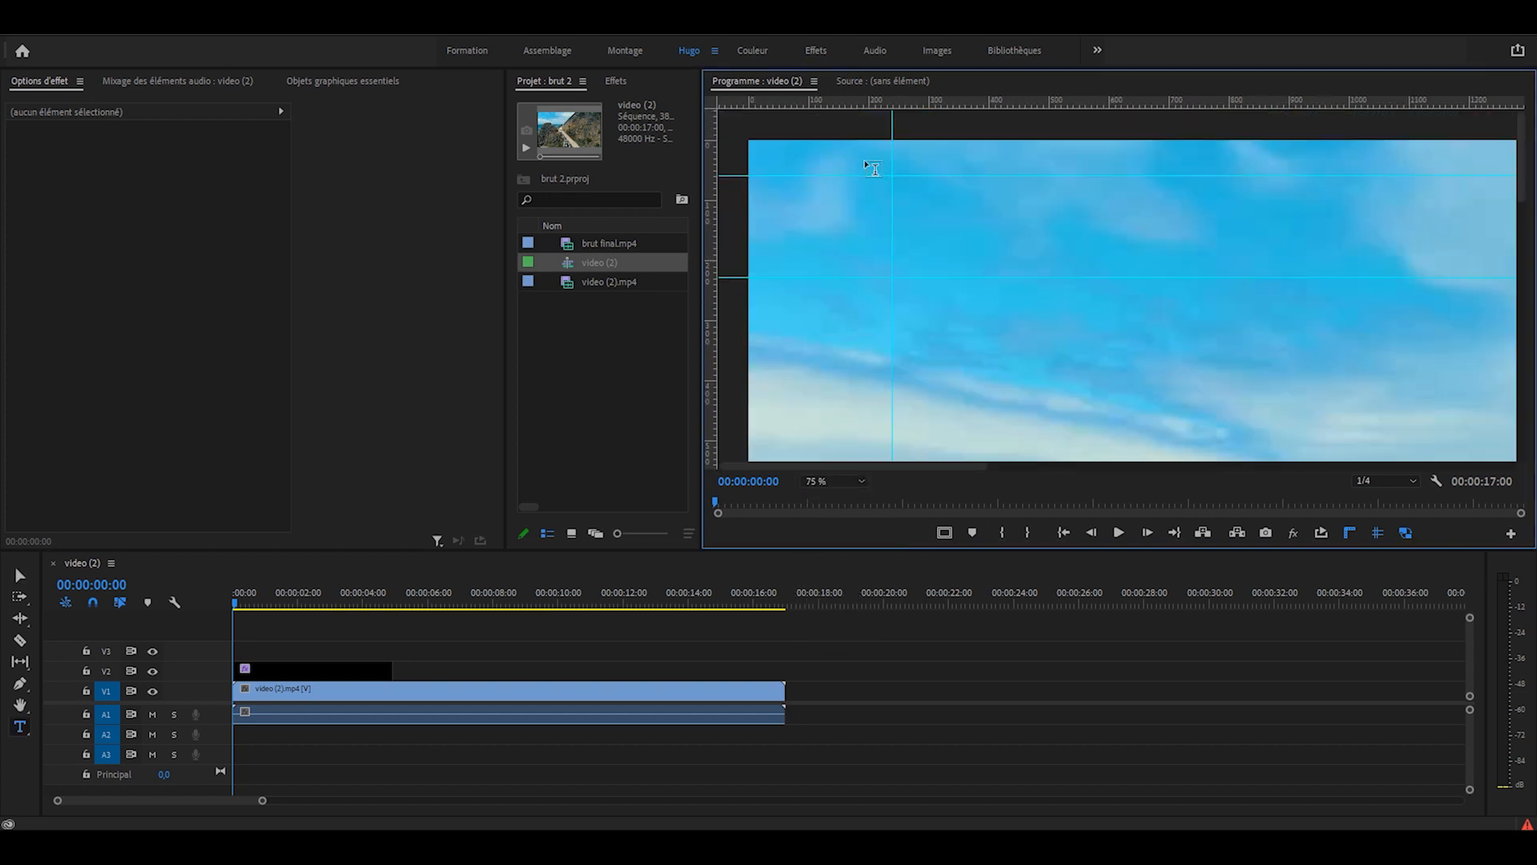
left_click_drag(864, 161, 1403, 401)
type("20")
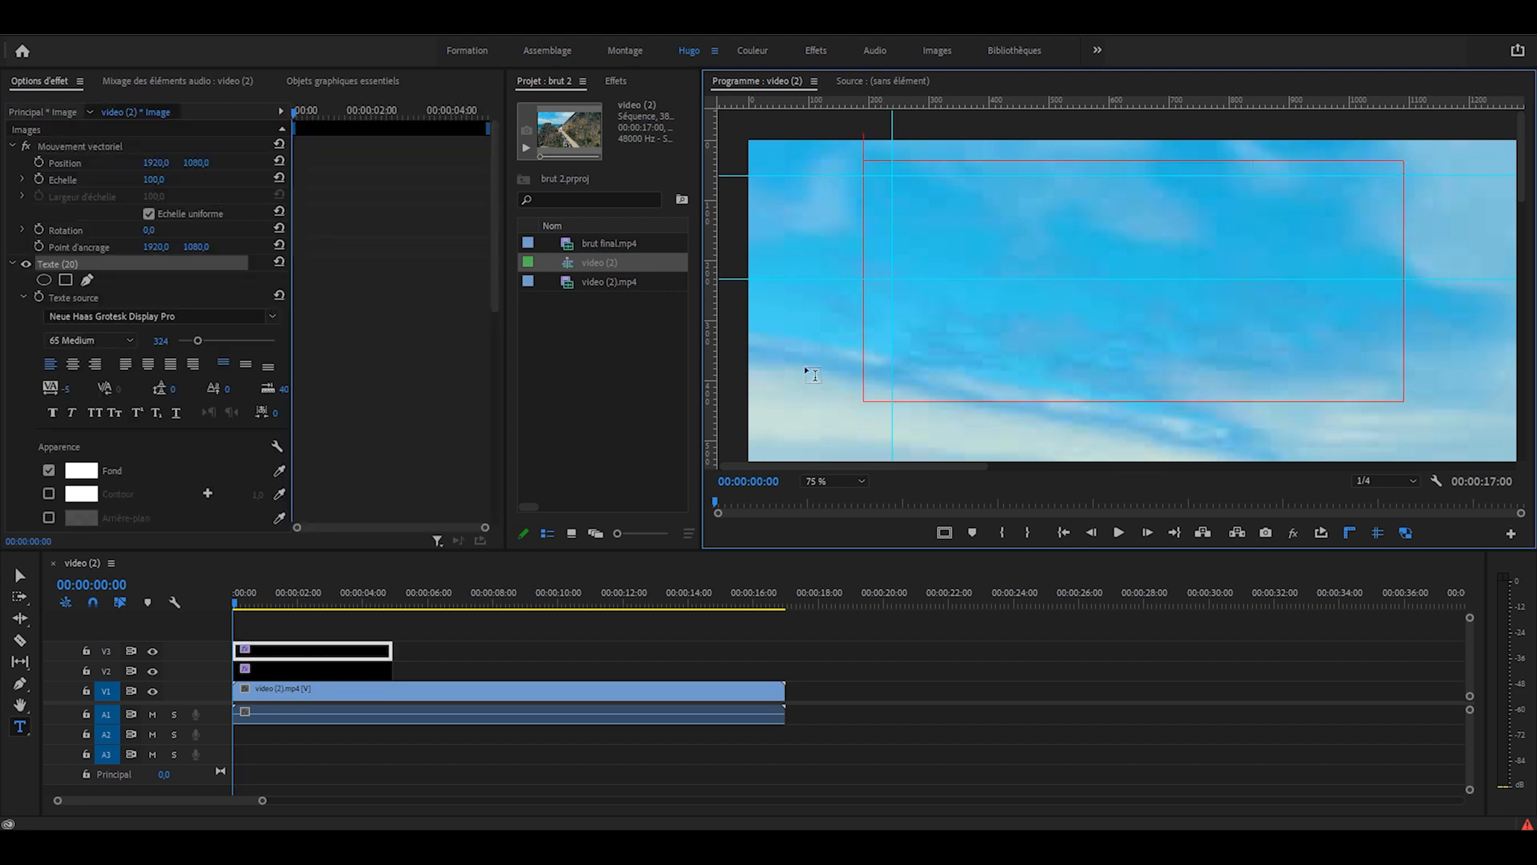
type("20")
Step: Set the "2020" text's font size to 242 and fit it between the two horizontal guides, starting at the vertical guide
key("ctrl+a")
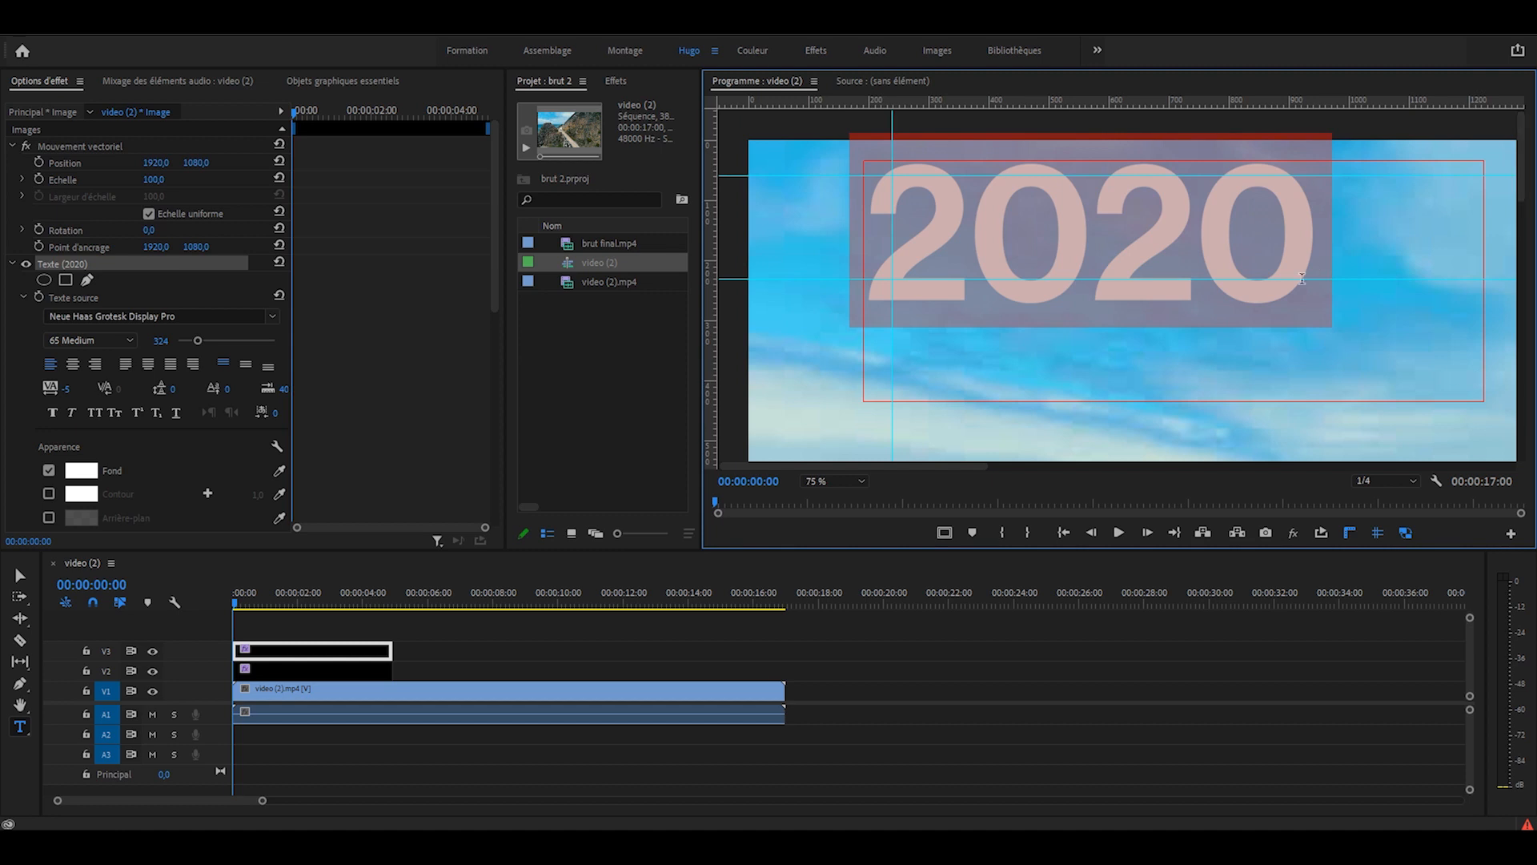
left_click(161, 341)
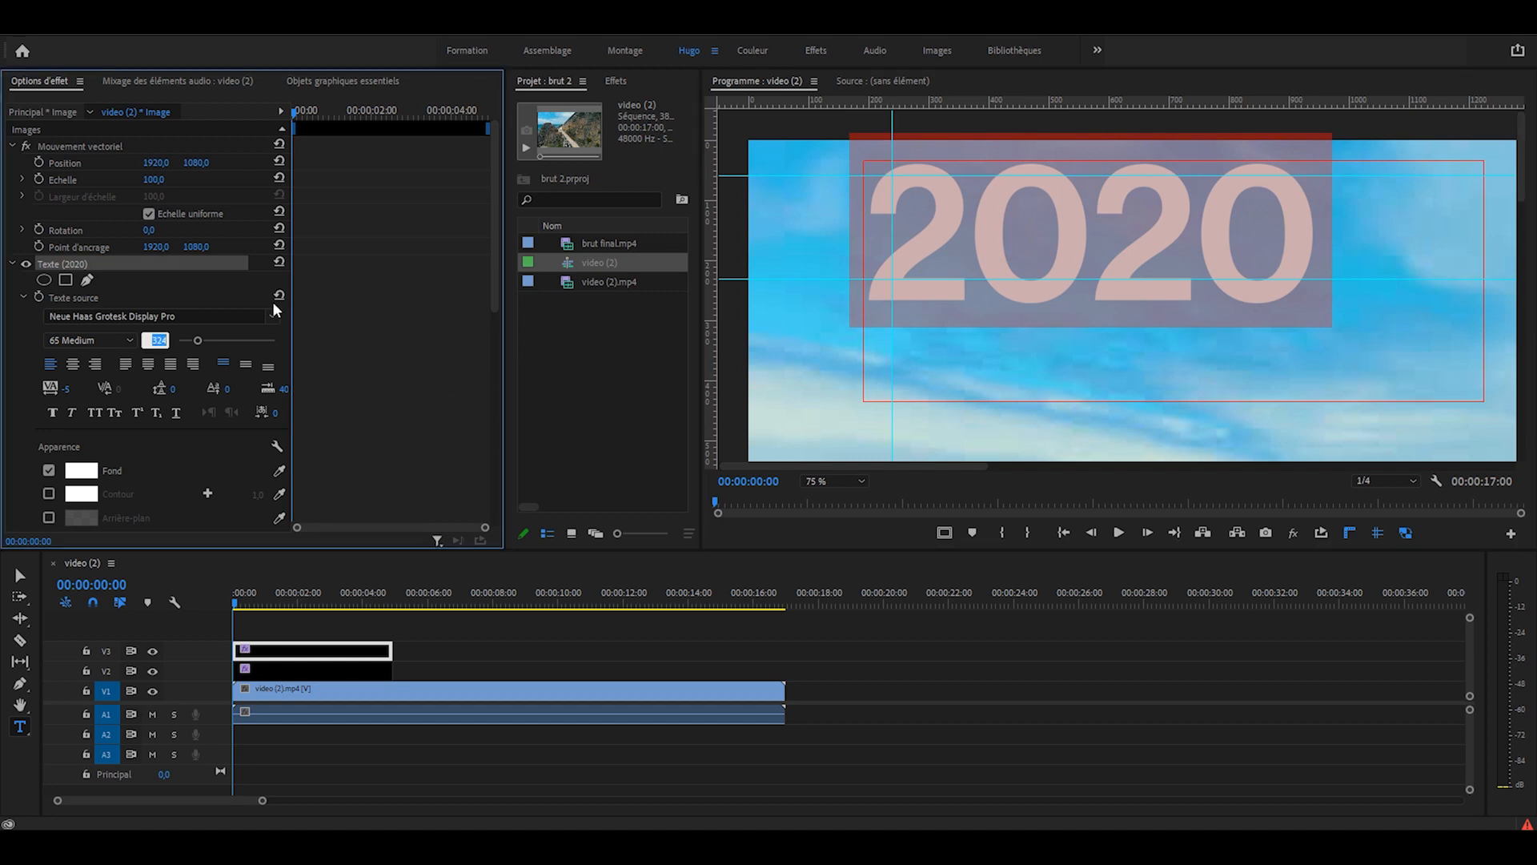
type("24")
left_click(20, 576)
left_click_drag(953, 208, 988, 222)
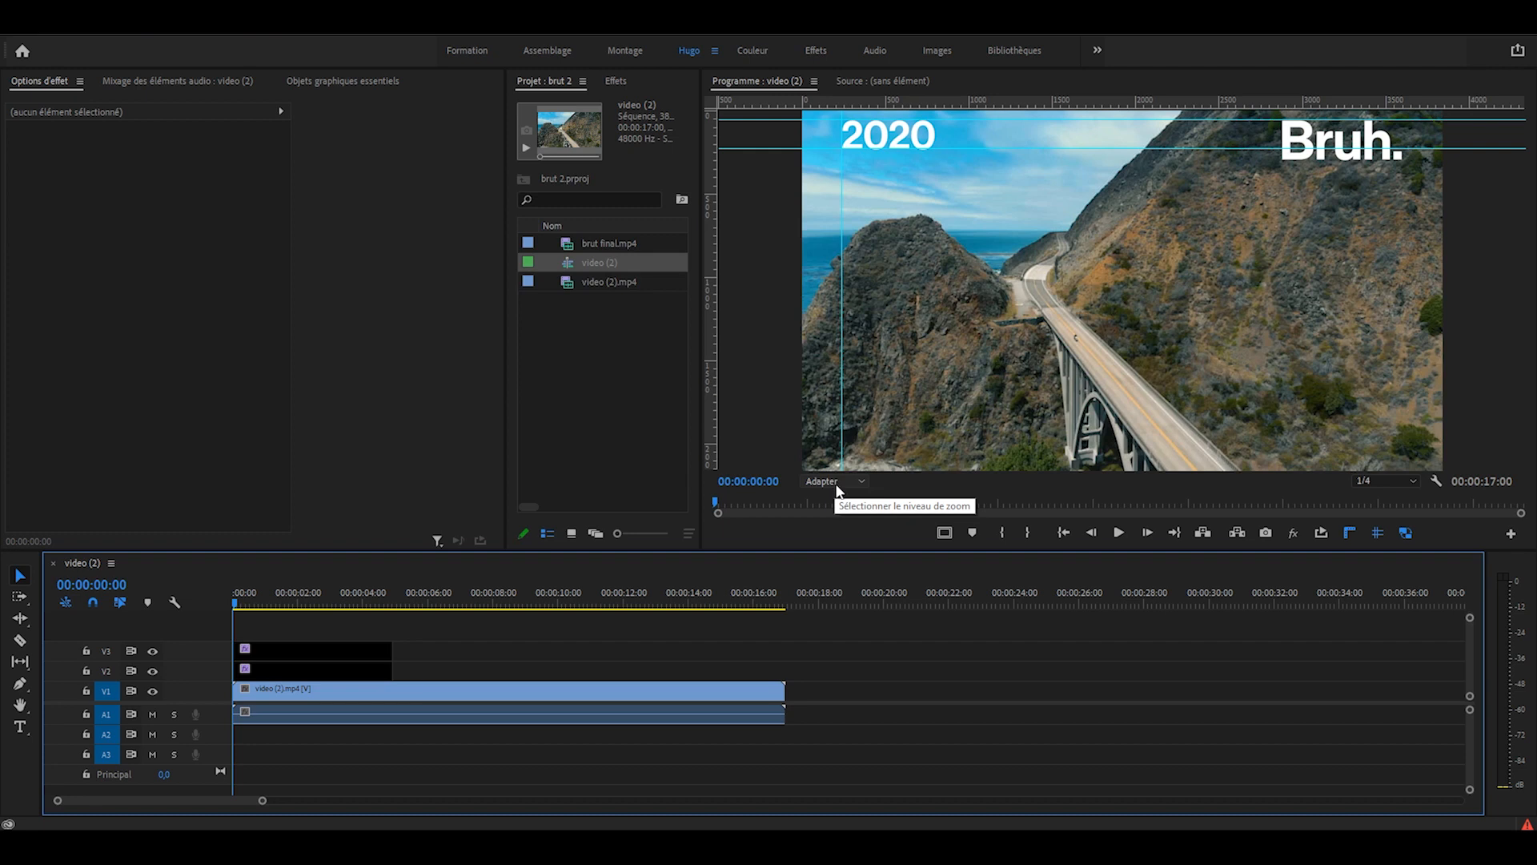
Step: Move the upper horizontal guide slightly higher and set the lower horizontal guide's position to 288 px
right_click(1178, 182)
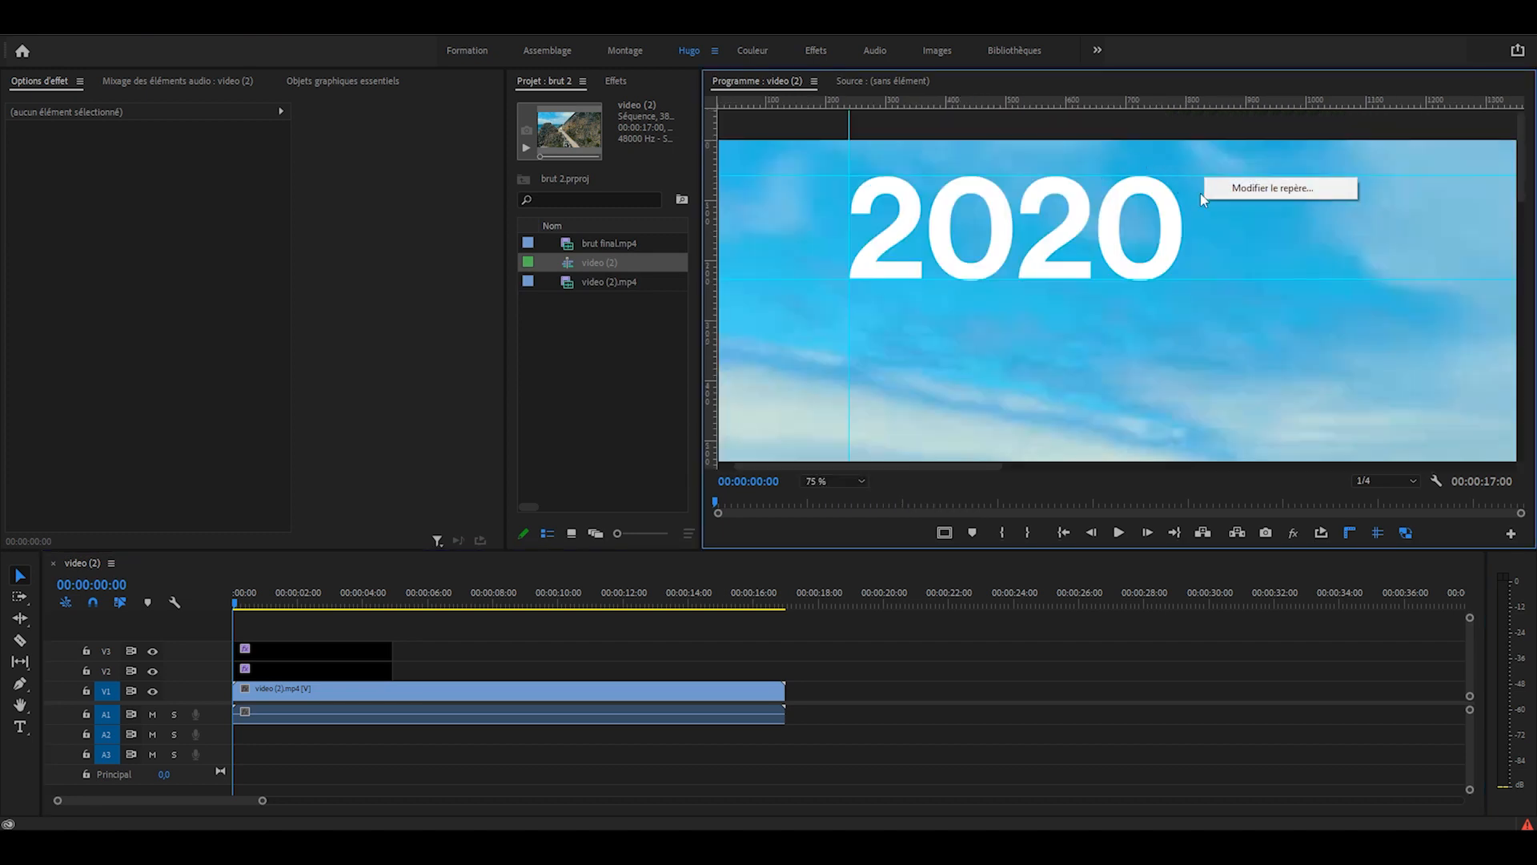
left_click(1253, 189)
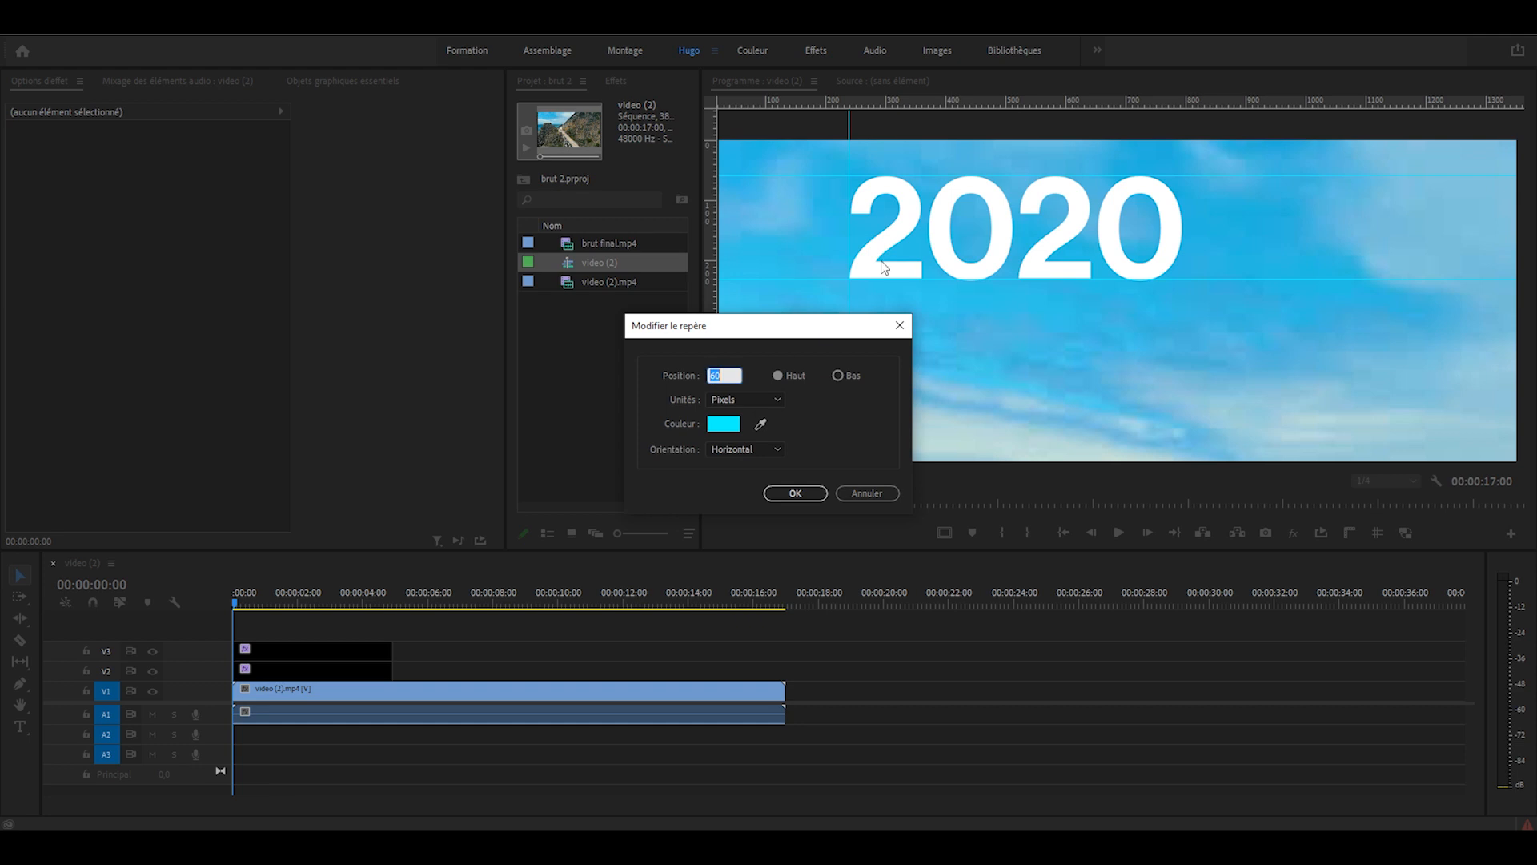
key("Return")
right_click(989, 280)
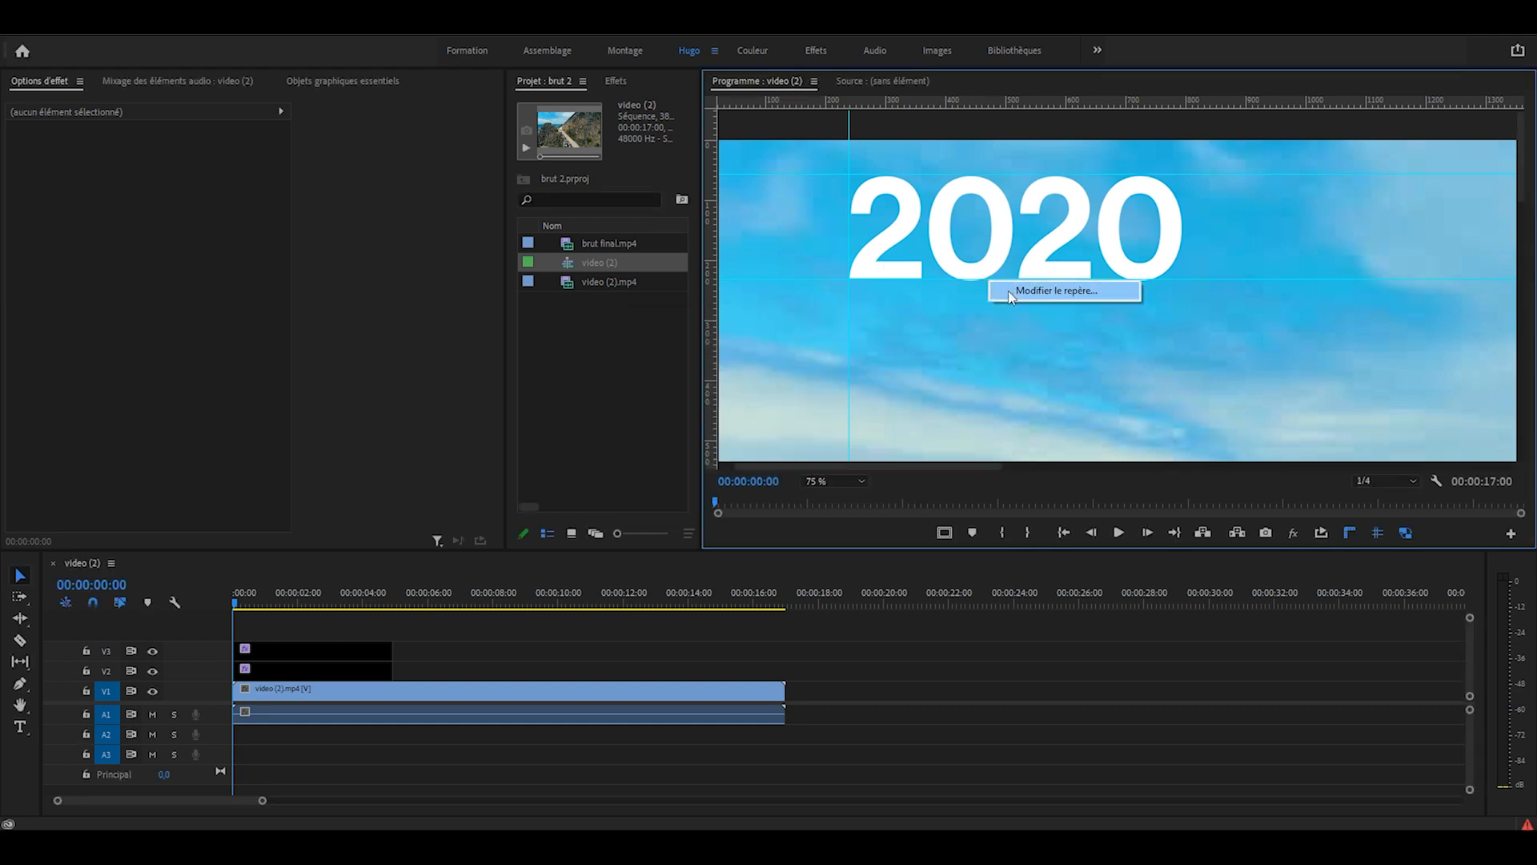
left_click(1007, 291)
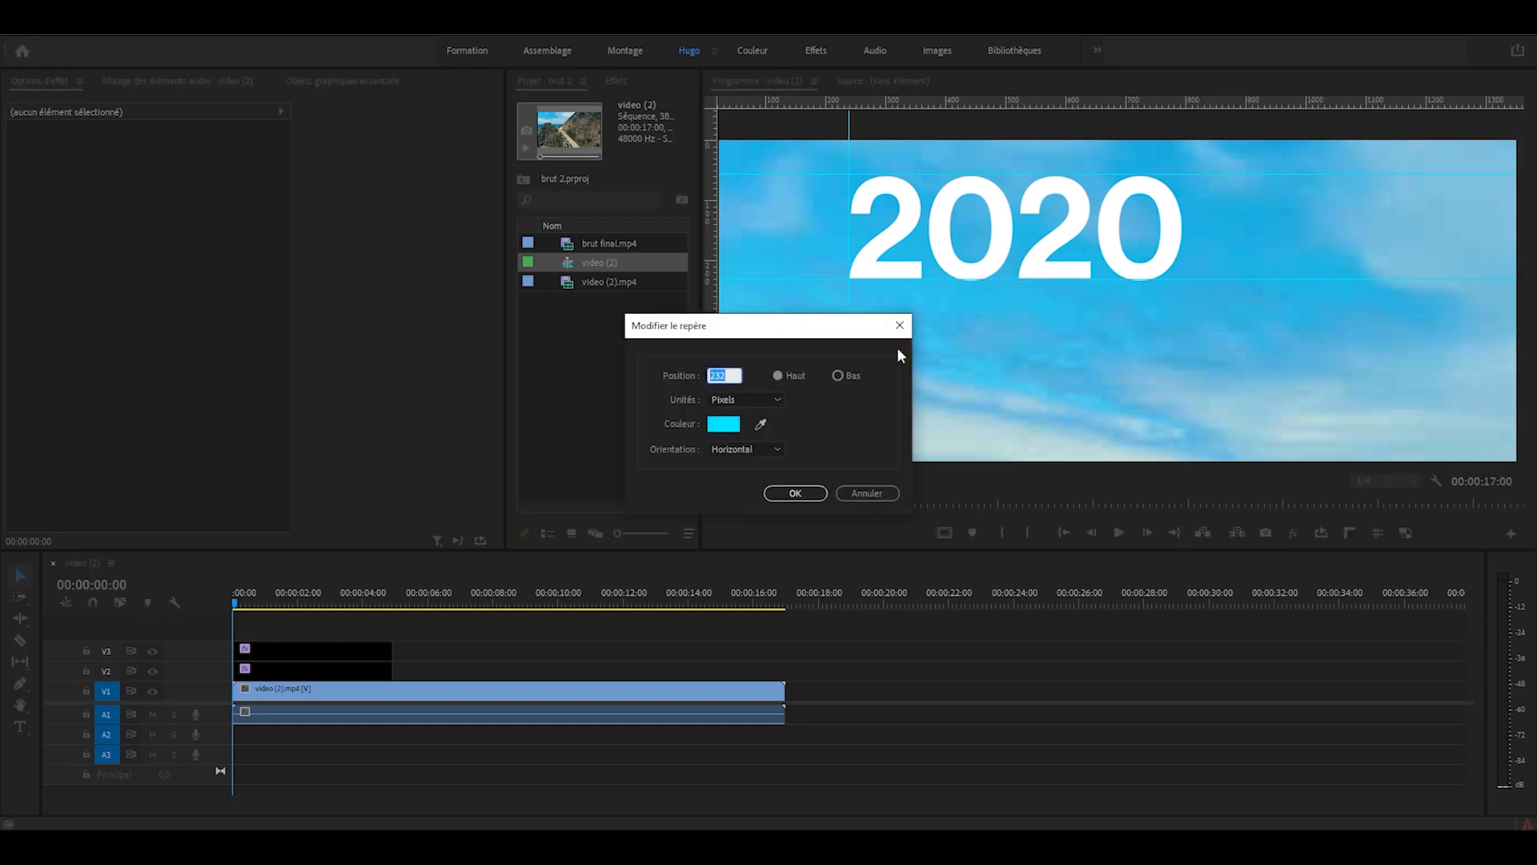
type("288")
key("Return")
Step: Set the vertical guide's position to 247 px
right_click(849, 250)
left_click(878, 261)
type("247")
key("Return")
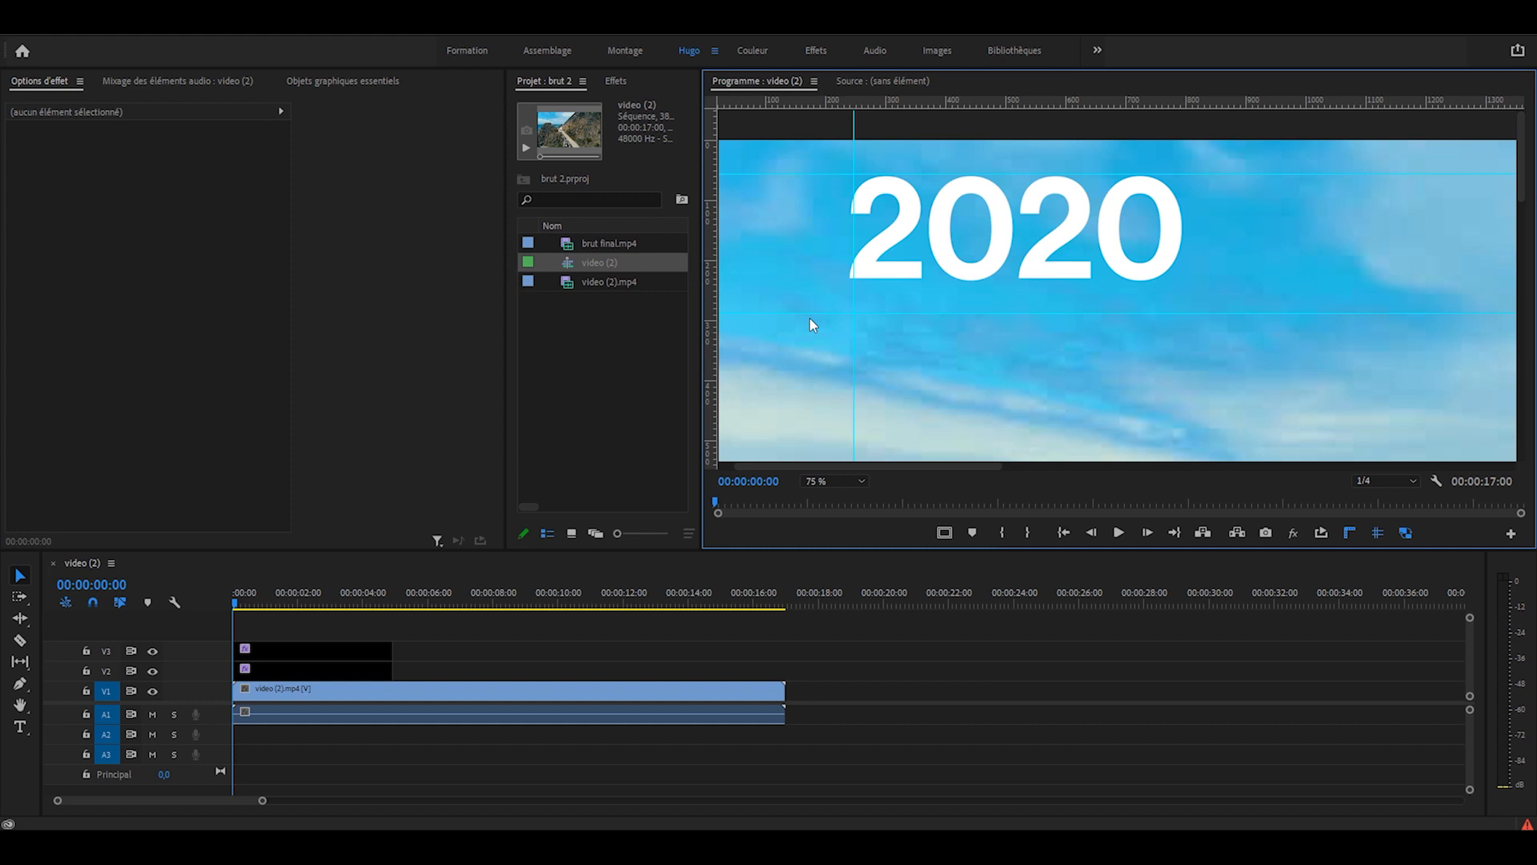
Step: Replace the "2020" text with a two-line date reading "15 JUI." above "2020"
double_click(1099, 264)
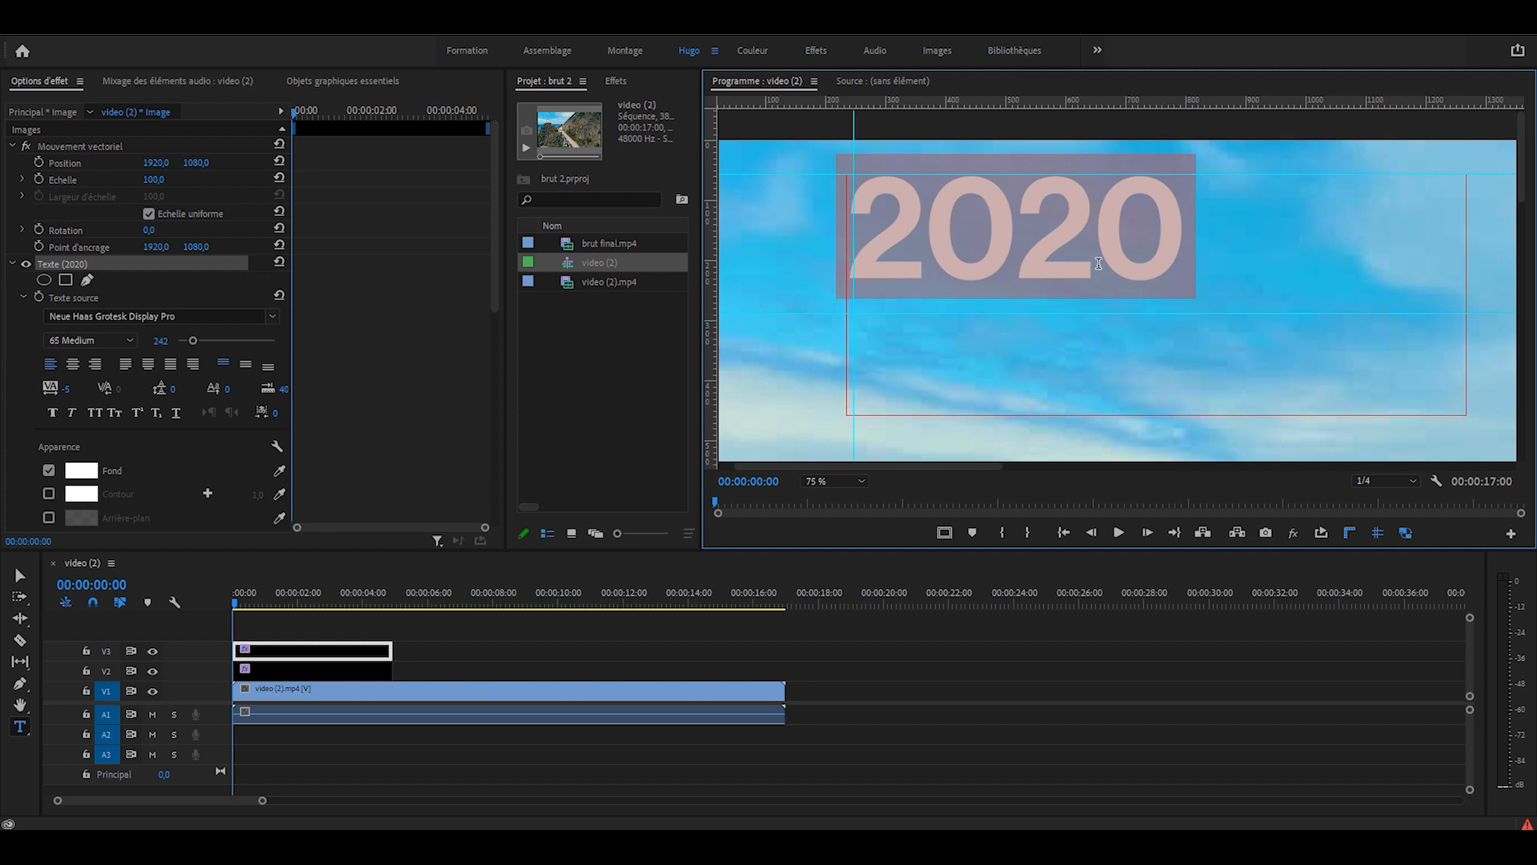
type("15")
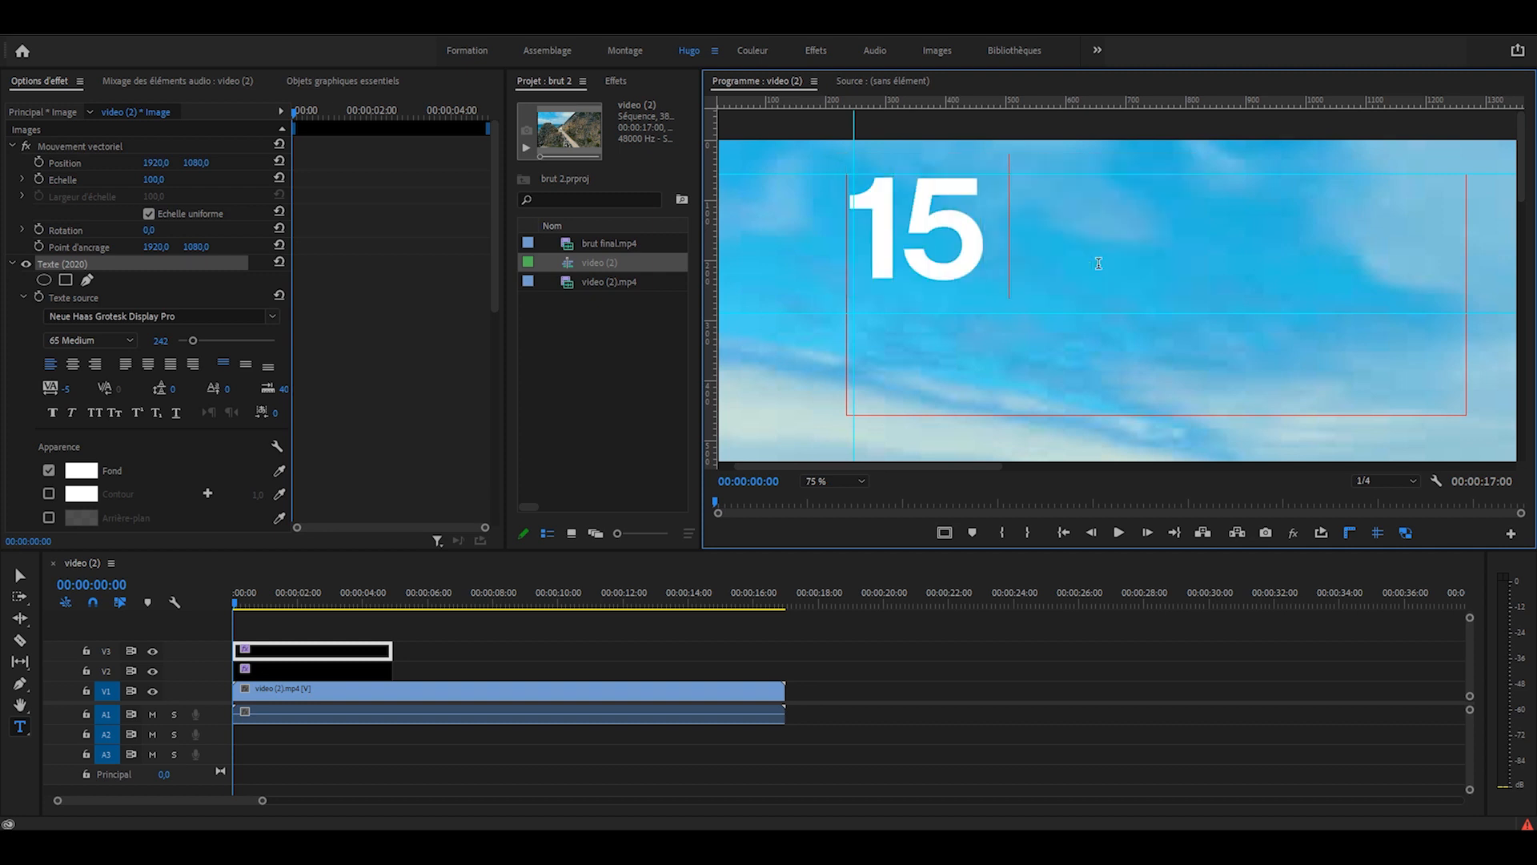
type(" JUI.")
key("Return")
type("2020")
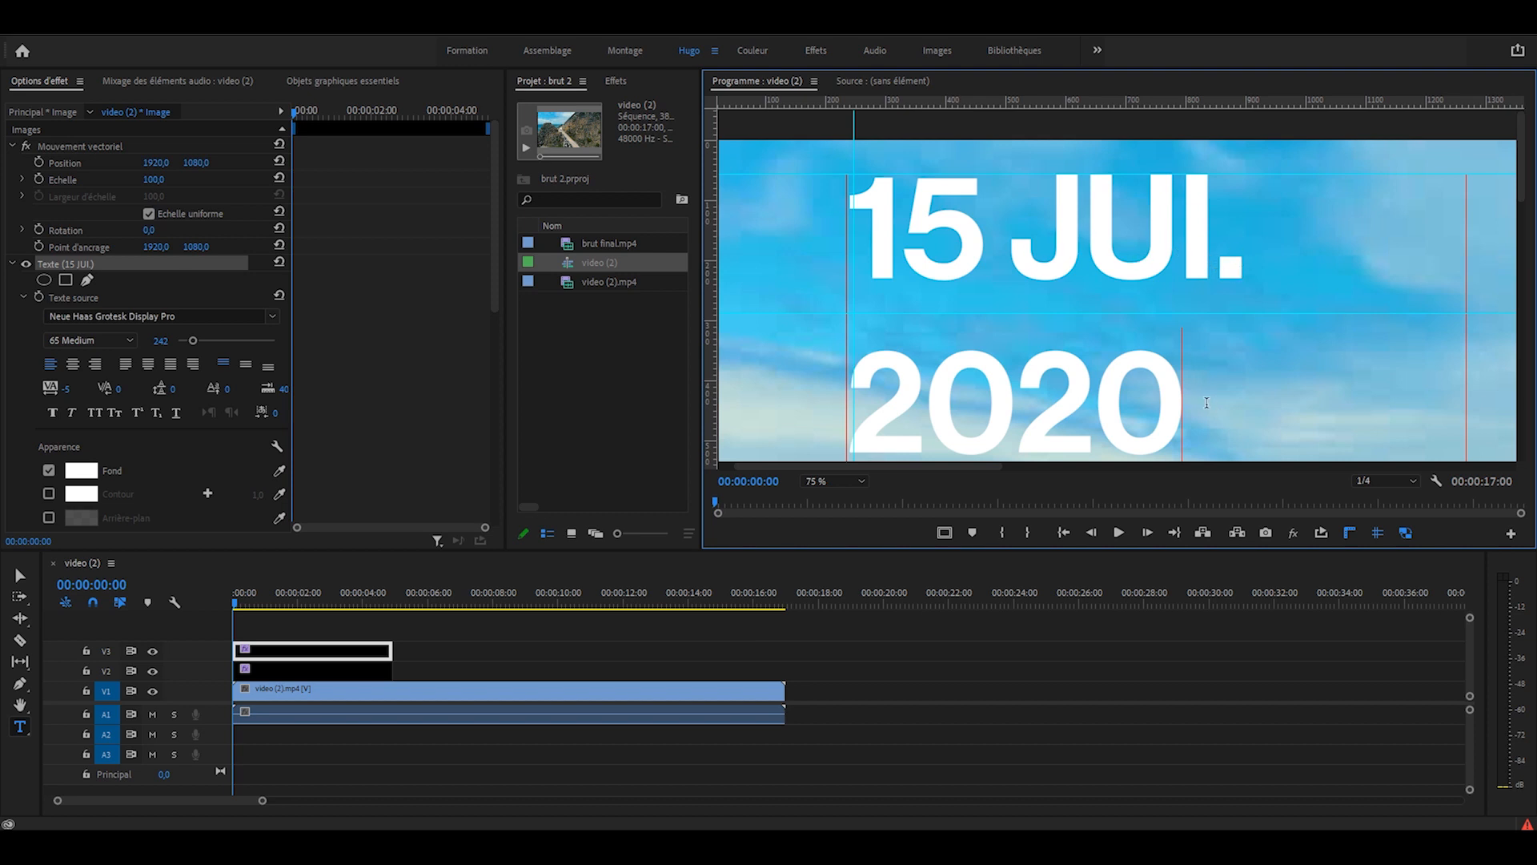
Step: Set the whole date text's font size to 139 and its tracking to 2
key("ctrl+a")
left_click(158, 339)
type("13")
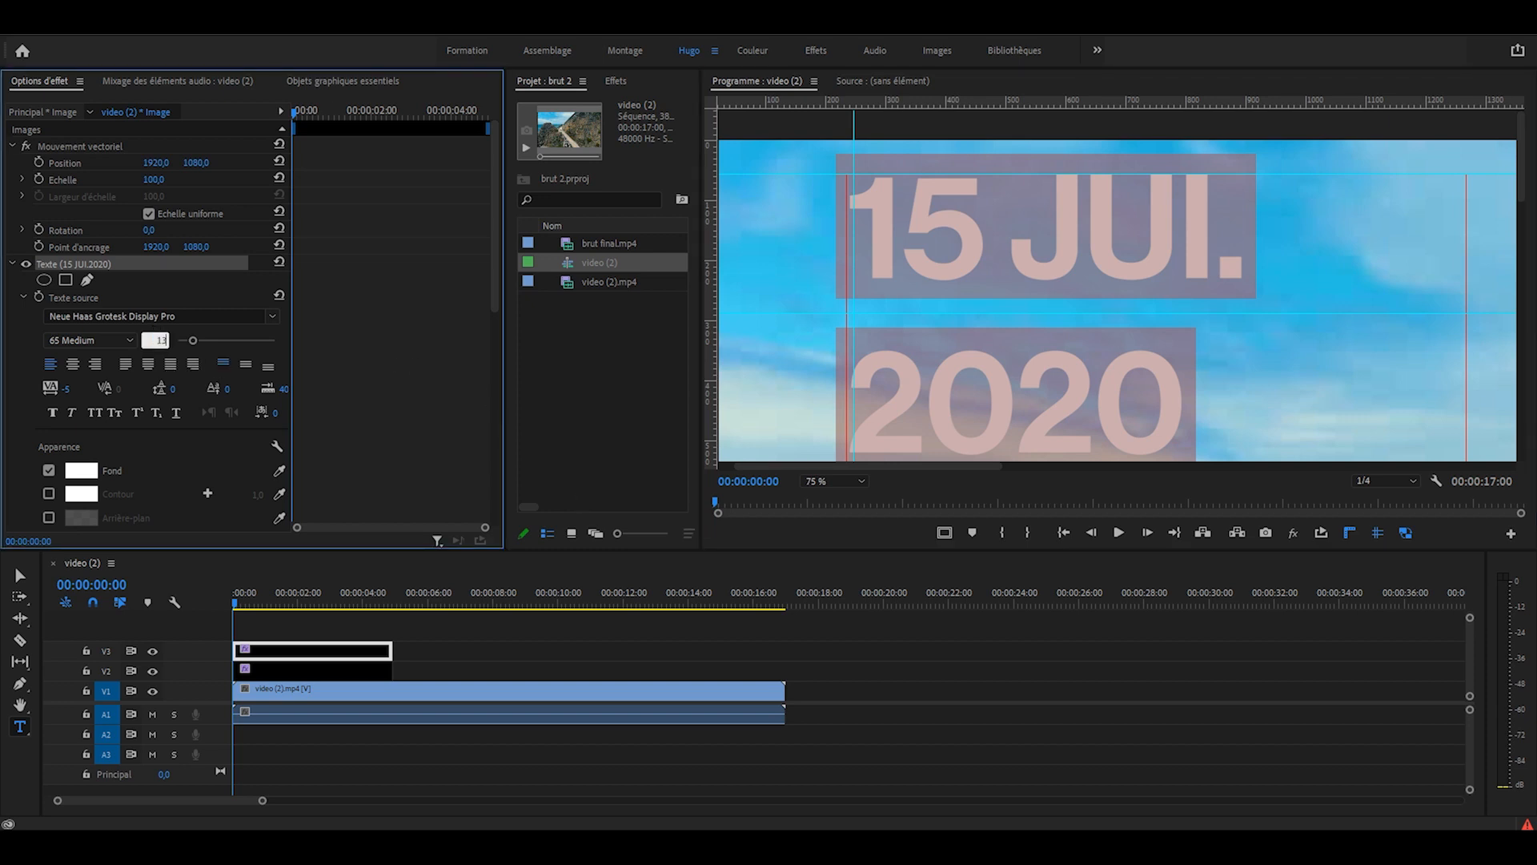
type("9")
key("Return")
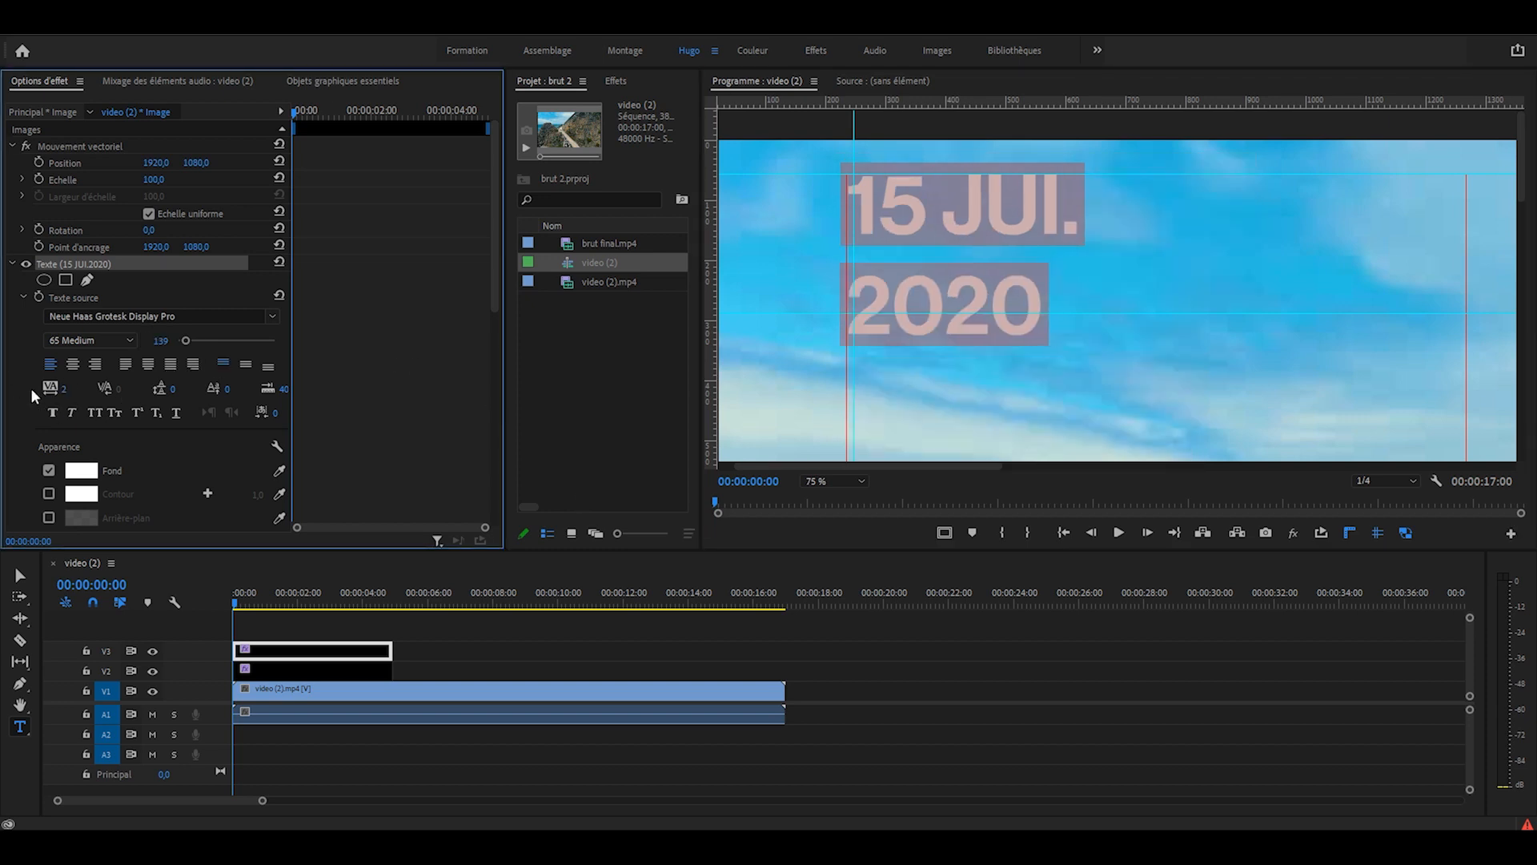
Step: Set the date text's leading to -34 and align the two lines with the guides
left_click(172, 388)
type("-34")
key("Return")
key("Escape")
left_click_drag(883, 300, 890, 299)
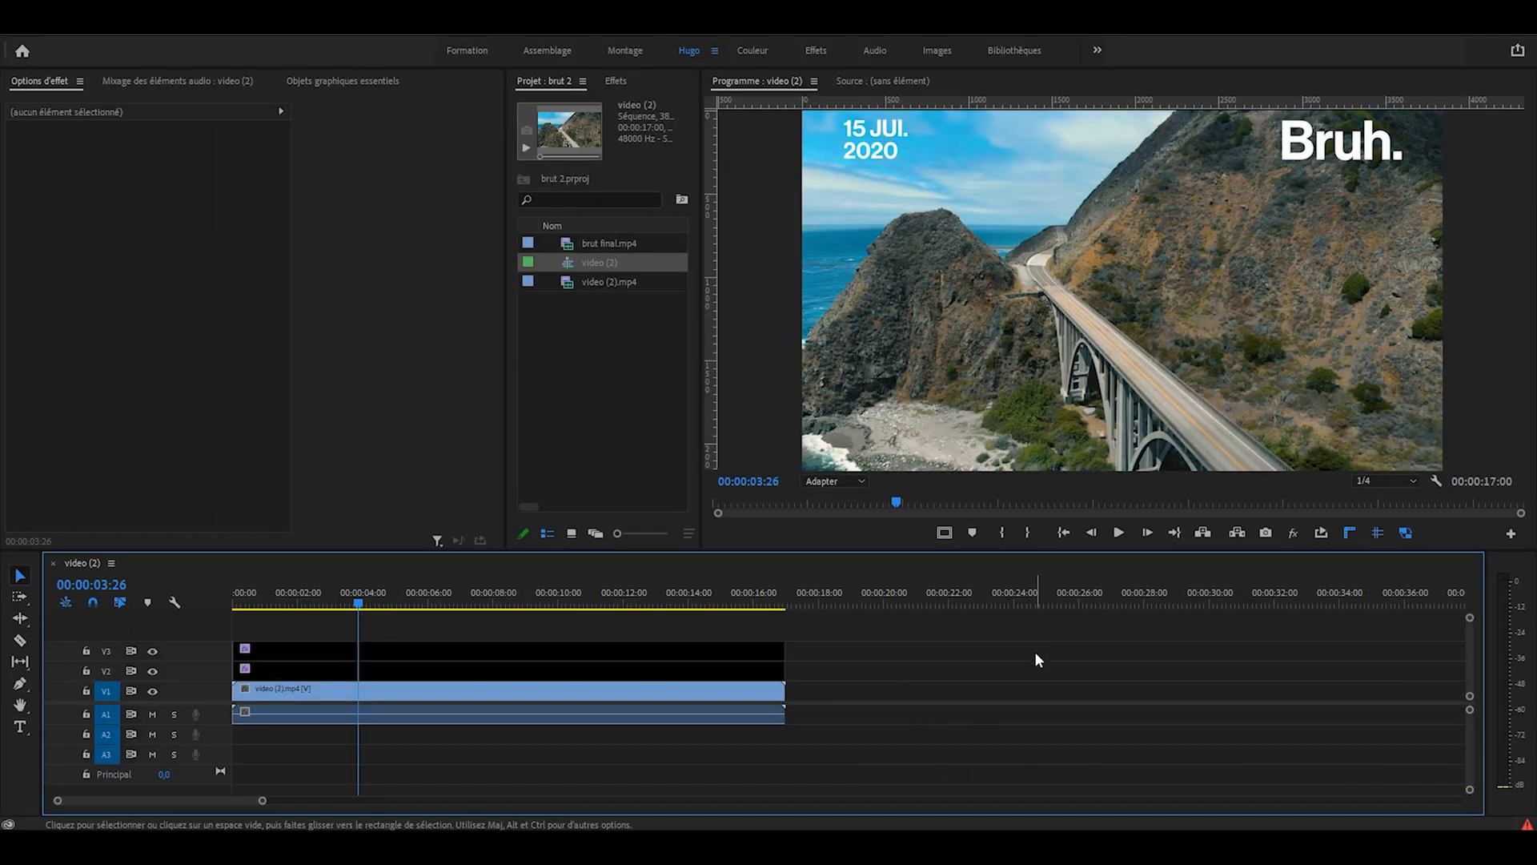
Step: Add two vertical guides, one near the frame's left edge and one positioned at 2200 px
left_click_drag(717, 372, 834, 376)
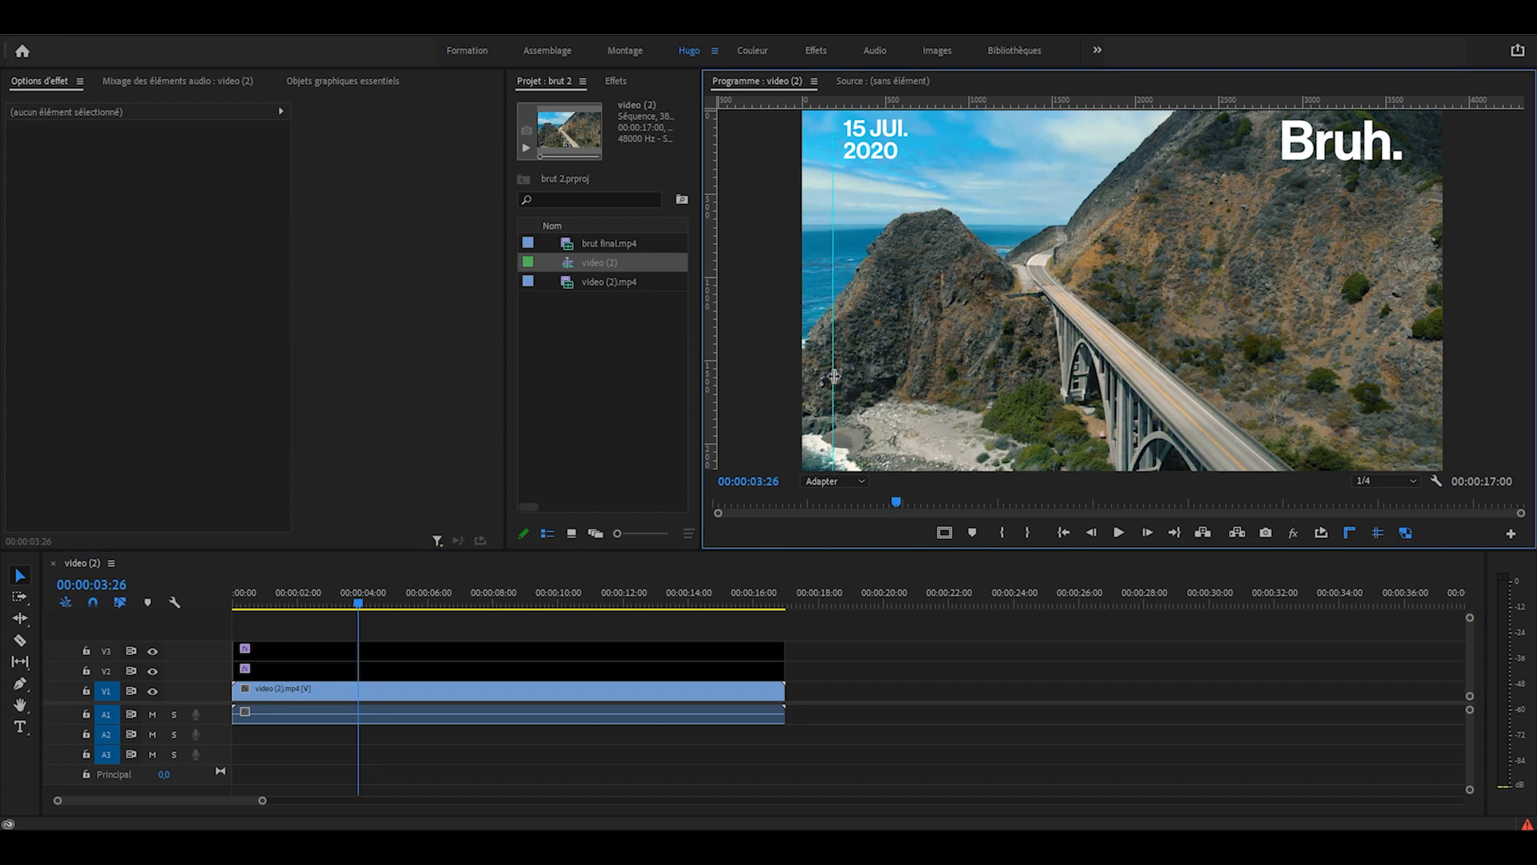
double_click(834, 375)
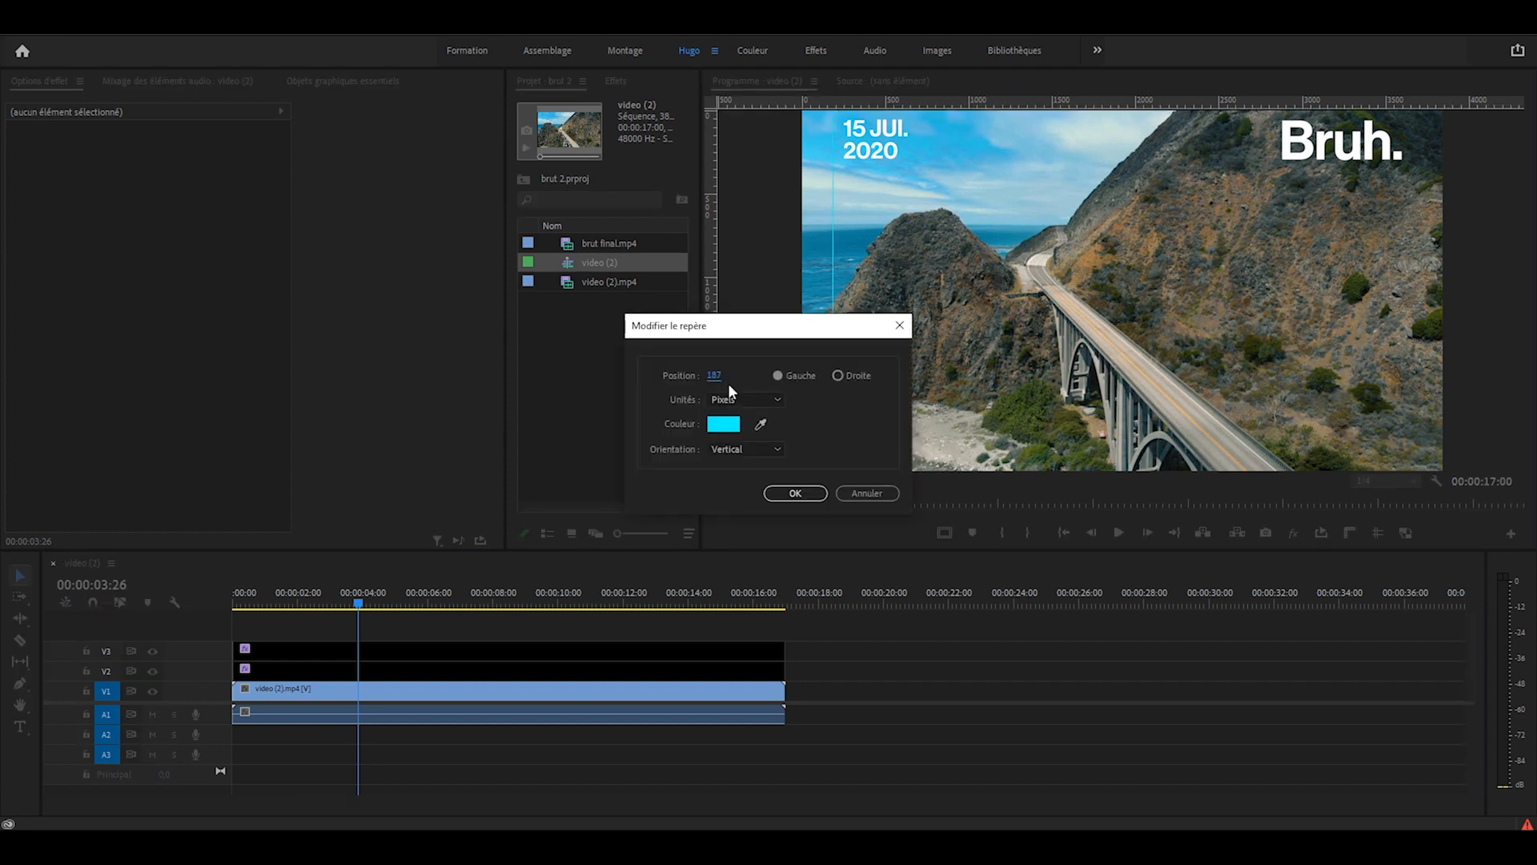
type("22")
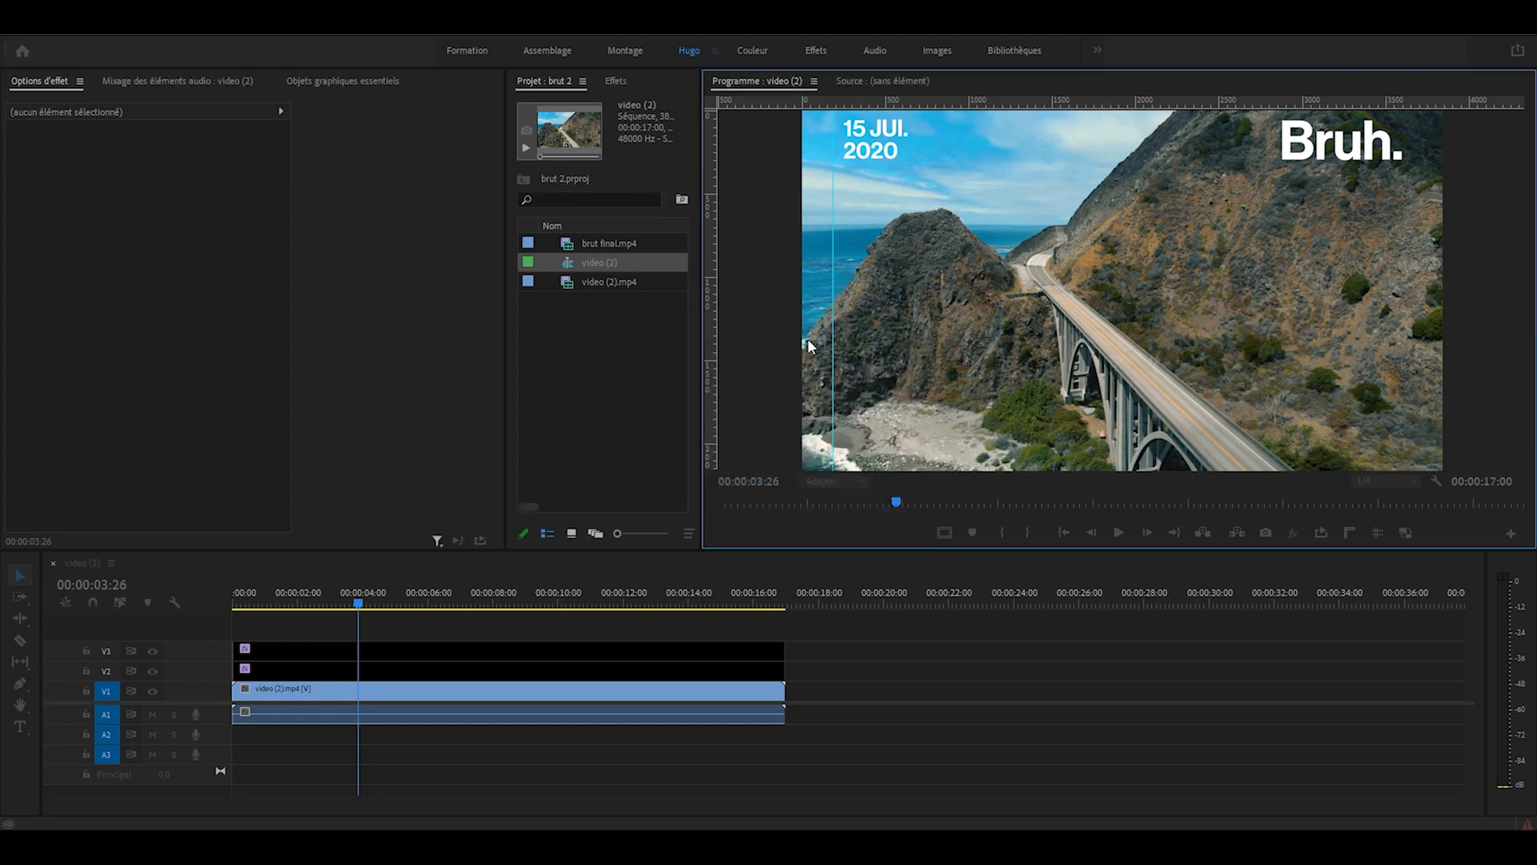
type("00")
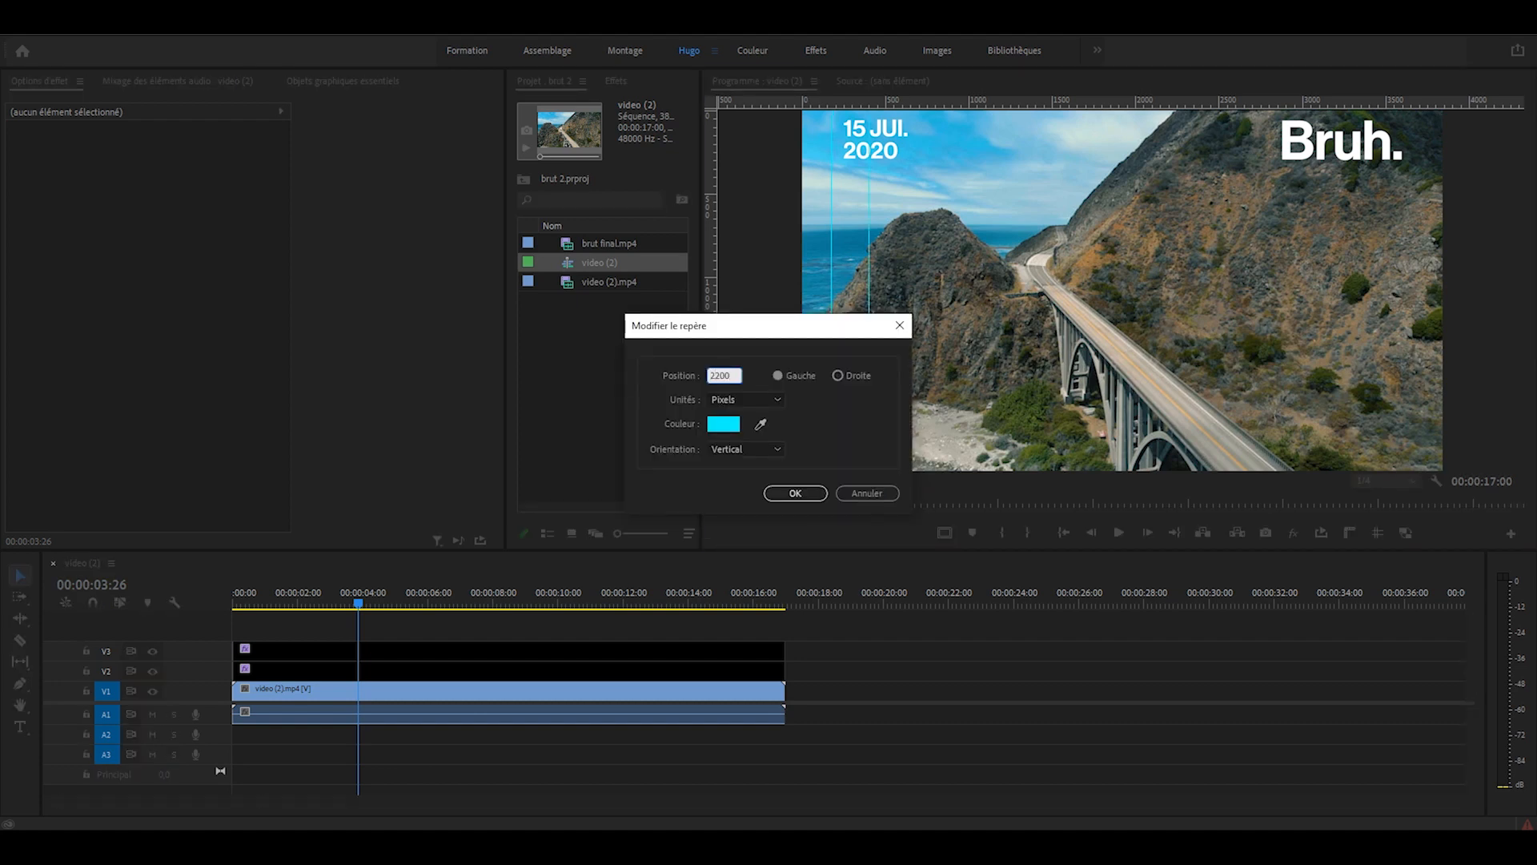
key("Return")
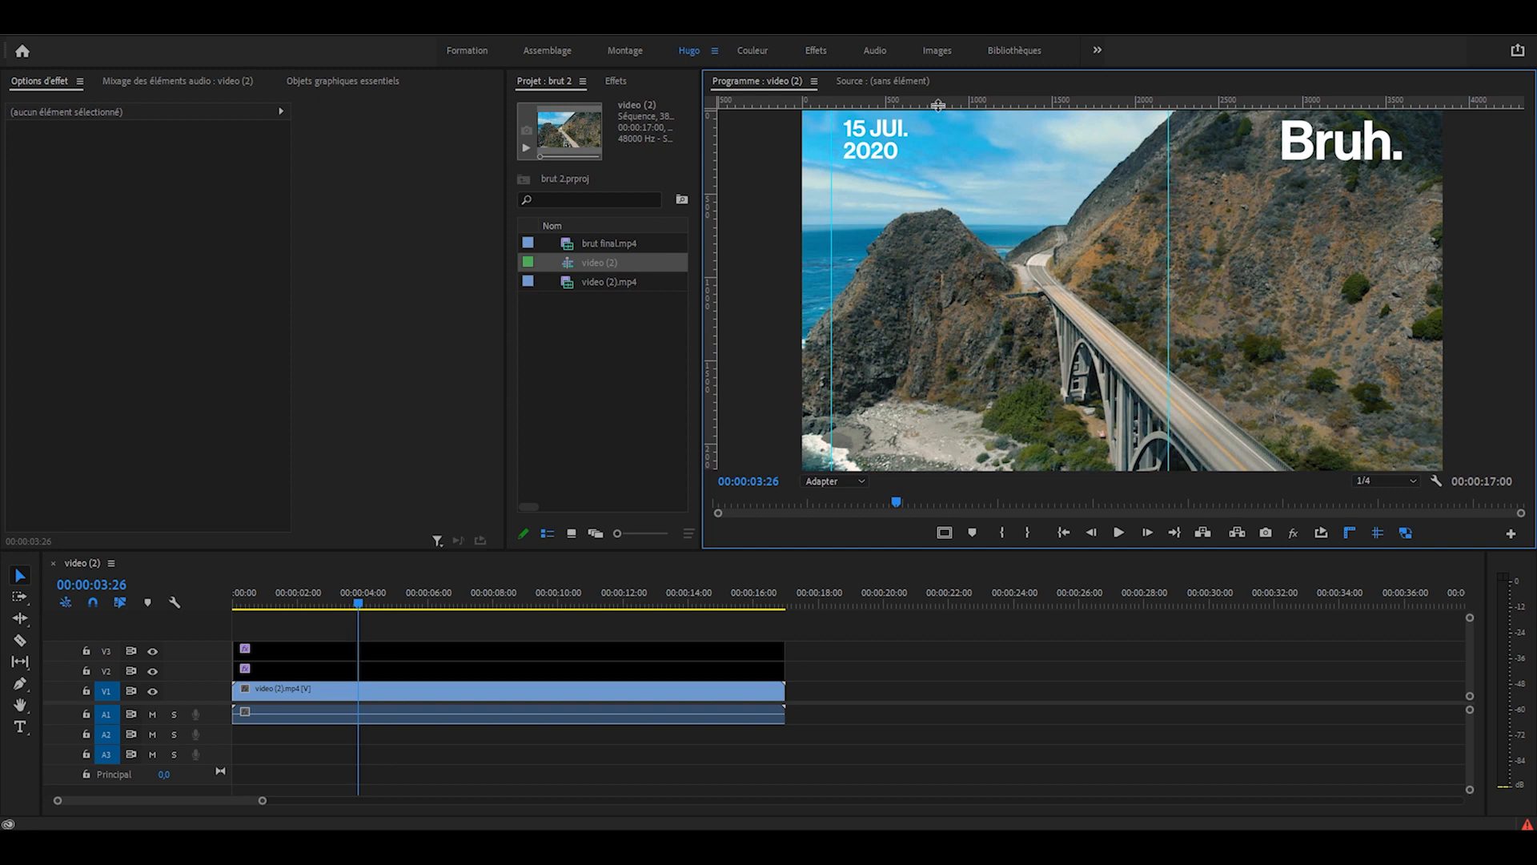
Step: Add a horizontal guide near the frame's bottom edge and set its position to 2060 px
left_click_drag(939, 105, 907, 210)
right_click(908, 211)
left_click(937, 224)
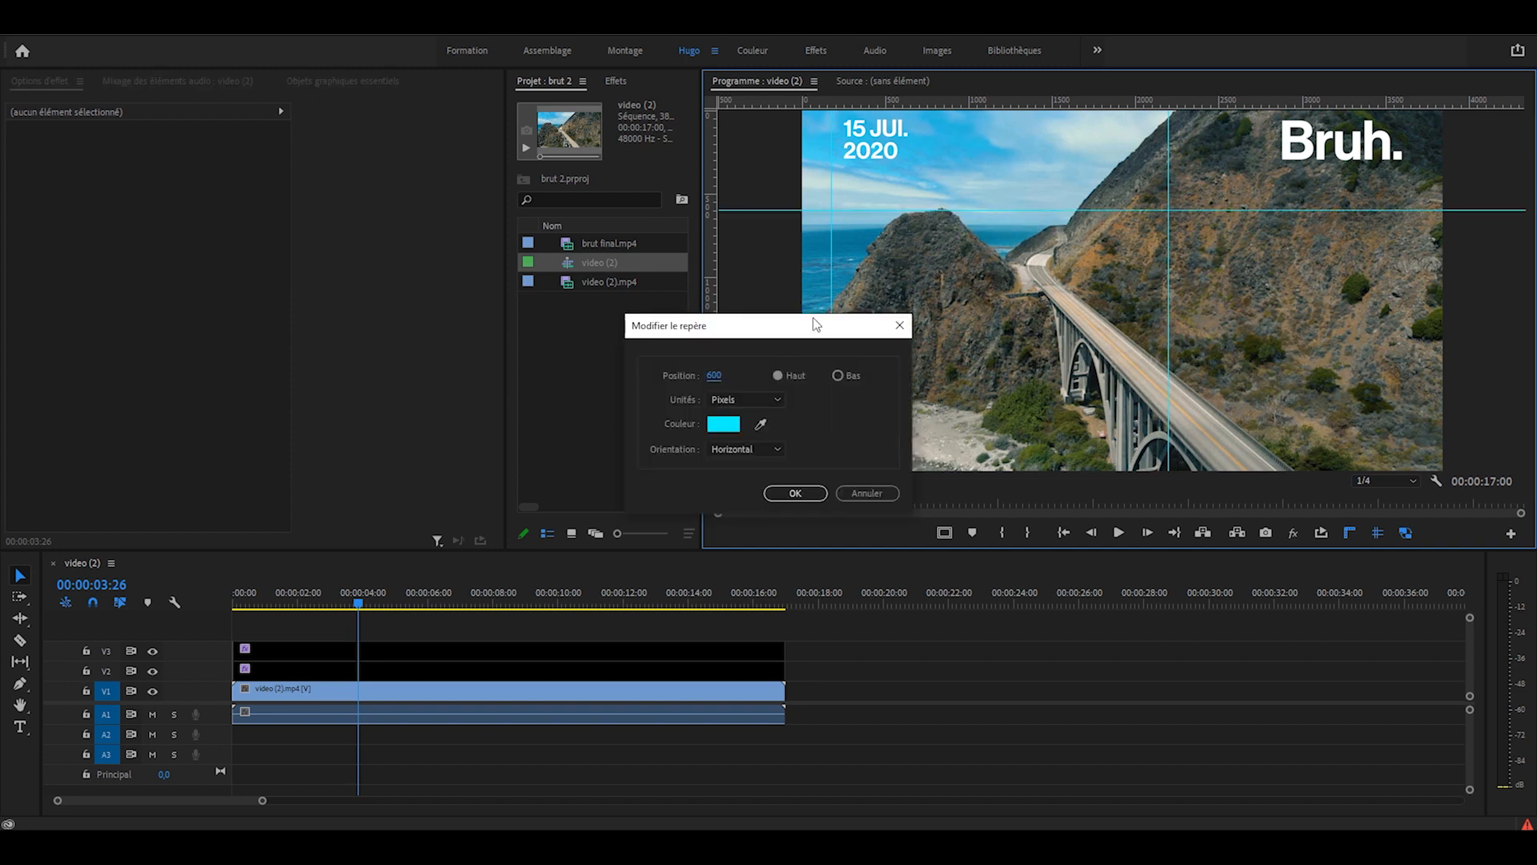
left_click(721, 375)
type("2060")
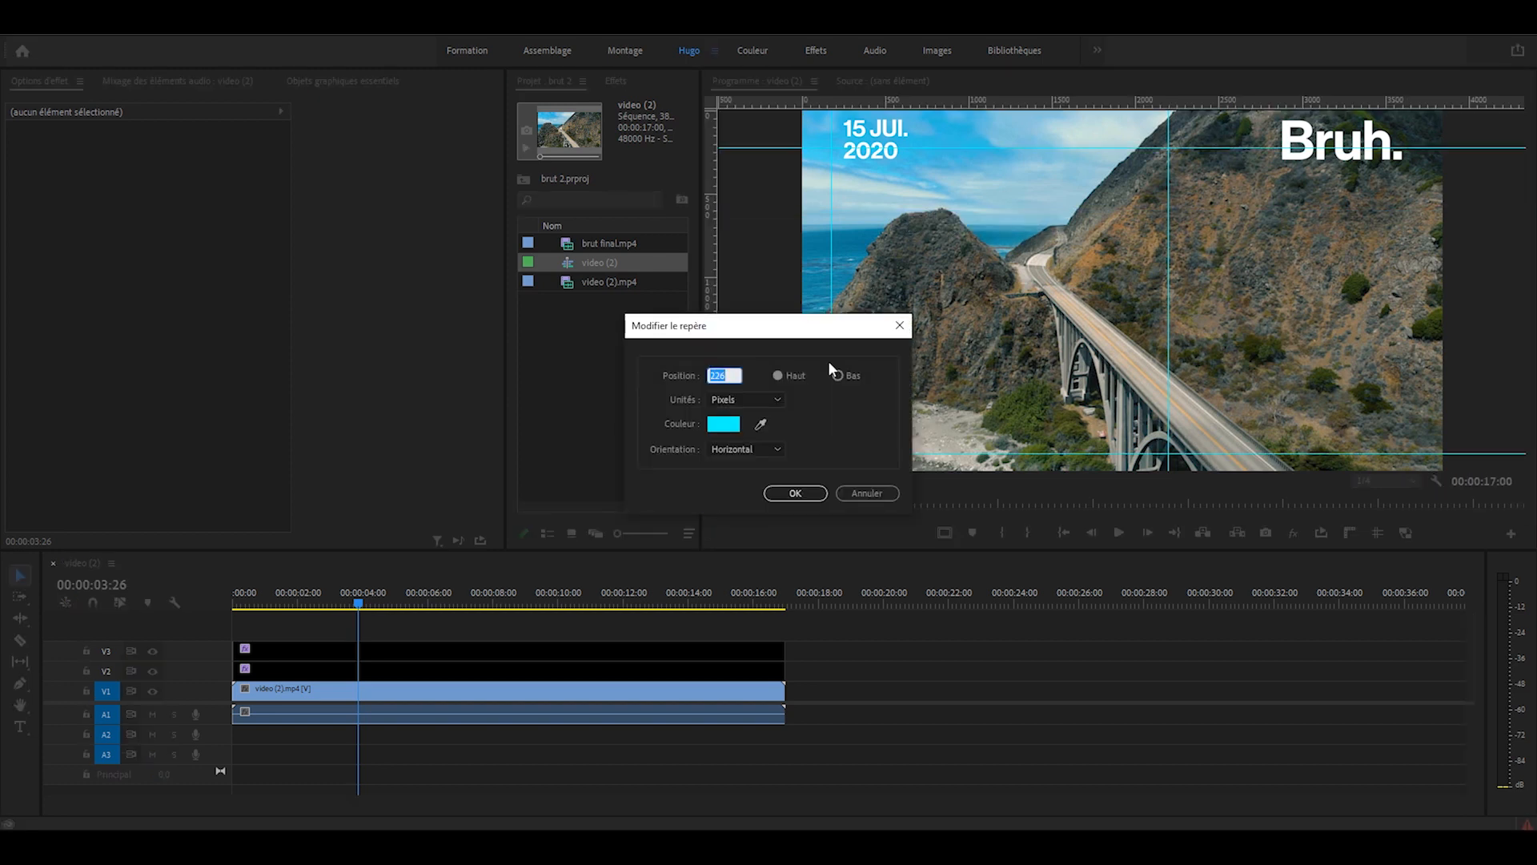
Step: Add three more evenly spaced horizontal guides above the lowest one, placing the upper two at 1690 px and 1504 px
type("1860")
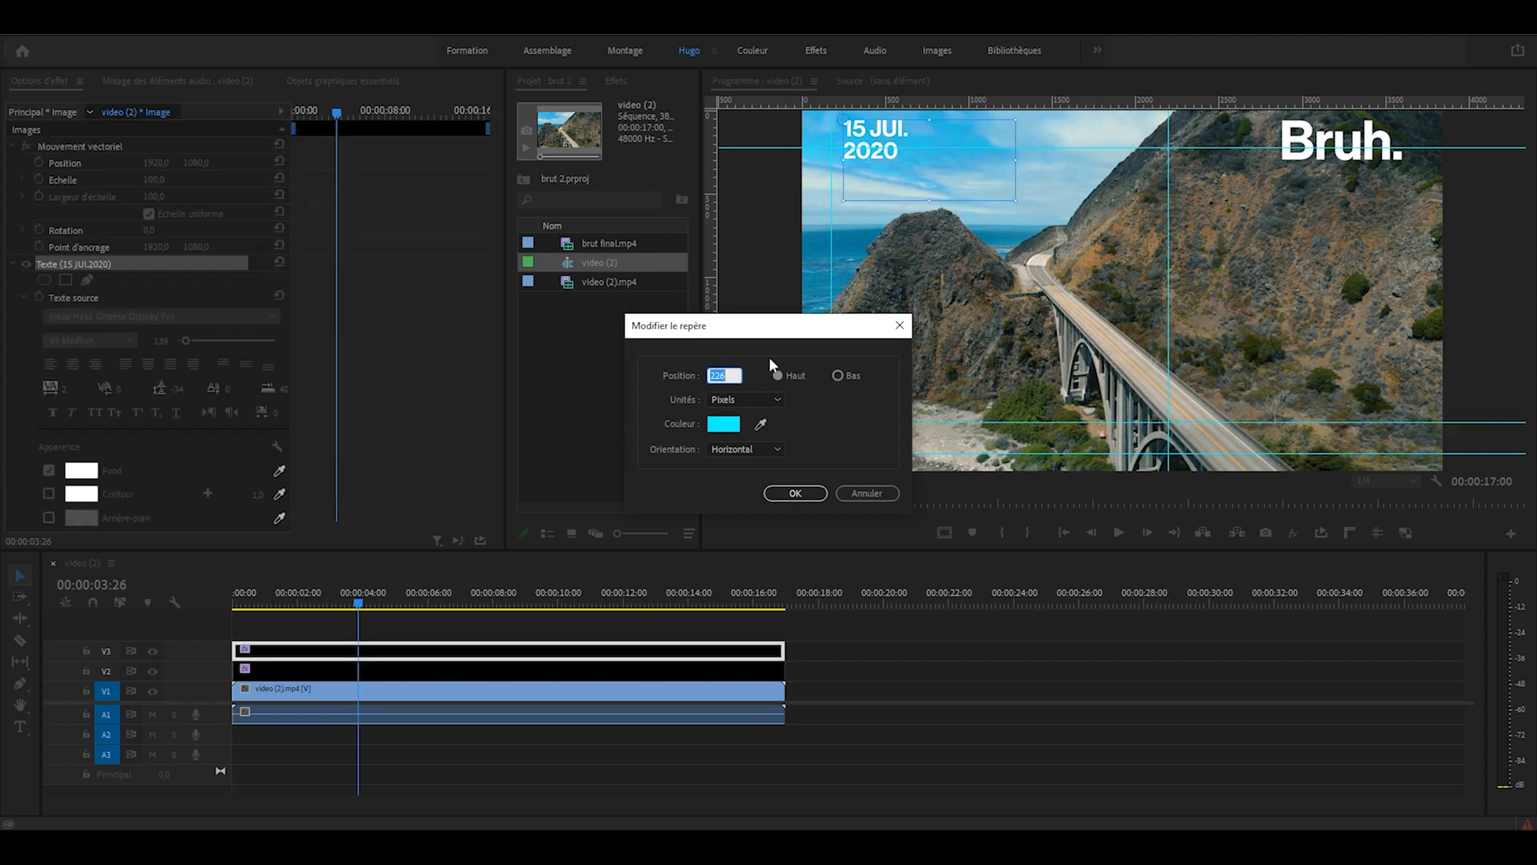
type("1690")
key("Return")
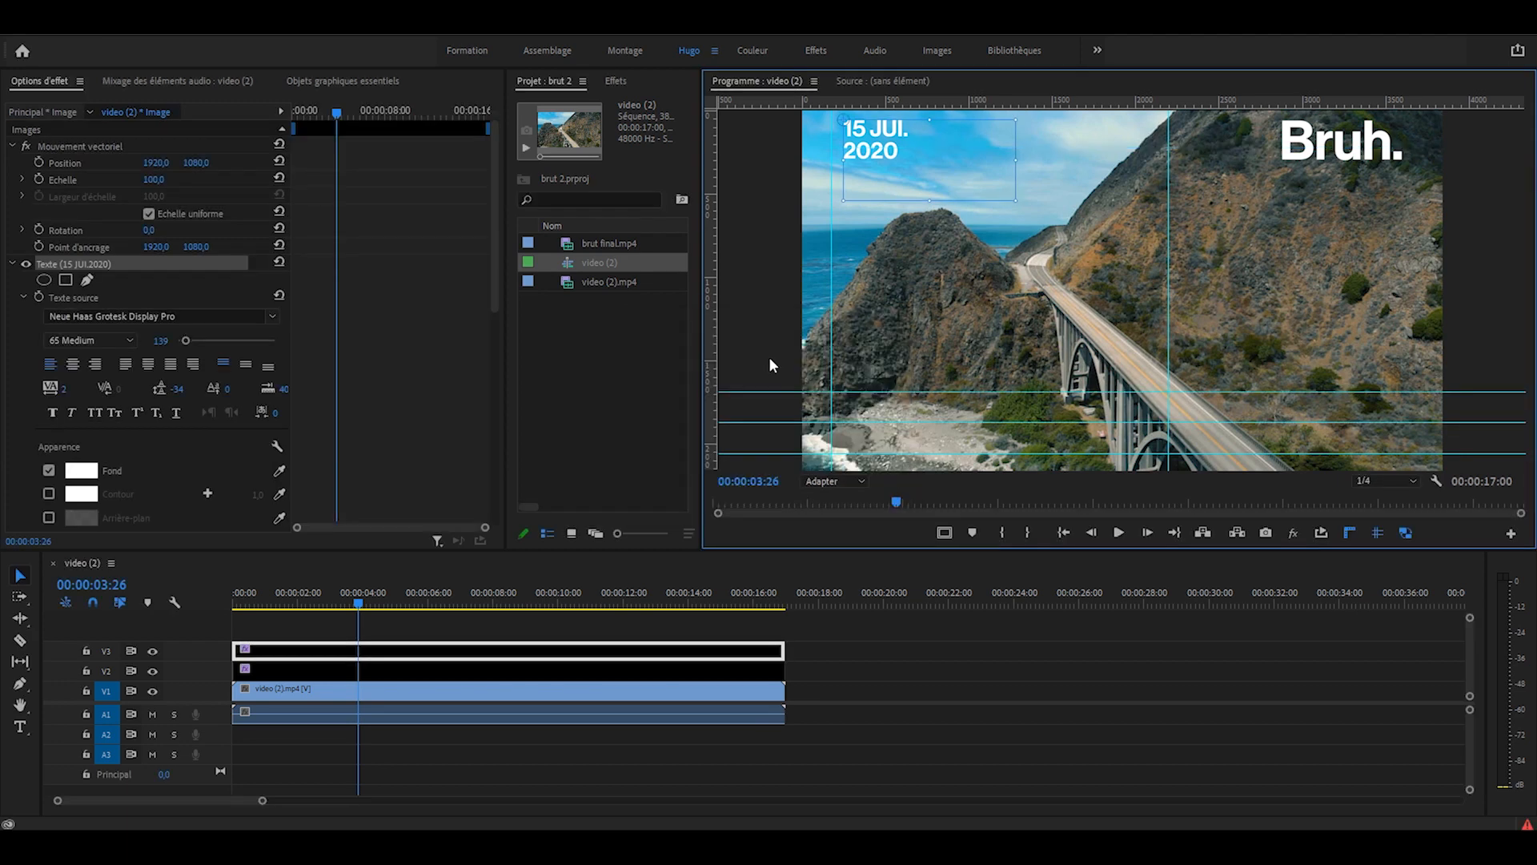
left_click(1021, 226)
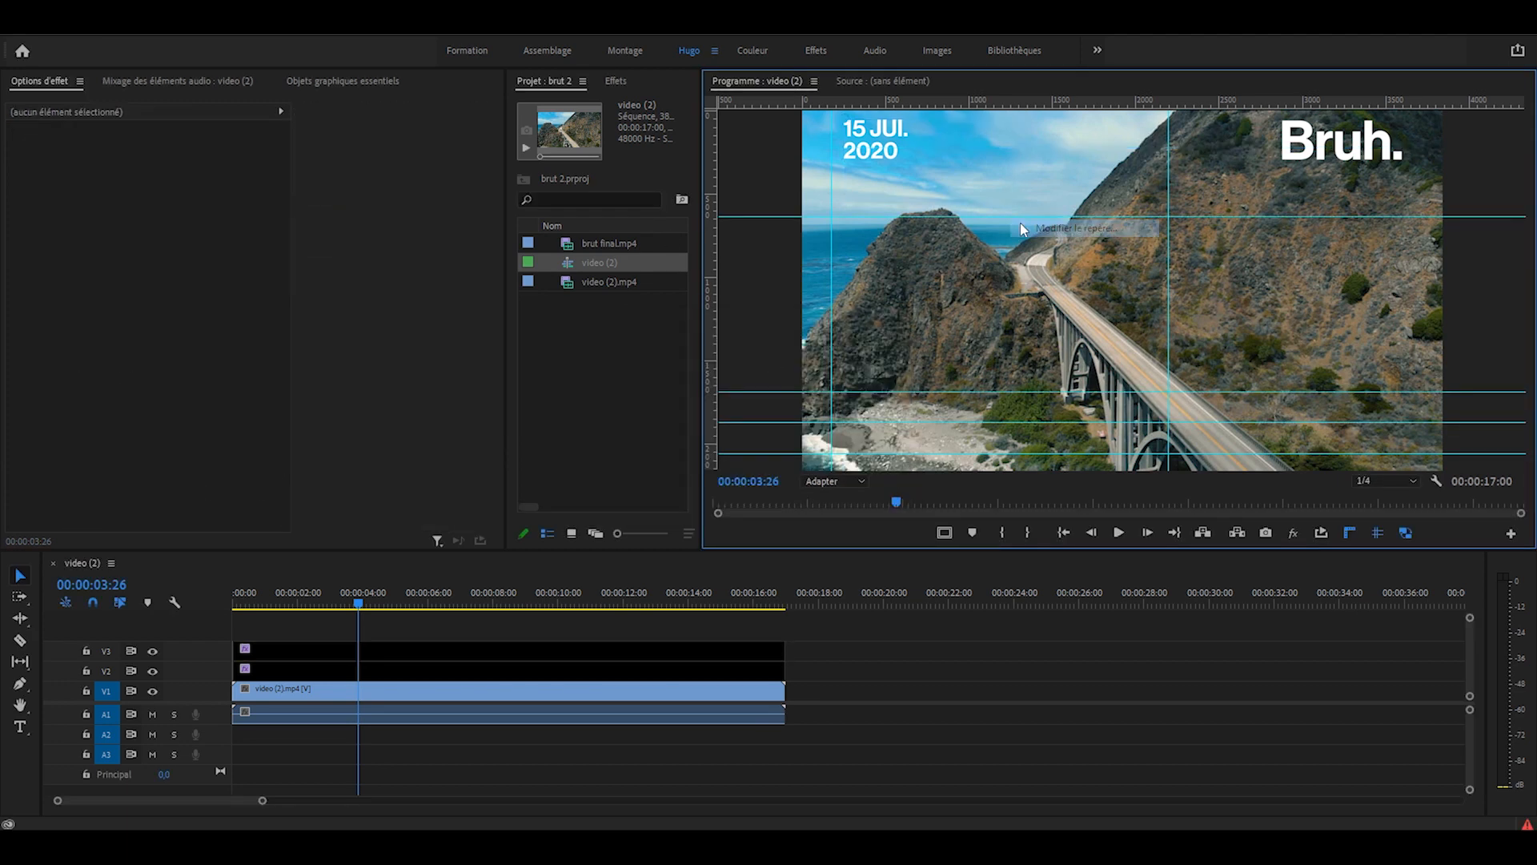
type("1500")
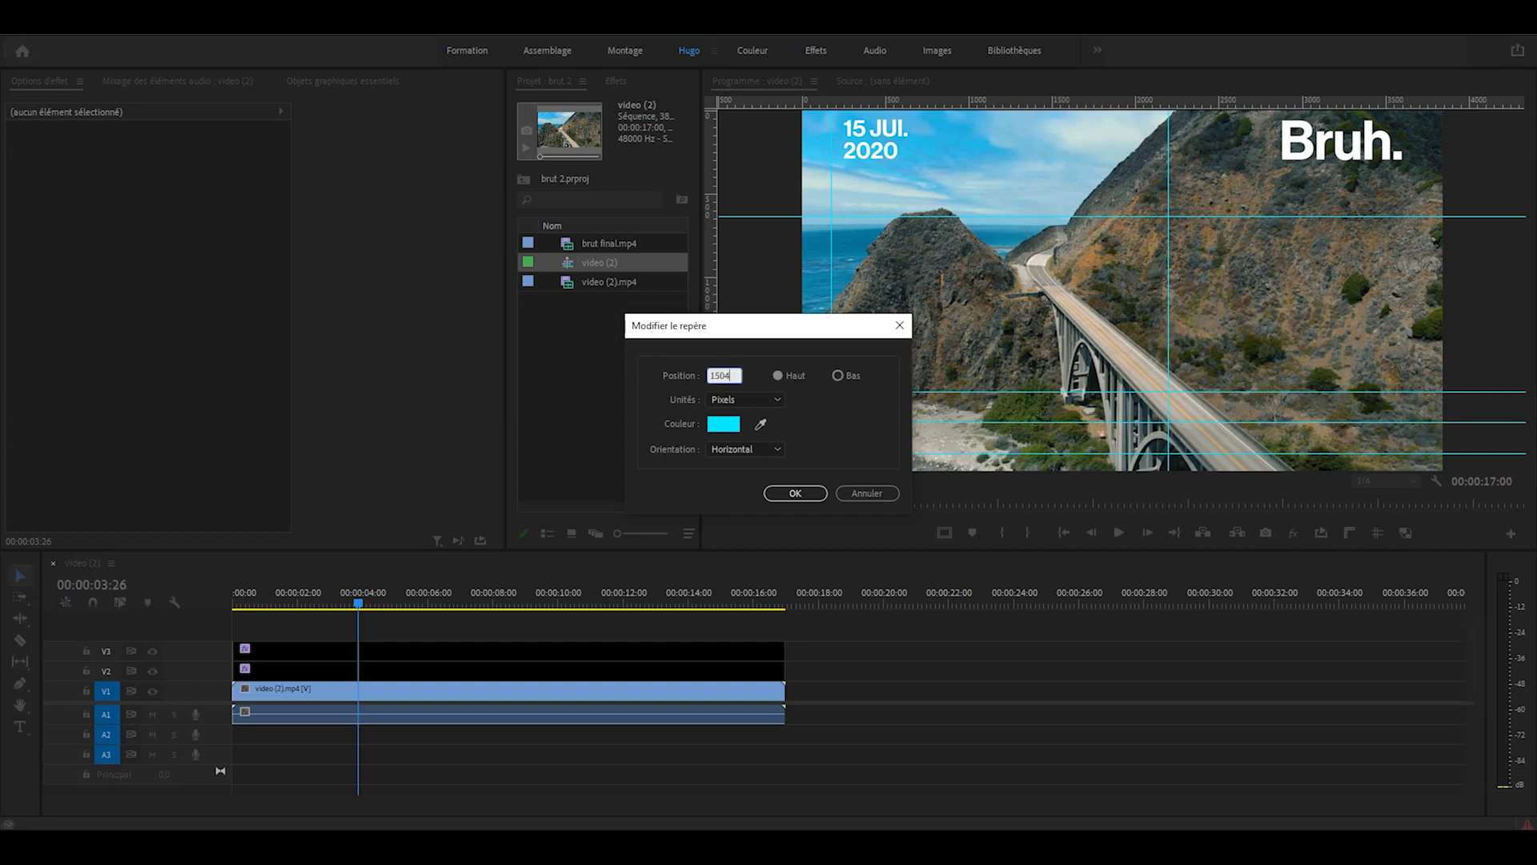
key("Return")
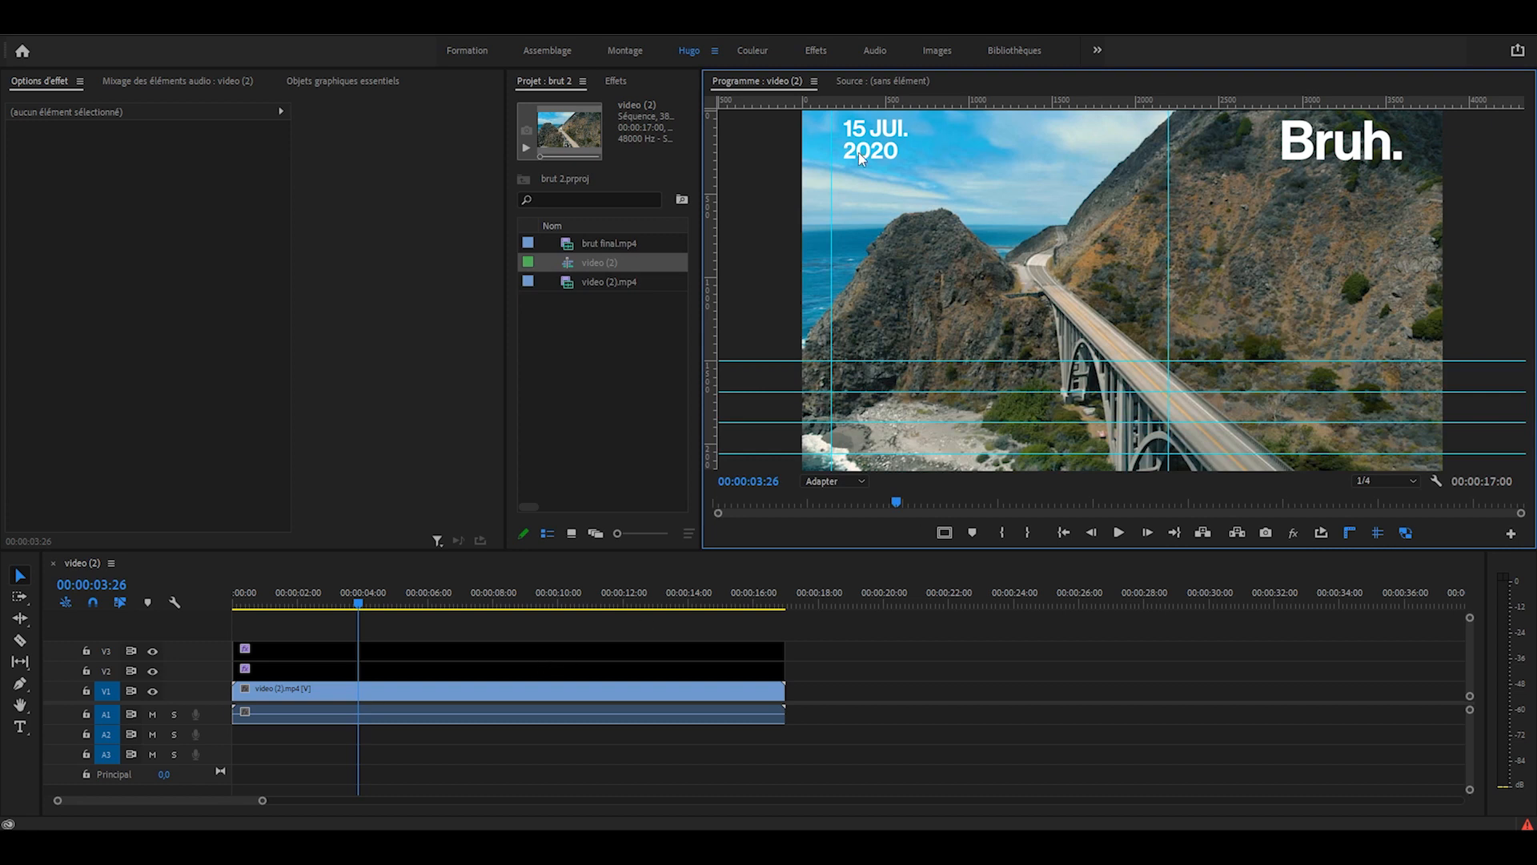
Step: Remove the date text clip from video track V3
left_click(679, 650)
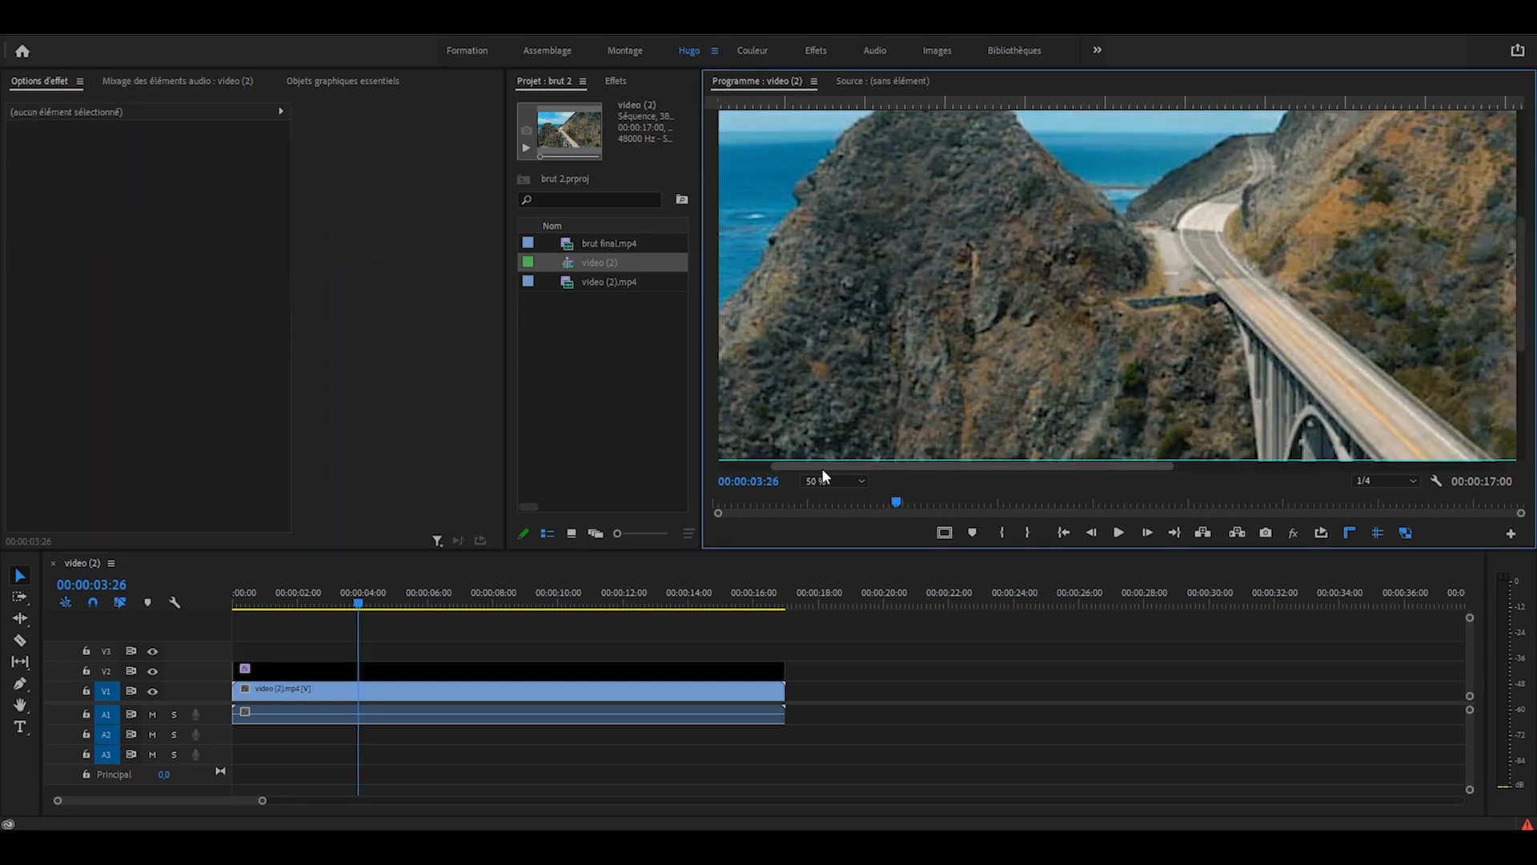
Step: Create a text box starting at the leftmost vertical guide above the uppermost horizontal guide, containing "En 2020,"
left_click(833, 481)
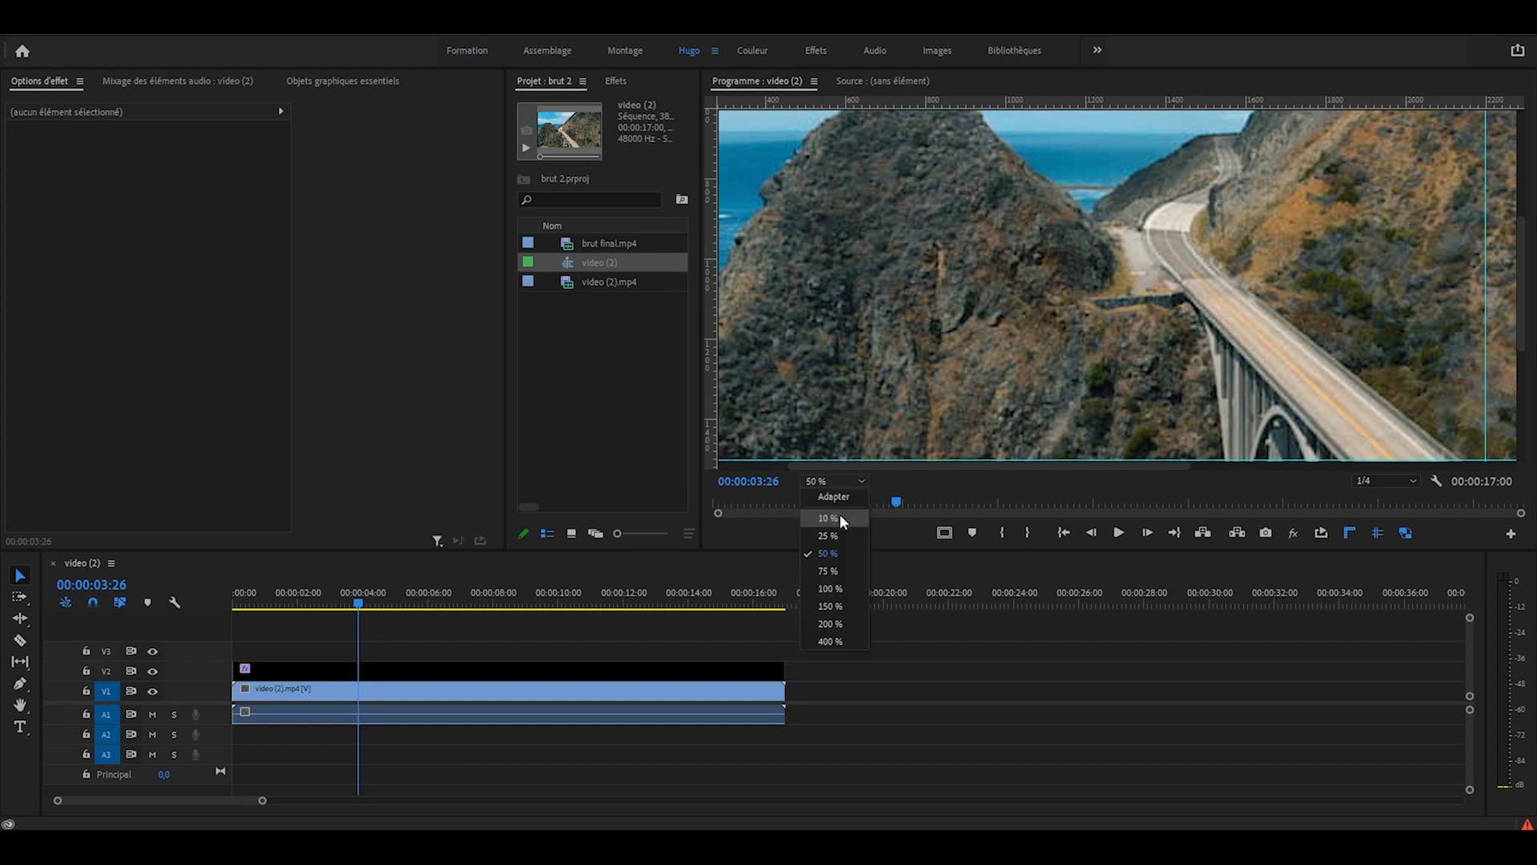
left_click(837, 563)
left_click(22, 727)
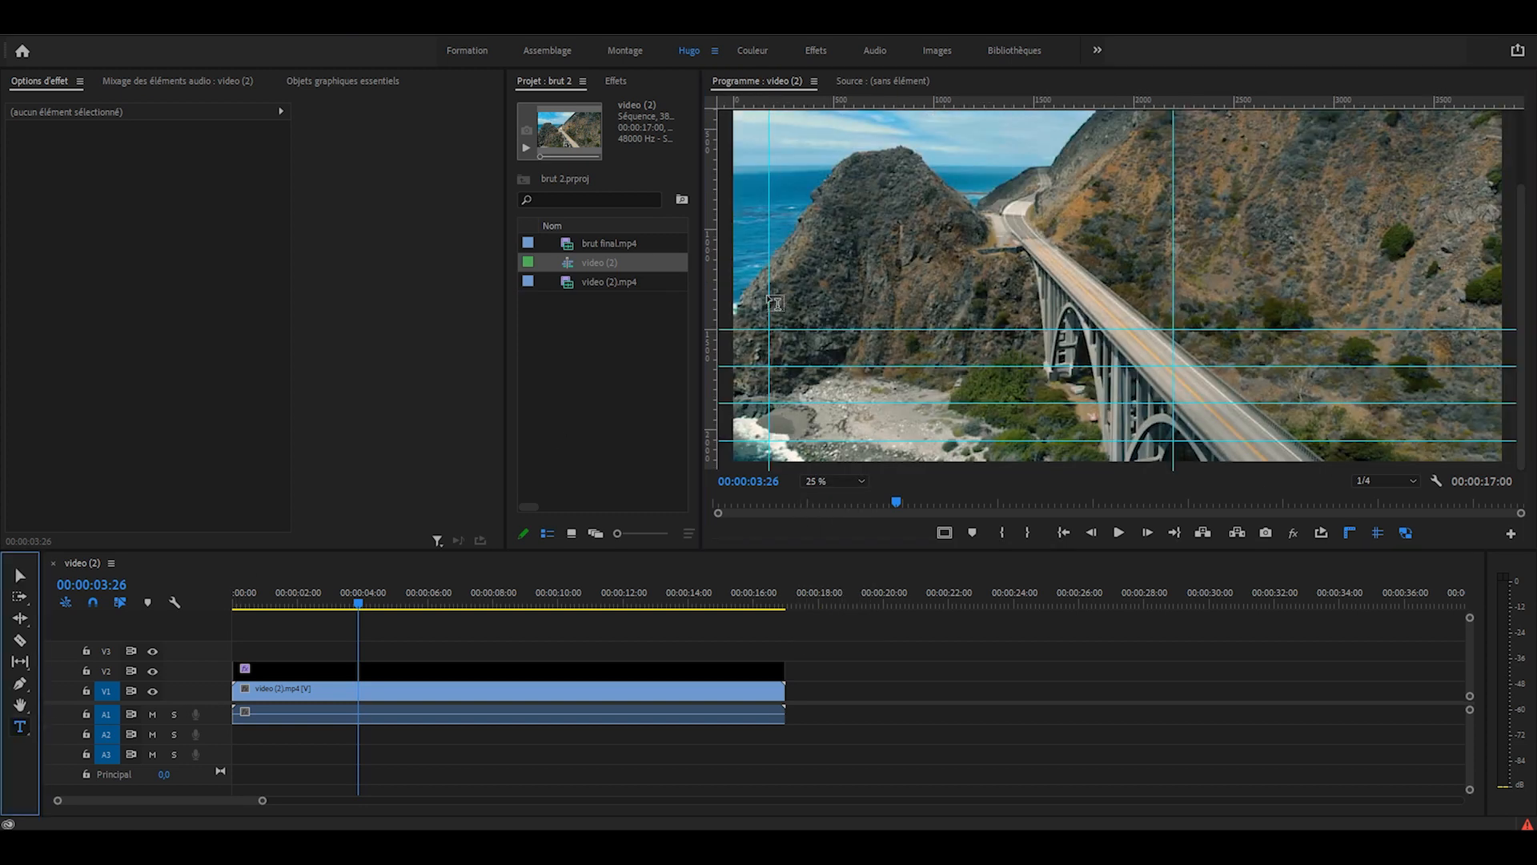
left_click_drag(771, 291, 986, 324)
left_click_drag(1140, 335, 1201, 328)
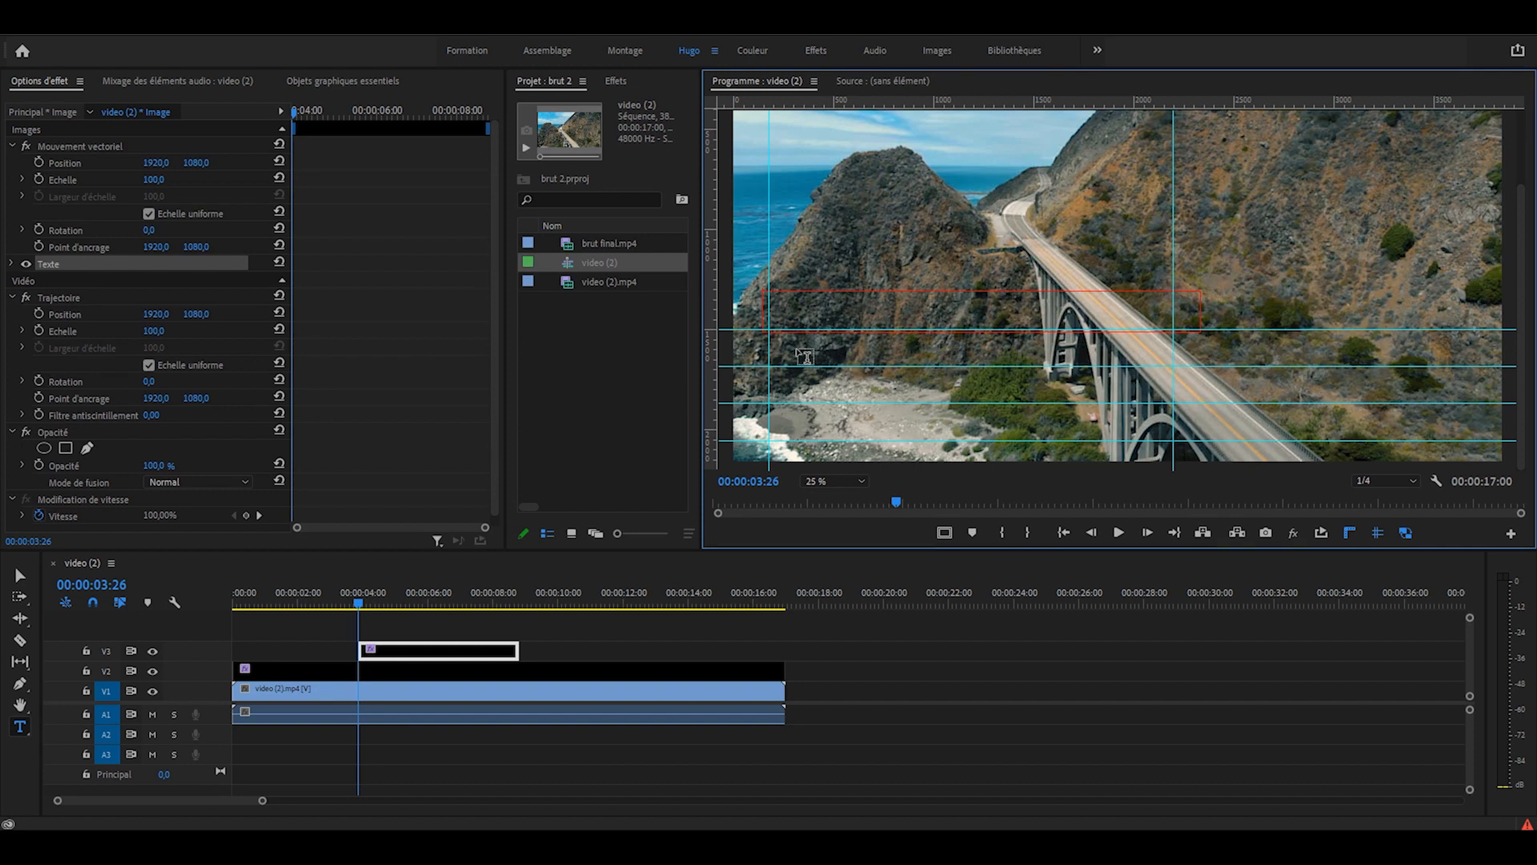
key("ctrl+v")
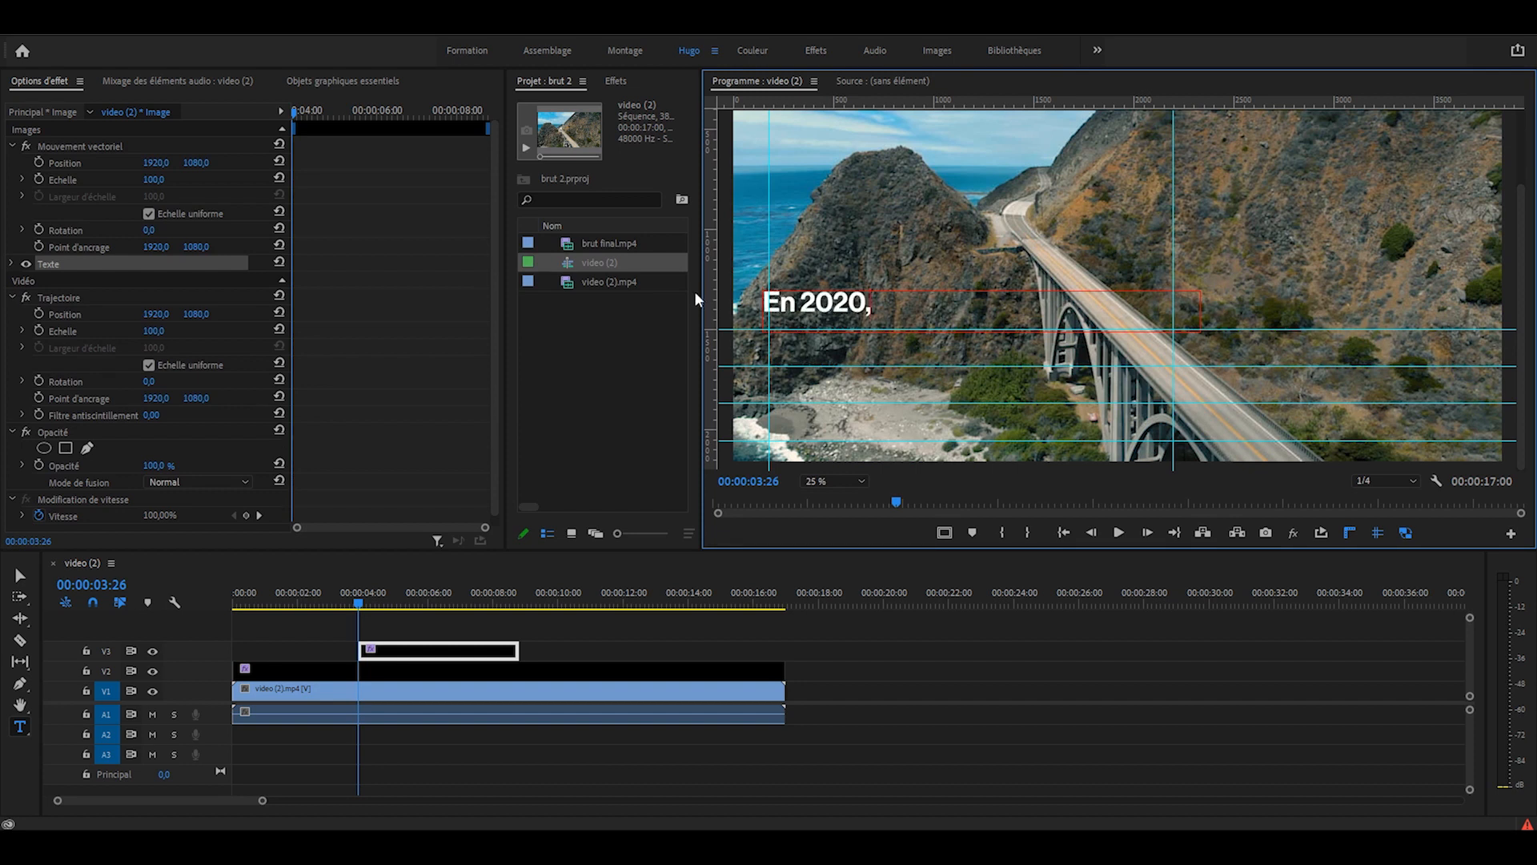
Step: Set the font size of the whole "En 2020," text to 200
key("ctrl+a")
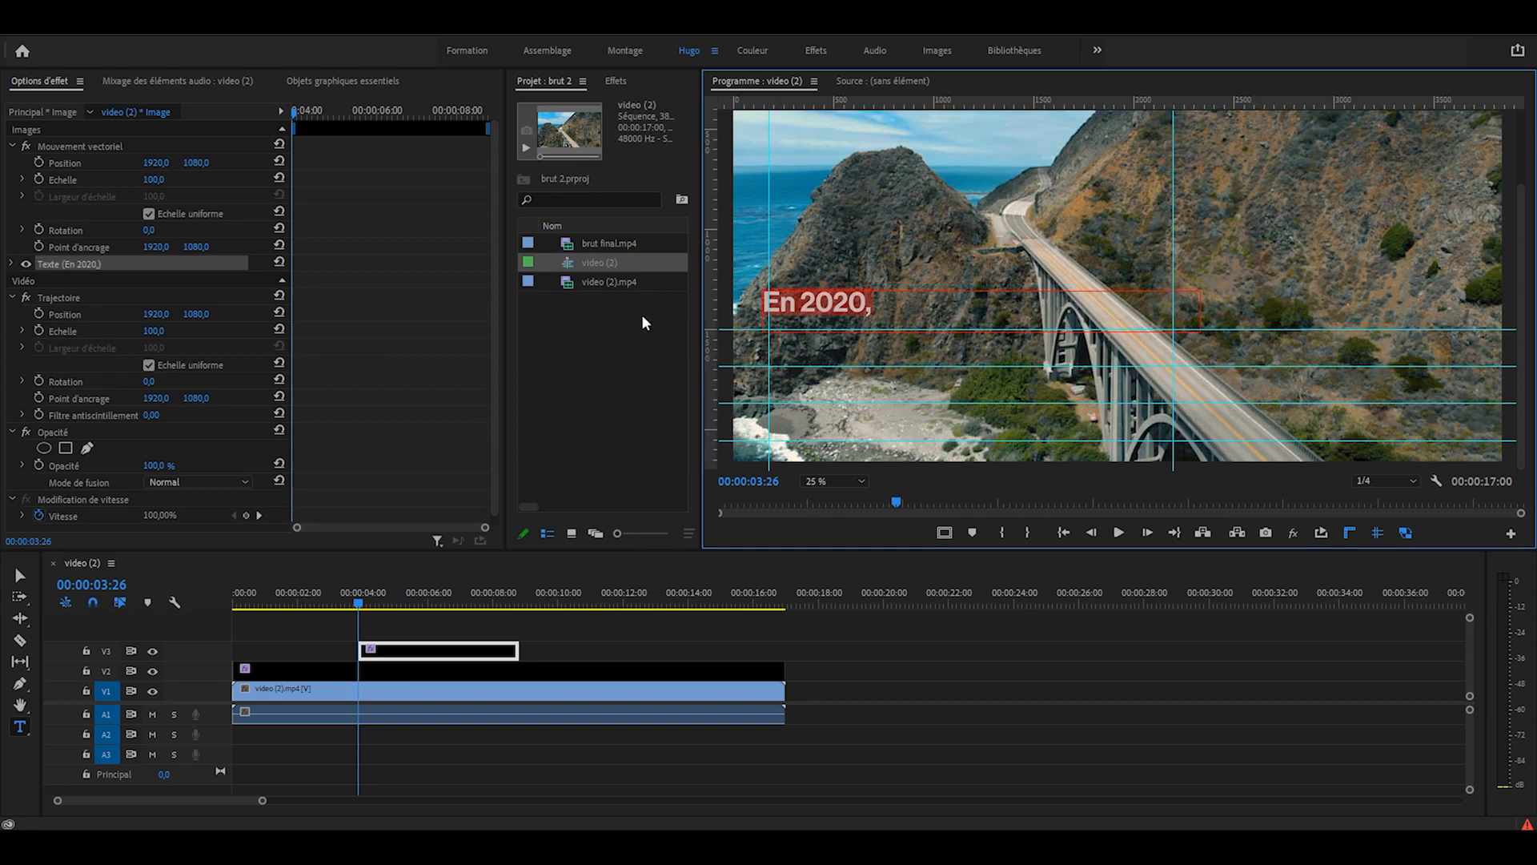
left_click(476, 470)
type("2")
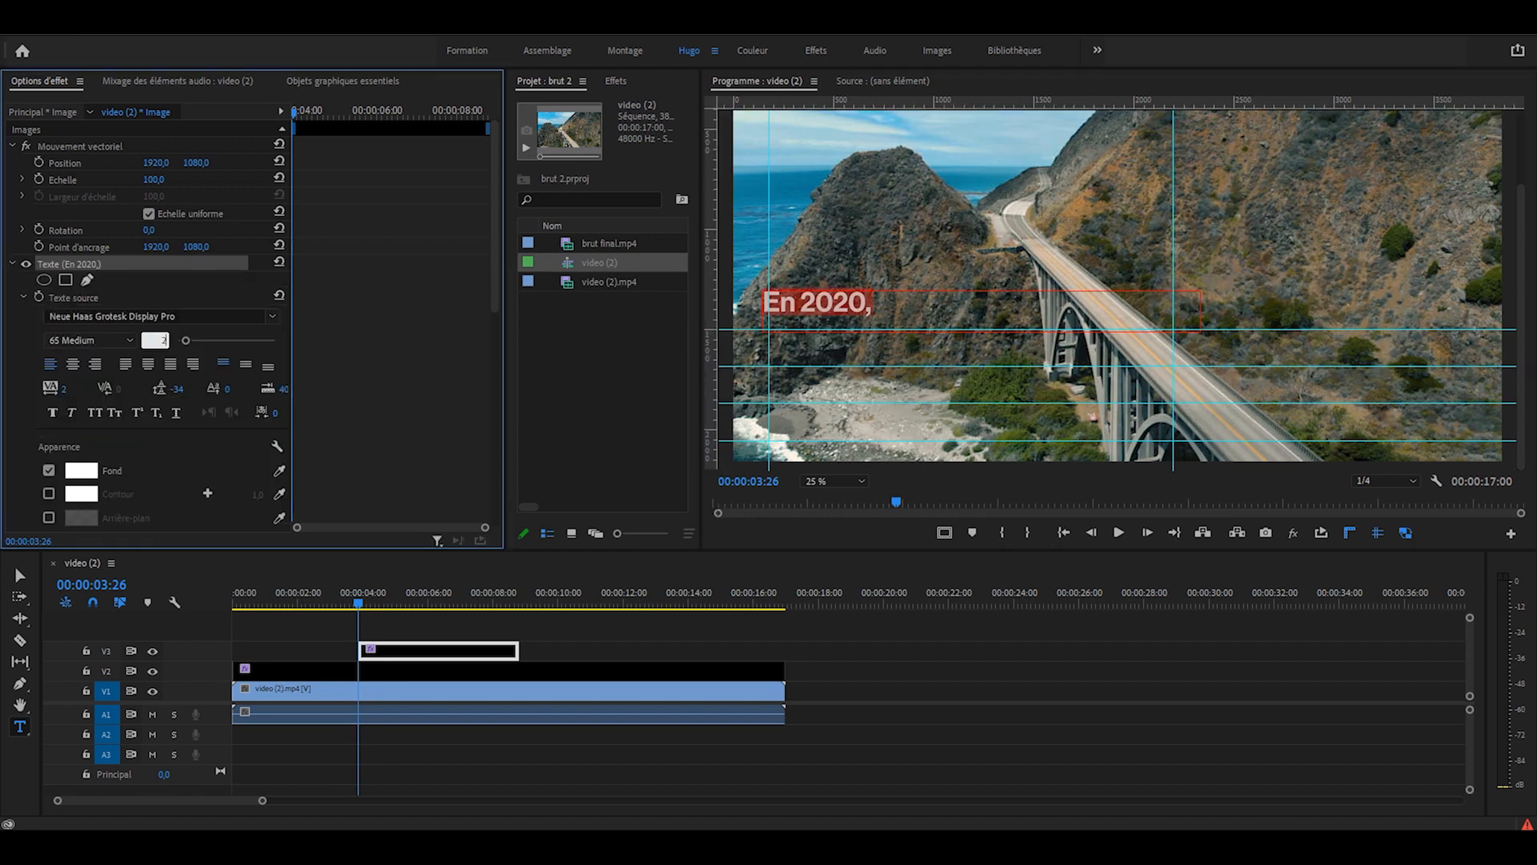
key("Return")
Step: Enlarge only "2020" to font size 240 and align the line with the left vertical and uppermost horizontal guides
left_click(822, 309)
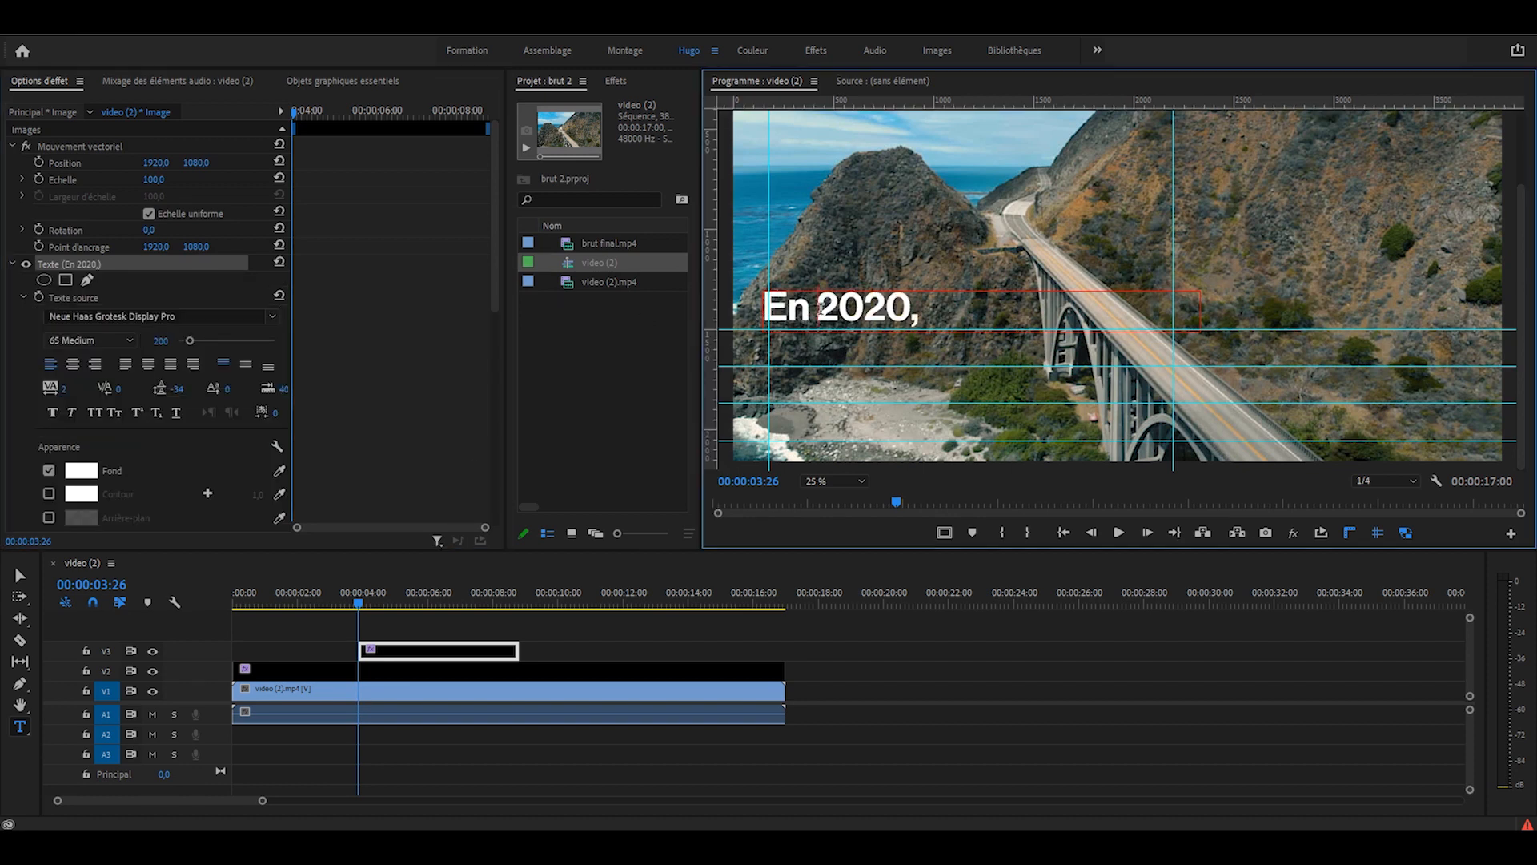
left_click_drag(819, 309, 918, 311)
left_click(160, 345)
type("240")
key("Return")
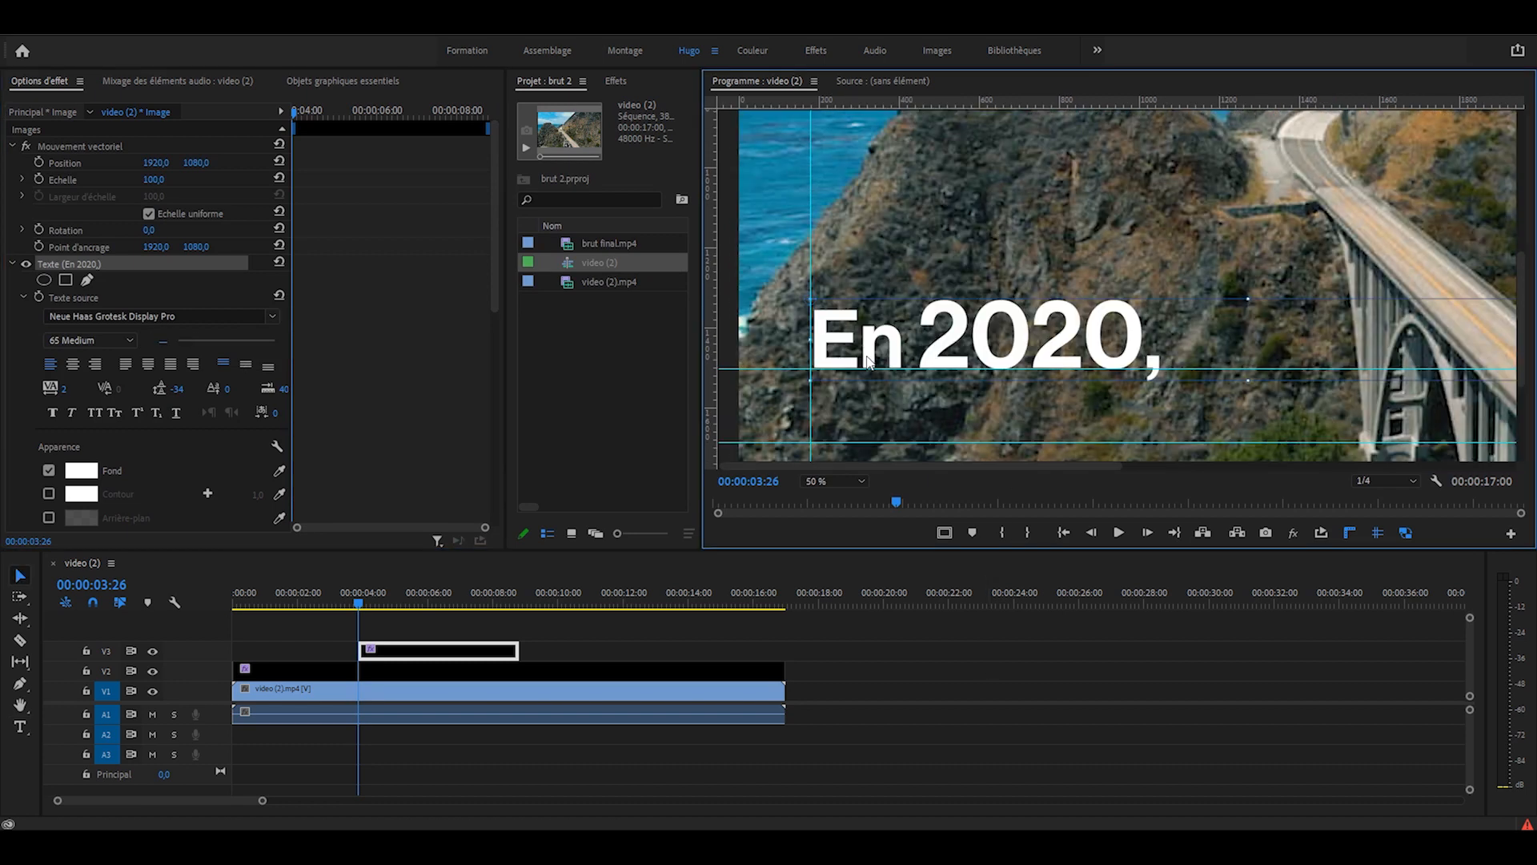
left_click_drag(869, 362, 863, 356)
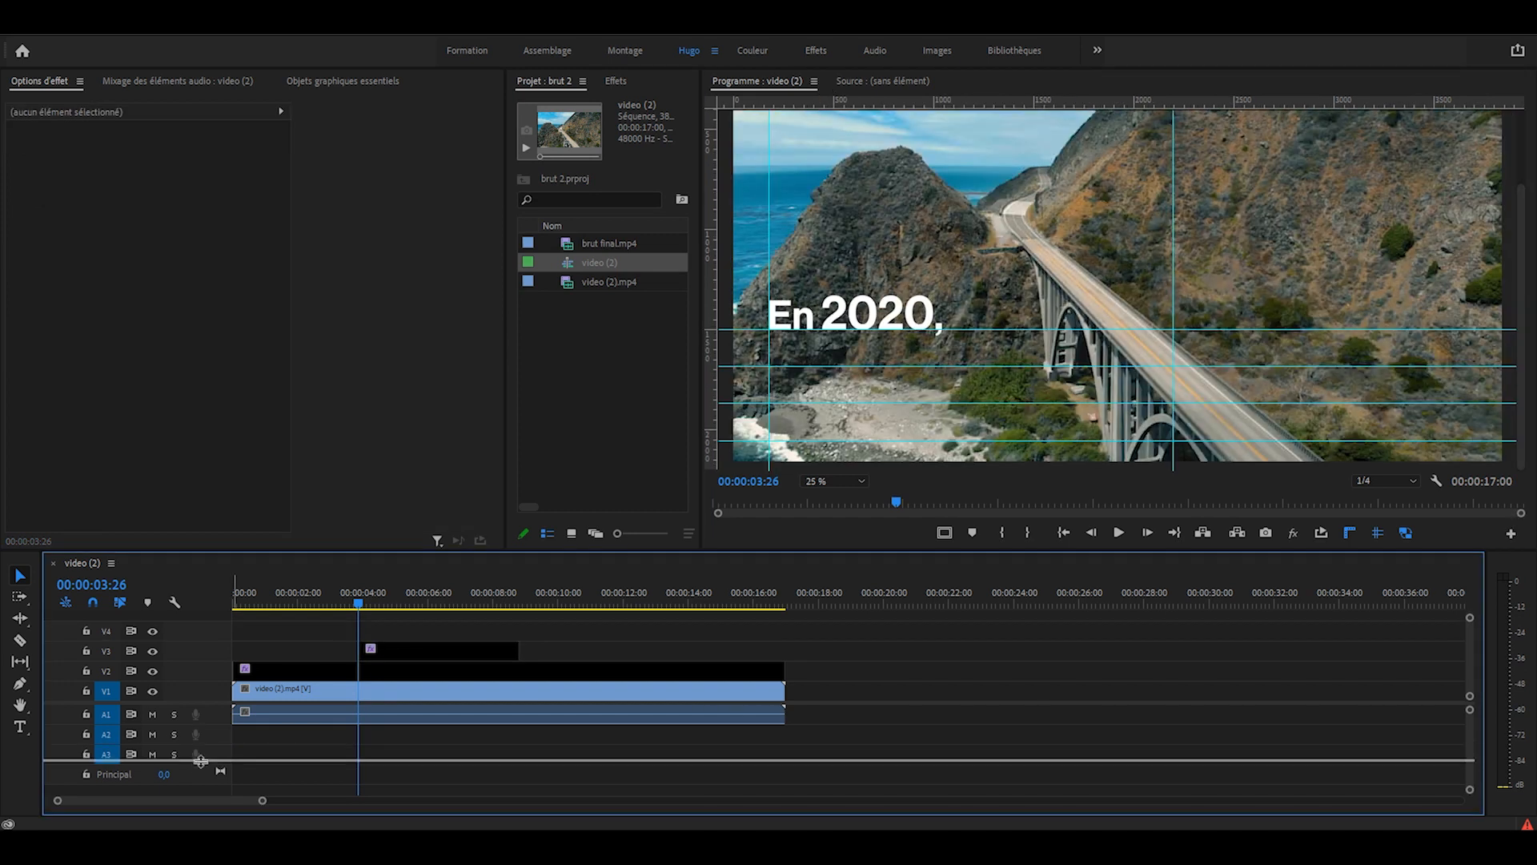
Step: Enlarge the video track area and duplicate the "En 2020," clip from V3 onto tracks V4, V5 and V6
left_click_drag(200, 761, 200, 766)
left_click(445, 717)
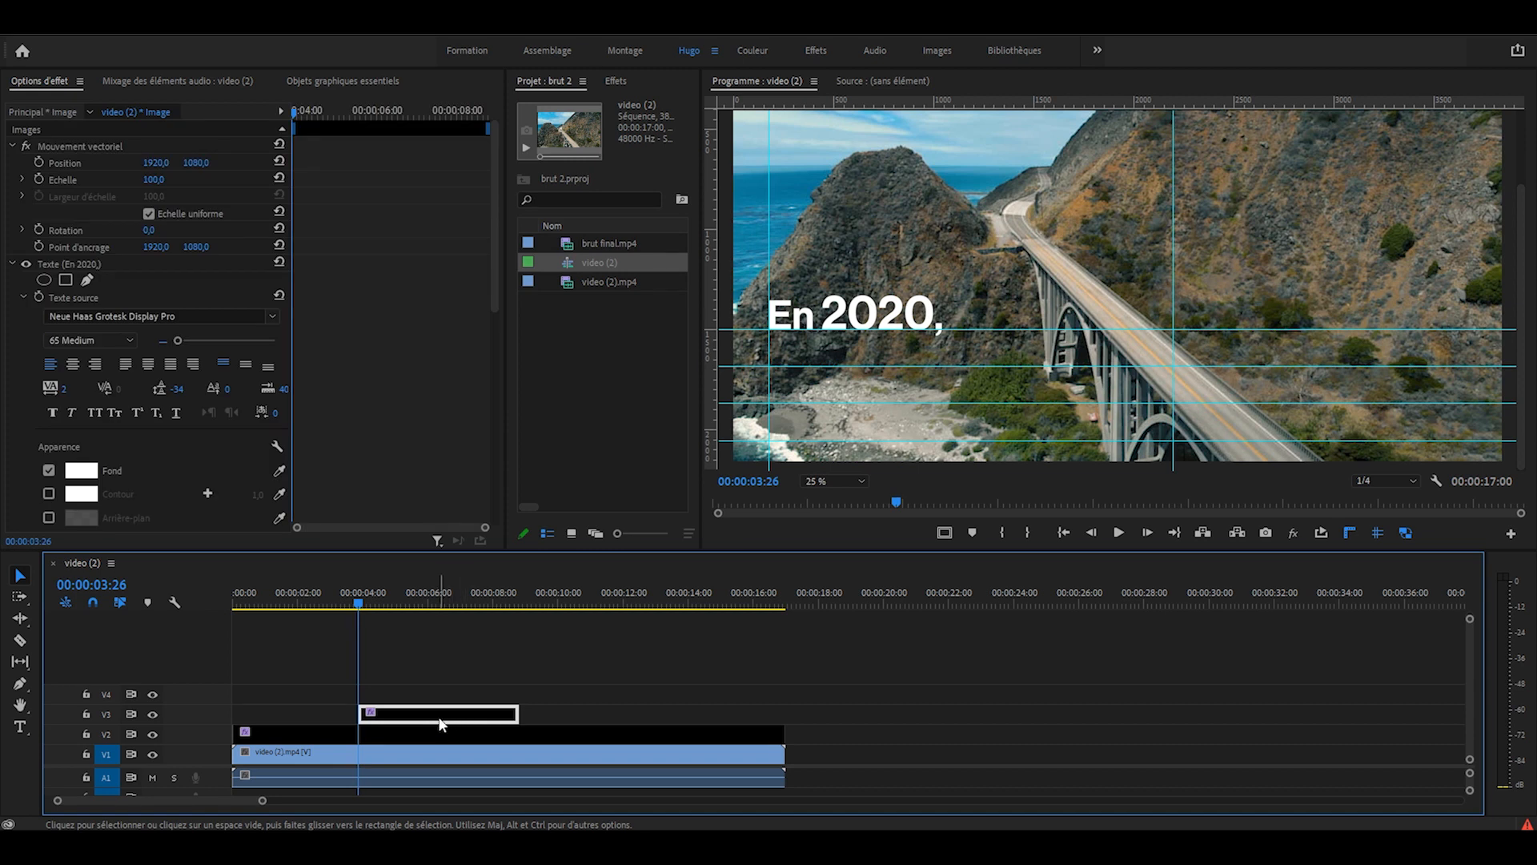
left_click_drag(442, 725, 451, 708)
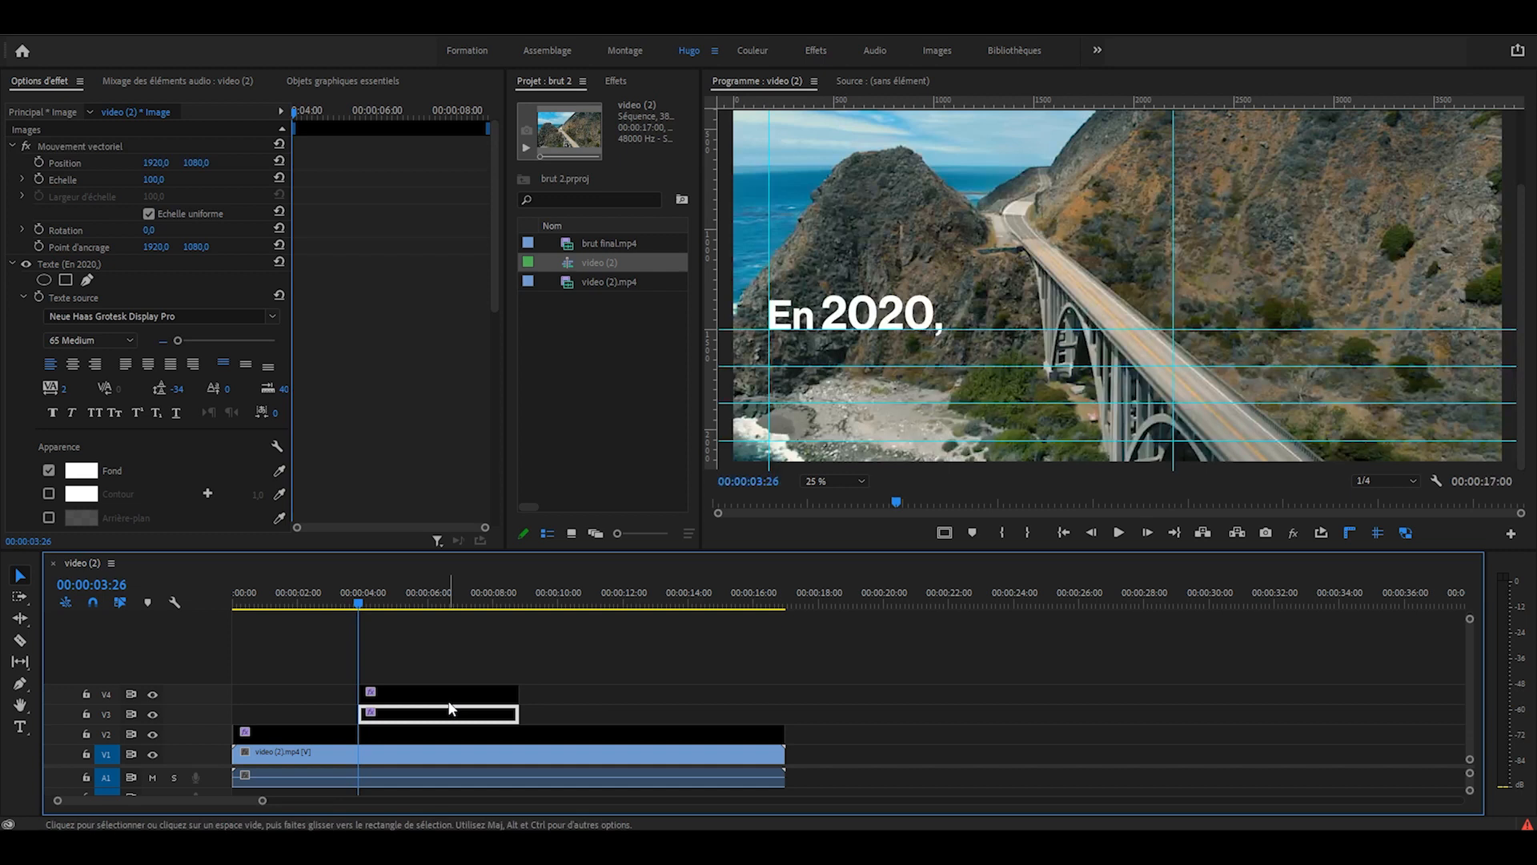
left_click(449, 703)
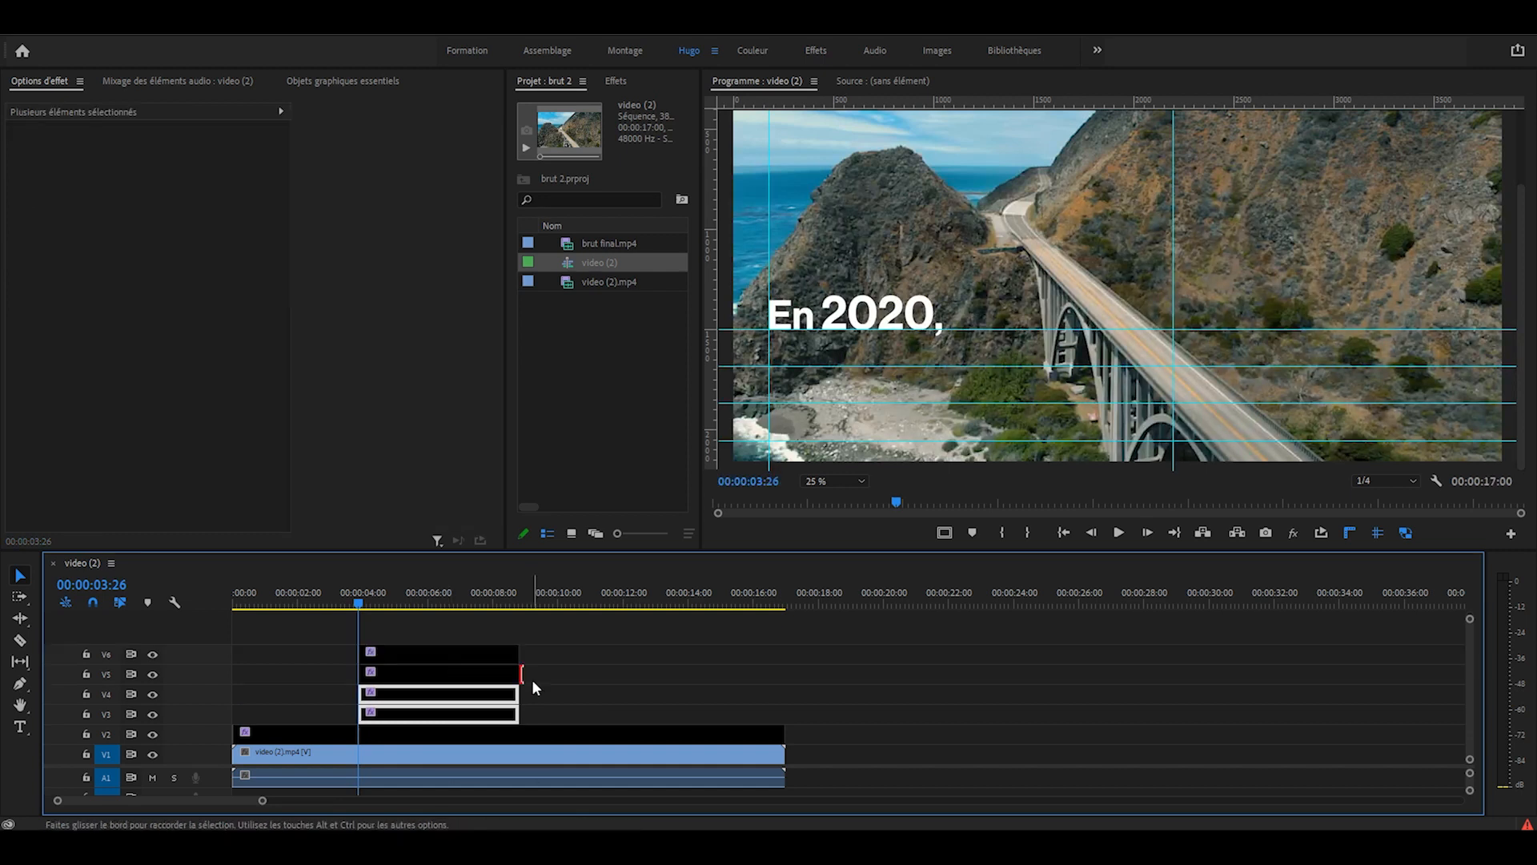
left_click(549, 658)
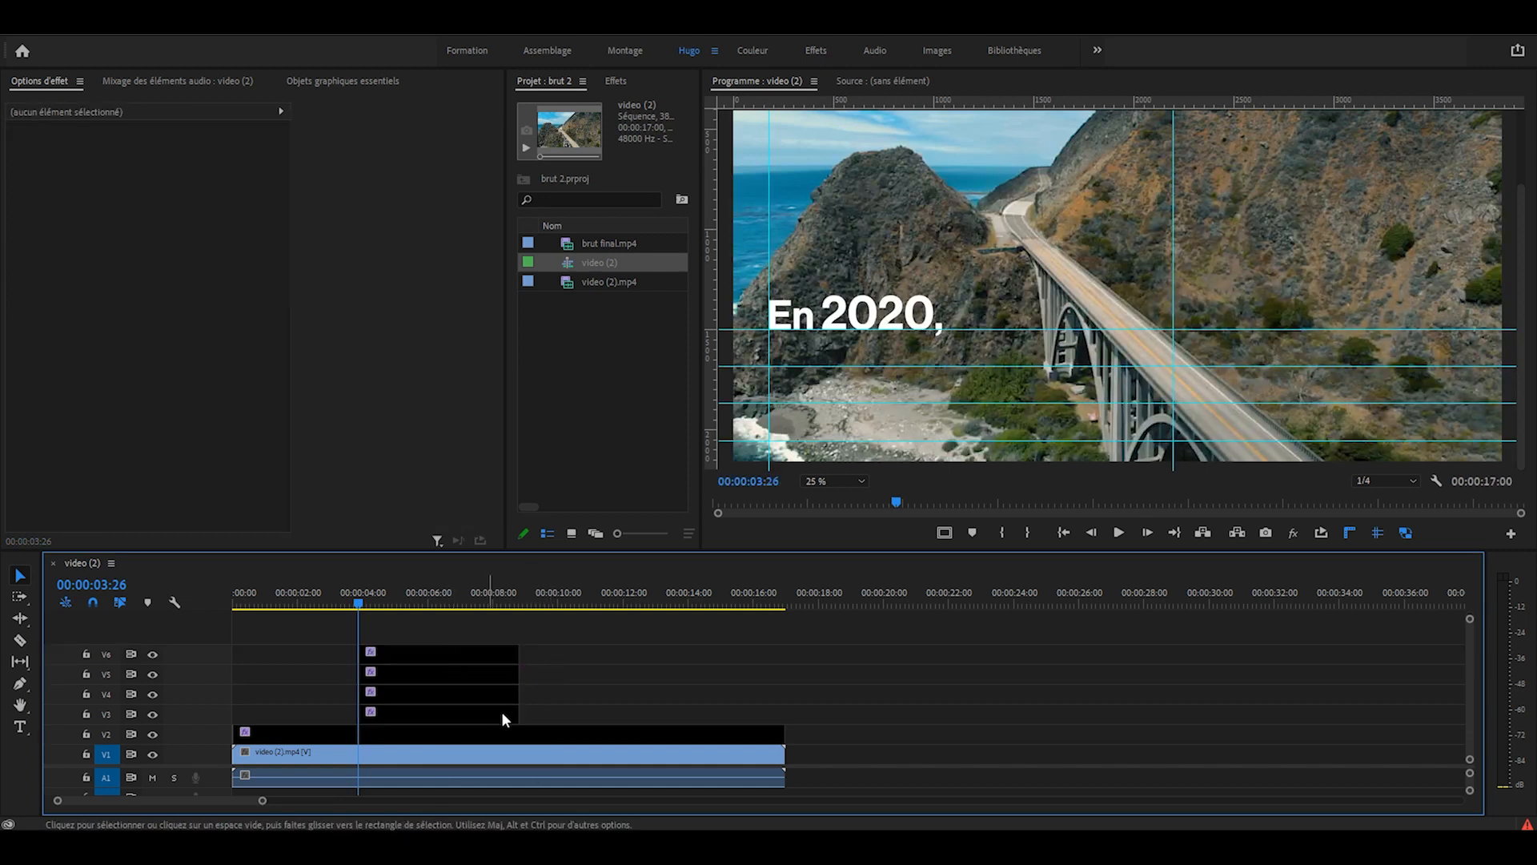
Step: Lower the V5 text copy to vertical position 1266 on the second guide and replace its wording with "la route des vacances"
left_click(424, 674)
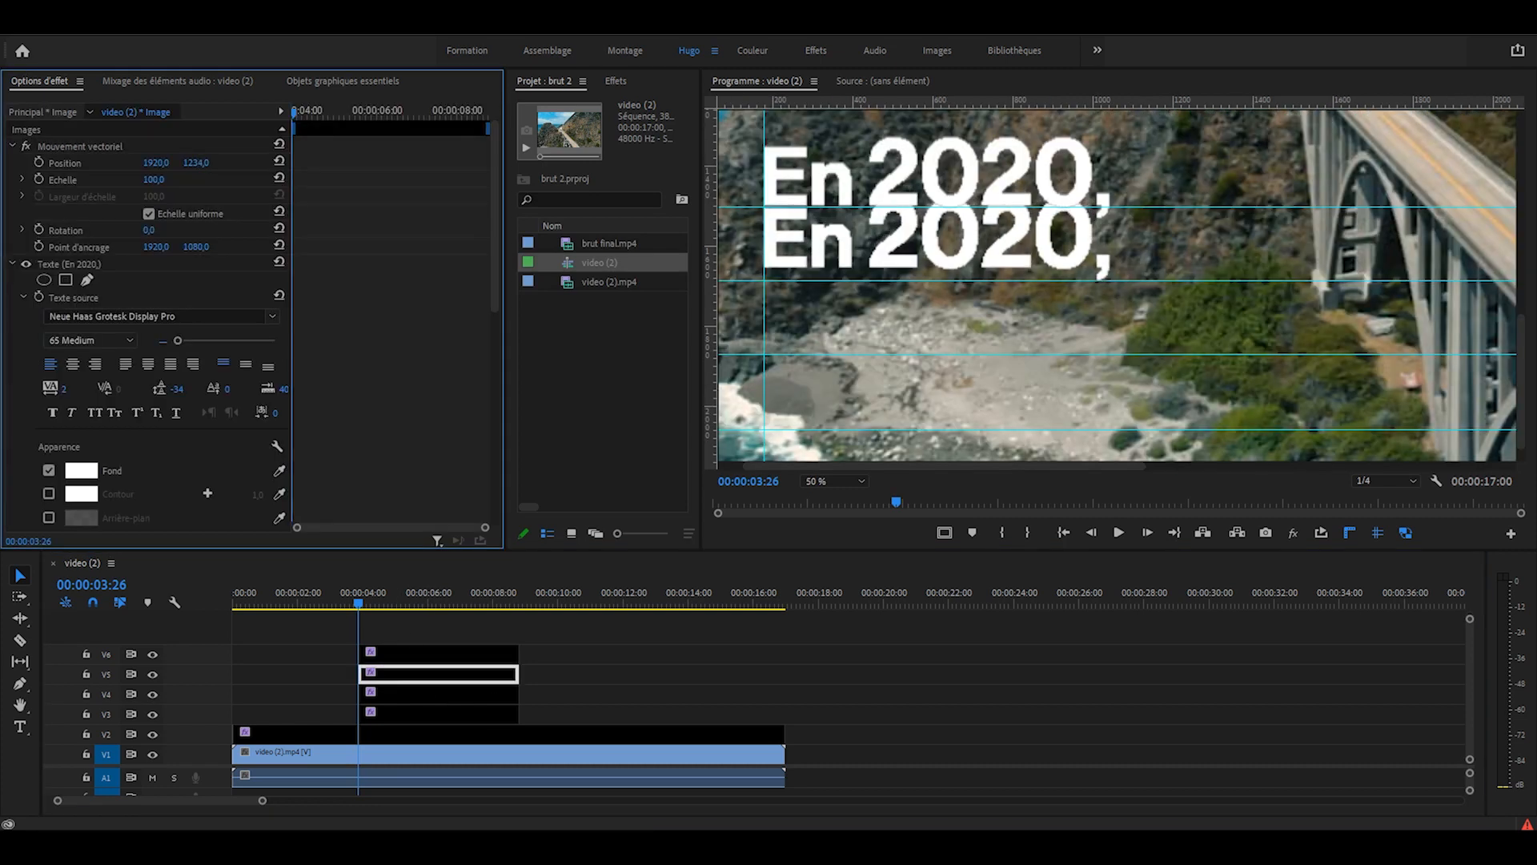
left_click_drag(201, 163, 203, 163)
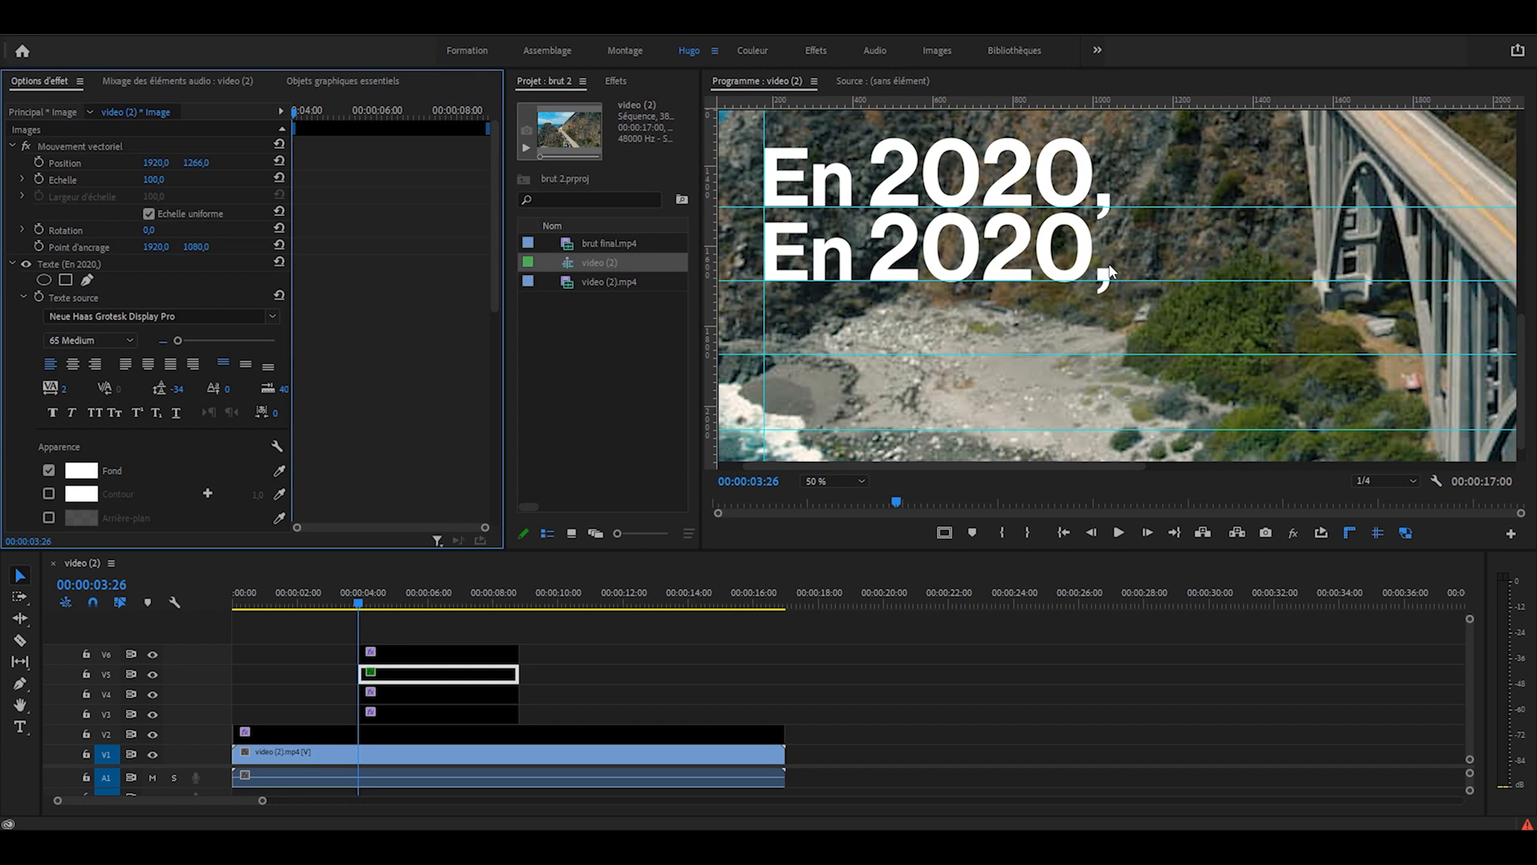
double_click(1110, 272)
type("su")
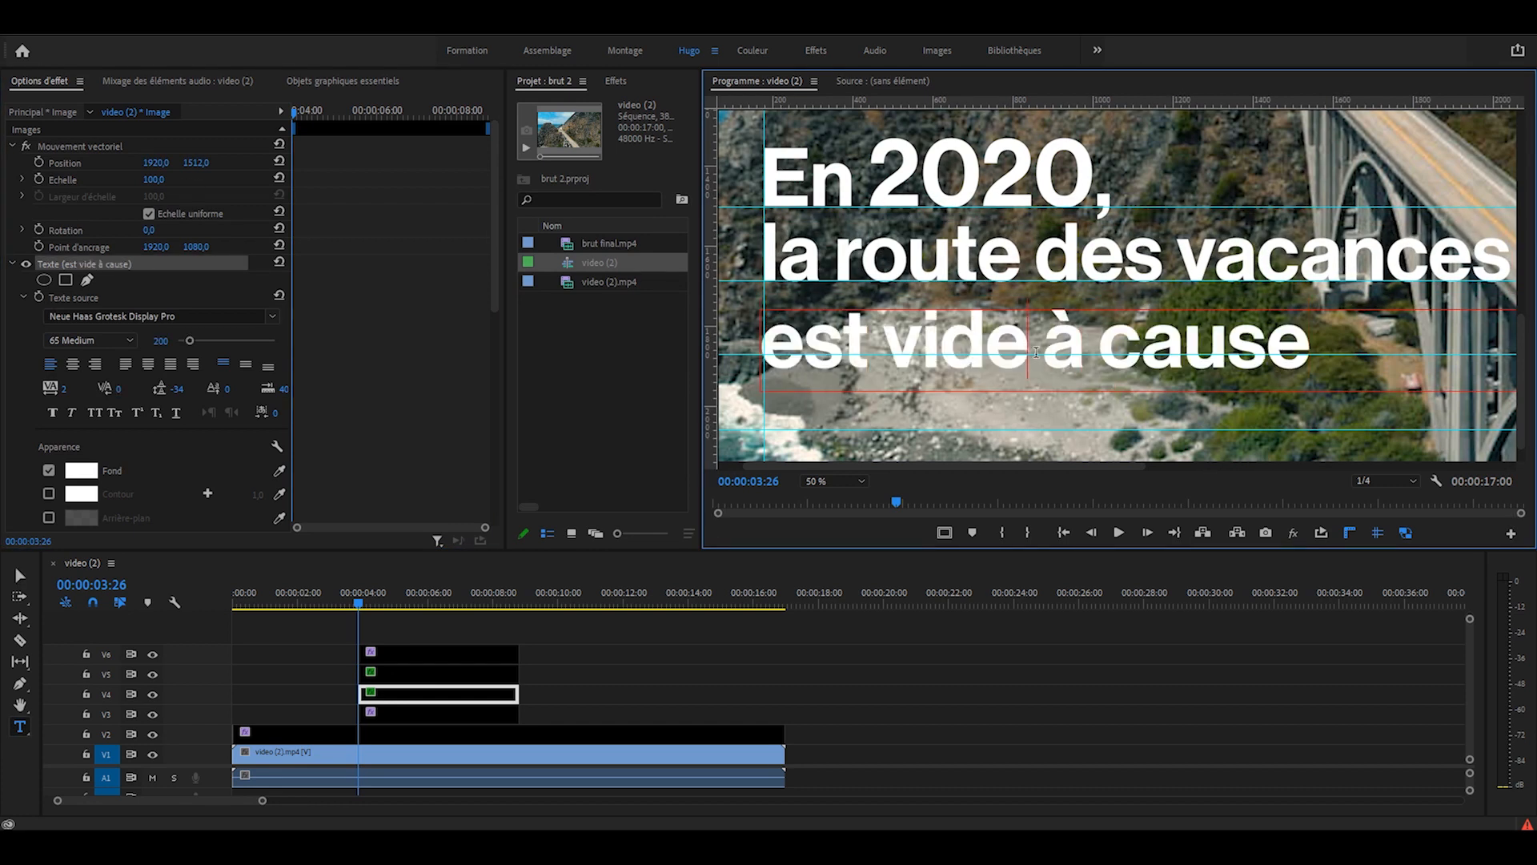
Step: Complete the third line as "est vide, à cause" and enter "du Coronavirus." as the fourth line
type(",")
key("End")
key("Return")
type("du C")
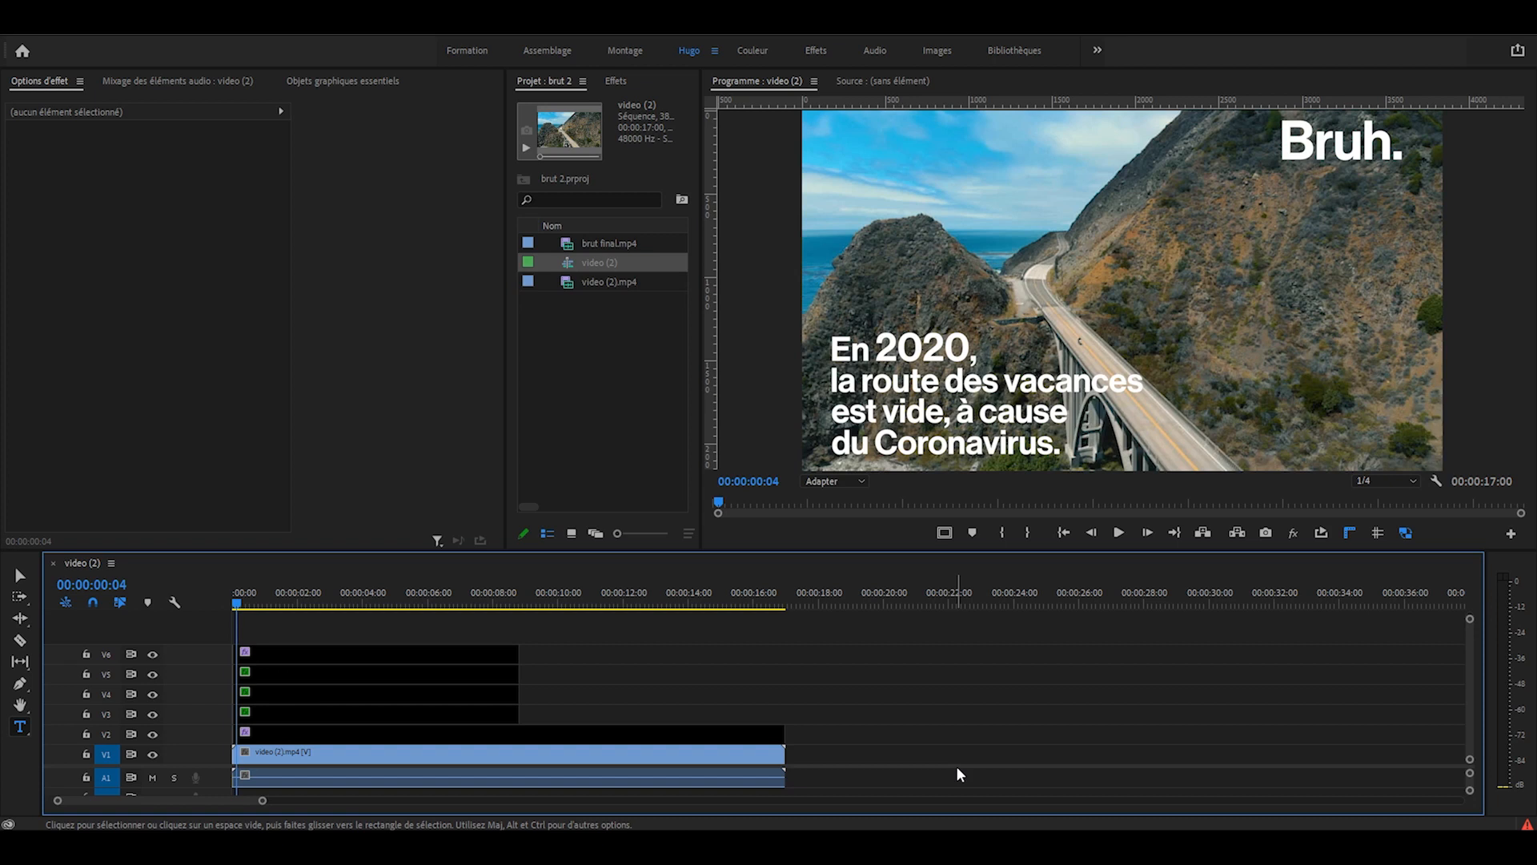
left_click(20, 575)
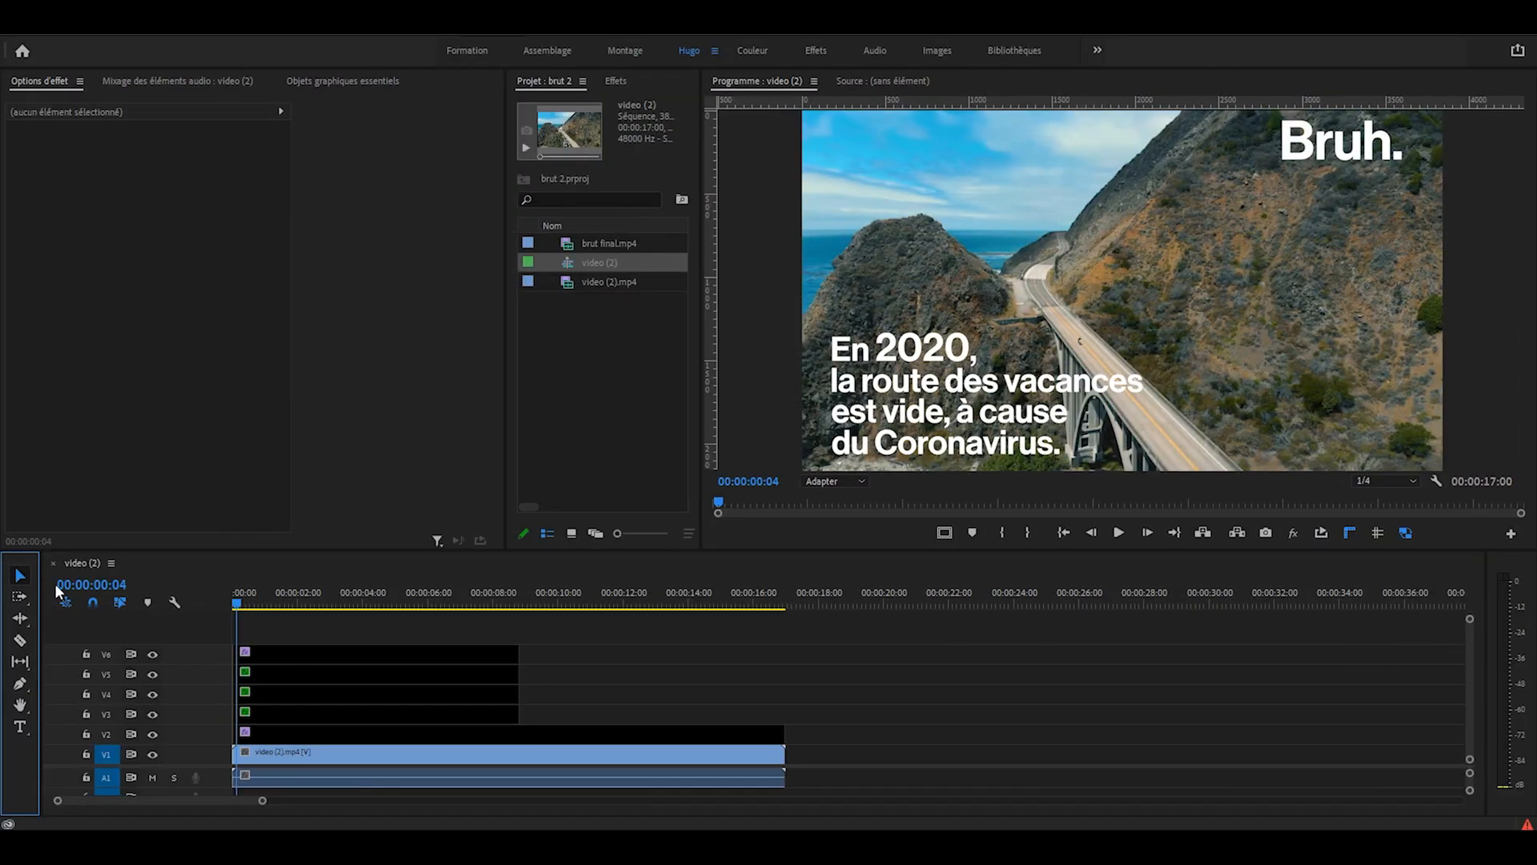
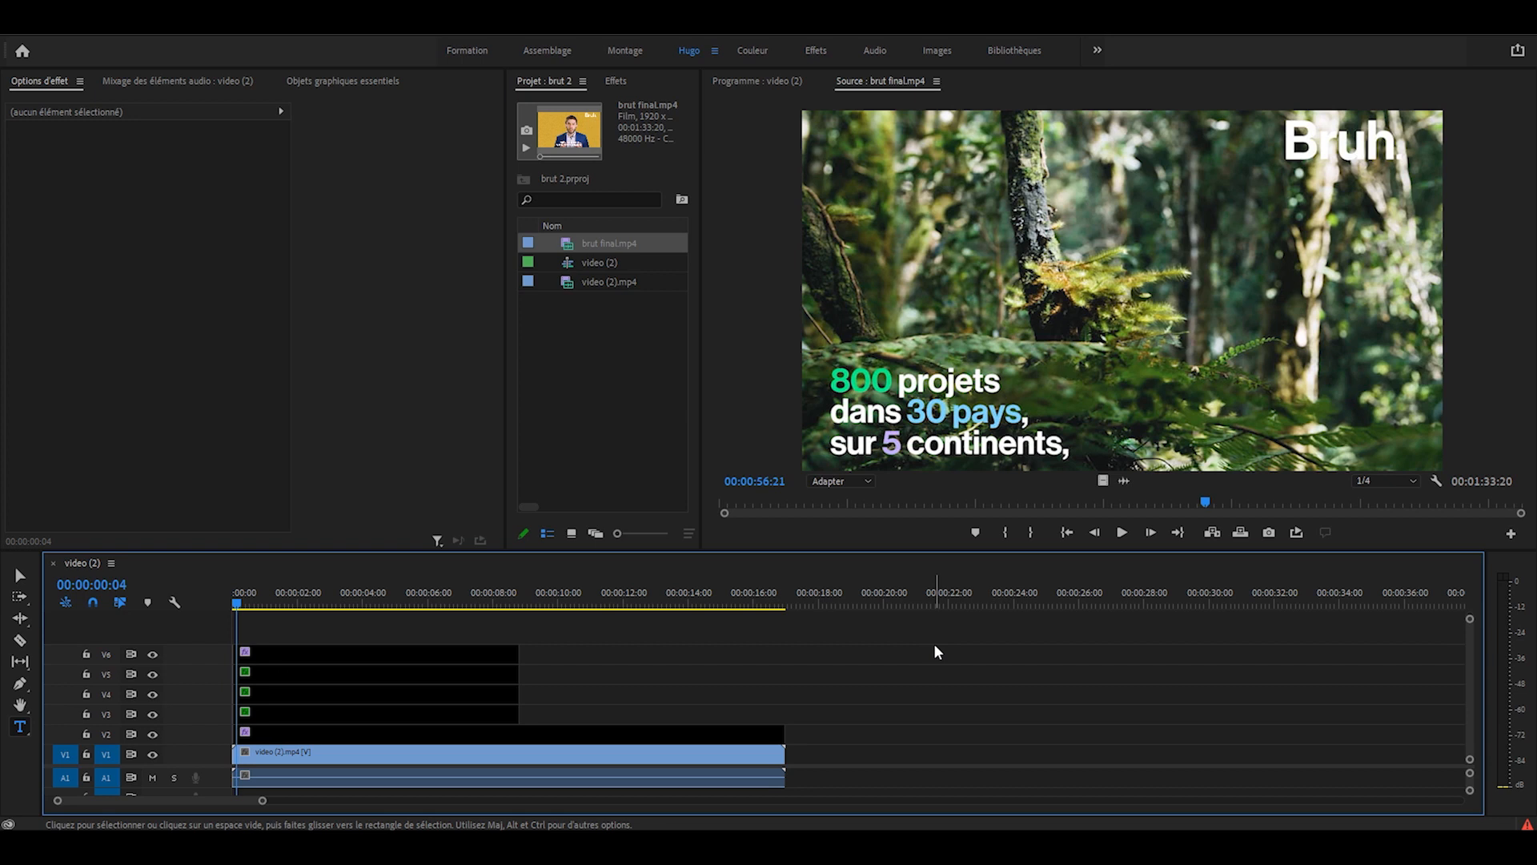
key("shift+4")
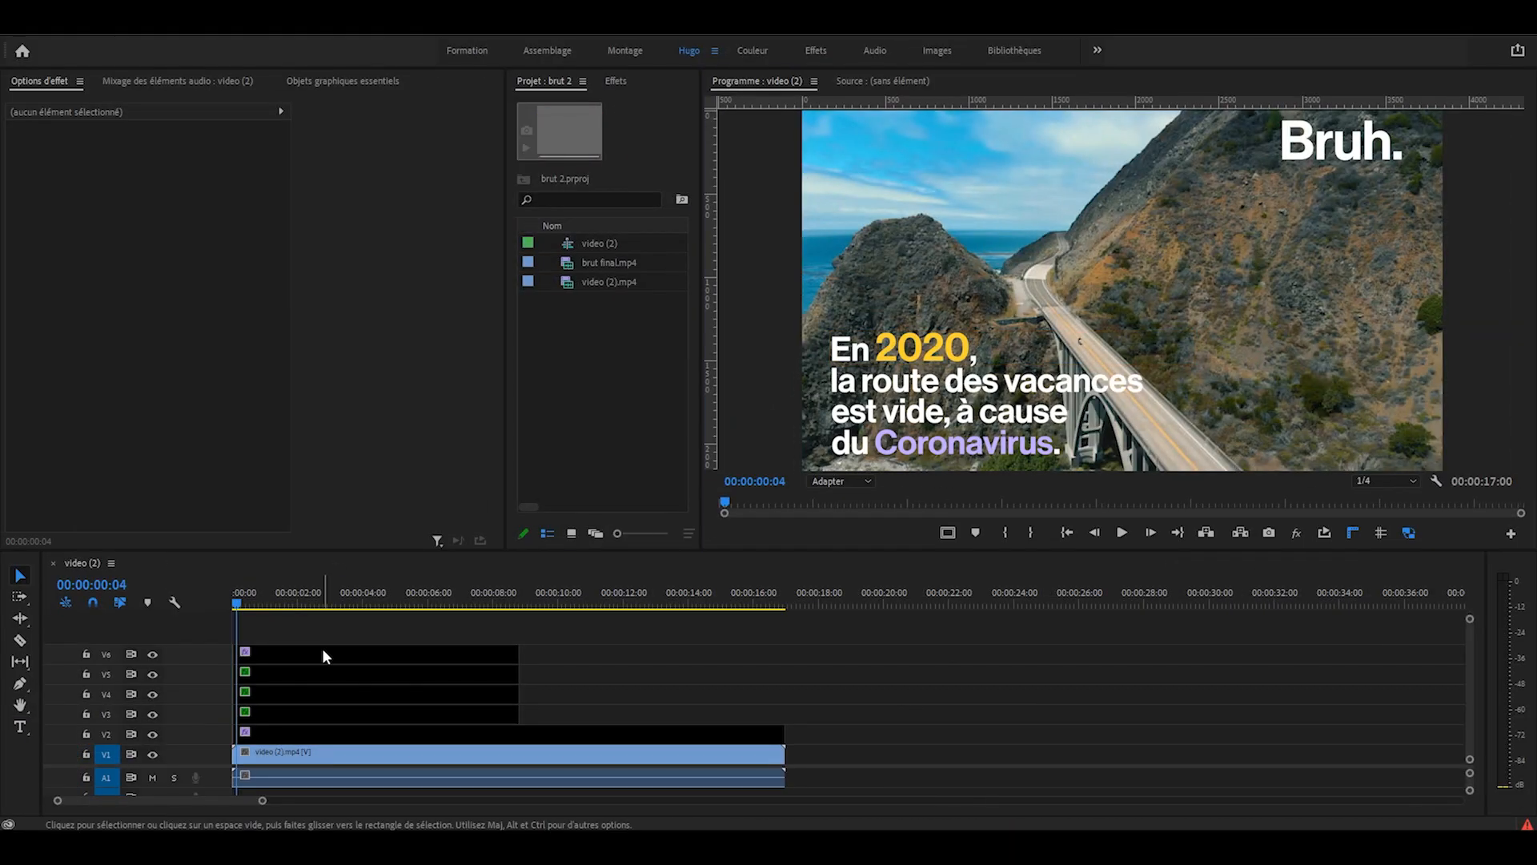
left_click(323, 653)
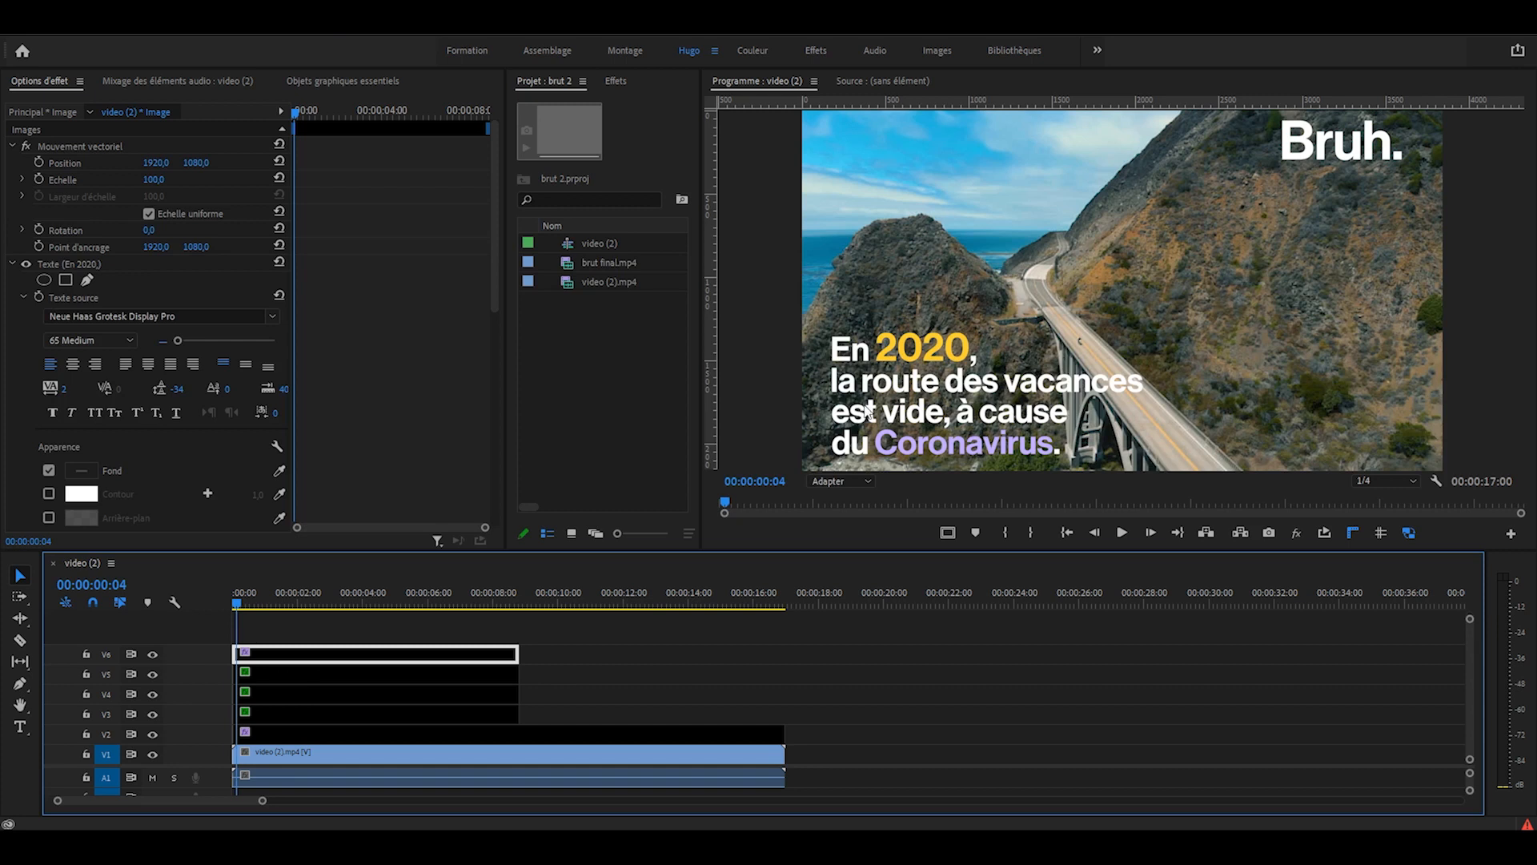
left_click(605, 647)
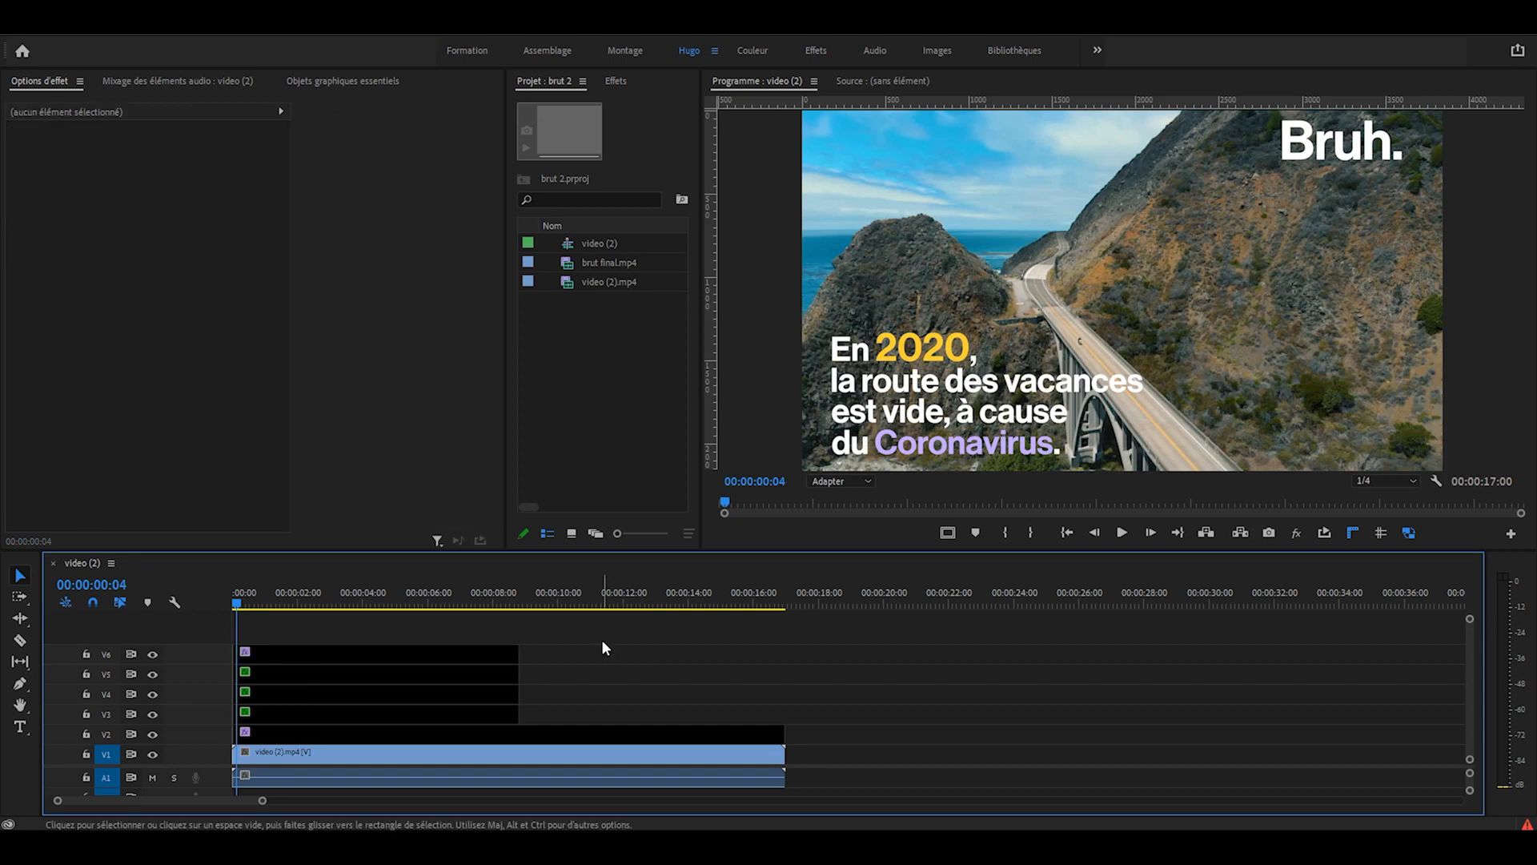
Step: Enable position and opacity keyframing at 00:00:00:00 in the motion and opacity effects of the "En 2020," clip on V6
left_click(315, 655)
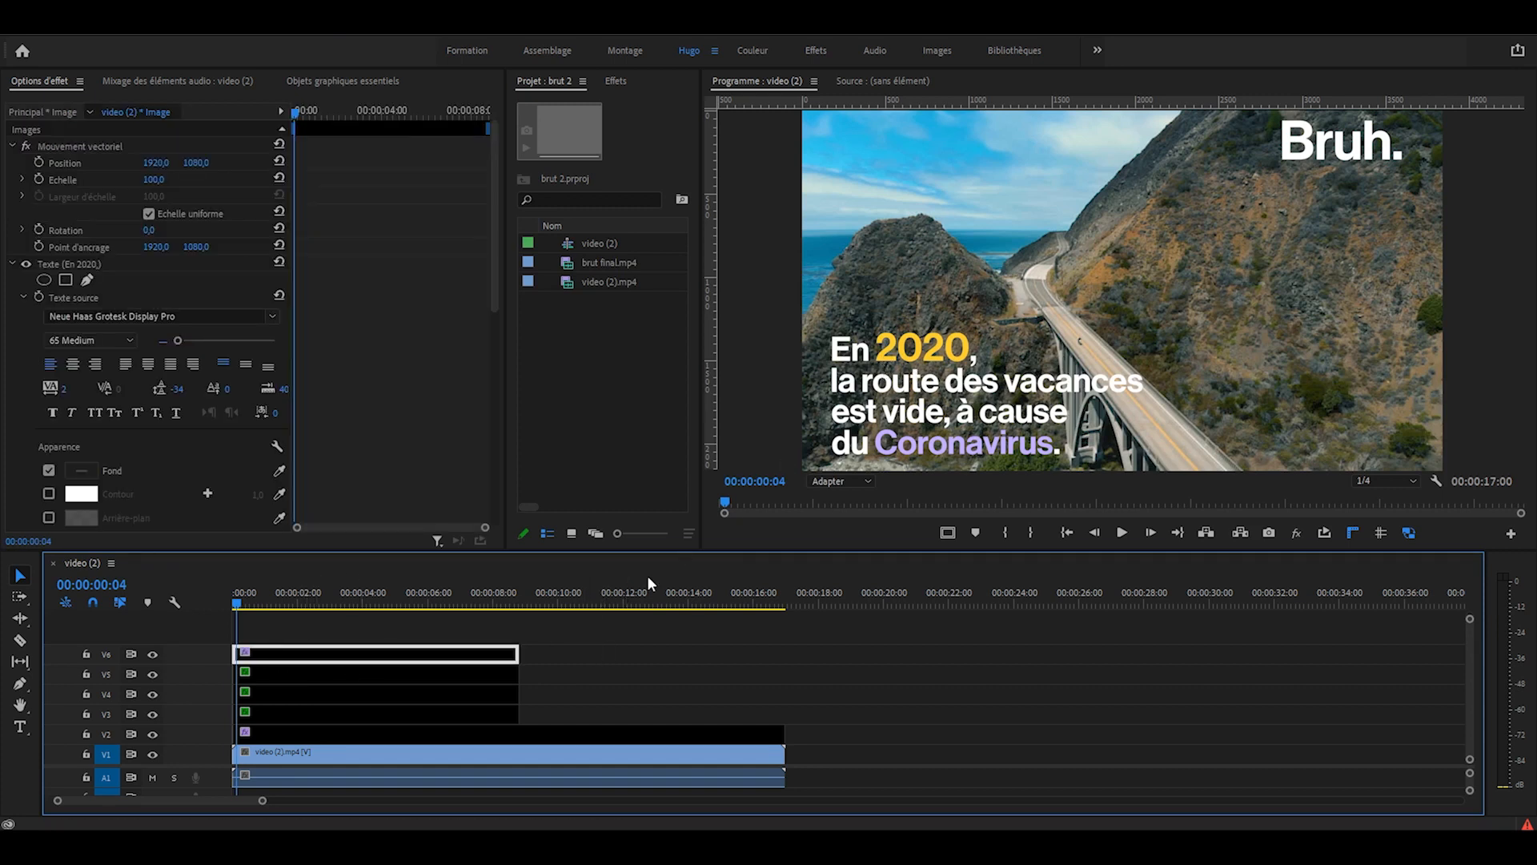
left_click(297, 111)
left_click_drag(297, 111, 287, 113)
scroll(320, 310, "down", 10)
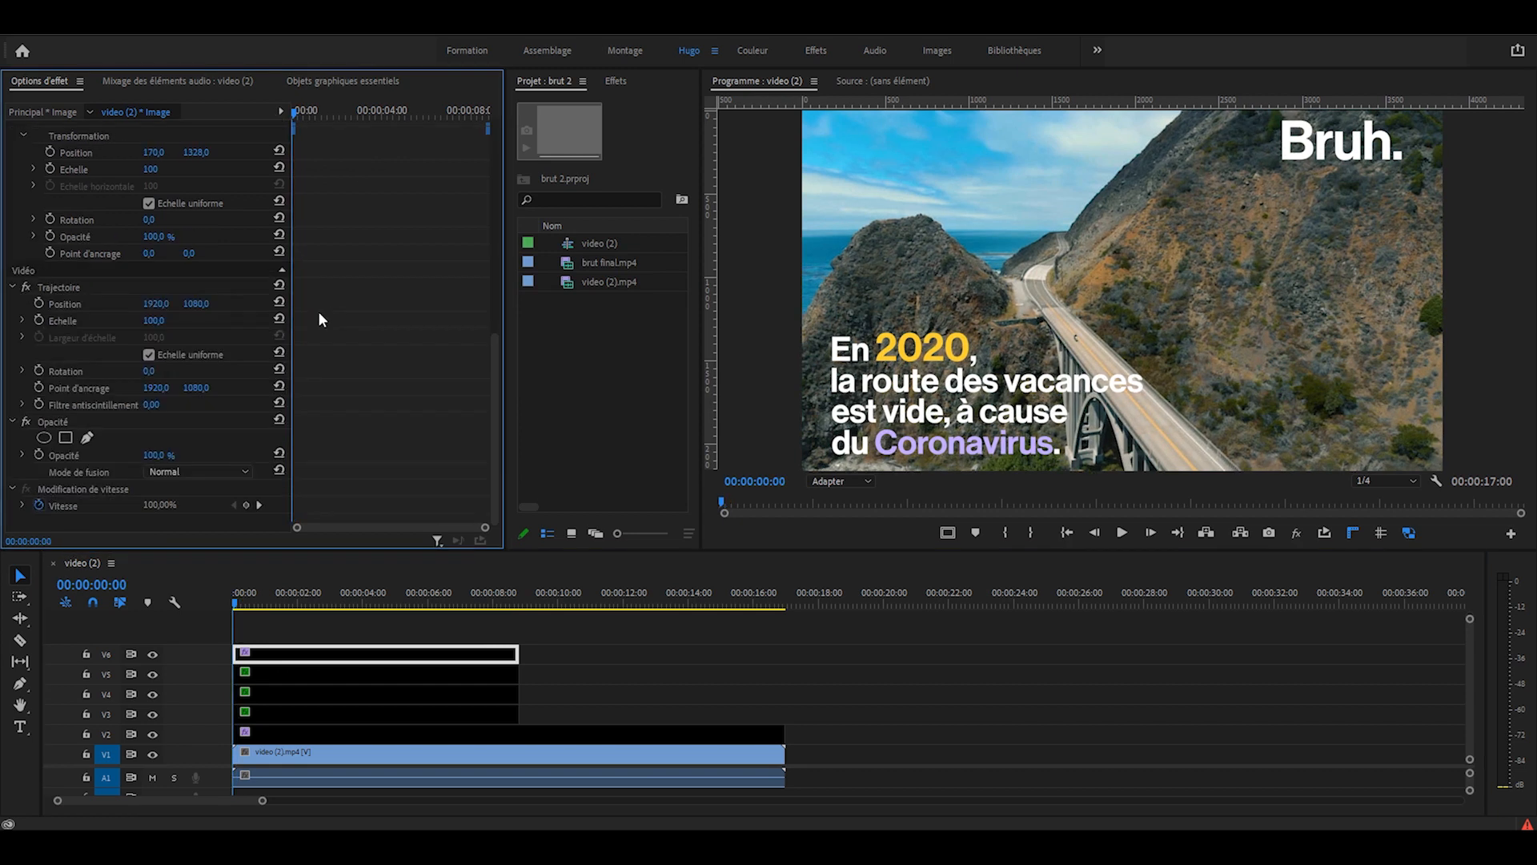
left_click(37, 302)
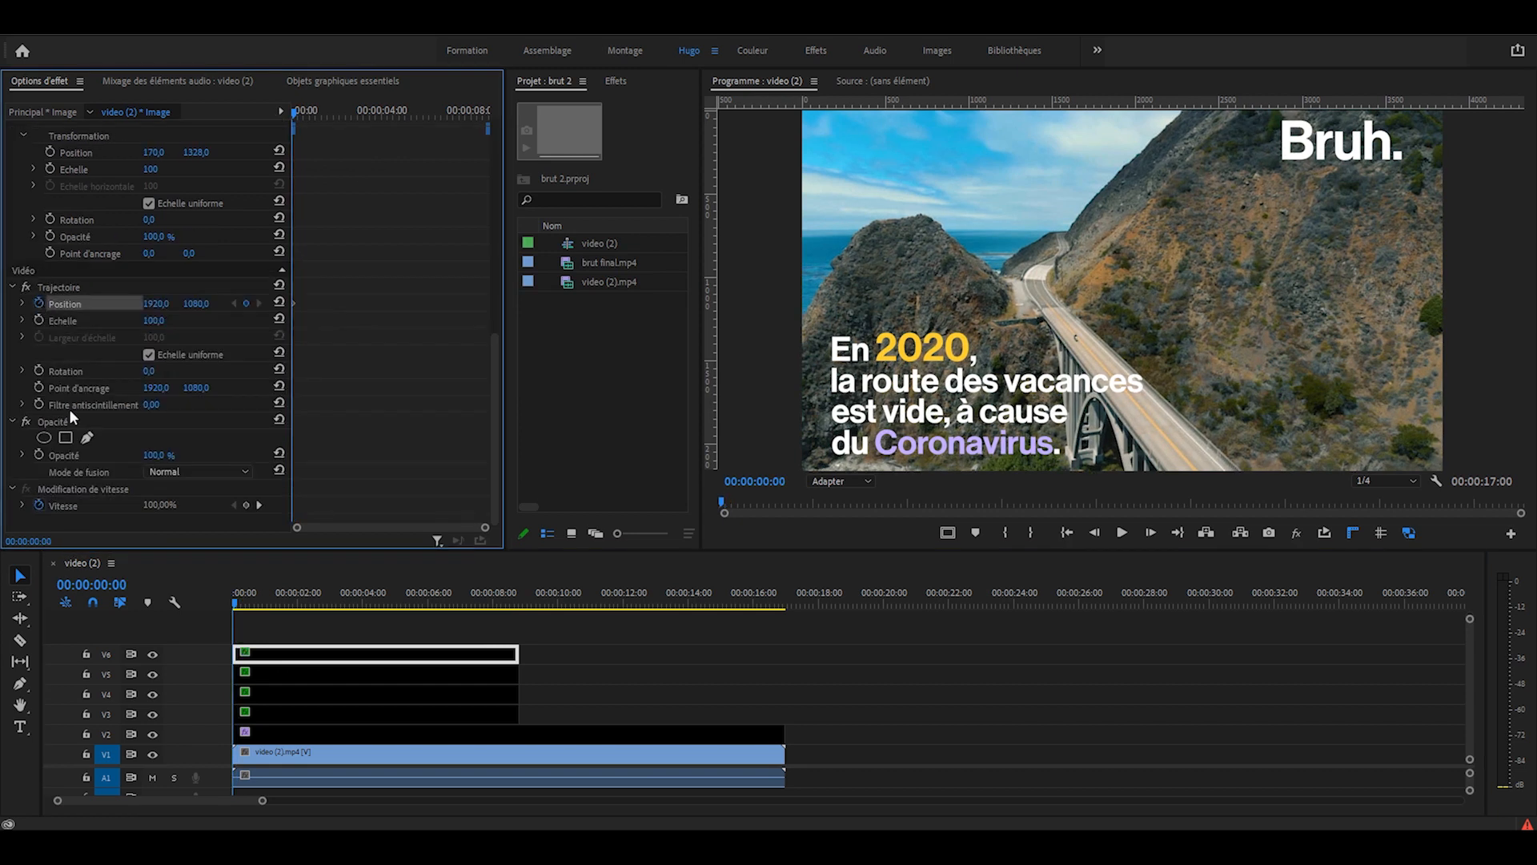
left_click(39, 455)
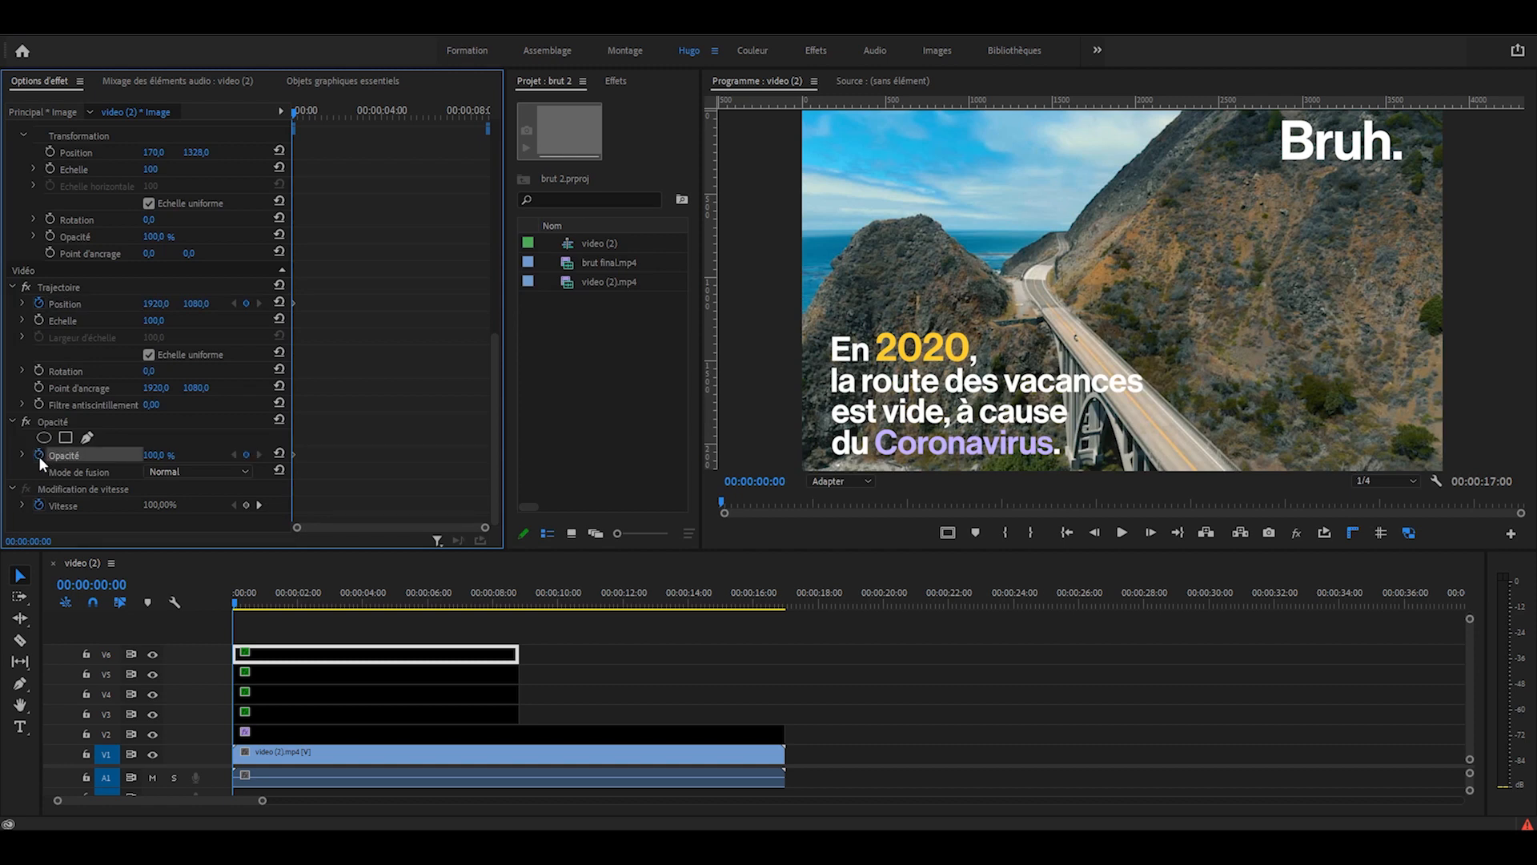
Step: Set the starting keyframes of the "En 2020," clip to horizontal position 1820 and opacity 0%
left_click(155, 304)
type("1820")
key("Return")
left_click(157, 455)
type("0")
key("Return")
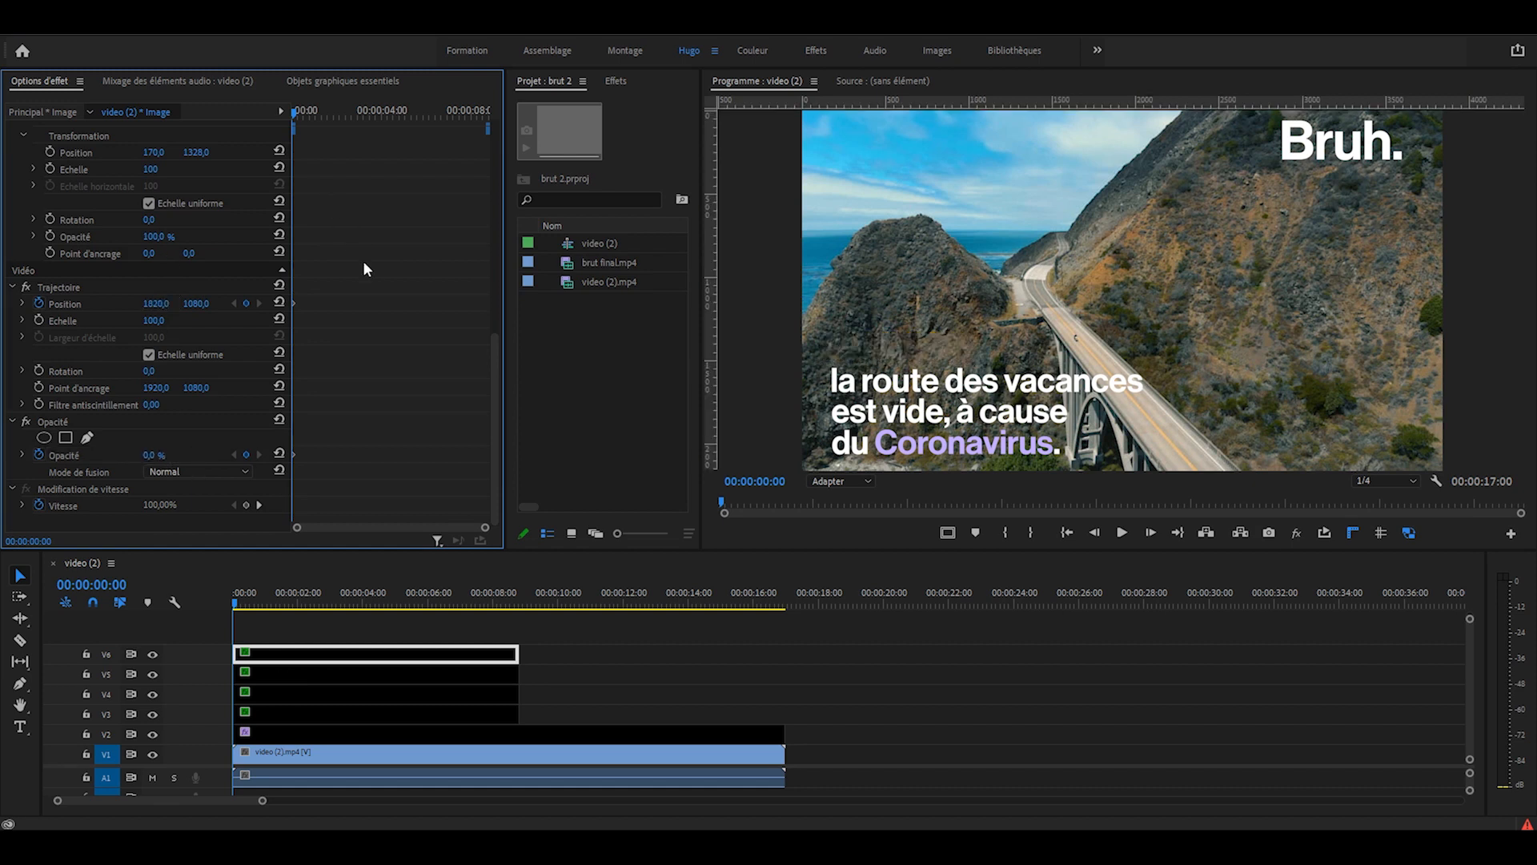
Step: Add keyframes at 00:00:00:10 that reset the clip's position to 1920, 1080 and its opacity to 100%
key("shift+Right")
key("shift+Right")
left_click_drag(485, 528, 336, 529)
left_click(280, 303)
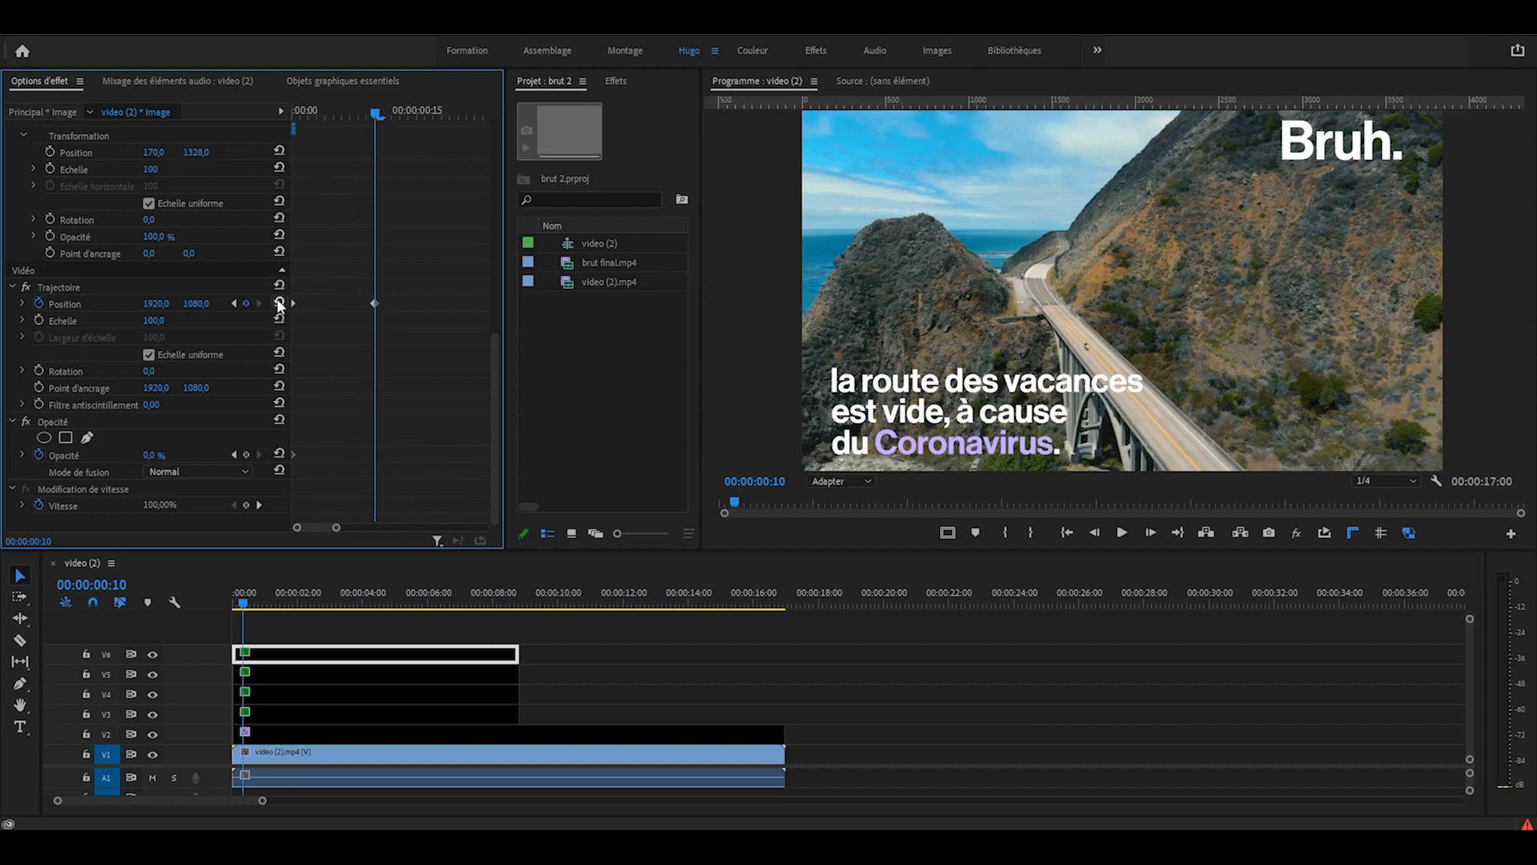
left_click(279, 454)
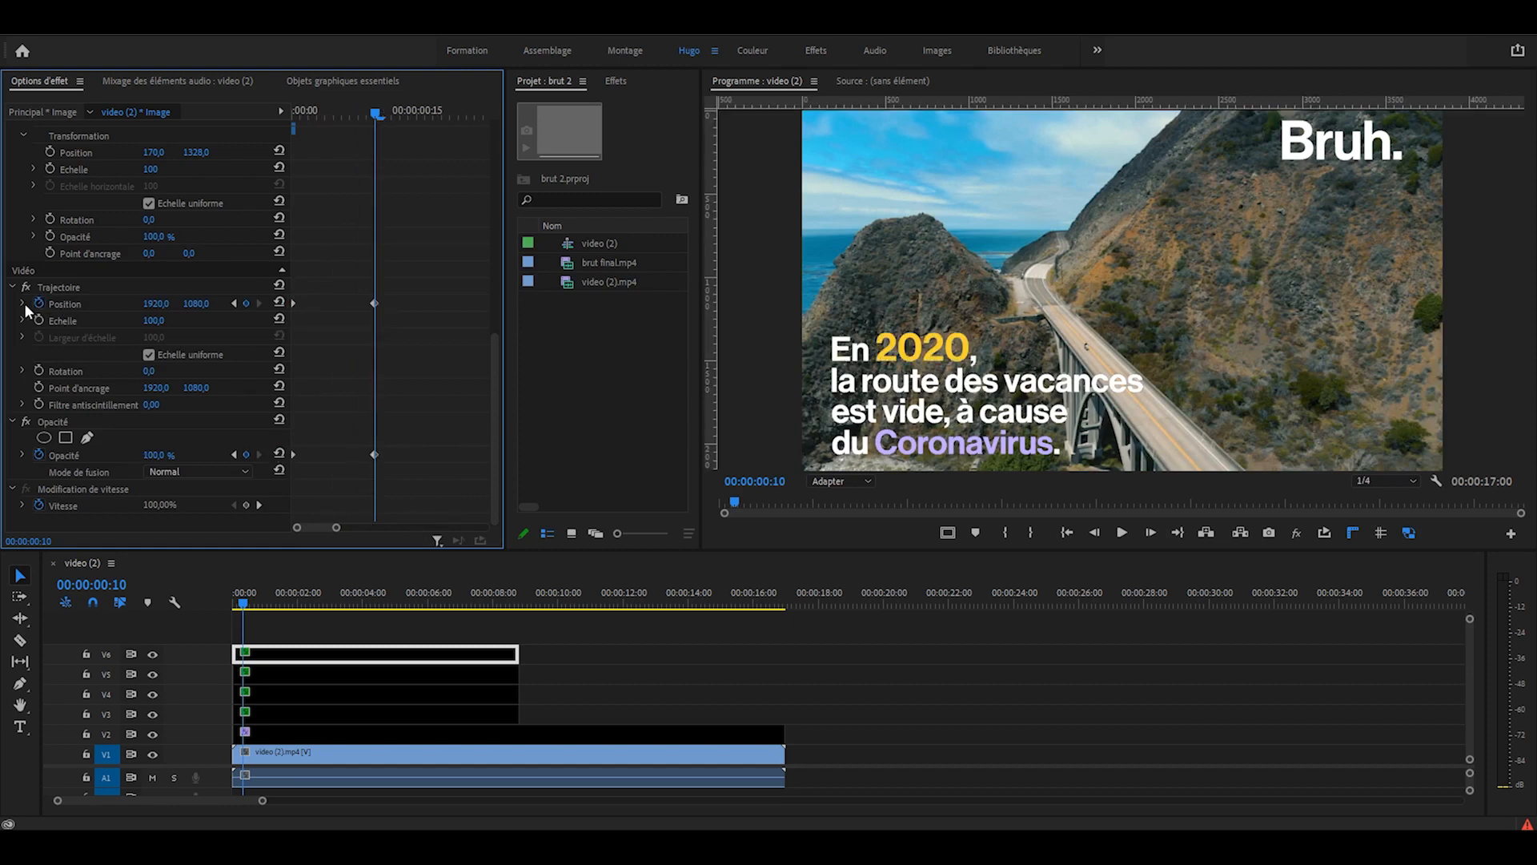
Step: Smooth the entrance by extending the velocity handles of the ending position keyframe and the starting opacity keyframe
left_click(23, 303)
left_click(375, 304)
left_click_drag(370, 354, 330, 365)
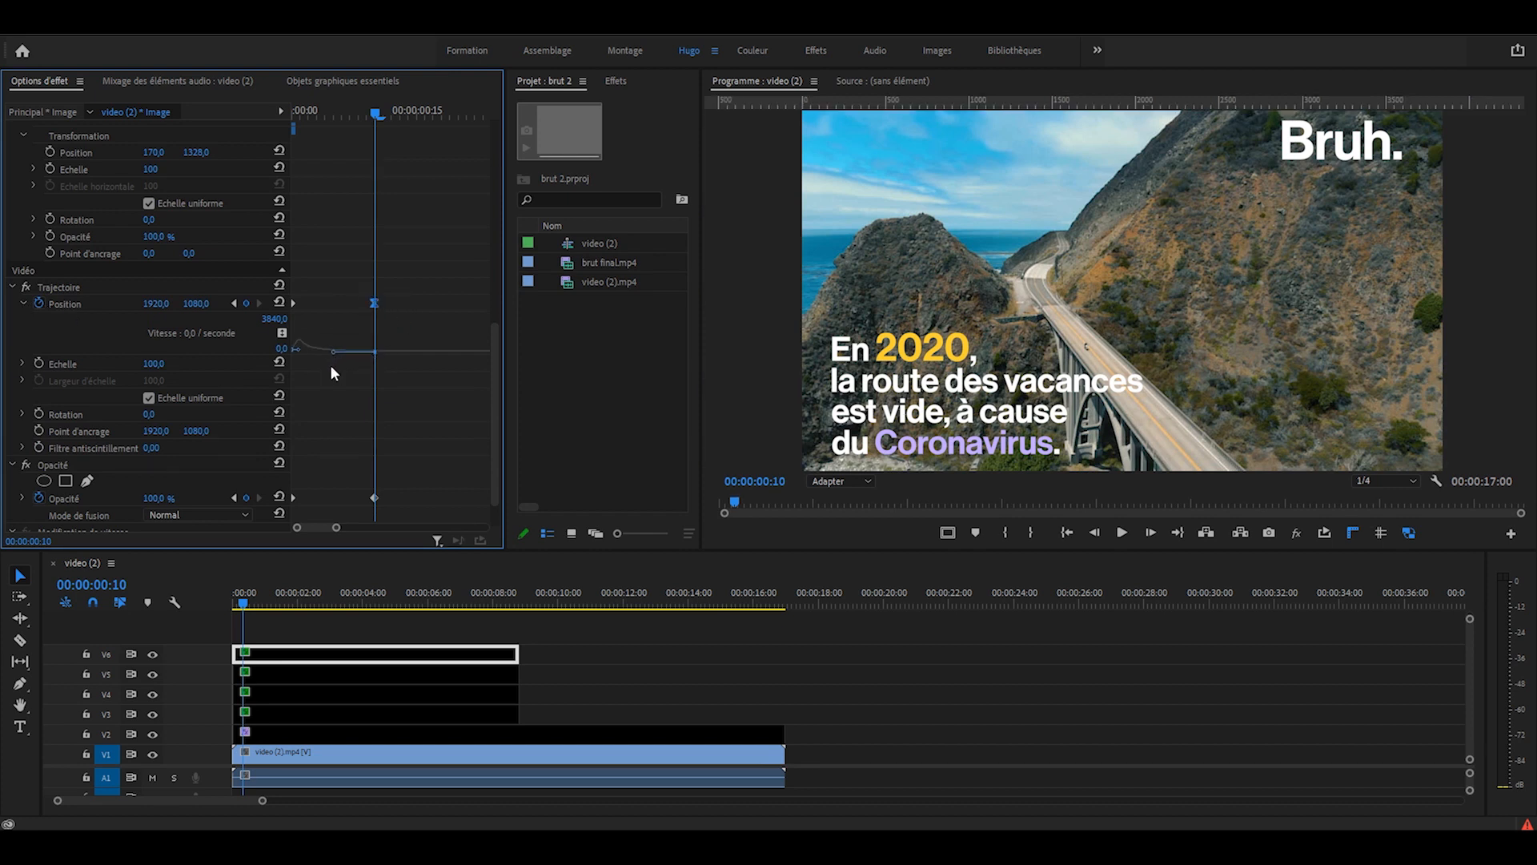
scroll(329, 366, "down", 3)
left_click(23, 455)
scroll(402, 451, "down", 3)
left_click(293, 427)
left_click_drag(306, 427, 343, 431)
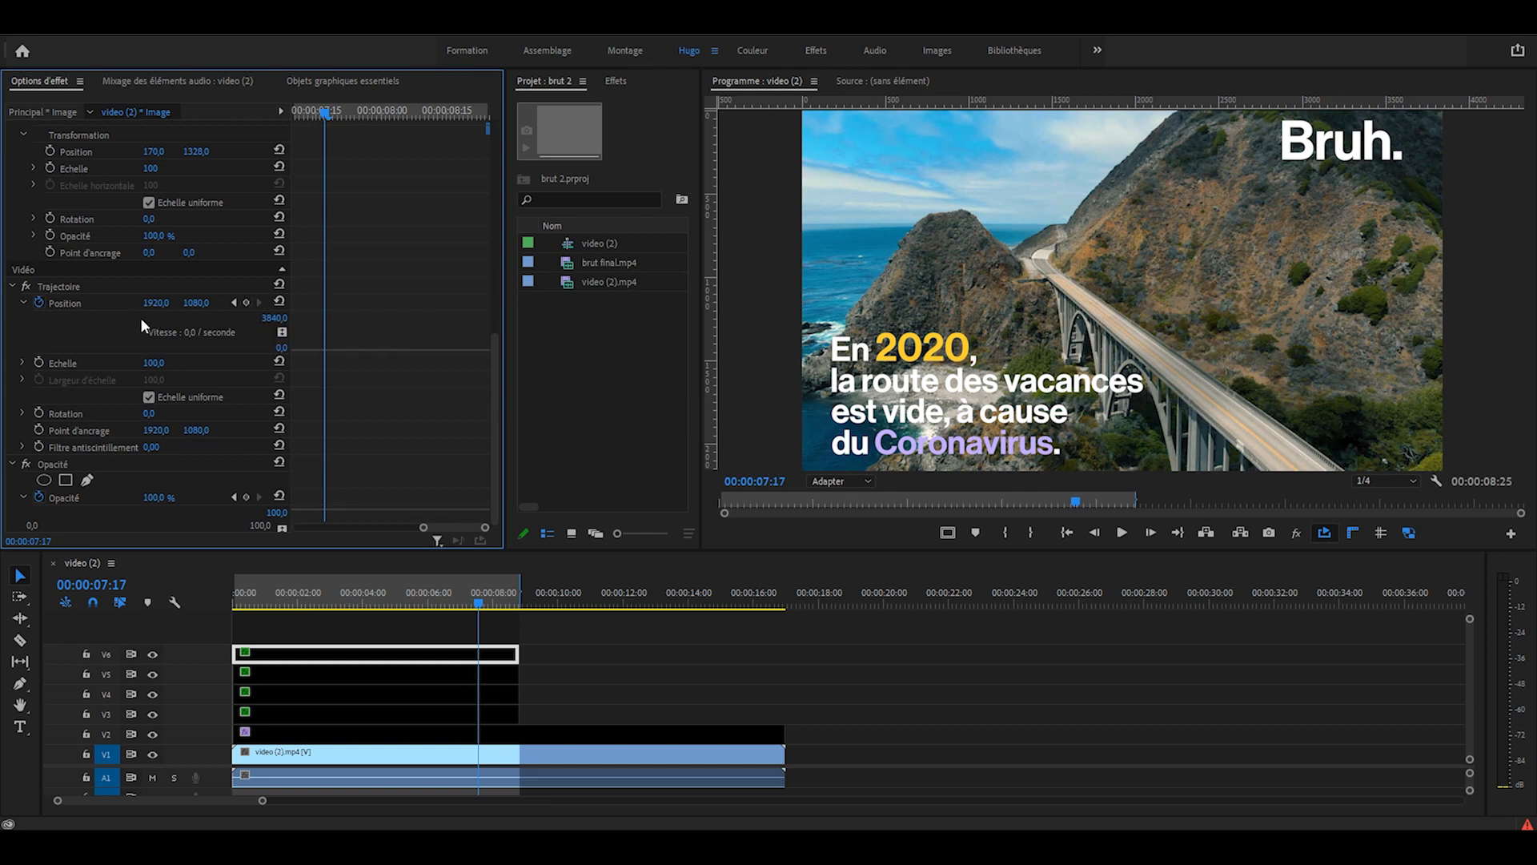
Step: Add position and opacity keyframes at 00:00:07:17, and set horizontal position 2020 and opacity 0% ten frames on at 00:00:07:27
left_click(247, 301)
left_click(245, 498)
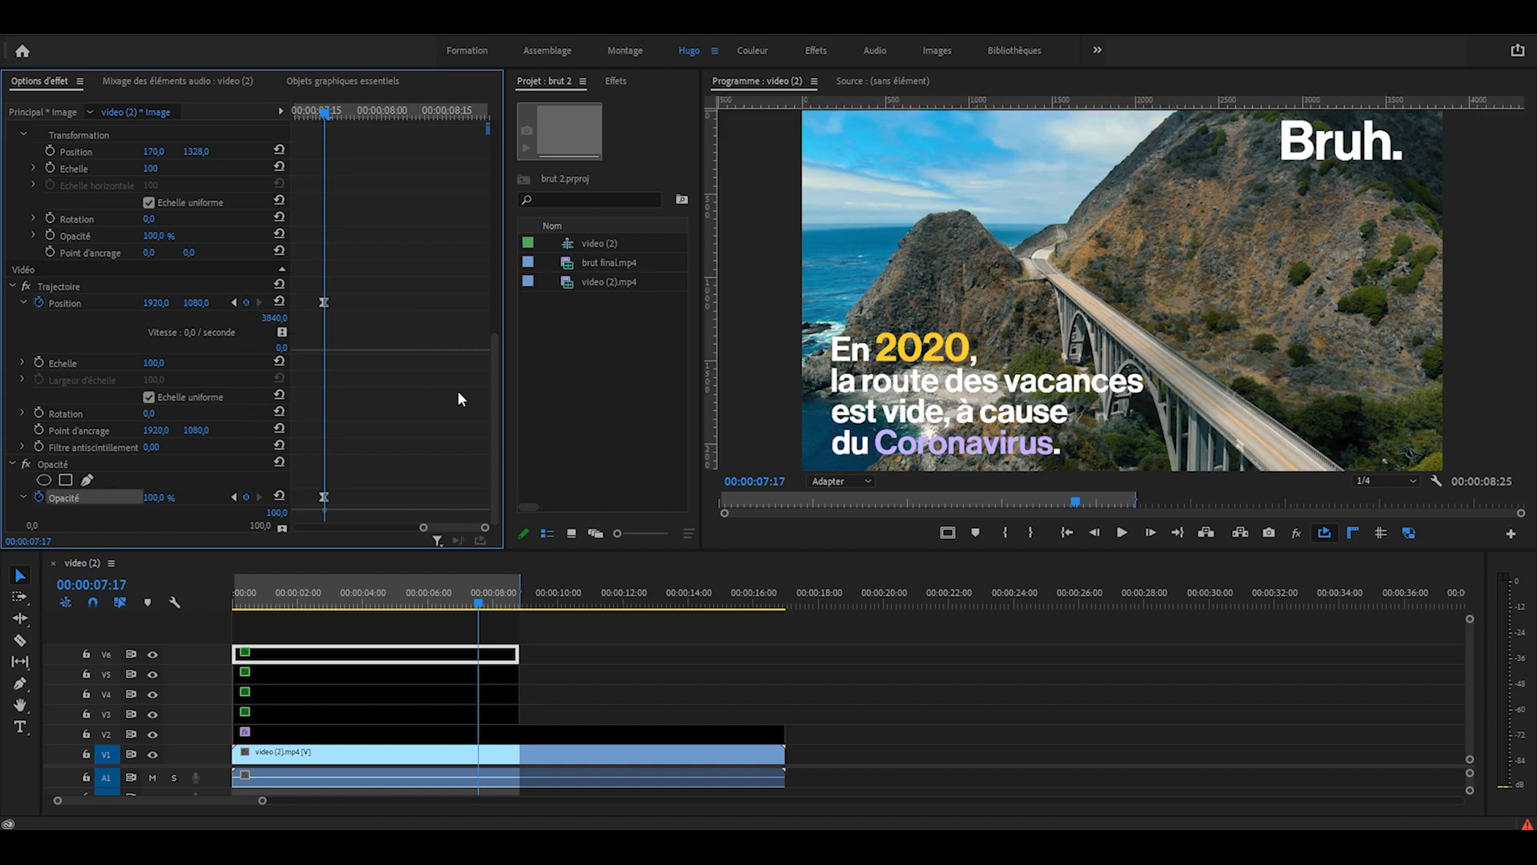
key("shift+Right")
key("shift+Right")
left_click(155, 302)
type("2020")
key("Return")
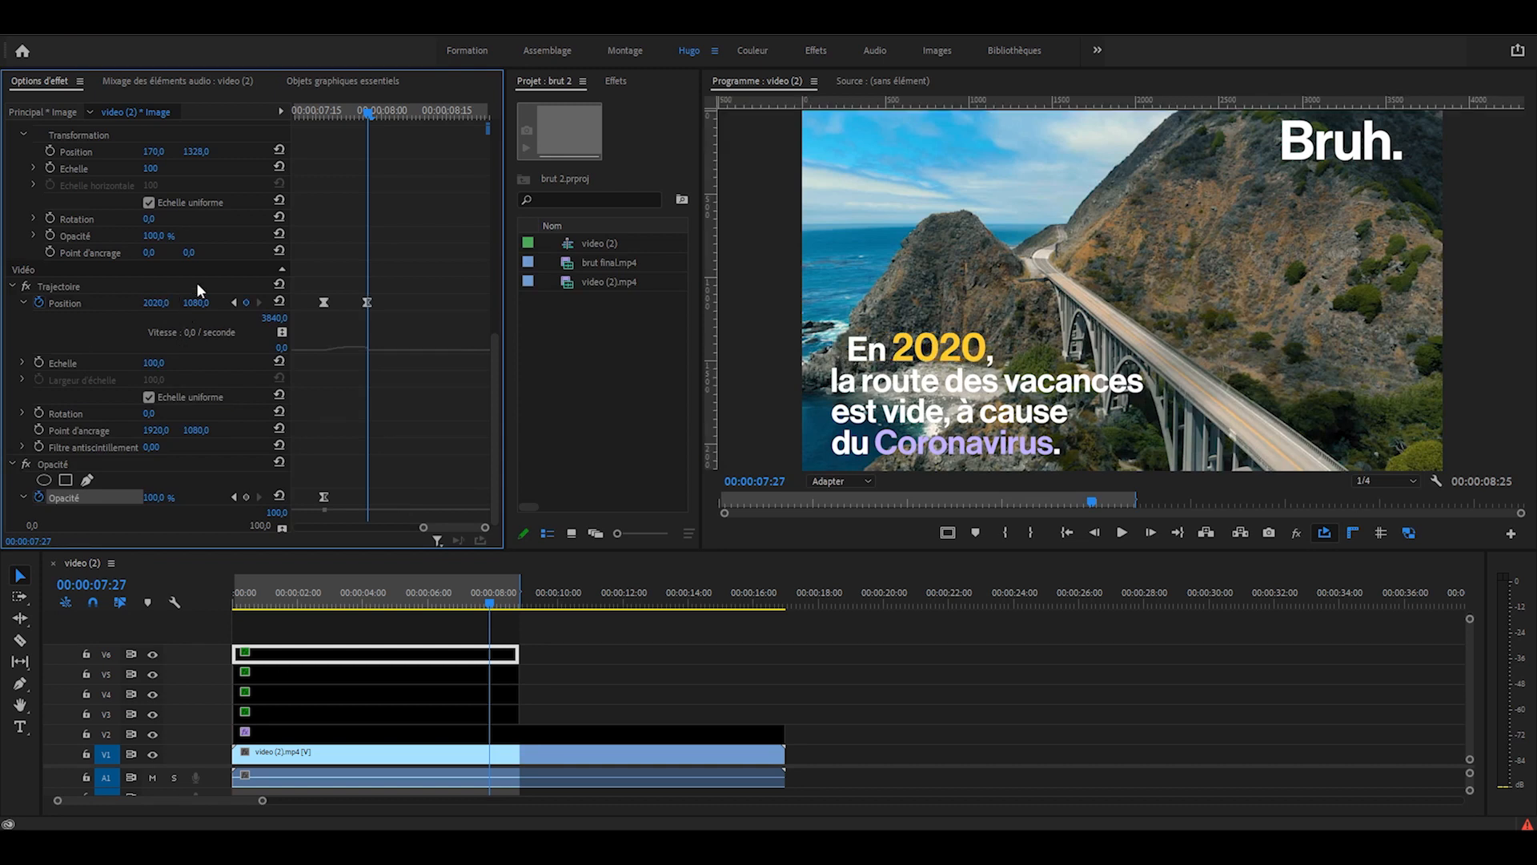
left_click(156, 497)
type("0")
key("Return")
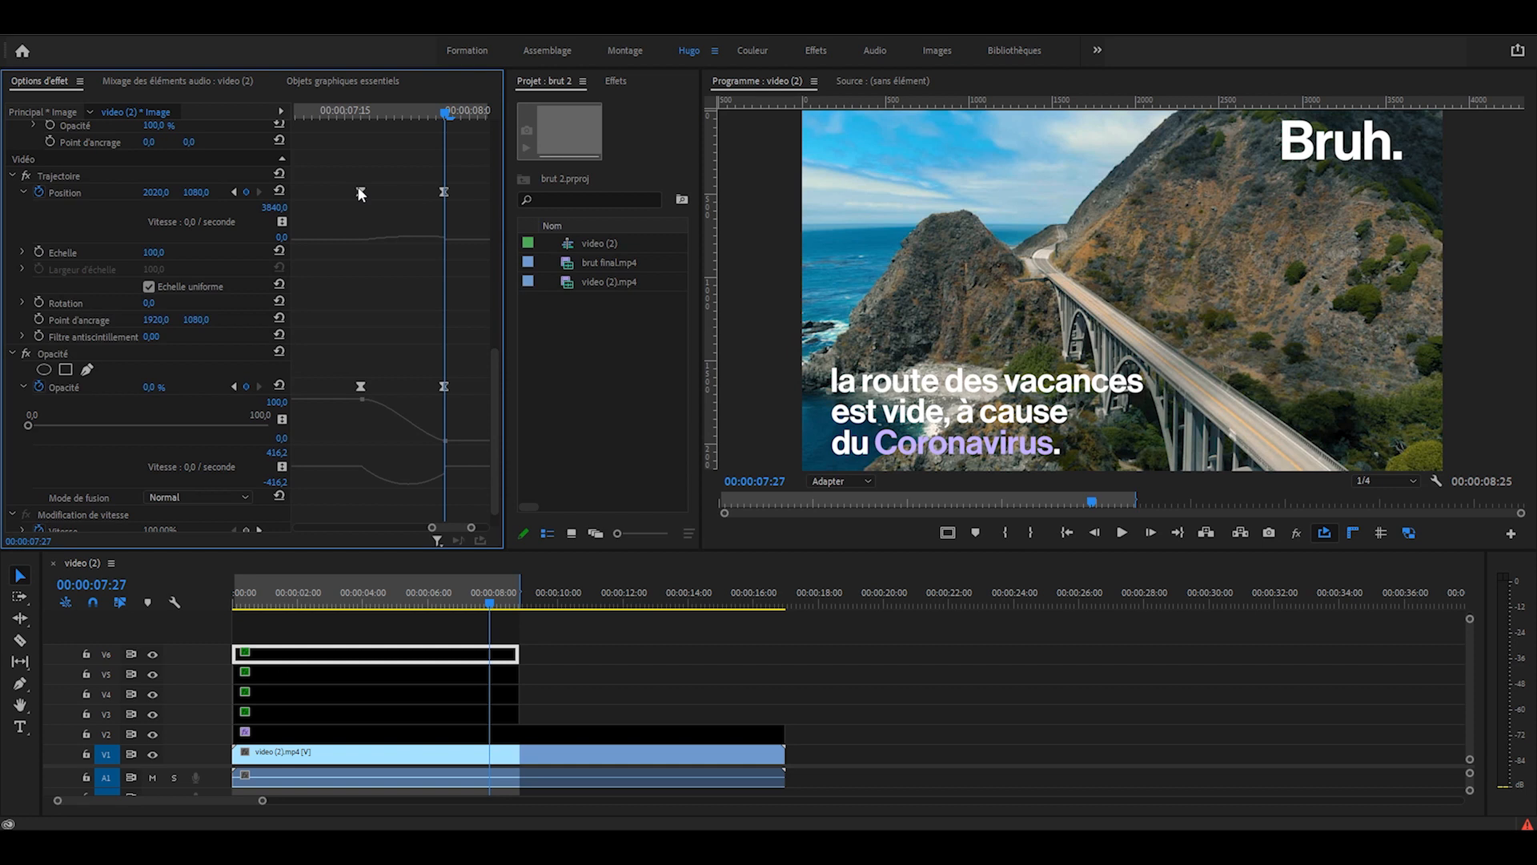
Step: Smooth the exit by extending the velocity handles of the position and opacity keyframes at 00:00:07:17
left_click(360, 192)
left_click_drag(377, 241, 389, 247)
left_click(361, 386)
left_click_drag(379, 466, 388, 473)
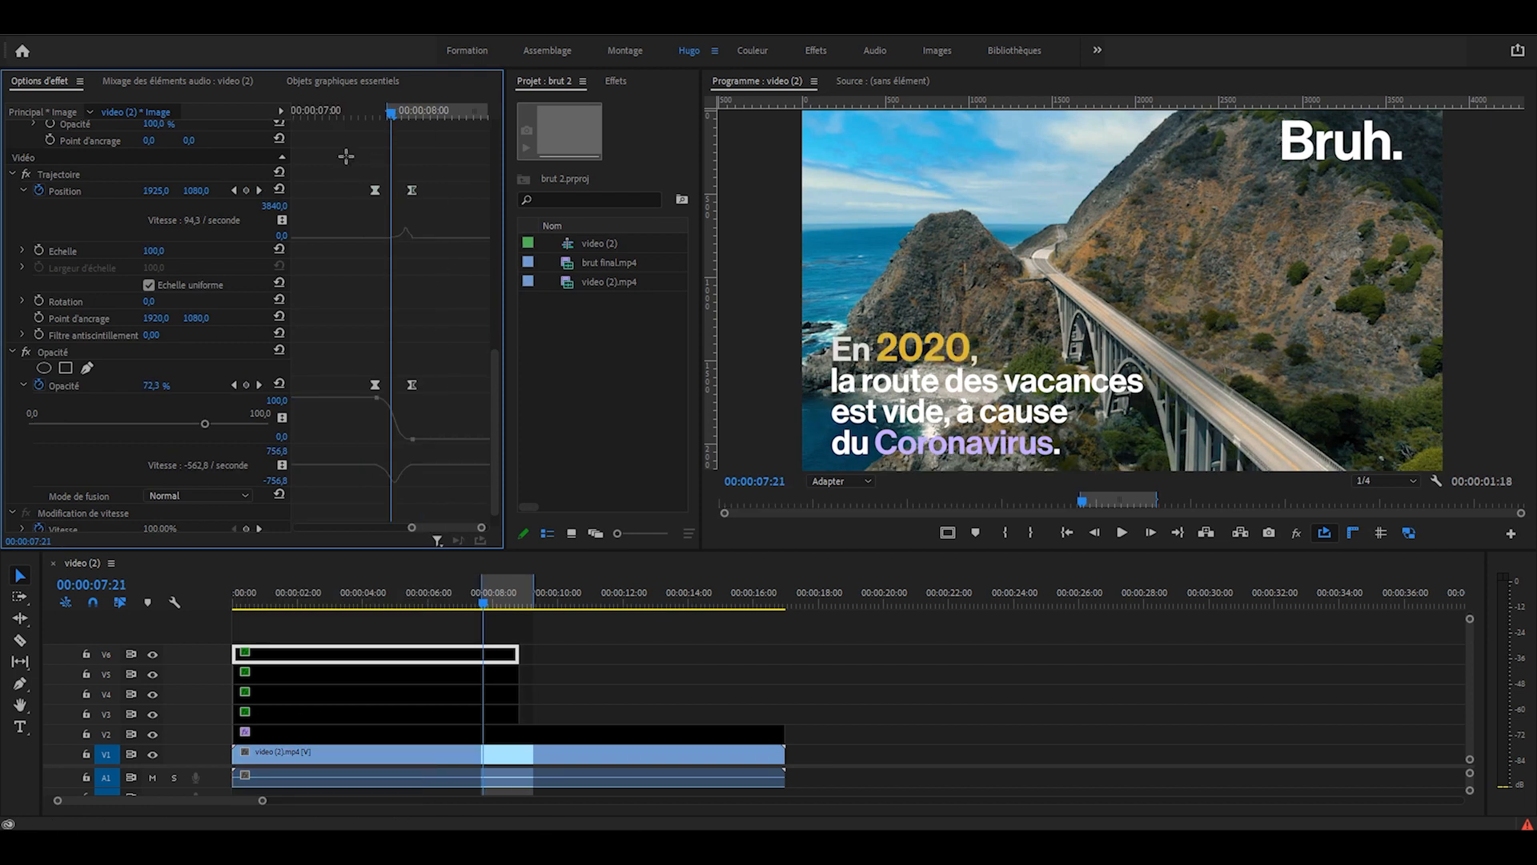
Step: Play back the animated "En 2020," caption line and copy its clip on V6
left_click_drag(346, 157, 502, 392)
key("space")
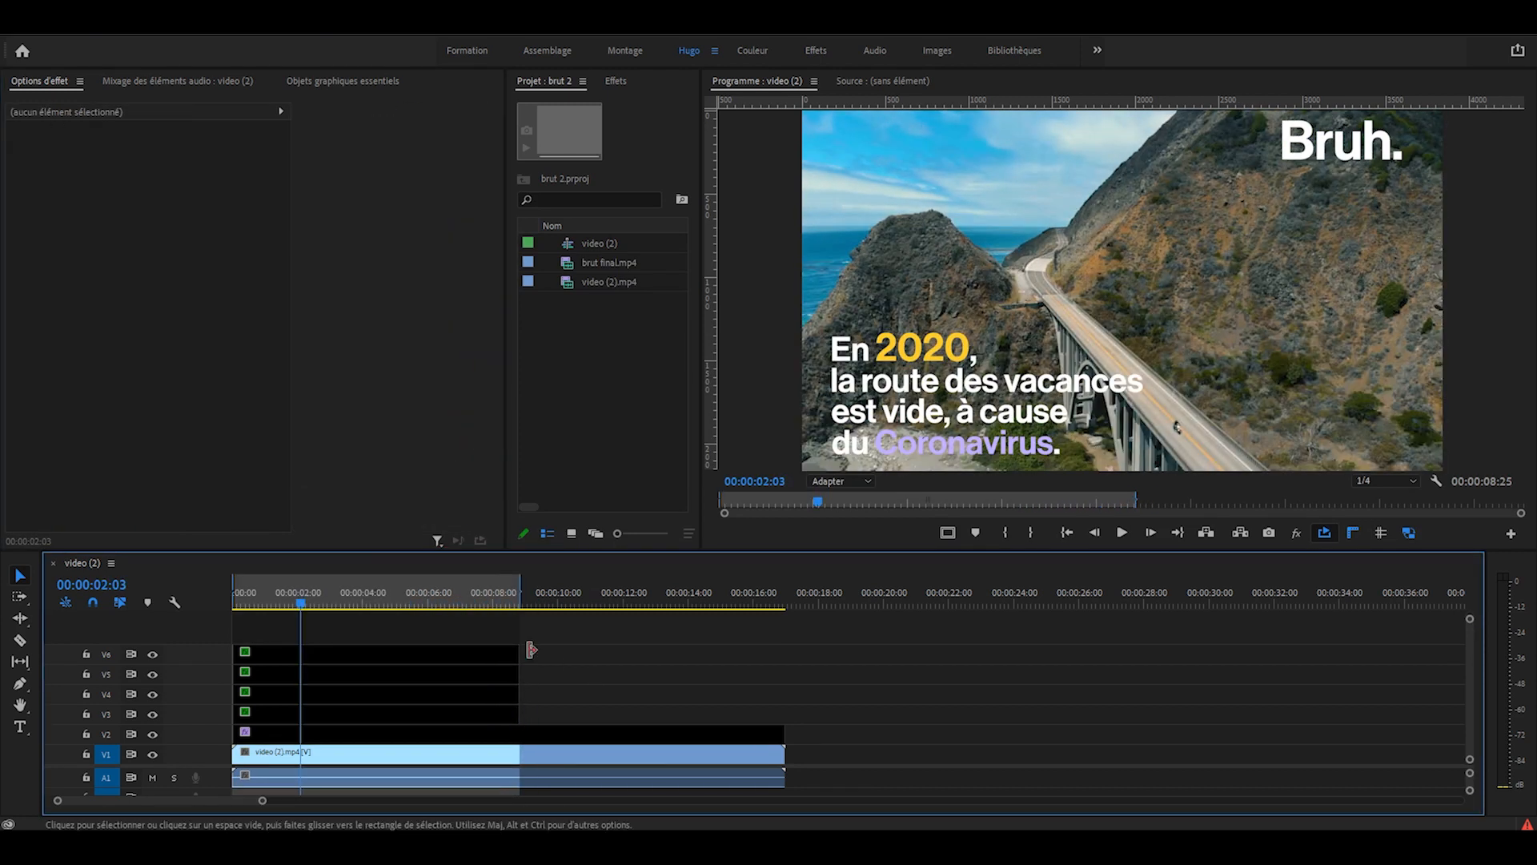
right_click(366, 660)
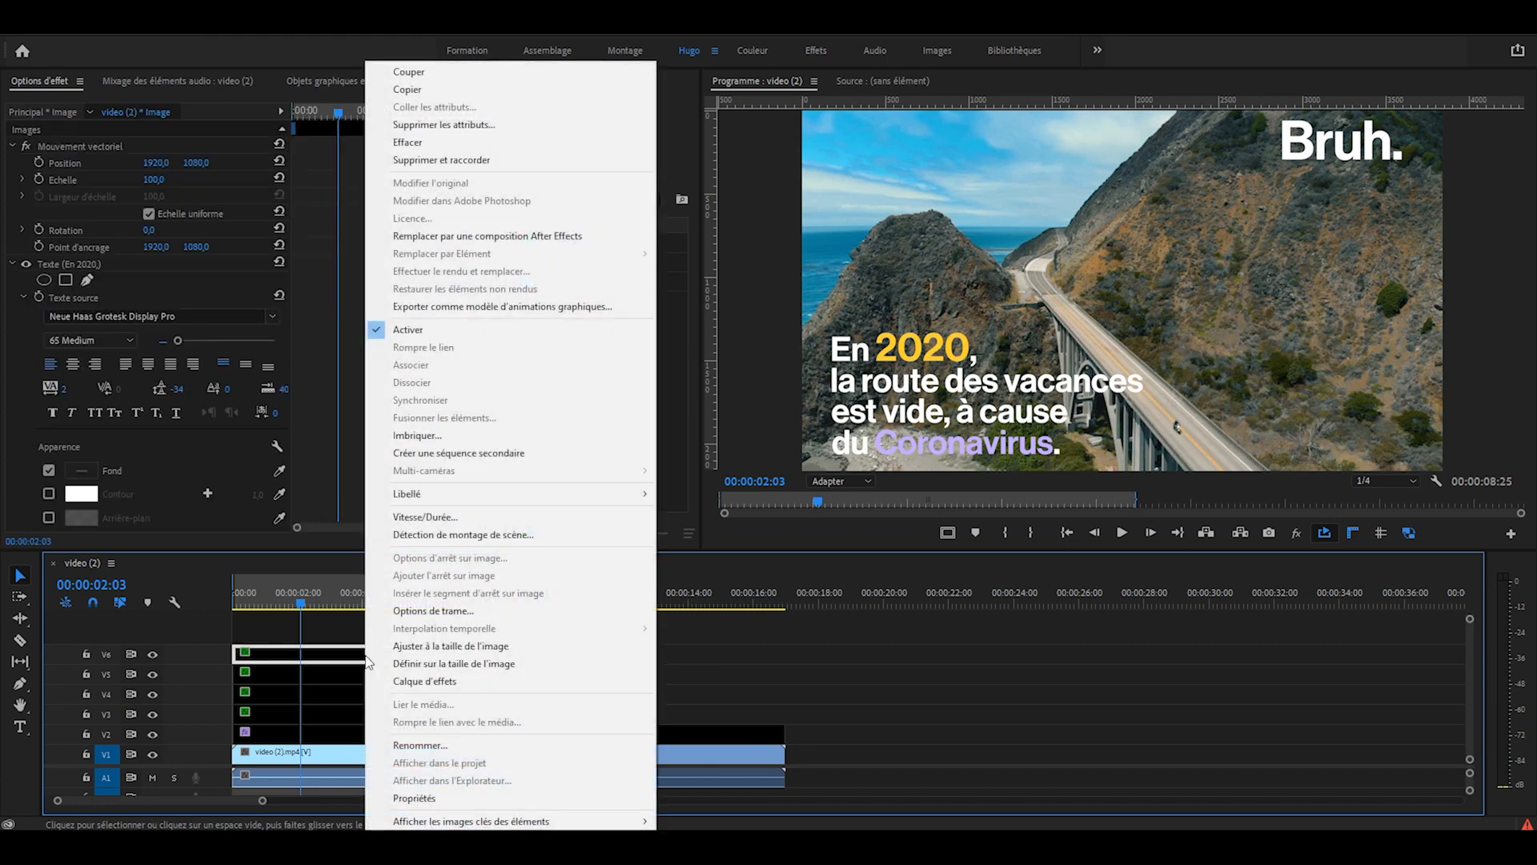
left_click(429, 89)
Step: Paste the copied attributes onto the three caption clips on V3 to V5, leaving out the vector motion
left_click(522, 671)
left_click_drag(522, 671, 472, 711)
right_click(462, 702)
left_click(530, 129)
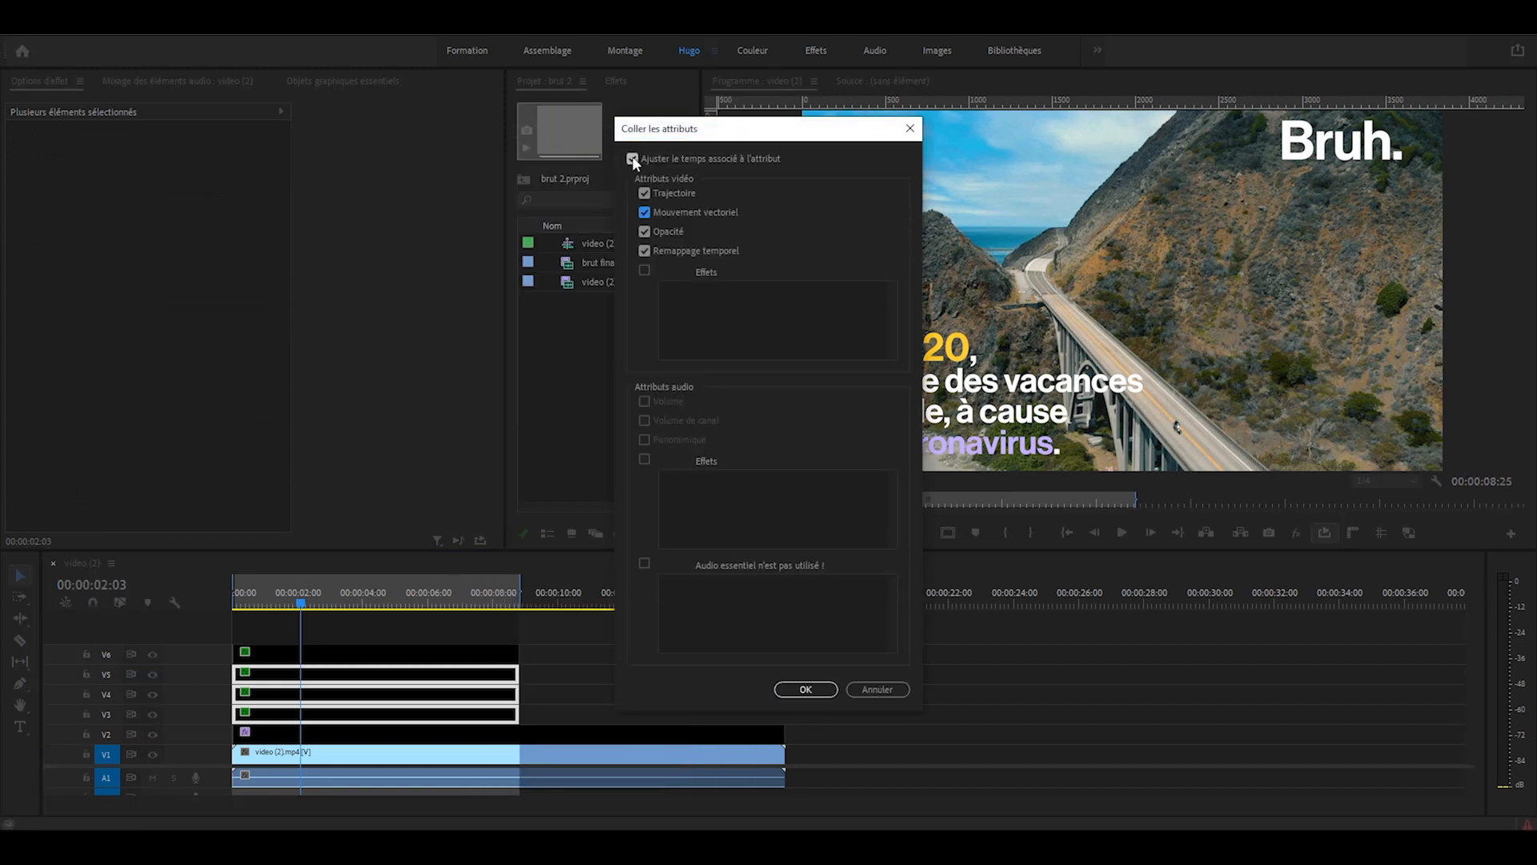
left_click(647, 214)
left_click(807, 690)
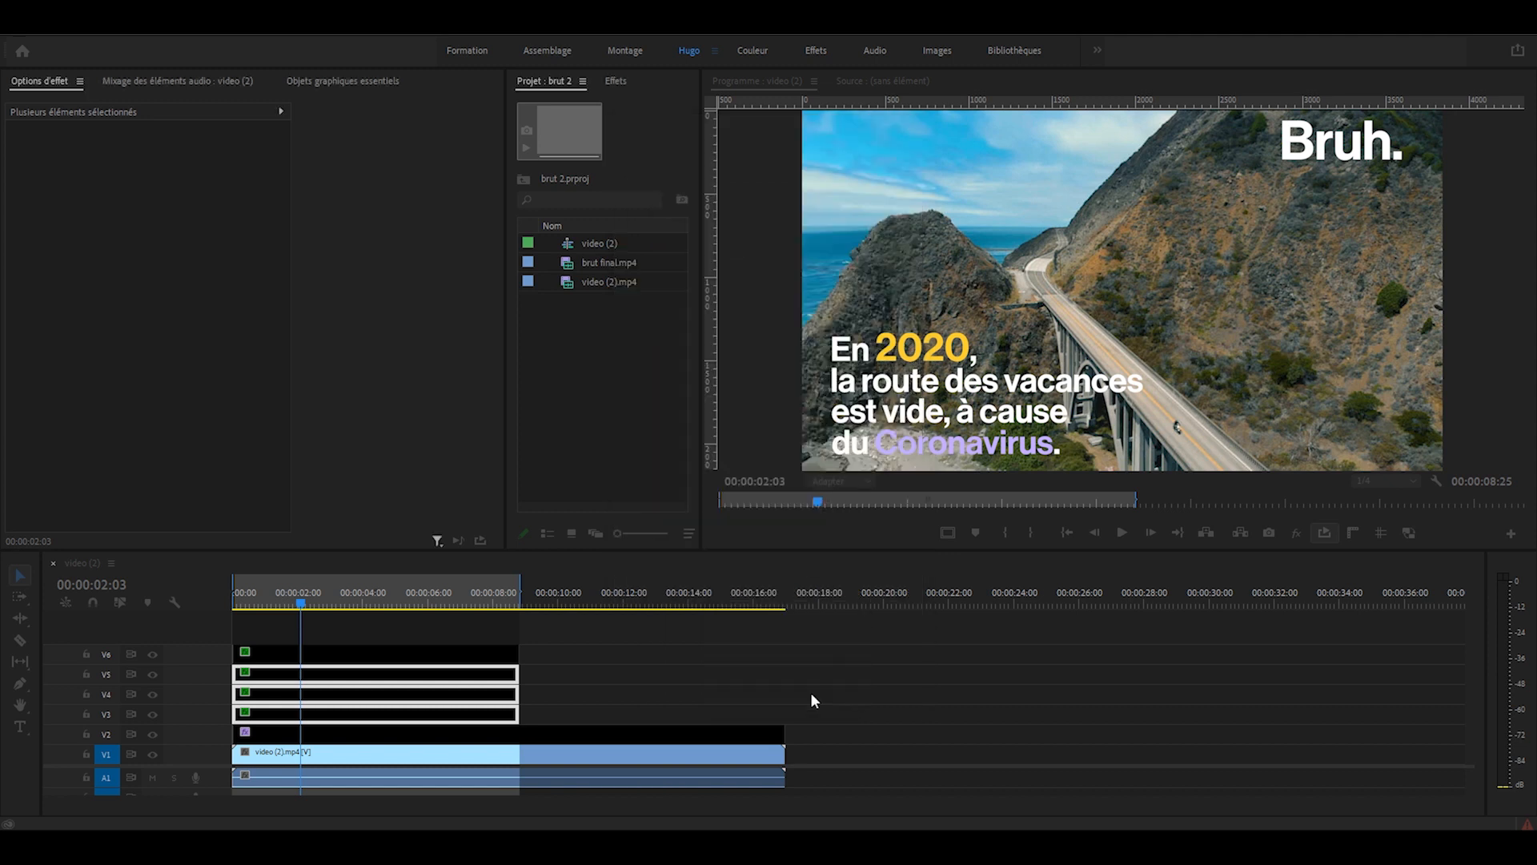
left_click(811, 692)
left_click(478, 709)
left_click_drag(494, 253, 492, 482)
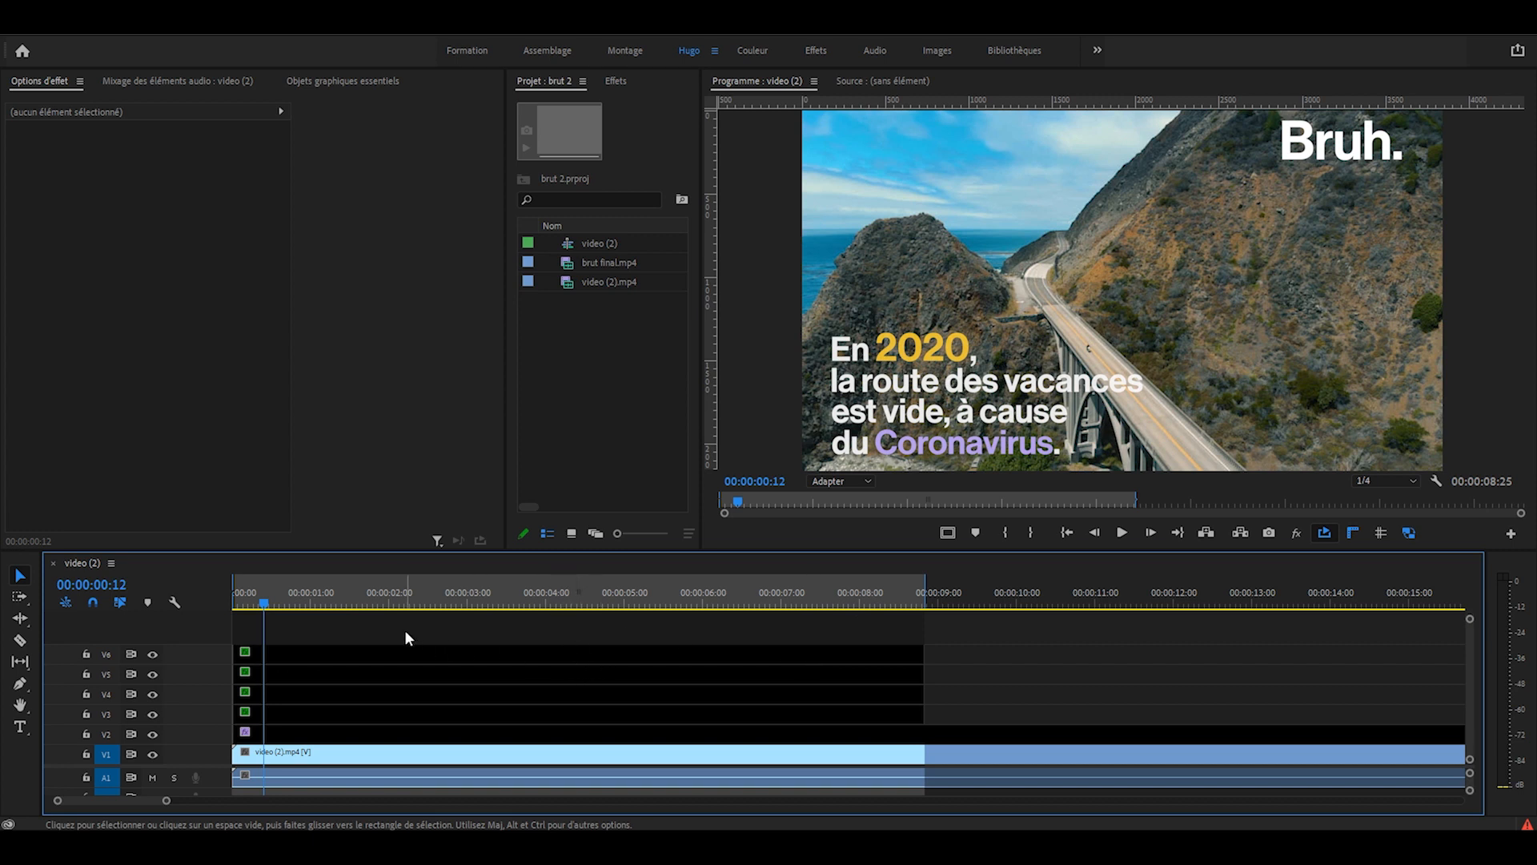
Step: Stagger the caption clips by three frames per line so V5, V4 and V3 start at frames 3, 6 and 9
key("Home")
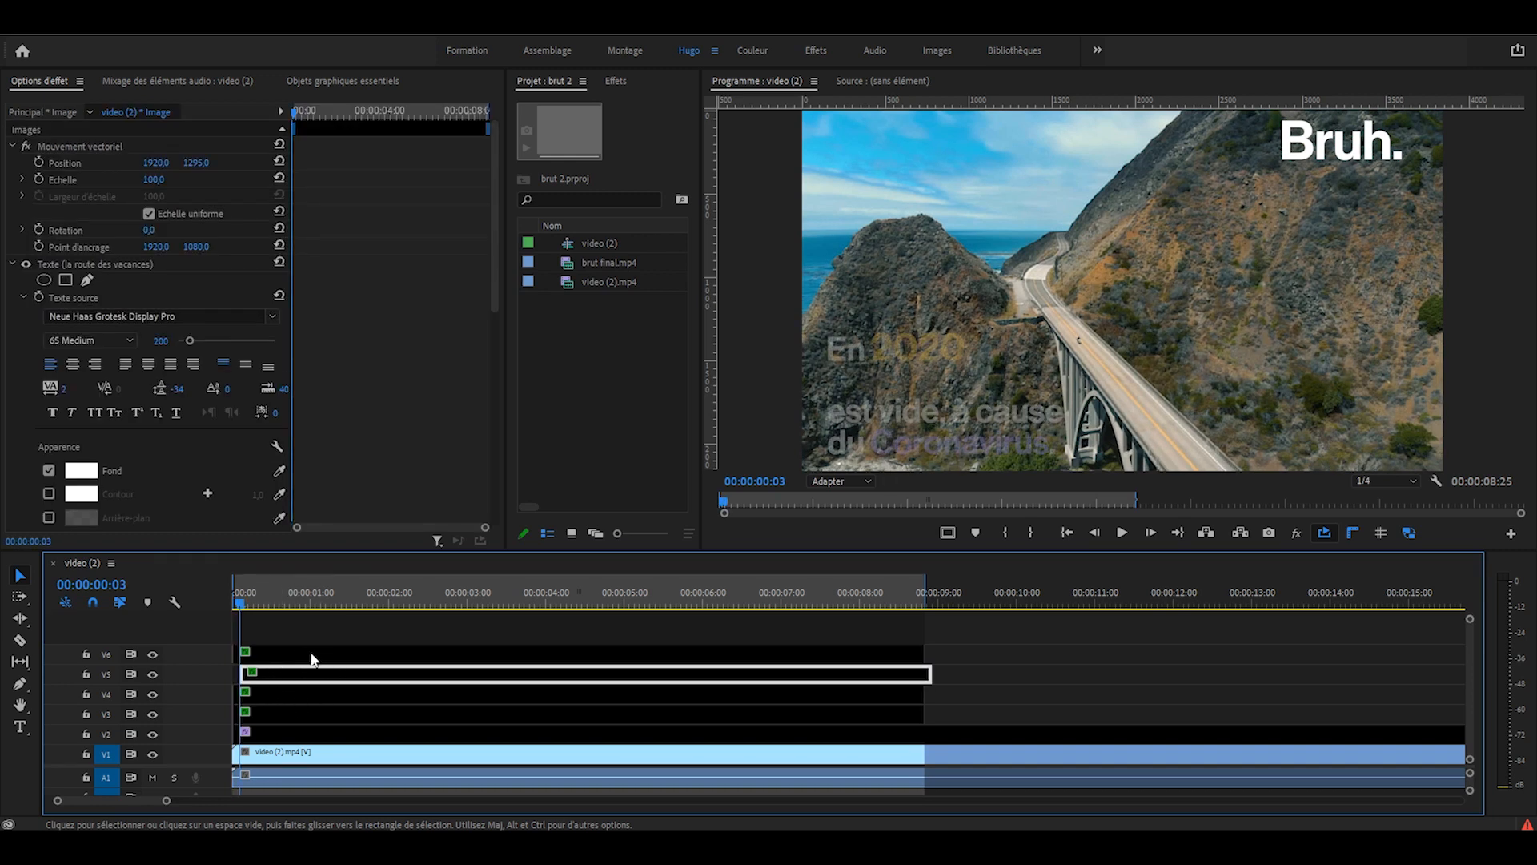
key("Right")
key("Right")
key("Right")
left_click_drag(269, 695, 301, 716)
key("Right")
key("Right")
key("Right")
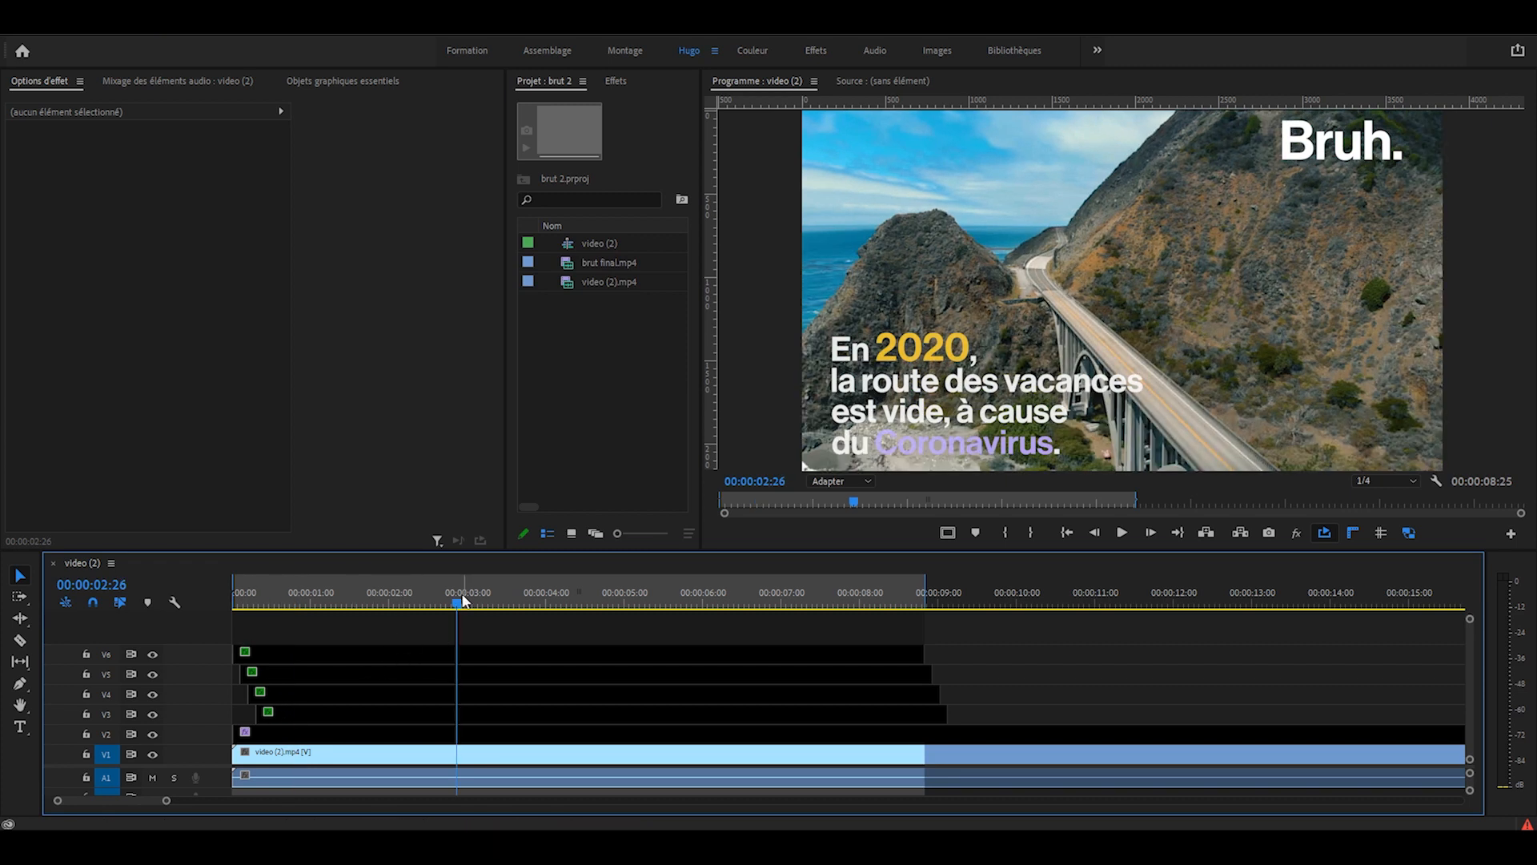
Step: Move the exit keyframes of the four caption clips to finish at 00:00:02:26 and trim the clips to end there
left_click(477, 653)
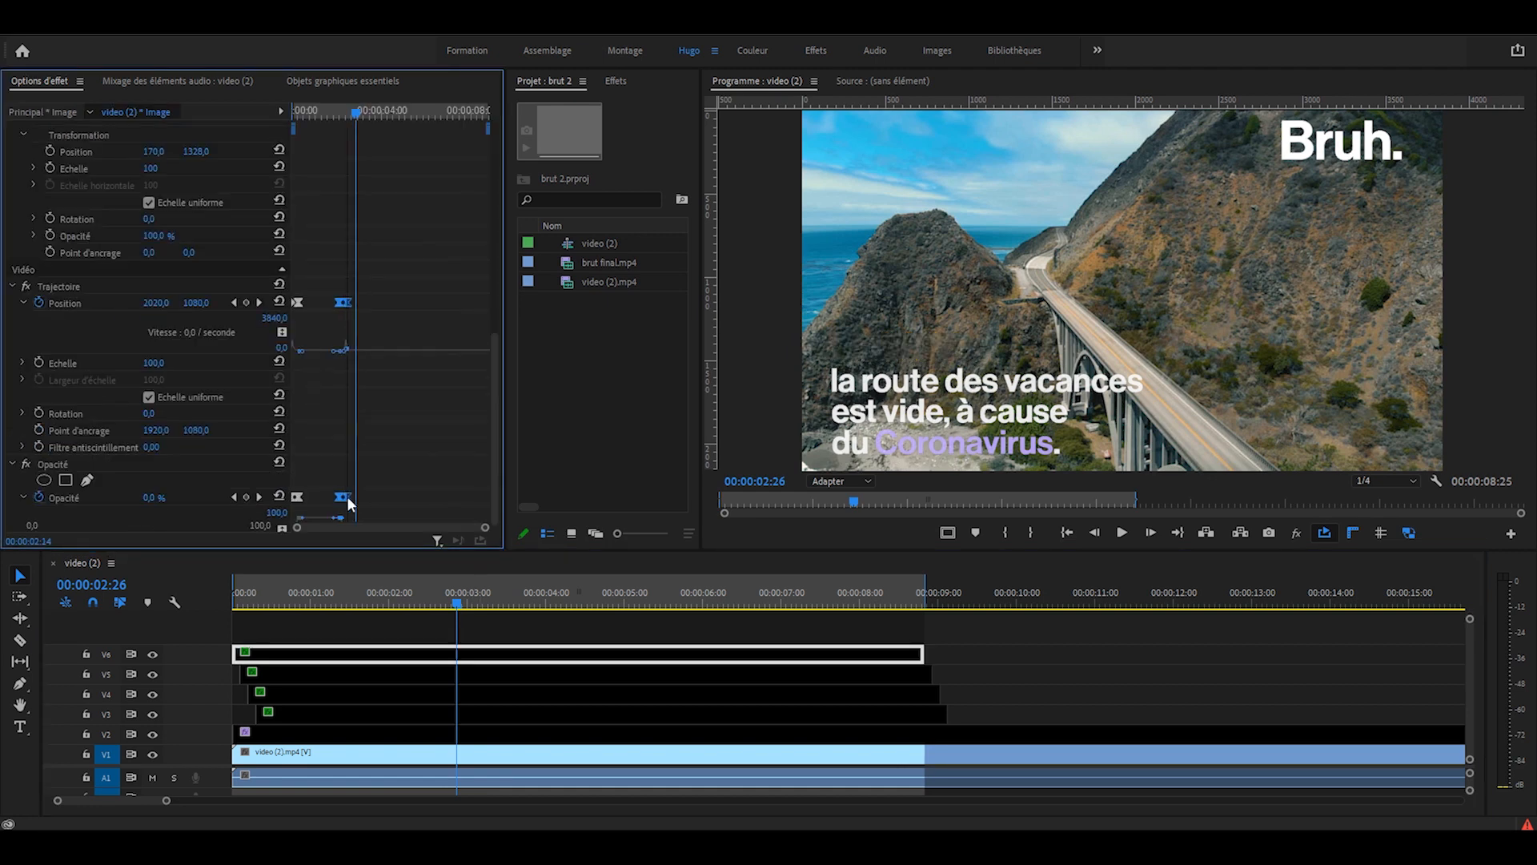
left_click_drag(348, 498, 354, 499)
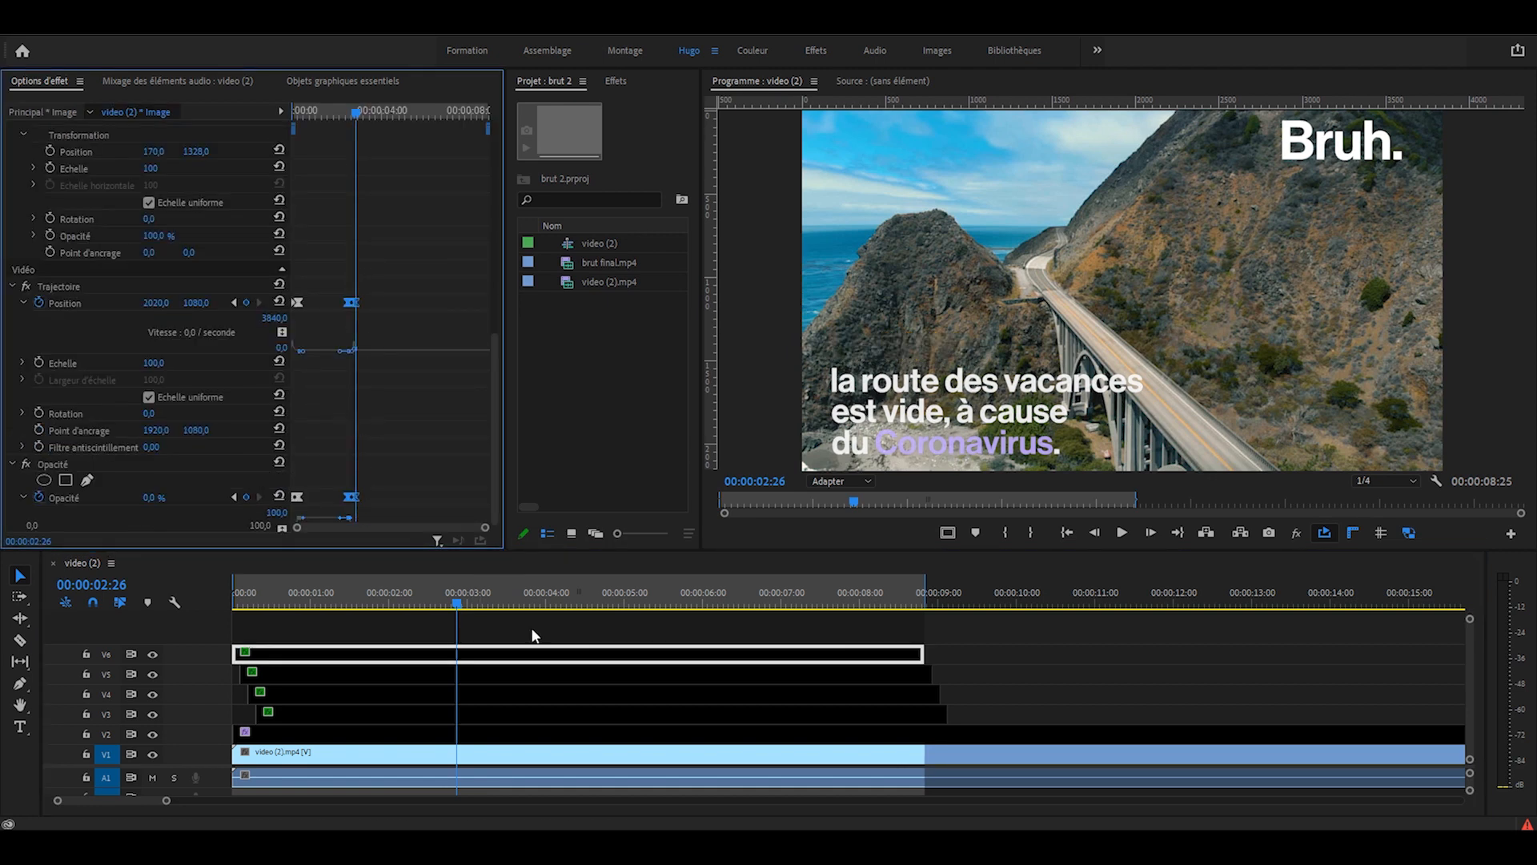
left_click(535, 694)
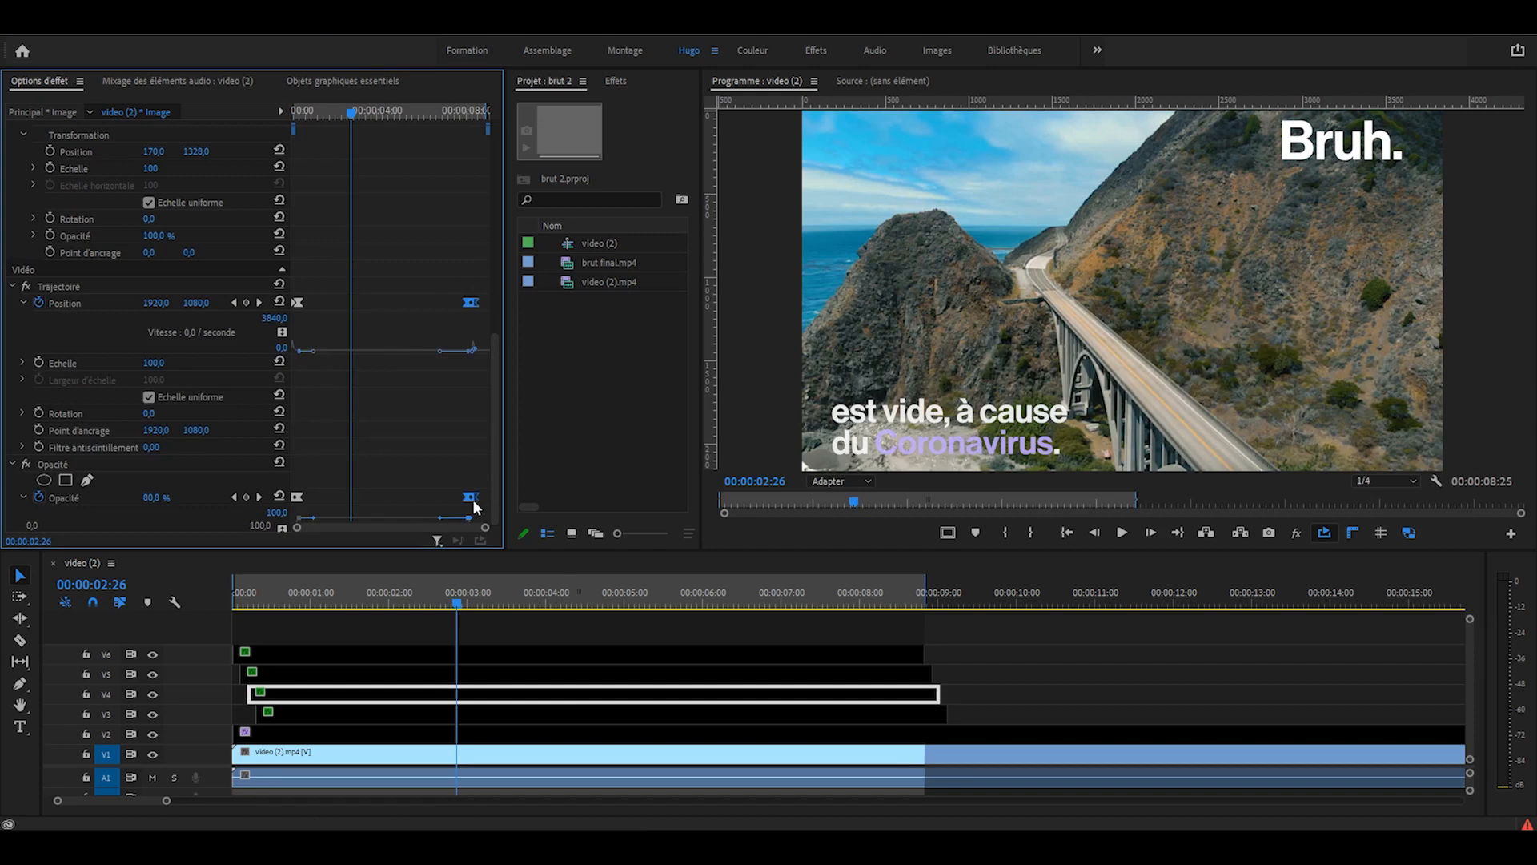
left_click(487, 712)
left_click_drag(371, 502, 345, 500)
left_click(432, 471)
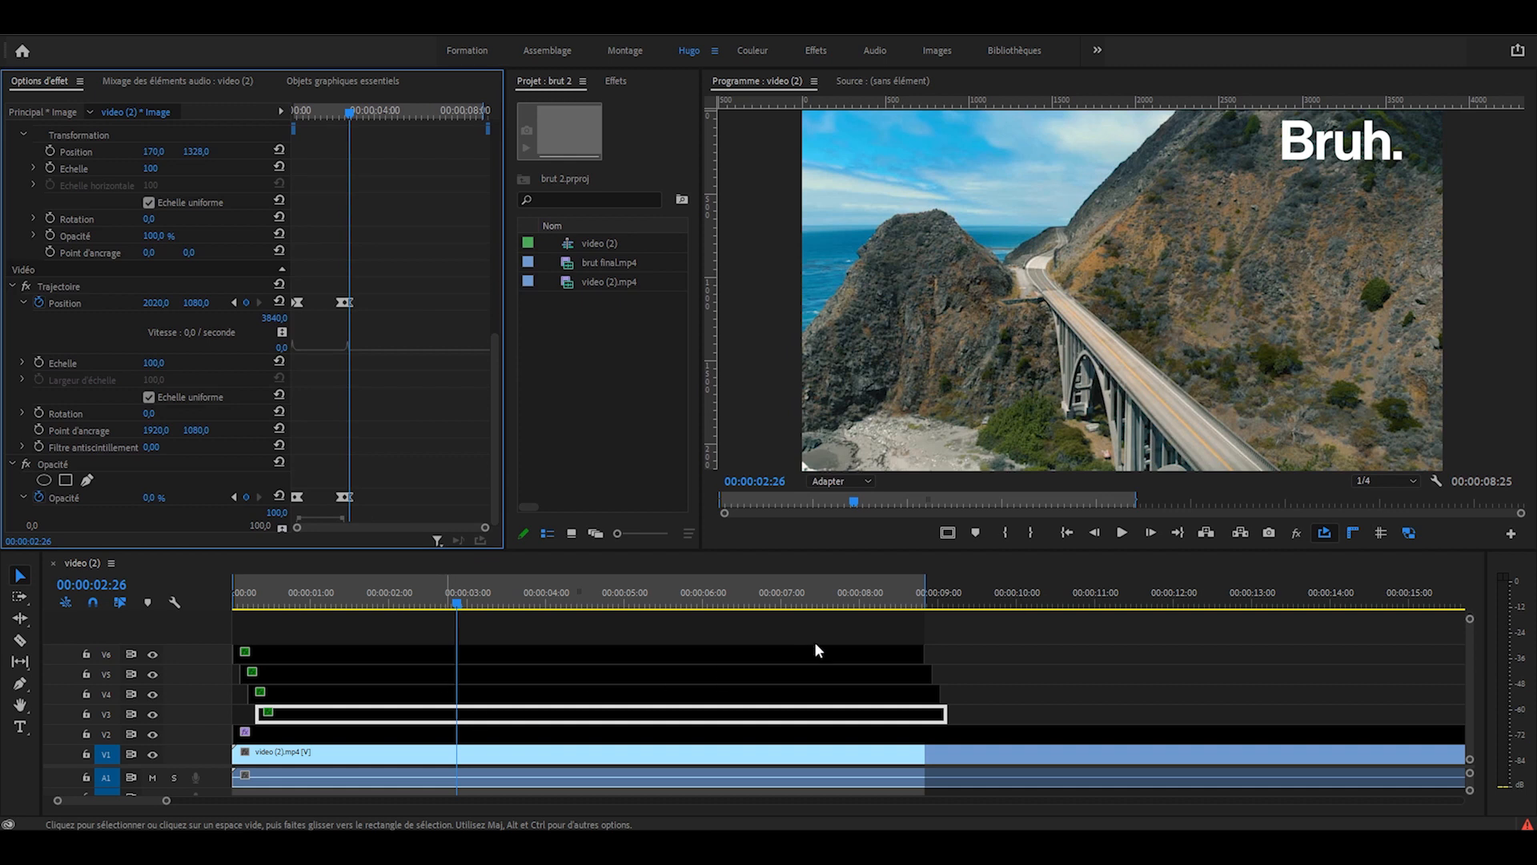
left_click_drag(937, 693, 443, 702)
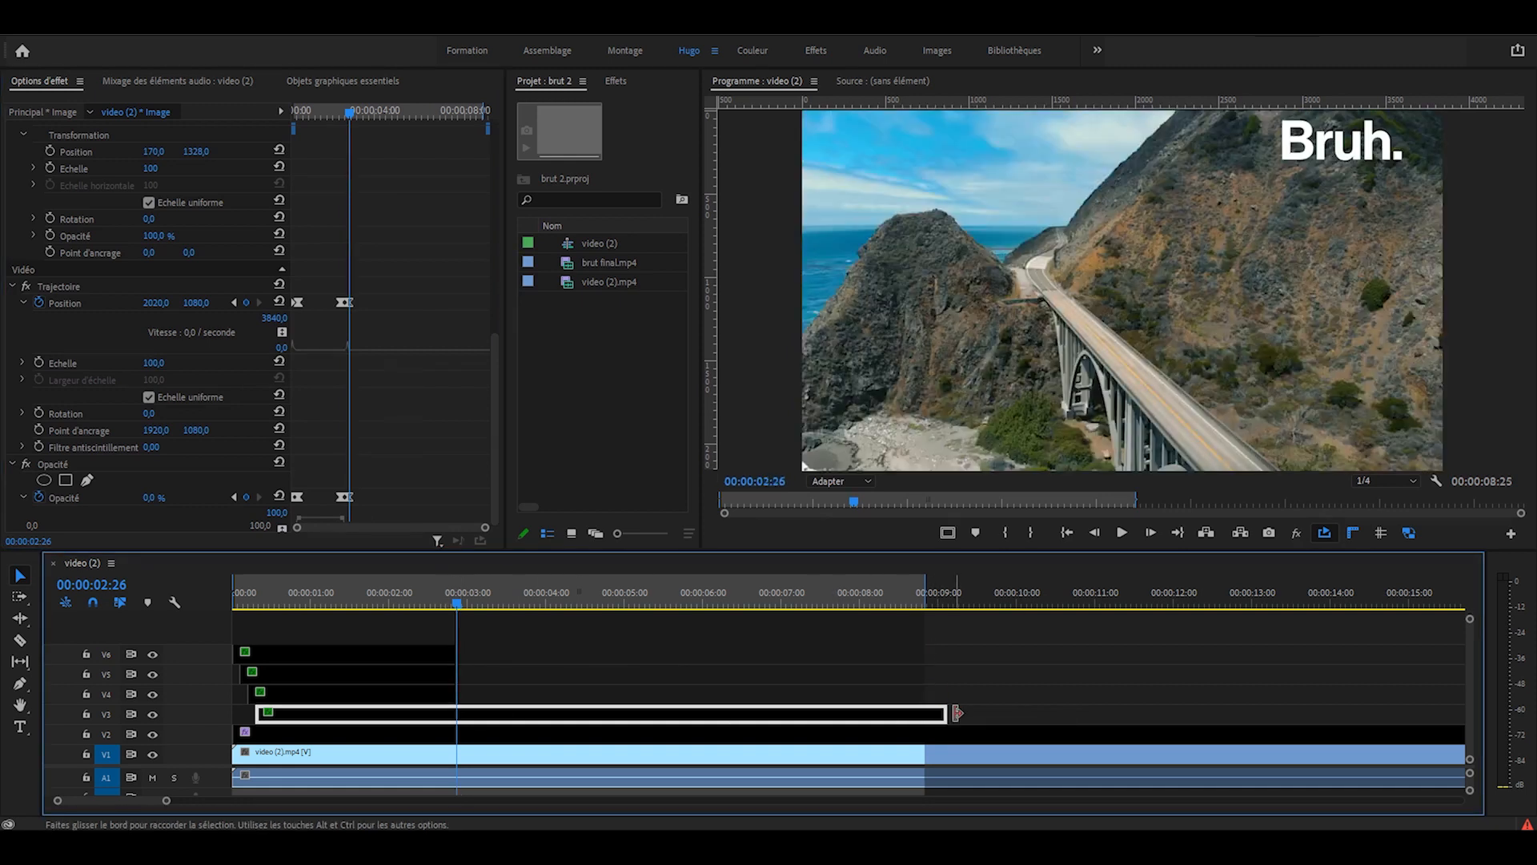
left_click_drag(942, 713, 455, 715)
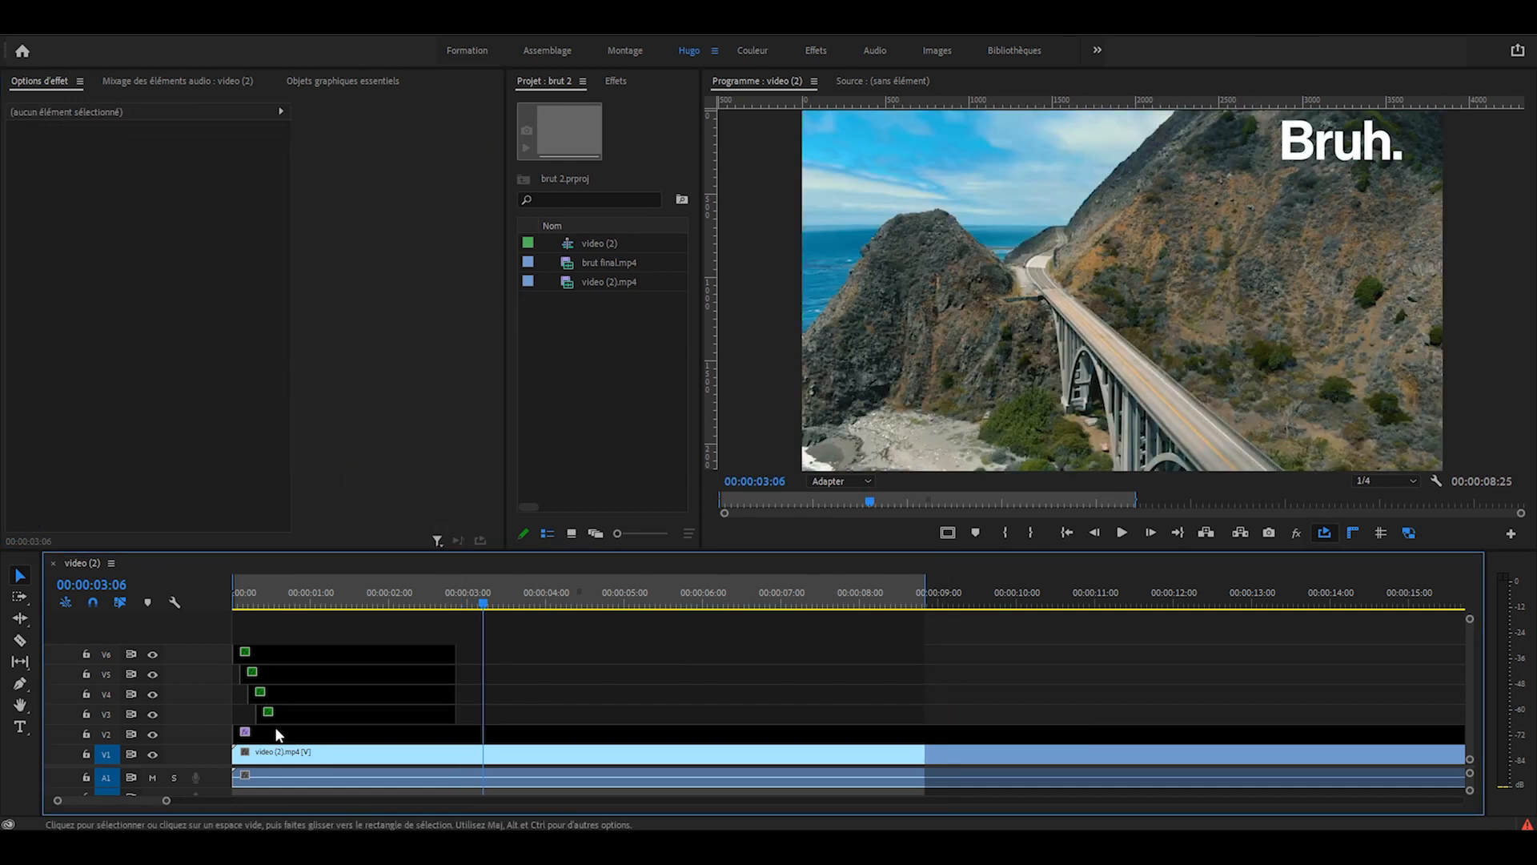
Step: Play back the staggered caption entrance and exit from the start of the sequence
key("Home")
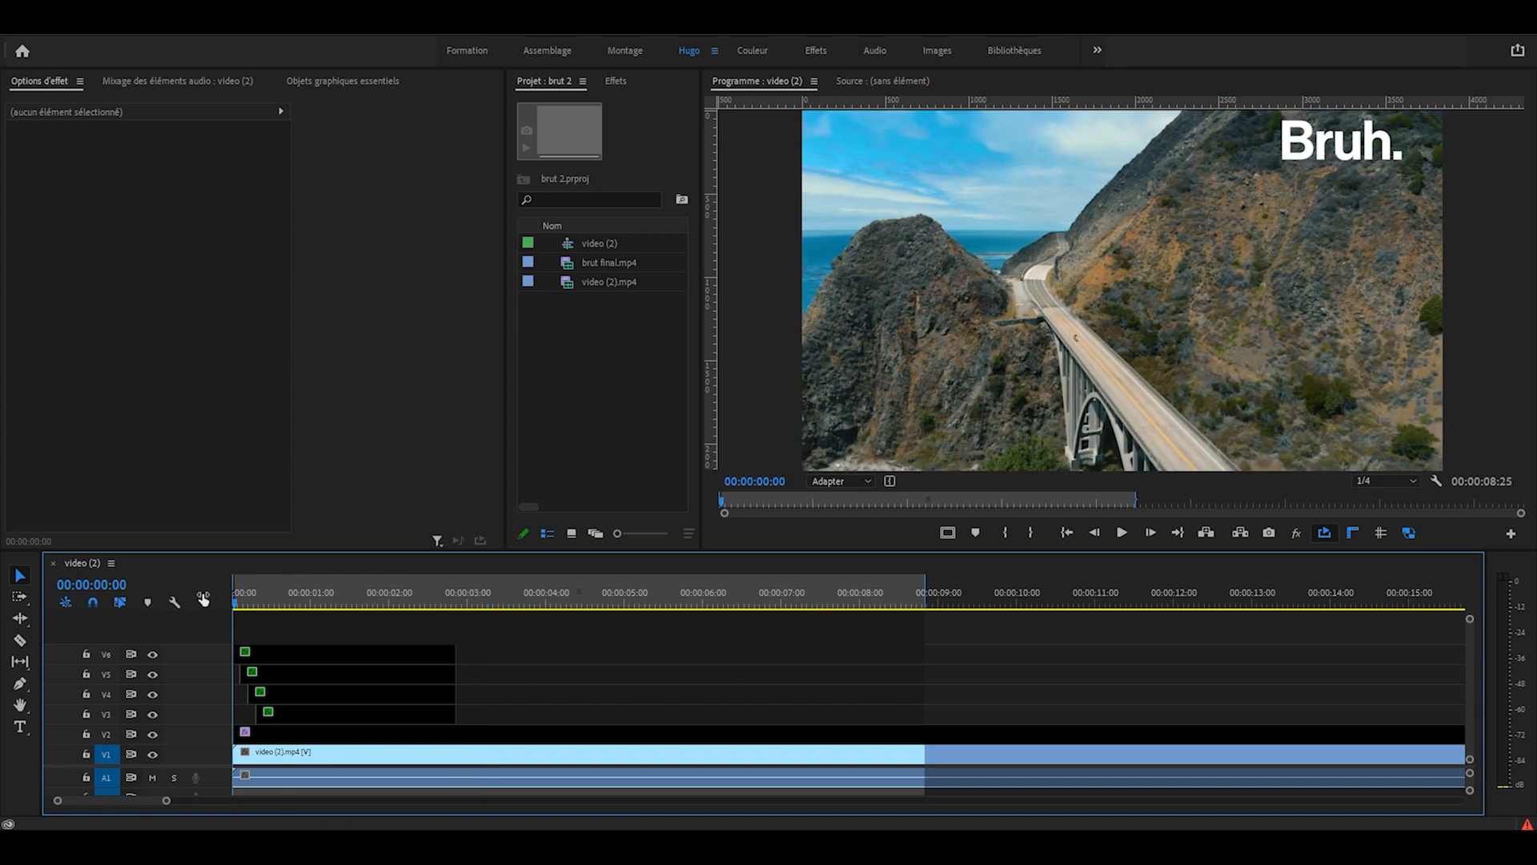
key("space")
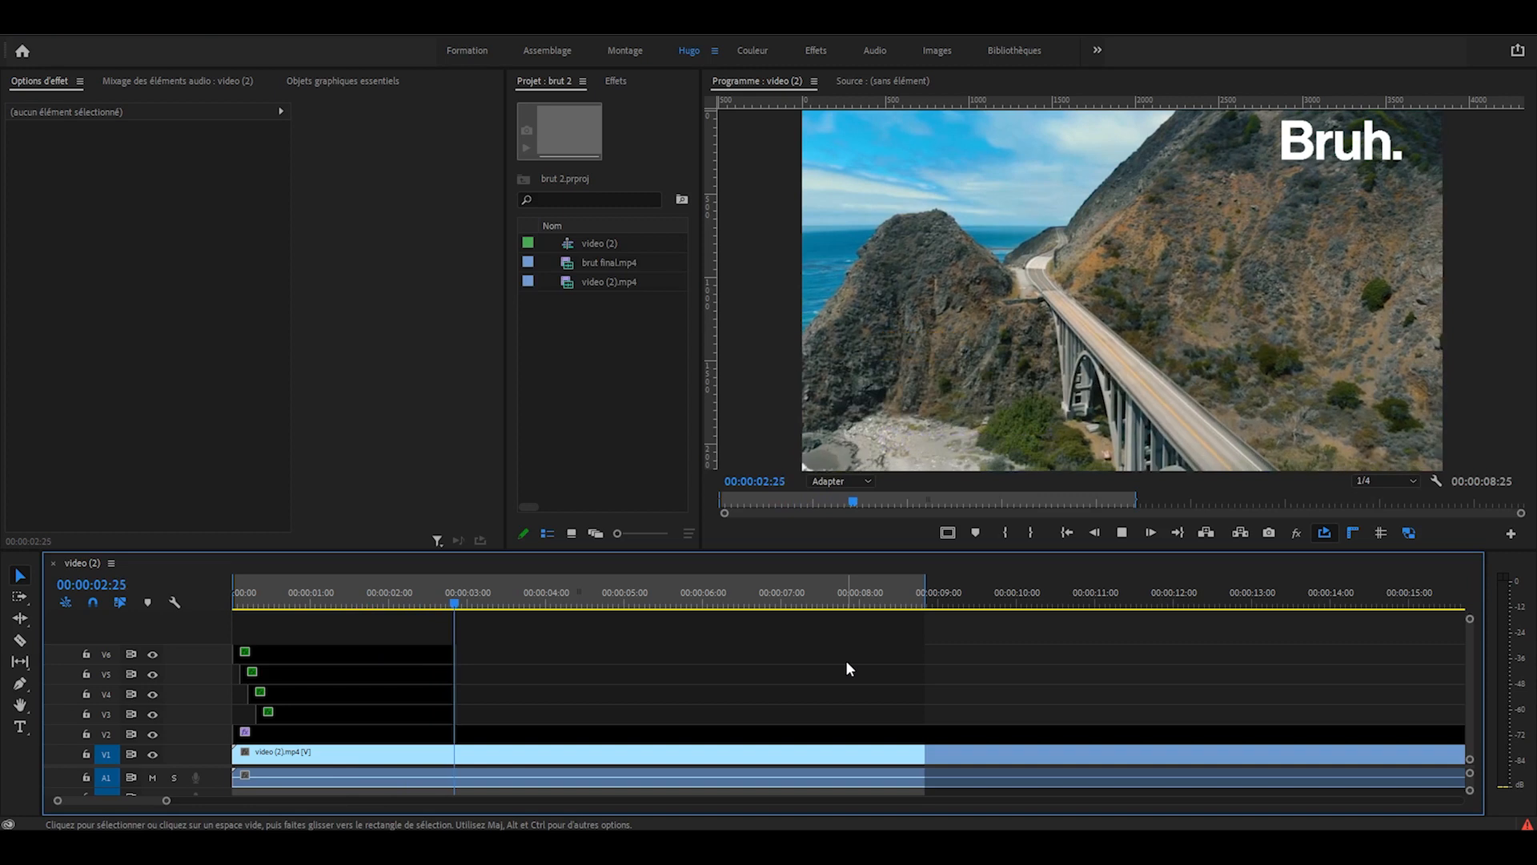
key("space")
key("Home")
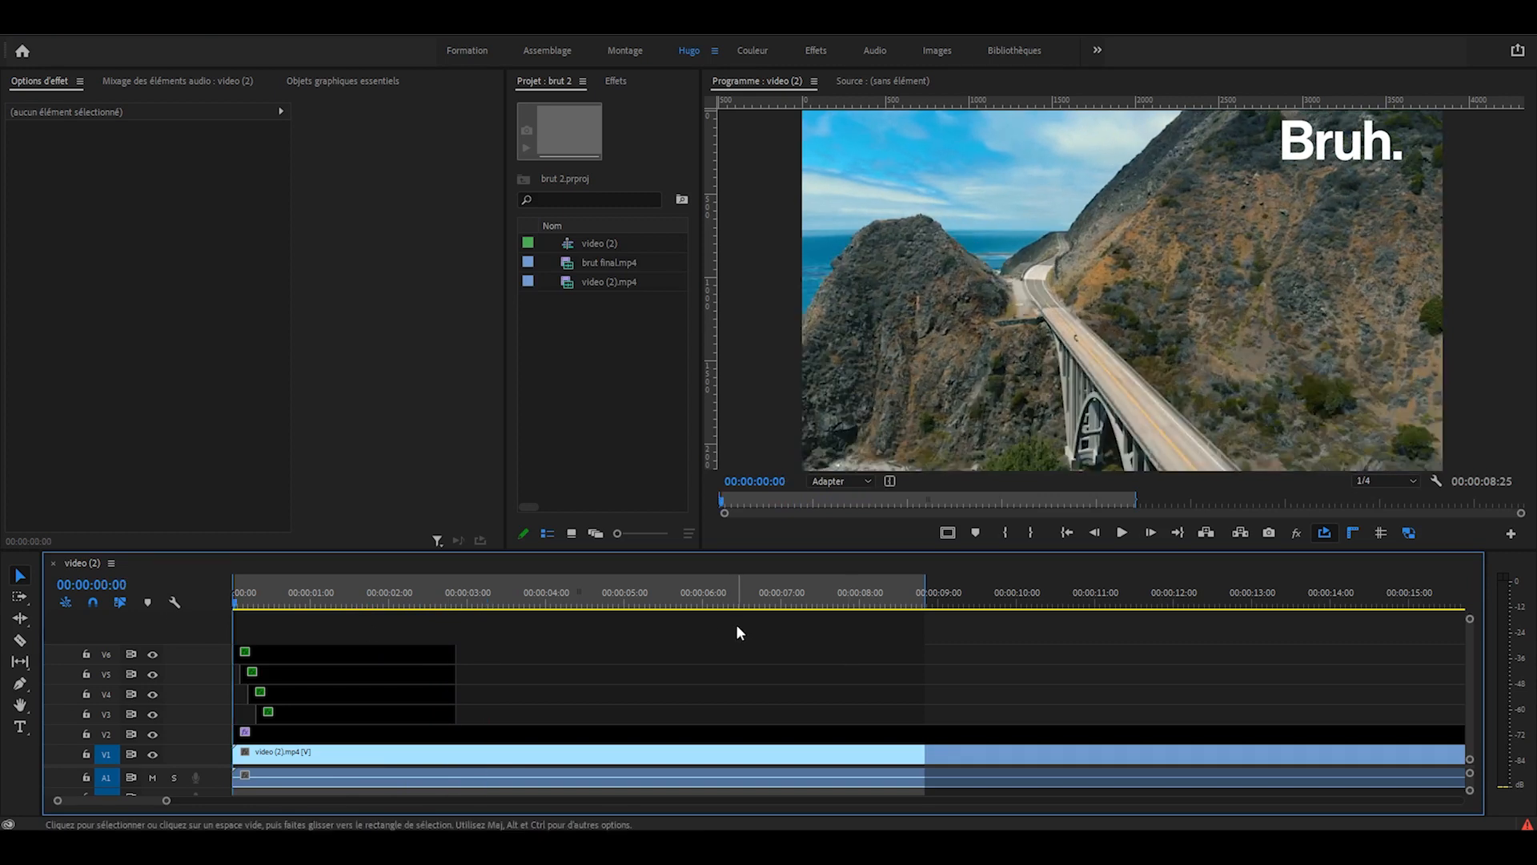
key("space")
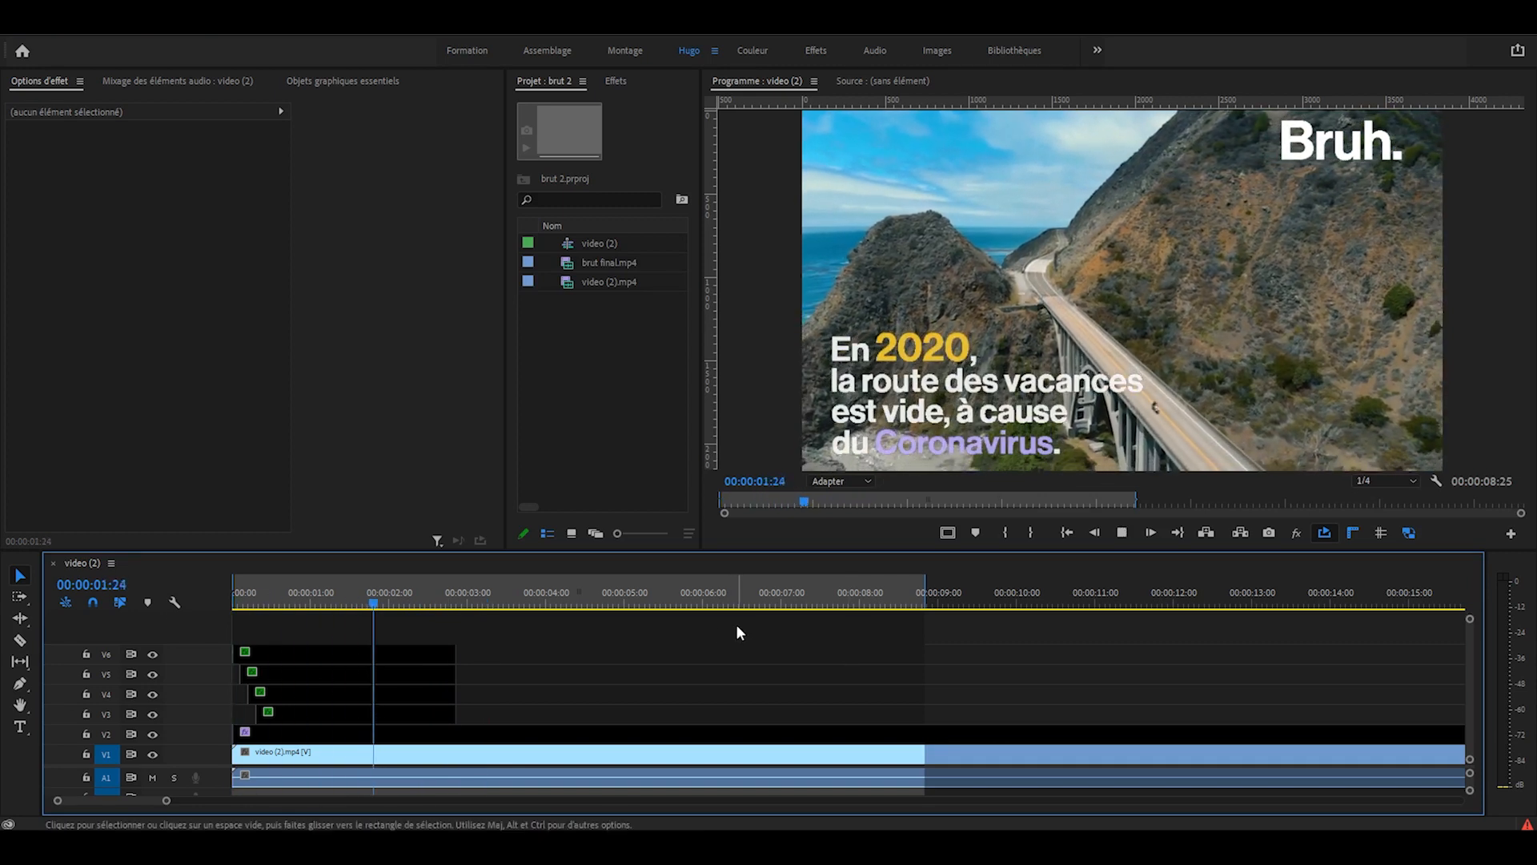
key("space")
left_click(375, 597)
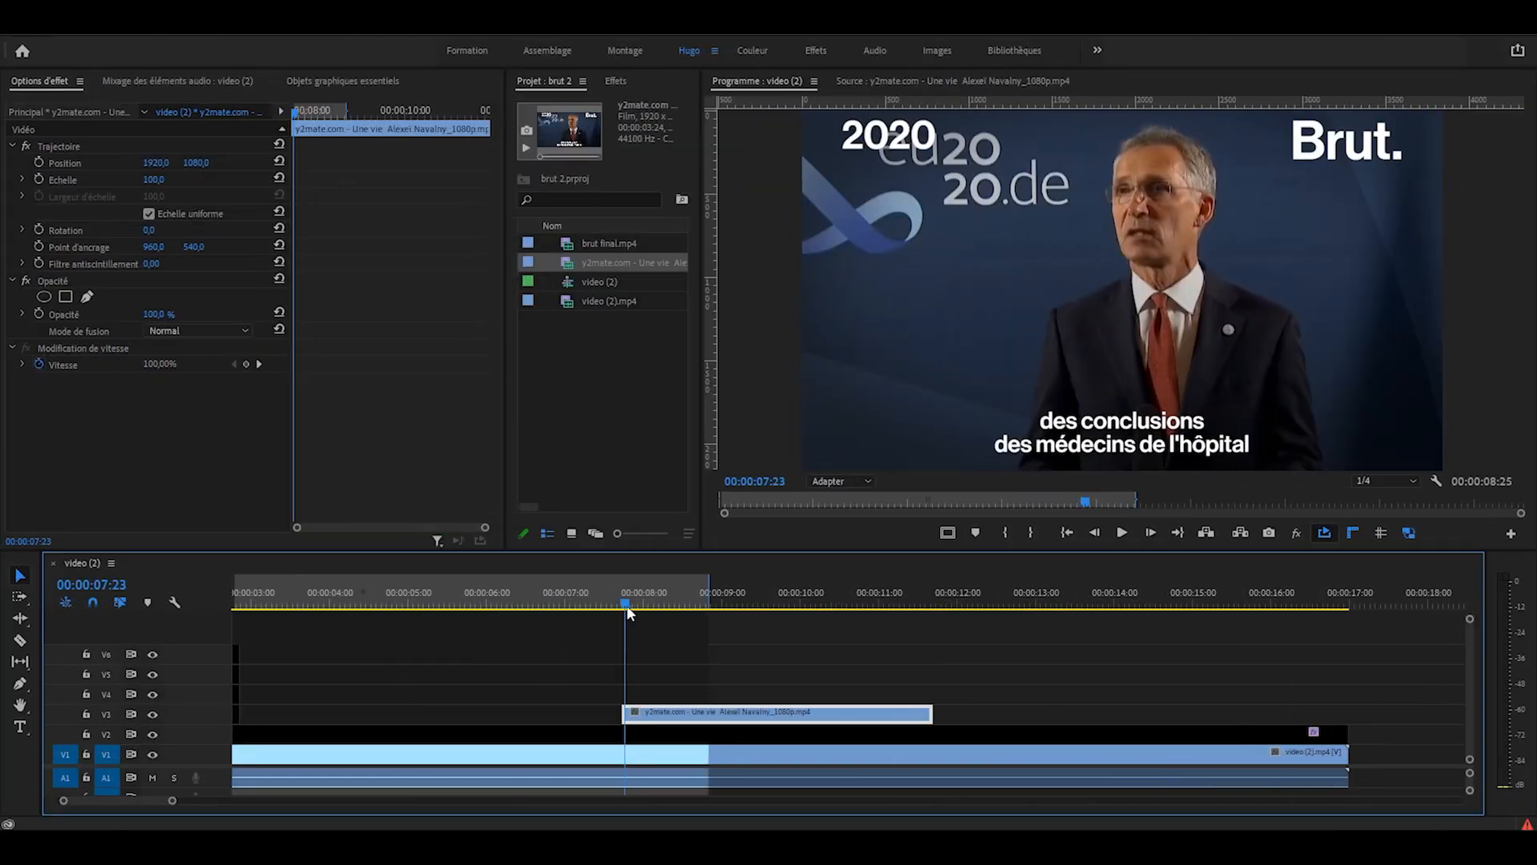
Step: Examine how the name and job-title caption appears in the reference Brut clip around 00:00:08:02
left_click_drag(628, 607, 646, 607)
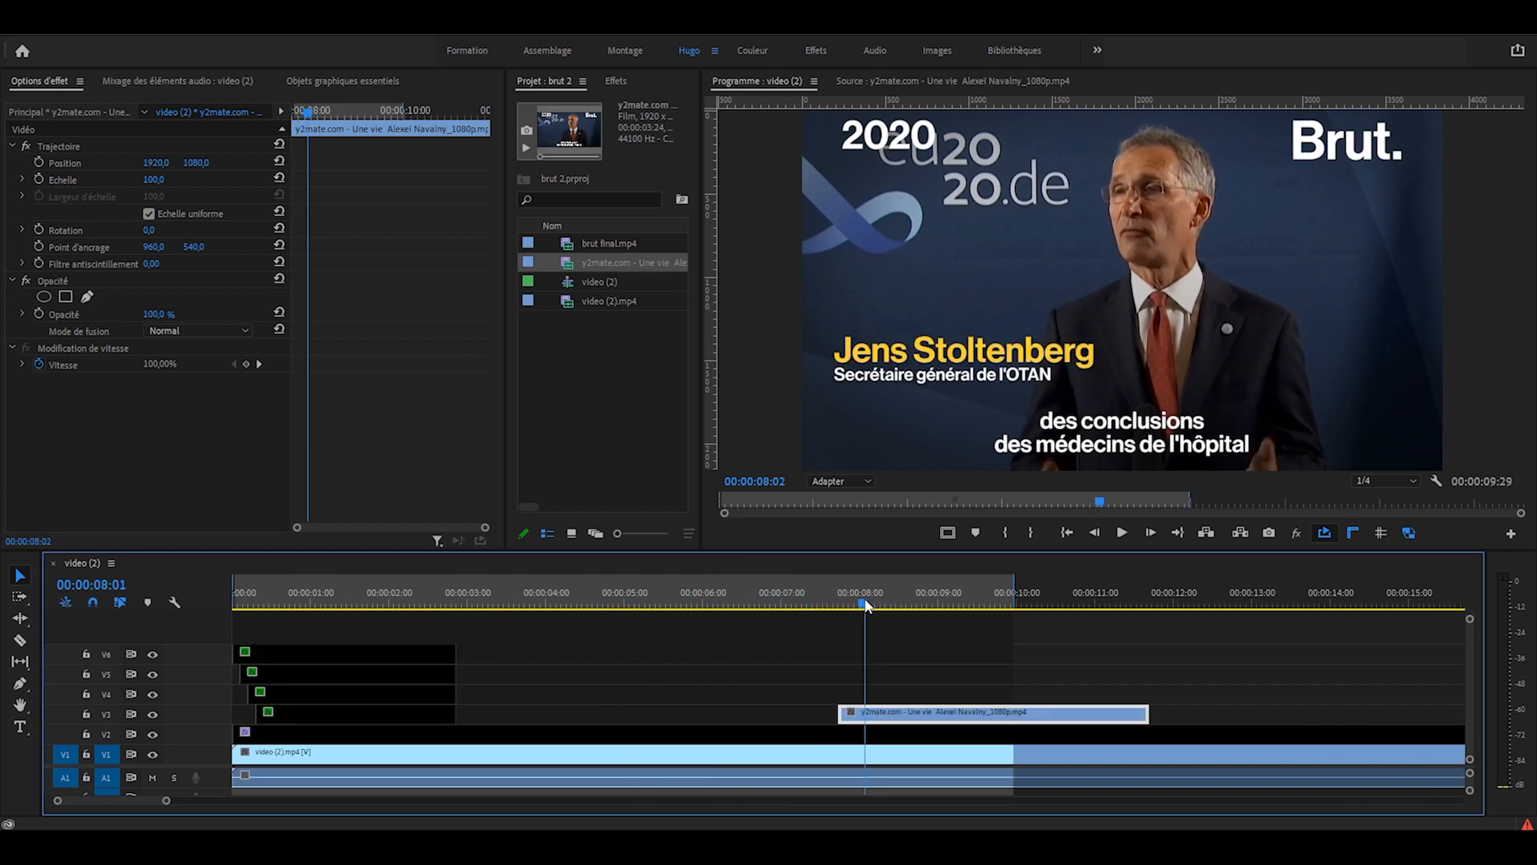
key("space")
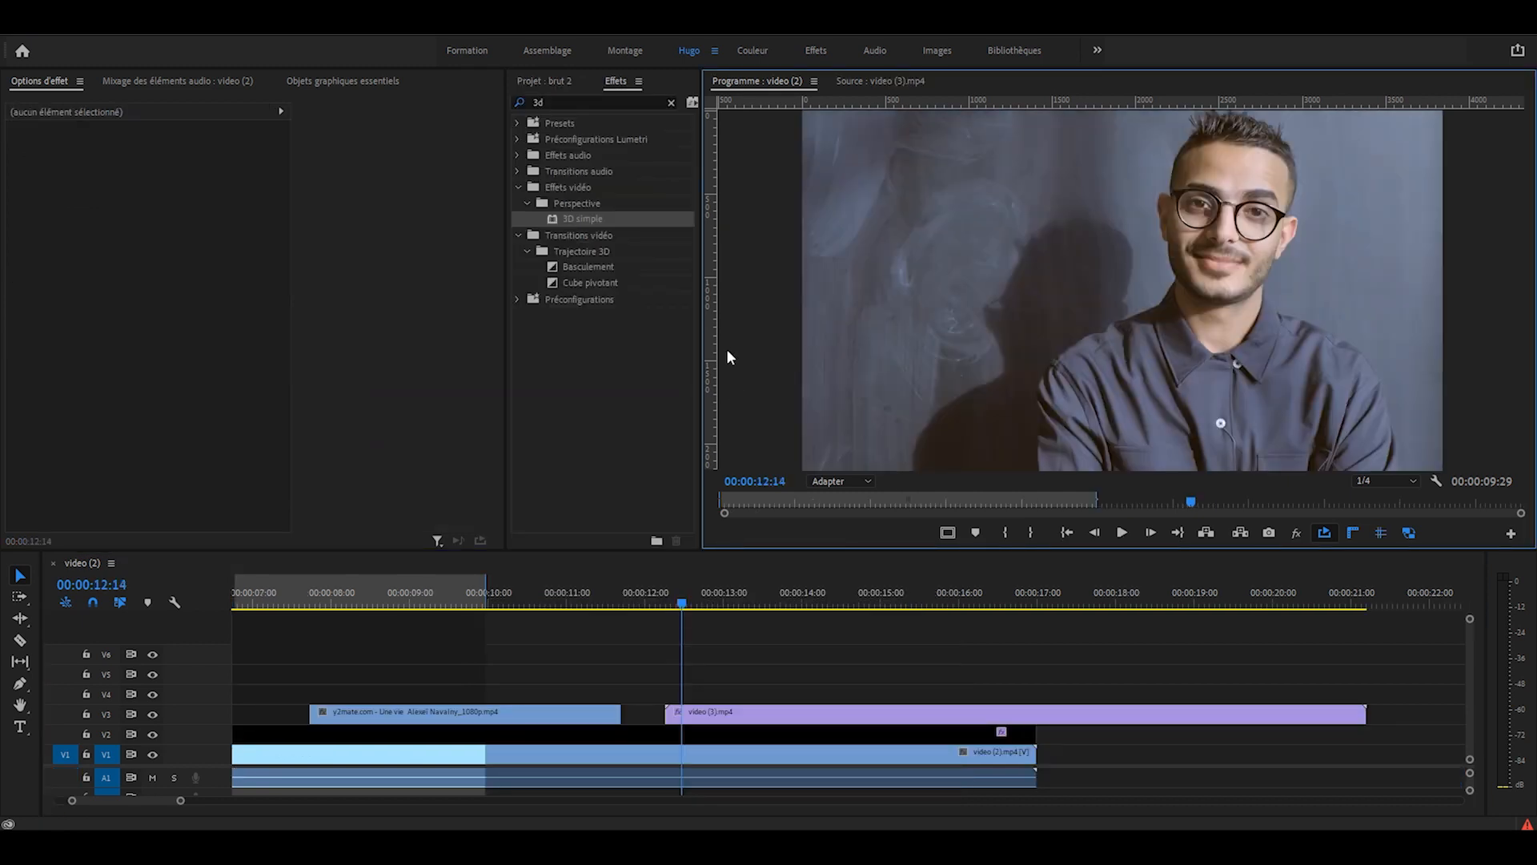
Step: Add a vertical guide at about 185 px and horizontal guides at about 1350 px and at 1512 px
left_click_drag(724, 351, 885, 344)
right_click(885, 343)
left_click(952, 344)
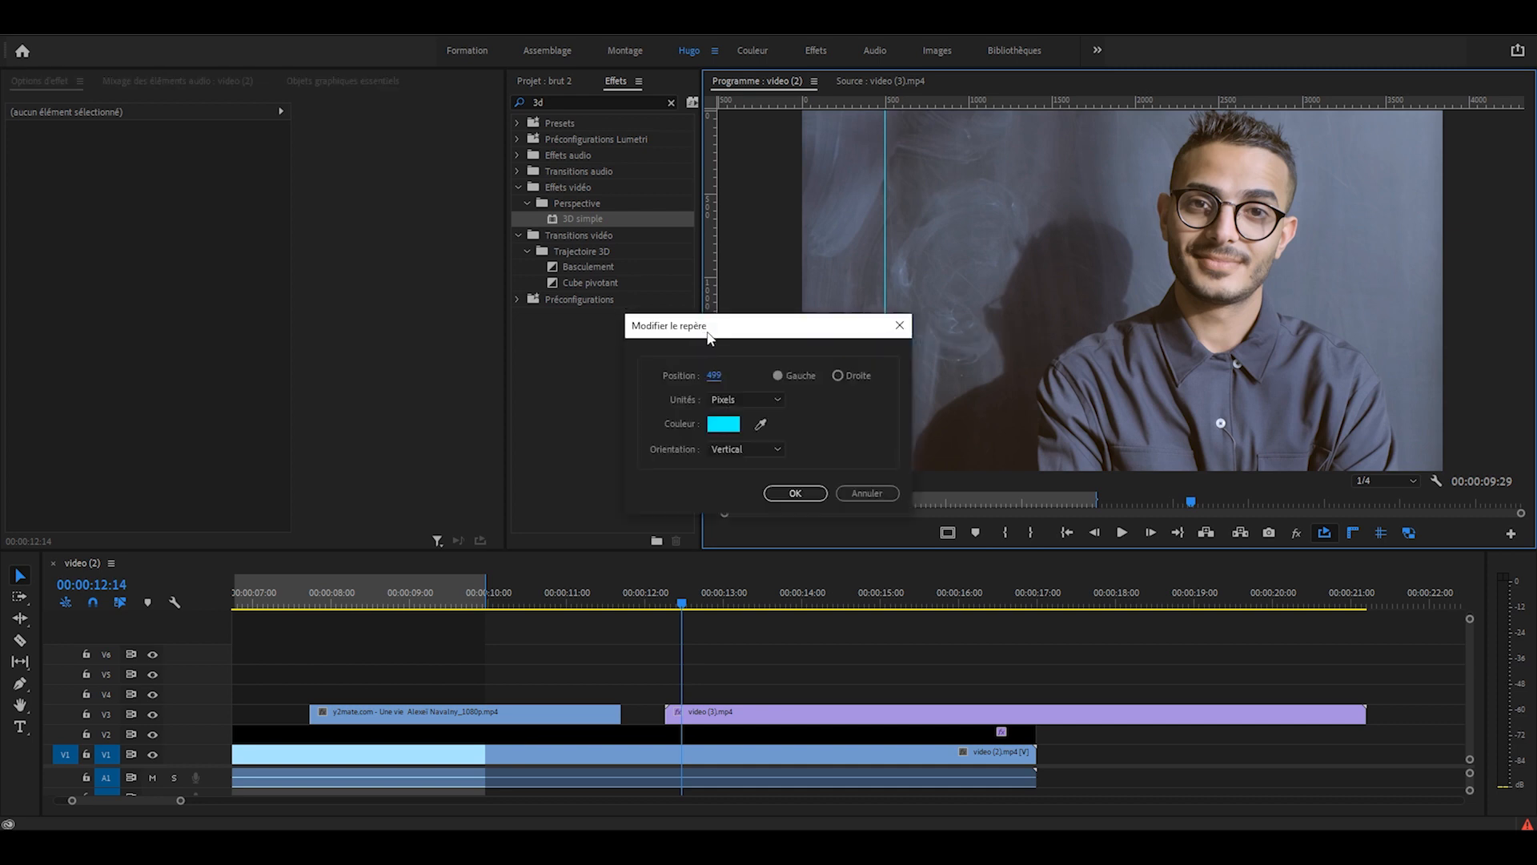
left_click(715, 376)
type("135")
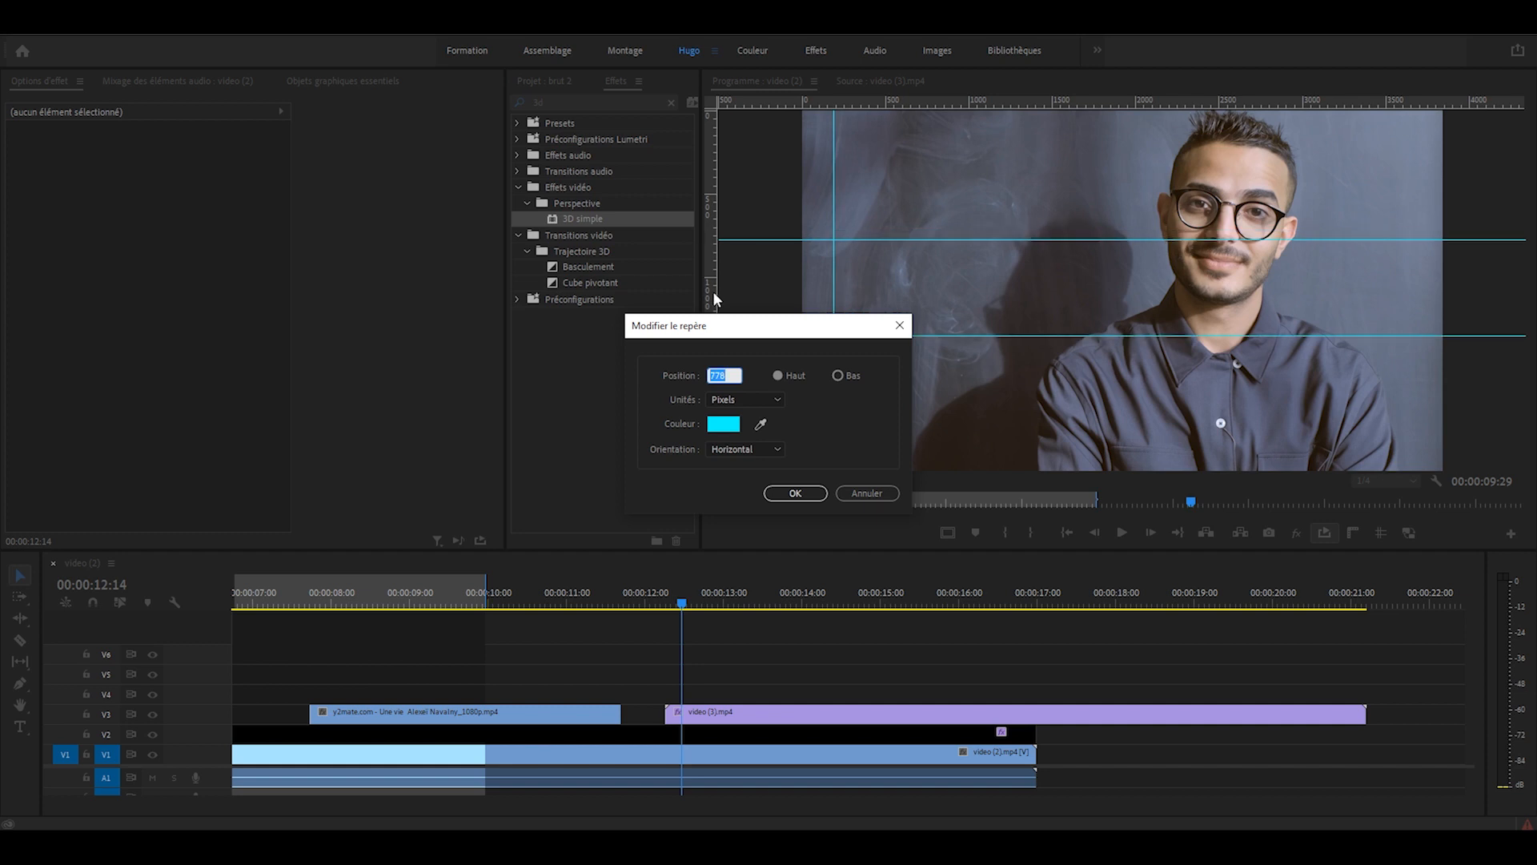
type("1512")
key("Return")
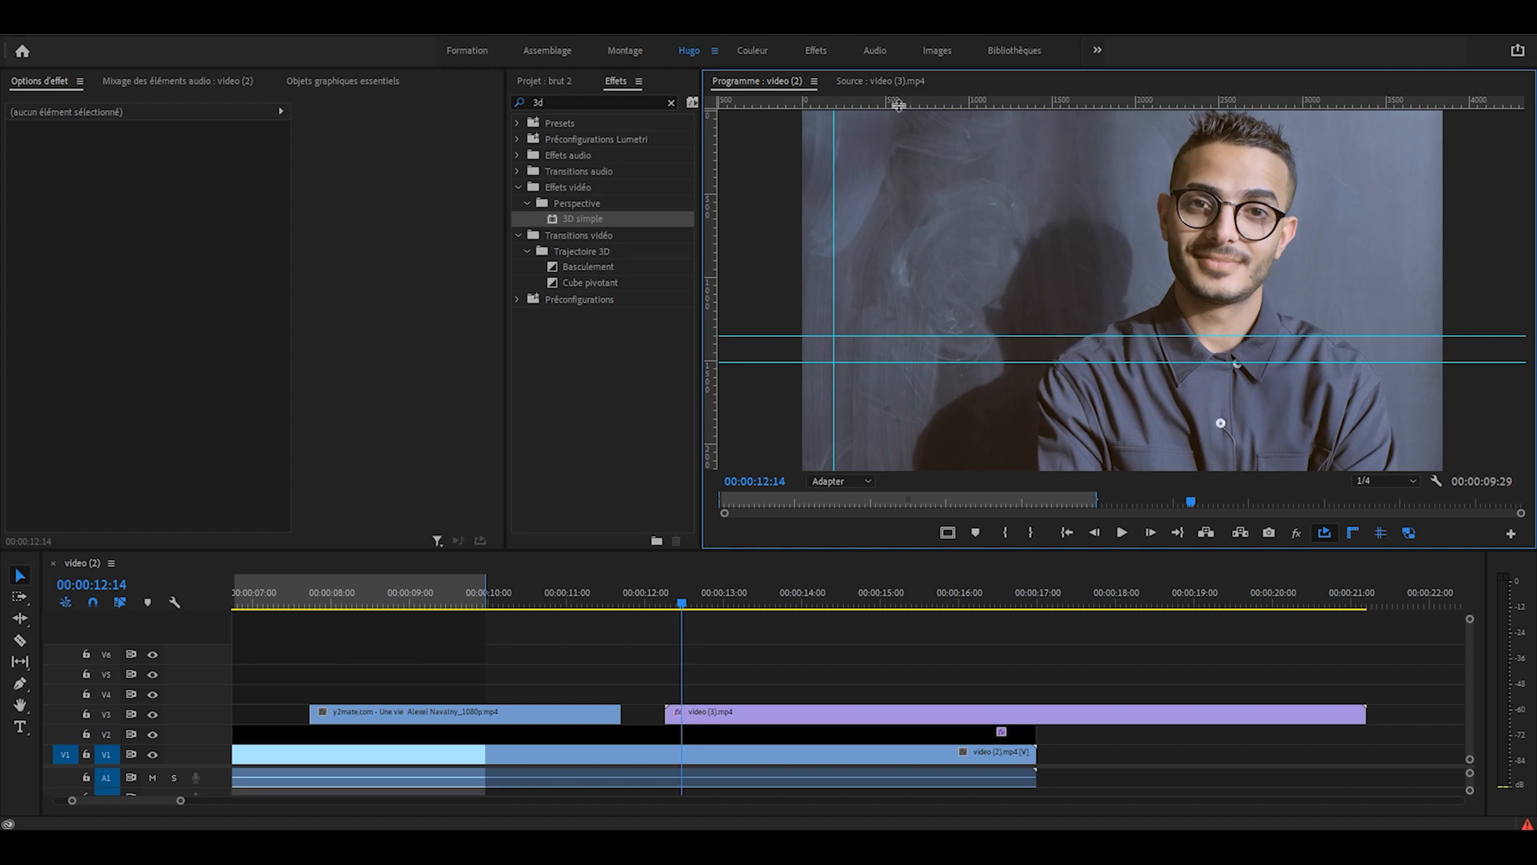
Step: Add two more horizontal guides, at 1540 px and about 1620 px
left_click_drag(898, 105, 913, 150)
right_click(909, 150)
left_click(977, 158)
type("1540")
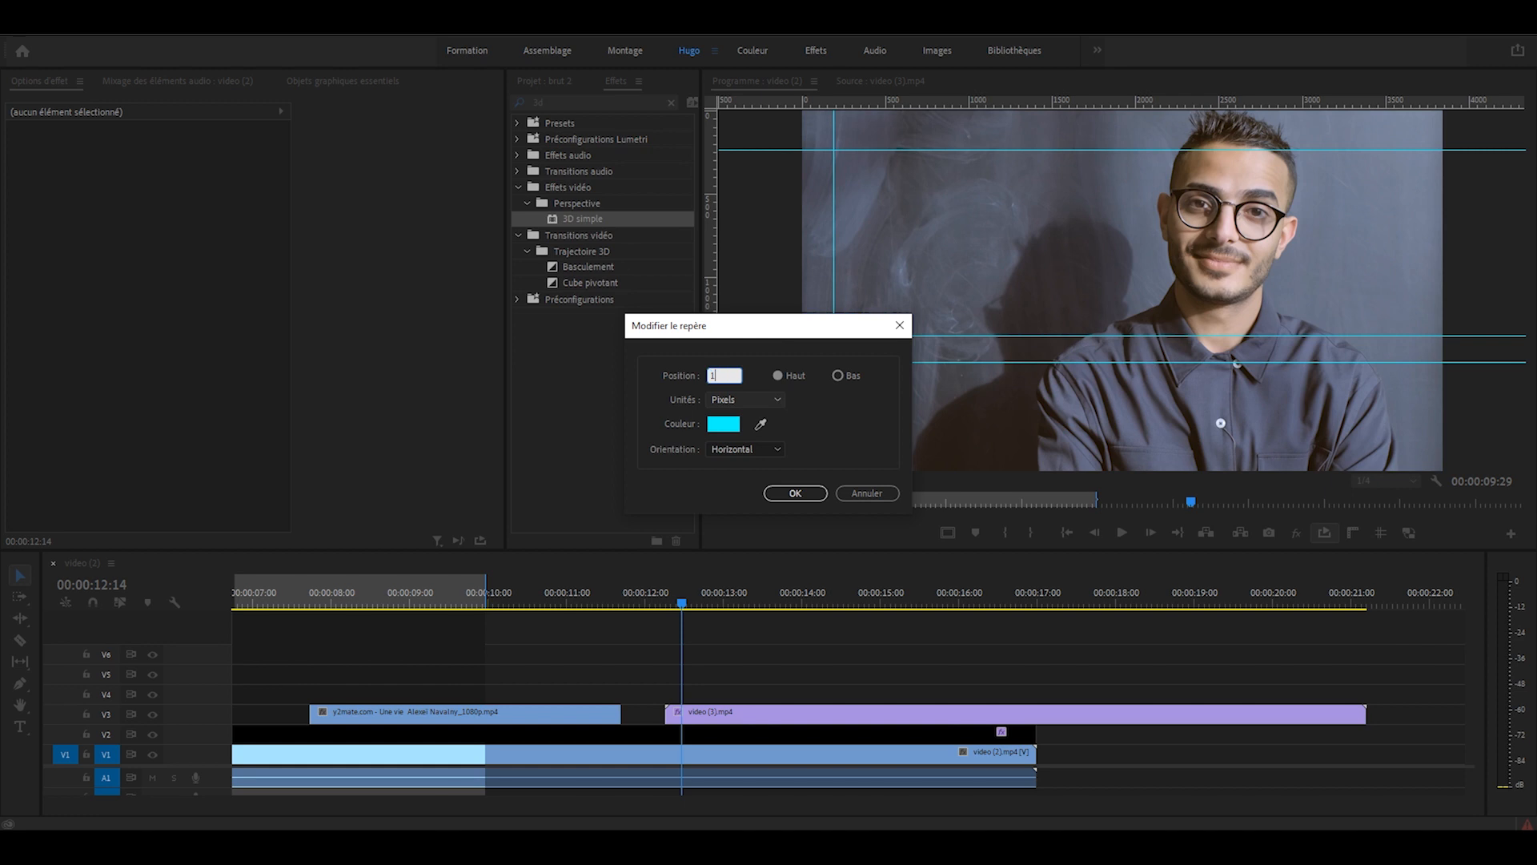
key("Return")
left_click_drag(865, 105, 876, 205)
right_click(876, 205)
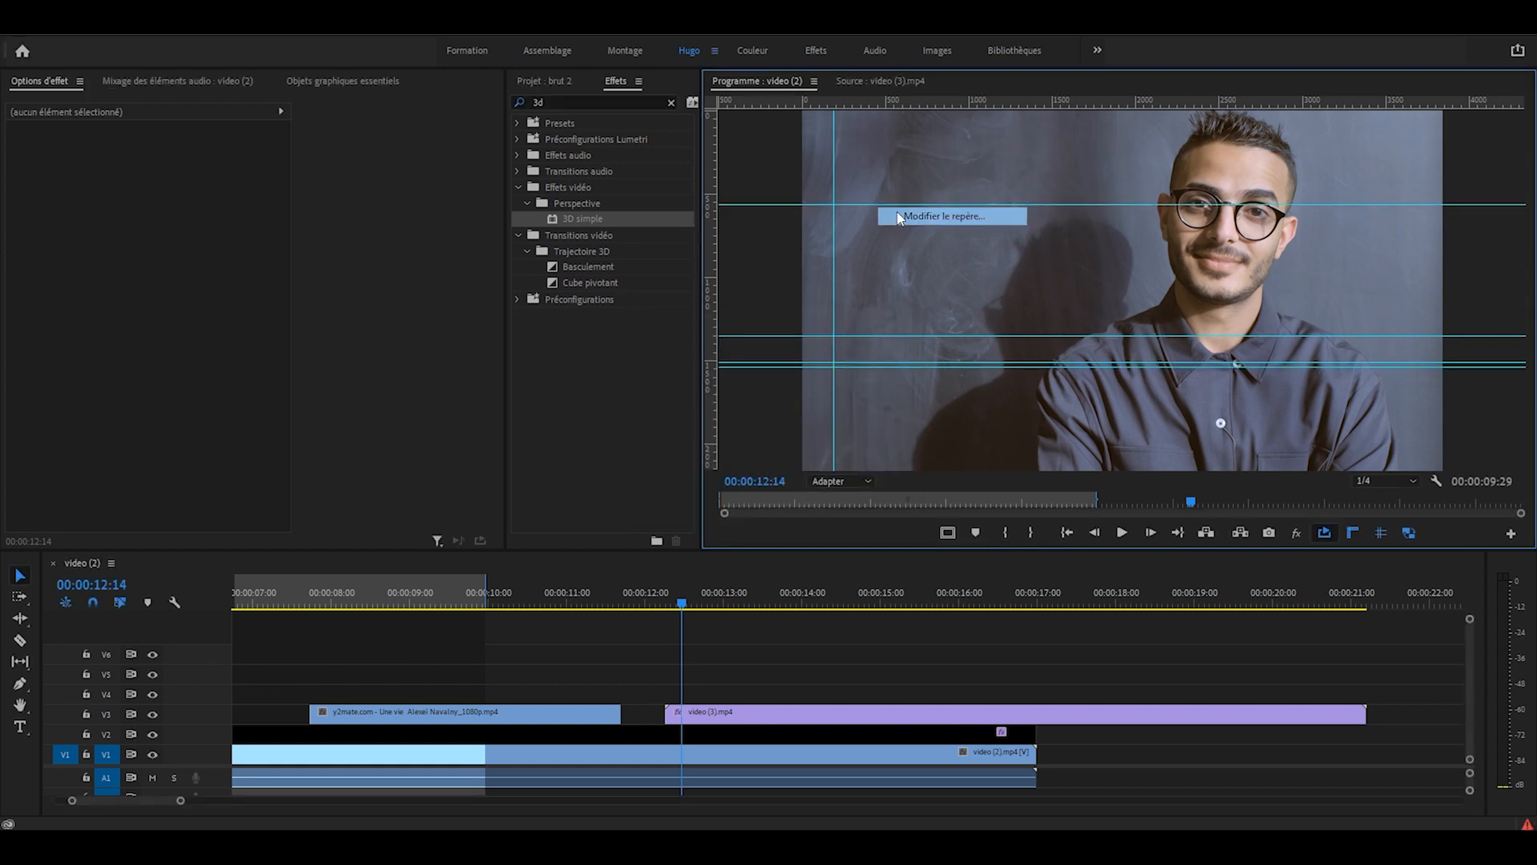
left_click(897, 214)
type("16")
key("Return")
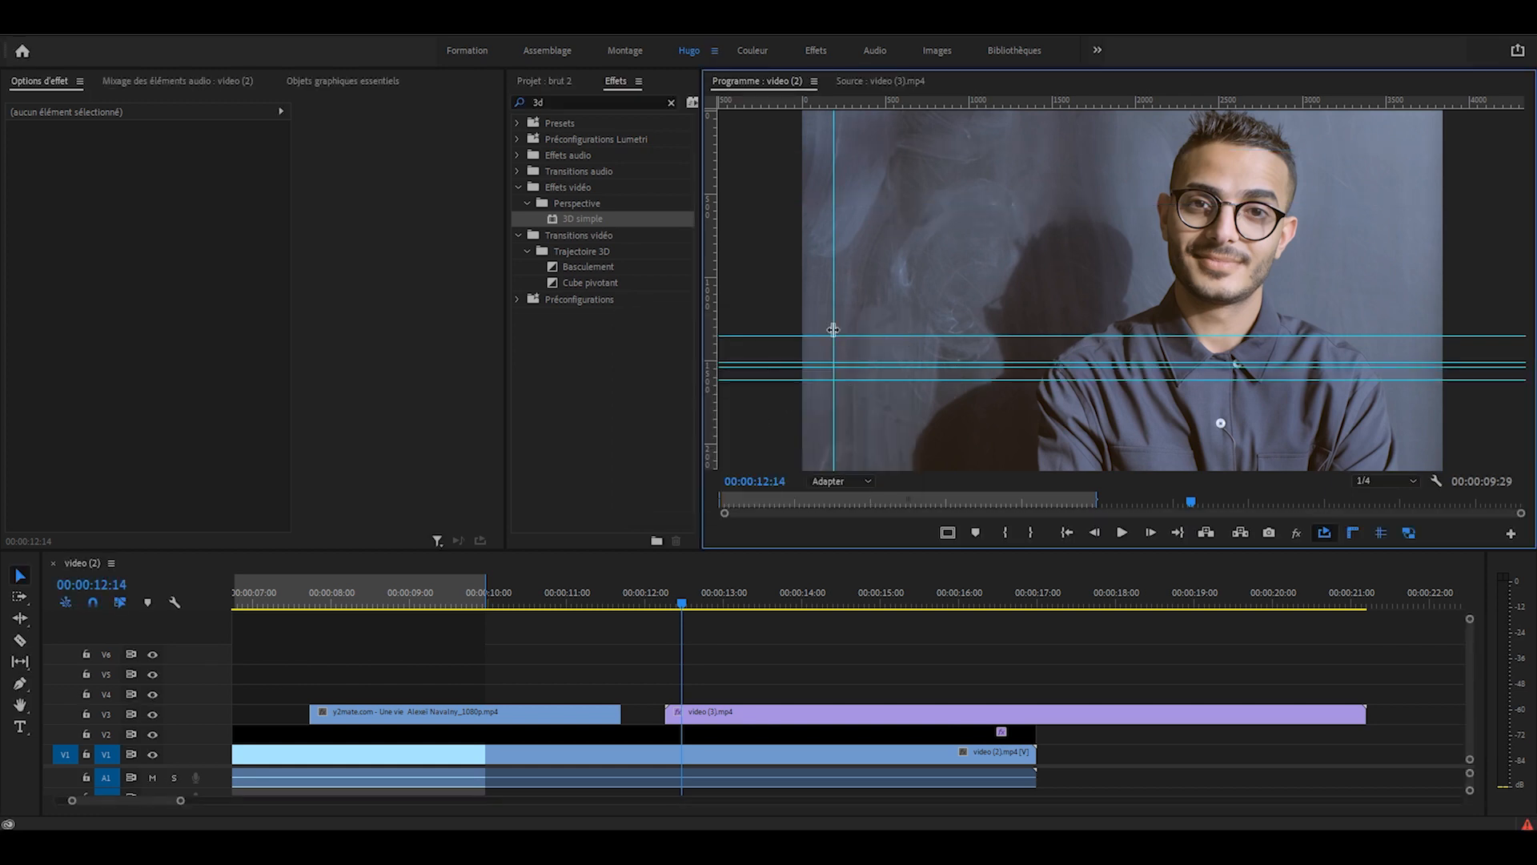
Step: Create a text box reading "Nom et Prénom" near the upper guide at 00:00:12:14, over the portrait footage
left_click(832, 482)
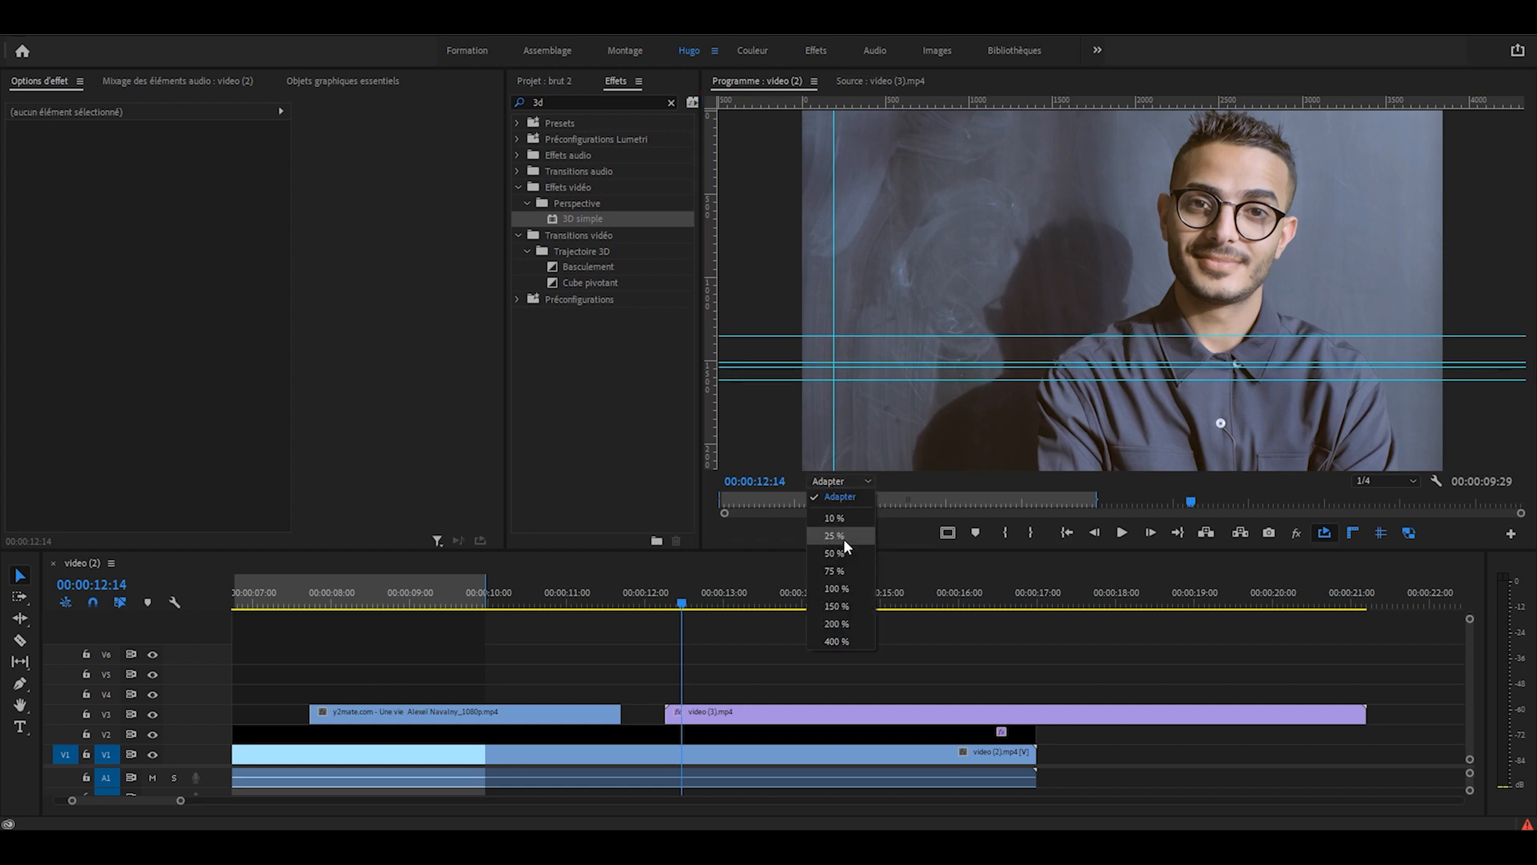
left_click(839, 553)
key("t")
left_click_drag(744, 248, 1284, 334)
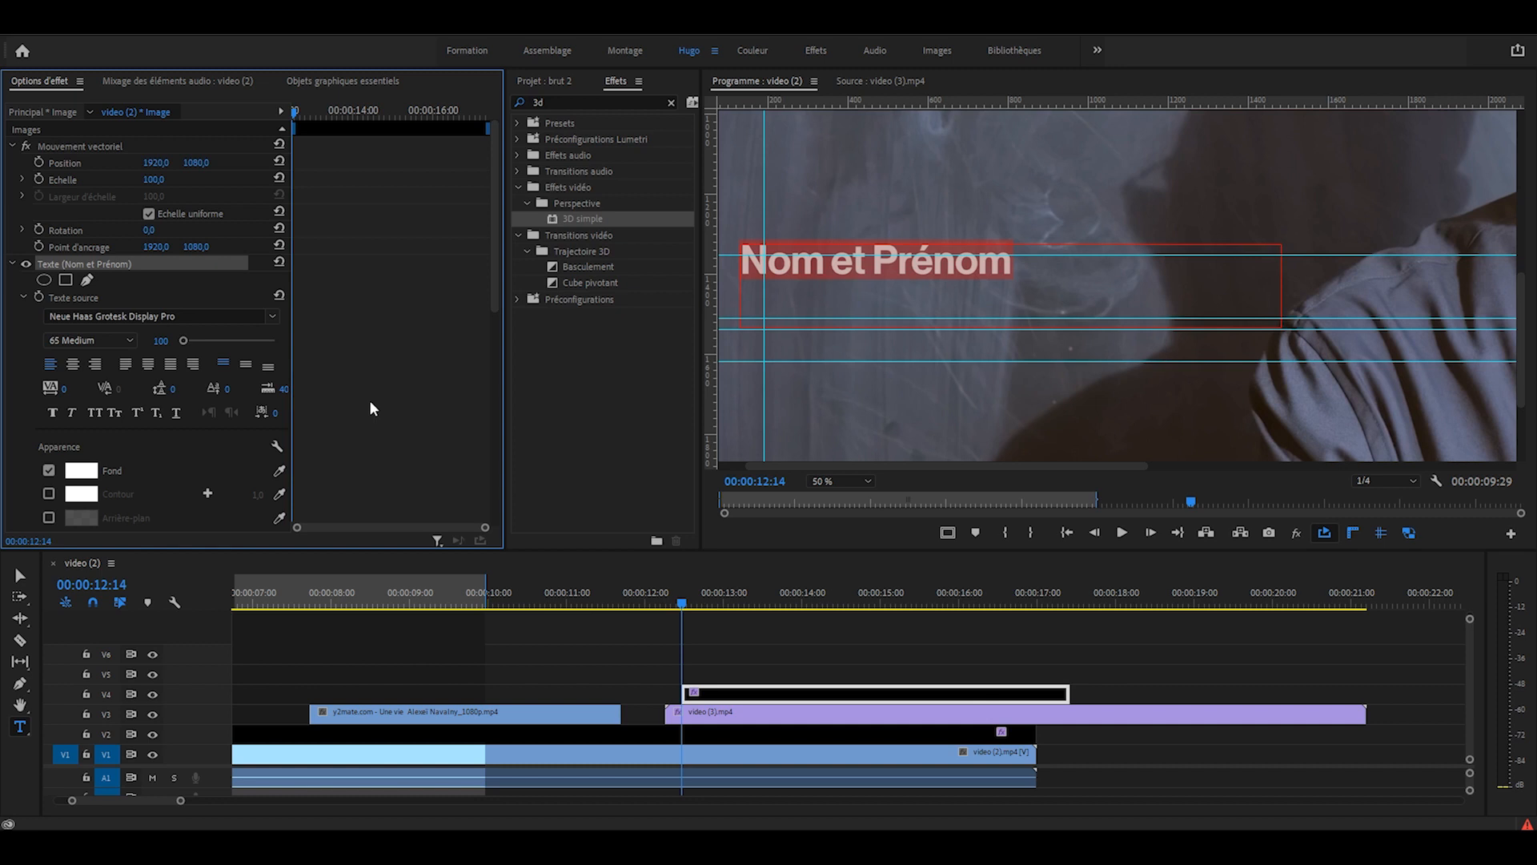
Step: Set the "Nom et Prénom" text to size 211 with tracking -3 and align it to the vertical and uppermost horizontal guides
left_click(159, 341)
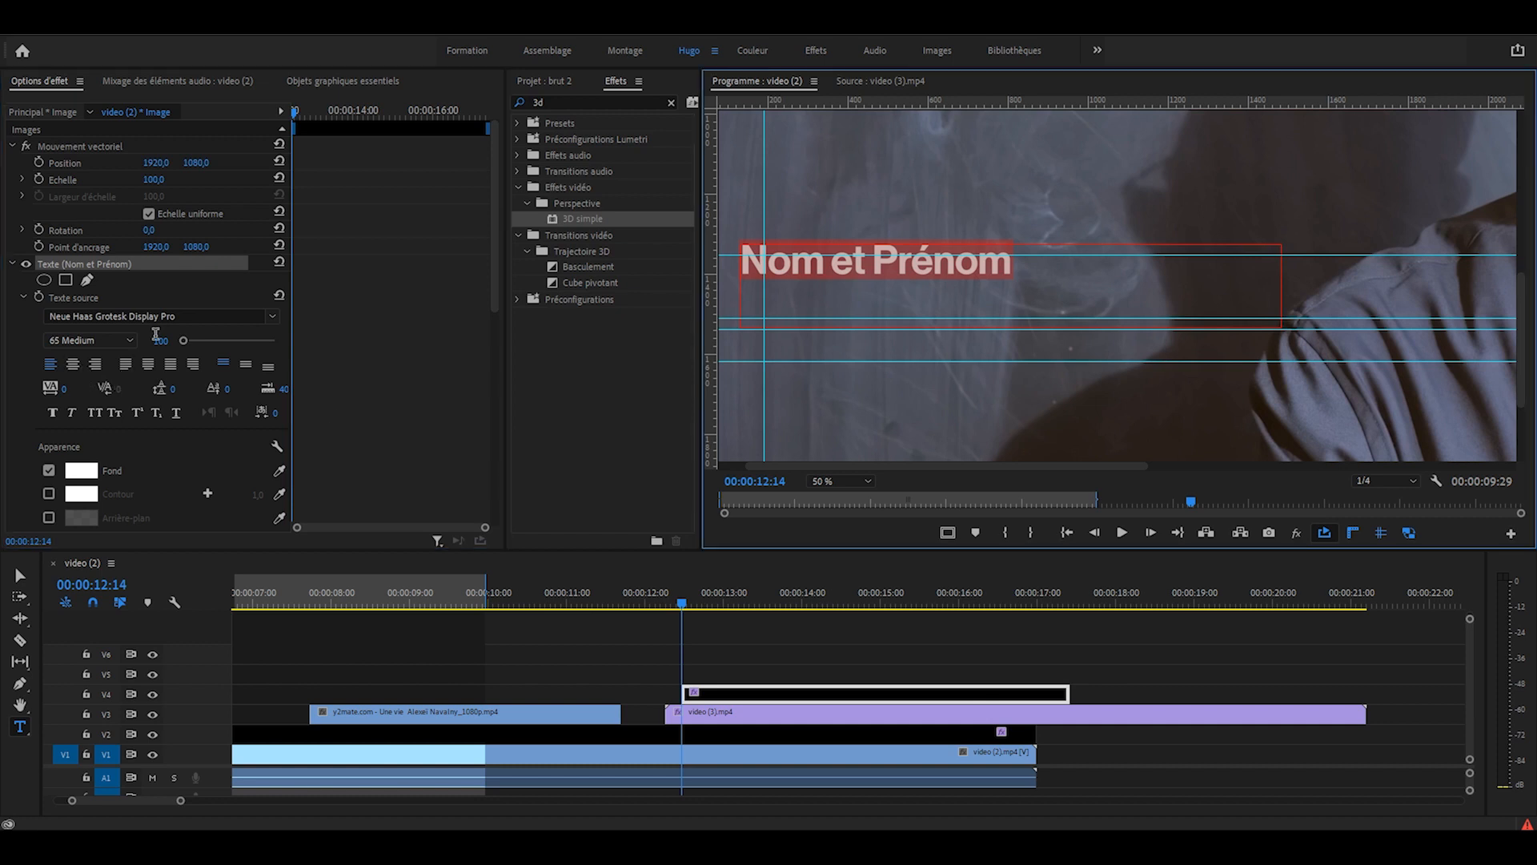
type("211")
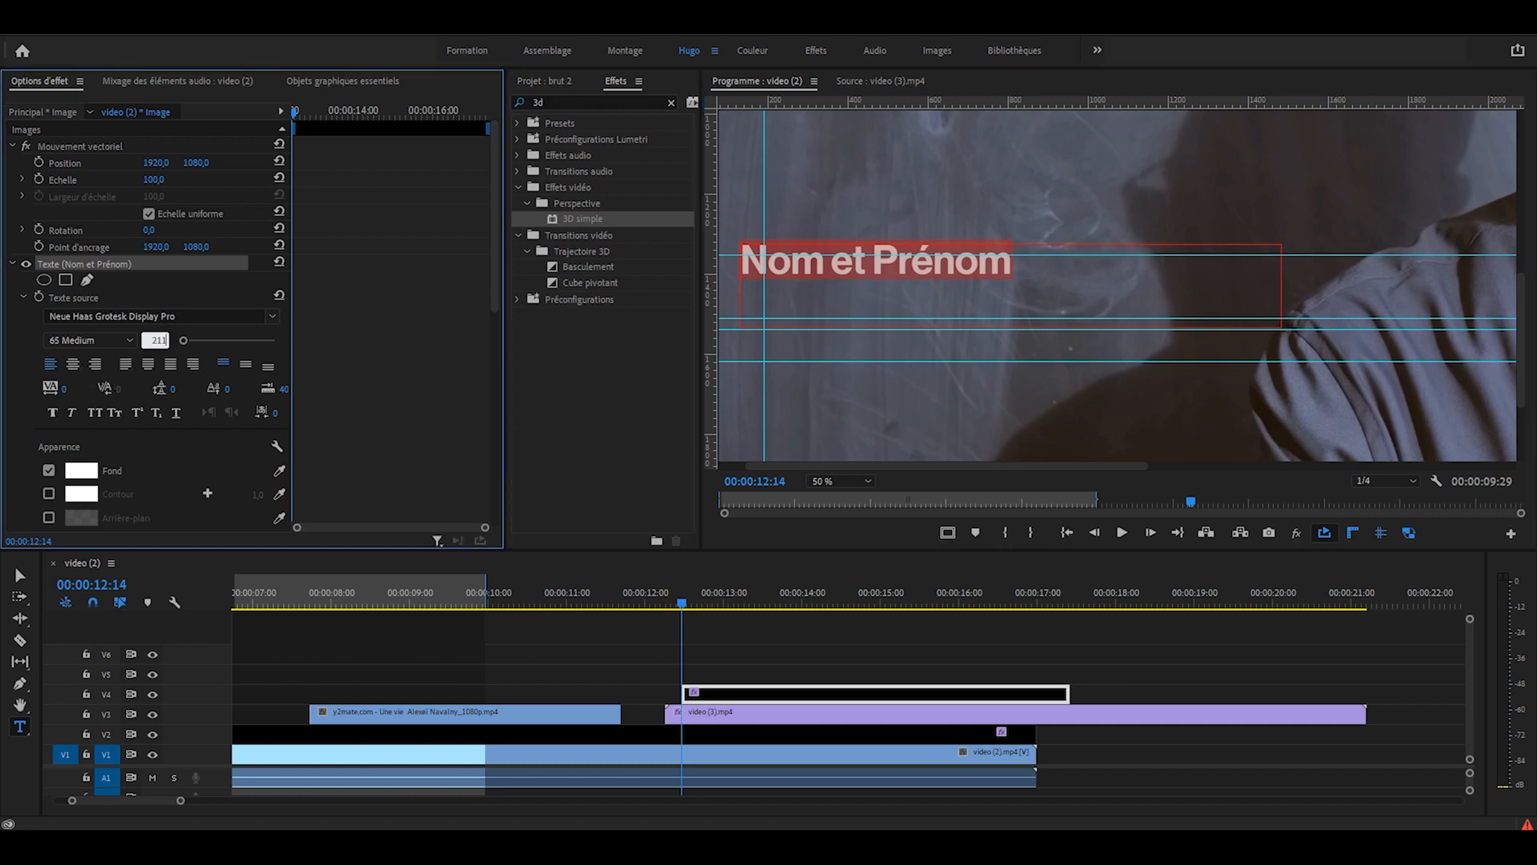
key("Tab")
type("-")
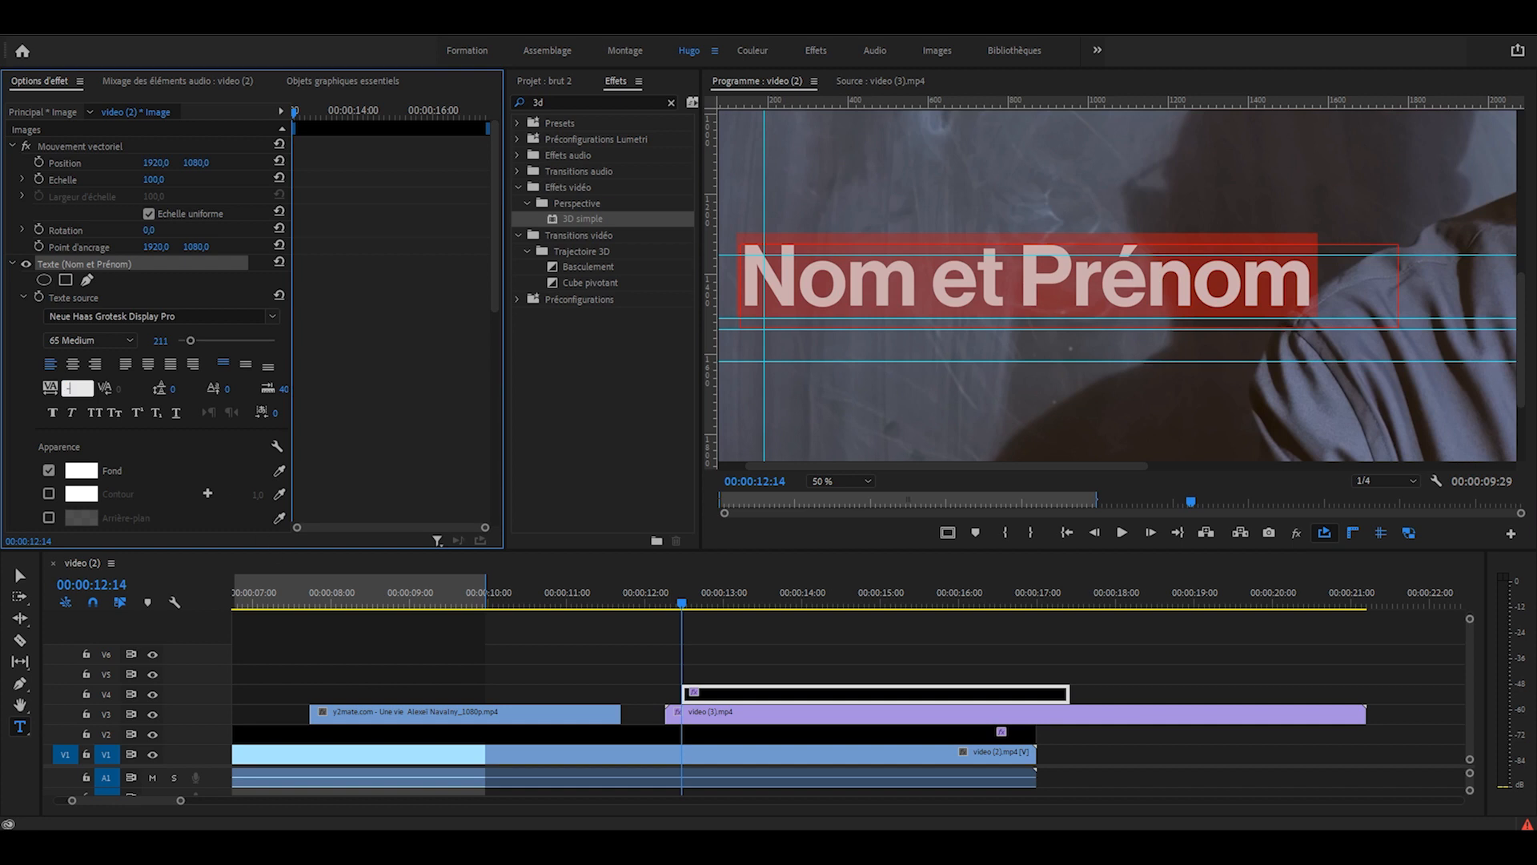
type("3")
left_click(16, 572)
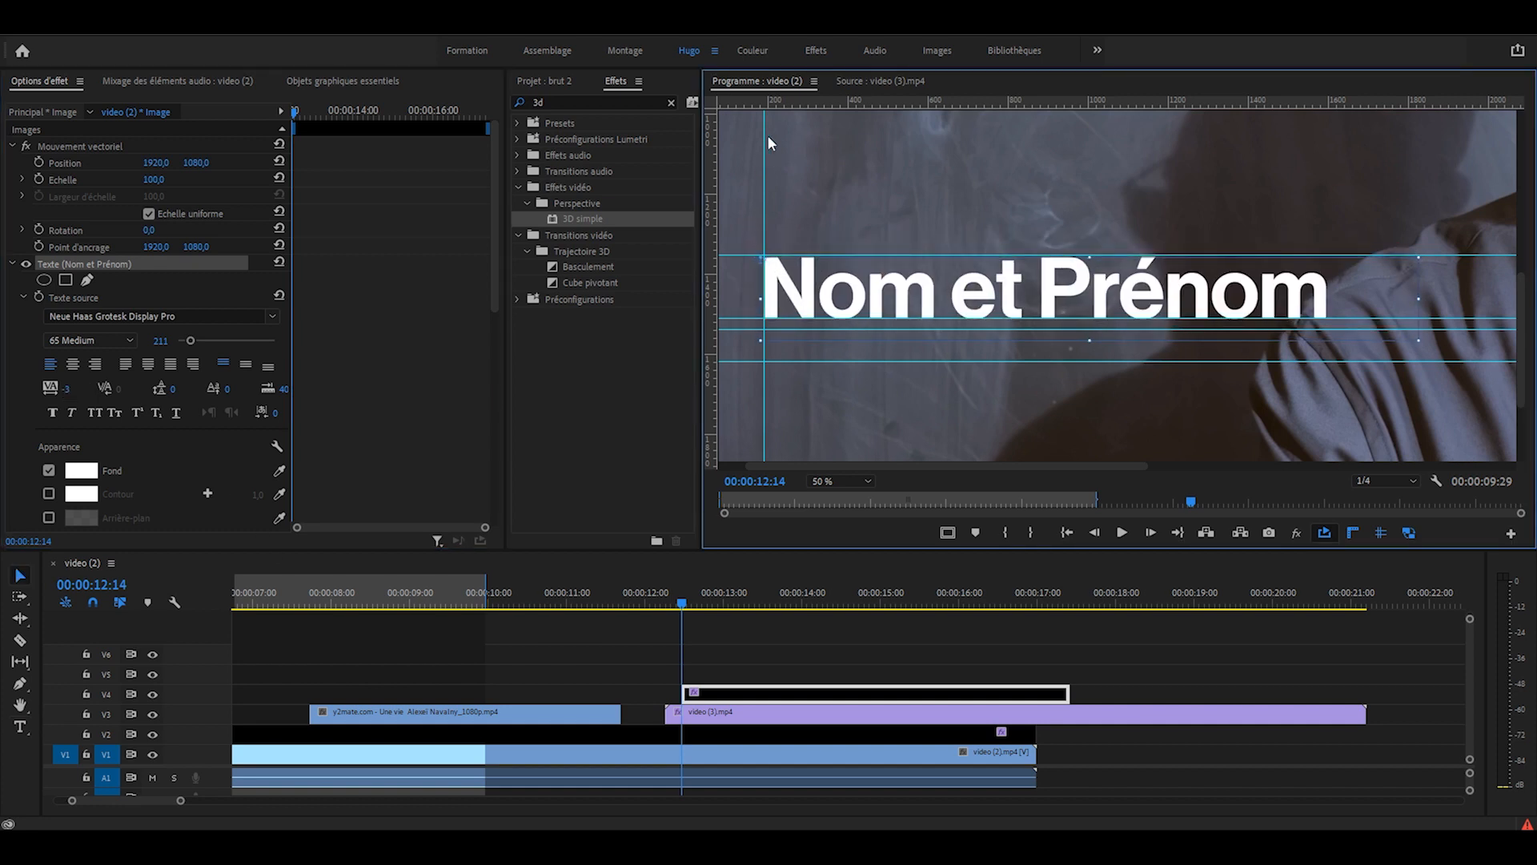
Step: Fill the "Nom et Prénom" text with yellow and create a text box reading "Responsable" beneath it
double_click(810, 320)
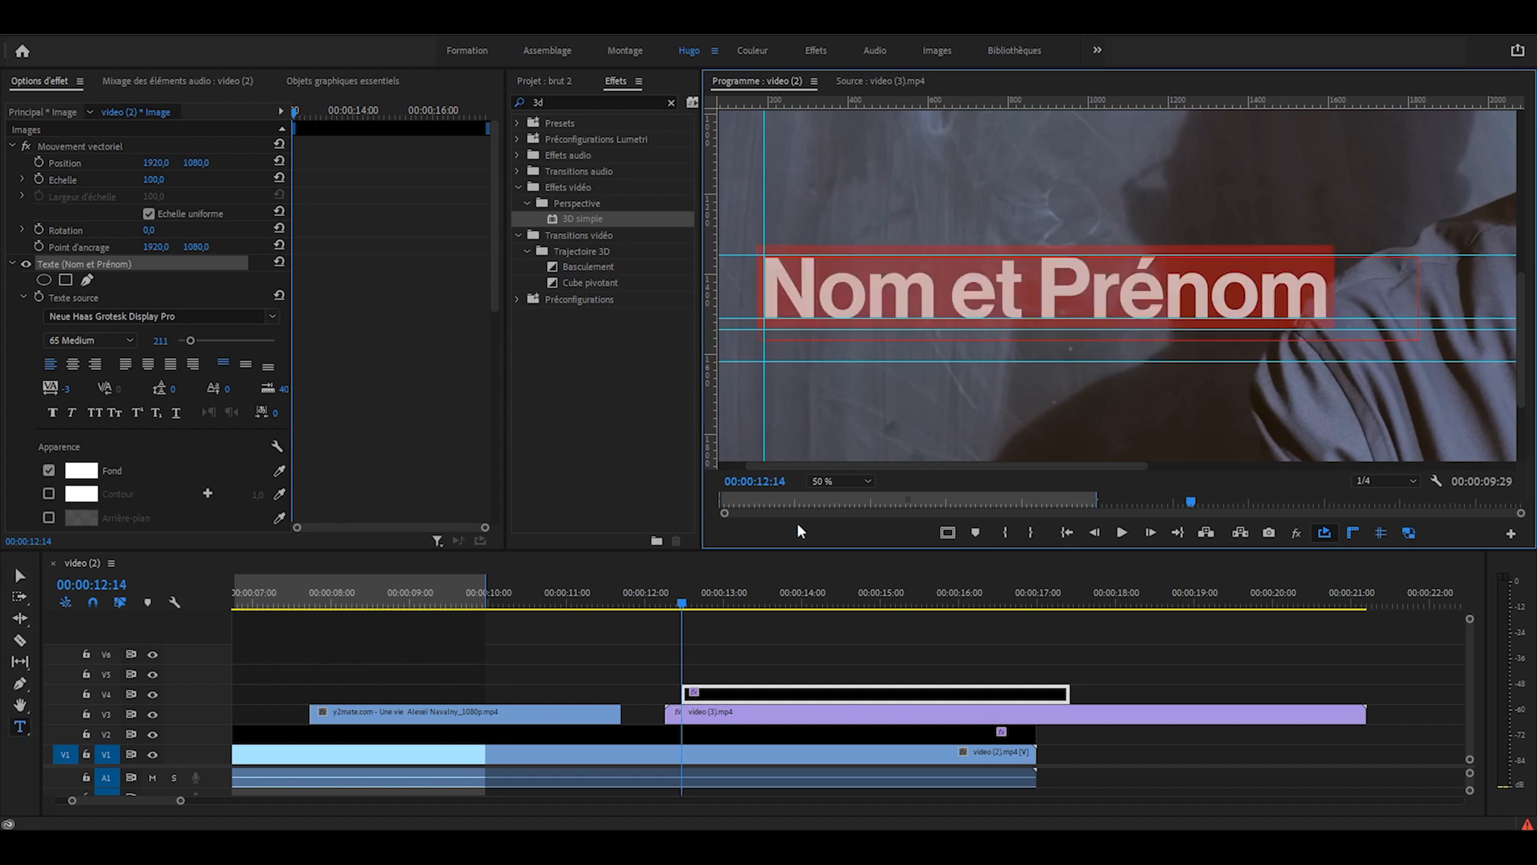
left_click(80, 478)
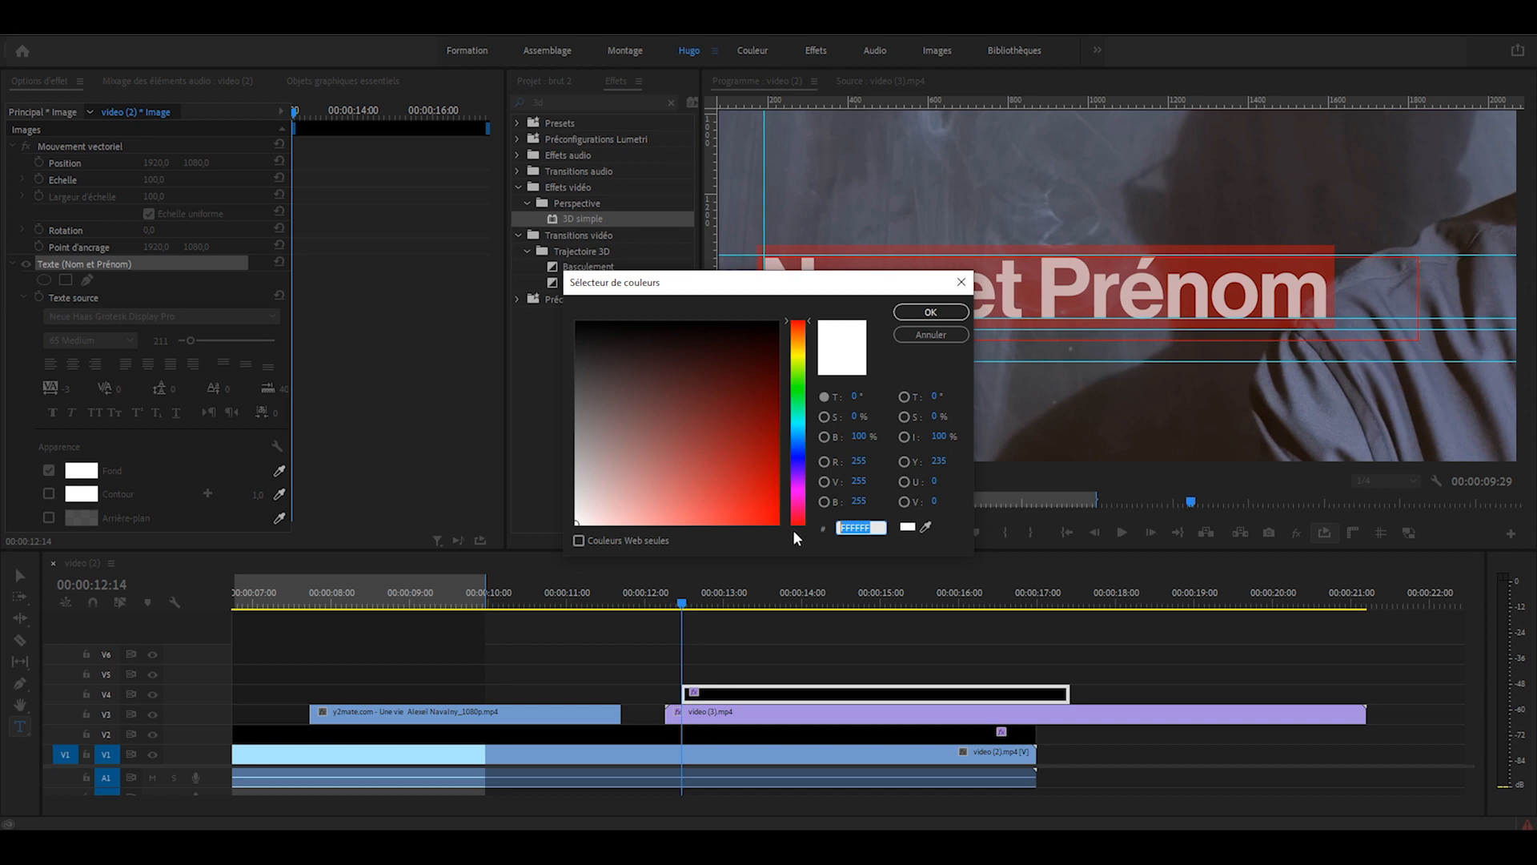
left_click_drag(746, 325, 1408, 367)
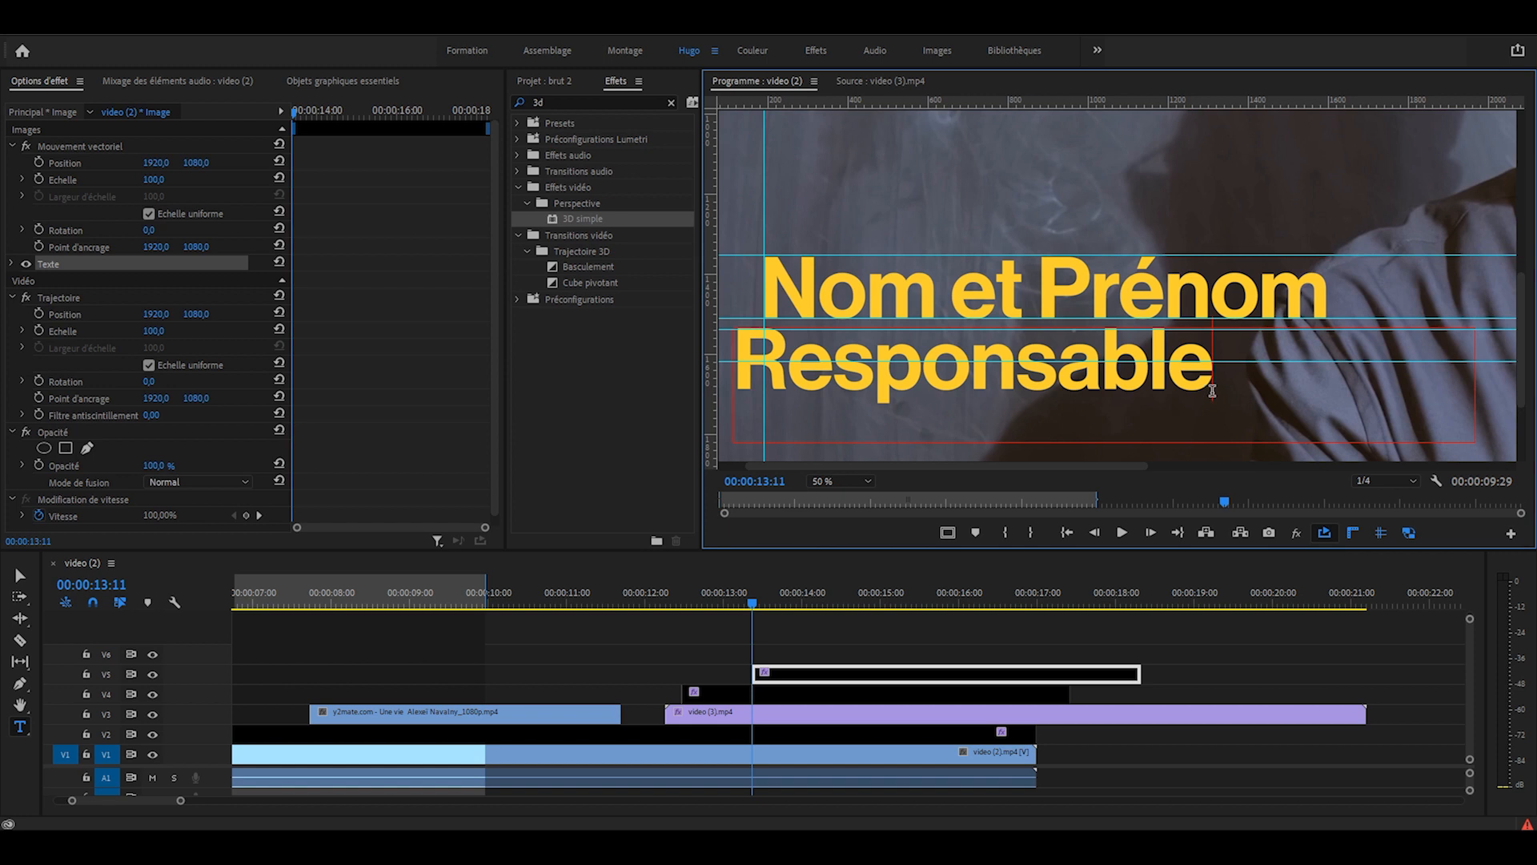
Step: Give the "Responsable" text a white fill, size 106 and tracking -4
double_click(737, 400)
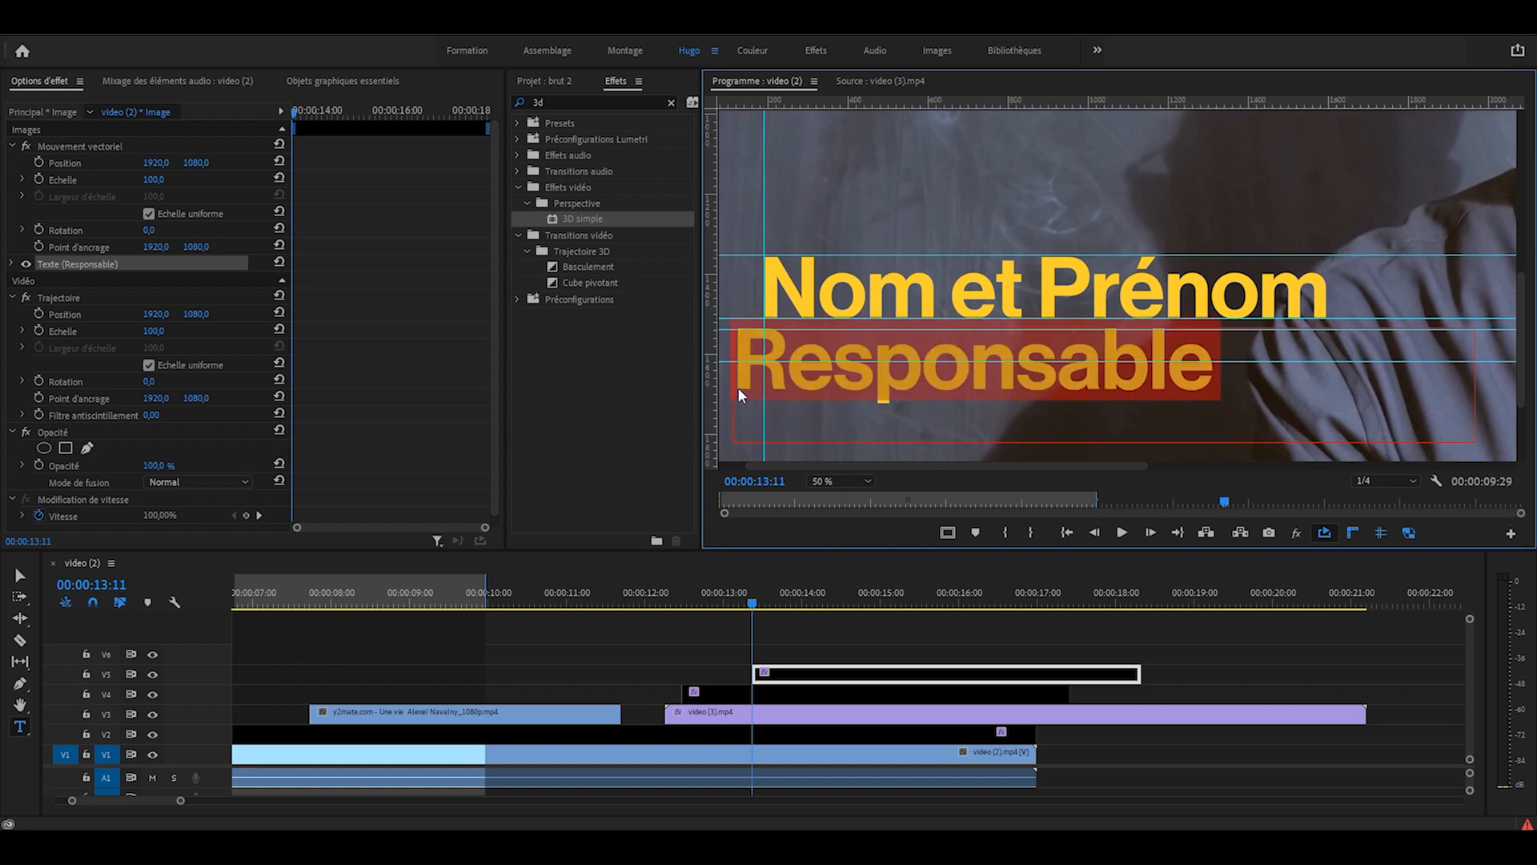
left_click(13, 264)
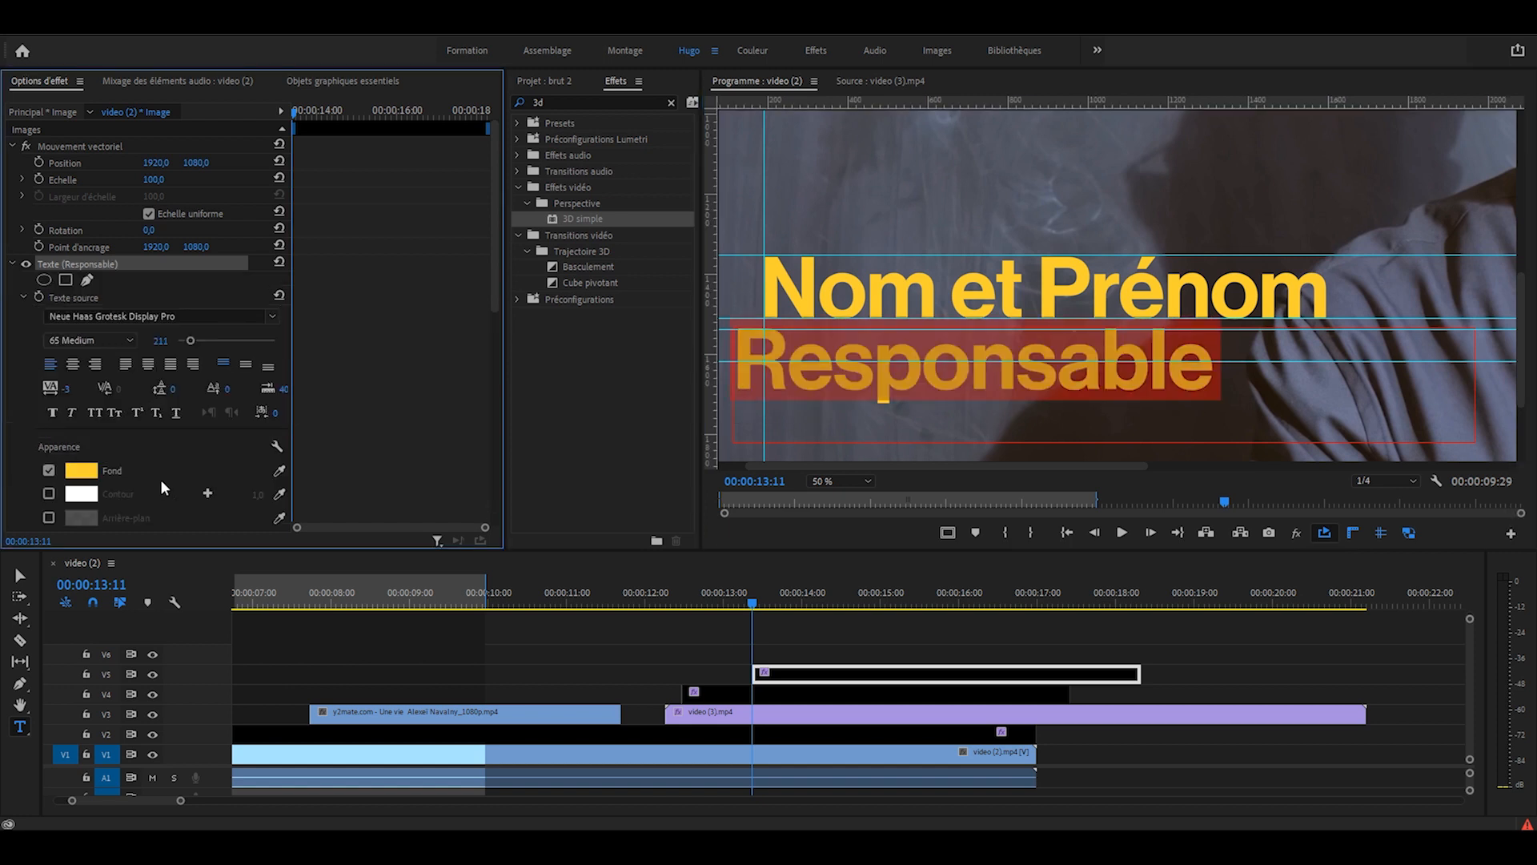
left_click(280, 471)
left_click(154, 317)
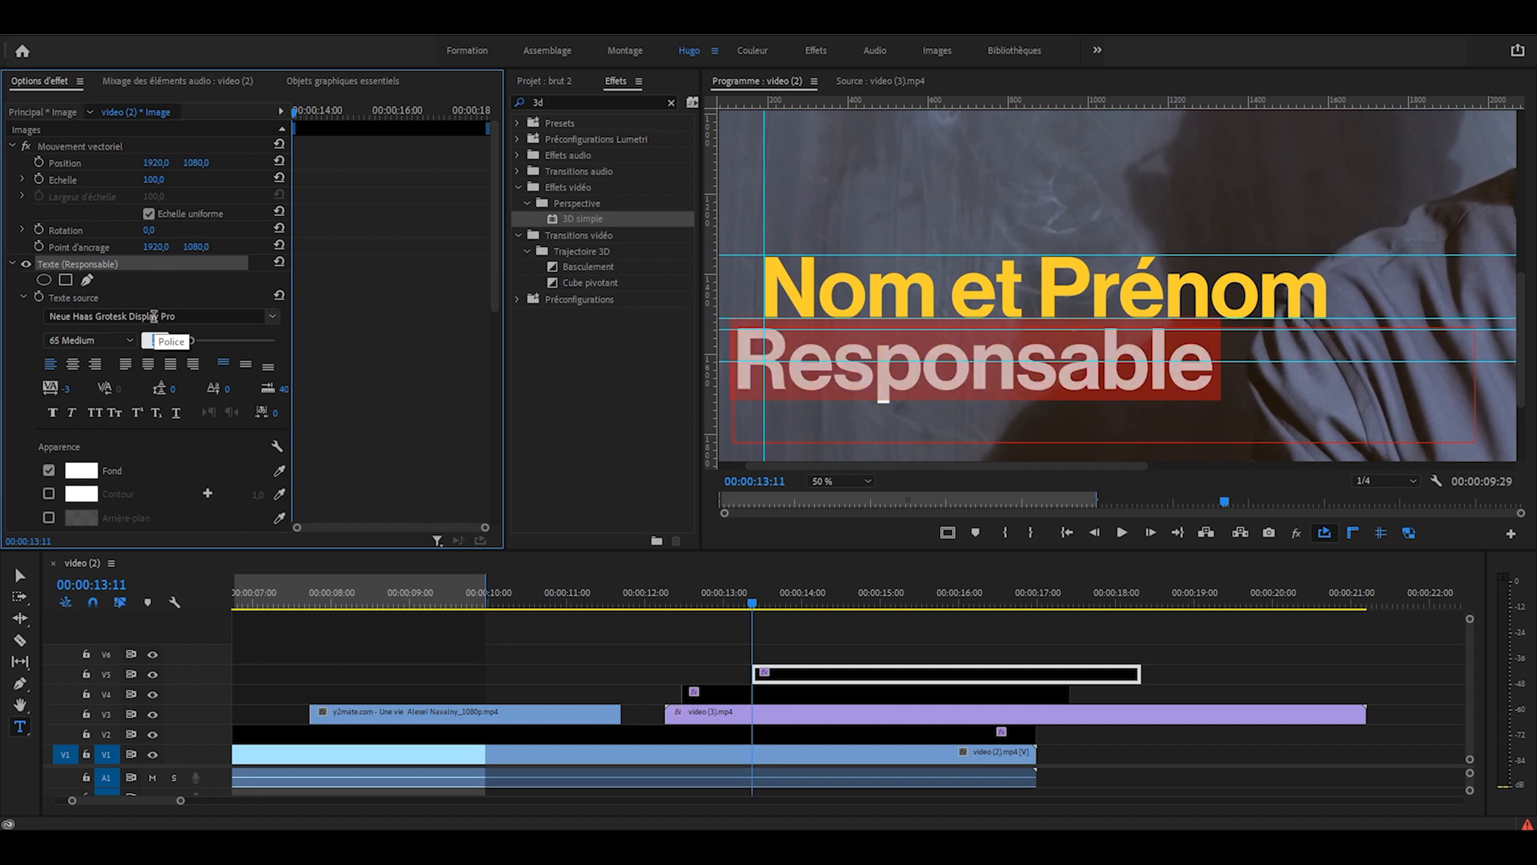
type("106")
key("Return")
left_click(64, 389)
type("-4")
key("Return")
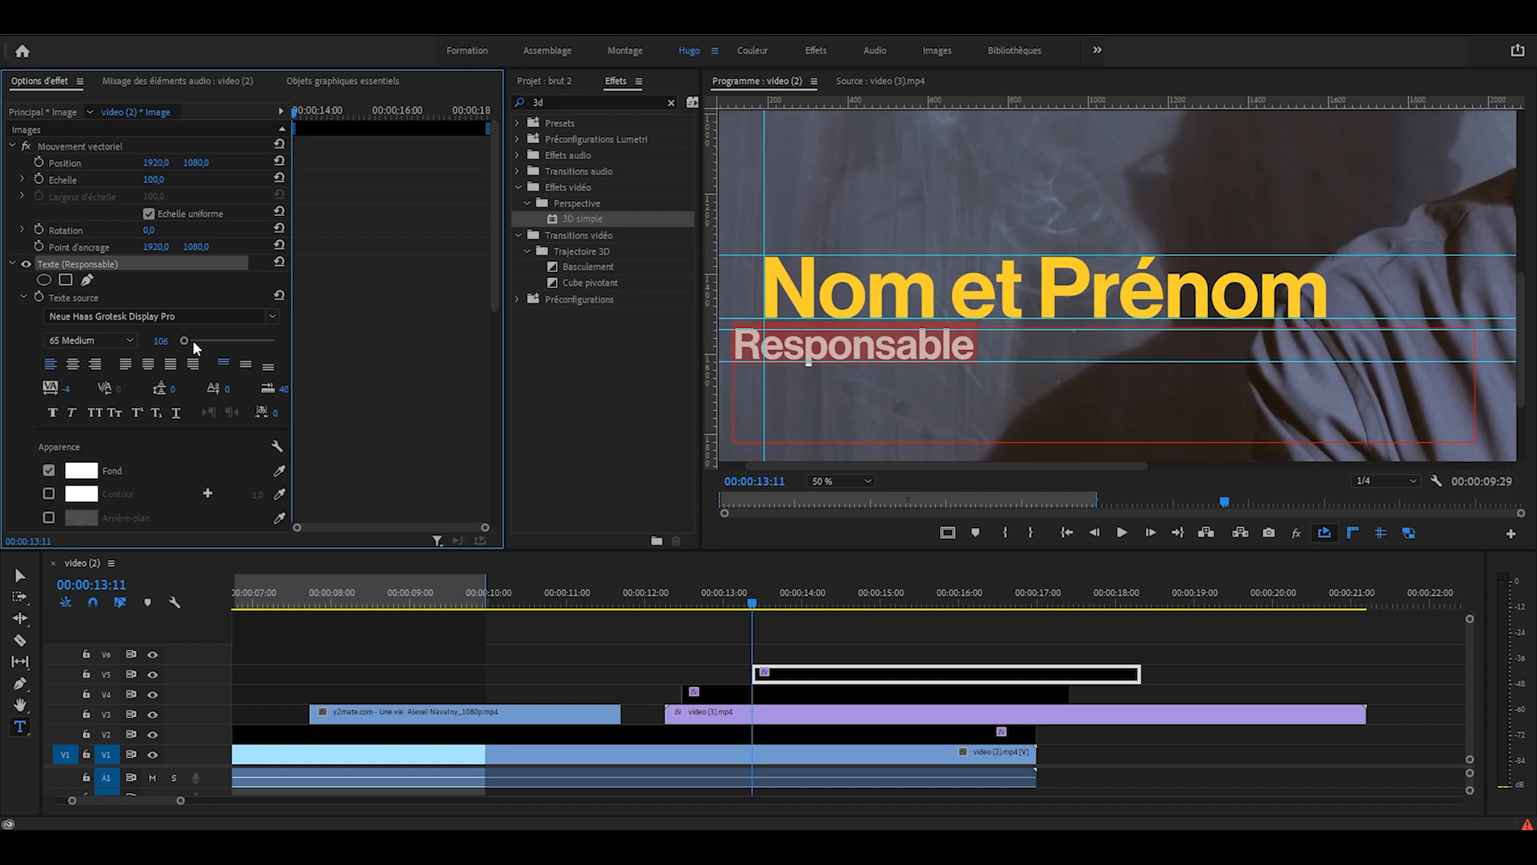
Step: Extend the job title to "Responsable marketing" and align it with the vertical guide, directly under the name
left_click(983, 345)
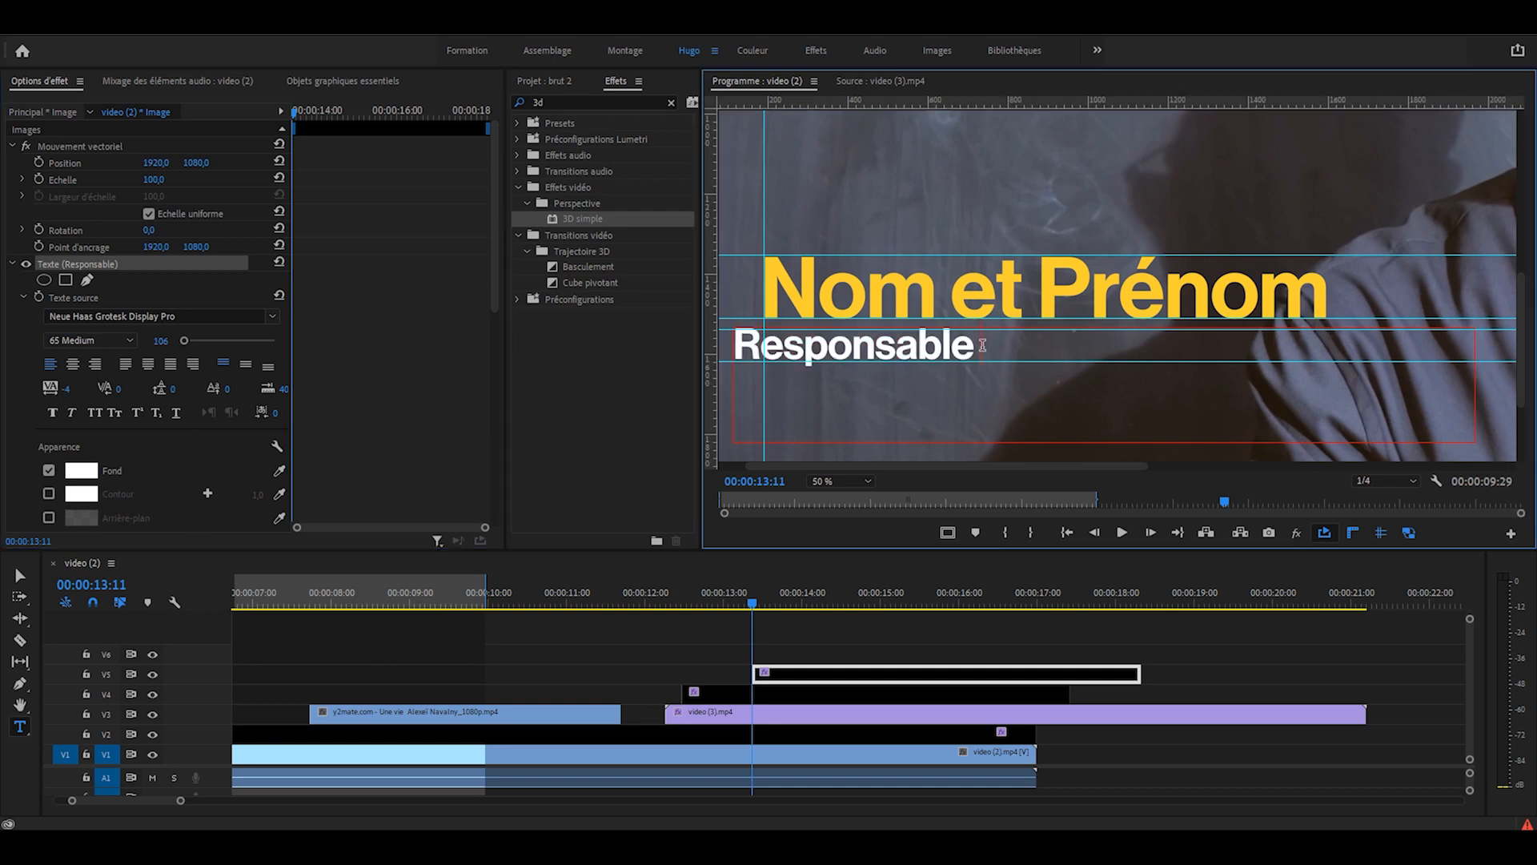
type("marketing")
key("Escape")
left_click_drag(803, 356, 820, 358)
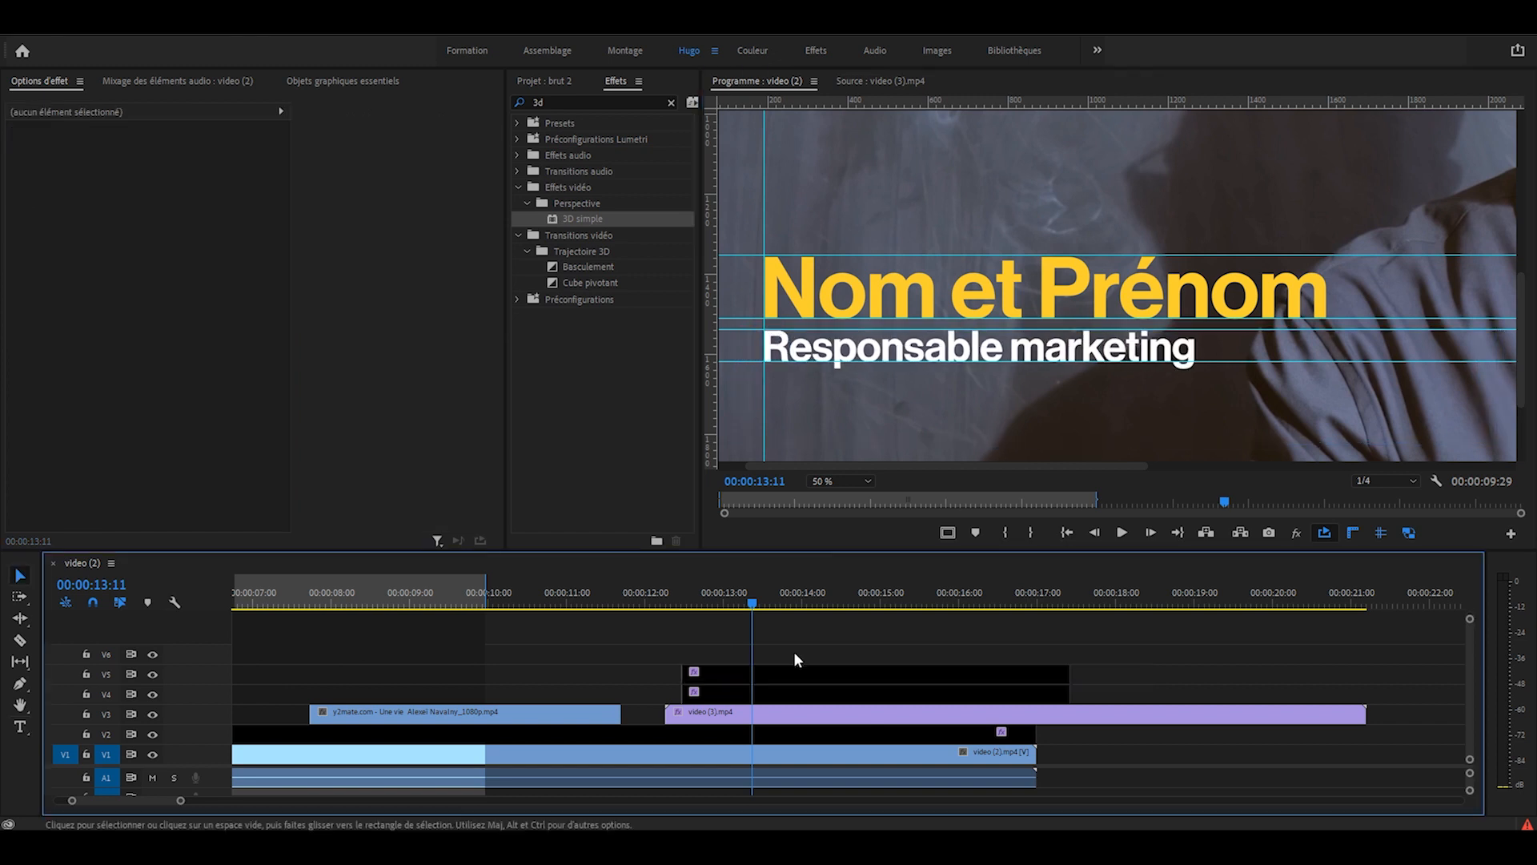
Step: Nest the name and job-title text clips together as "Séquence imbriquée 01"
left_click_drag(793, 654, 850, 697)
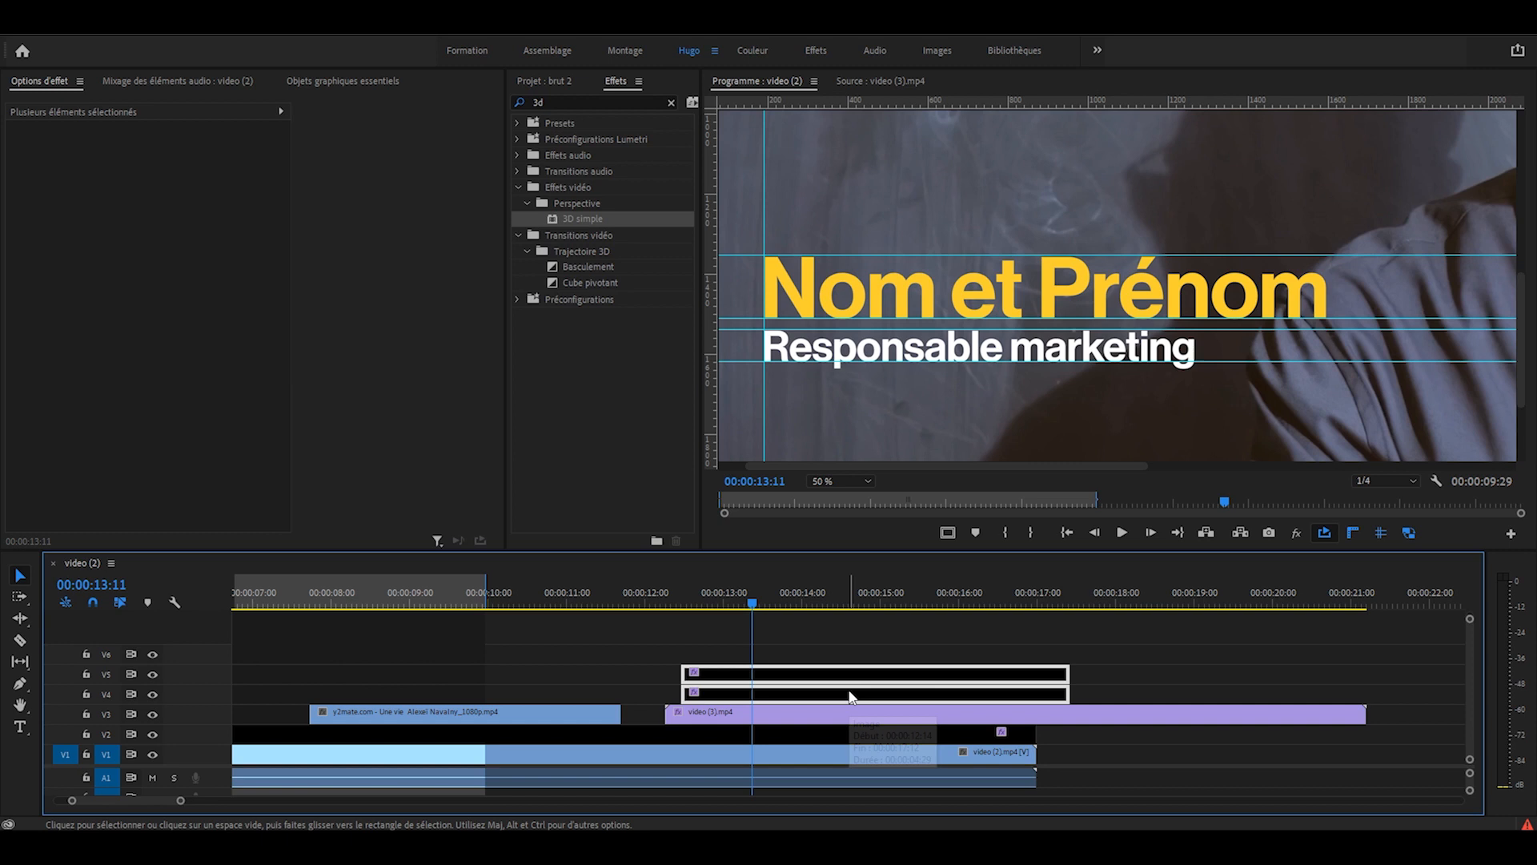
right_click(851, 697)
left_click(930, 454)
left_click(725, 440)
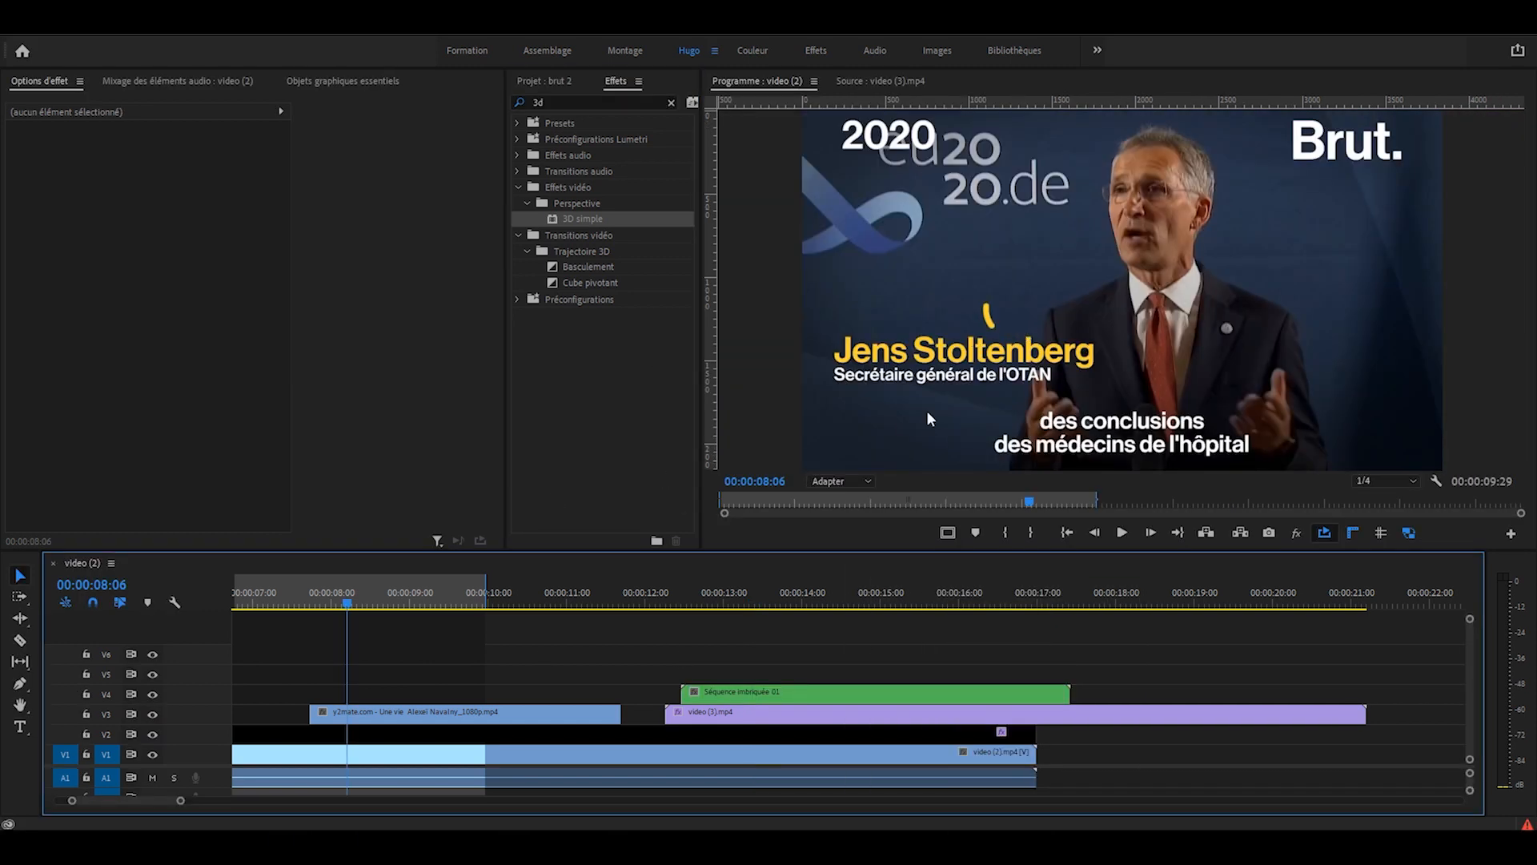
Step: Trim both ends of the y2mate reference clip on V3 to the span of its yellow arrow animation
key("Left")
key("Left")
key("Right")
key("Left")
left_click_drag(311, 713, 342, 713)
key("Right")
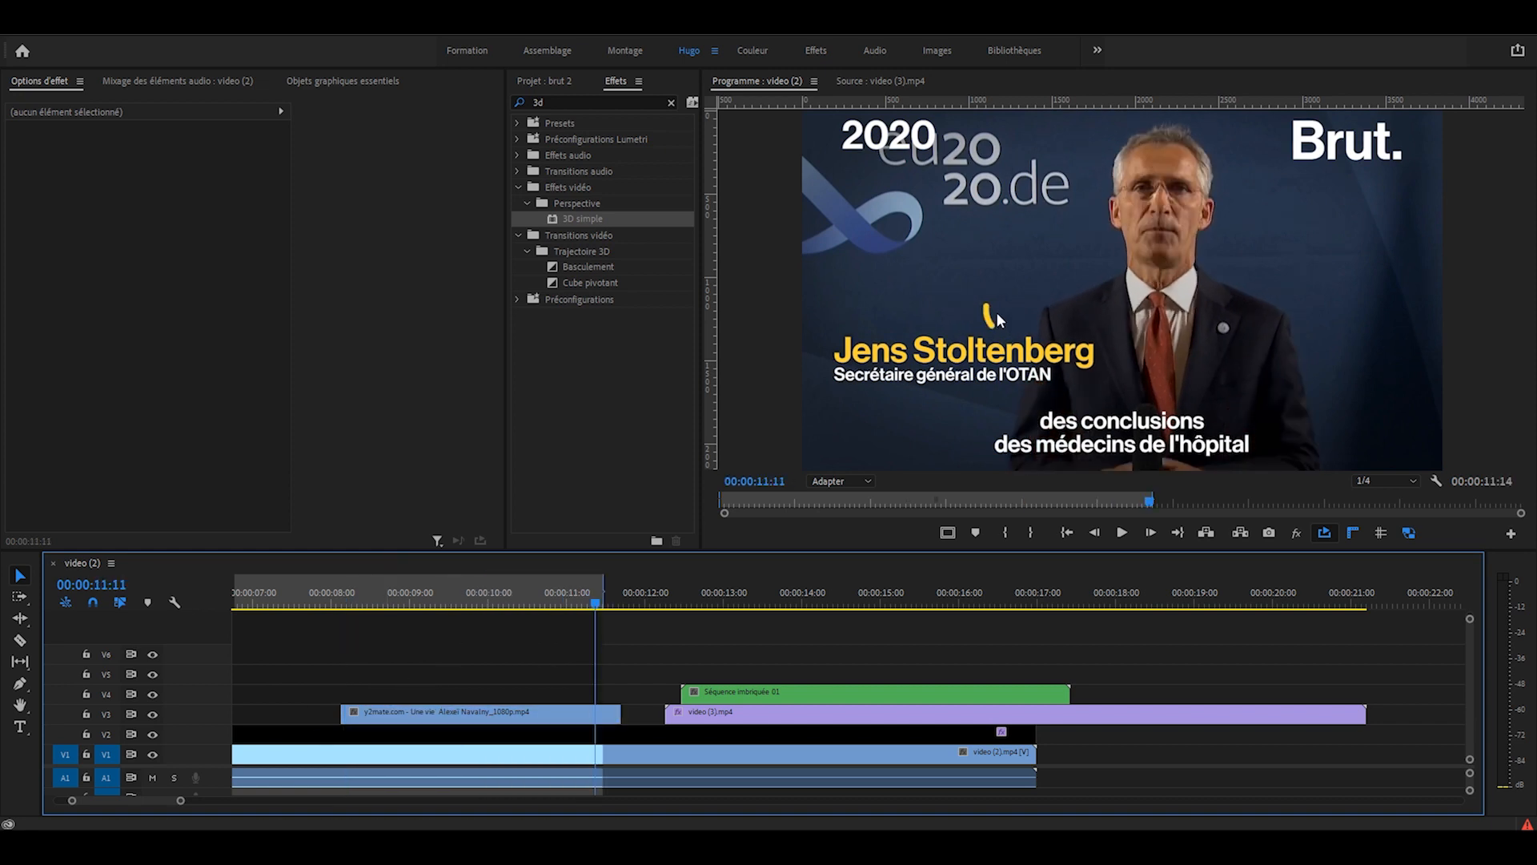
key("Right")
key("Right")
left_click_drag(620, 714, 602, 714)
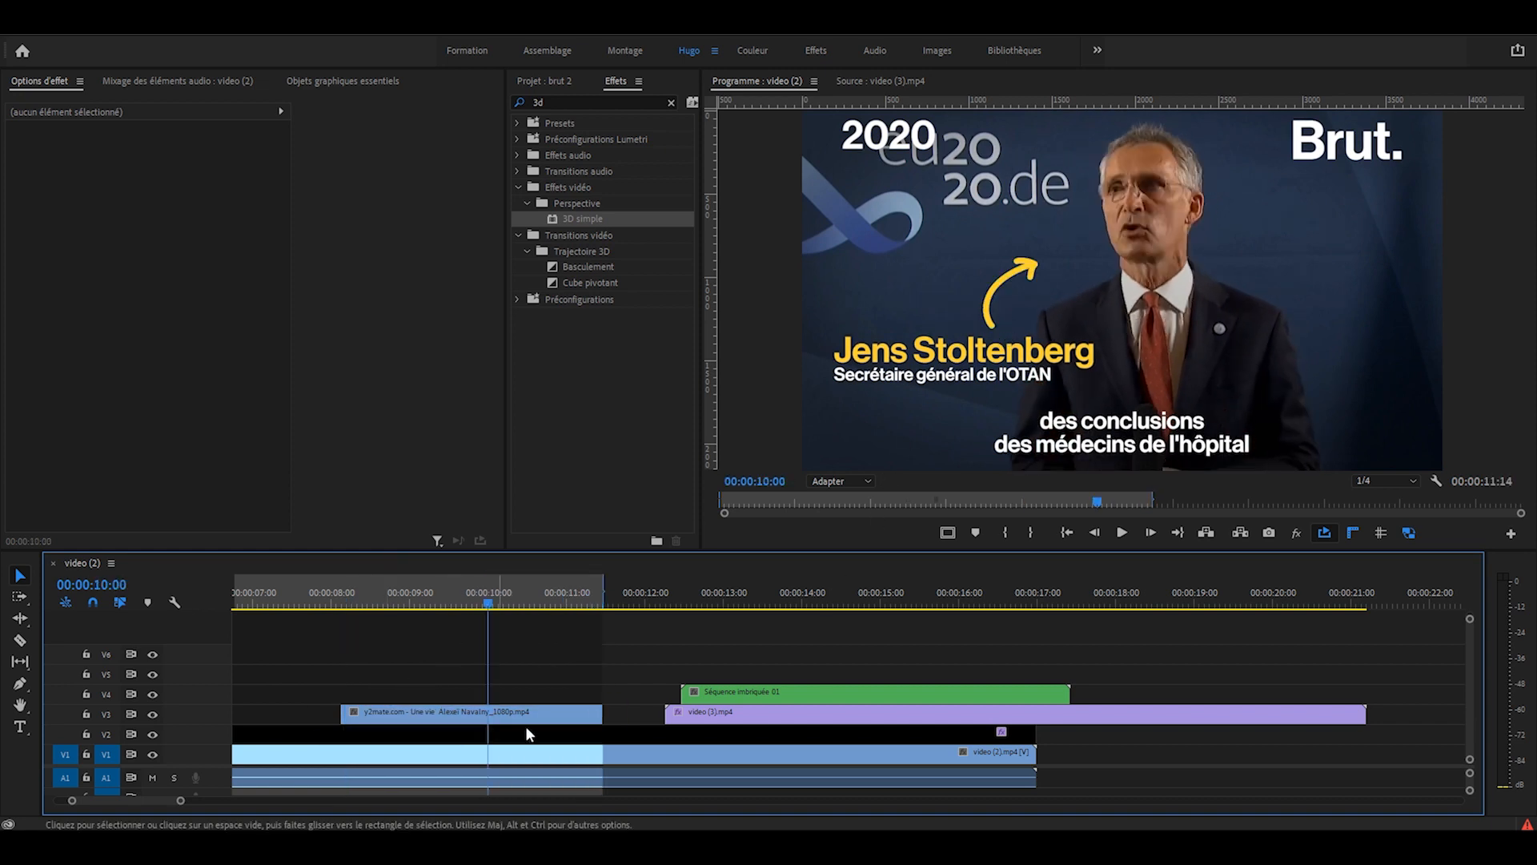
Step: Draw a closed freeform opacity mask around the yellow arrow on the reference clip at 00:00:10:00
left_click(448, 716)
left_click(69, 299)
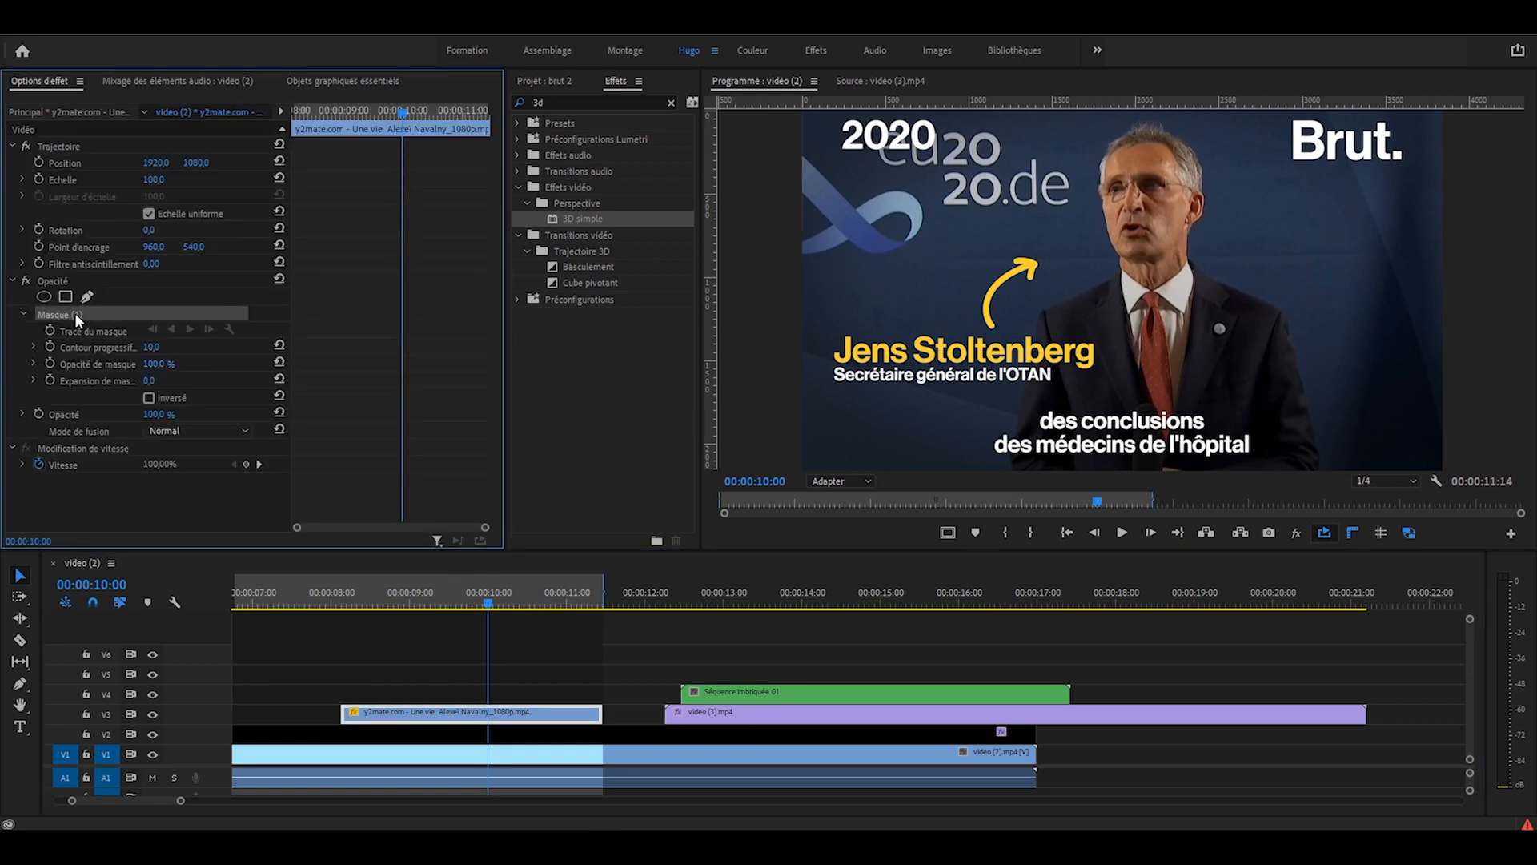
left_click(1060, 258)
left_click(1006, 335)
left_click(966, 327)
left_click(967, 265)
left_click(1009, 244)
left_click(1060, 258)
left_click(937, 662)
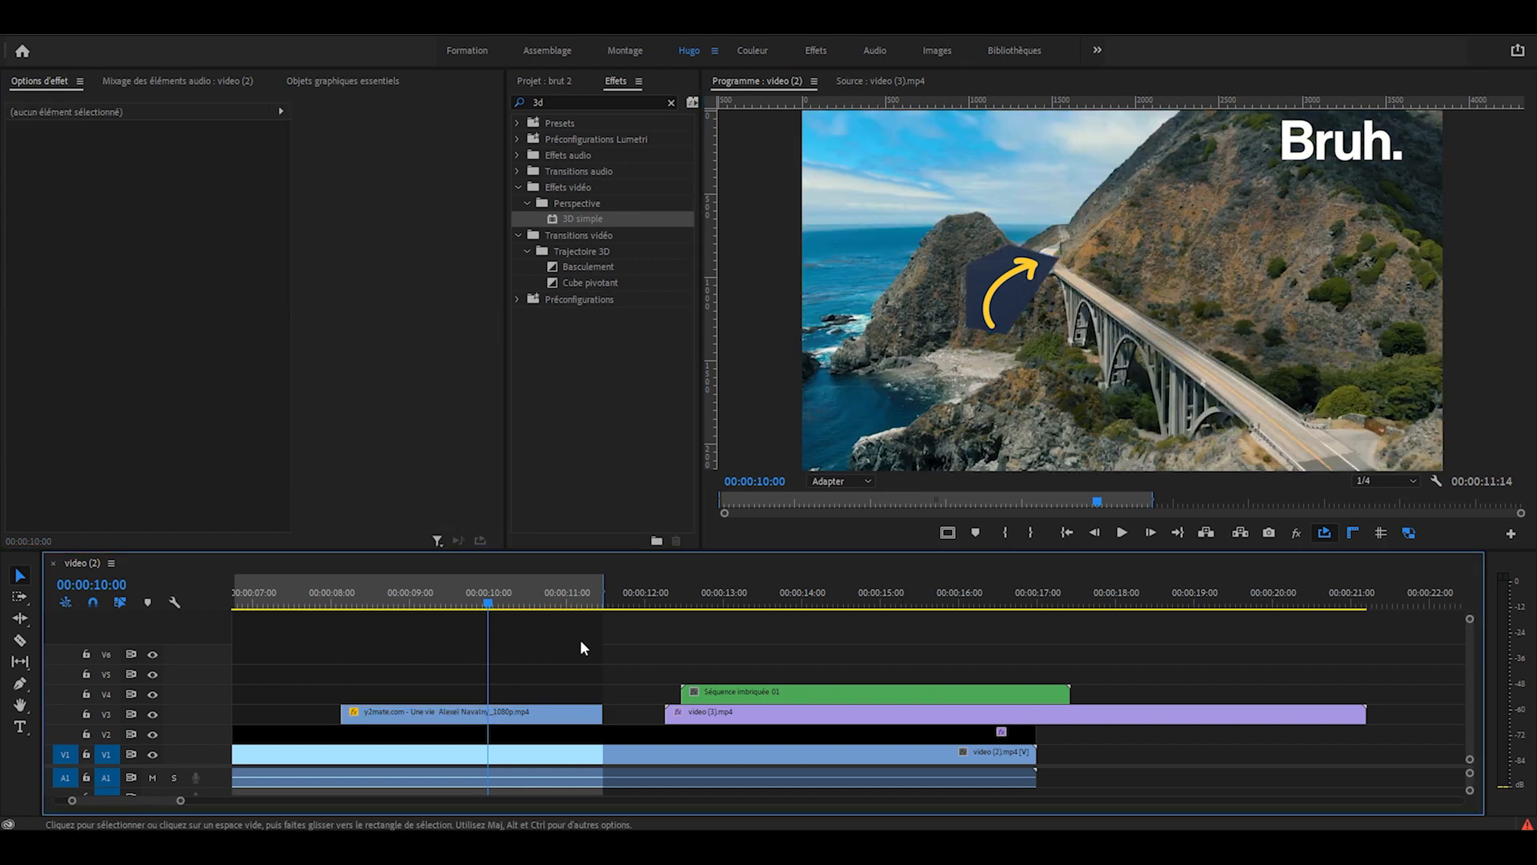
Step: Place the masked arrow clip on V5 above the nested titles and key out its dark blue background with UltraKey
left_click(671, 102)
left_click(606, 103)
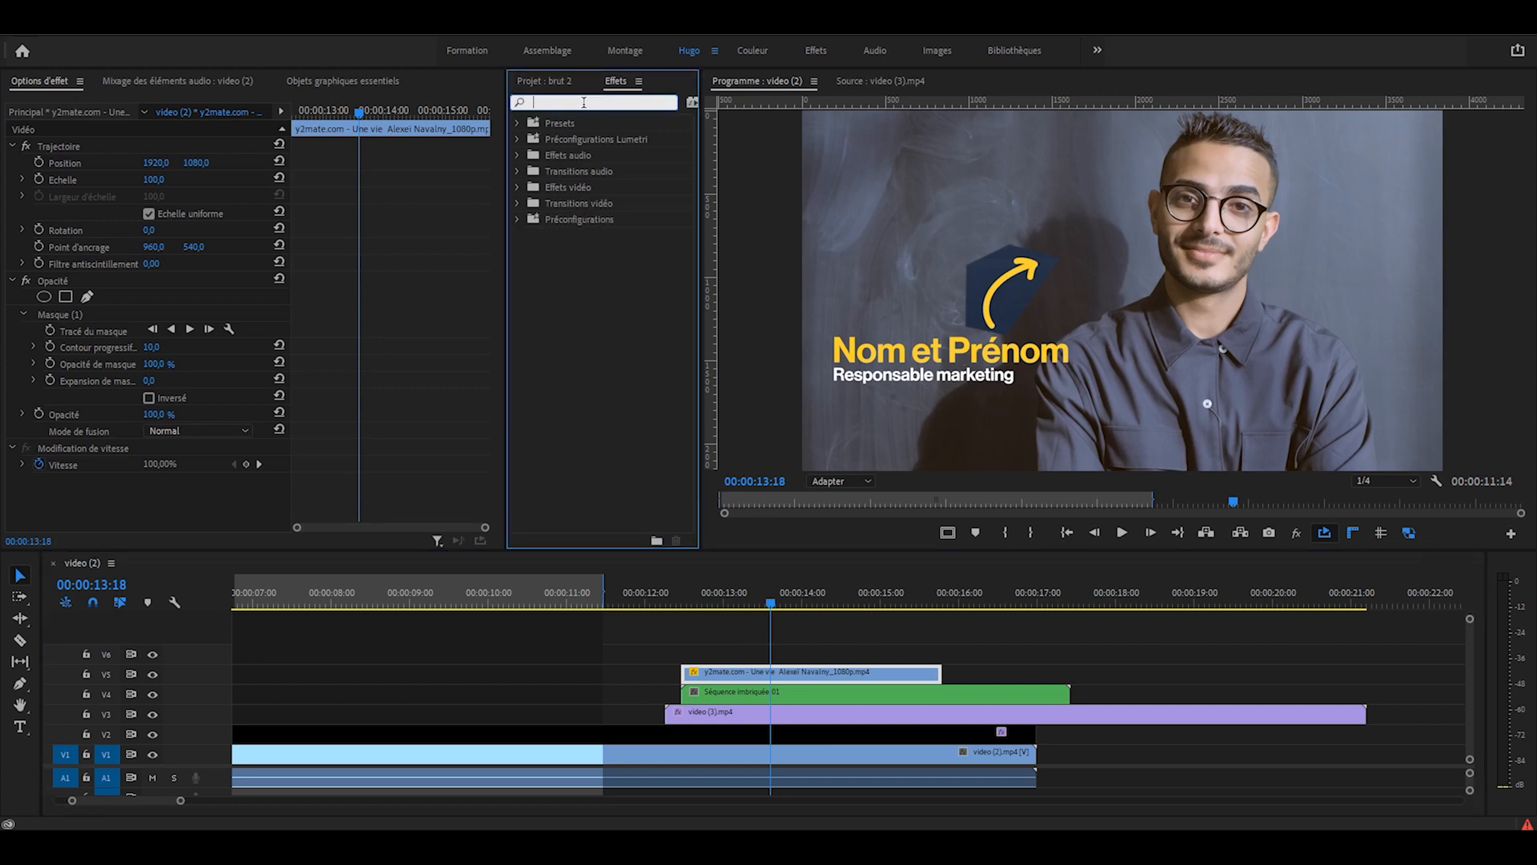
type("ultrakey")
left_click_drag(580, 250, 780, 679)
scroll(443, 347, "down", 3)
left_click(171, 422)
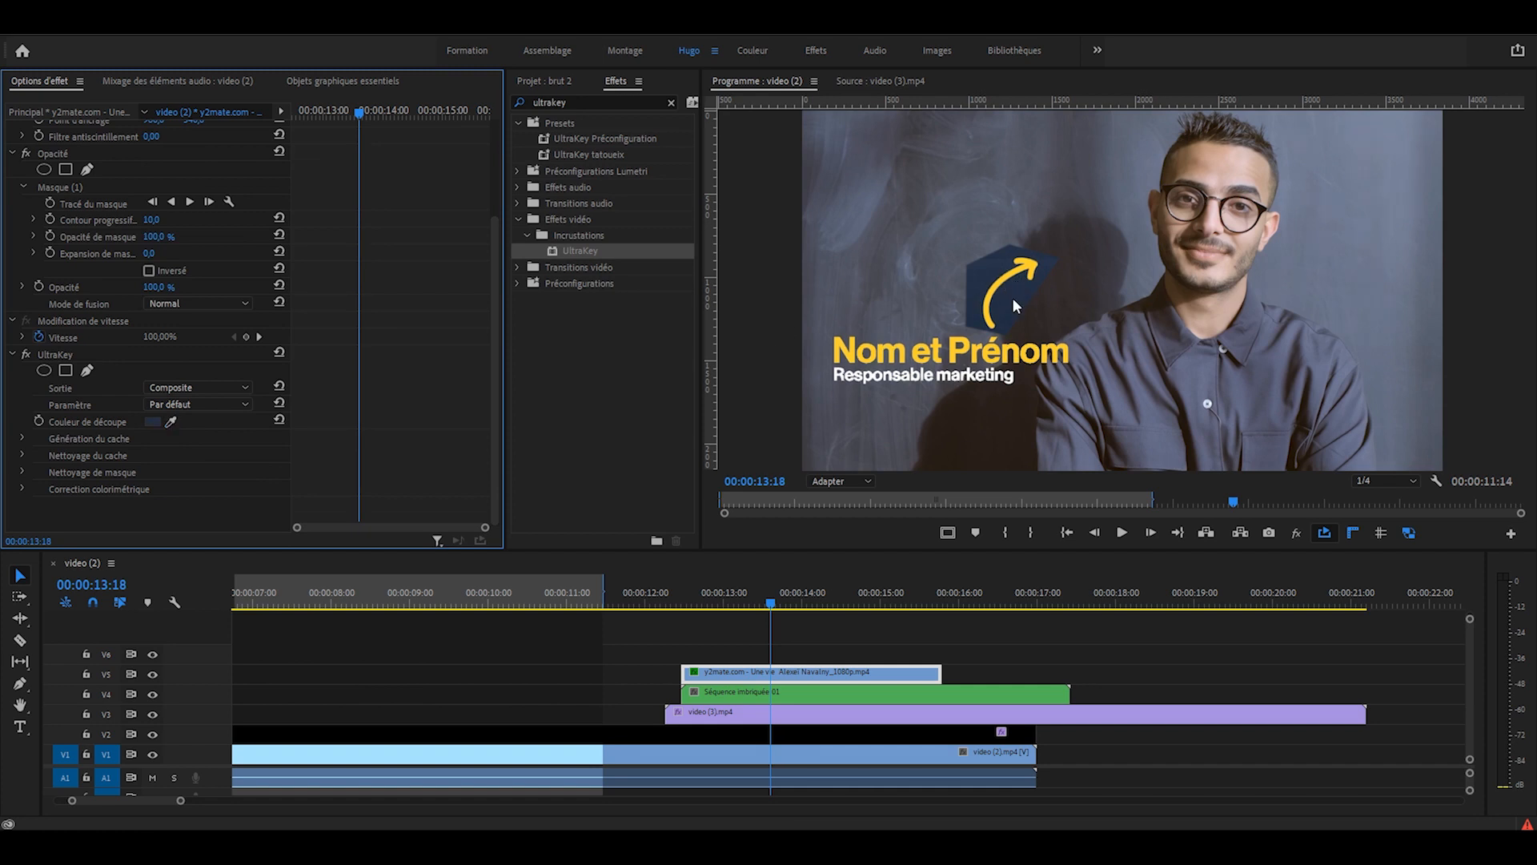
scroll(1012, 300, "up", 2)
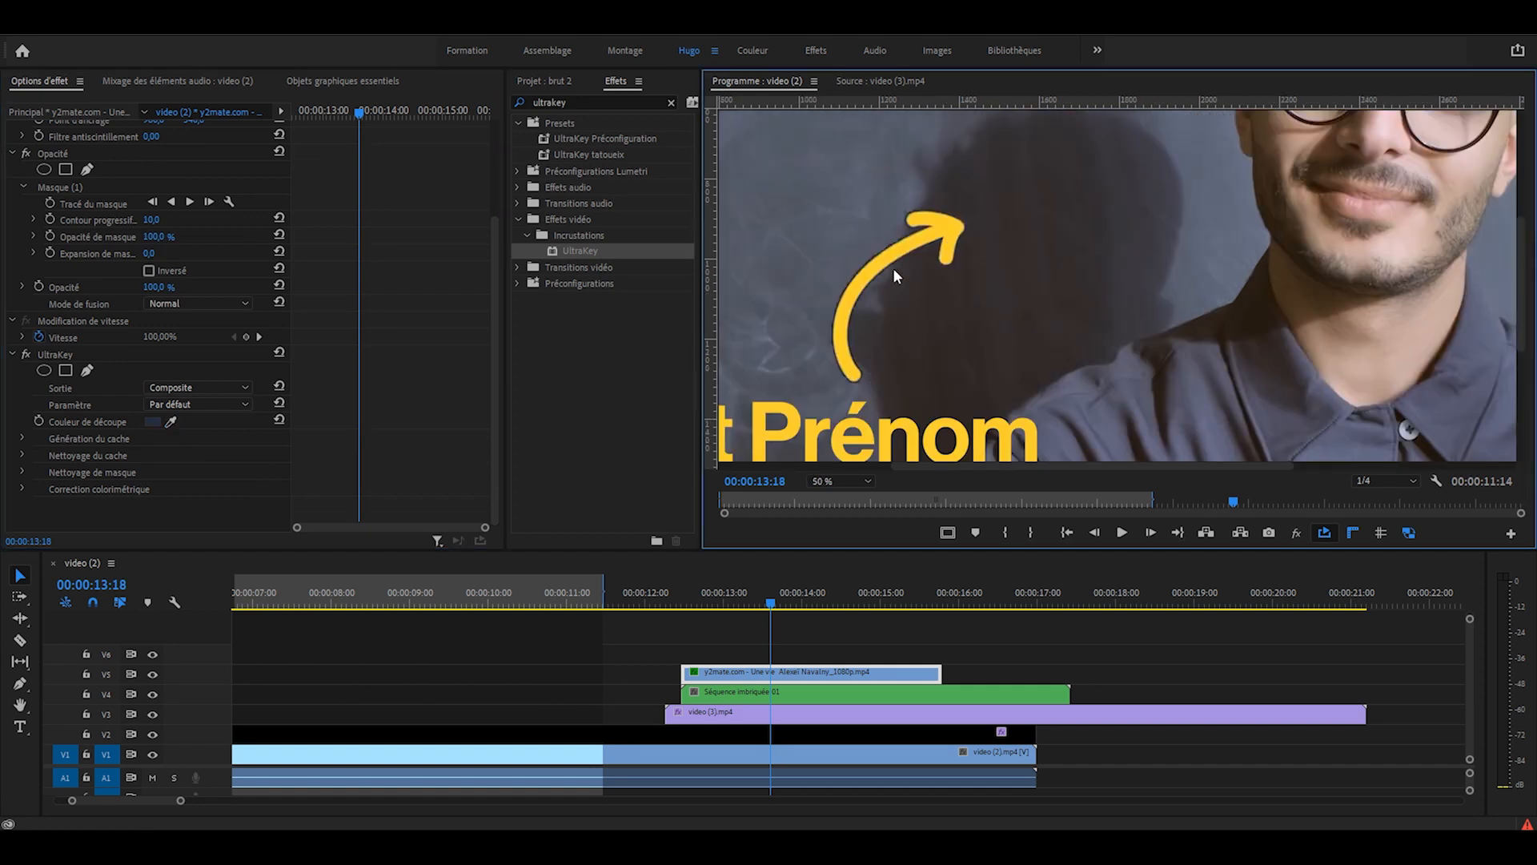
left_click(170, 421)
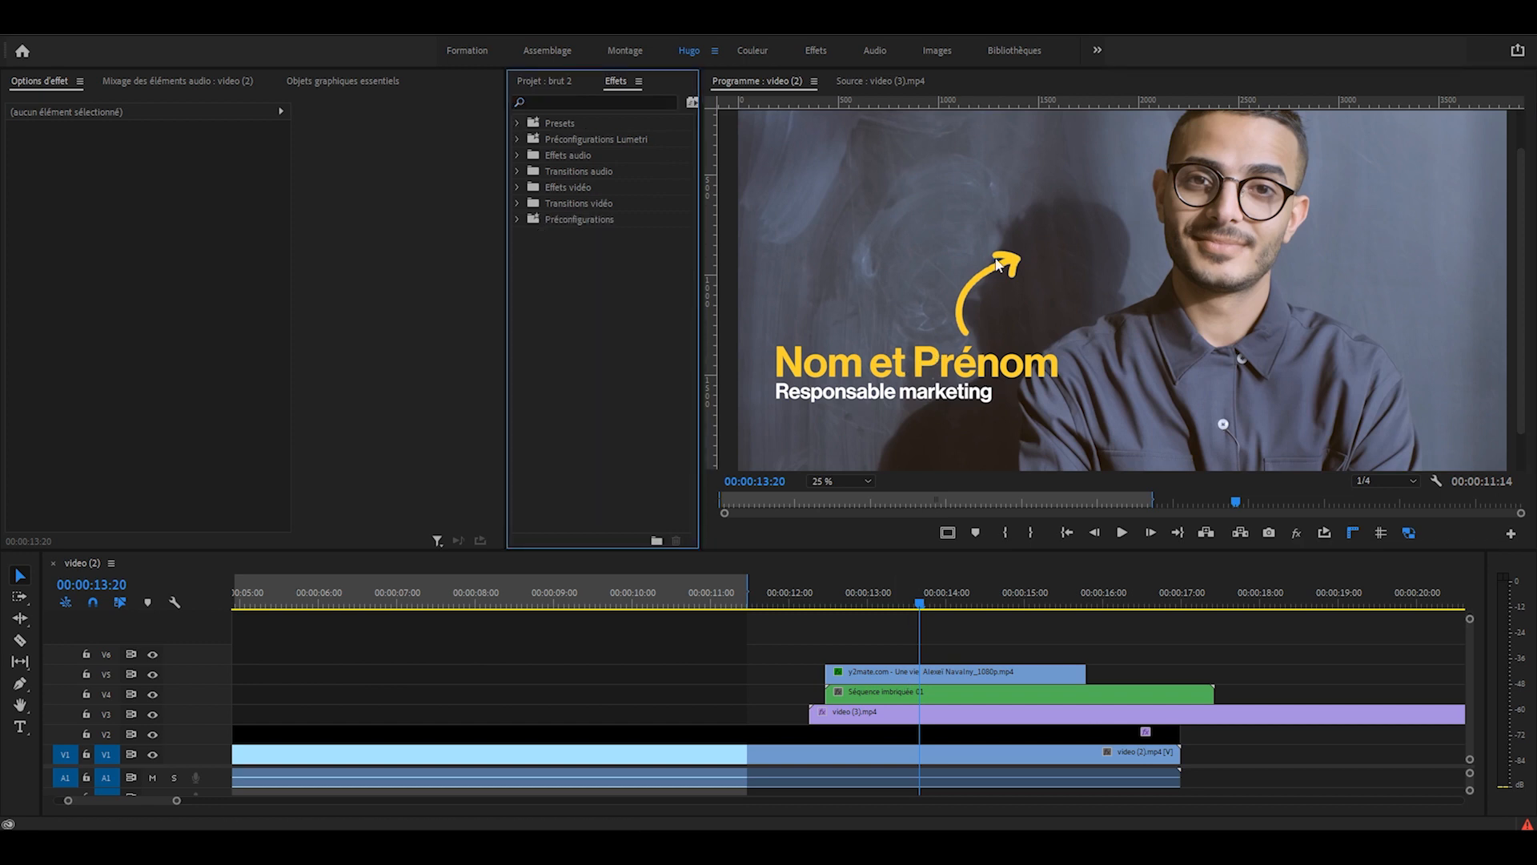
Step: Nest the keyed arrow clip as "Séquence imbriquée 02"
left_click(883, 675)
right_click(883, 675)
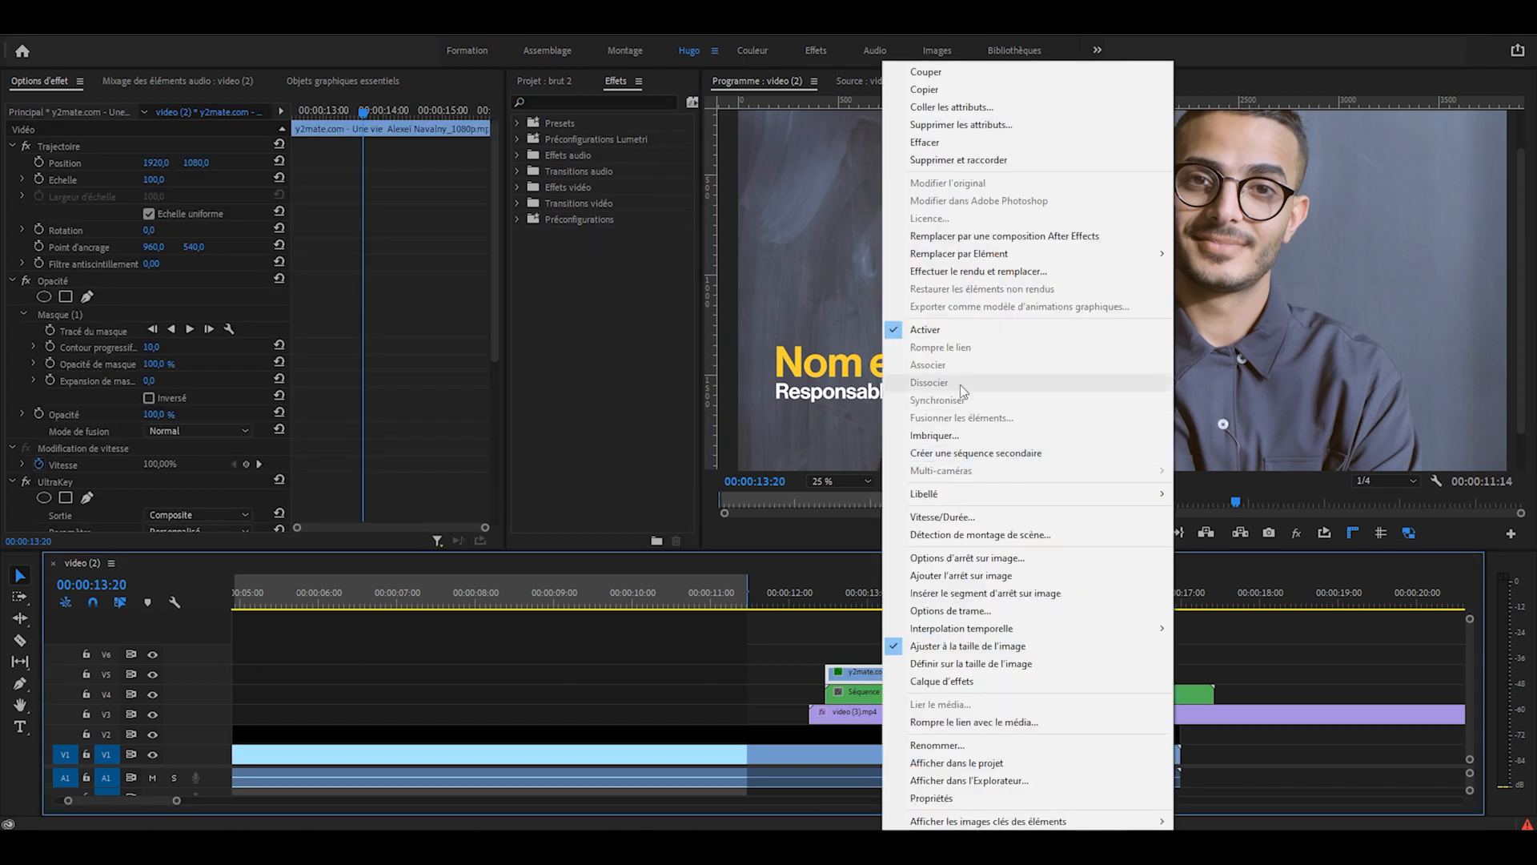
left_click(953, 435)
left_click(730, 440)
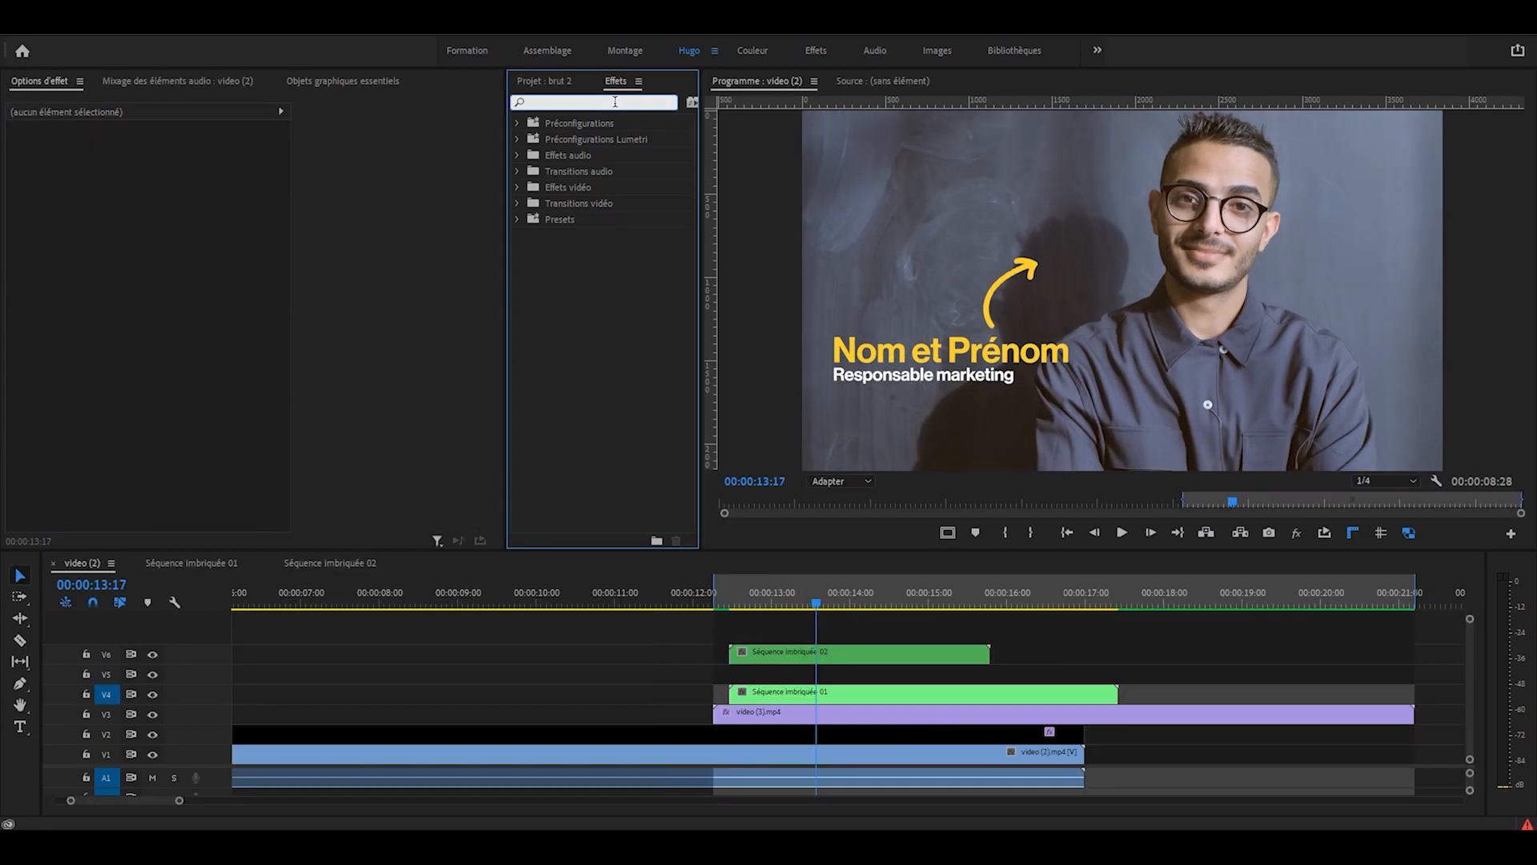
Step: Apply Métamorphose de couleurs to the nested arrow sequence and sample the arrow's yellow as the source colour
type("méta")
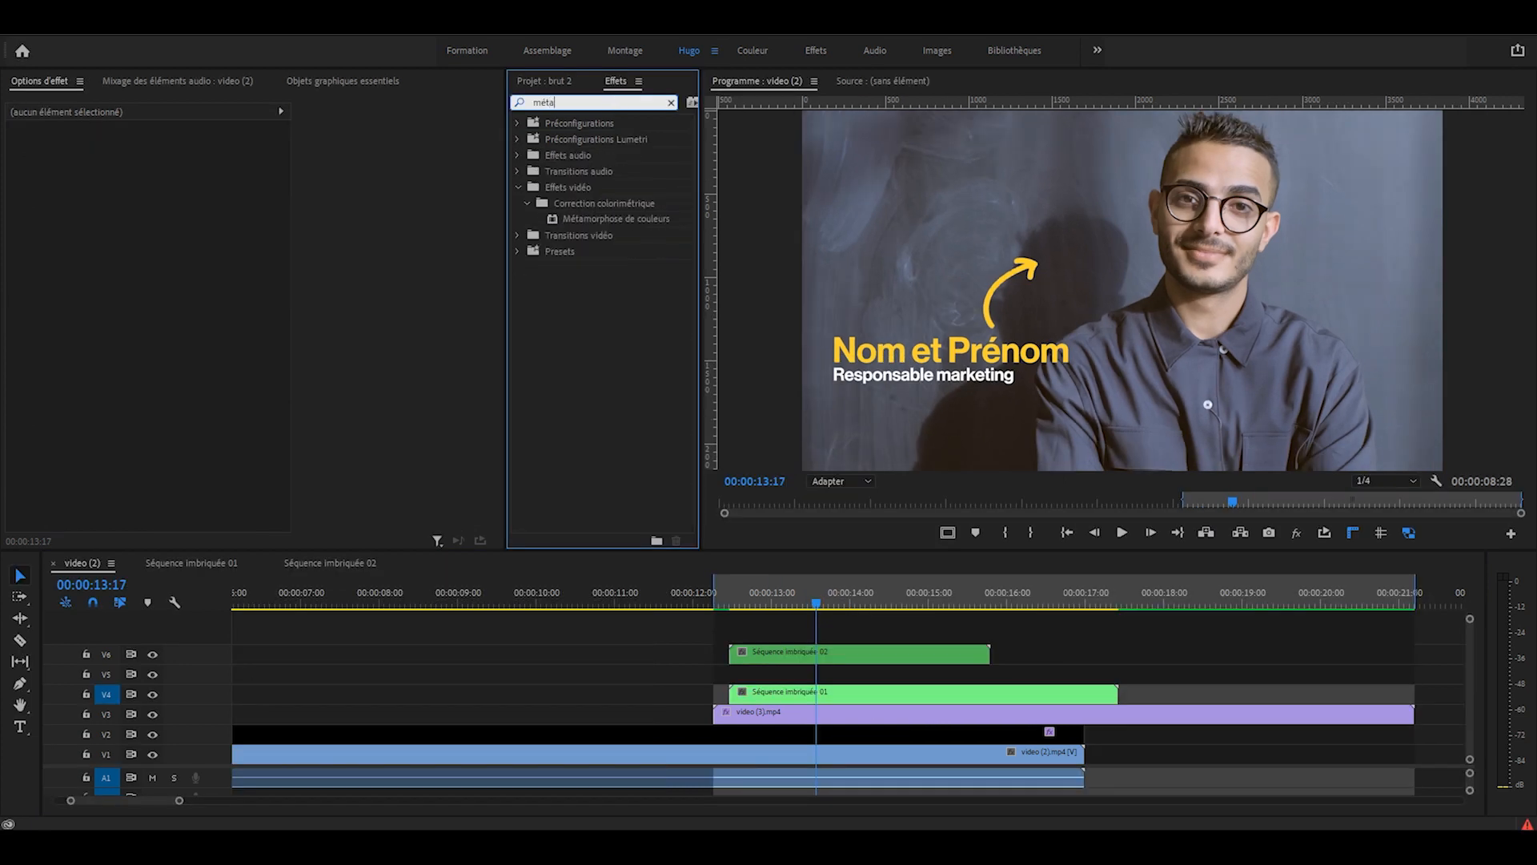
left_click(603, 218)
left_click_drag(602, 217, 814, 665)
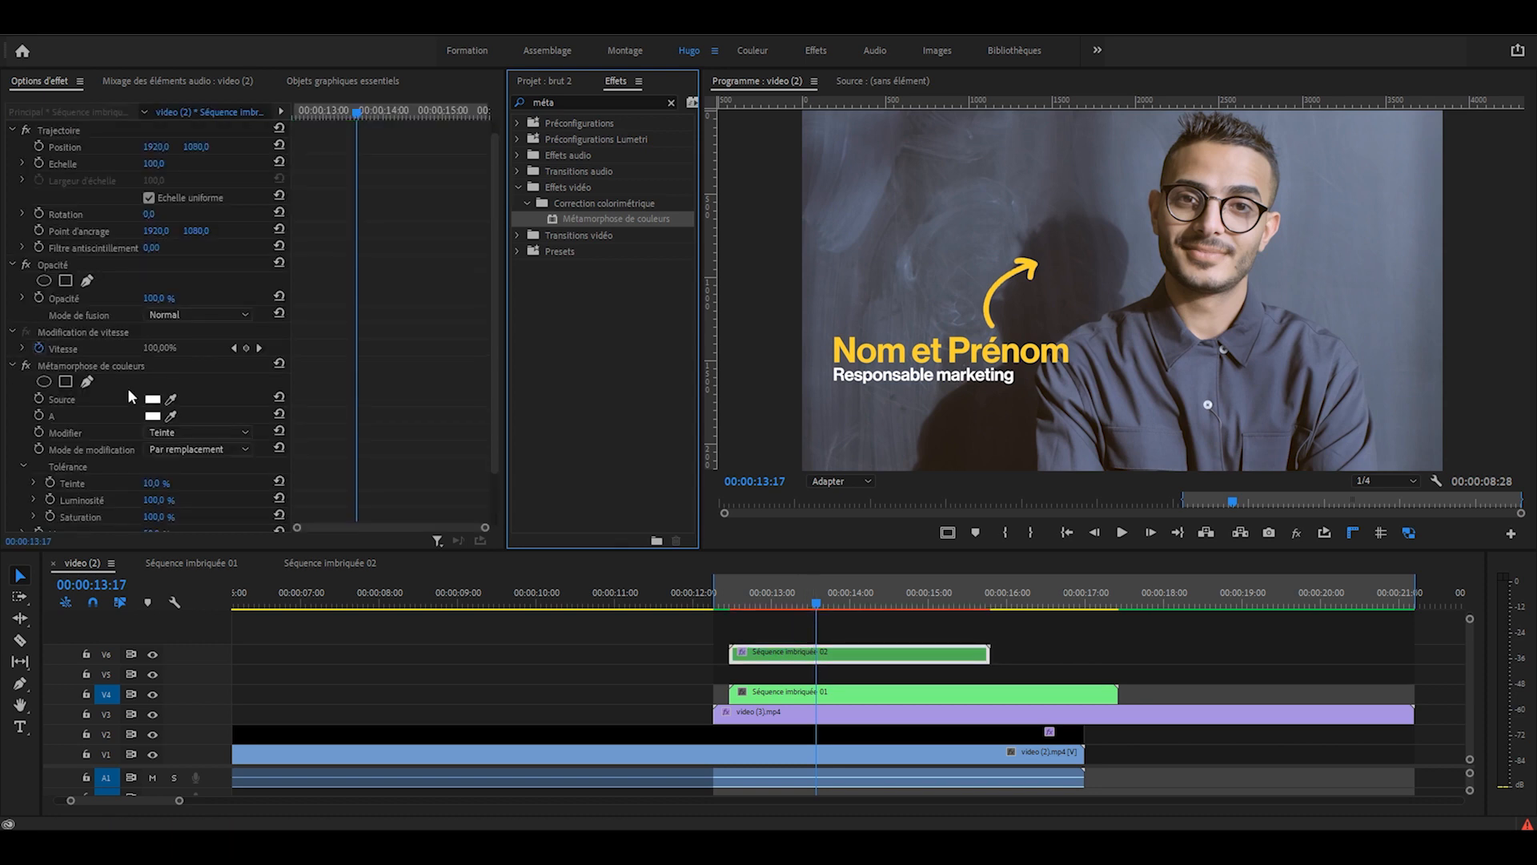
left_click(171, 399)
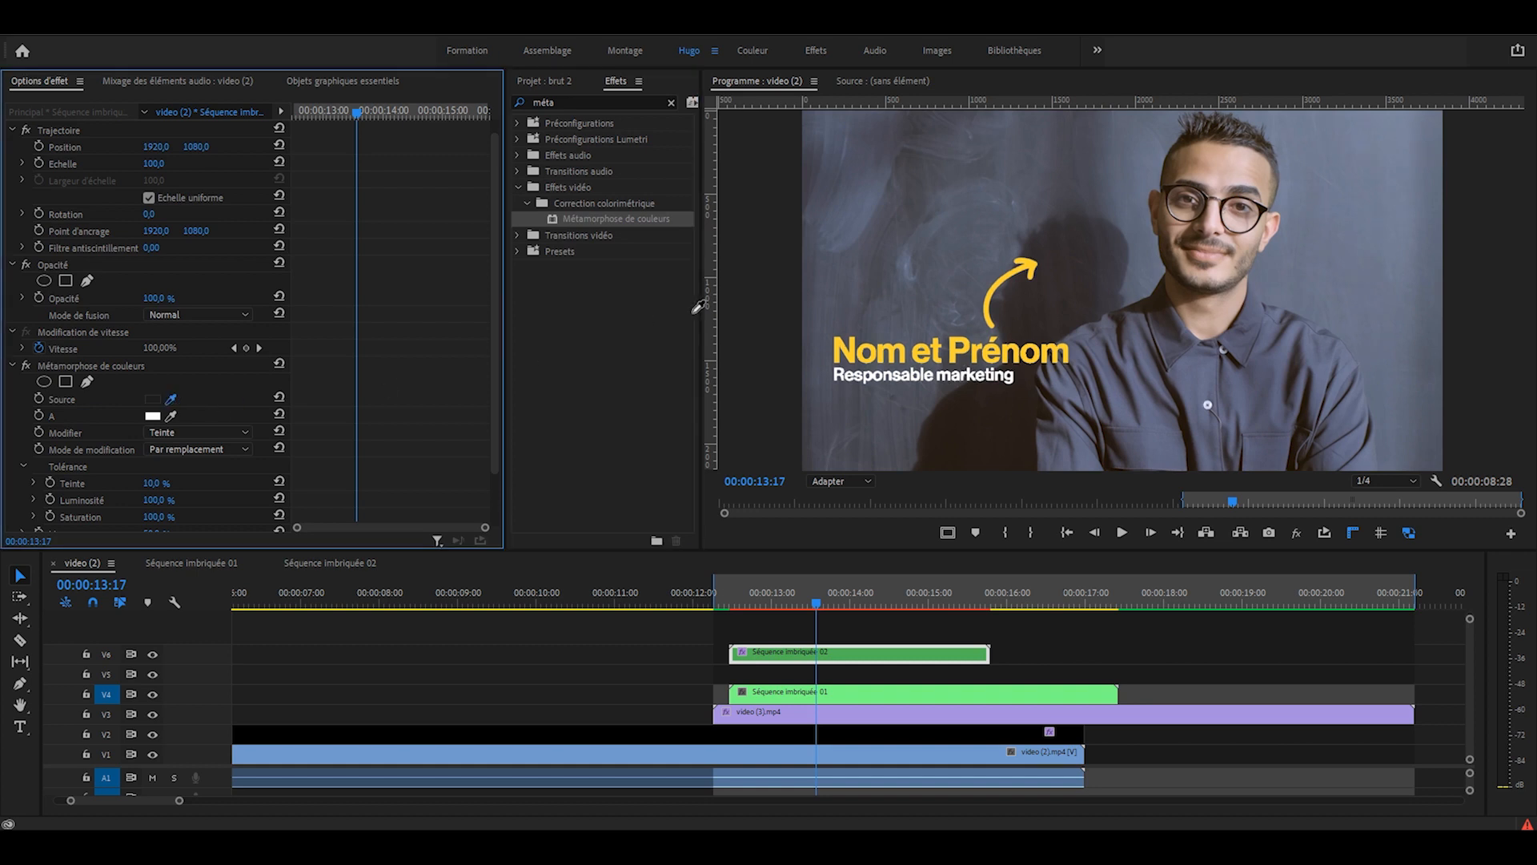
left_click(1034, 267)
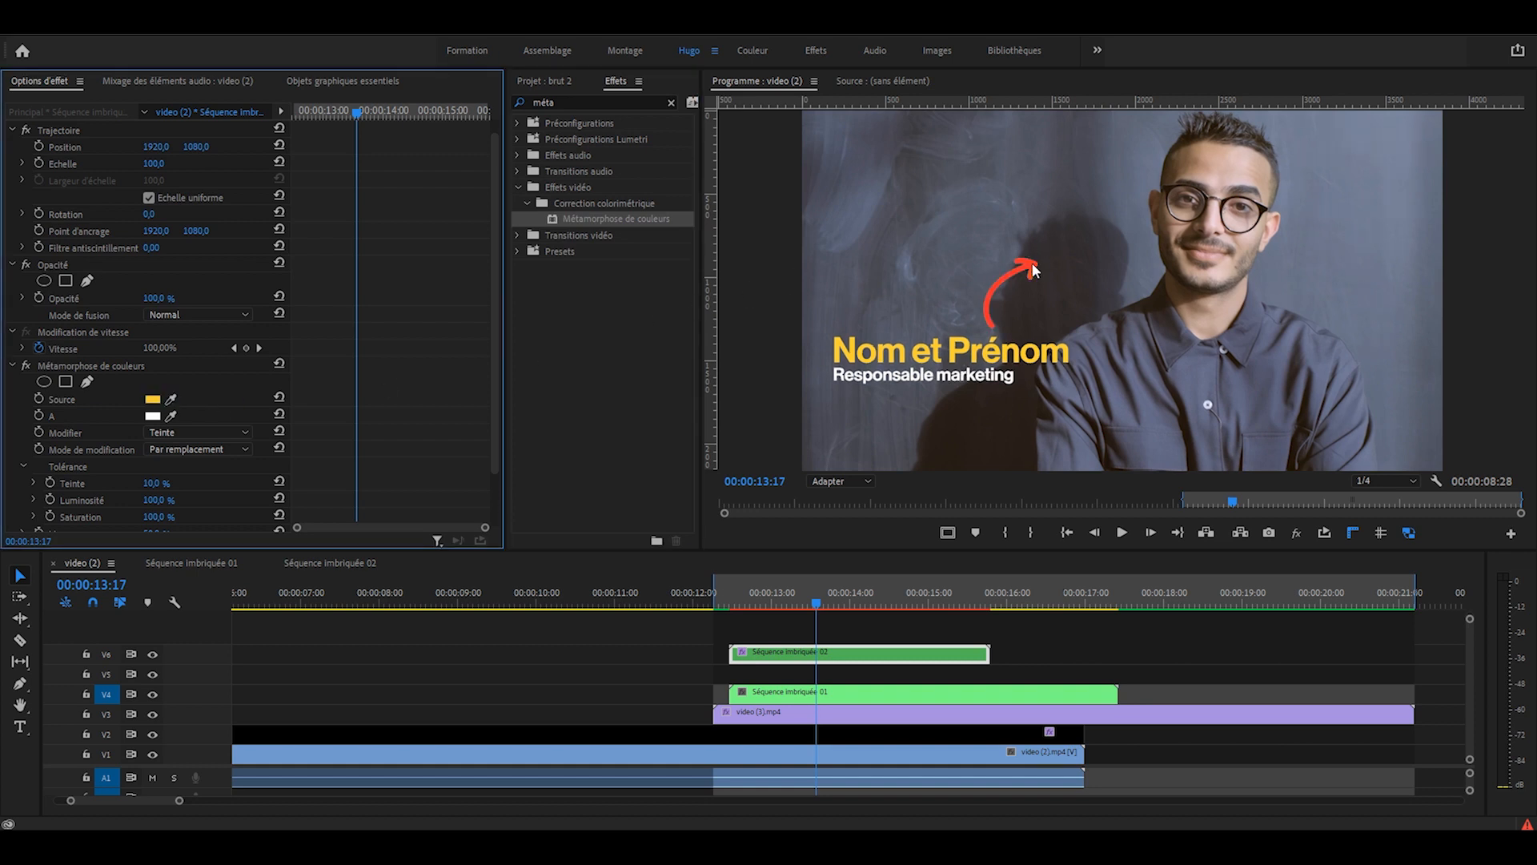
Step: Set the arrow's replacement colour to a light lavender and make the effect modify Teinte, Luminosité et Saturation
left_click(152, 416)
left_click_drag(877, 528, 824, 529)
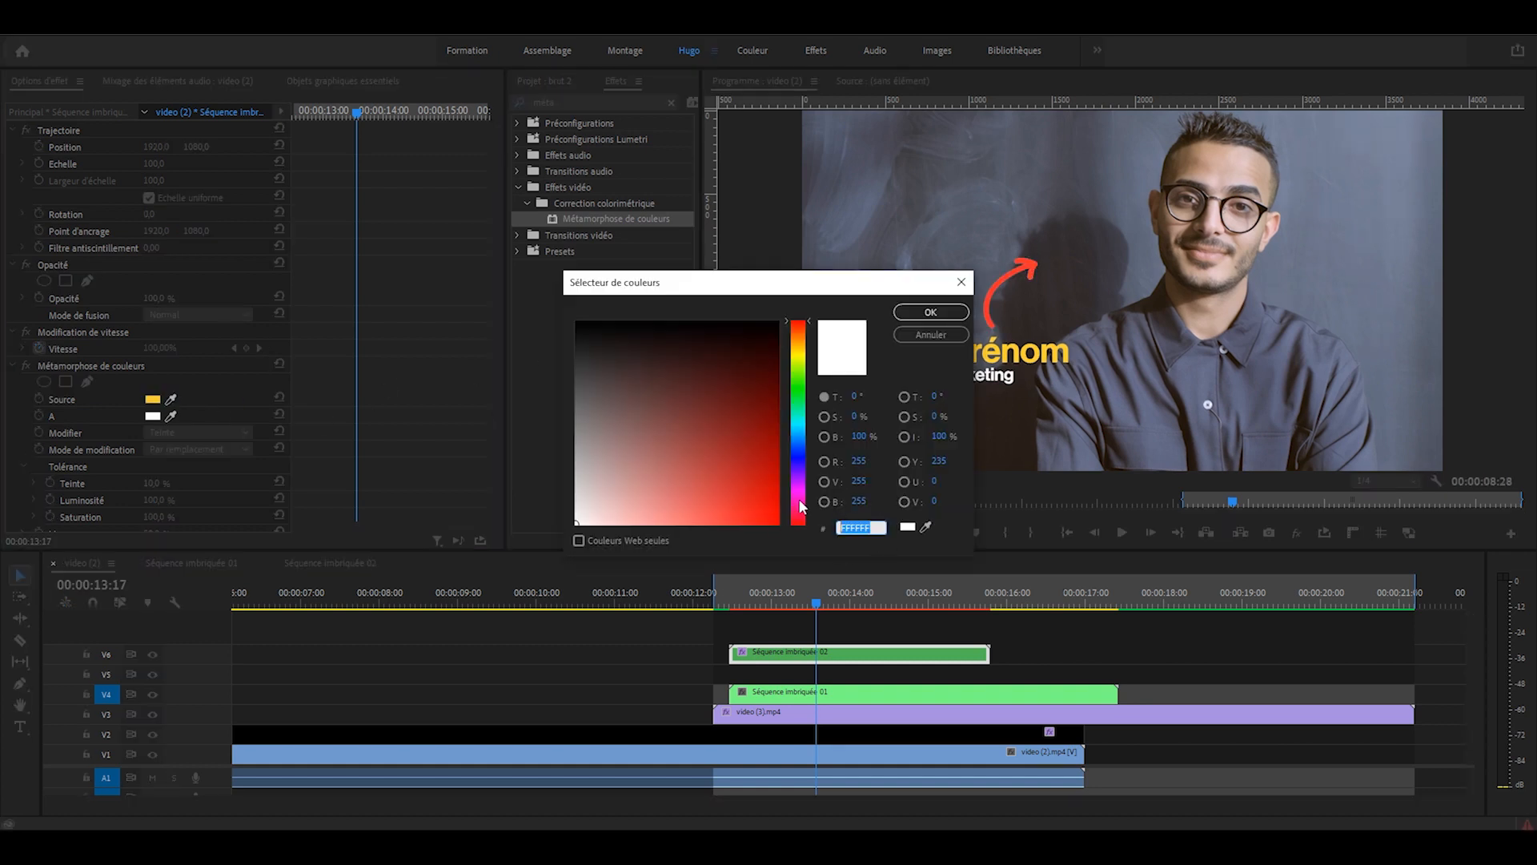
type("B5AAFF")
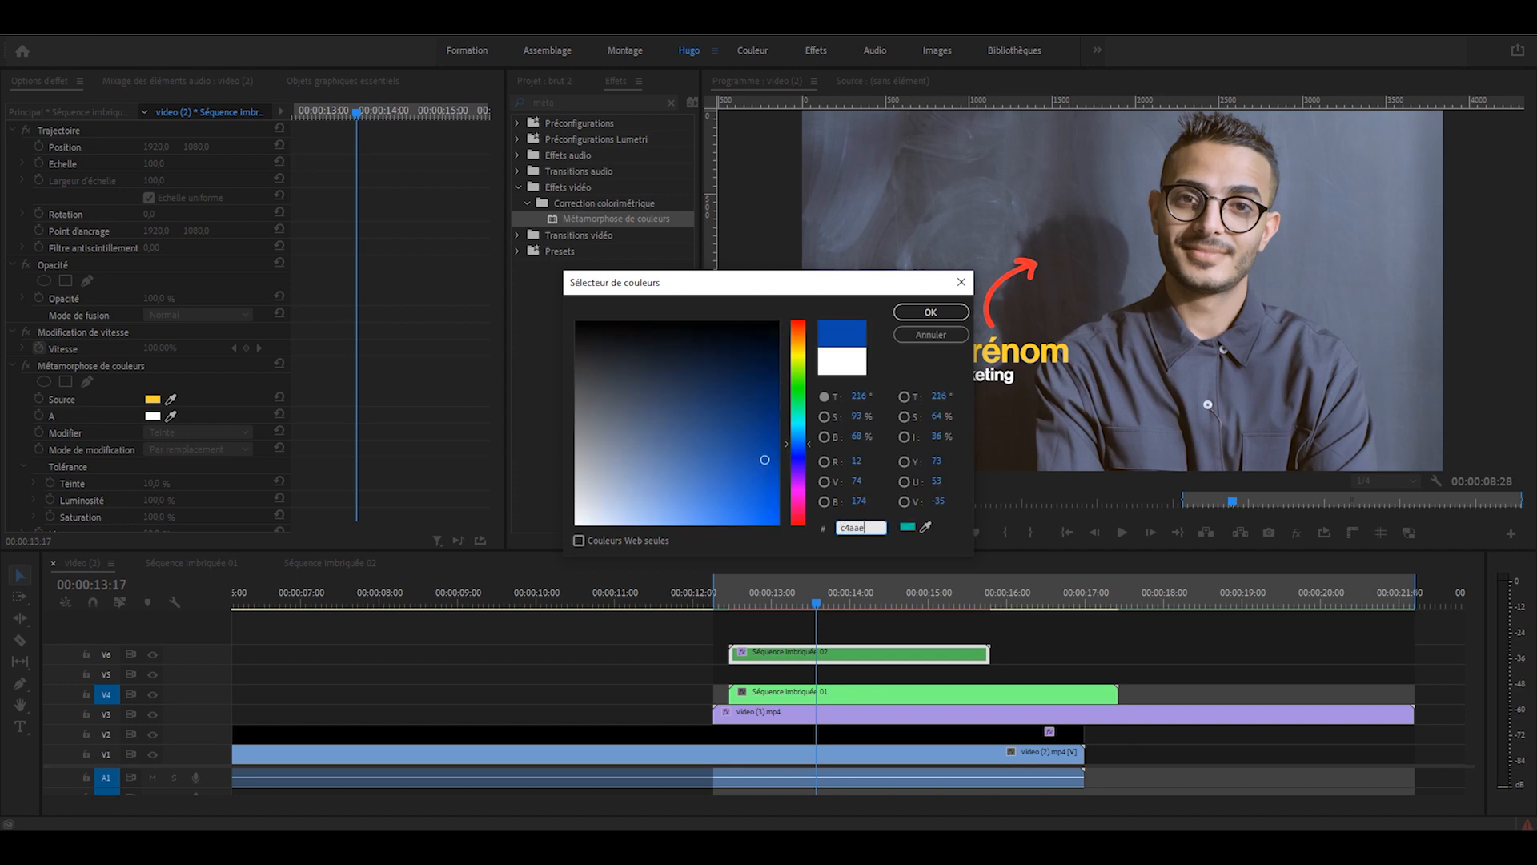
key("Return")
left_click(165, 432)
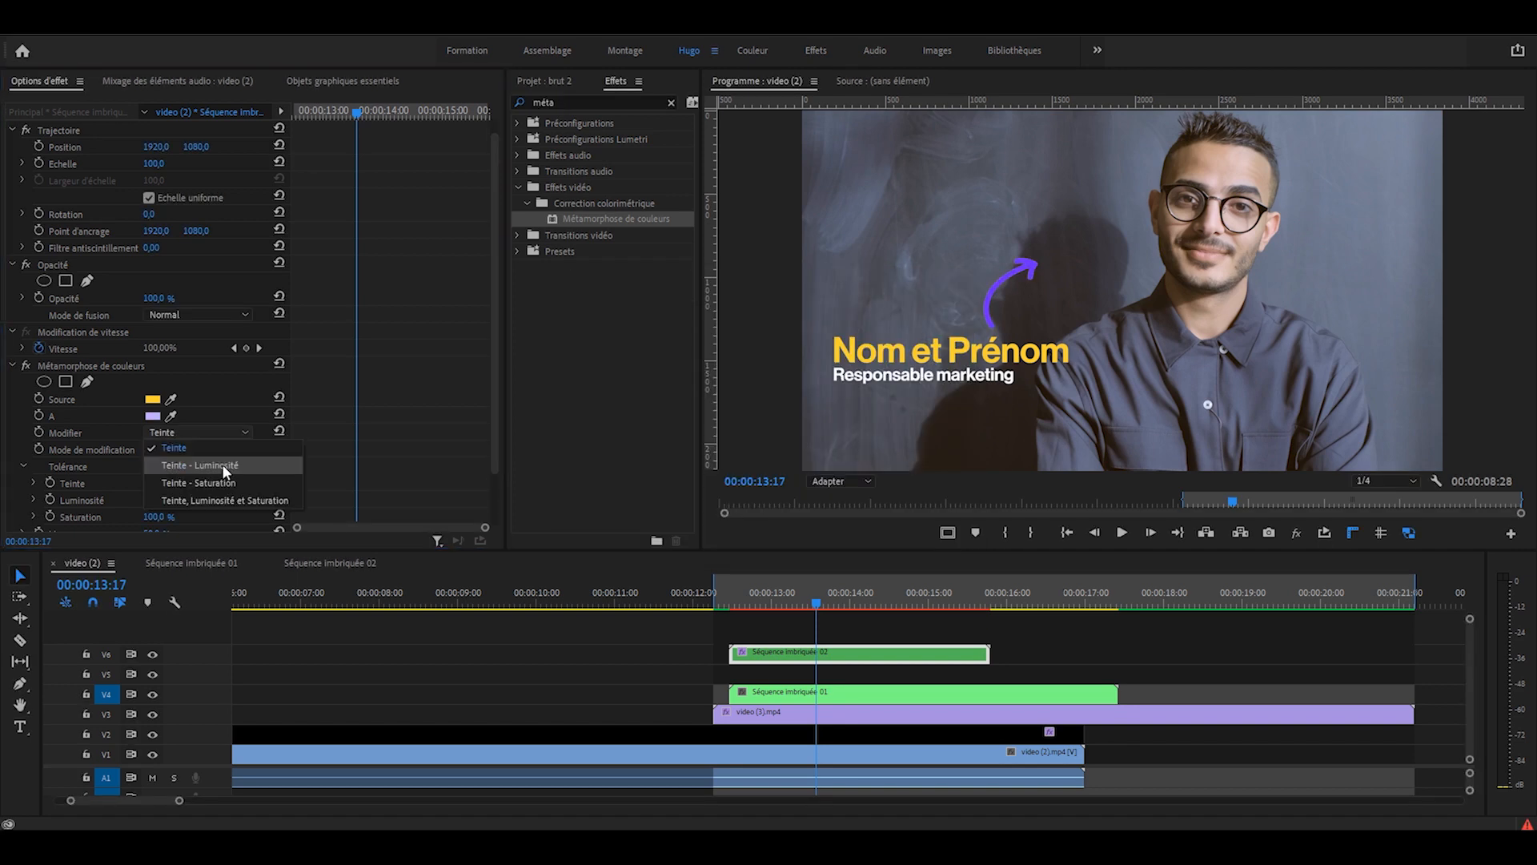
left_click(233, 505)
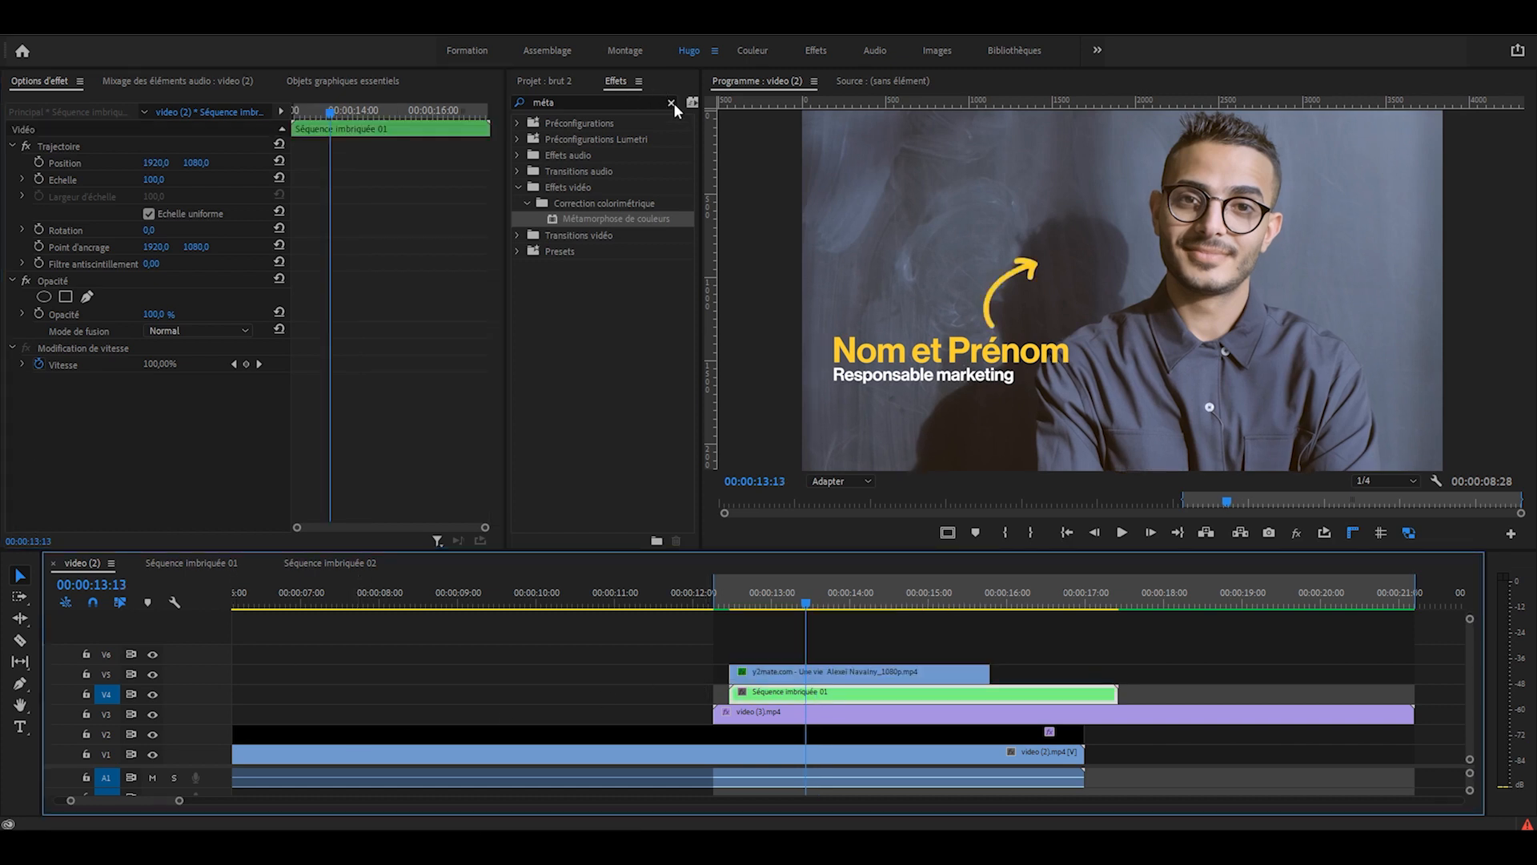
Step: Apply the Transformation effect from Déformation to the nested title sequence "Séquence imbriquée 01"
left_click(671, 102)
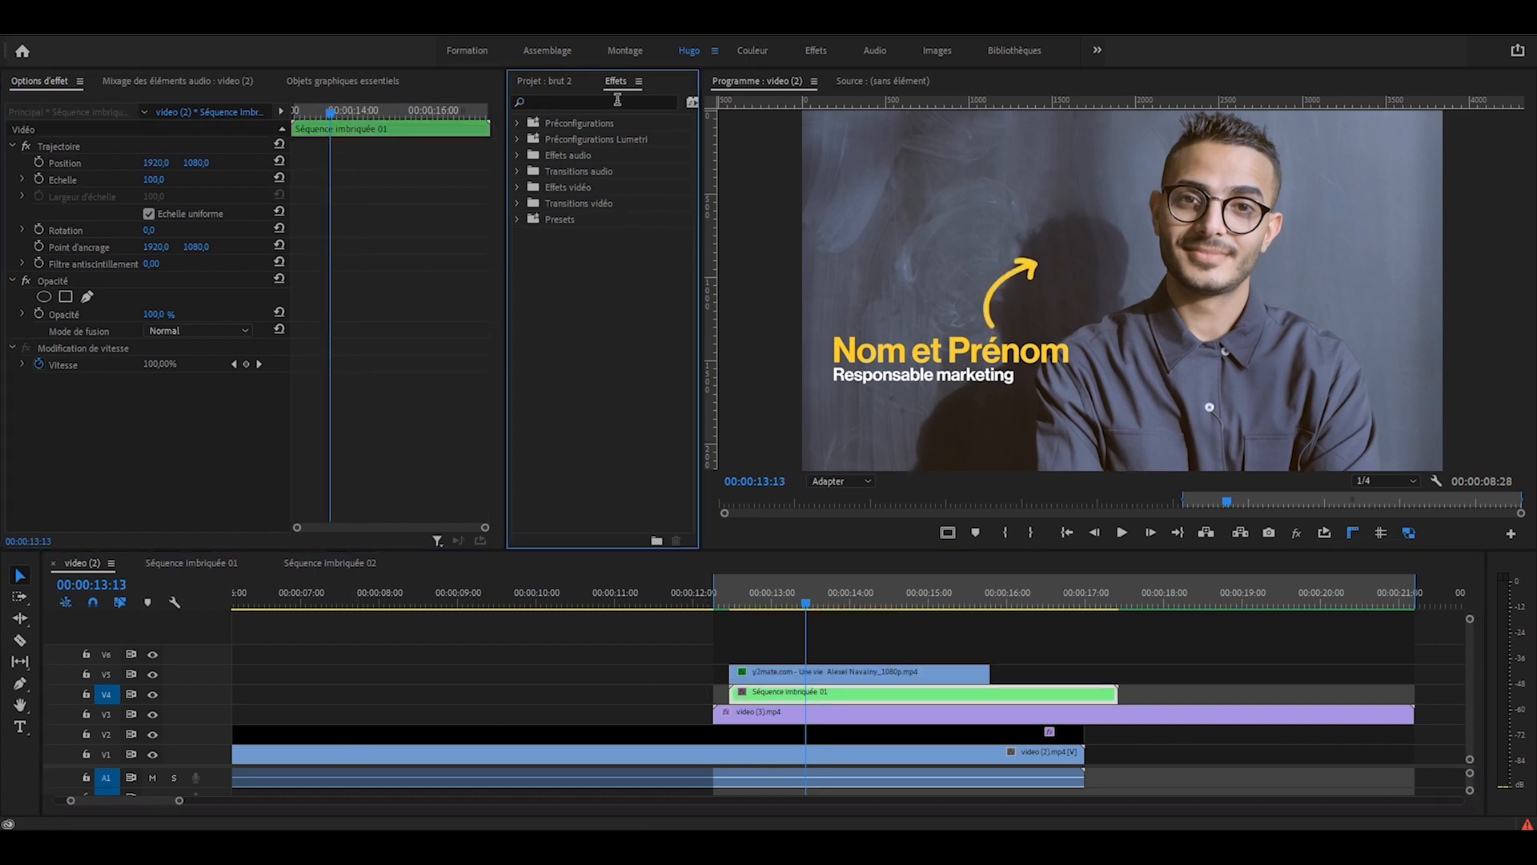
left_click(607, 100)
type("transfo")
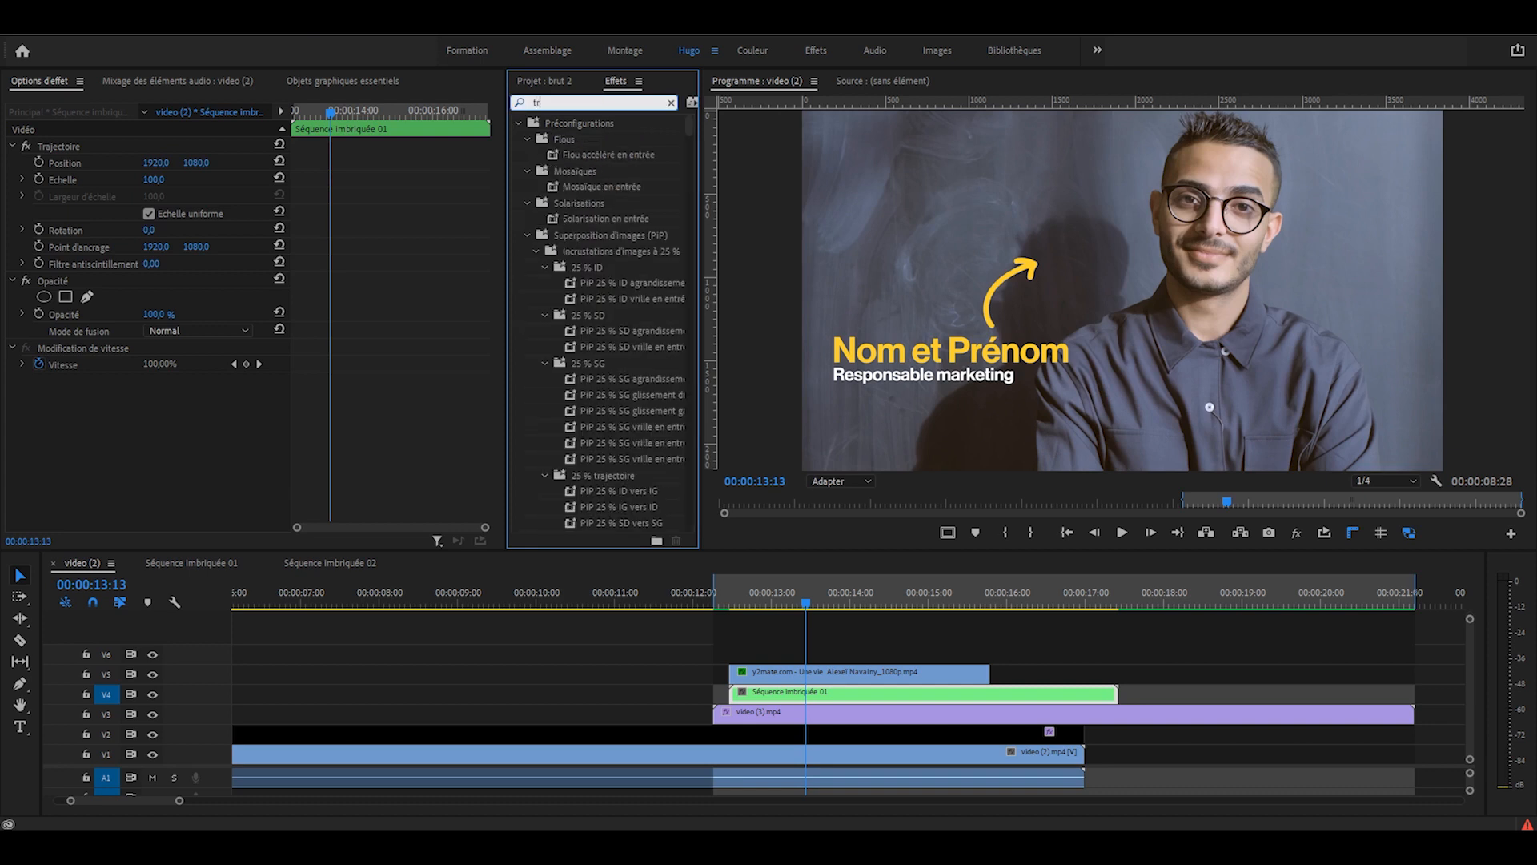
left_click_drag(592, 219, 853, 690)
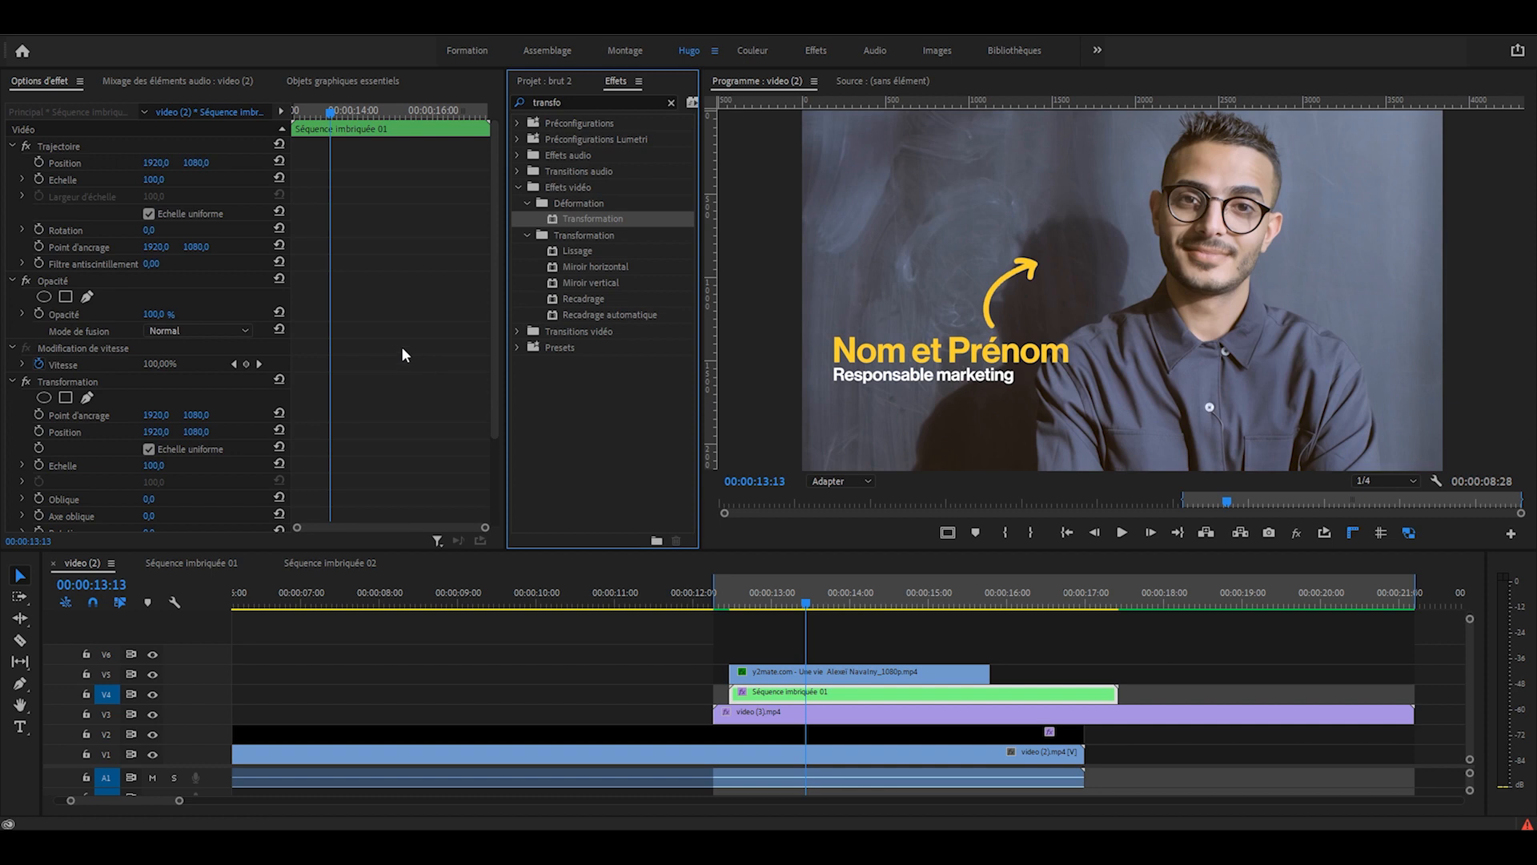
Step: Set the Transformation effect's shutter angle to 180 on the nested title sequence
scroll(402, 346, "down", 3)
left_click(160, 471)
type("180")
key("Return")
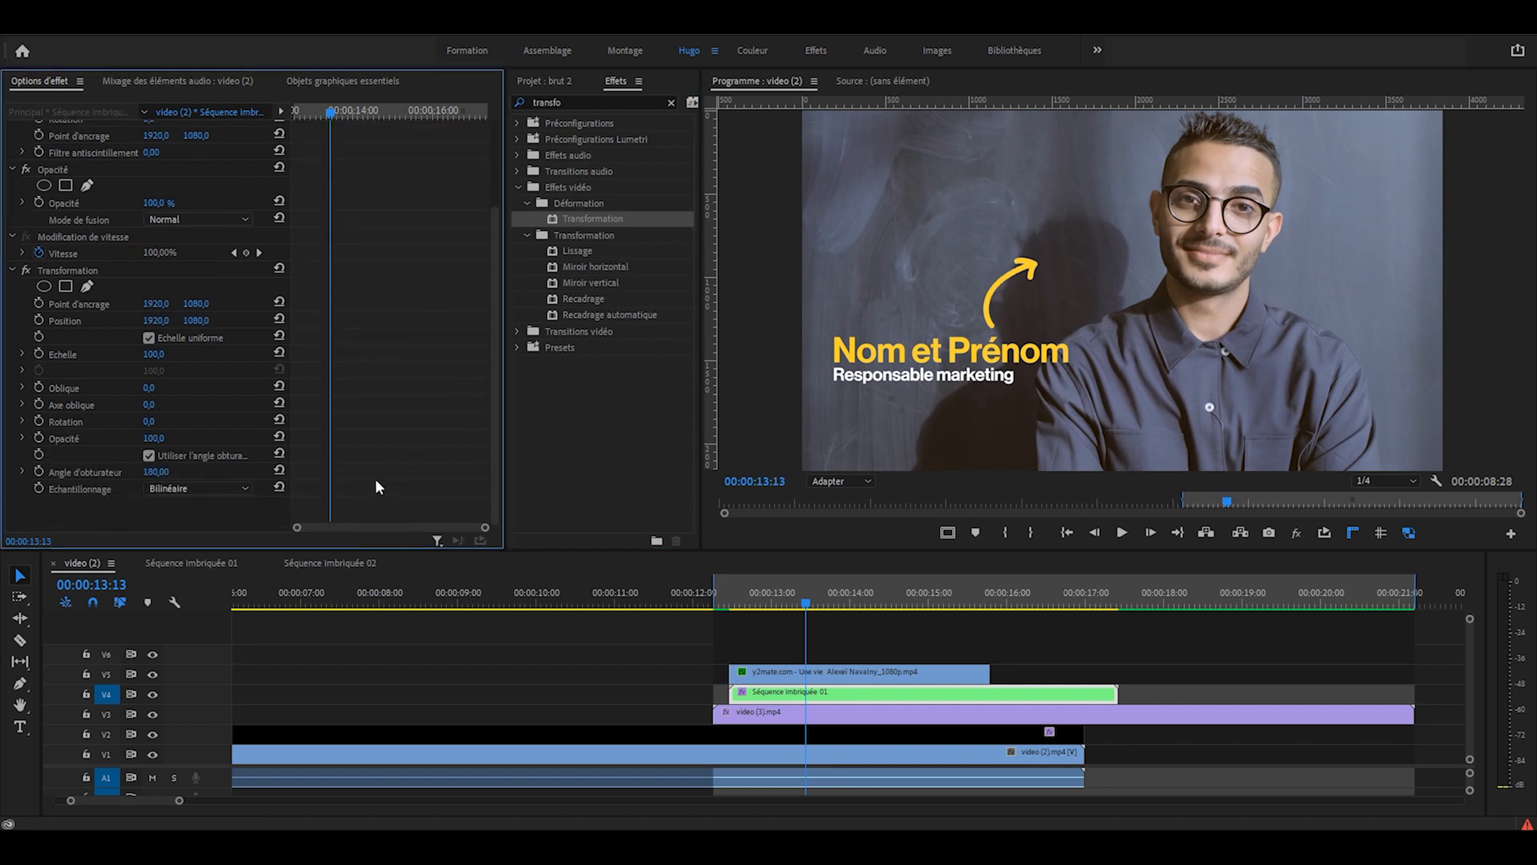
Step: Keyframe the Transformation position at 5675, 1080 on the title sequence's first frame, 00:00:12:14, placing the titles outside the frame
key("Up")
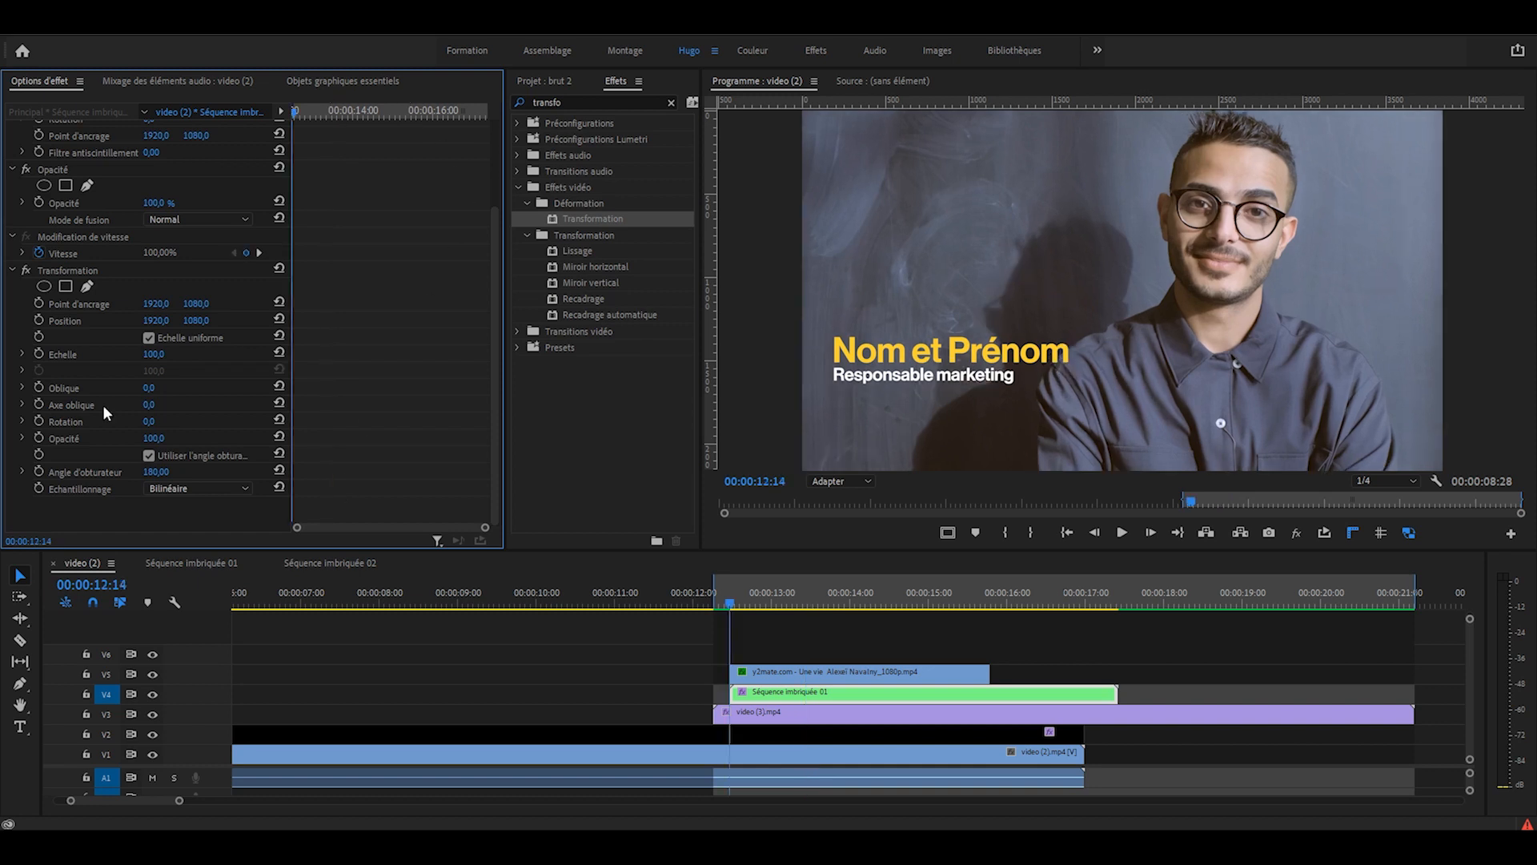
left_click_drag(157, 320, 577, 321)
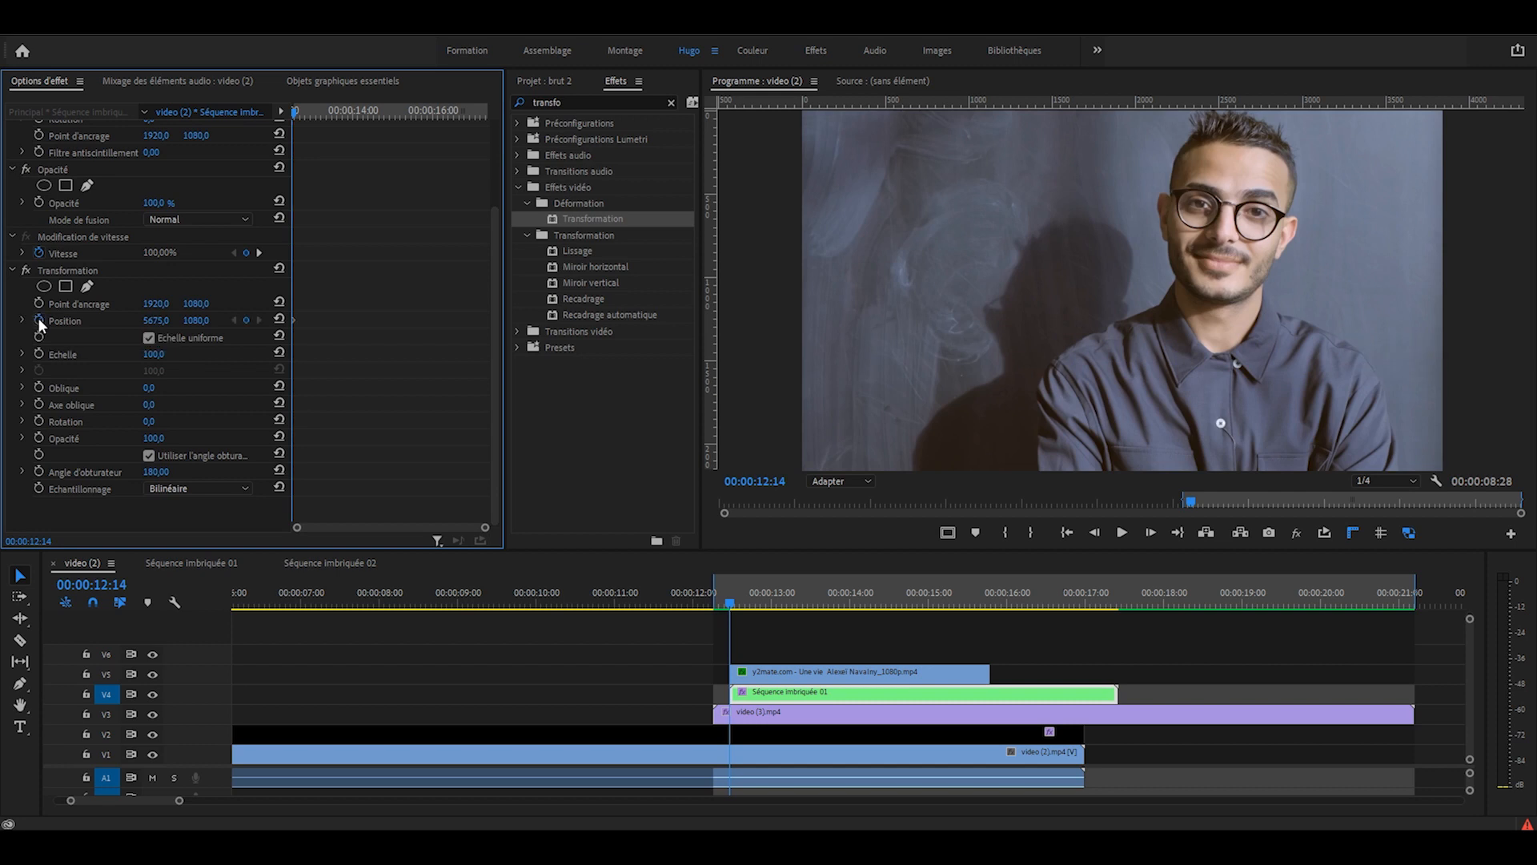
Step: Keyframe the Transformation position back to its default 1920, 1080 six frames after the title sequence's first position keyframe
left_click(38, 320)
key("Right")
key("Right")
key("Right")
key("Right")
key("Right")
key("Right")
left_click(279, 319)
Step: Shift the arrow clip on the timeline so that it starts at 00:00:12:24
scroll(362, 346, "up", 4)
key("Right")
key("Right")
key("Right")
key("Right")
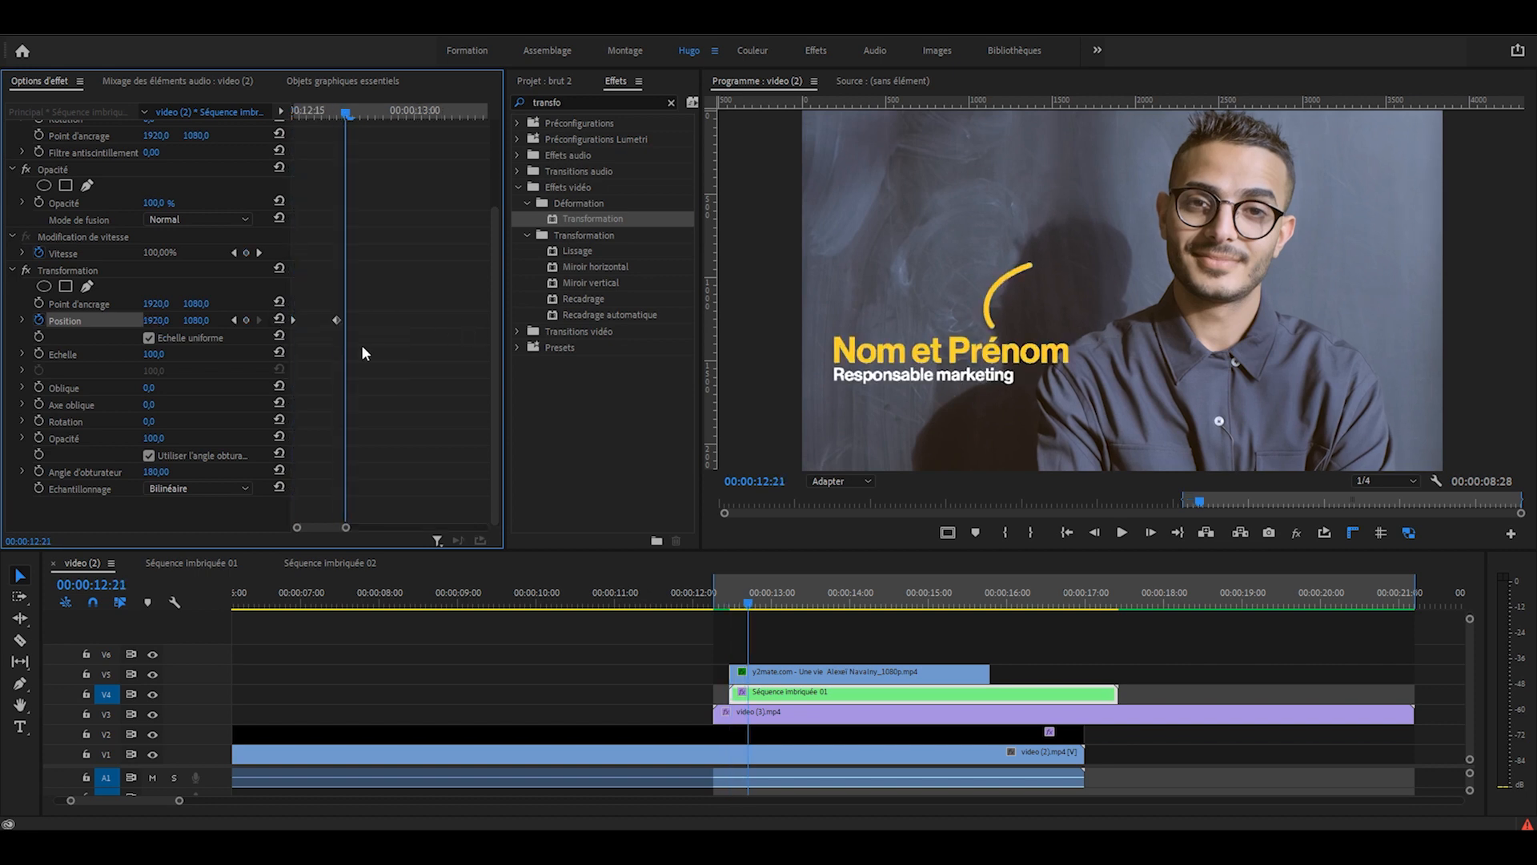
left_click_drag(771, 675, 801, 675)
Step: Add a Transformation position keyframe holding 1920, 1080 on the title sequence at 00:00:16:08, just after the arrow clip ends
left_click(1019, 592)
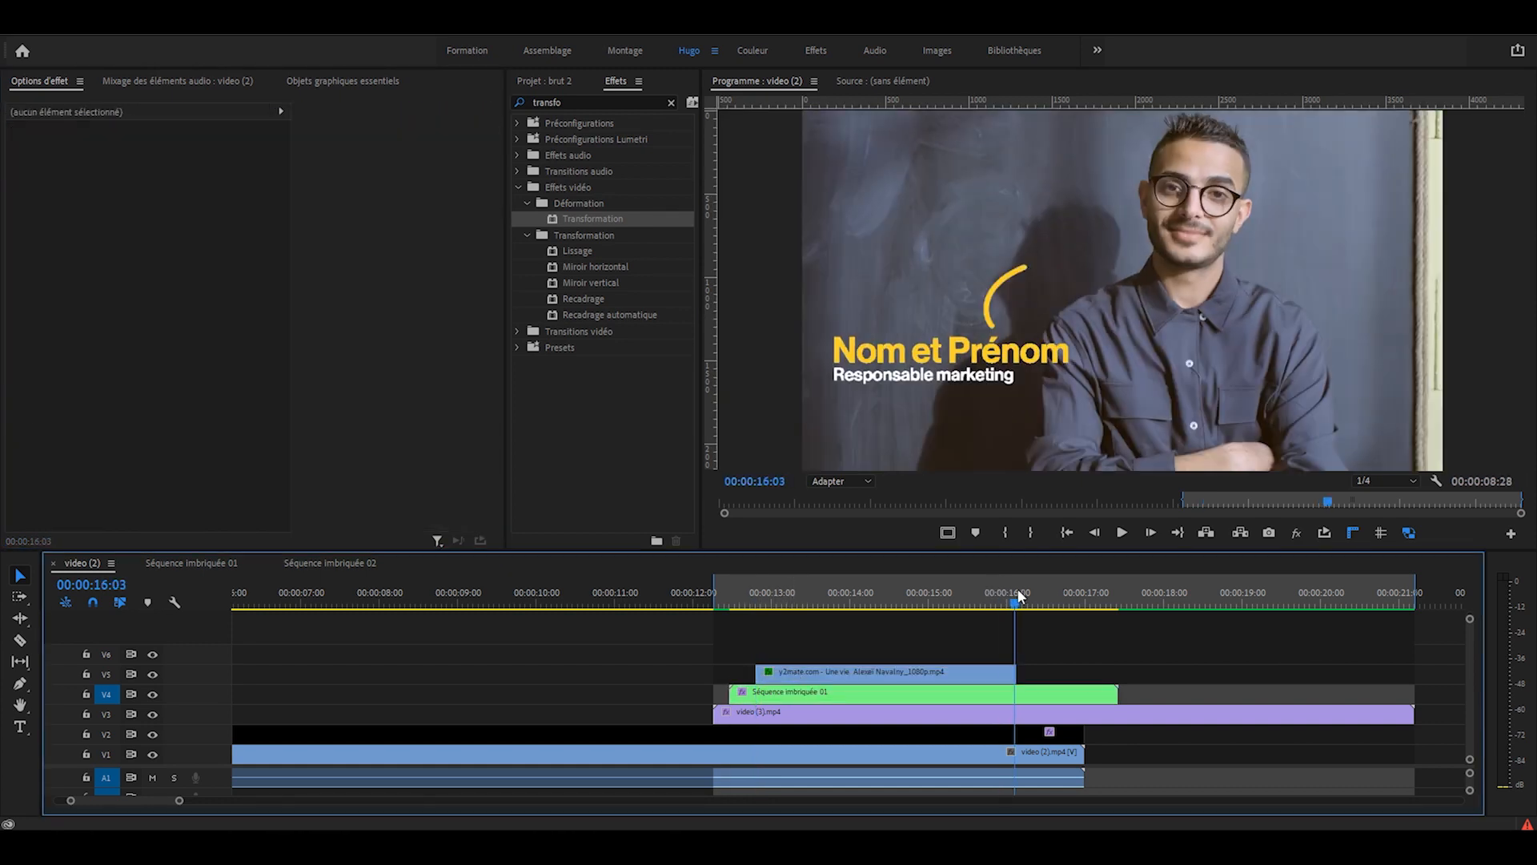
key("Down")
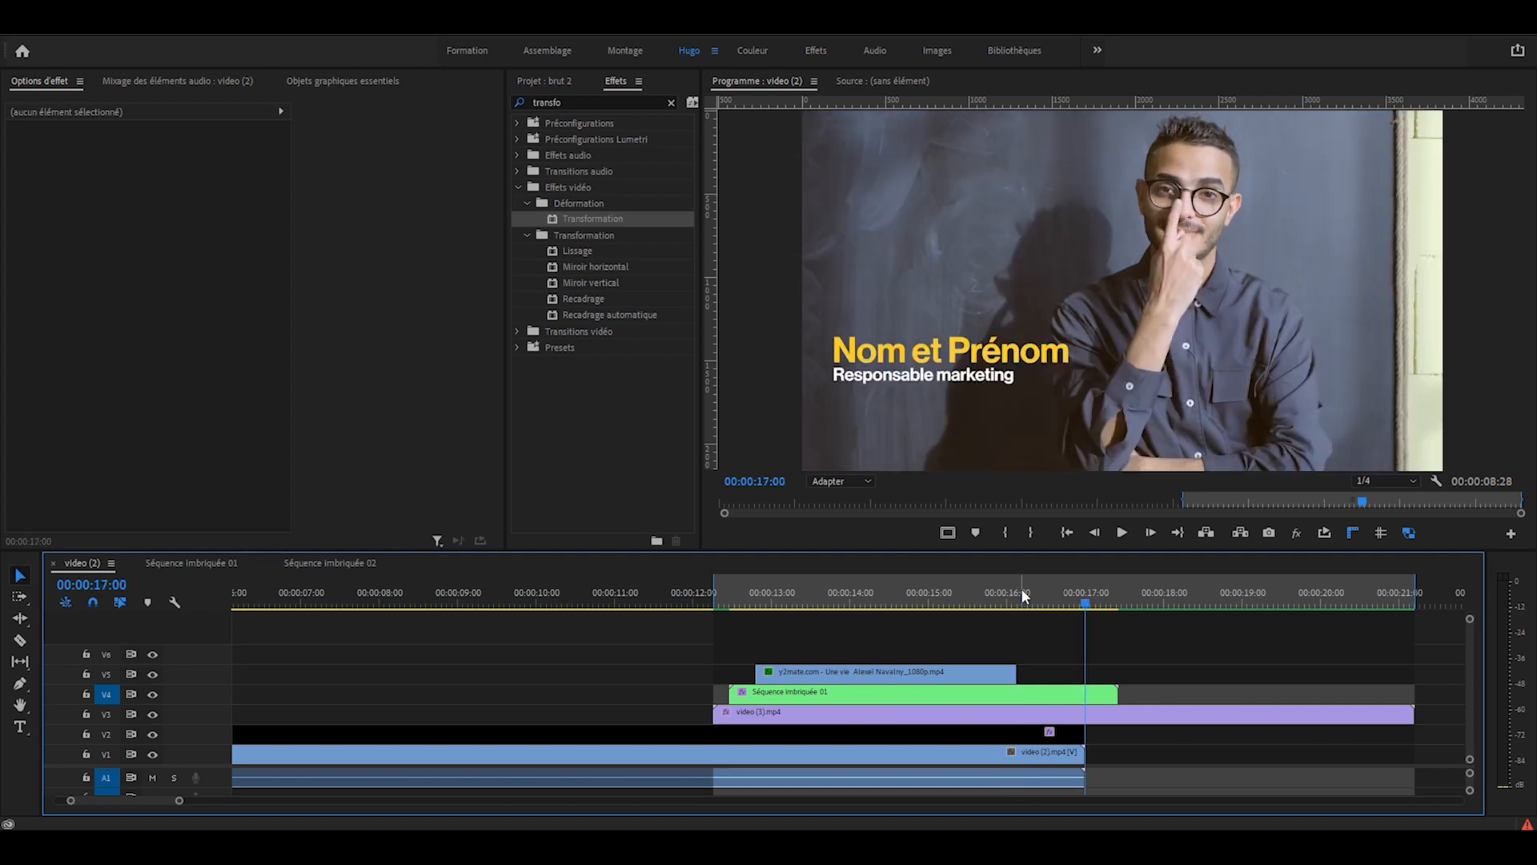
key("Up")
key("Right")
key("Right")
key("Right")
key("Right")
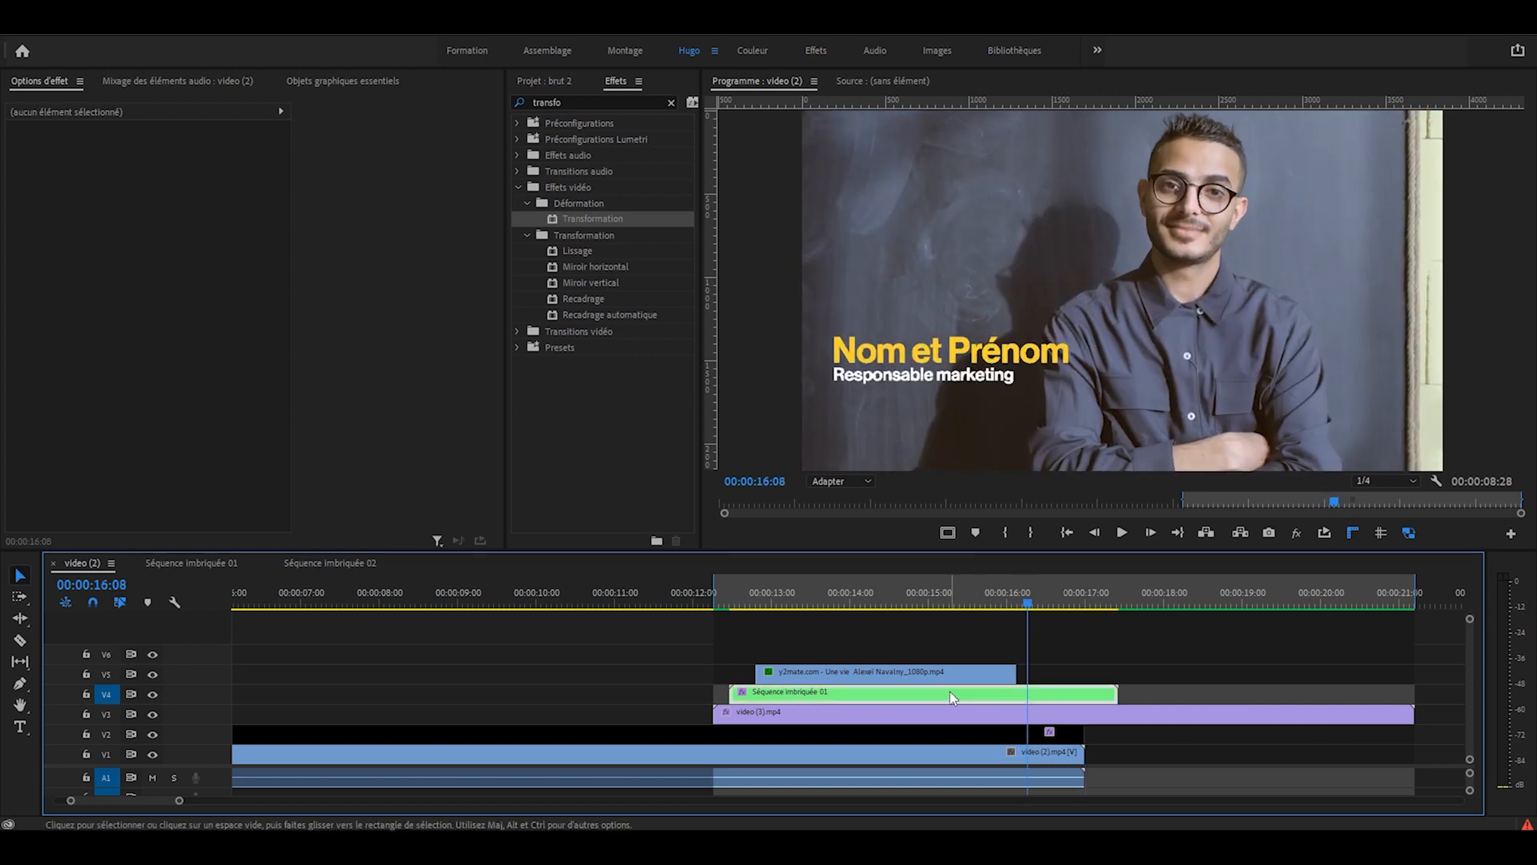
left_click(949, 690)
left_click(246, 431)
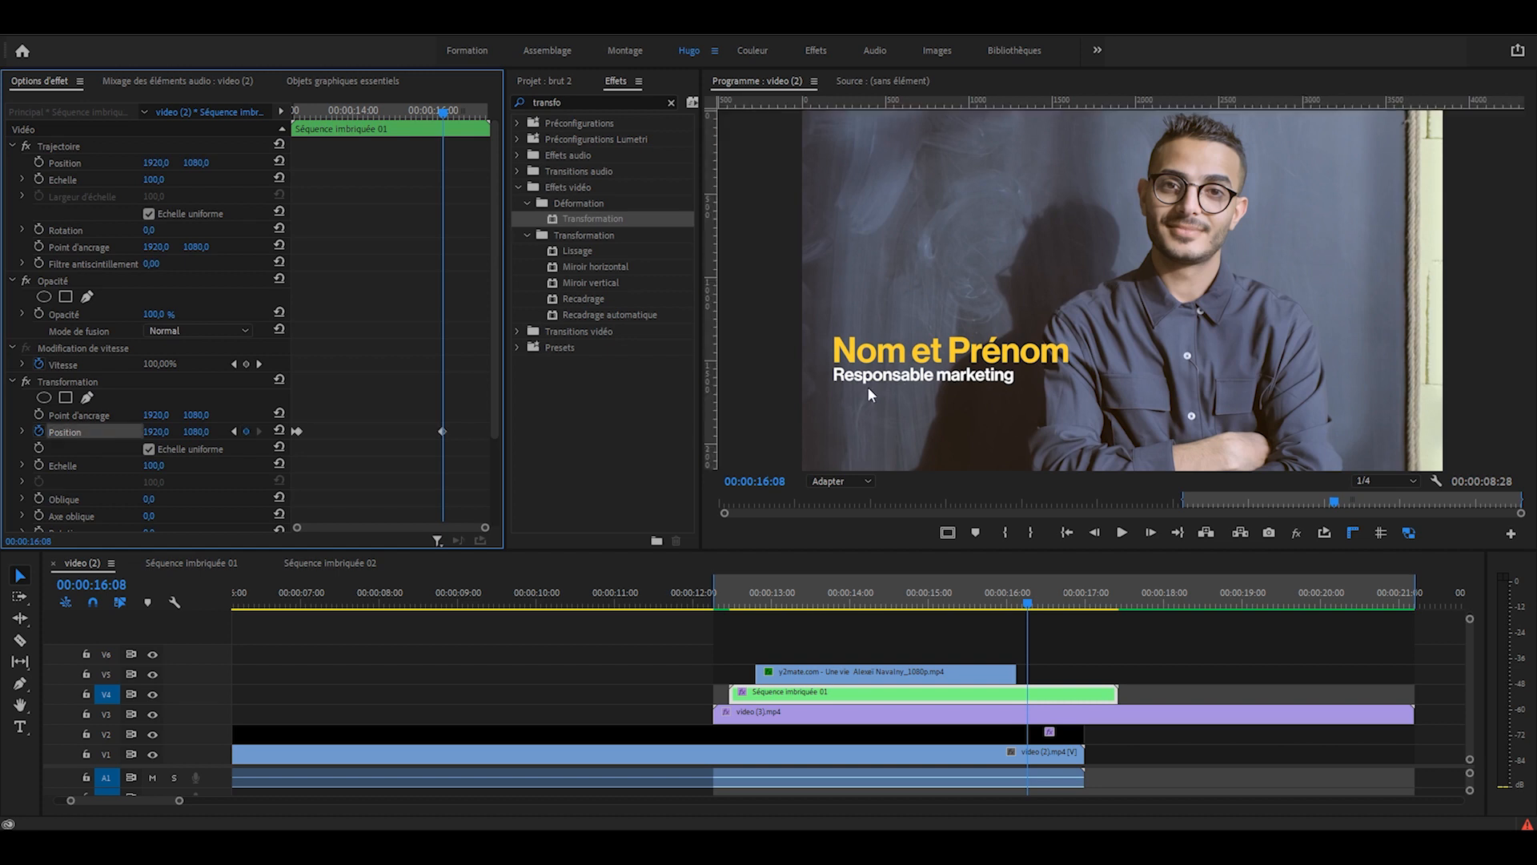
Step: Keyframe the title sequence's position outside the frame a few frames after 00:00:16:08 and play back the animation
key("Right")
key("Right")
key("Right")
left_click_drag(156, 432, 4, 432)
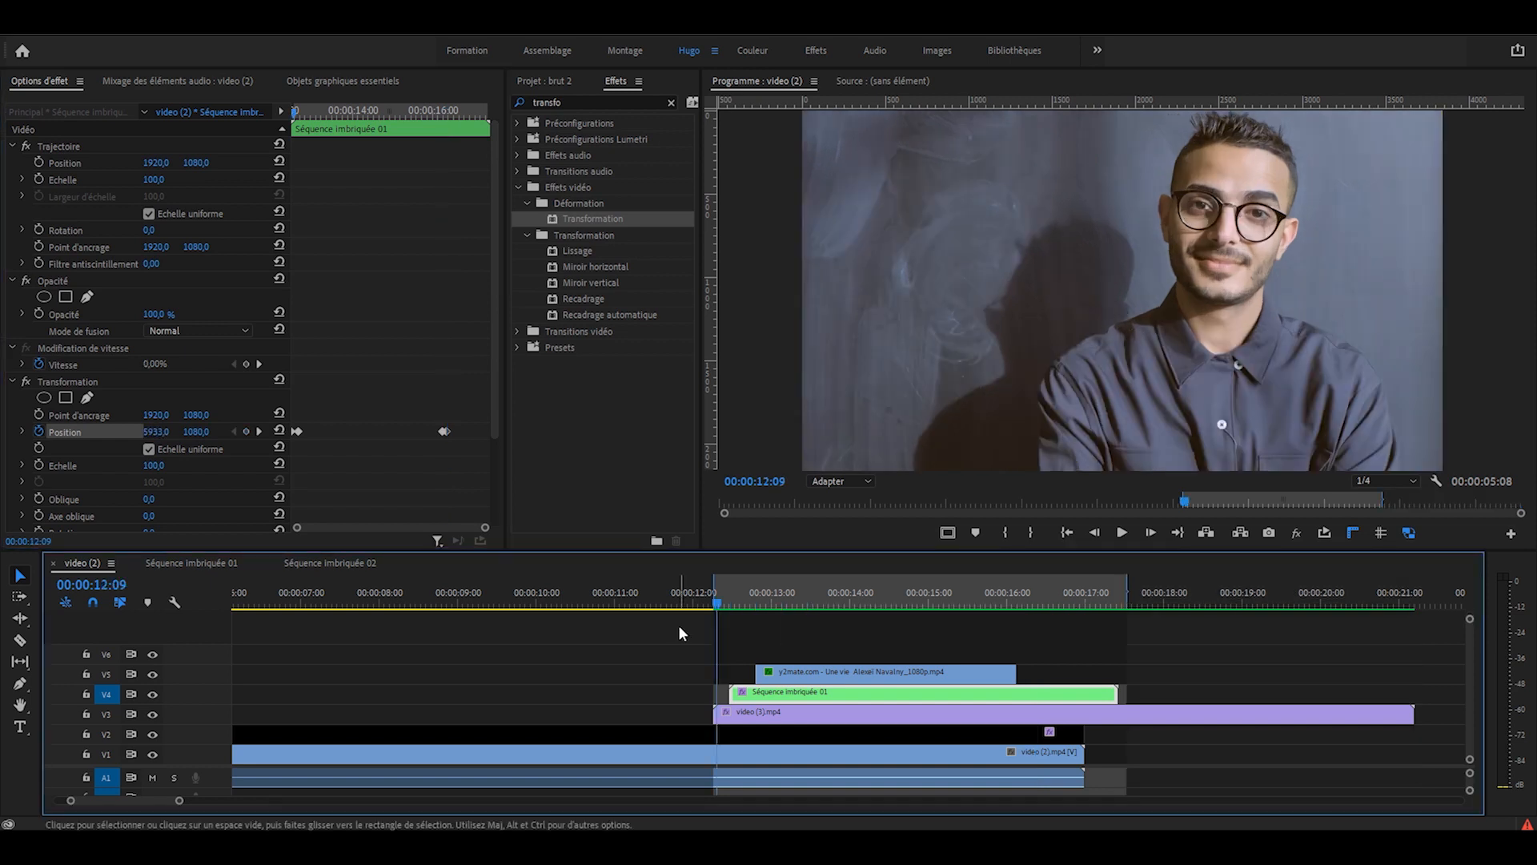
key("space")
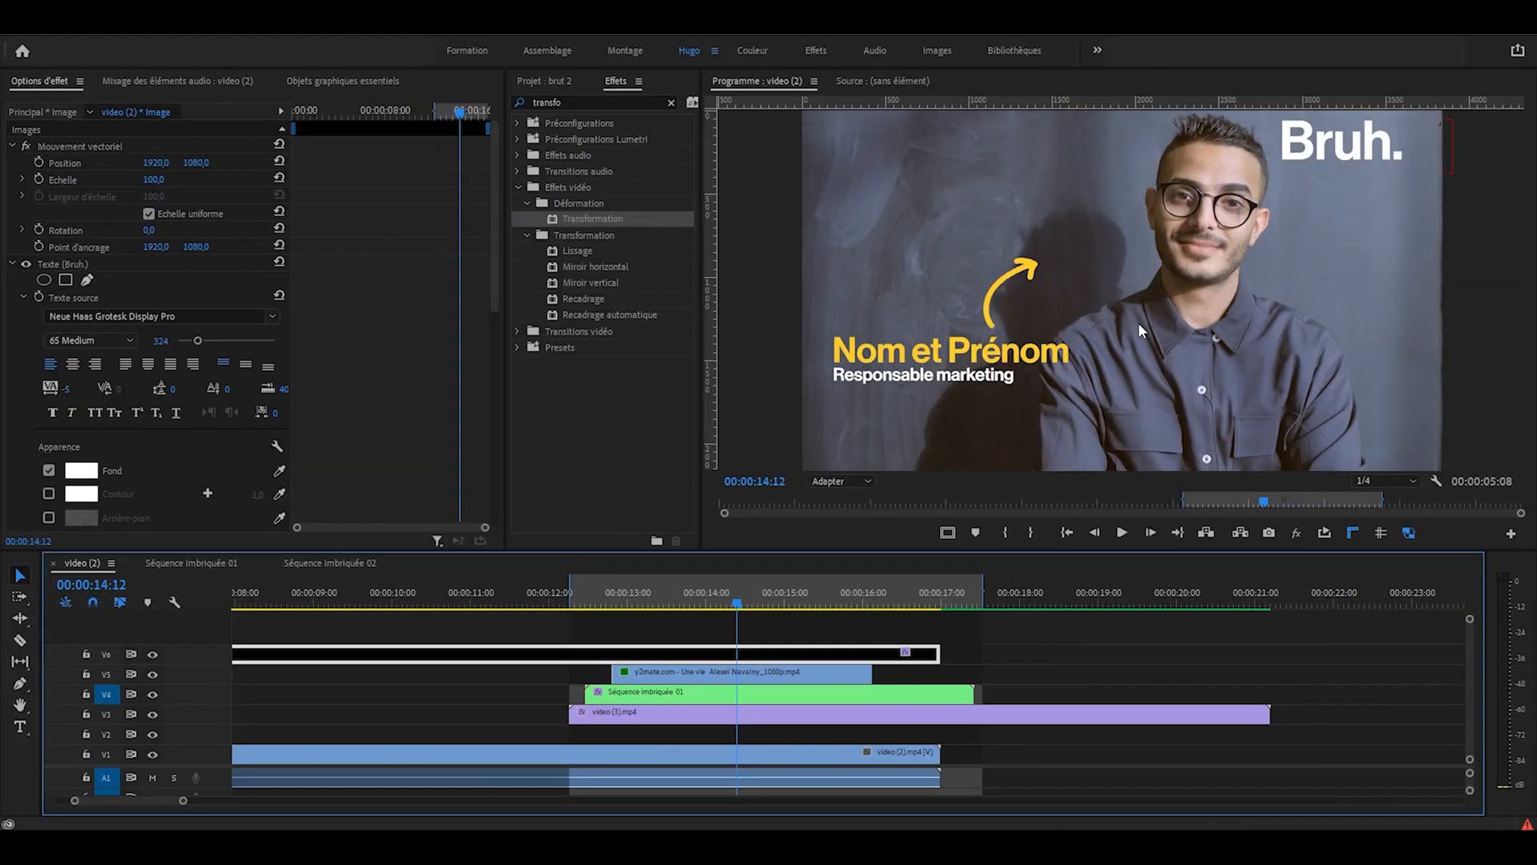
Step: Add two vertical guides for the logo subtitle, setting the second one's position to 3595 pixels
left_click(1320, 253)
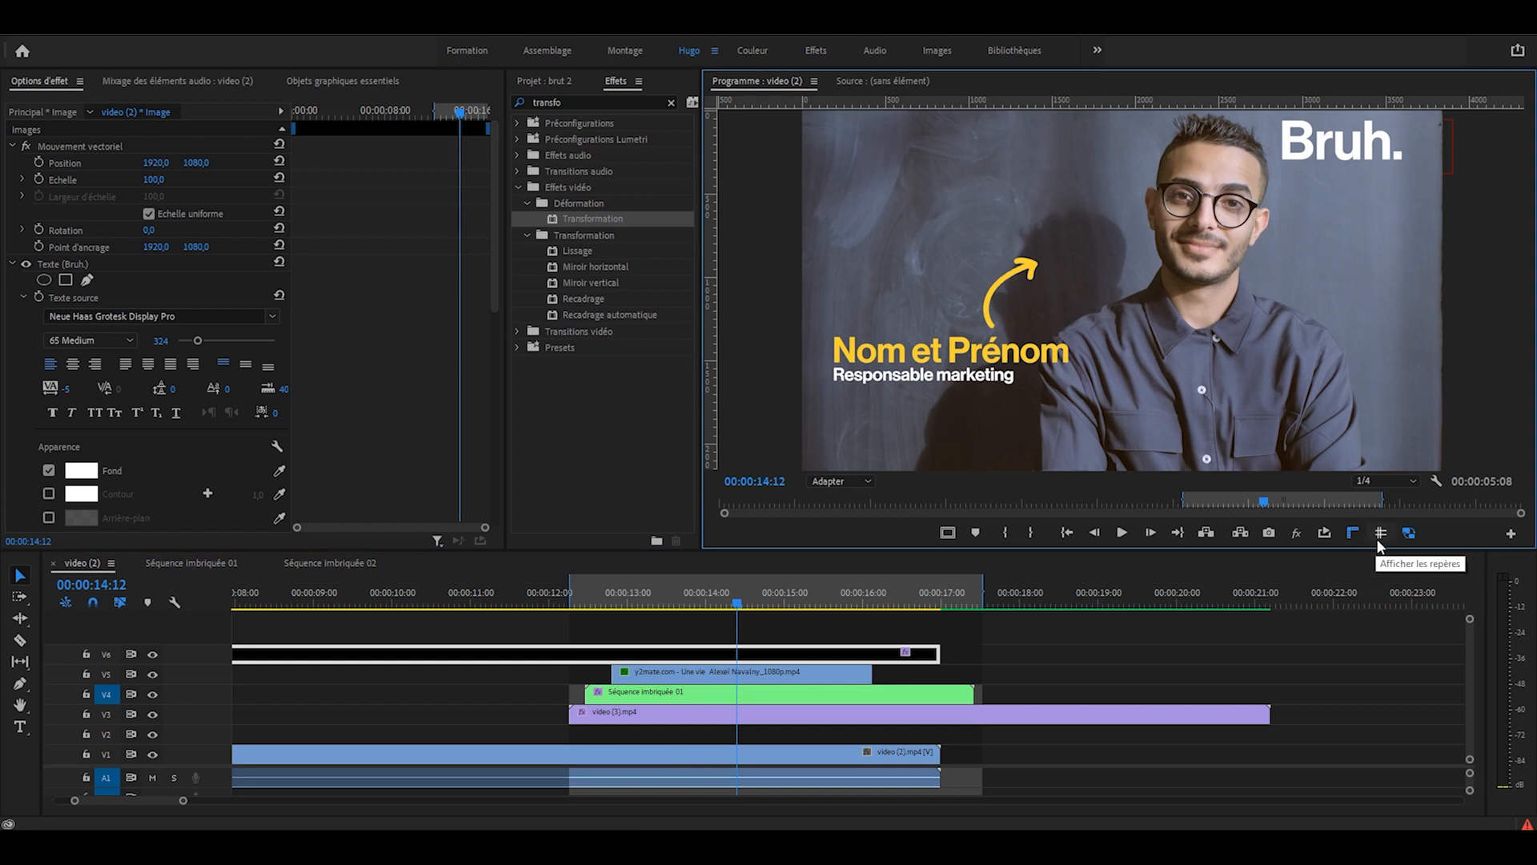
left_click_drag(710, 253, 884, 253)
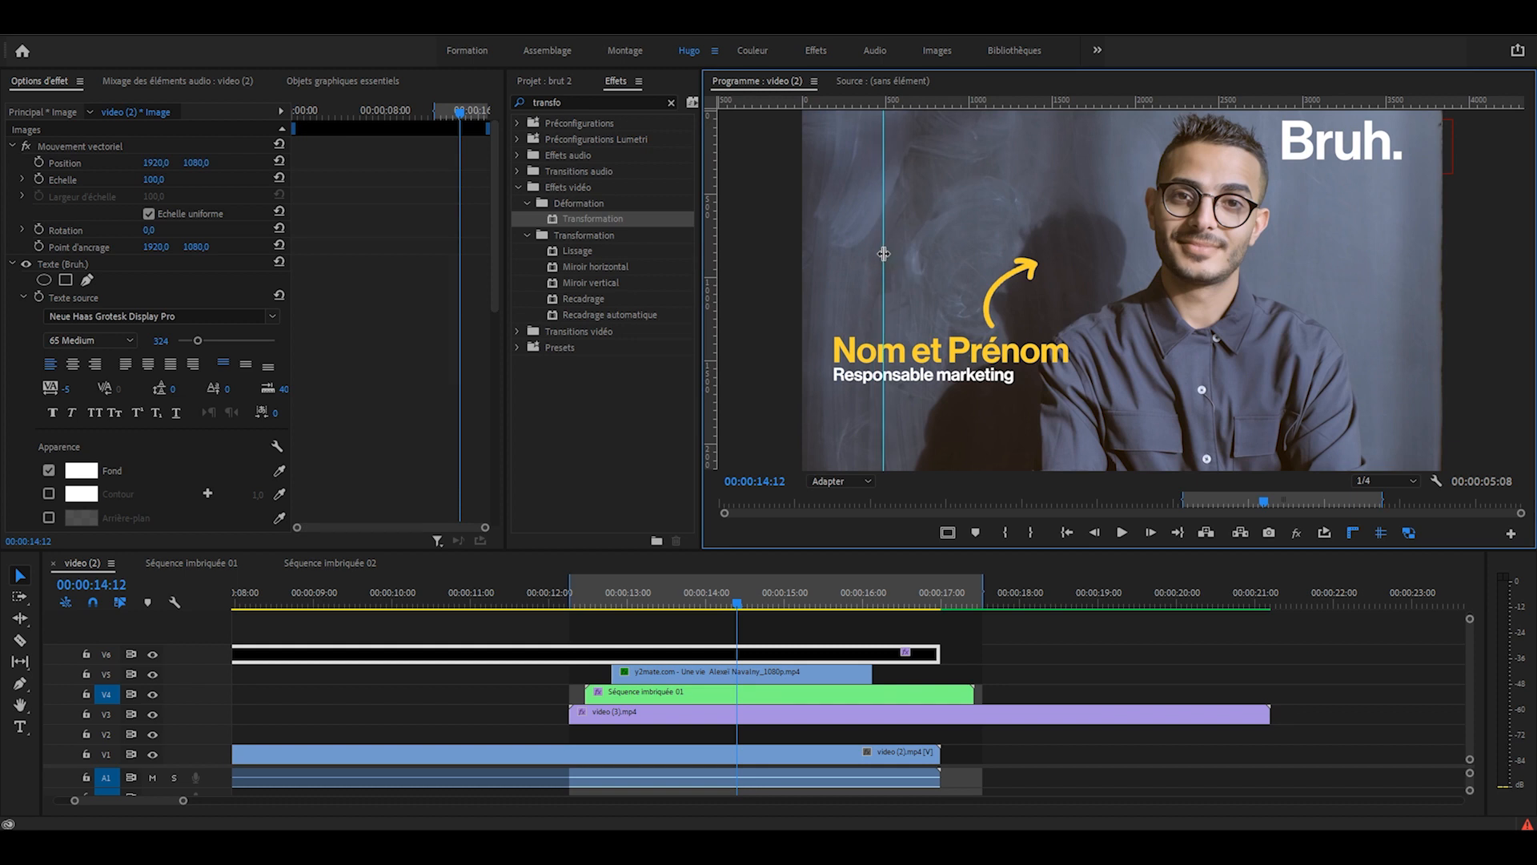
double_click(884, 254)
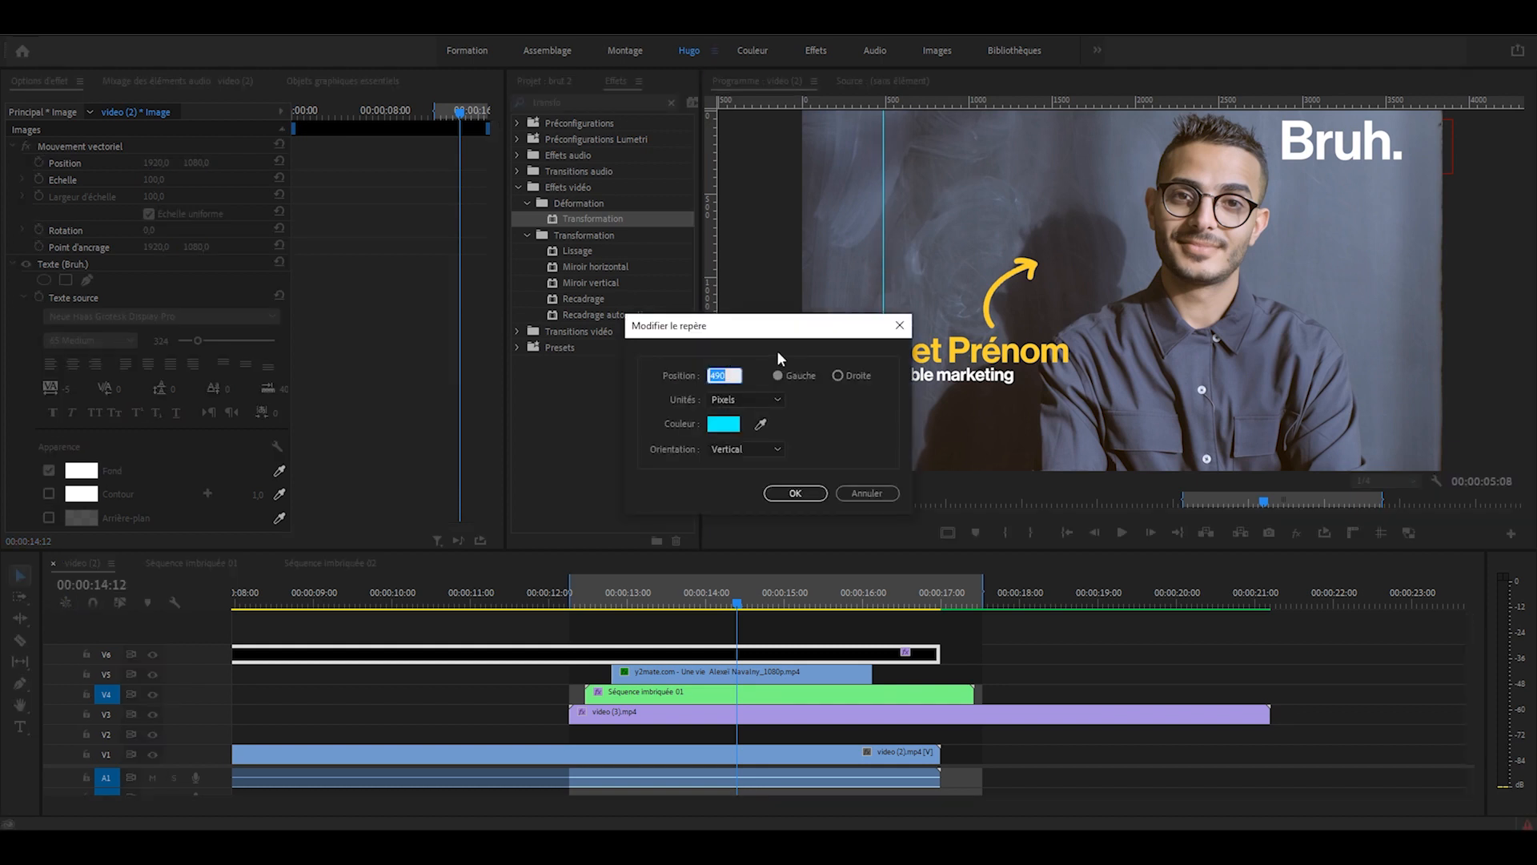
left_click(884, 321)
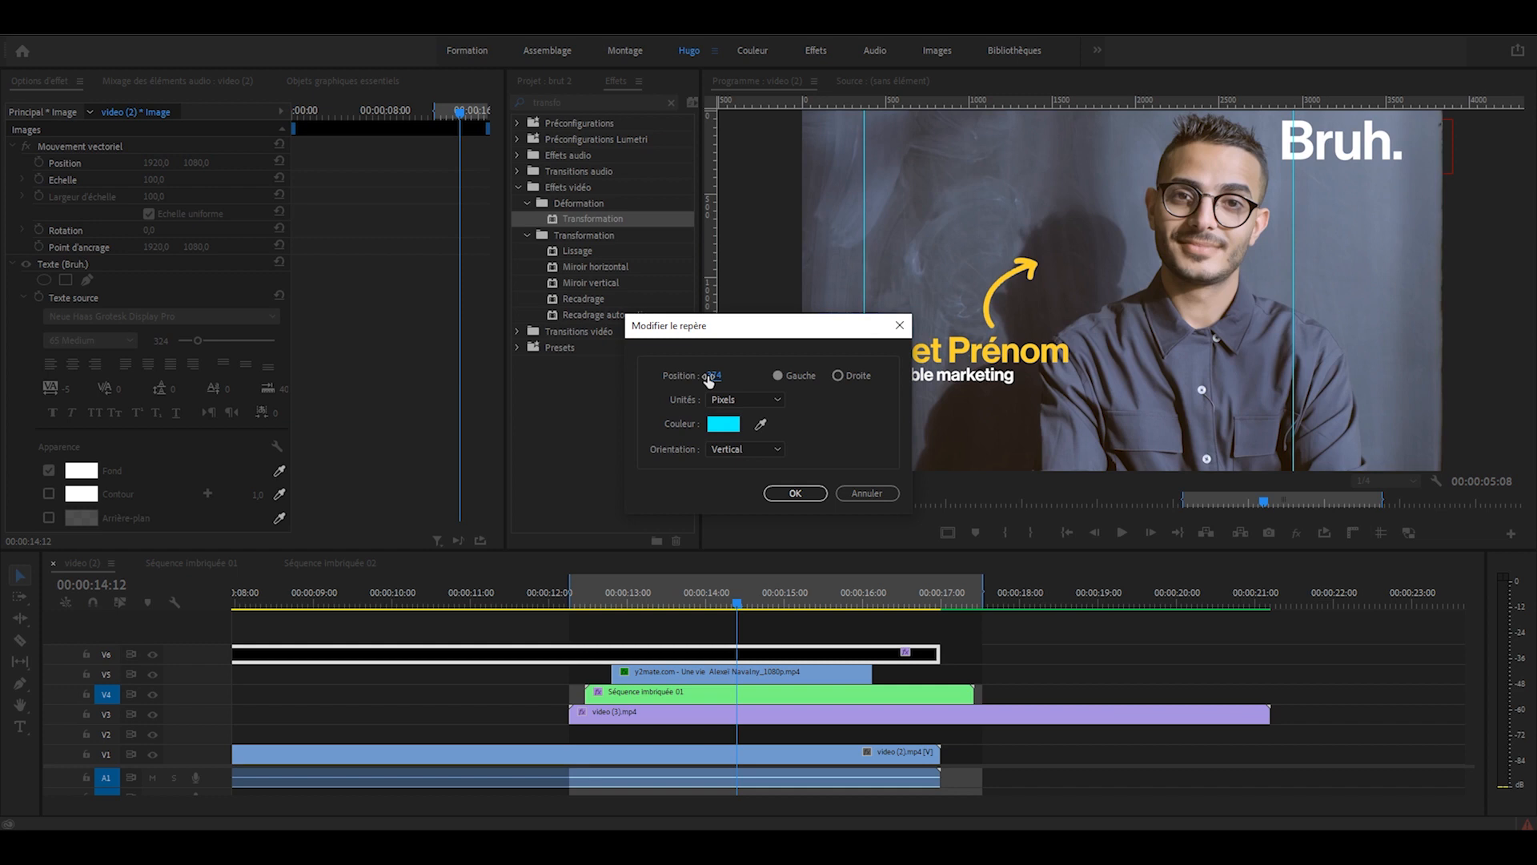
left_click(709, 375)
type("3595")
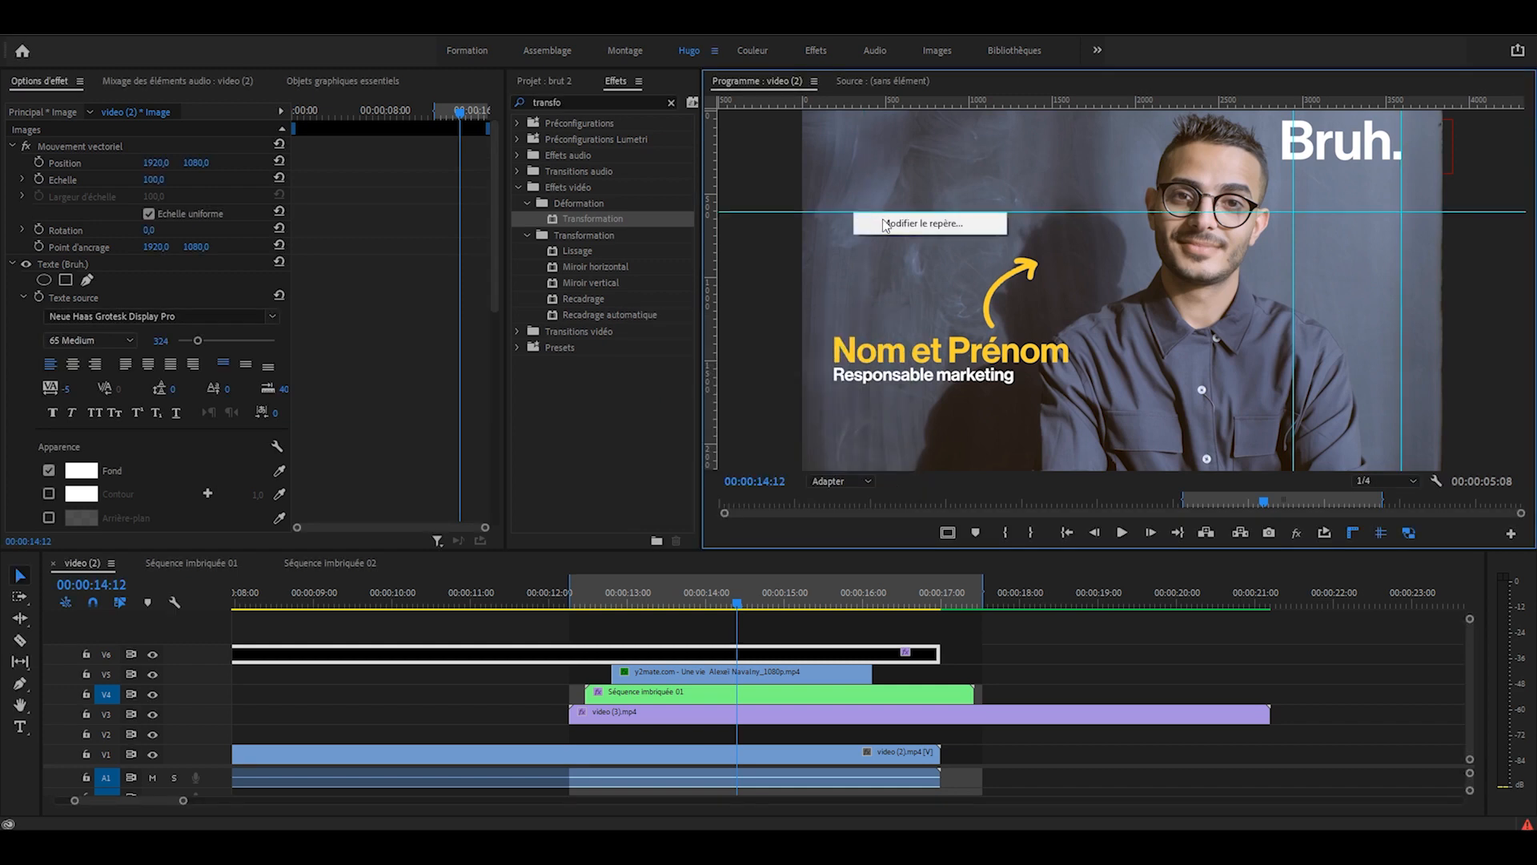
Step: Position two horizontal guides below the "Bruh." logo at 310 and 390 pixels
left_click(884, 220)
left_click(713, 376)
type("310")
key("Return")
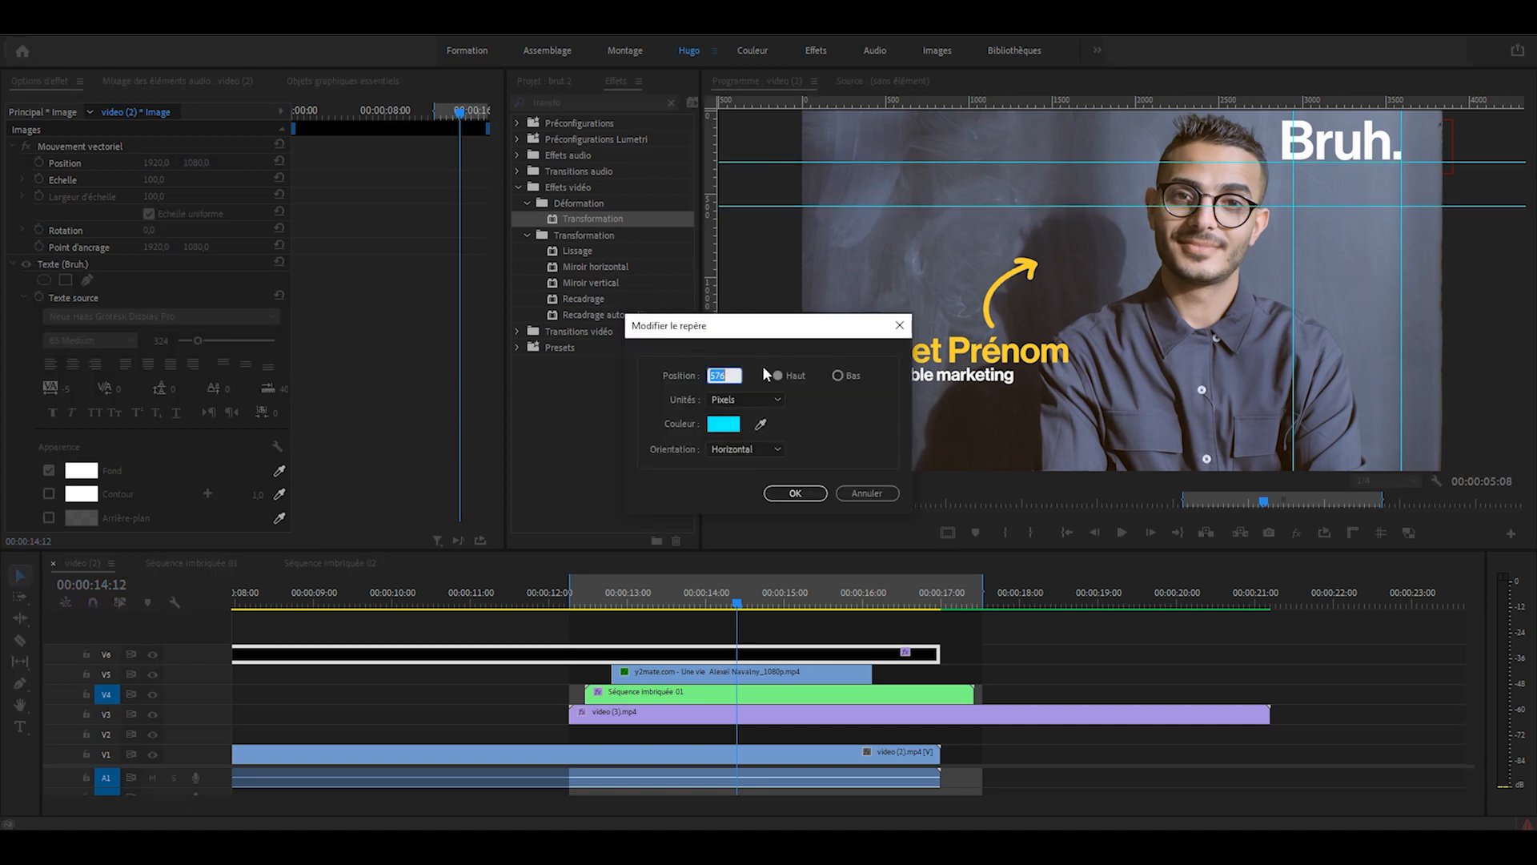
type("390")
key("Return")
Step: Create a text box below the "Bruh." logo containing ".ORIGINAL"
left_click(840, 482)
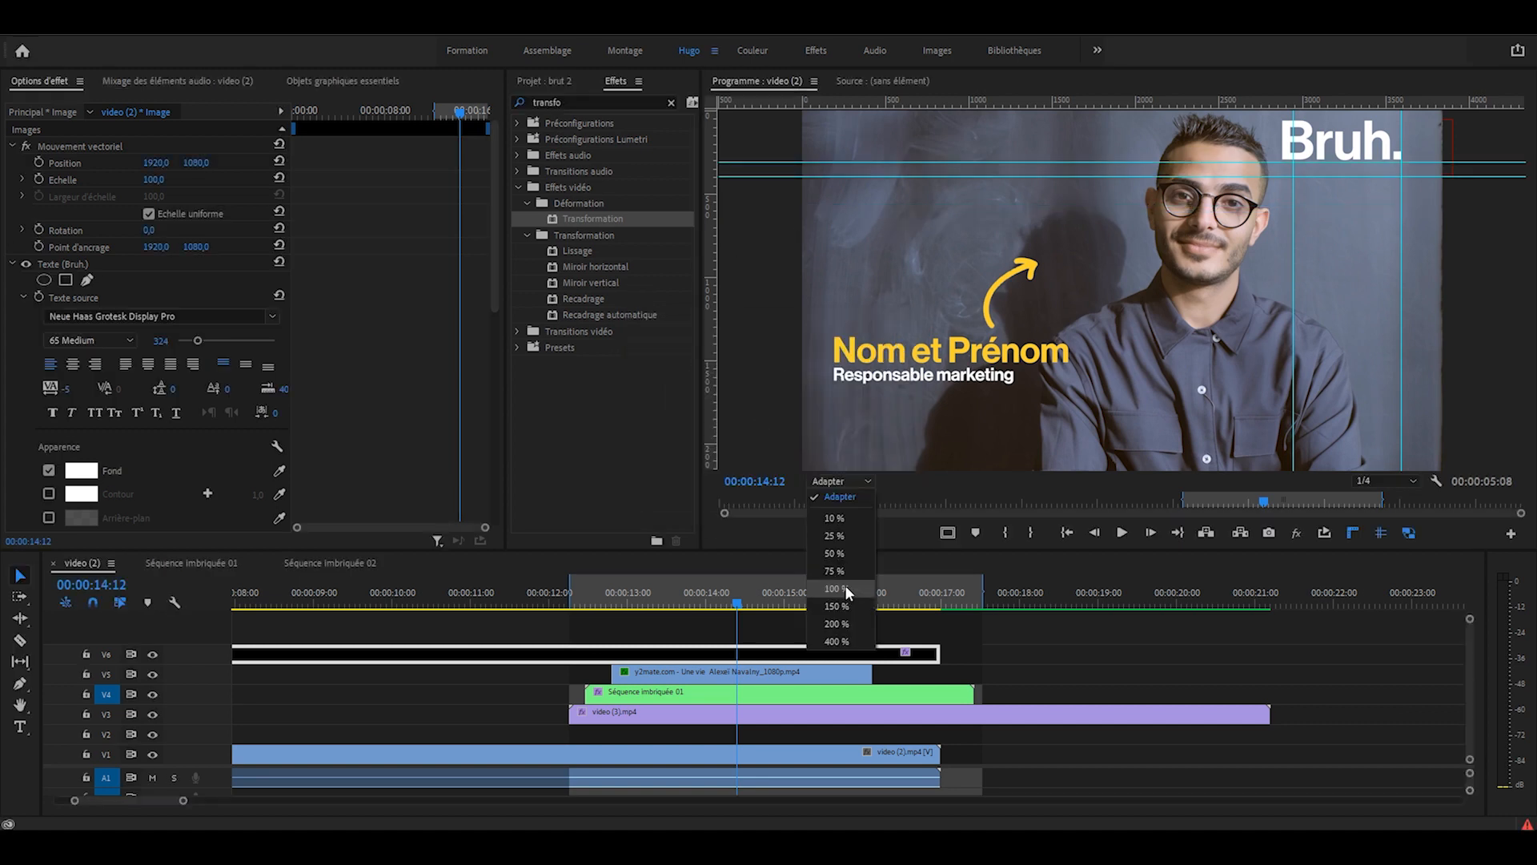
left_click(845, 589)
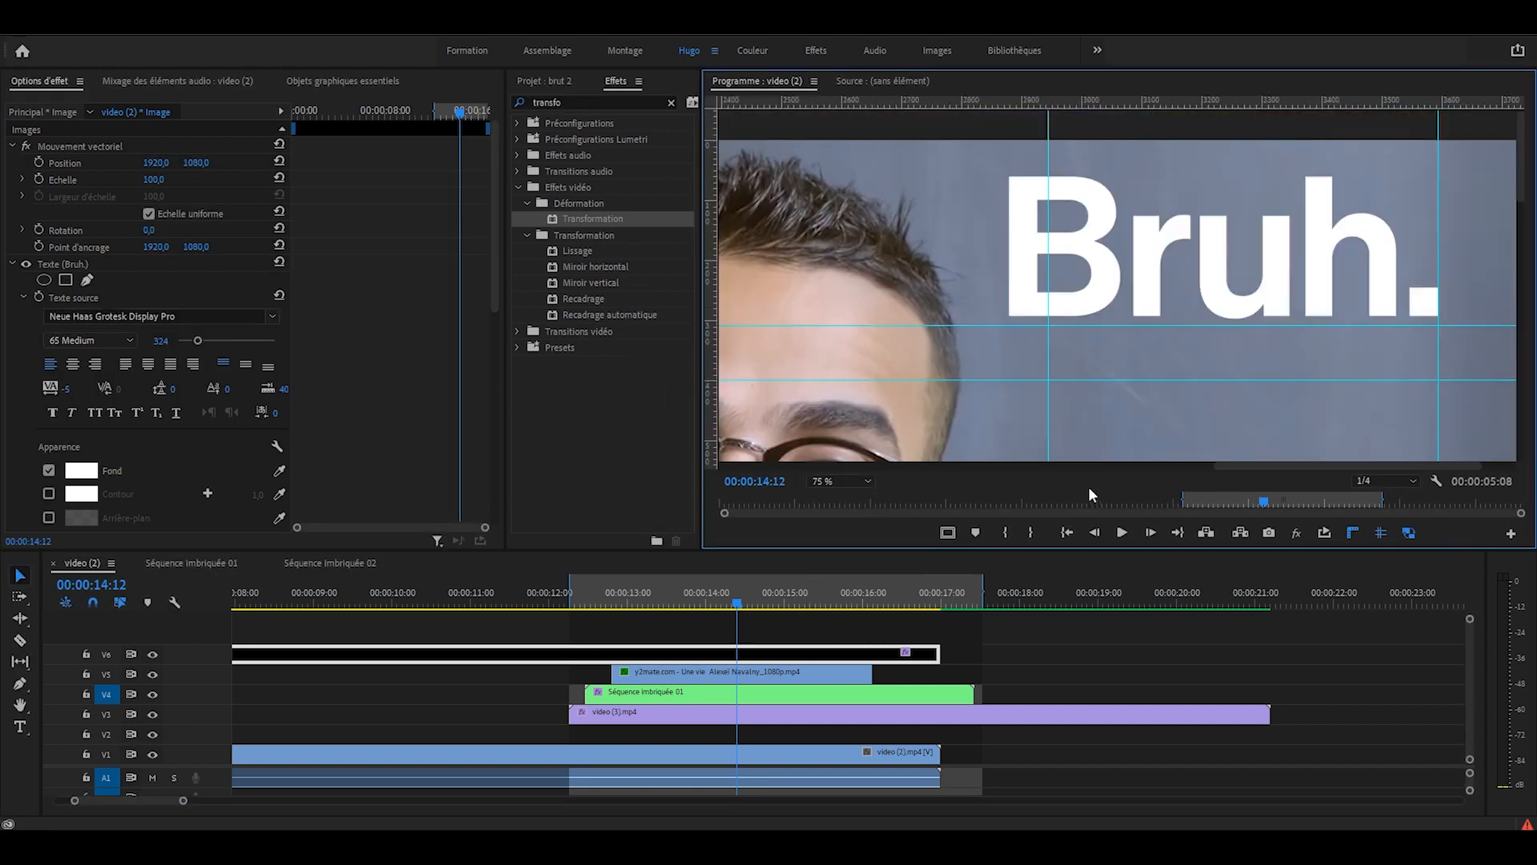
left_click_drag(950, 310, 1500, 398)
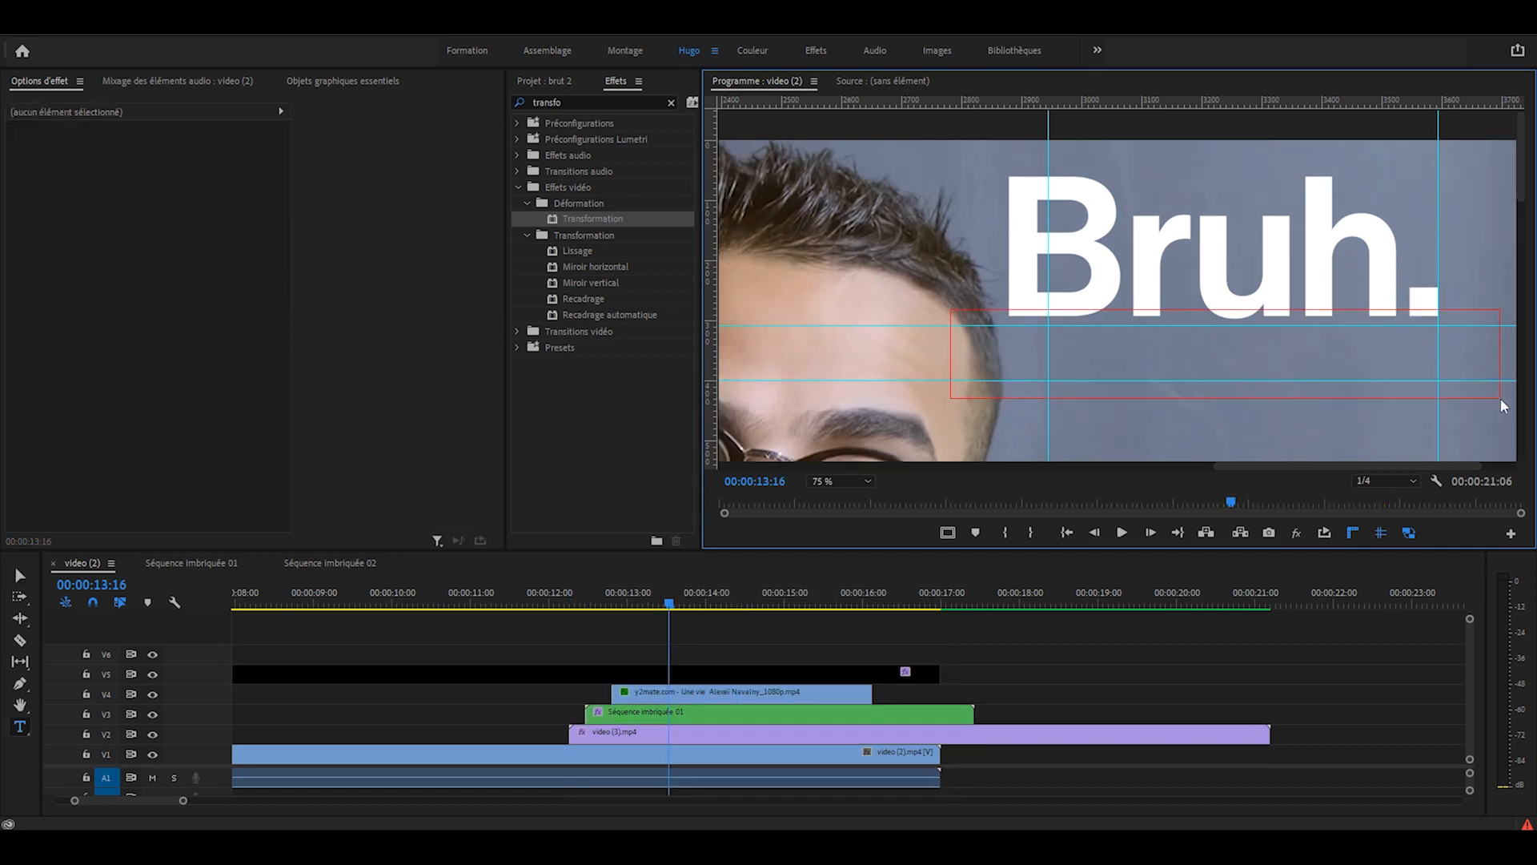
type(".ORIGINAL")
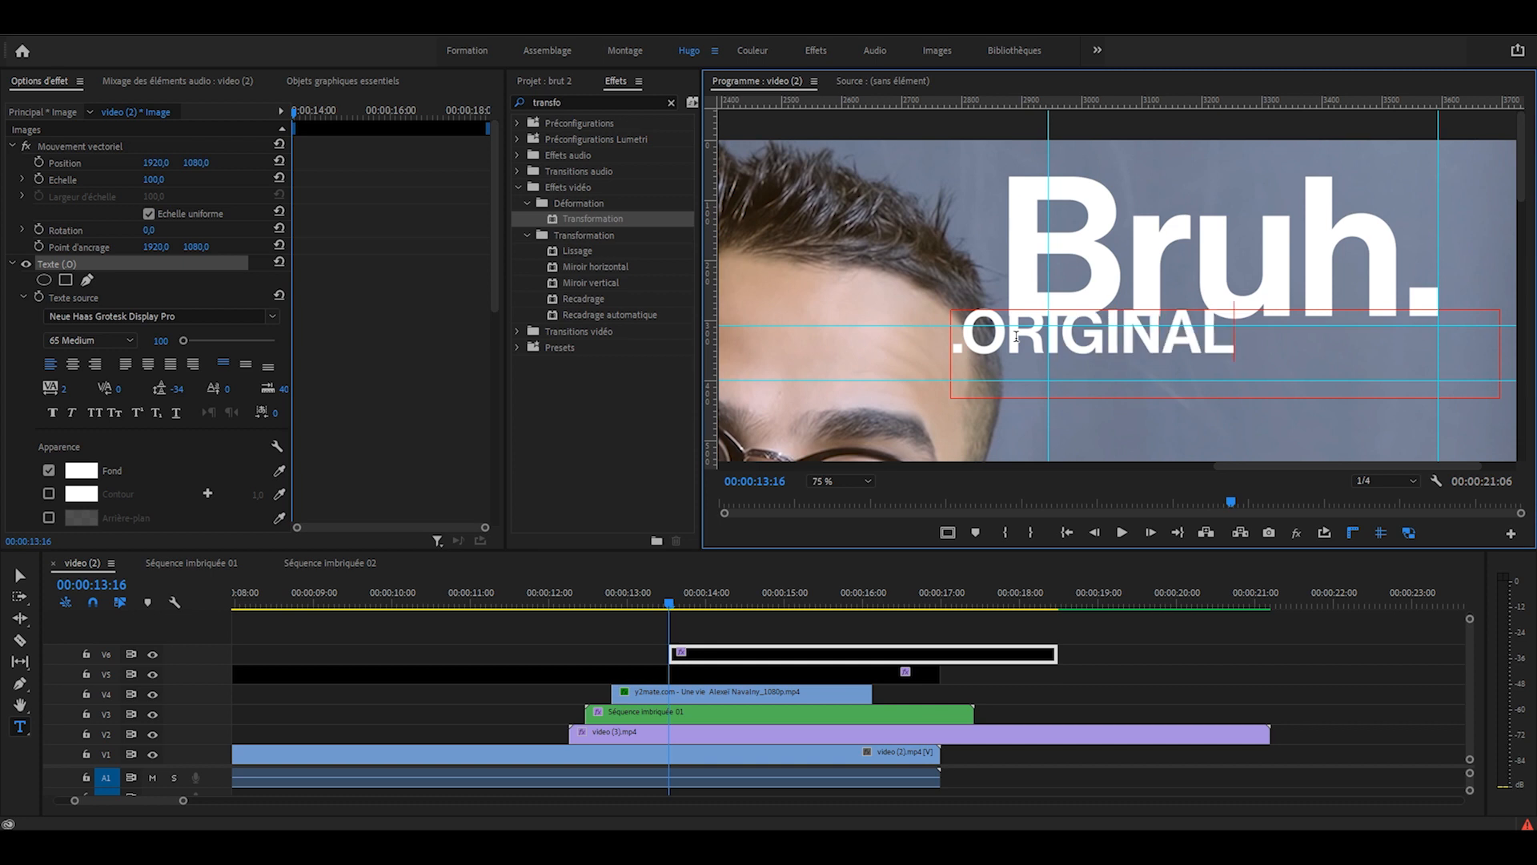
Step: Set the whole ".ORIGINAL" text to font size 122 with a tracking of 20
key("ctrl+a")
left_click(155, 339)
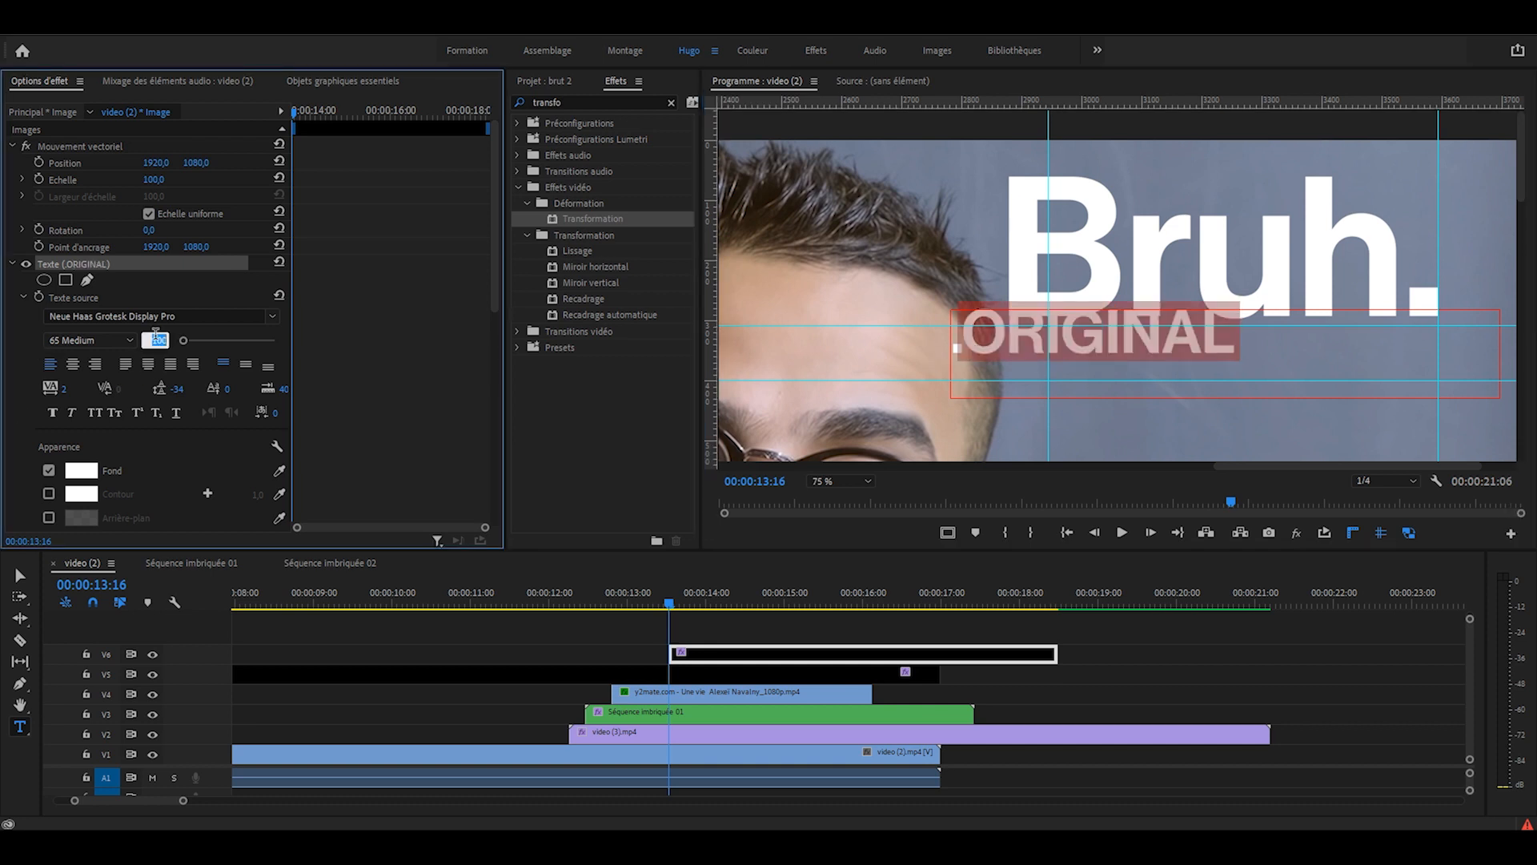
type("122")
key("Tab")
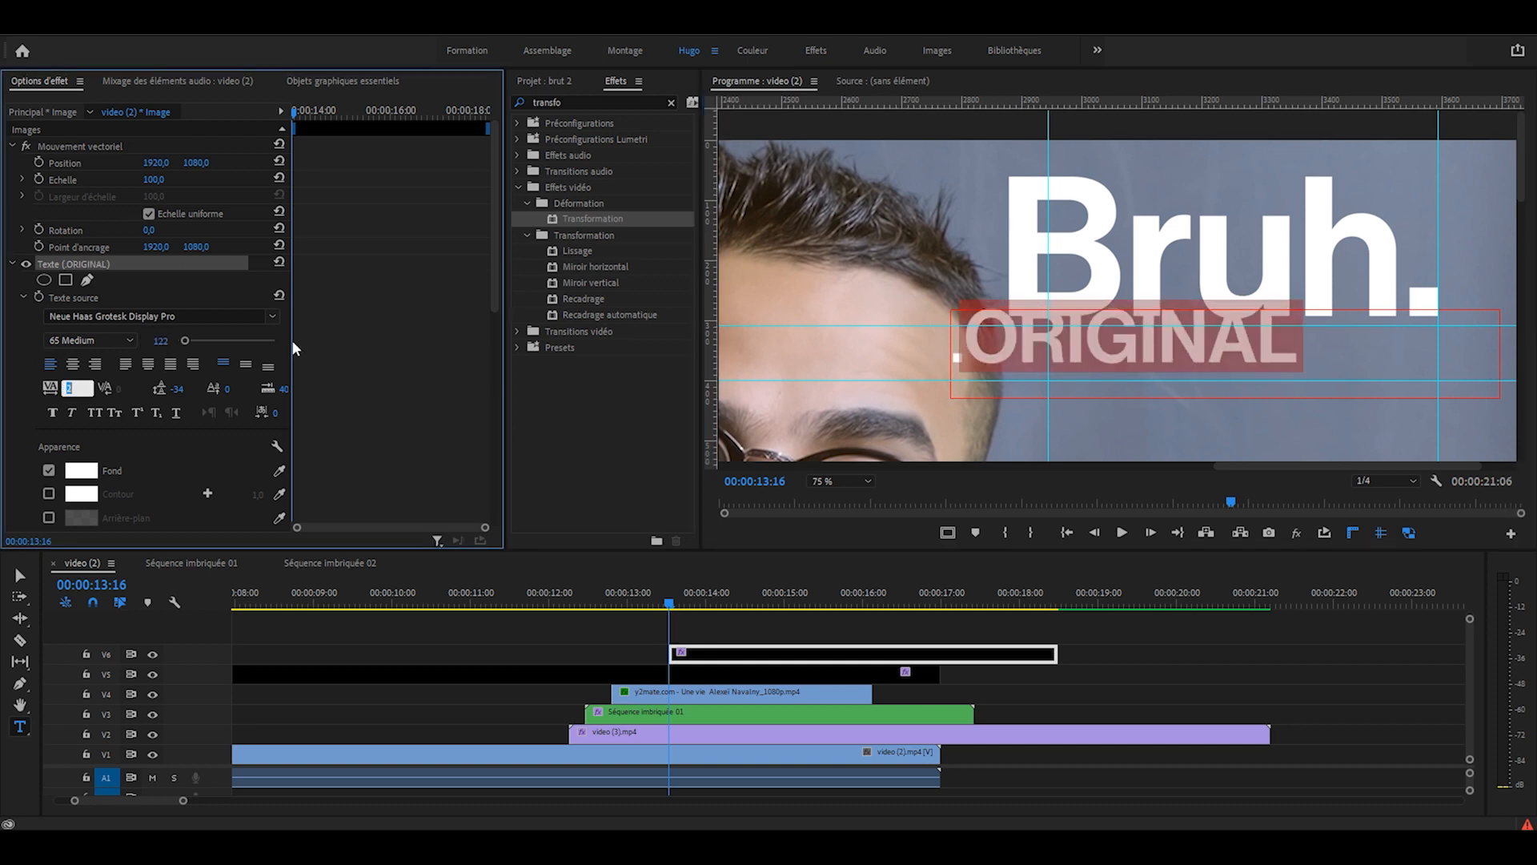
type("20")
key("Return")
Step: Format only the leading dot of ".ORIGINAL" with font size 324 and a tracking of 62
double_click(959, 359)
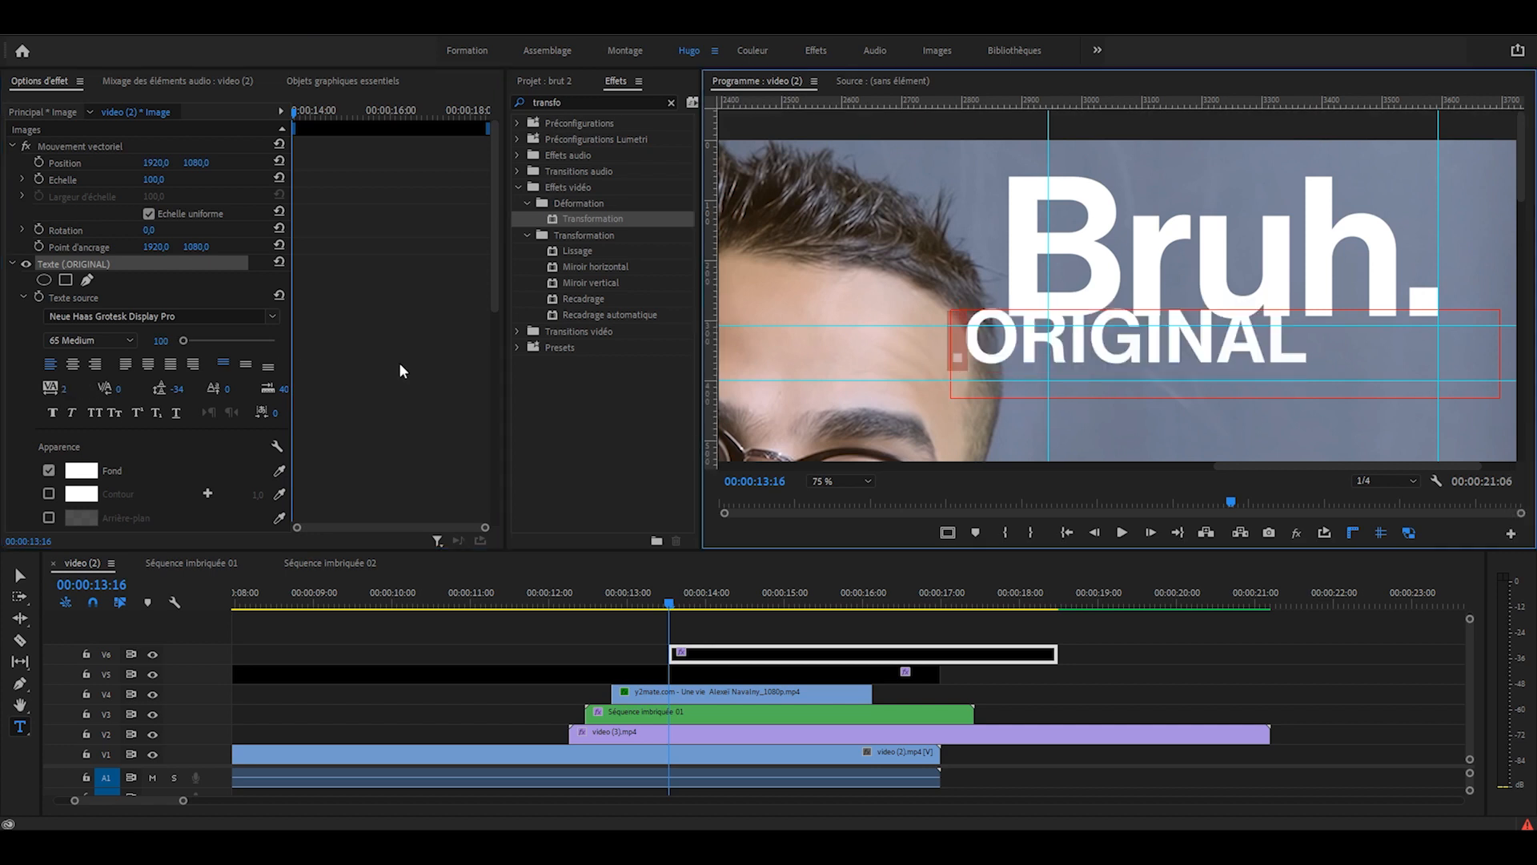
left_click(160, 340)
type("324")
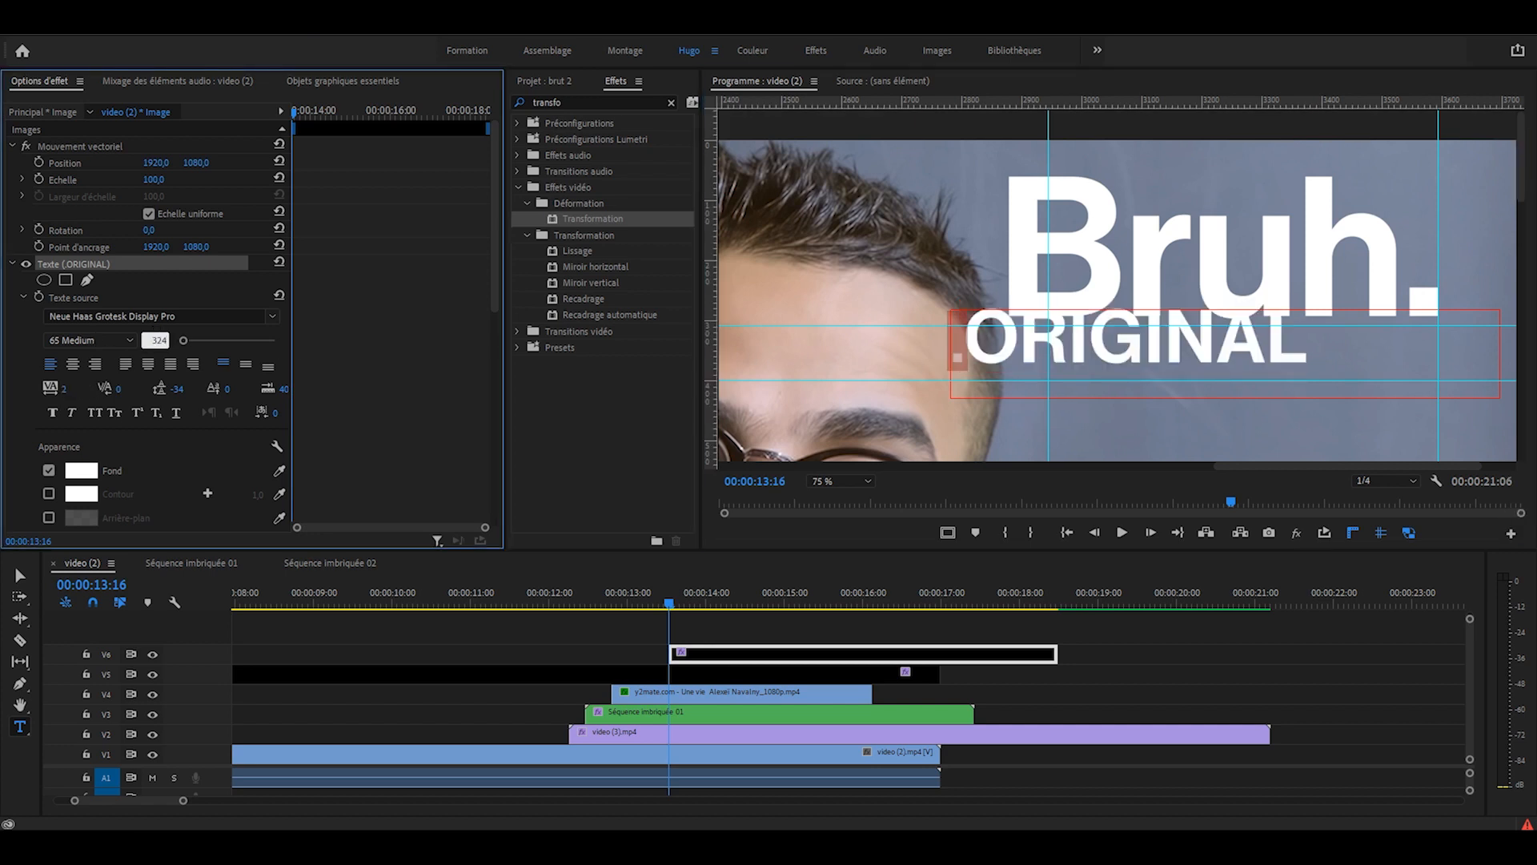
key("Return")
left_click(71, 388)
type("62")
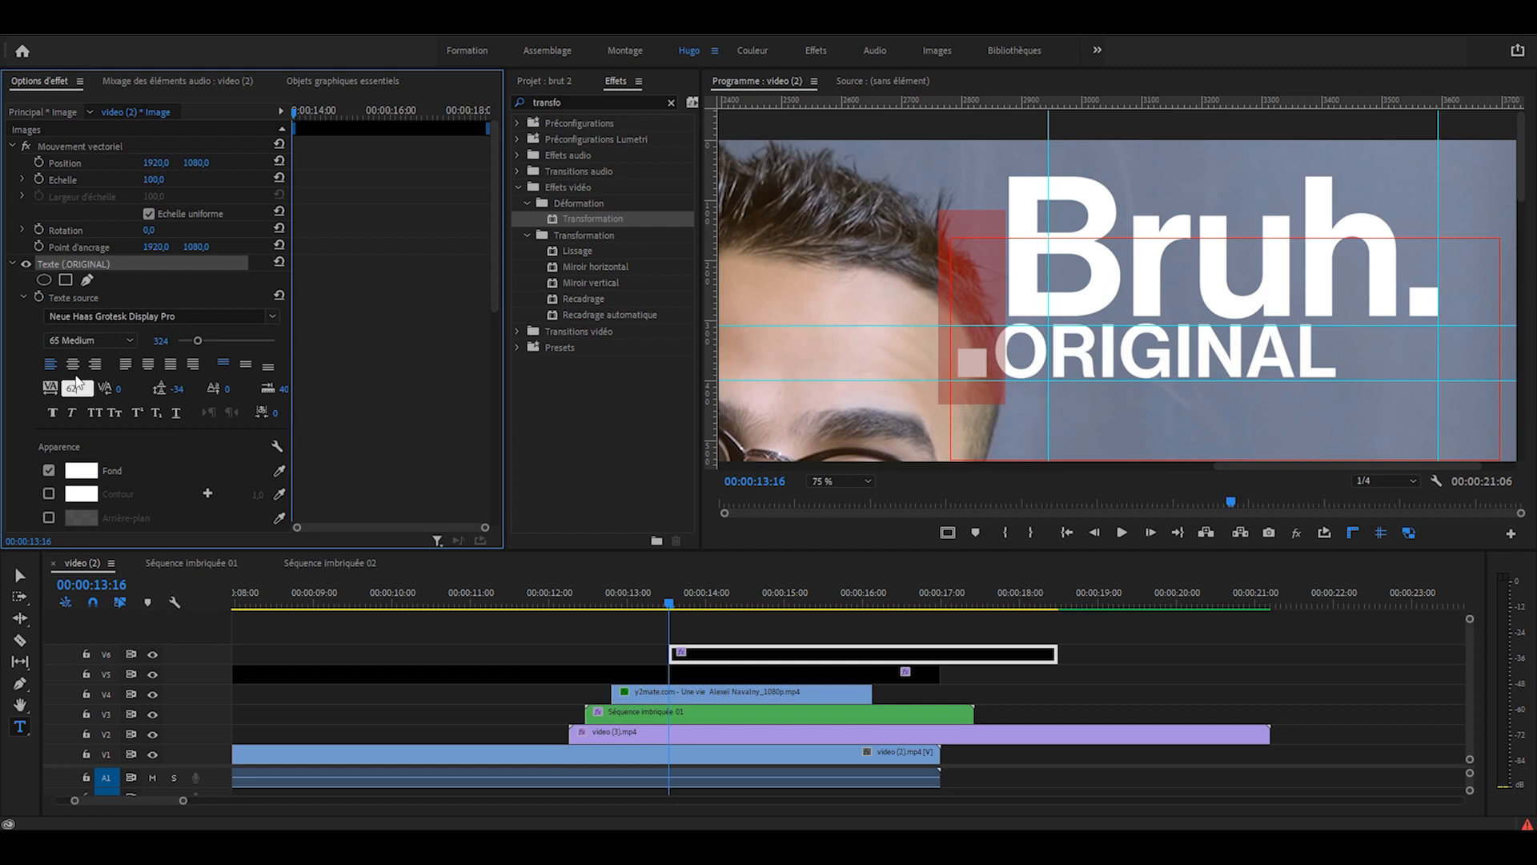
key("Return")
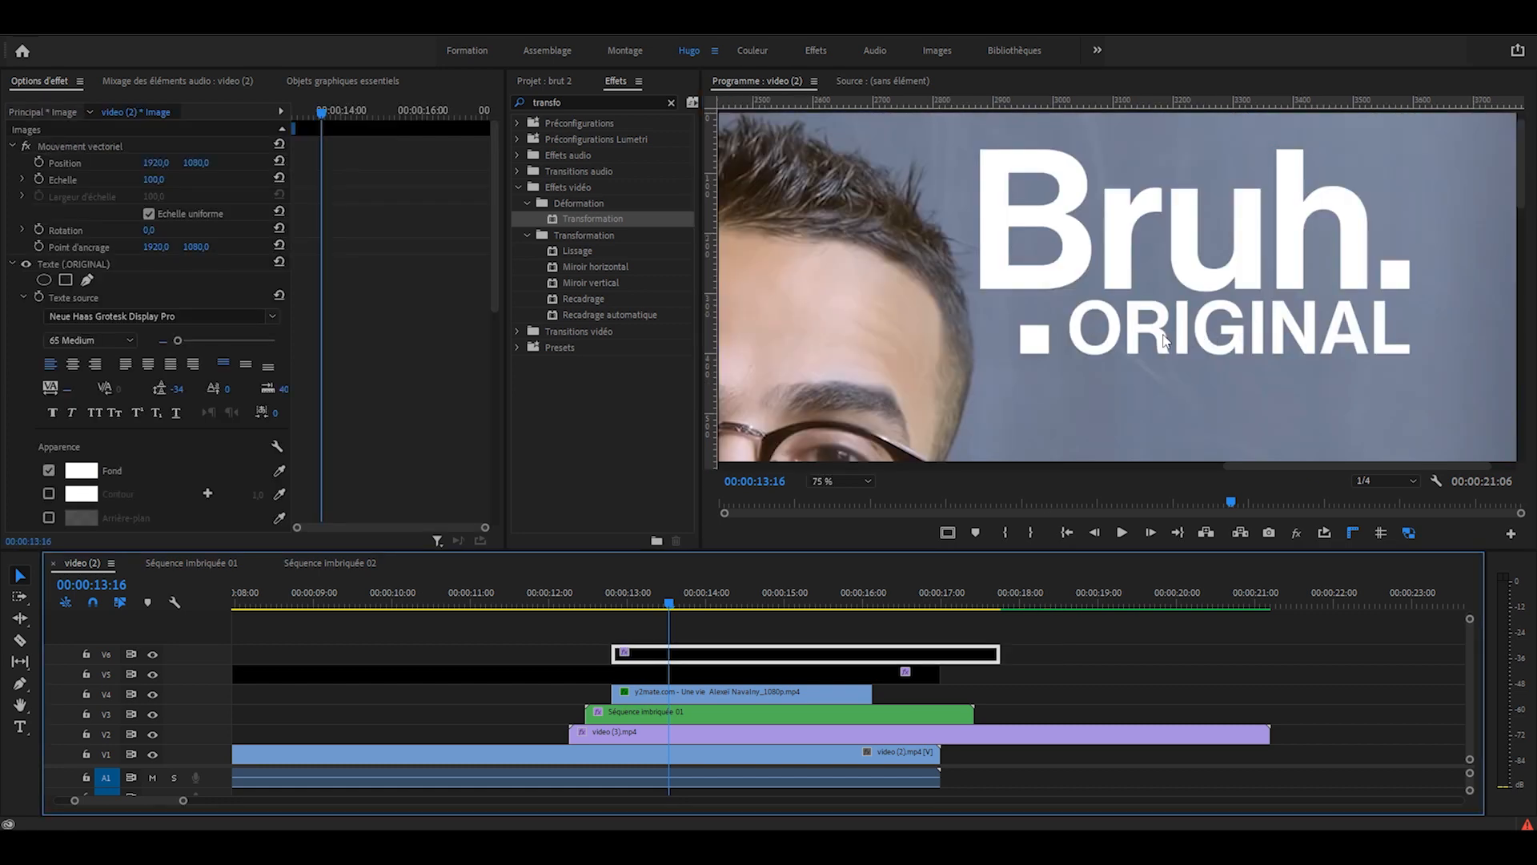
Step: Apply the Recadrage effect to the ".ORIGINAL" text clip
left_click(564, 103)
type("reca")
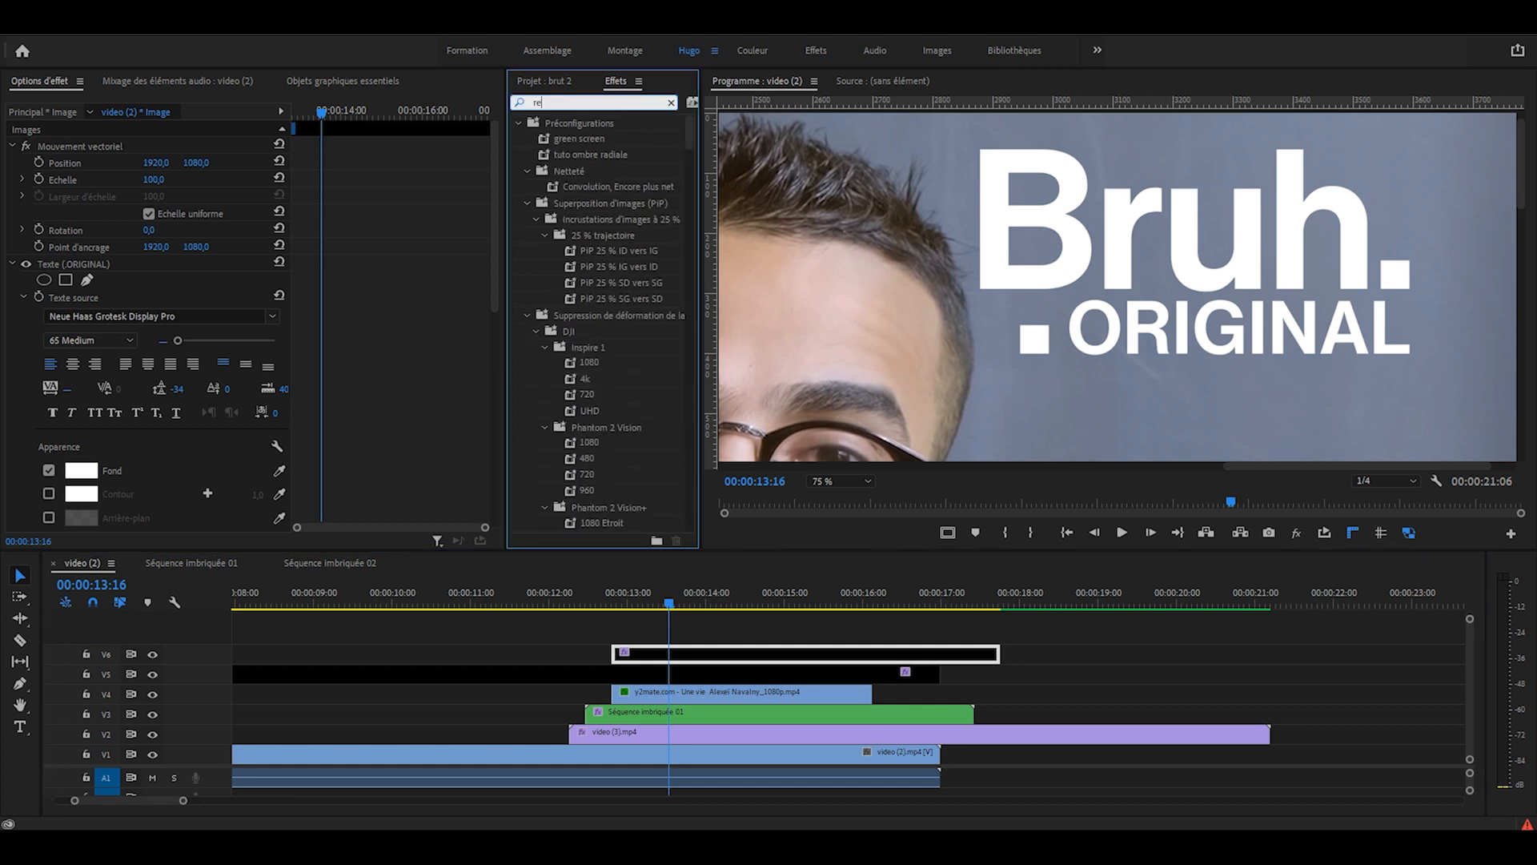
left_click_drag(569, 218, 767, 661)
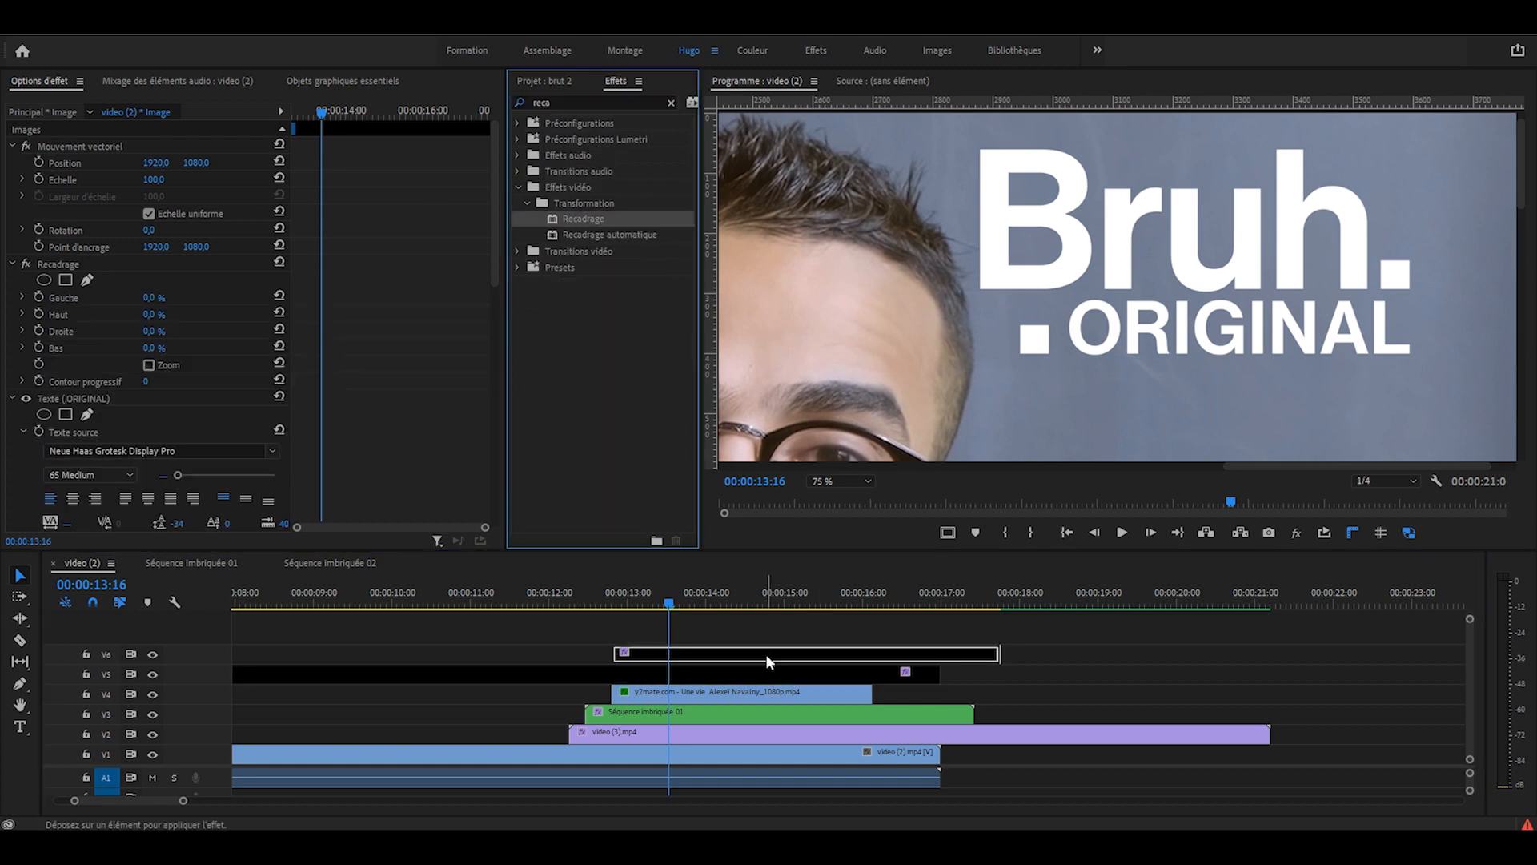
Step: Keyframe Recadrage's Droite value at 21,5 % on the text clip's first frame, 00:00:12:24, leaving only the dot uncropped
left_click_drag(322, 112, 261, 118)
left_click(39, 331)
left_click(37, 330)
left_click(153, 331)
type("21,5")
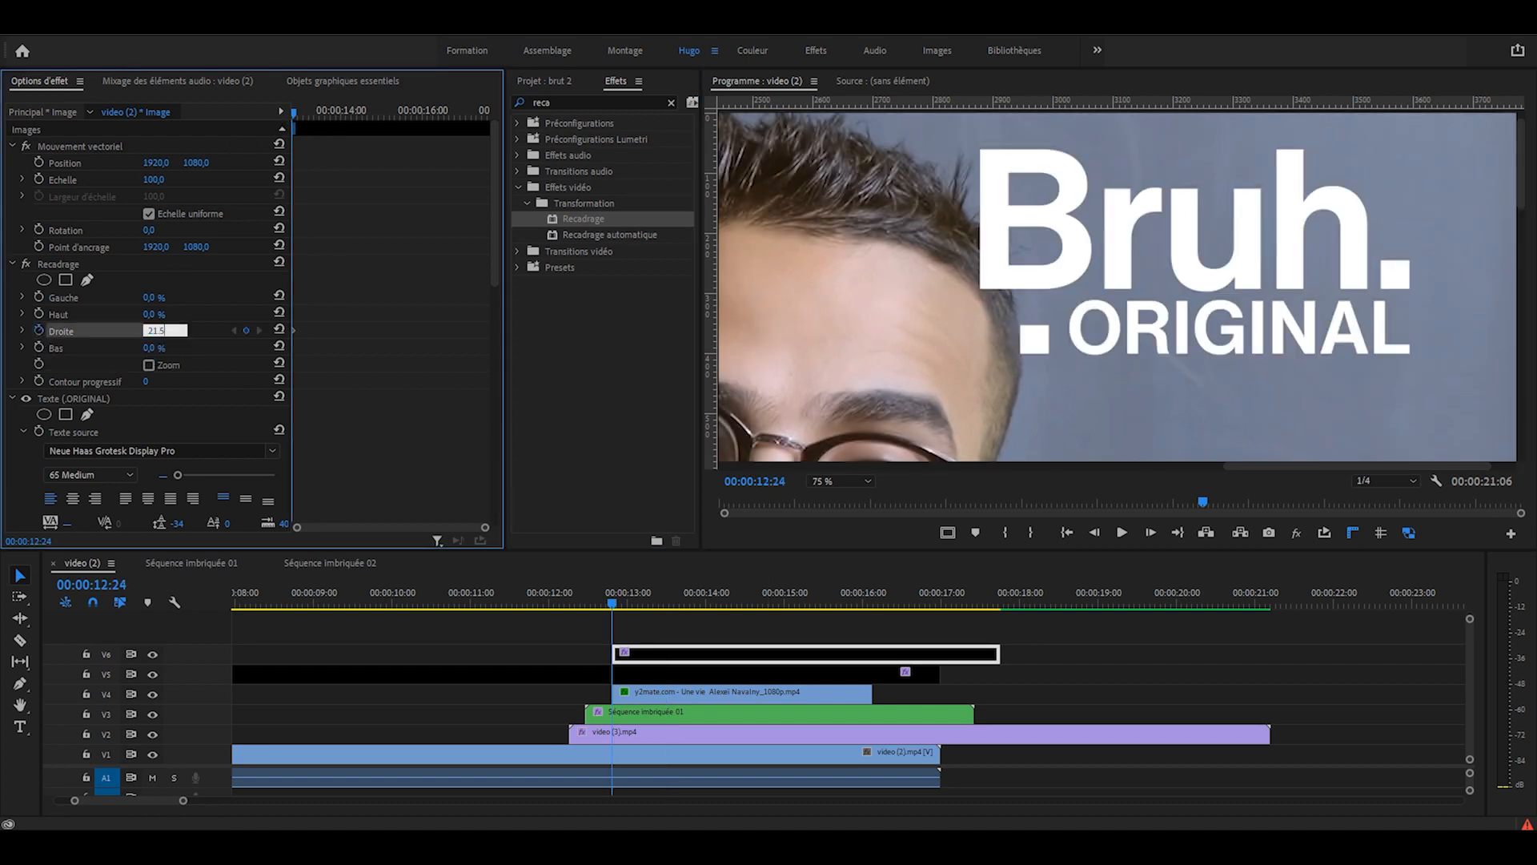
key("Return")
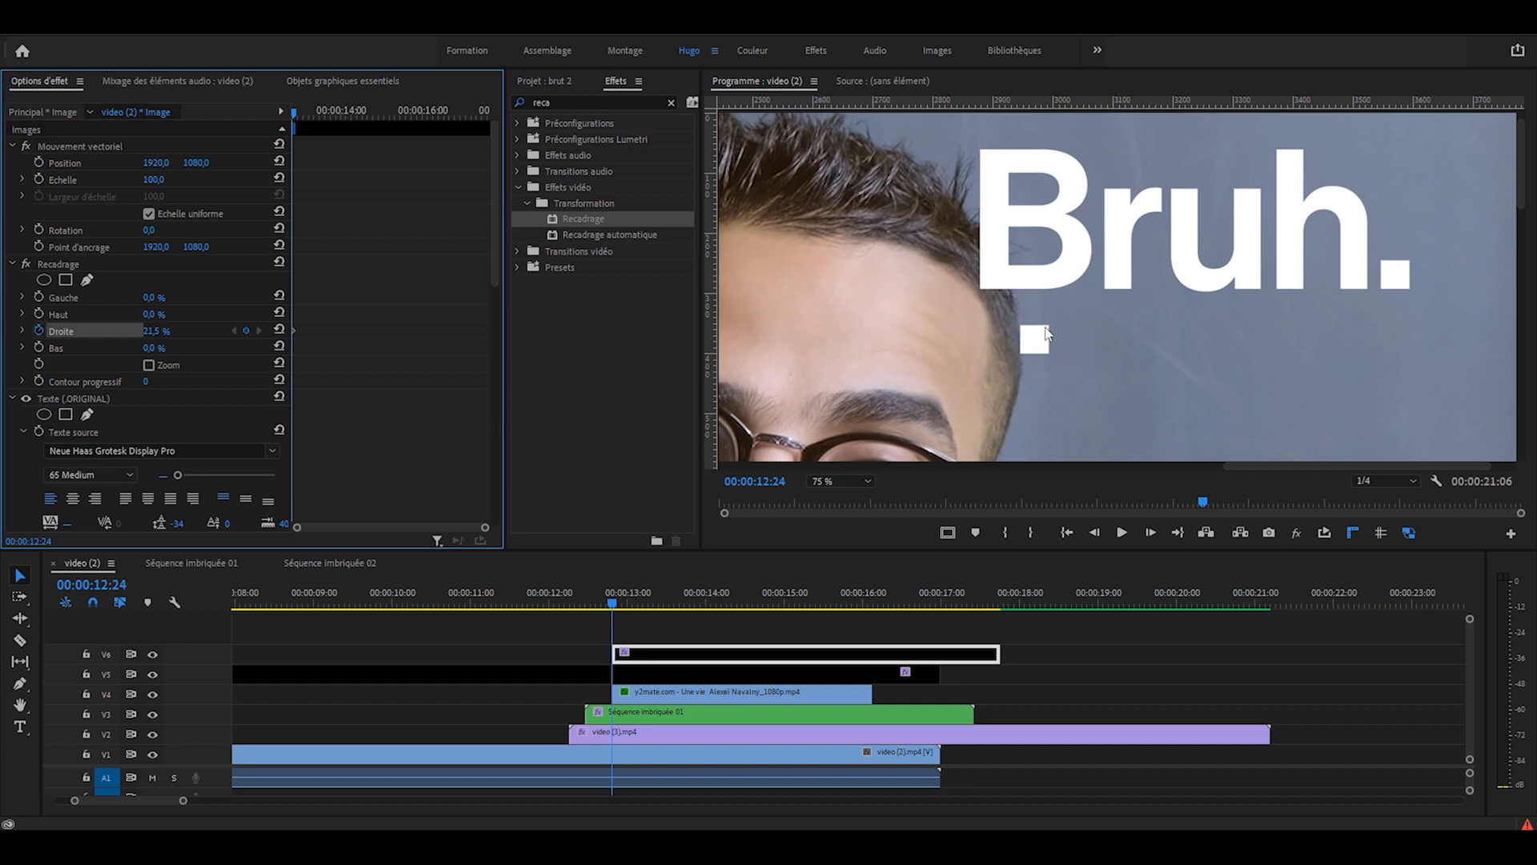
left_click(362, 413)
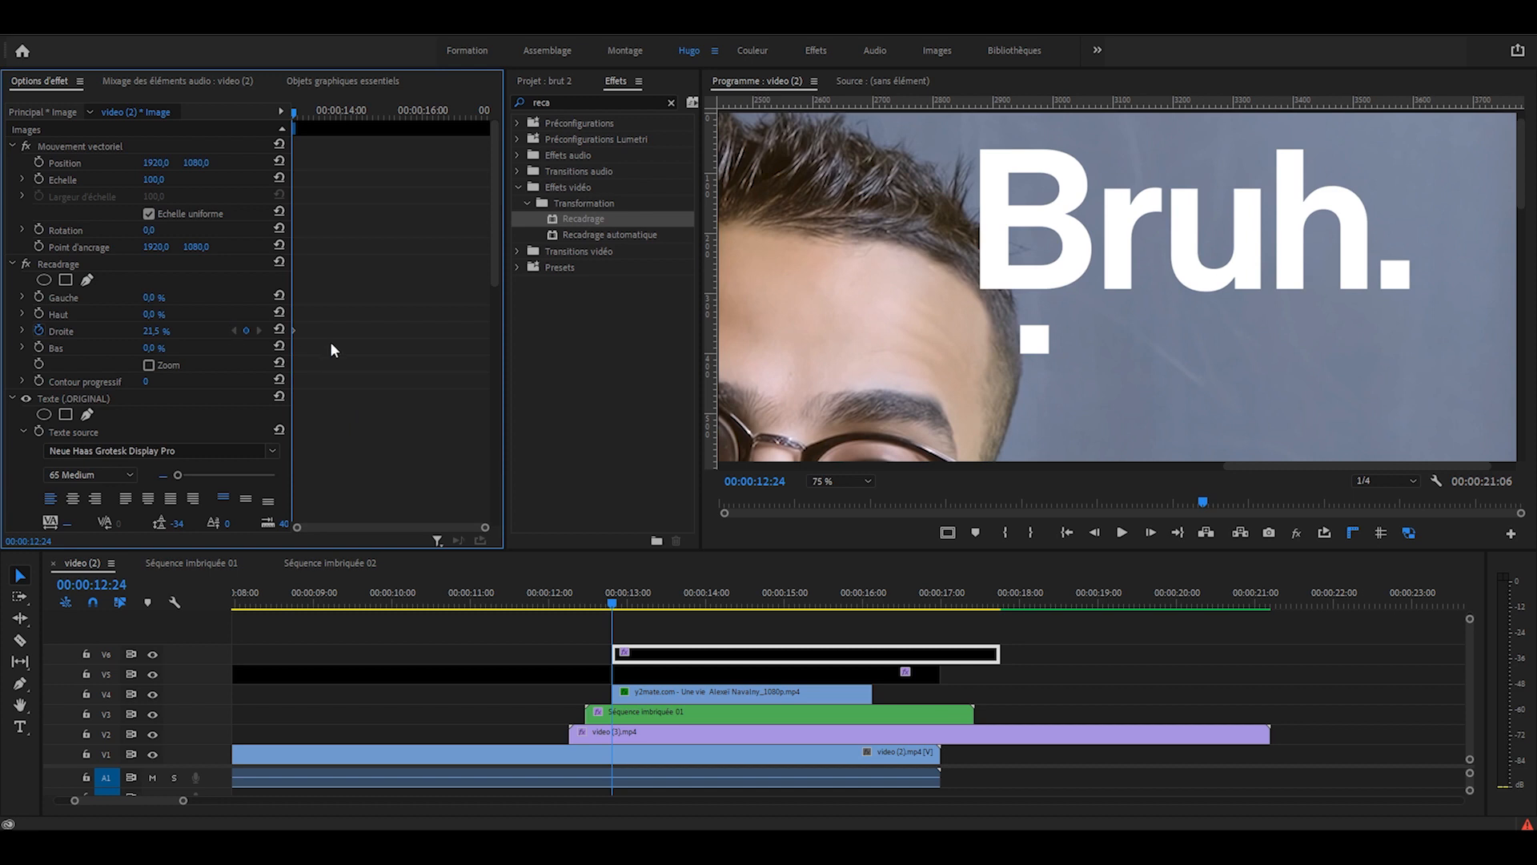
Step: Keyframe the Droite crop at 100 % at 00:00:13:02 to hide the dot
key("Right")
key("Right")
key("Right")
key("Right")
key("Right")
key("Right")
key("Right")
key("Right")
left_click(164, 330)
type("100")
key("Return")
Step: Keyframe the Droite crop at 21,5 % at 00:00:13:10 to bring the dot back
key("Right")
key("Right")
key("Right")
key("Right")
key("Right")
key("Right")
key("Right")
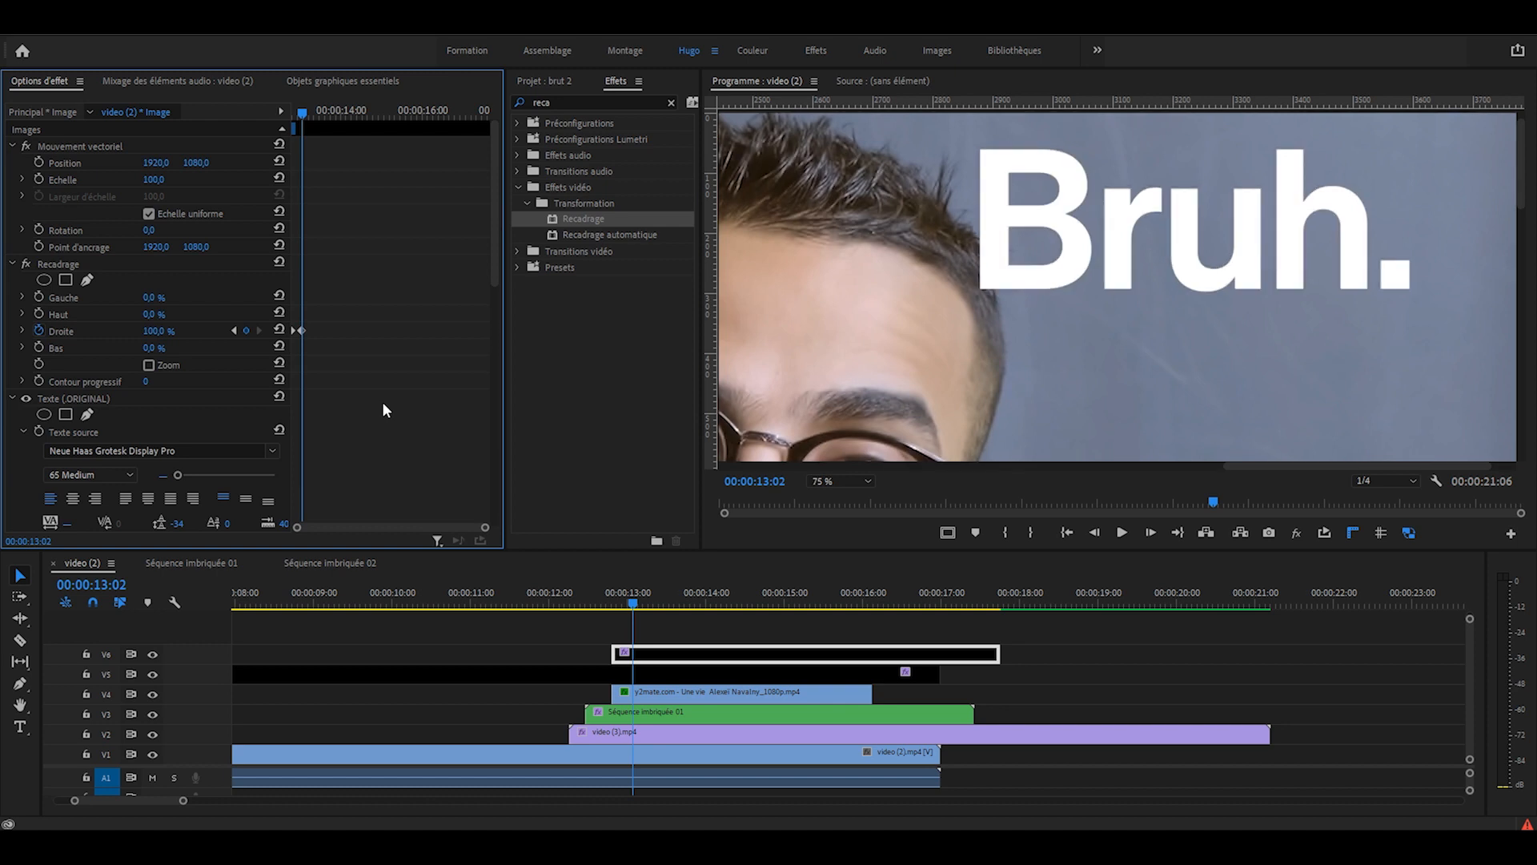
left_click(164, 329)
type("21,5")
key("Return")
Step: Keyframe the Droite crop at 18,9 % at 00:00:13:16 to reveal the letter O
key("Right")
key("Right")
key("Right")
key("Right")
key("Right")
key("Right")
key("Right")
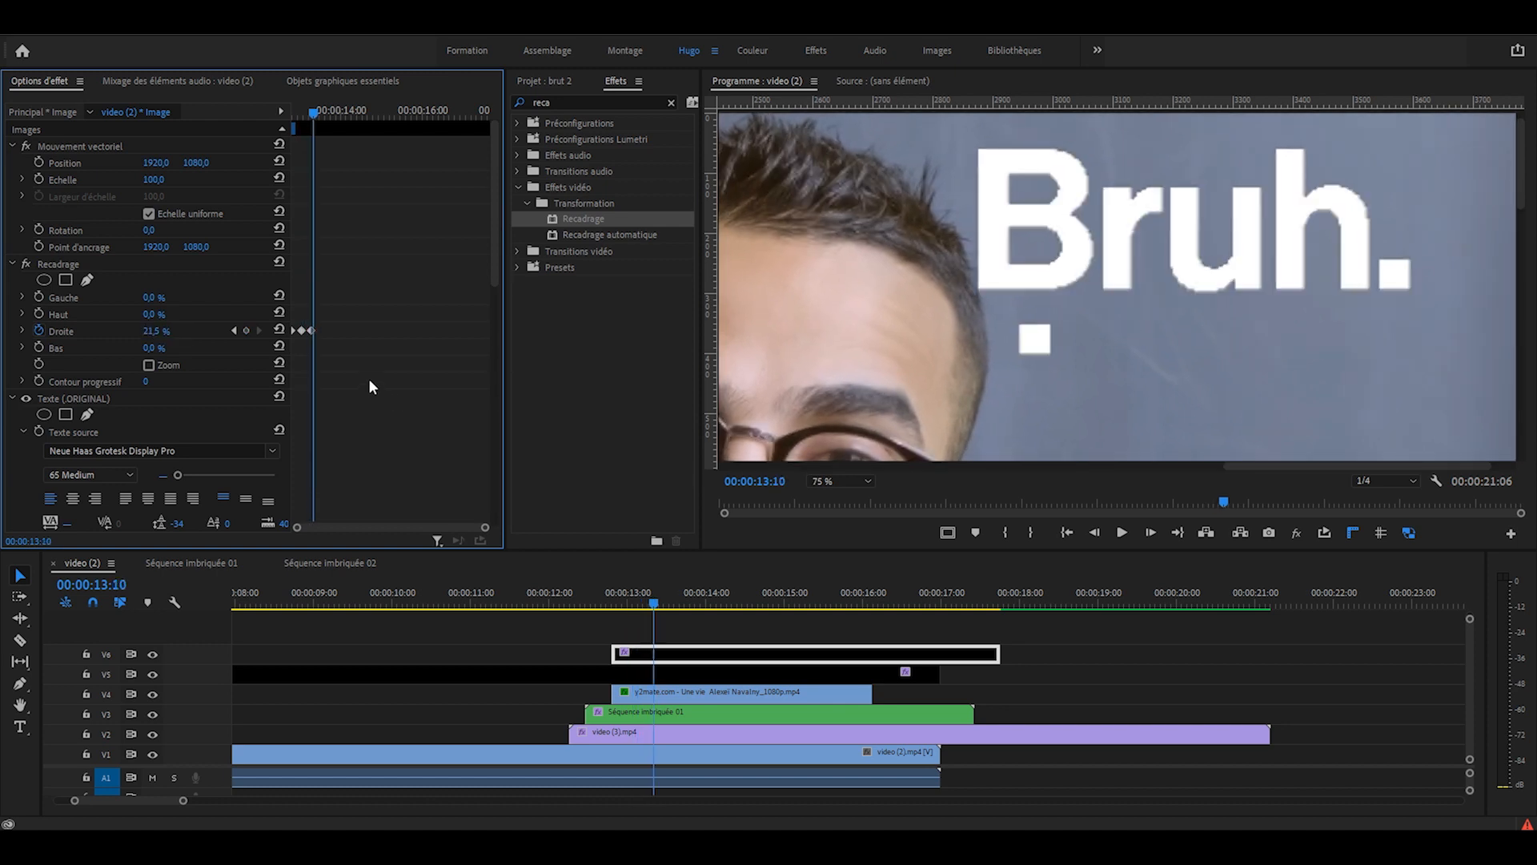
left_click(164, 330)
type("18,9")
key("Return")
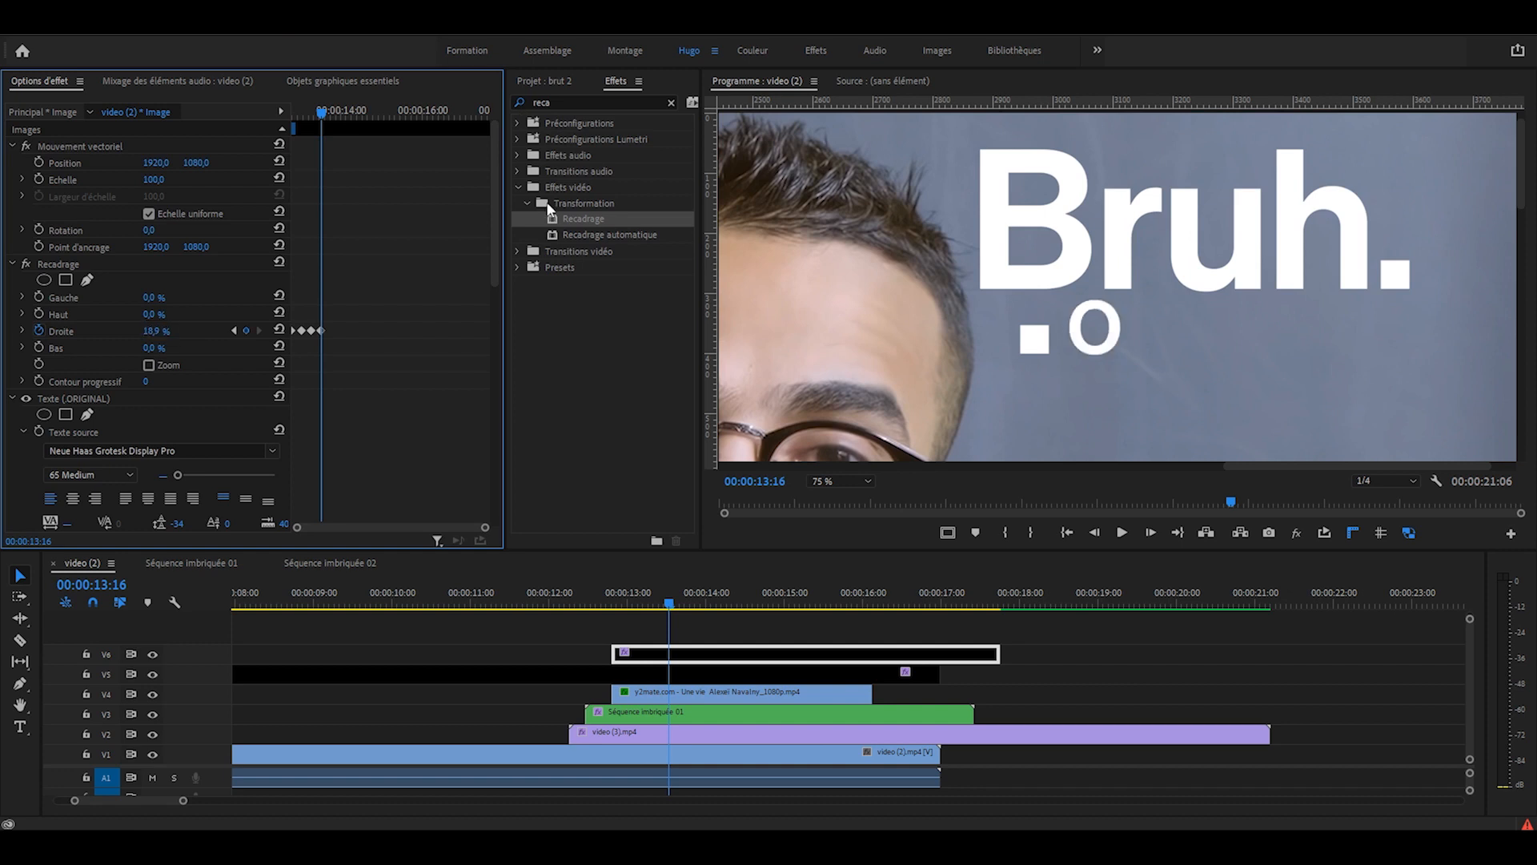
Step: Keyframe the Droite crop at 16,7 % to reveal "OR", and at 15,6 % at 00:00:13:19 to reveal "ORI"
key("Right")
key("Right")
left_click(156, 331)
type("16,7")
key("Return")
key("Right")
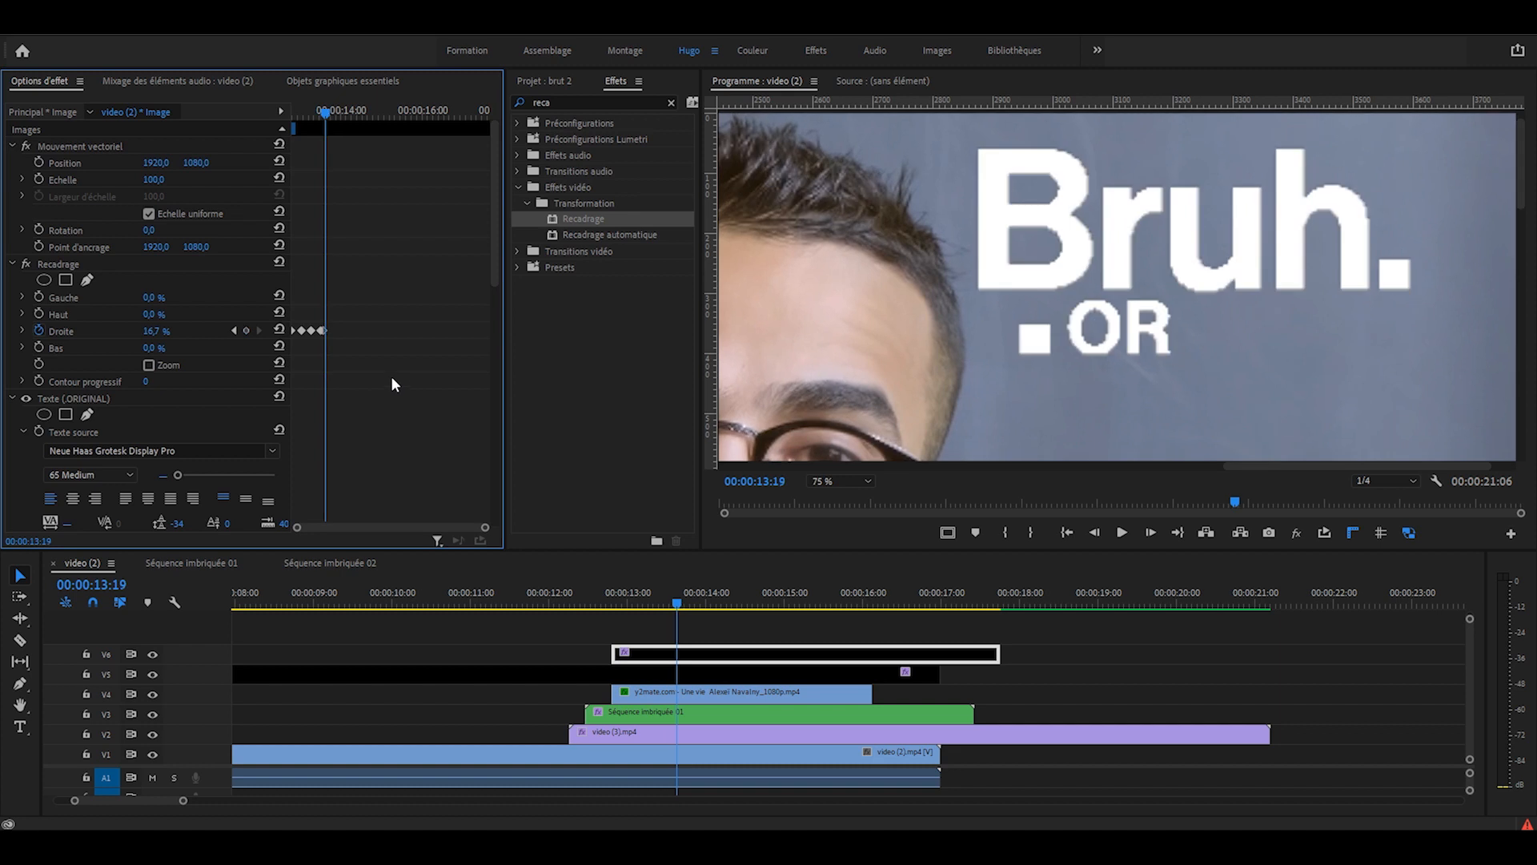
left_click(154, 330)
type("15")
key("Return")
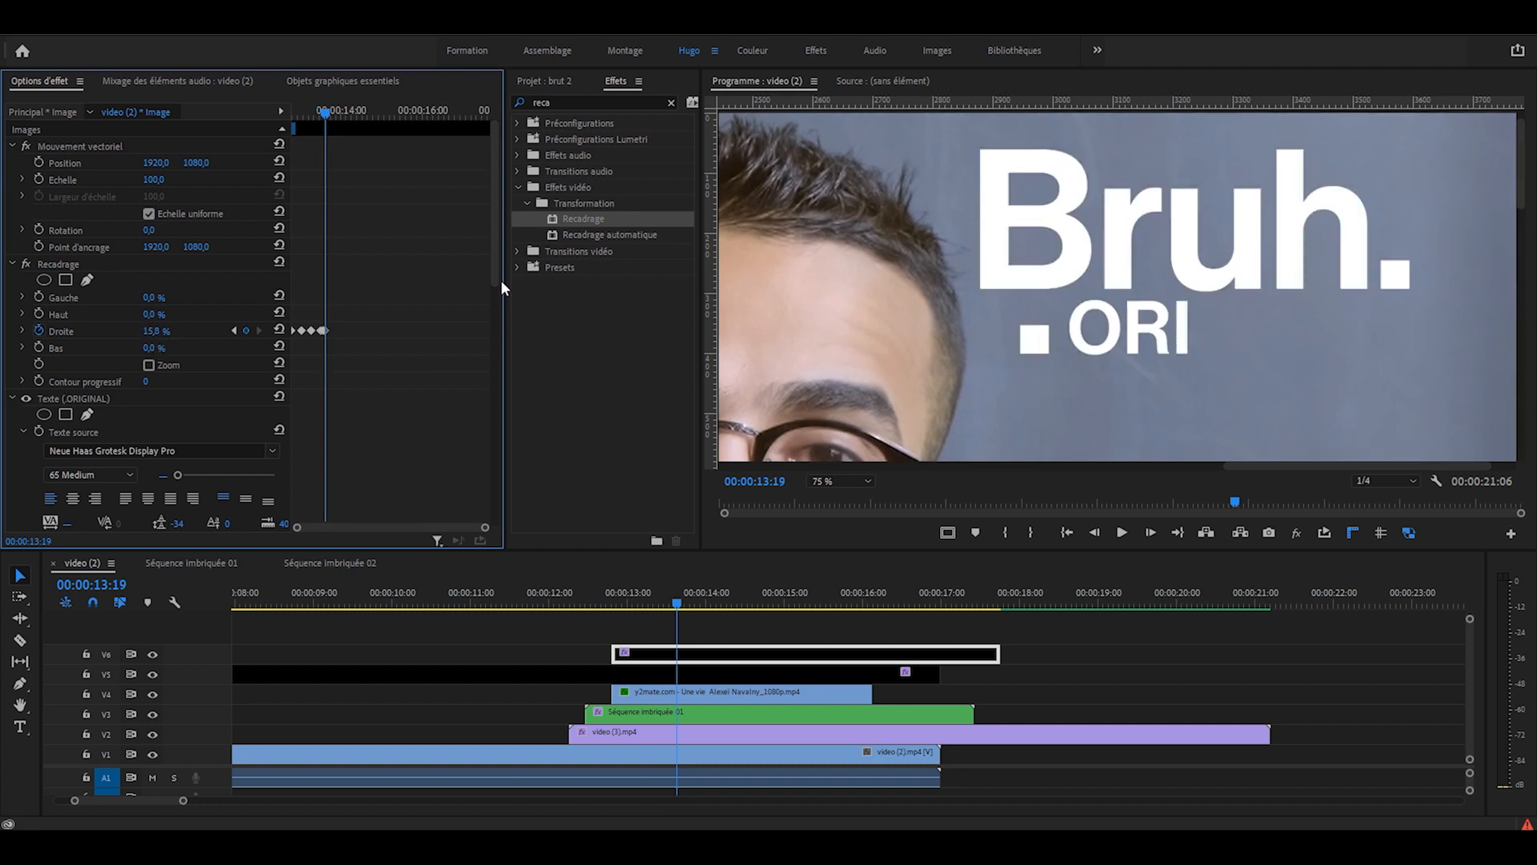
Step: Keyframe the Droite crop at 13,4 % to reveal "ORIG", and at 12,5 % at 00:00:13:22 to reveal "ORIGI"
key("Right")
left_click(164, 330)
type("13,4")
key("Return")
key("Right")
key("Right")
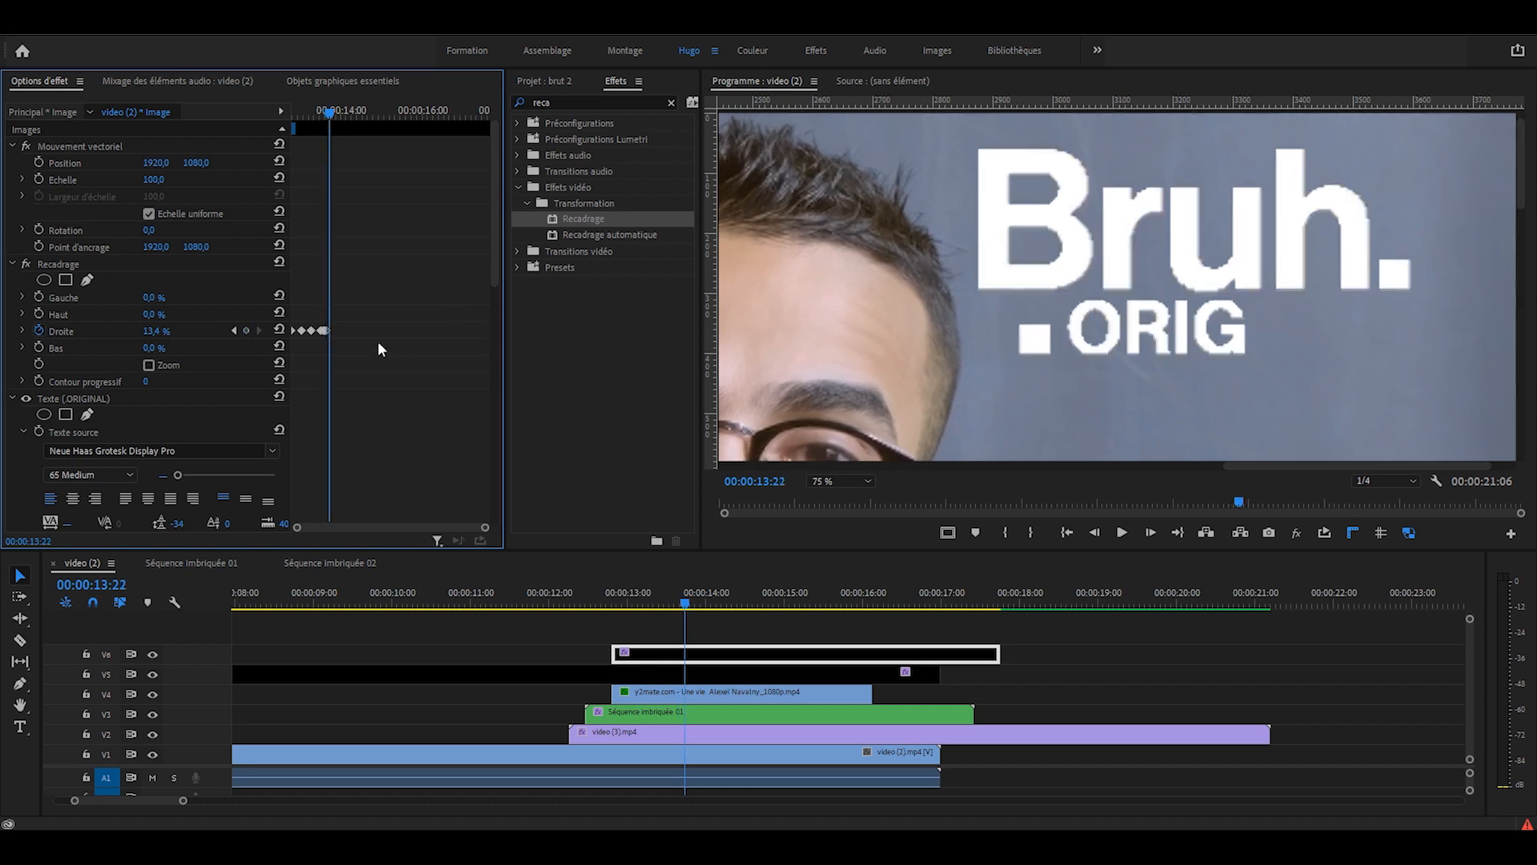
left_click(147, 330)
type("12,5")
key("Return")
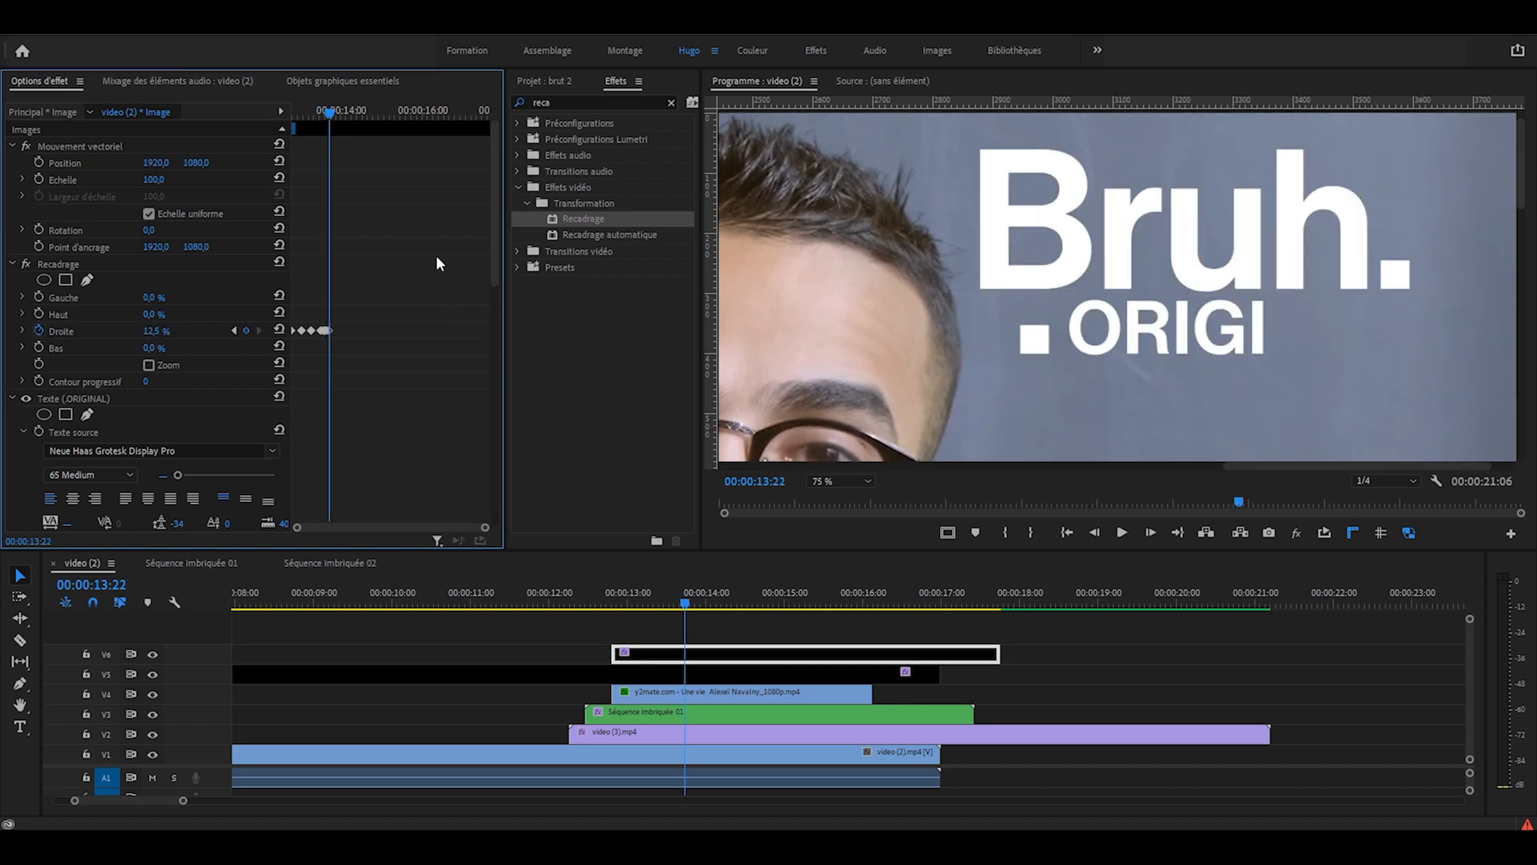
Step: Keyframe the Droite crop at 10,4 % to reveal "ORIGIN", and at 8,0 % at 00:00:13:24 to reveal "ORIGINA"
key("Right")
left_click(157, 331)
type("10")
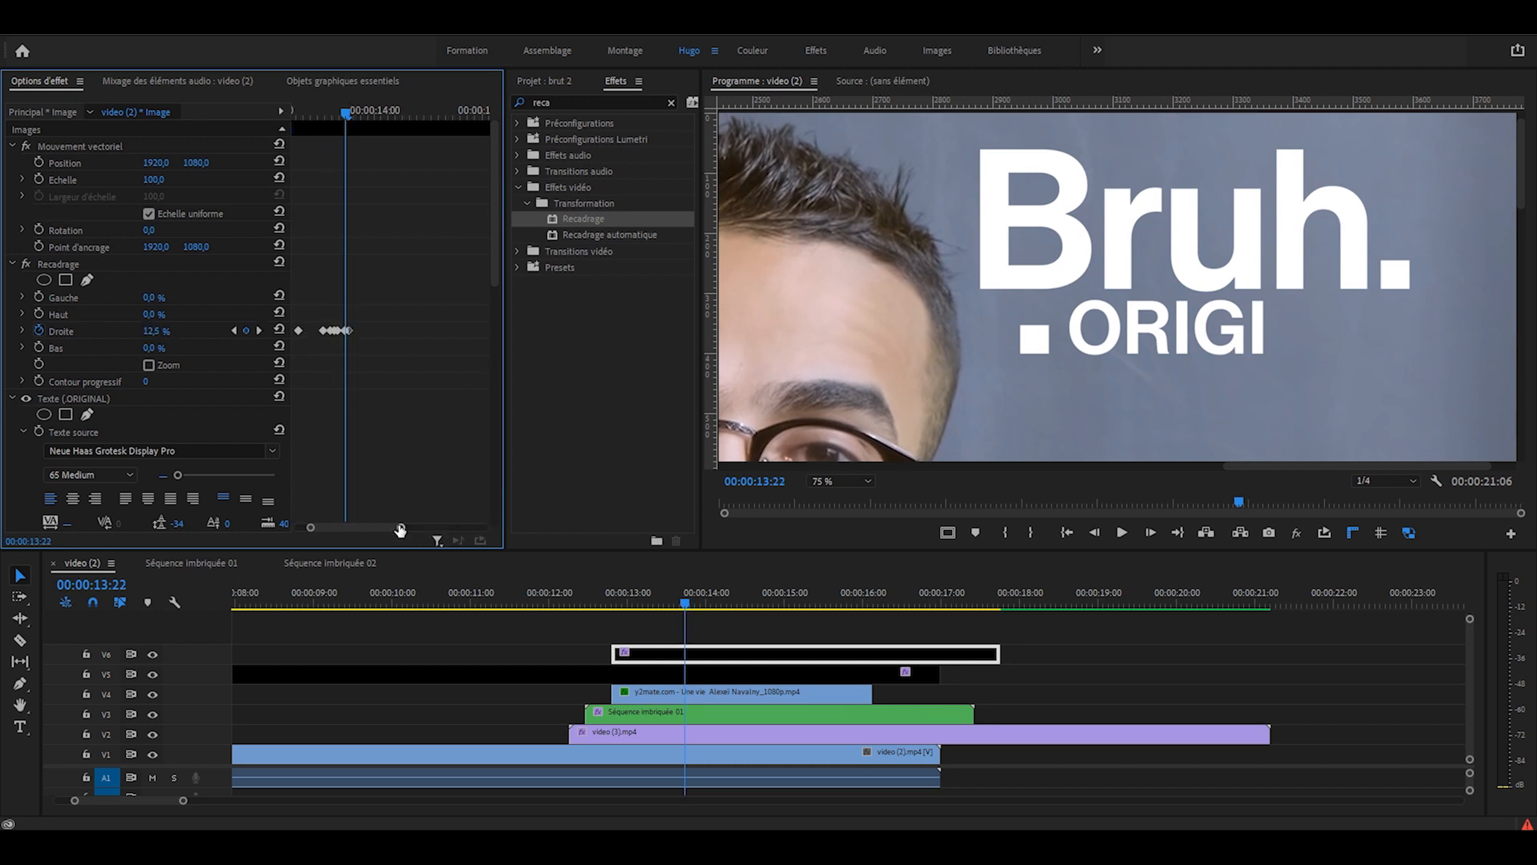
left_click_drag(400, 528, 336, 527)
key("Right")
key("Right")
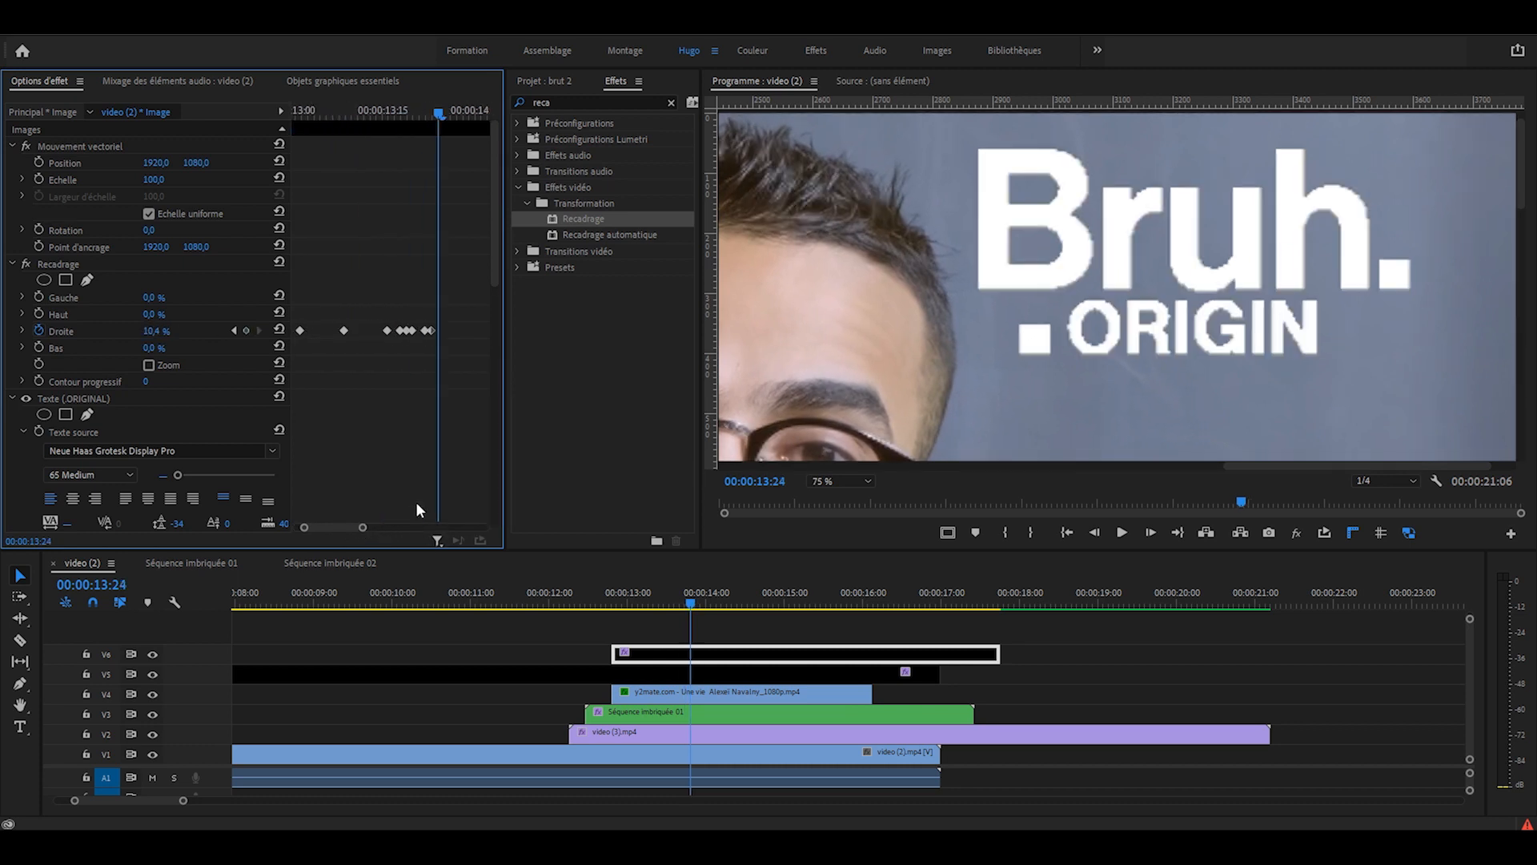
left_click(156, 331)
type("8")
key("Return")
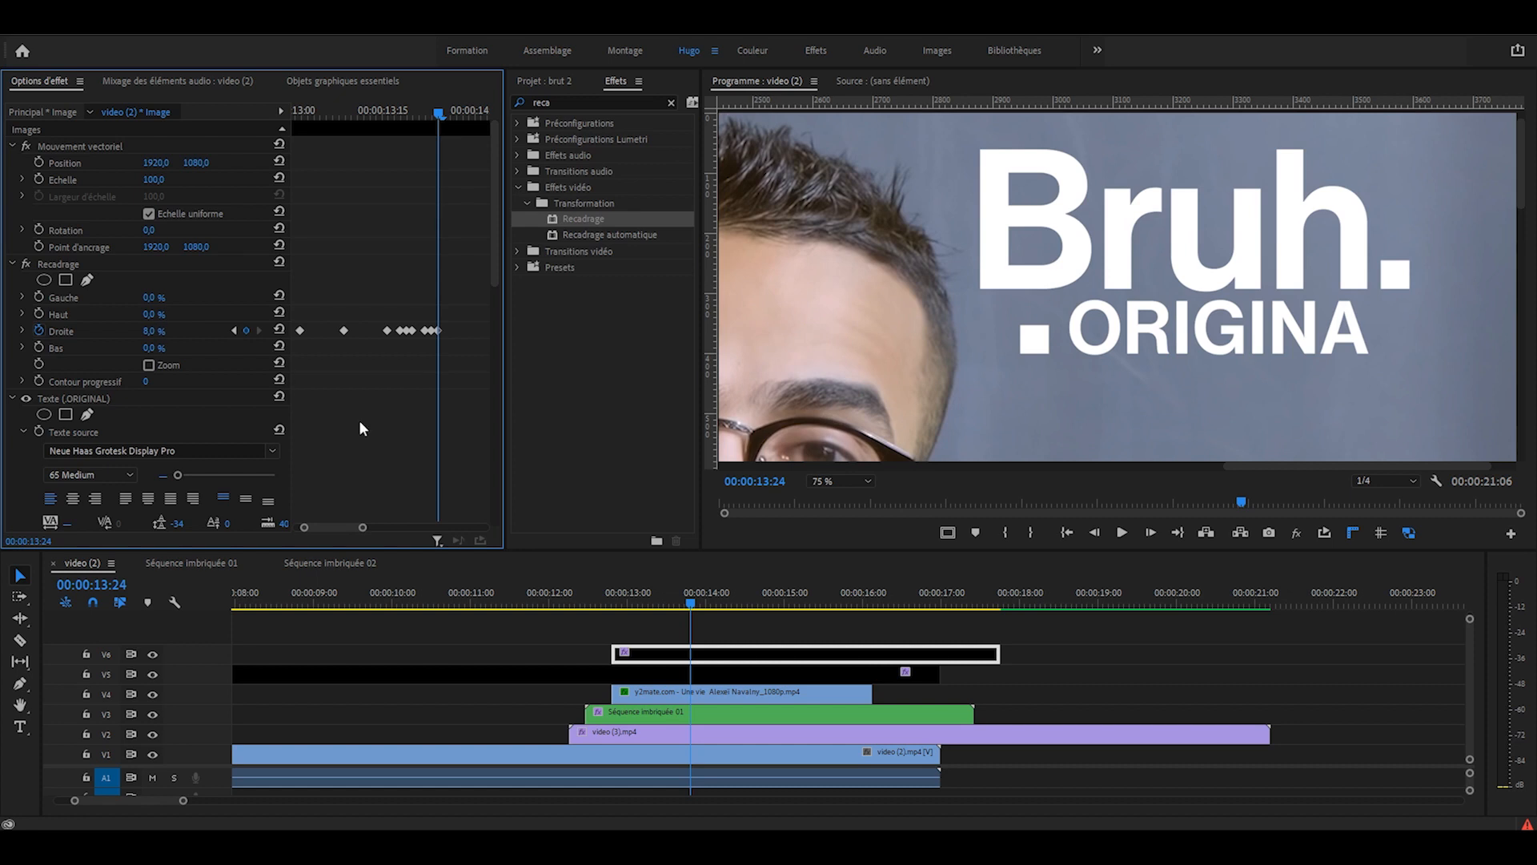
Step: Keyframe the Droite crop at 0,0 % at 00:00:13:26 to reveal the full word "ORIGINAL"
key("Right")
key("Right")
left_click(156, 331)
type("0")
key("Return")
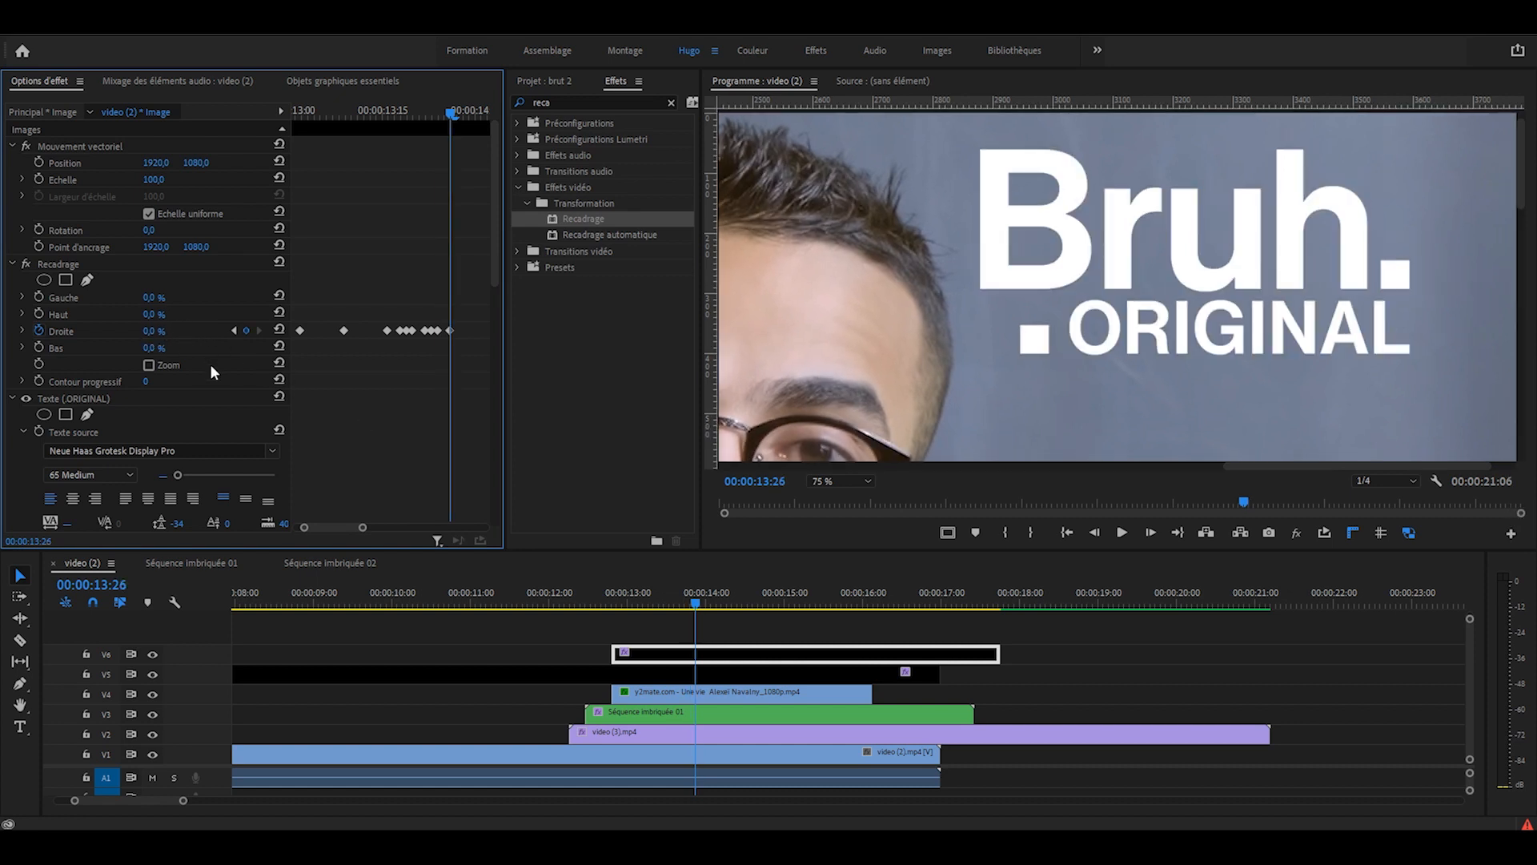
Step: Set all the Droite crop keyframes to Par paliers interpolation and play the letter animation from the clip's start
key("Up")
left_click_drag(462, 309, 251, 344)
right_click(406, 332)
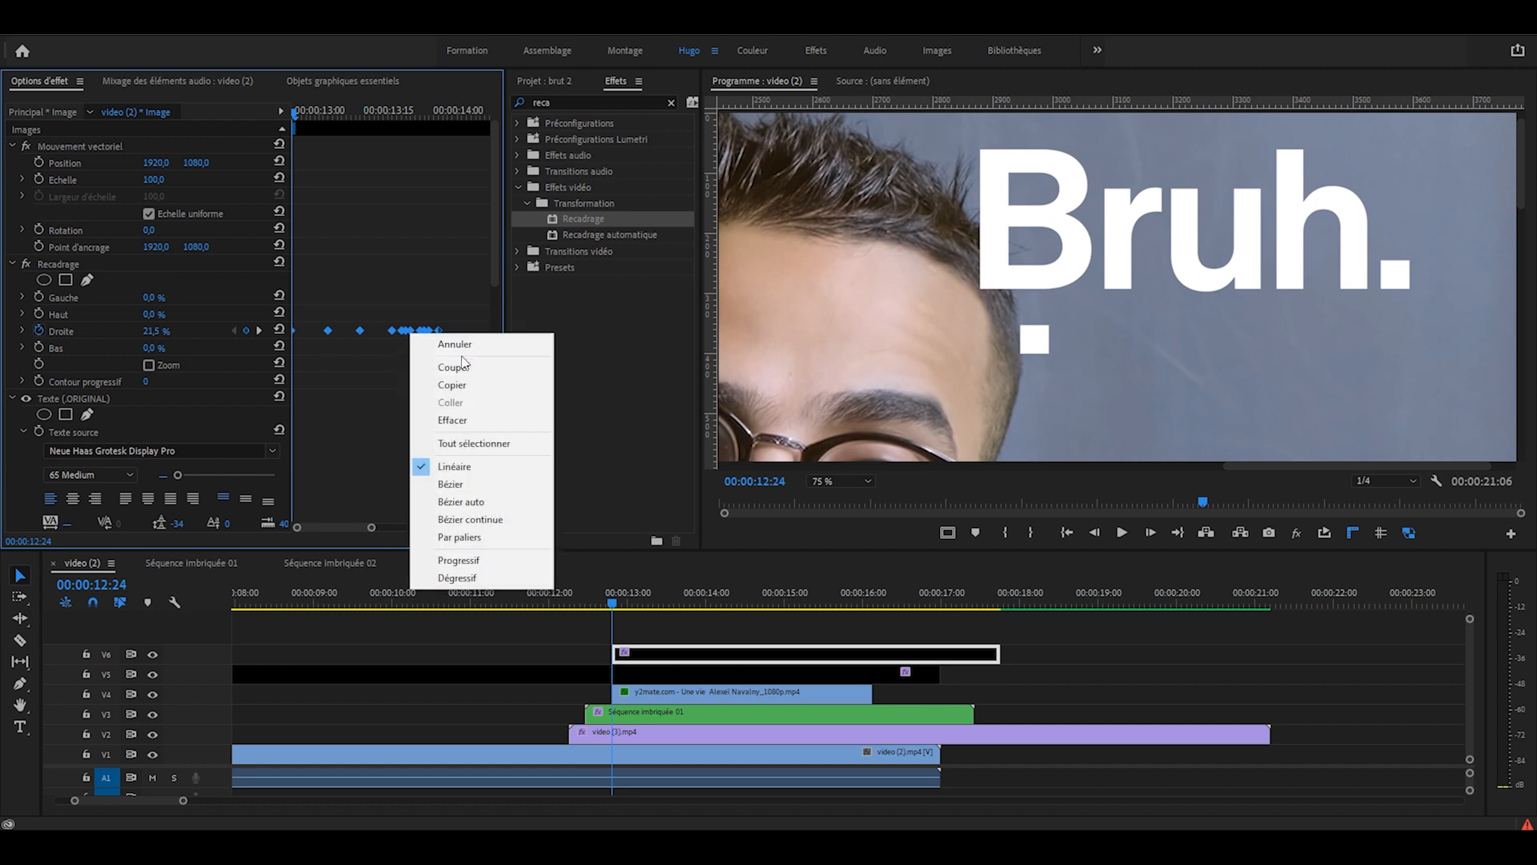
left_click(483, 538)
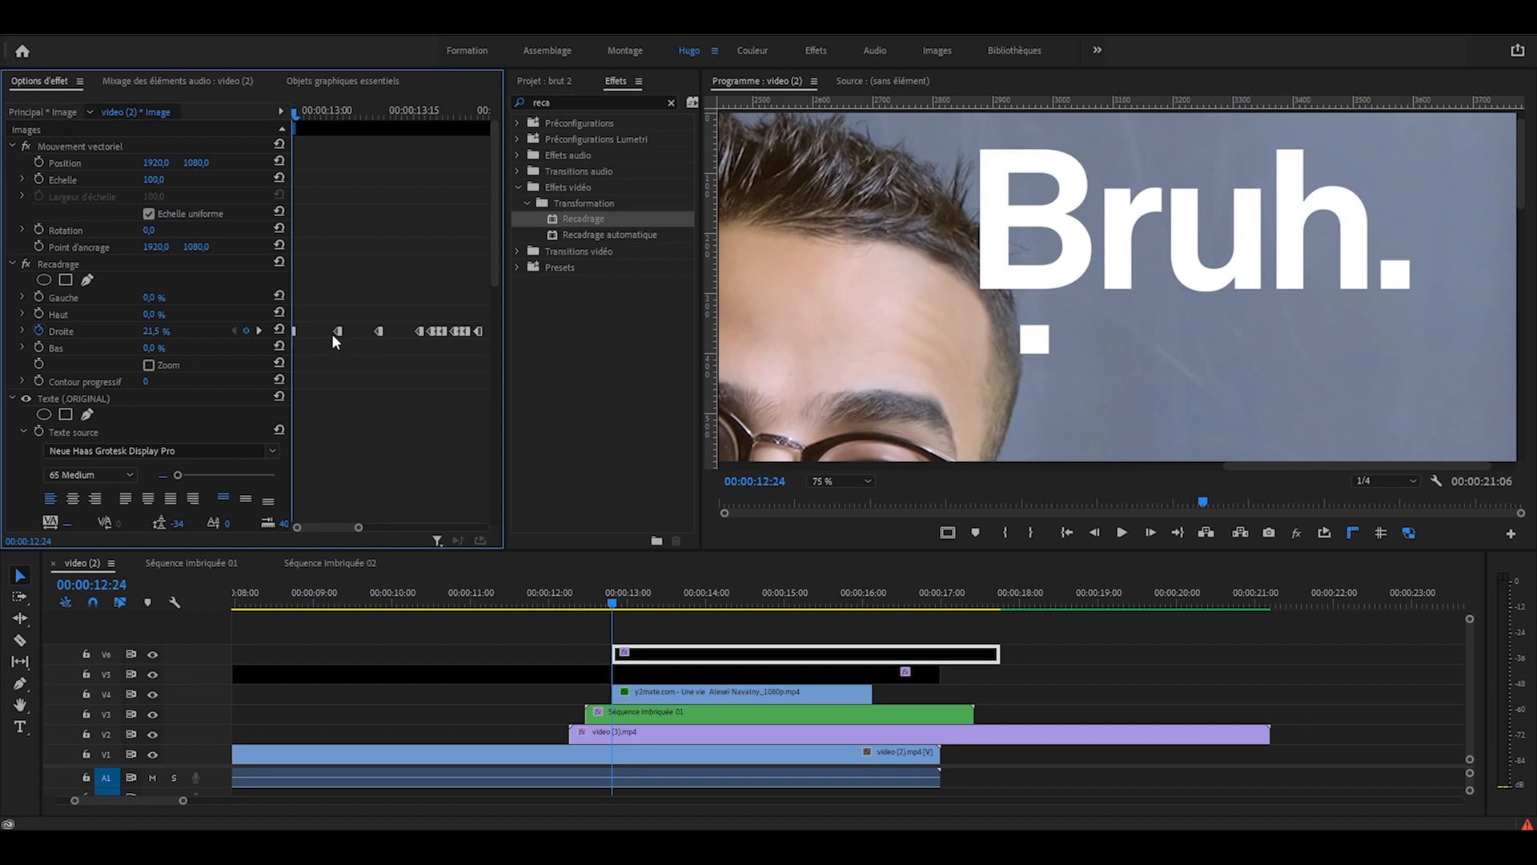
key("space")
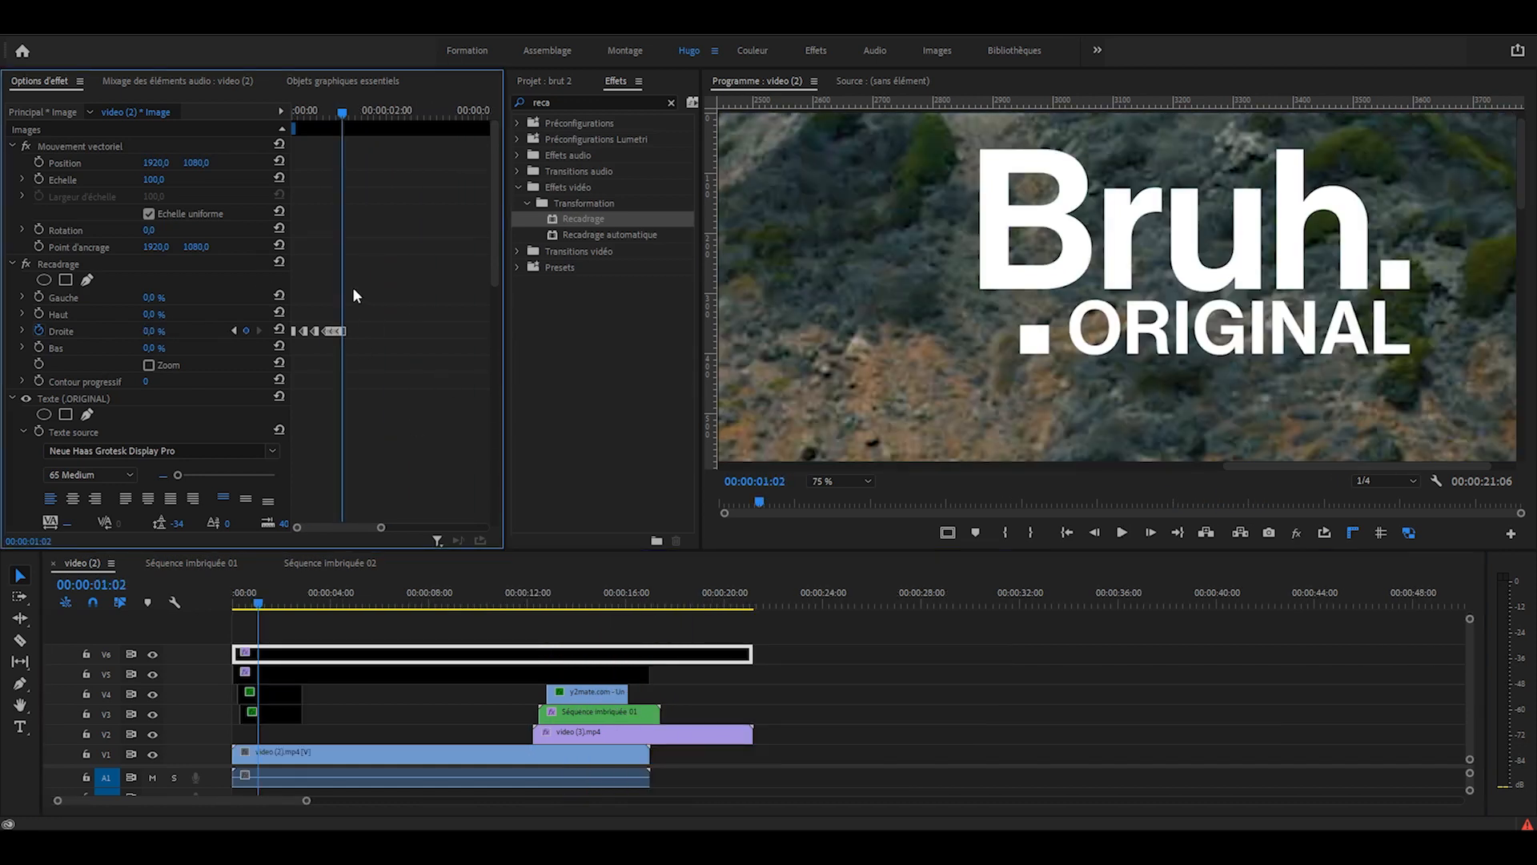
Step: Split the ".ORIGINAL" text clip on track V6 at 00:00:01:02
key("c")
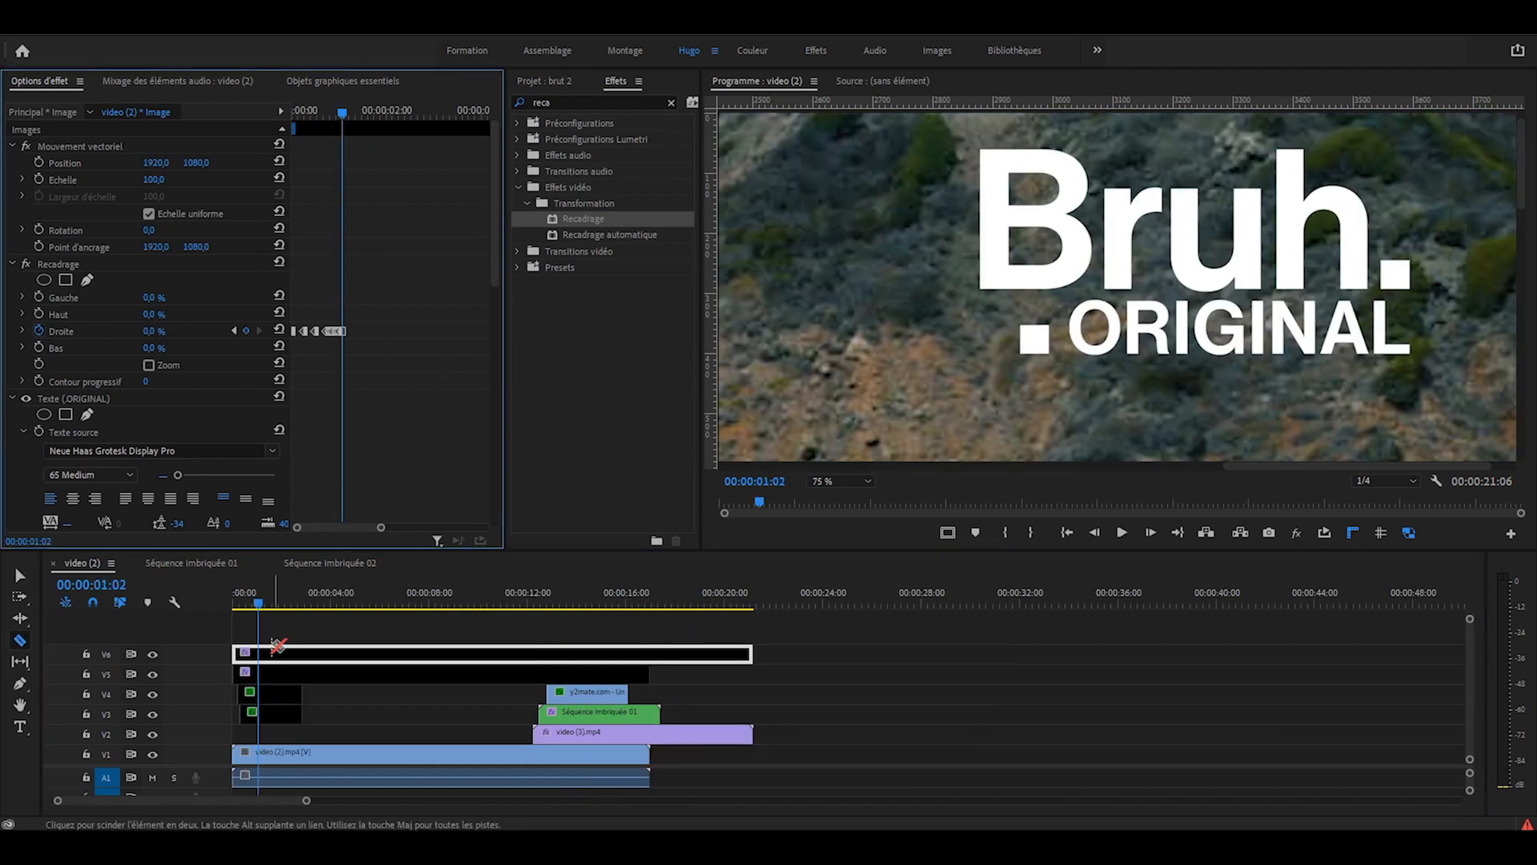
left_click(265, 655)
key("v")
Step: On the second part of the ".ORIGINAL" clip, keyframe the Droite crop at 8 % at 00:00:16:24 and 10,4 % at 00:00:16:26
left_click(304, 656)
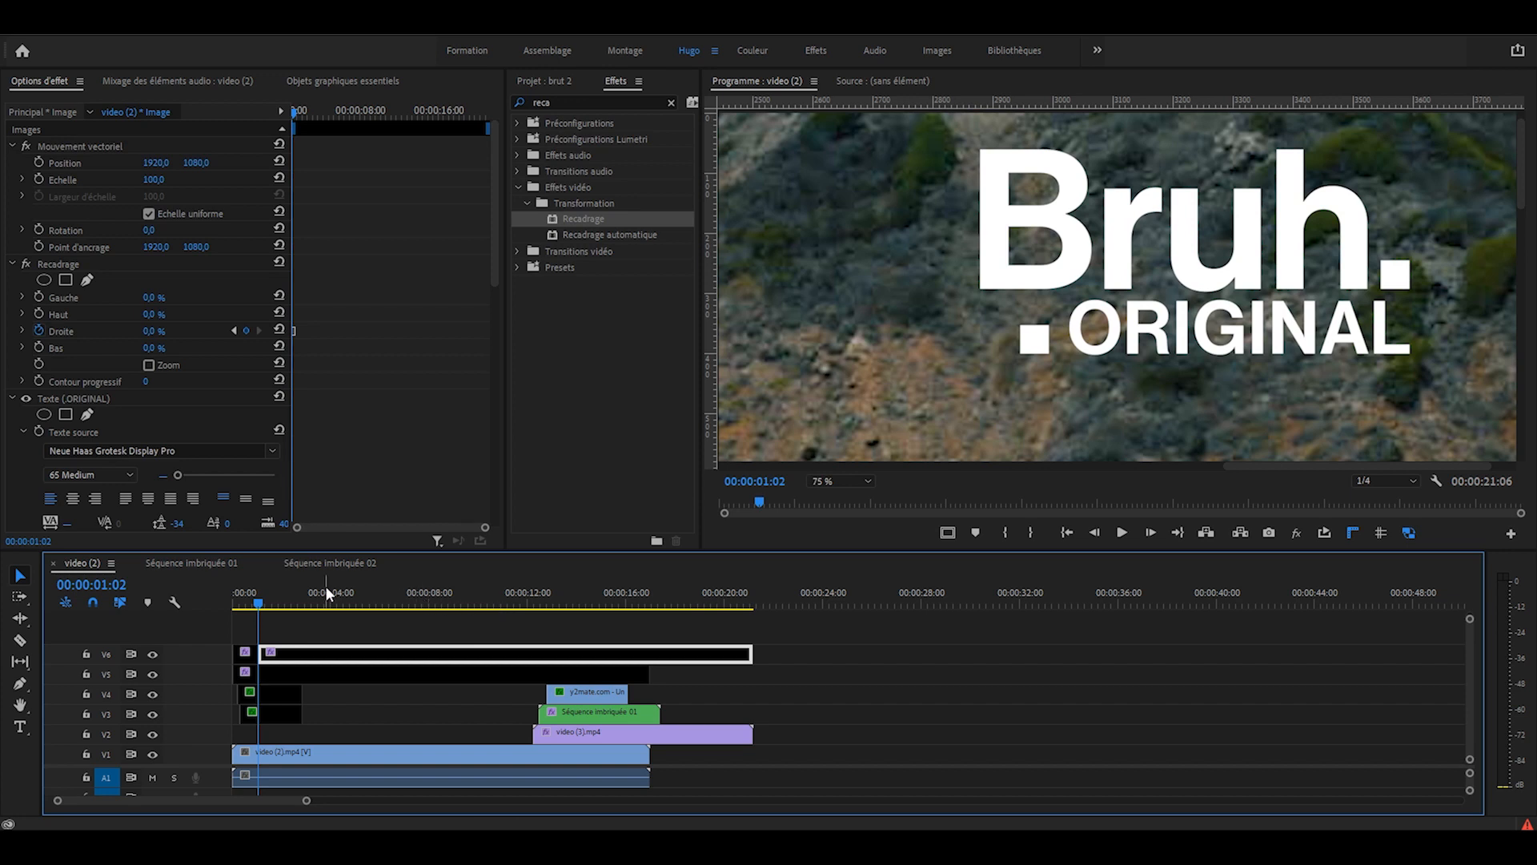
left_click(645, 603)
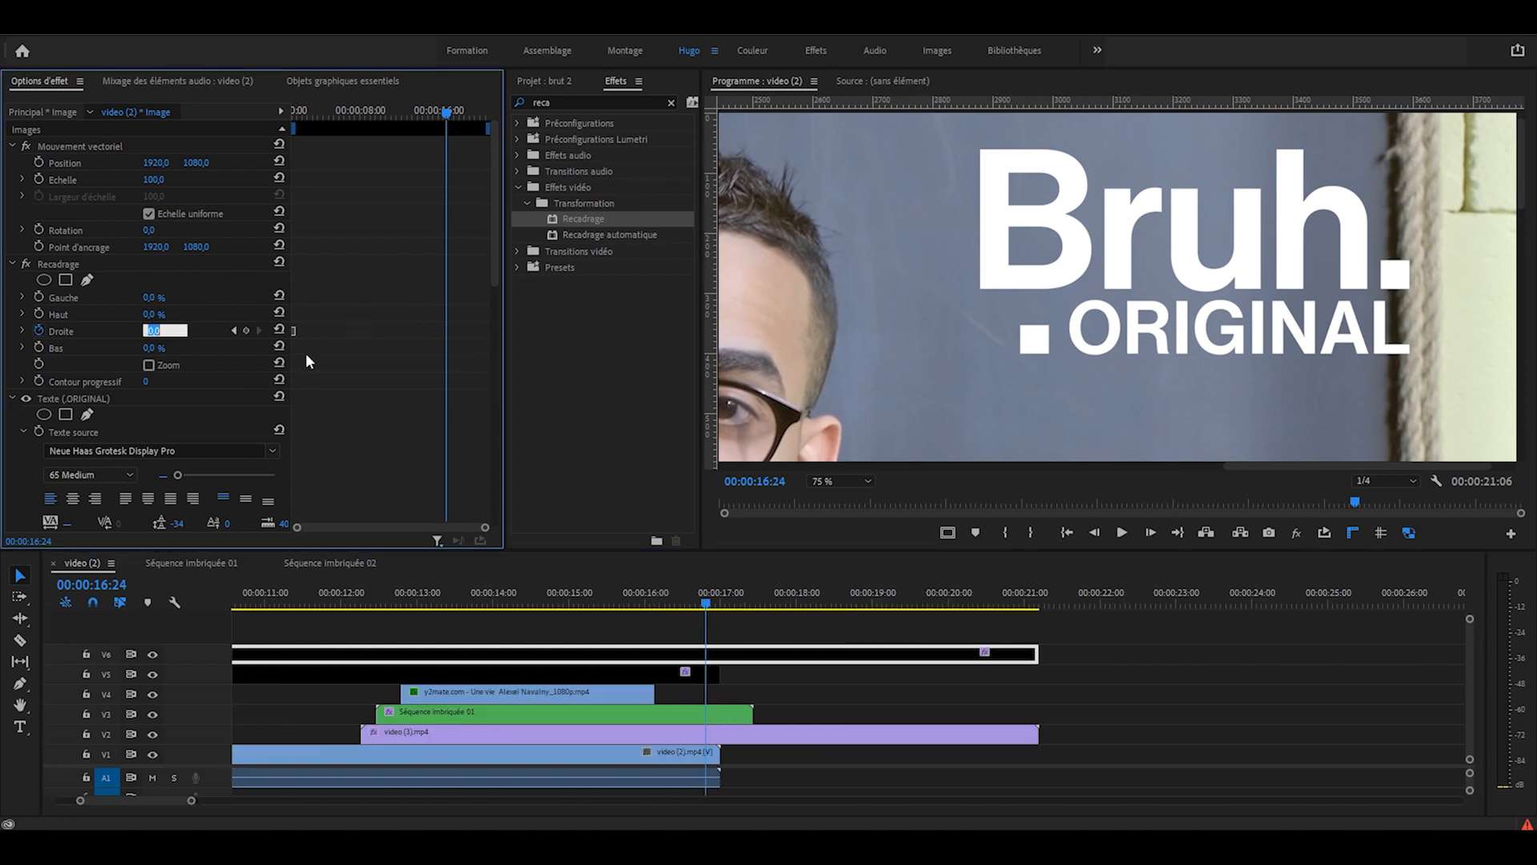
type("8")
key("Return")
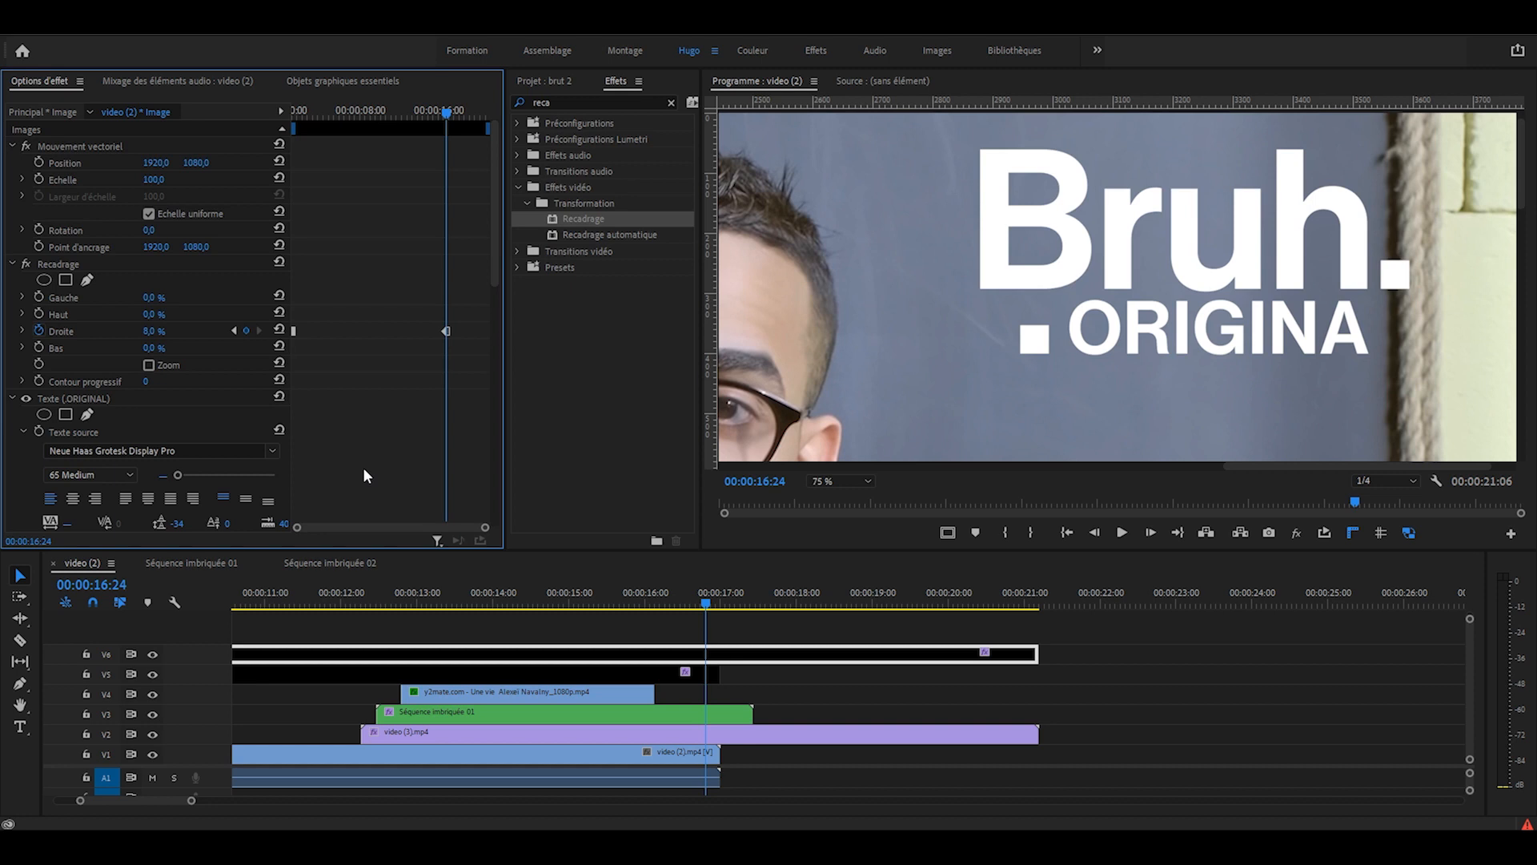
left_click(150, 331)
type("10.4")
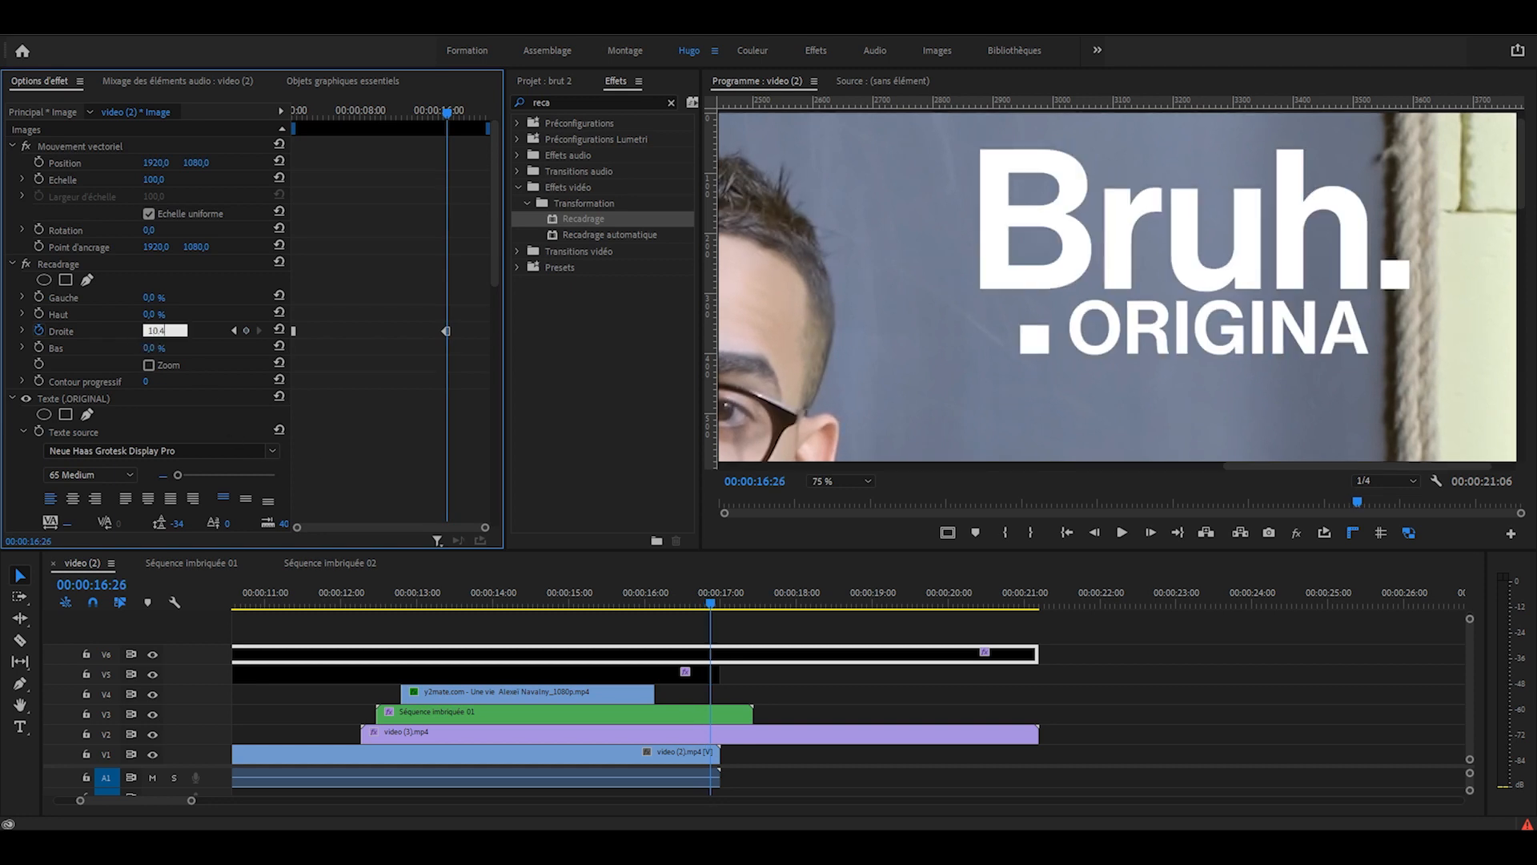
key("Return")
Step: Keyframe the Droite crop at 12,5 % at 00:00:16:27 and 13,4 % at 00:00:16:28 to shorten the word to "ORIG"
key("Right")
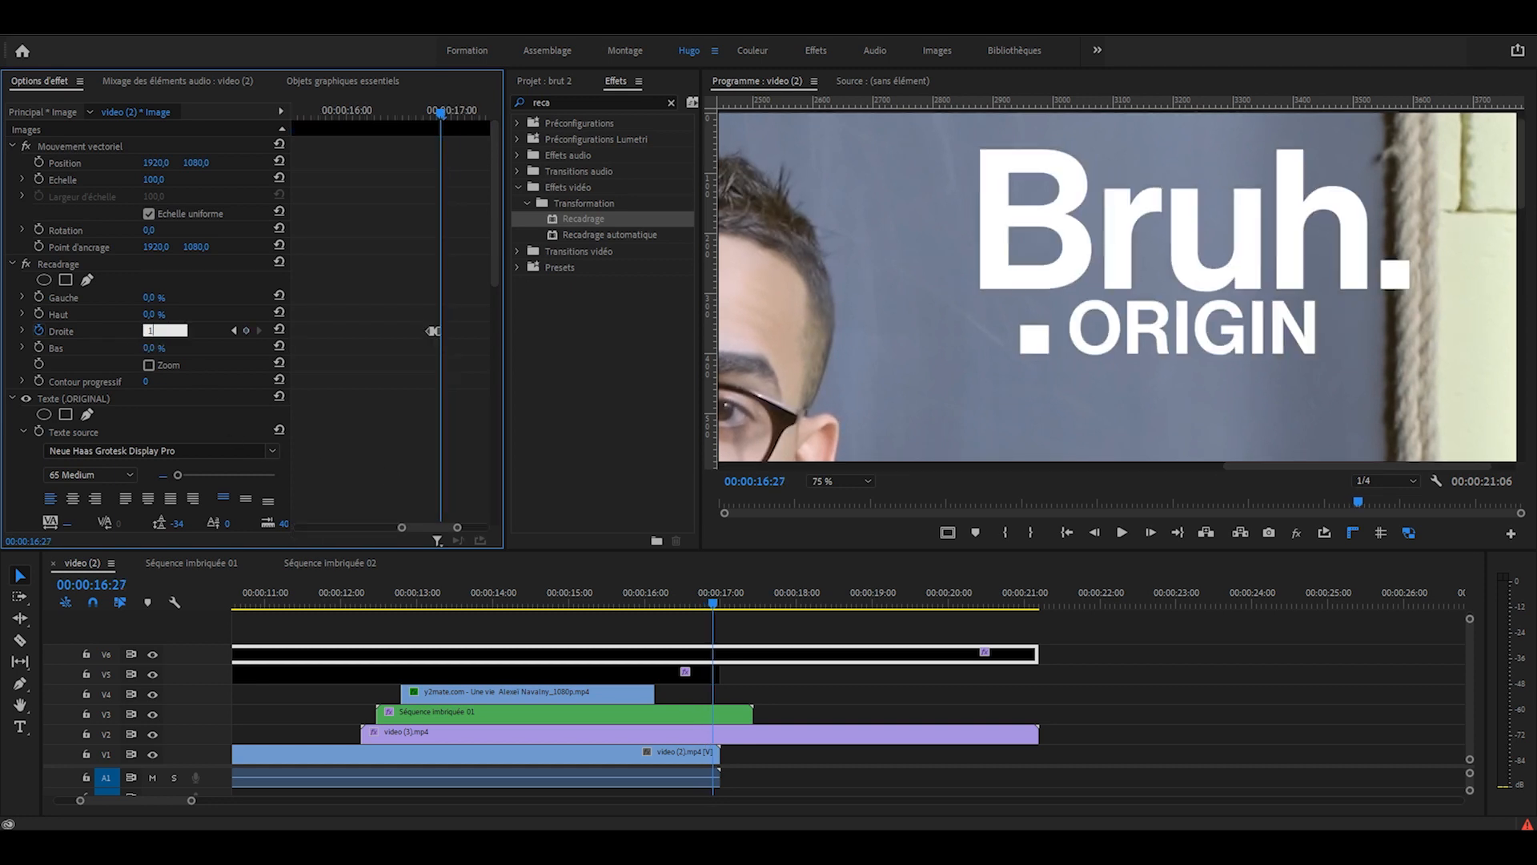
key("Return")
key("Right")
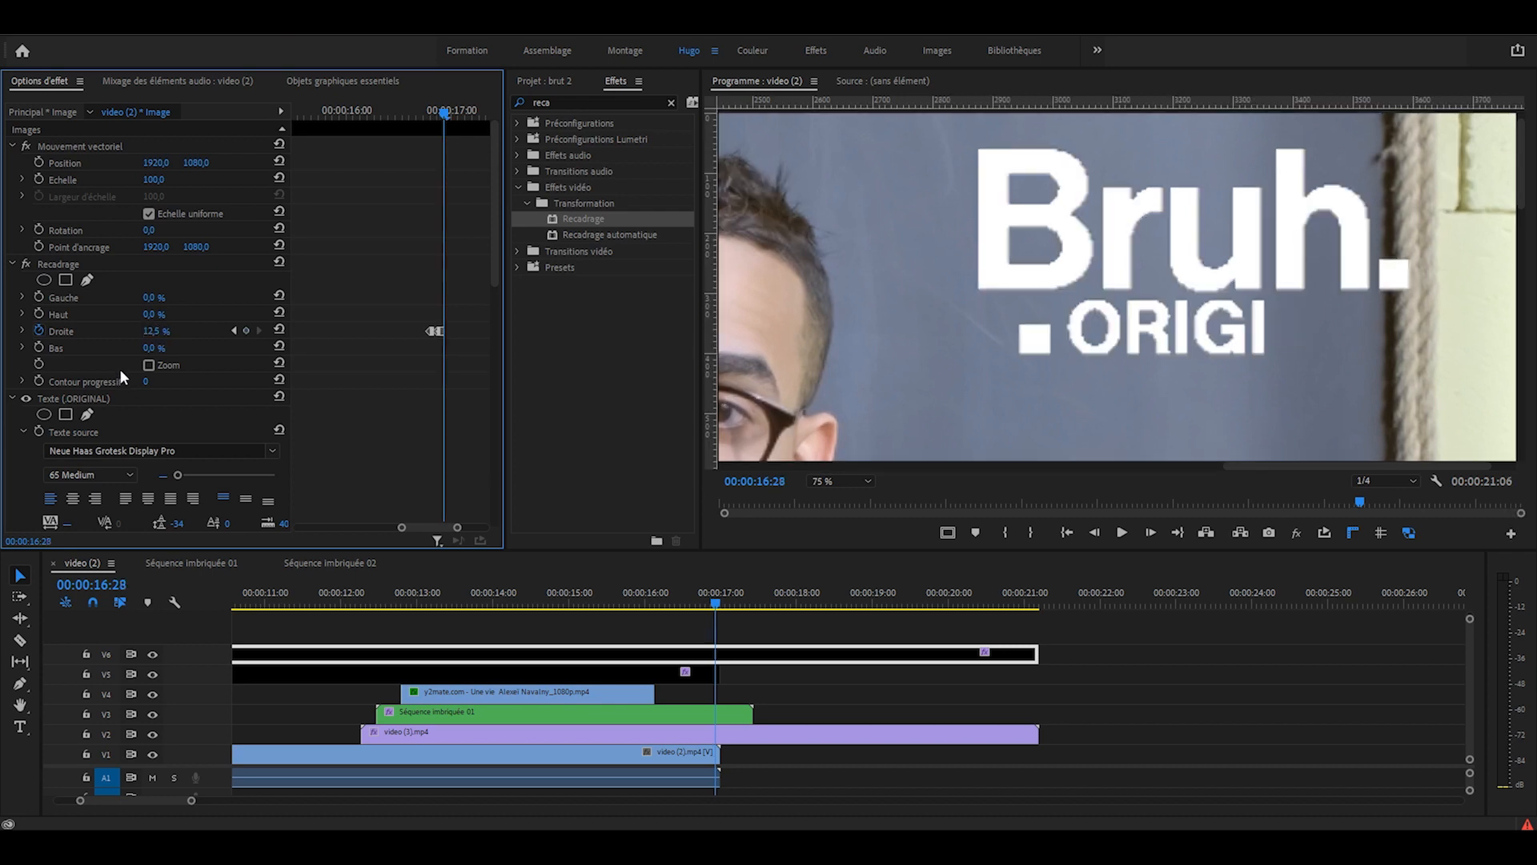
left_click(156, 331)
type("13.4")
key("Return")
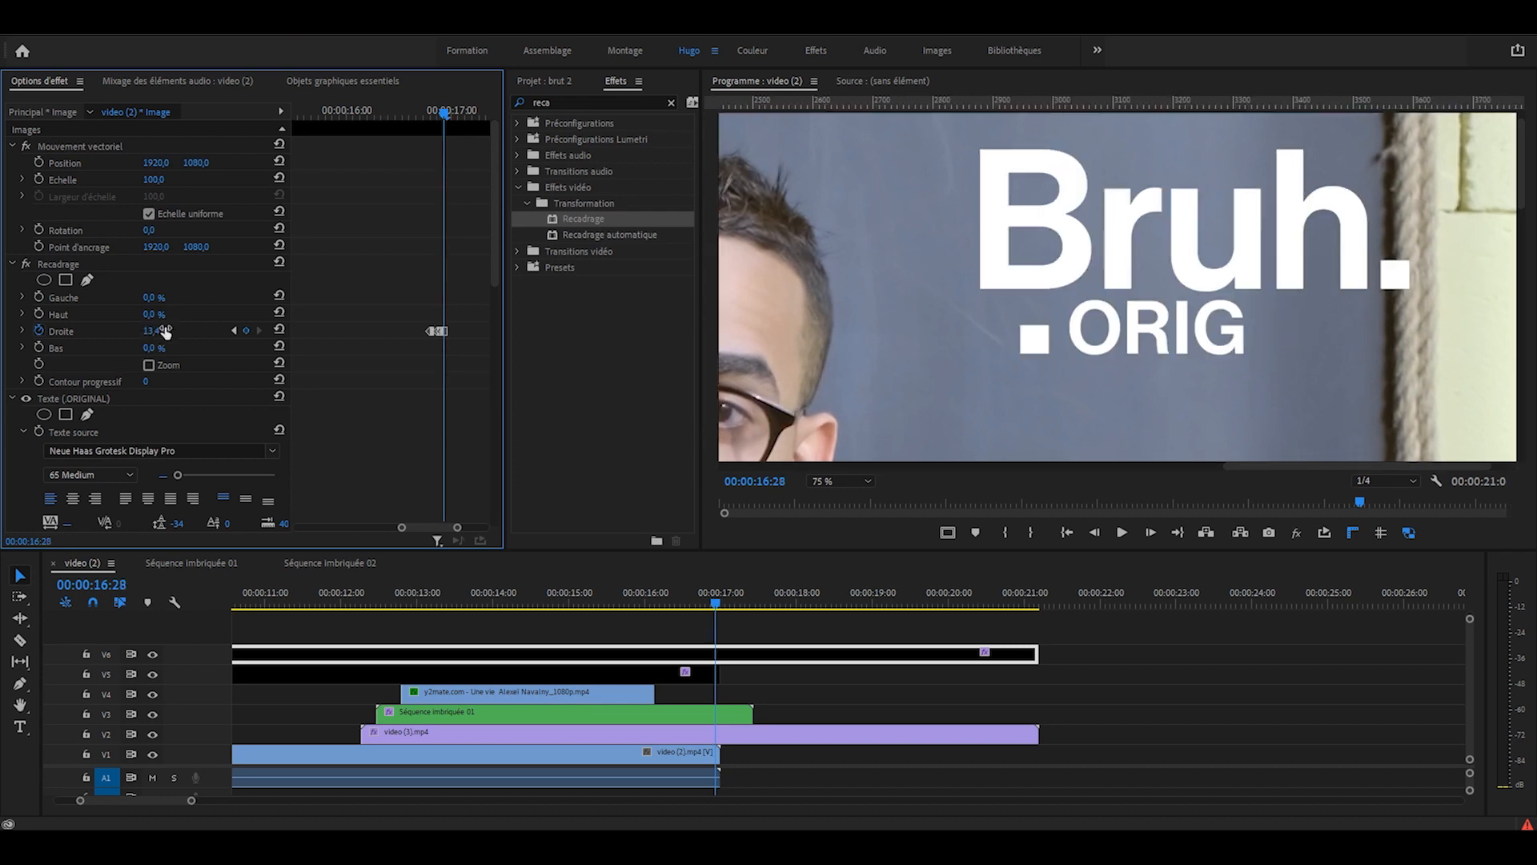
Step: Keyframe the Droite crop at 15,6 % at 00:00:17:00 and 16,7 % at 00:00:17:01 to shorten the word to "OR"
key("Right")
key("Right")
left_click(156, 331)
type("15.8")
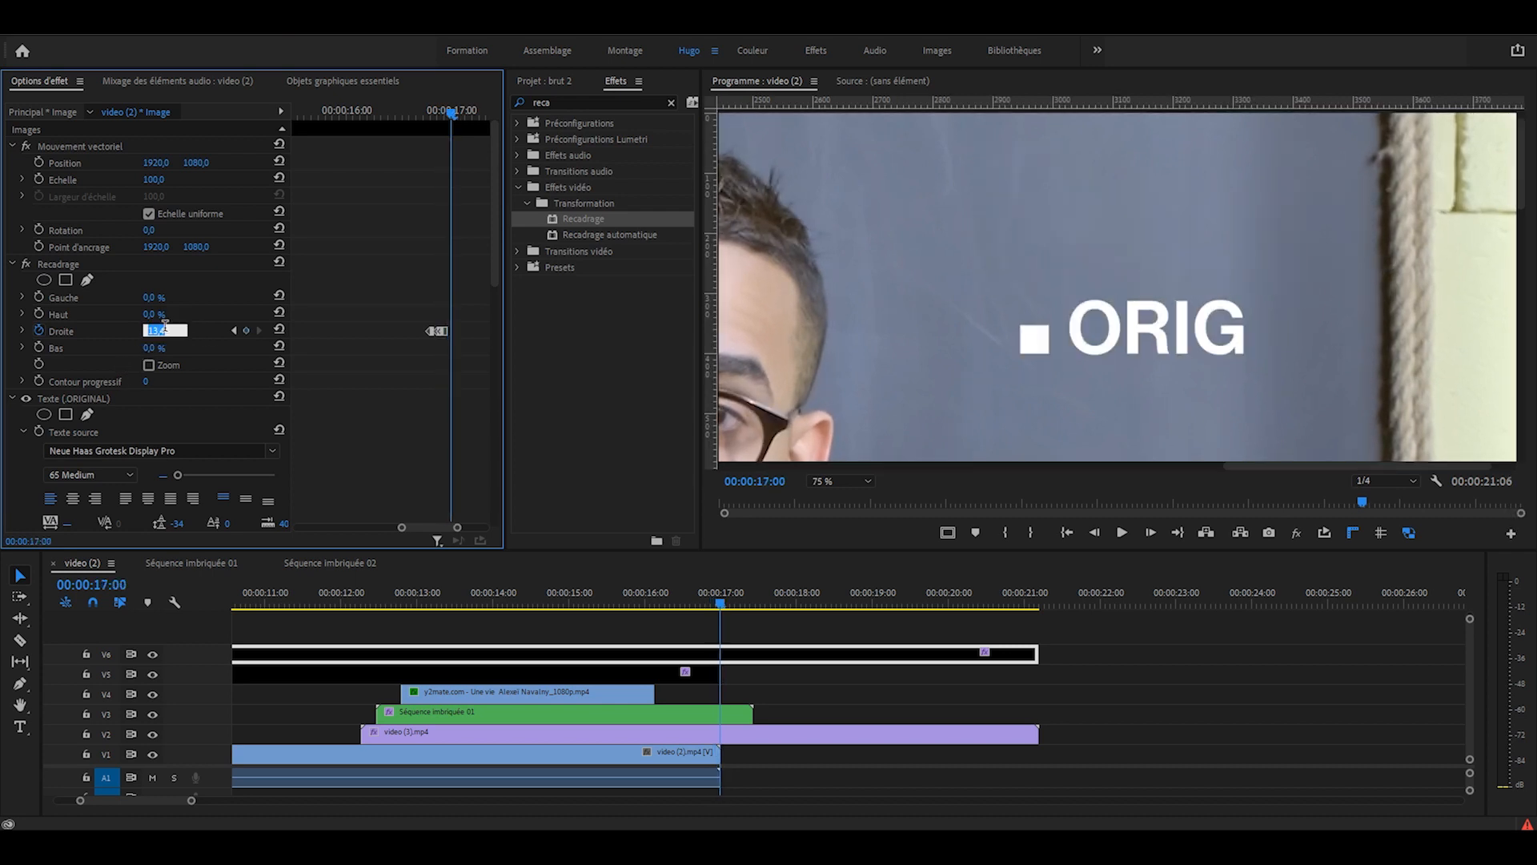
key("Return")
key("Right")
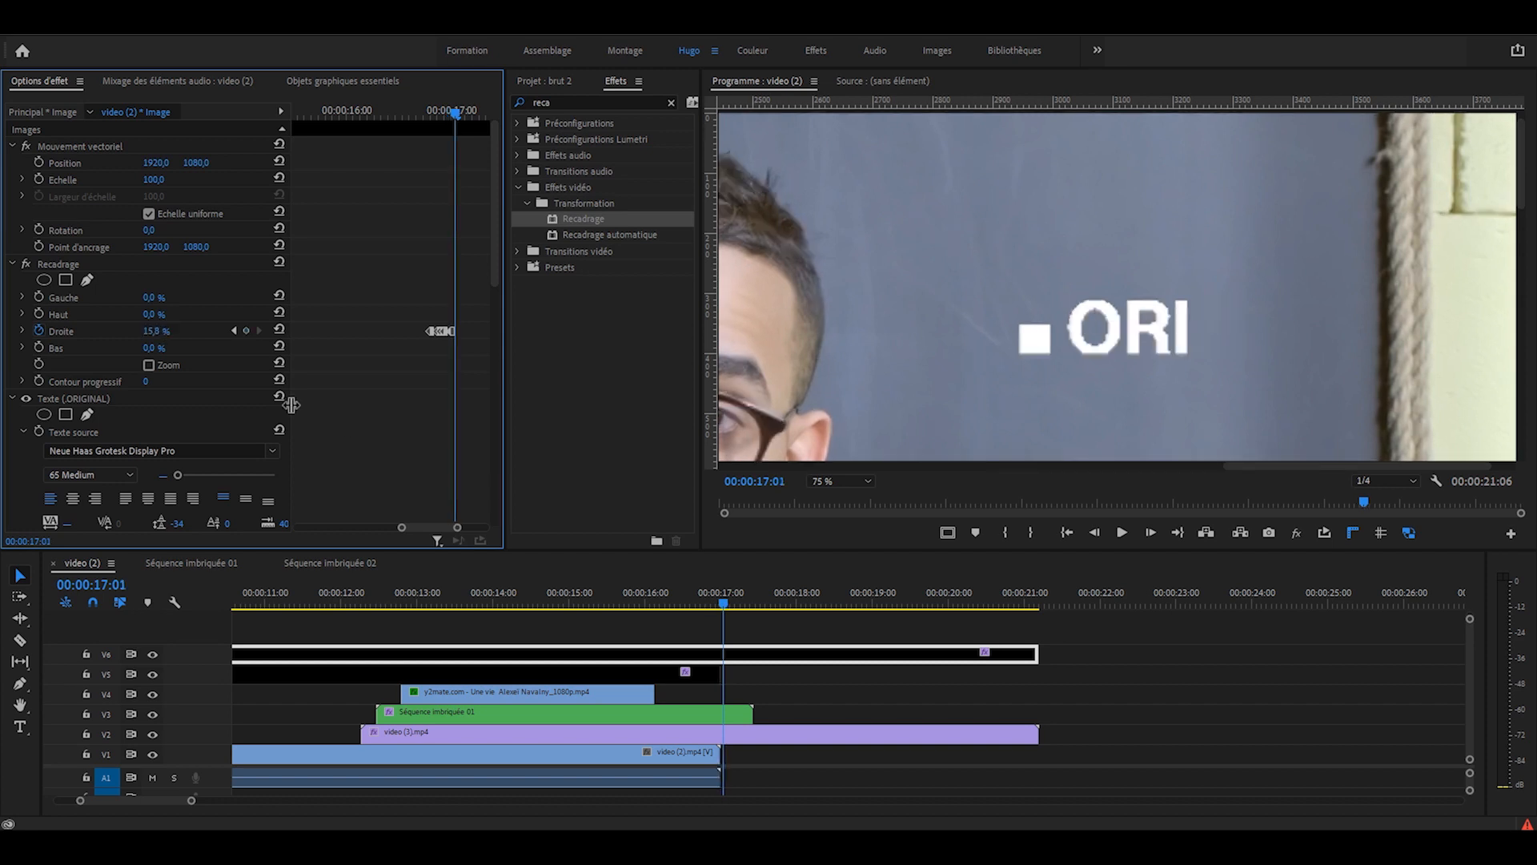
left_click(156, 330)
type("16.7")
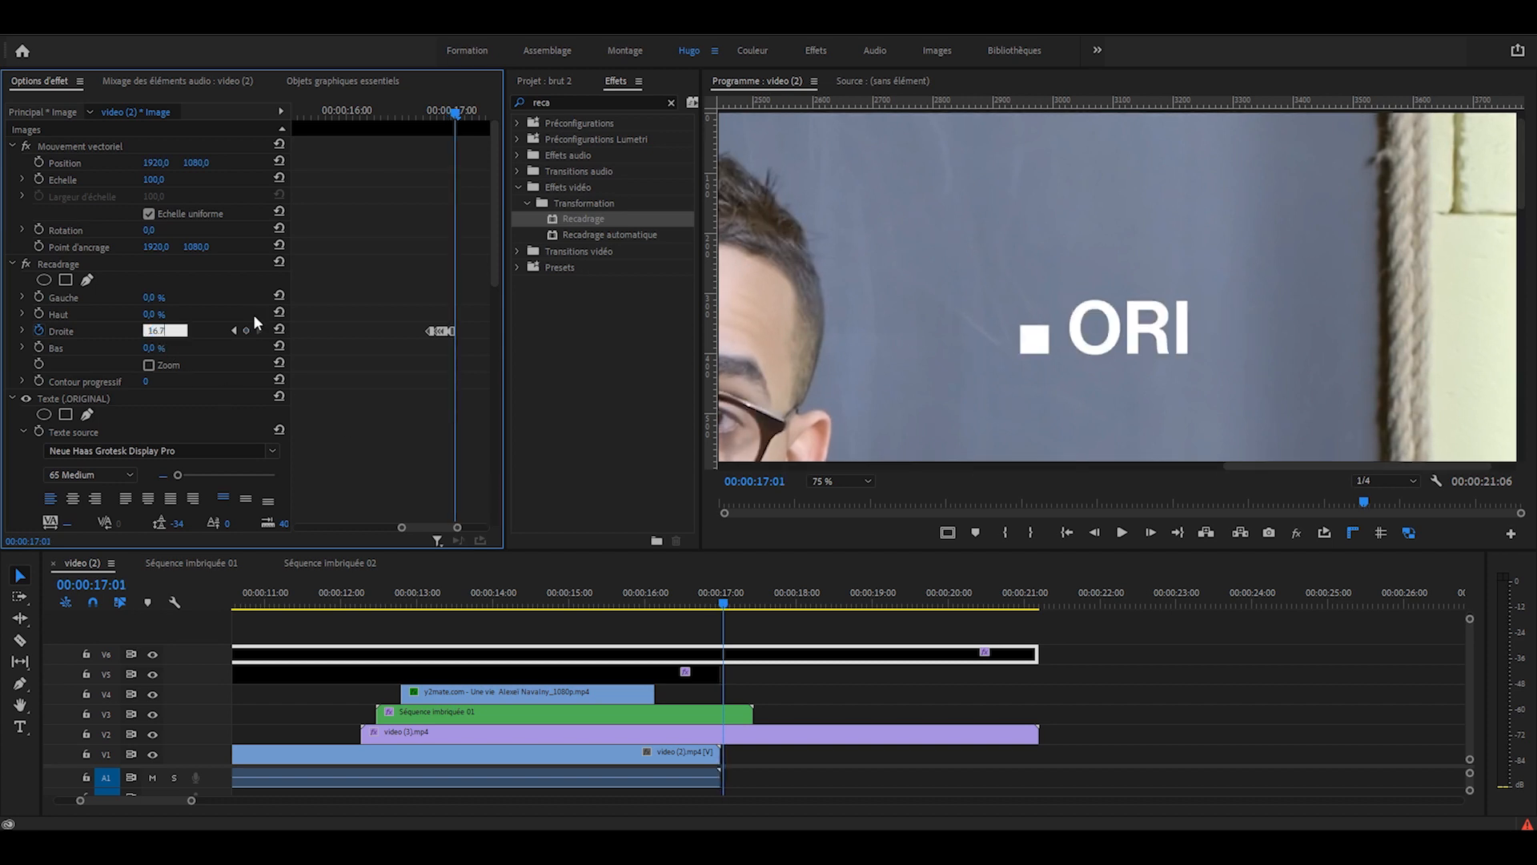
key("Return")
Step: Keyframe the Droite crop at 18,9 % at 00:00:17:02 and 21,5 % at 00:00:17:04 to leave only the dot
key("Right")
left_click(156, 331)
type("18.9")
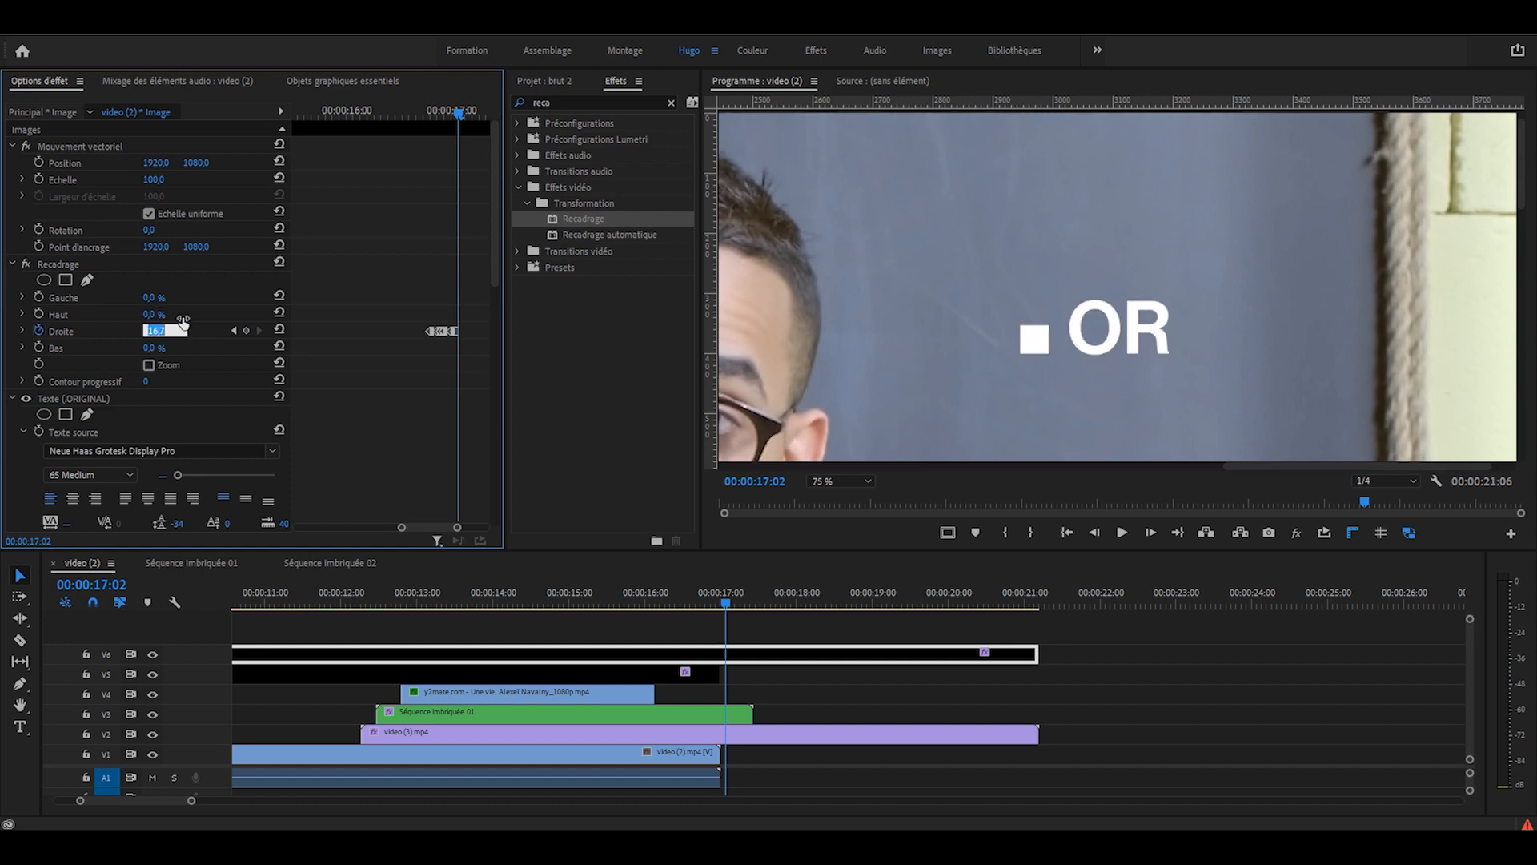
key("Return")
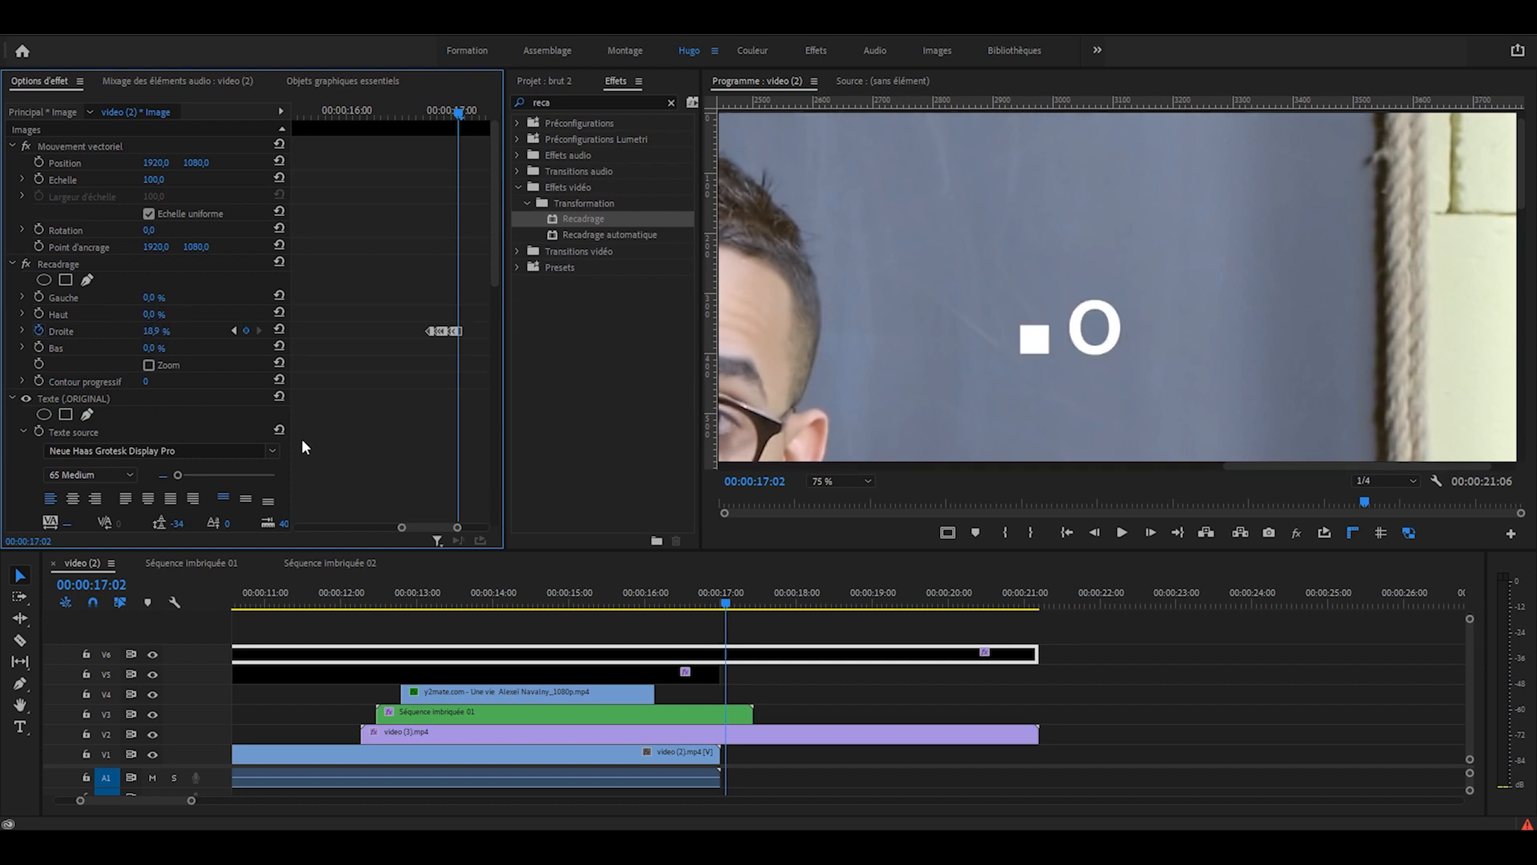
key("Right")
key("Right")
left_click(152, 330)
type("21.5")
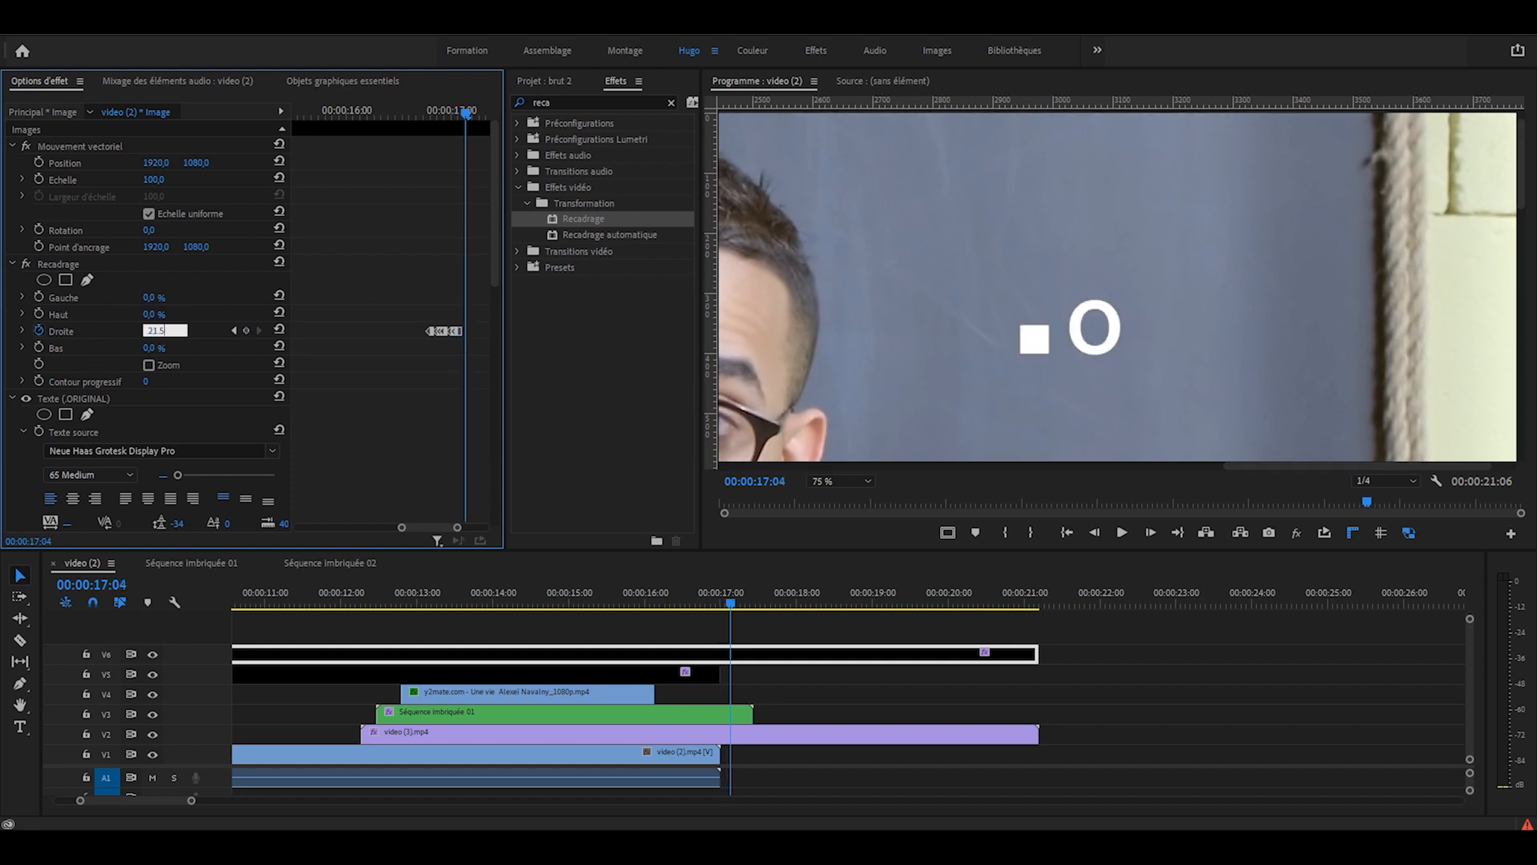
key("Return")
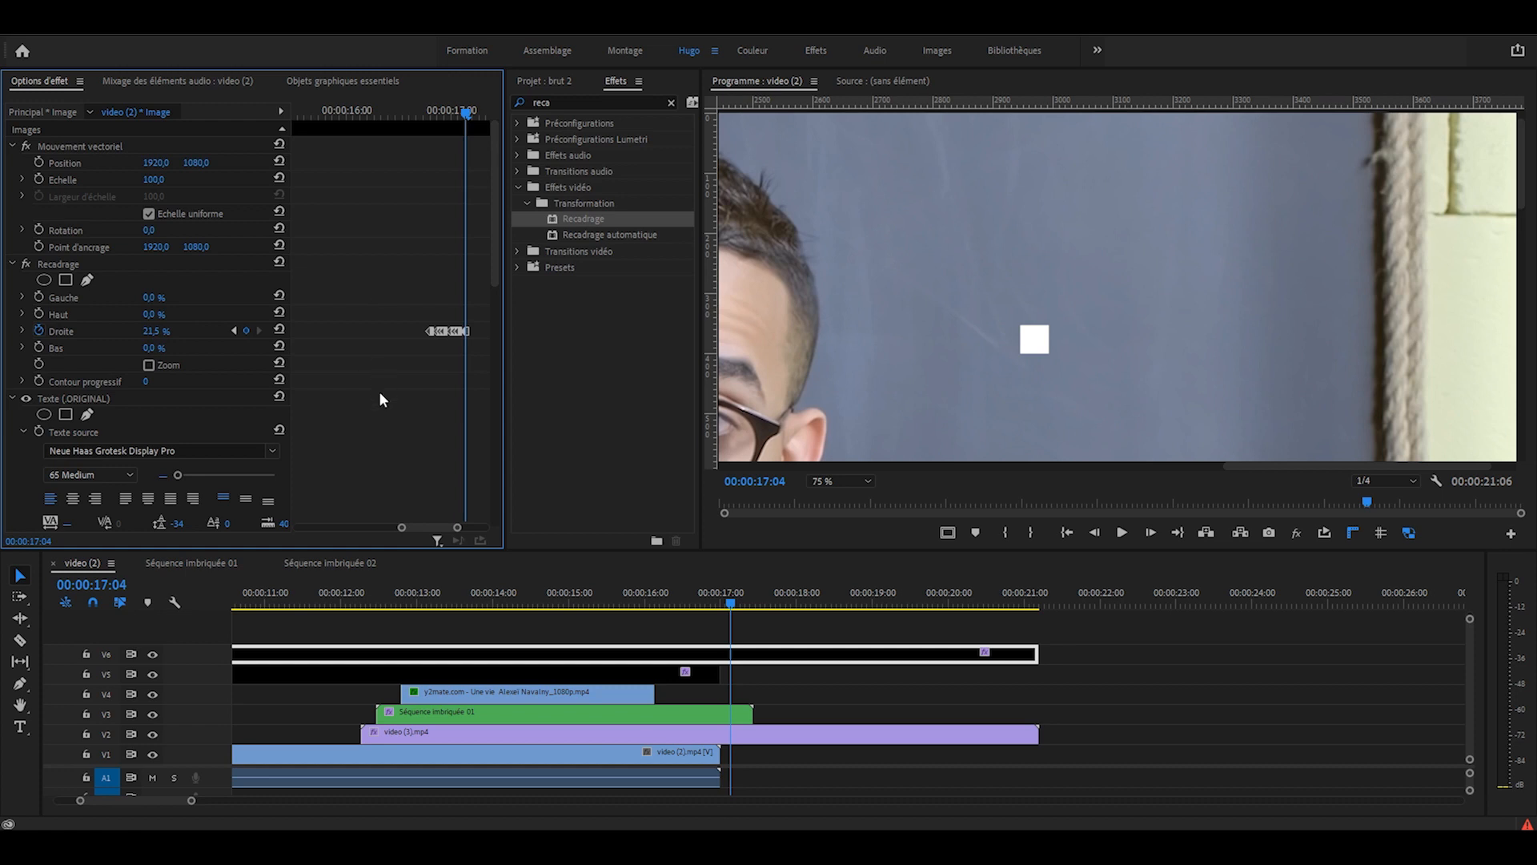
Step: Keyframe the Droite crop at 100 % five frames after the 00:00:17:04 keyframe to hide the dot
key("Right")
key("Right")
key("Right")
key("Right")
key("Right")
left_click(158, 330)
type("100")
key("Return")
Step: Keyframe the Droite crop at 21,5 % at 00:00:17:16 to make the dot blink back on
key("Right")
key("Right")
key("Right")
key("Right")
key("Right")
key("Right")
key("Right")
left_click(161, 330)
type("21.5")
key("Return")
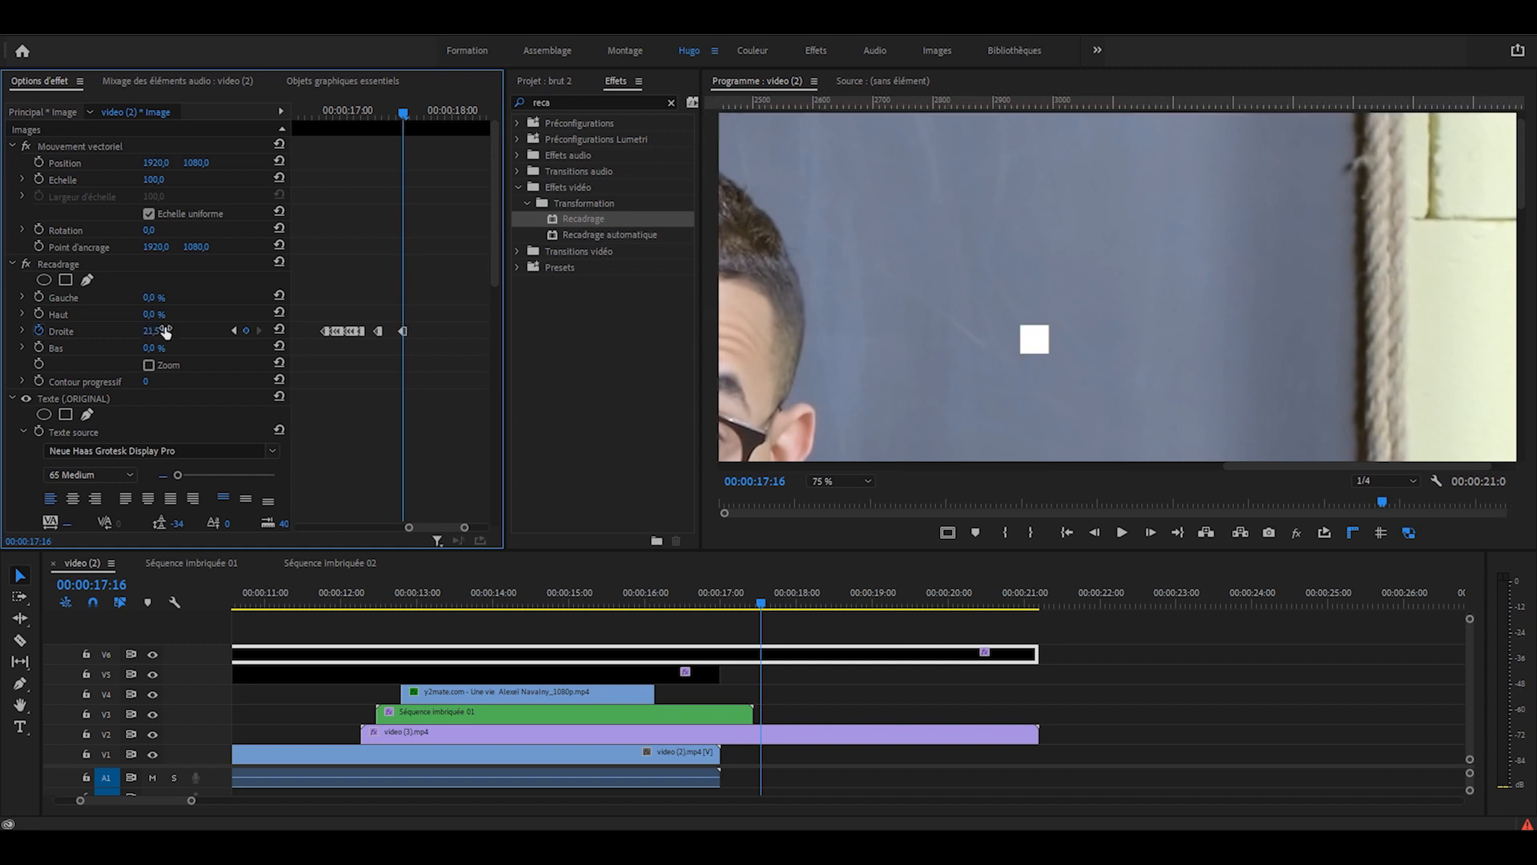
Step: Keyframe the Droite crop at 100 % eight frames after 00:00:17:16 to hide the dot for good
key("Right")
key("Right")
key("Right")
key("Right")
key("Right")
key("Right")
key("Right")
key("Right")
left_click(160, 331)
type("100")
key("Return")
Step: Play back the subtitle's disappearing animation from 00:00:16:15 to check its timing
left_click(683, 599)
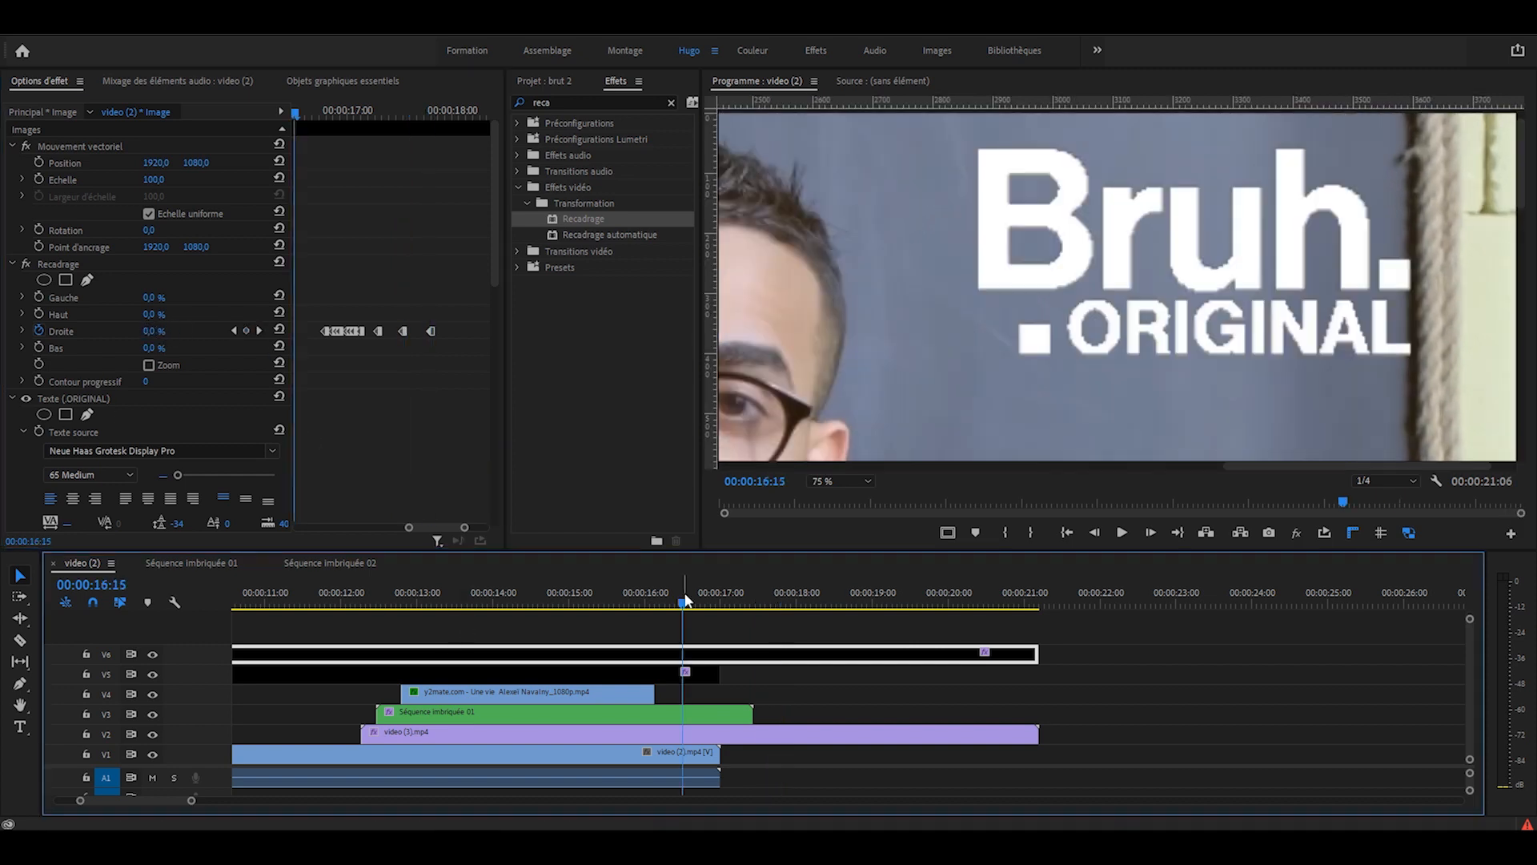
key("space")
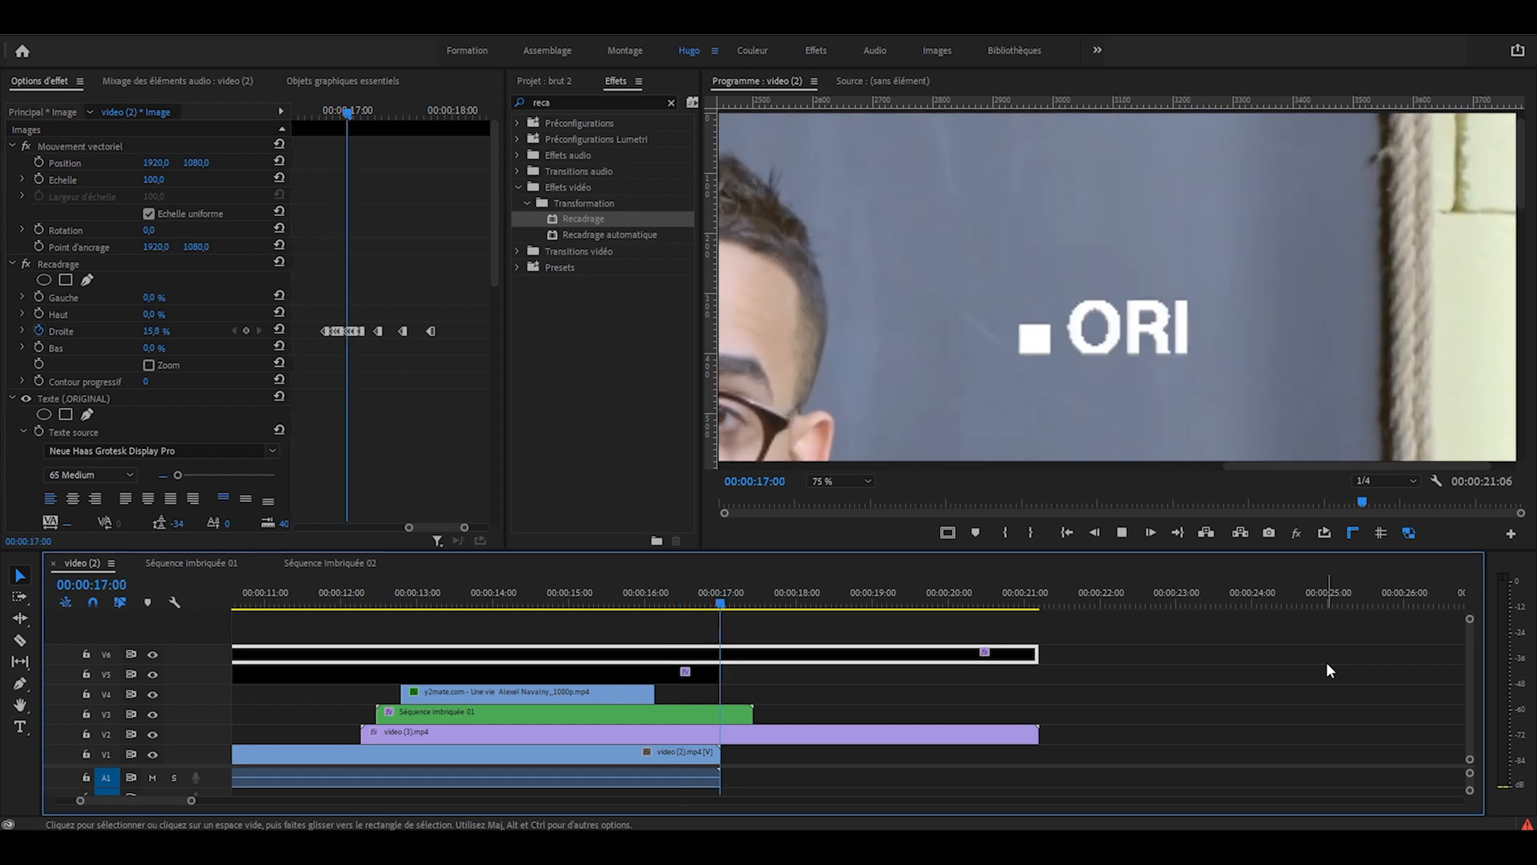
left_click_drag(815, 606, 789, 607)
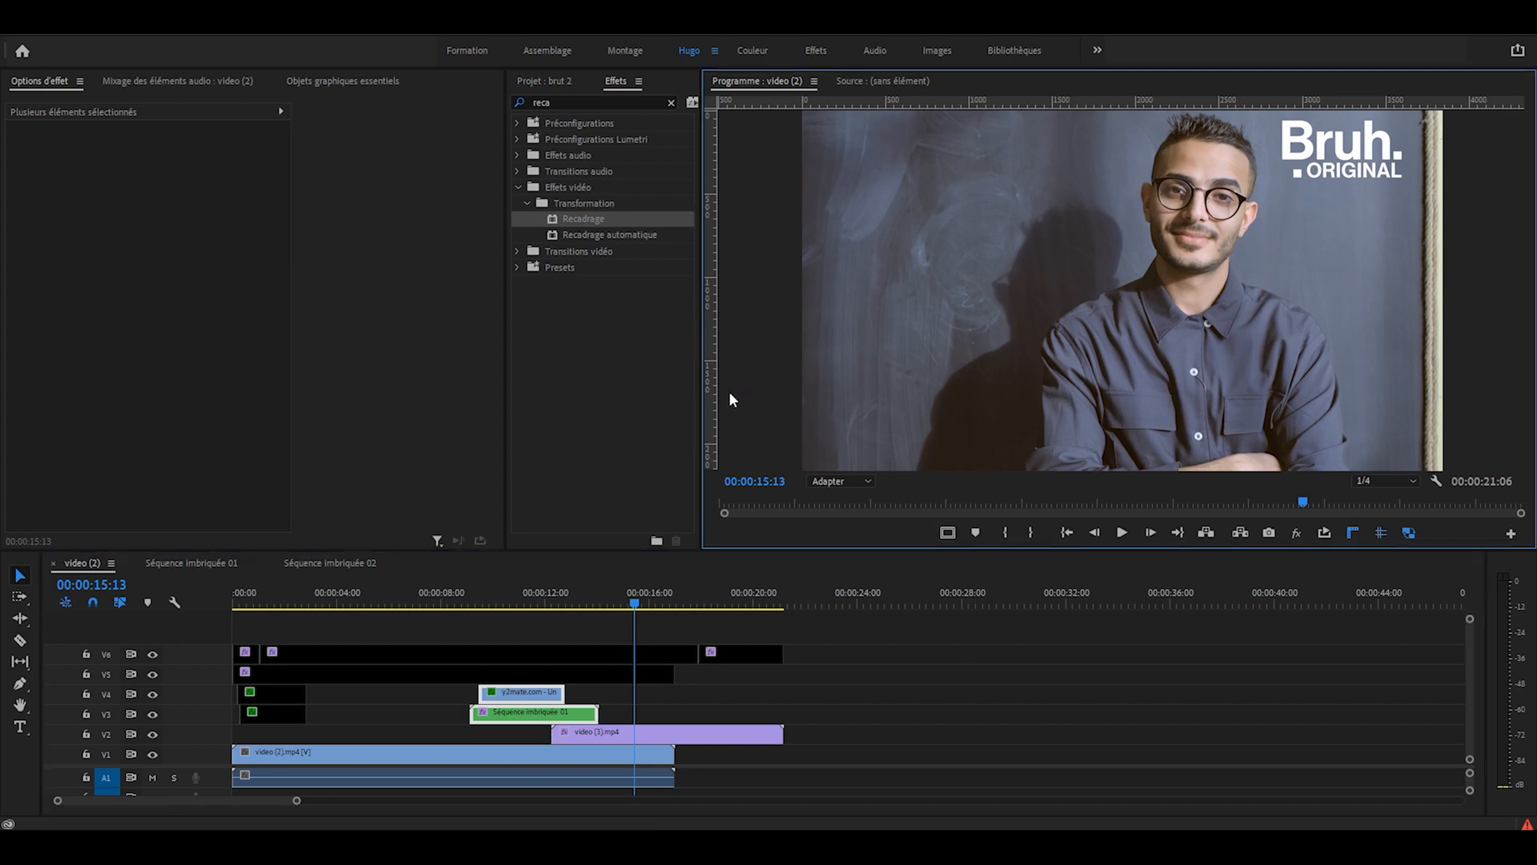
Step: Add a vertical guide to the program view and set its position to 1070 pixels
left_click_drag(715, 394, 861, 425)
right_click(861, 424)
left_click(889, 428)
left_click(721, 378)
type("1070")
key("Return")
Step: Add a second vertical guide and set its position to 2764 pixels
left_click_drag(713, 379, 821, 349)
right_click(820, 349)
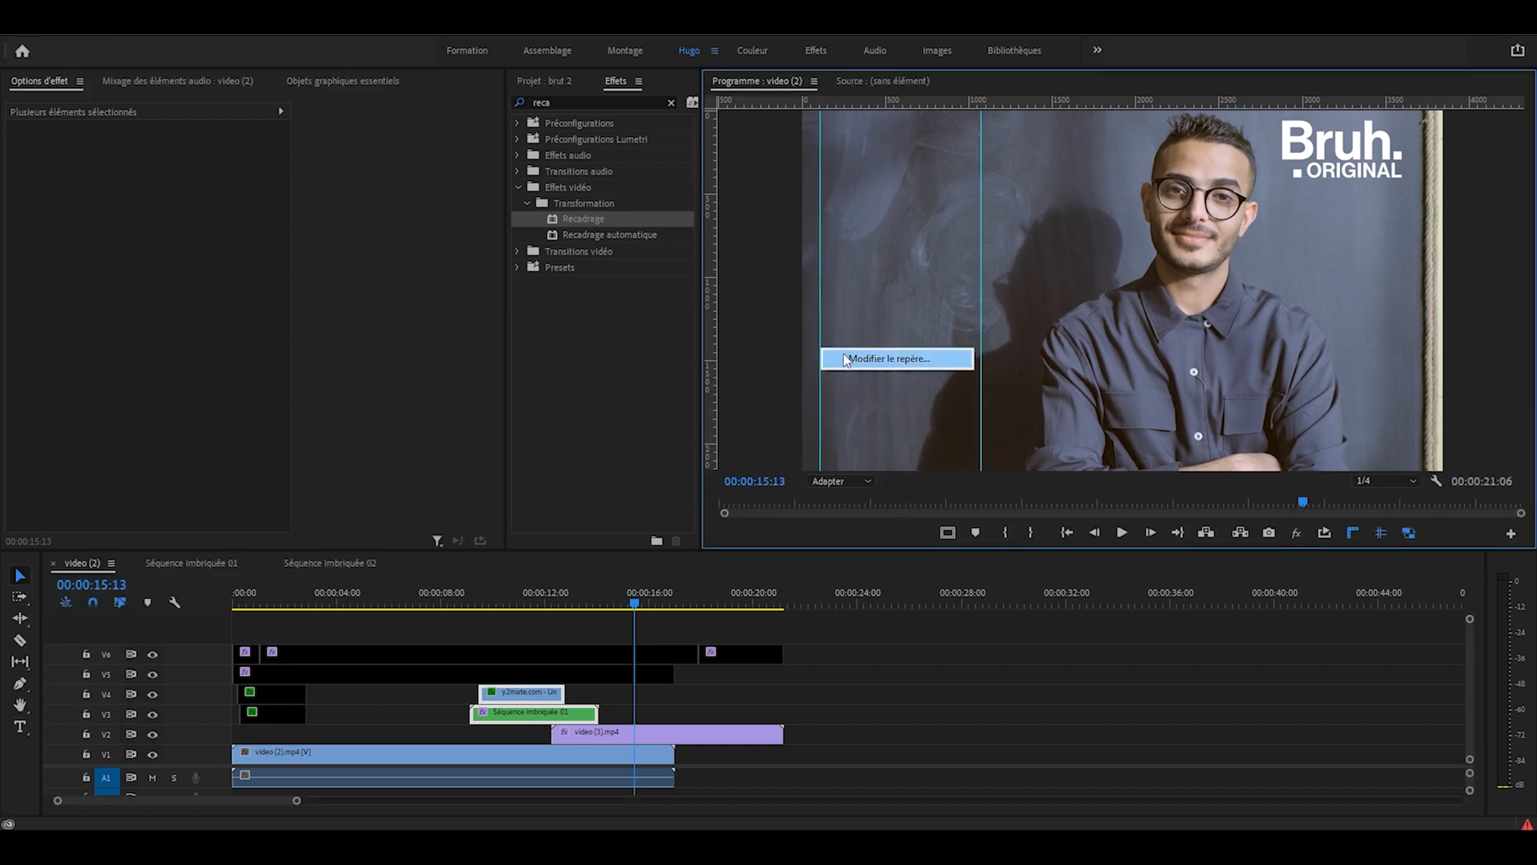
left_click(881, 358)
type("2764")
key("Return")
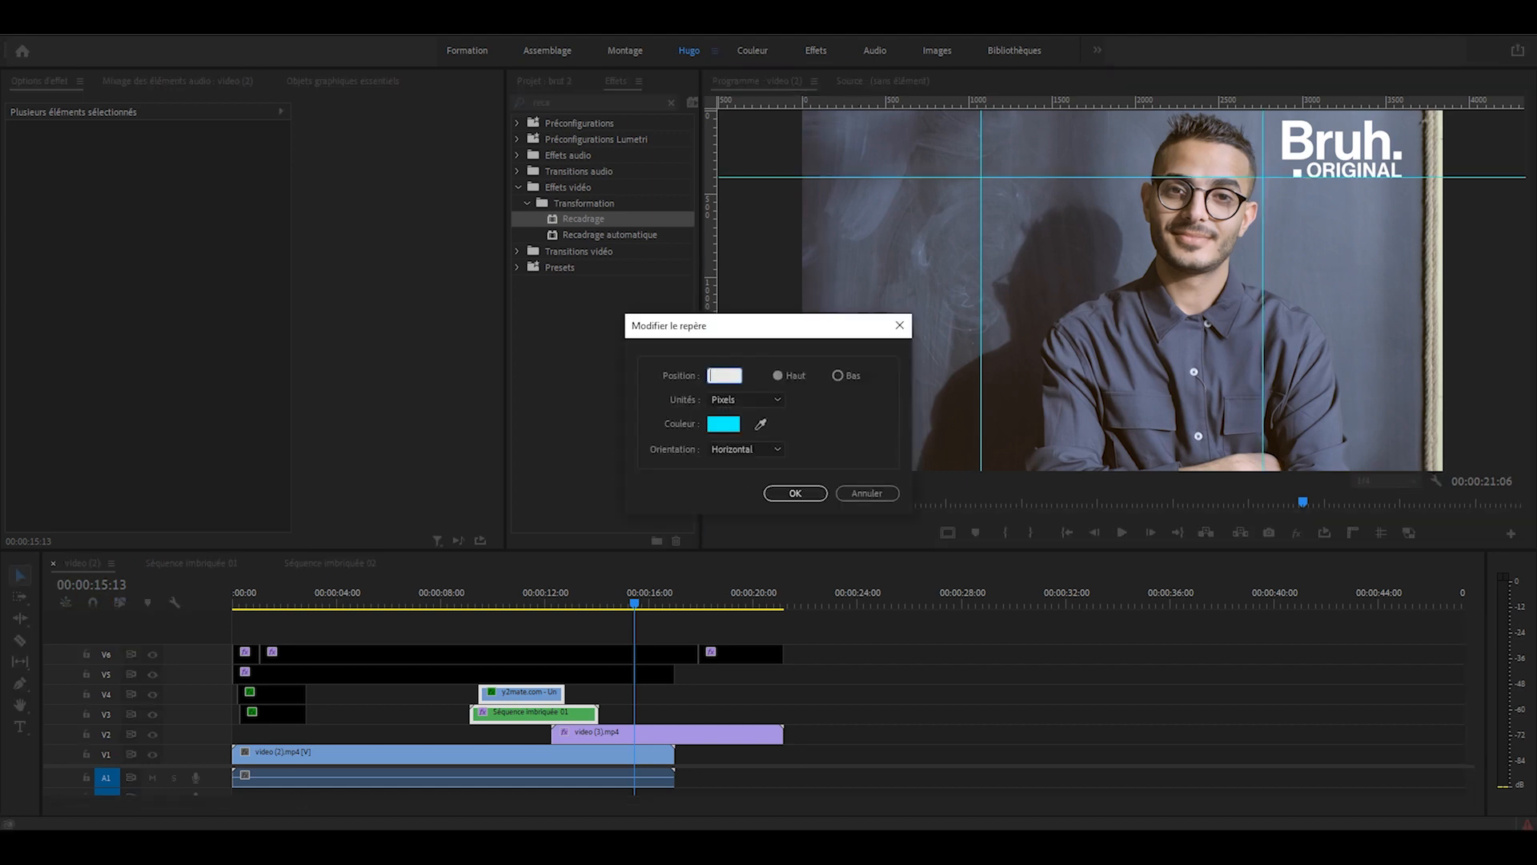
Step: Position two horizontal guides at 2050 and 1970 pixels near the bottom of the frame
type("20")
type("50")
key("Return")
left_click(714, 375)
type("1970")
key("Return")
Step: Position two more horizontal guides at 1920 and 1850 pixels above the existing ones
left_click(713, 376)
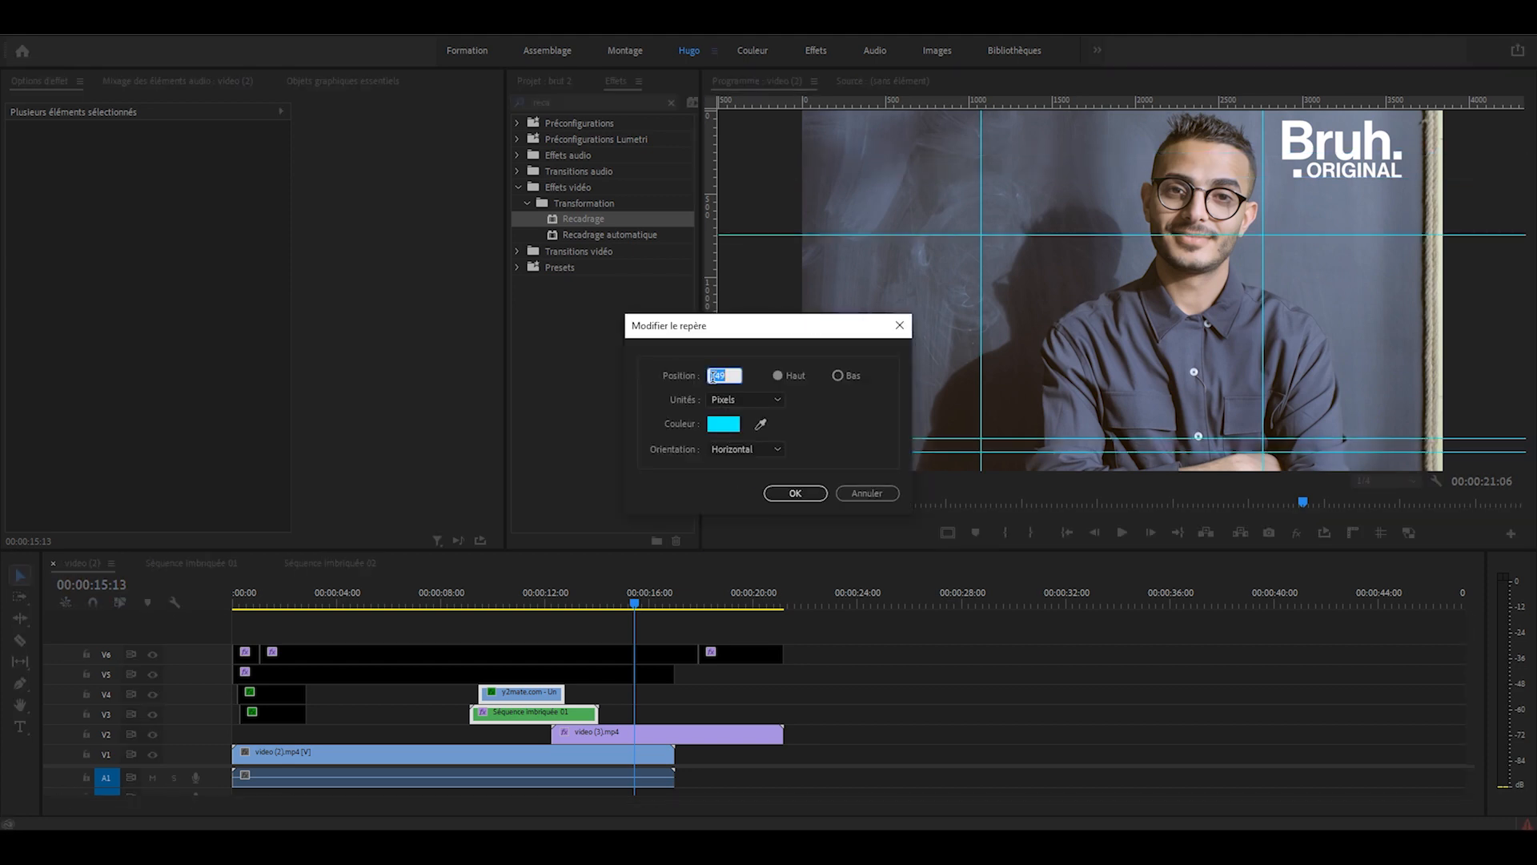
type("1920")
key("Return")
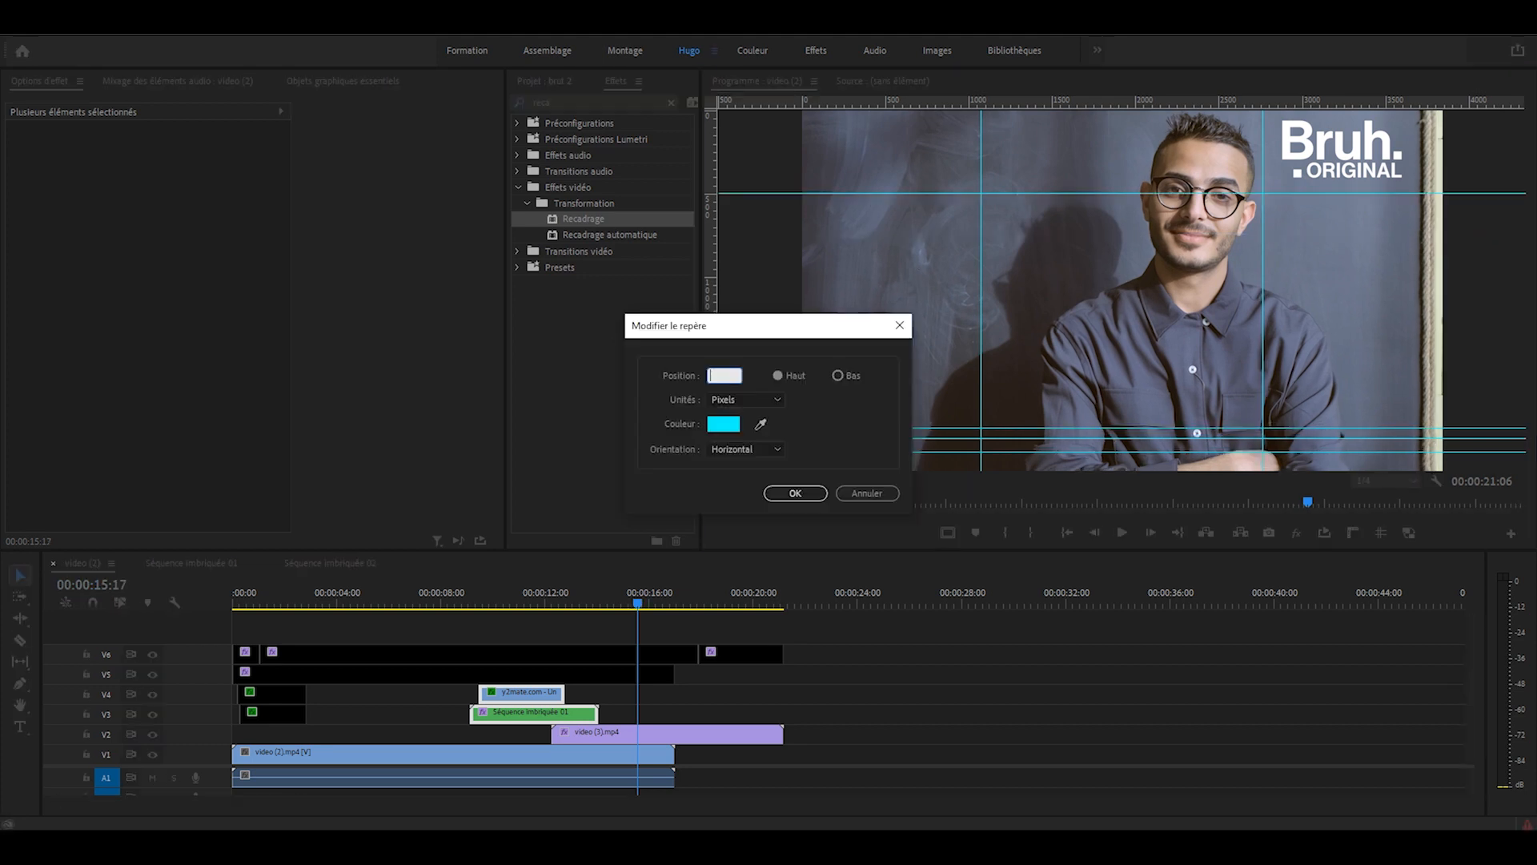
type("1850")
key("Return")
Step: With the Text tool, draw a full-width text box over the horizontal guides and enter "Salut"
left_click(840, 481)
left_click(835, 554)
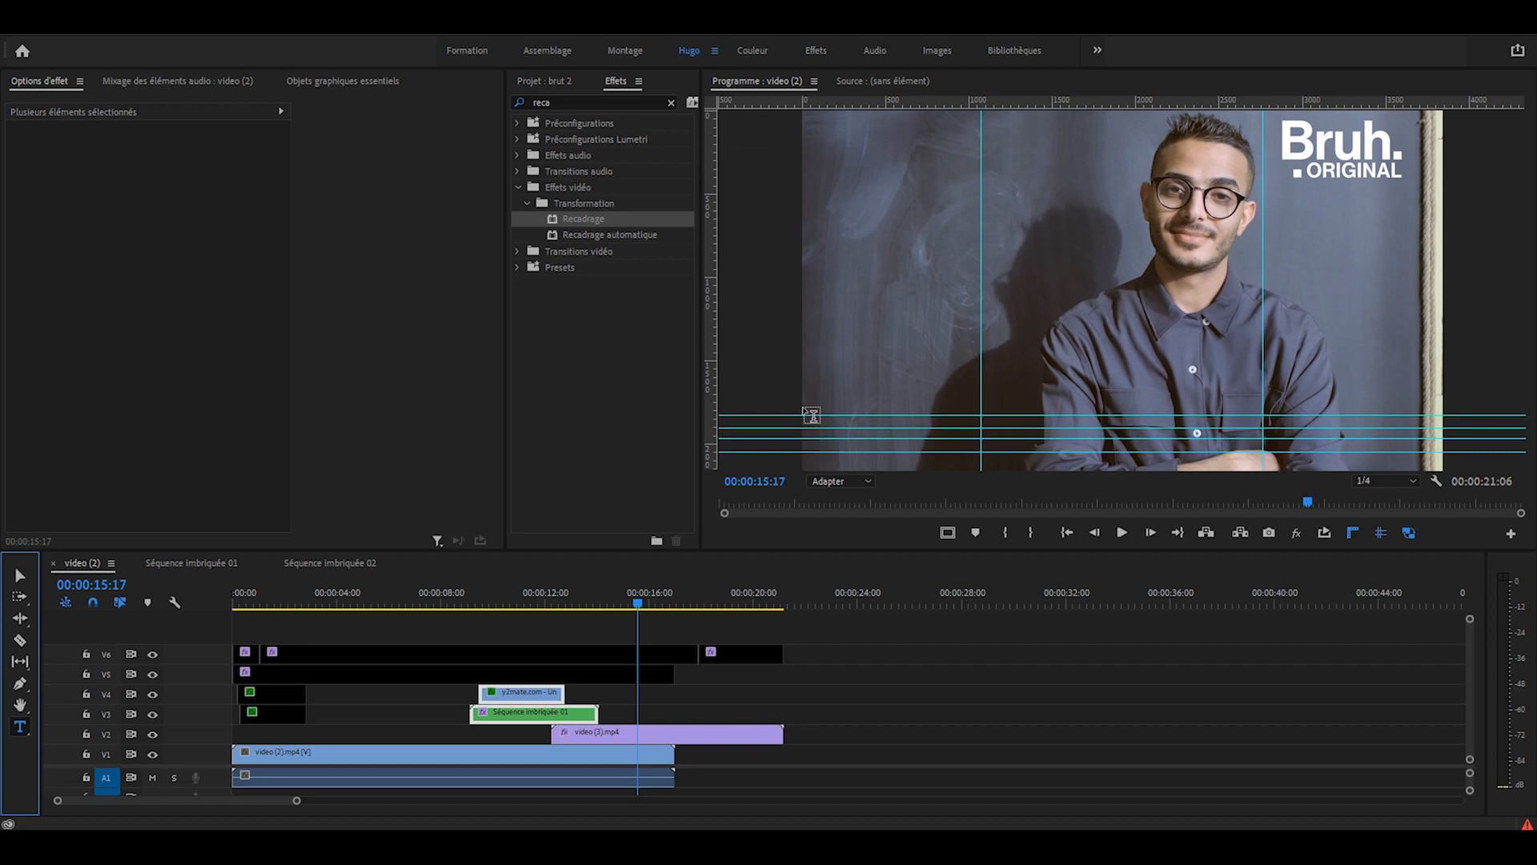
left_click_drag(803, 408, 1445, 458)
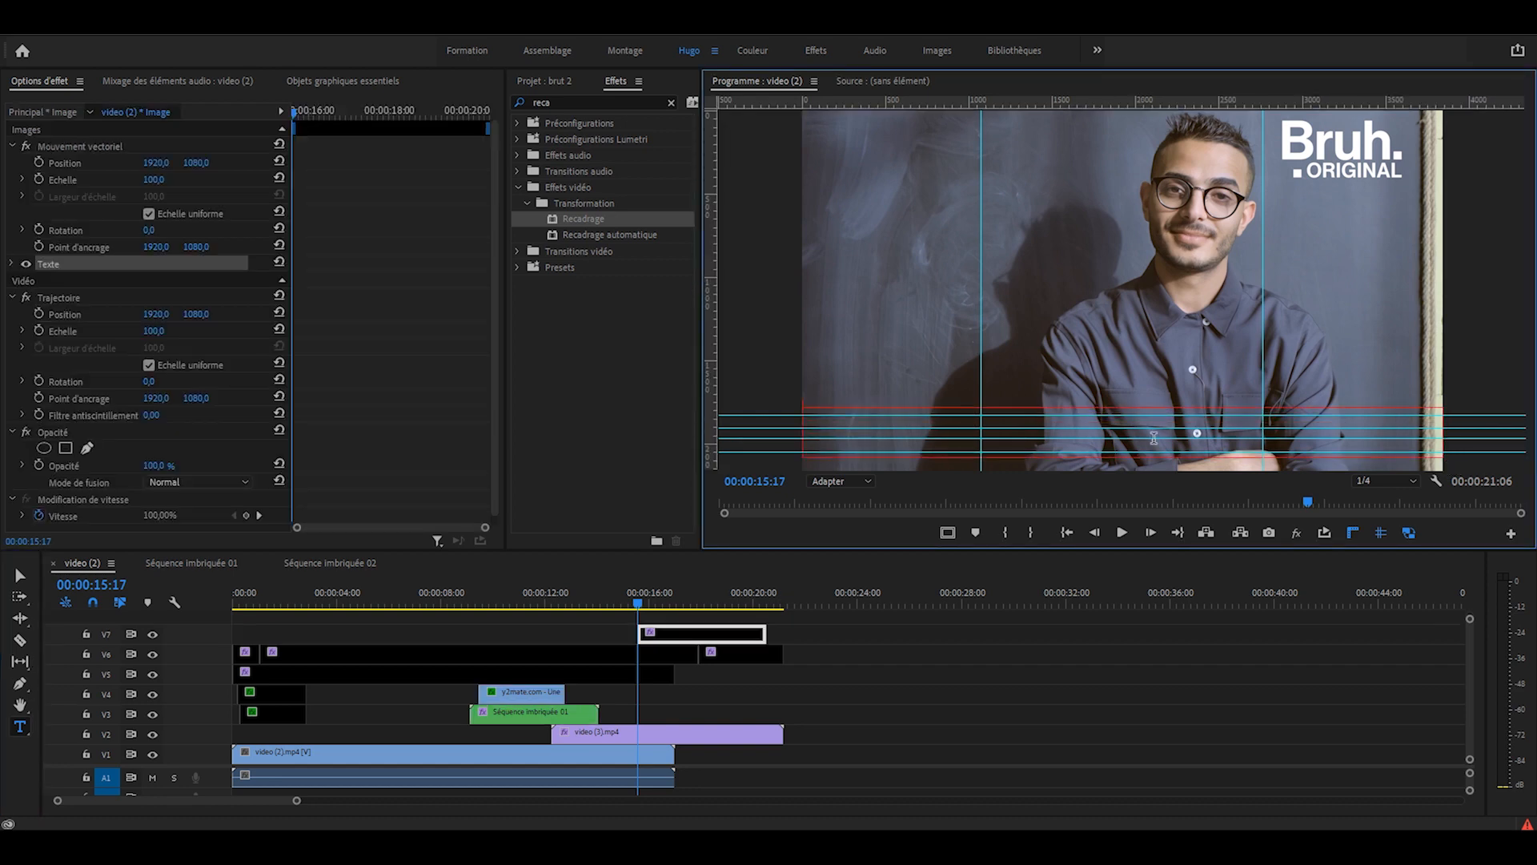
type("Salut")
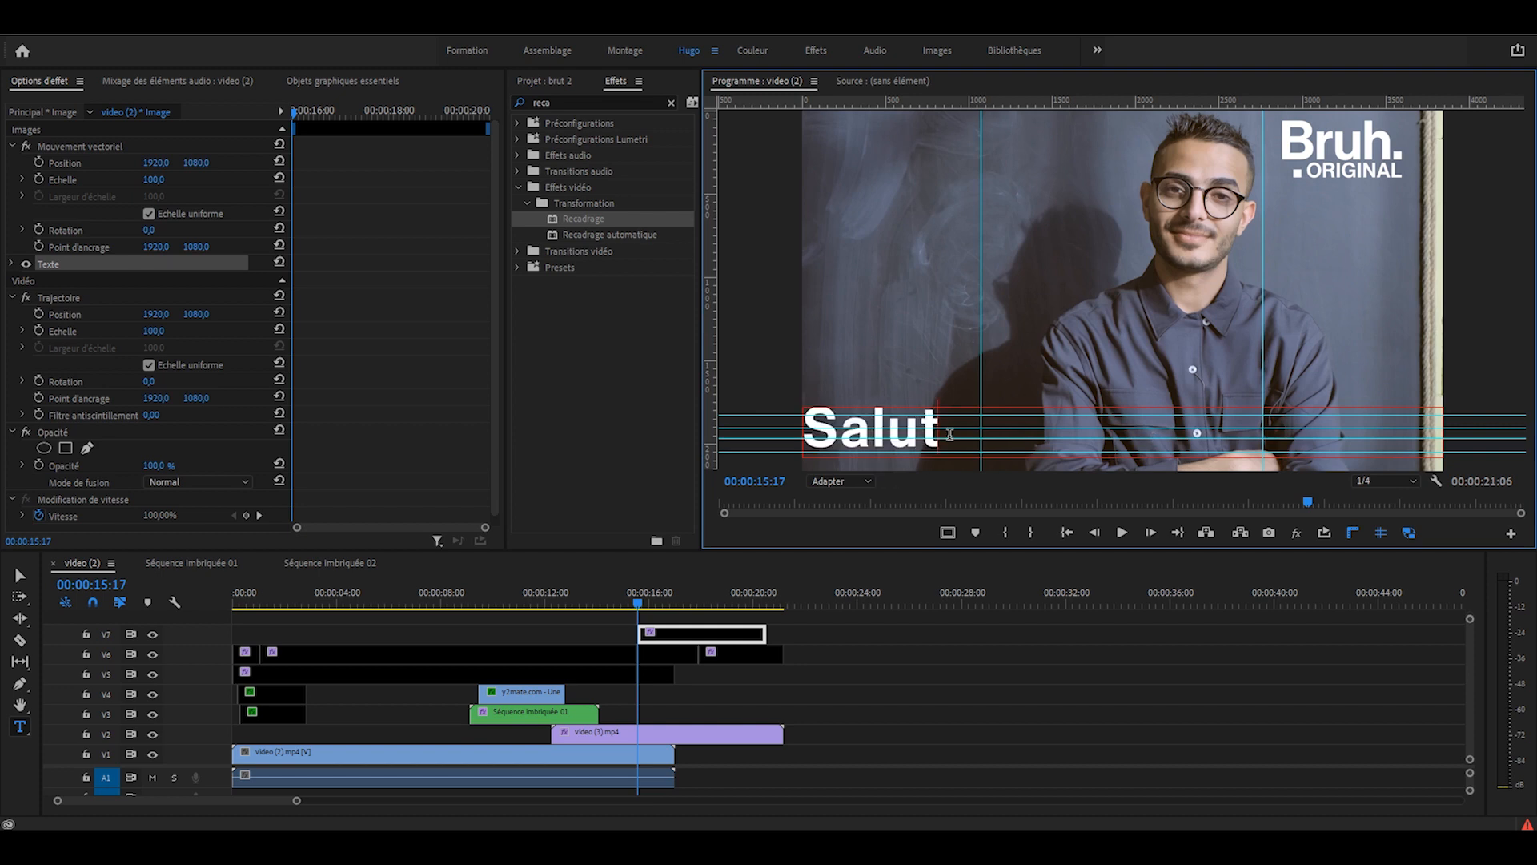
Step: Format the "Salut" text with font size 138, tracking 6 and leading -26
left_click_drag(945, 428, 816, 427)
left_click(12, 264)
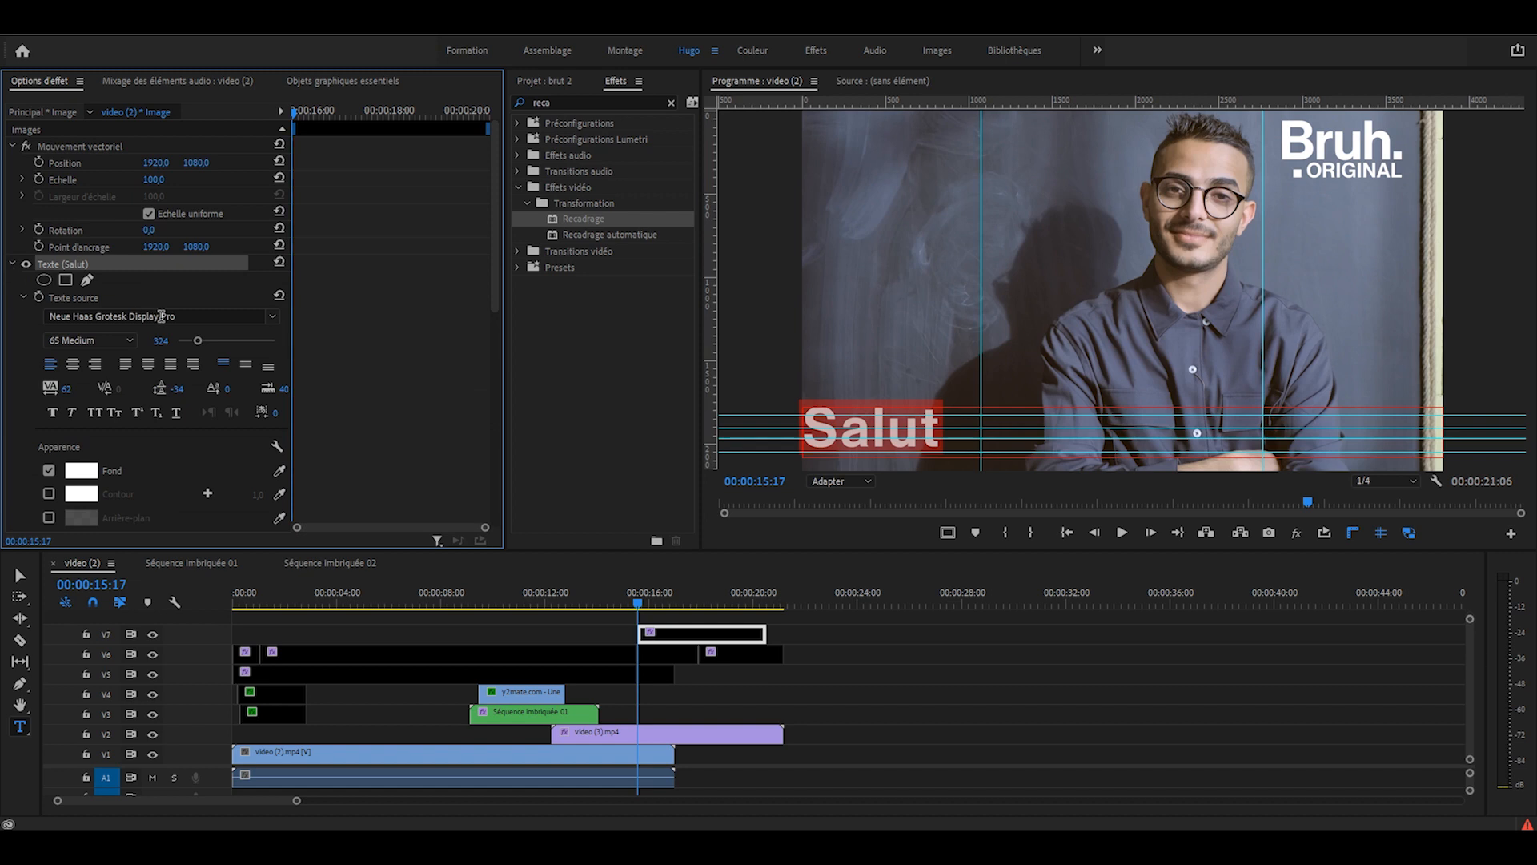
left_click(156, 341)
type("138")
key("Tab")
type("6")
key("Return")
left_click(177, 389)
type("-26")
left_click(895, 417)
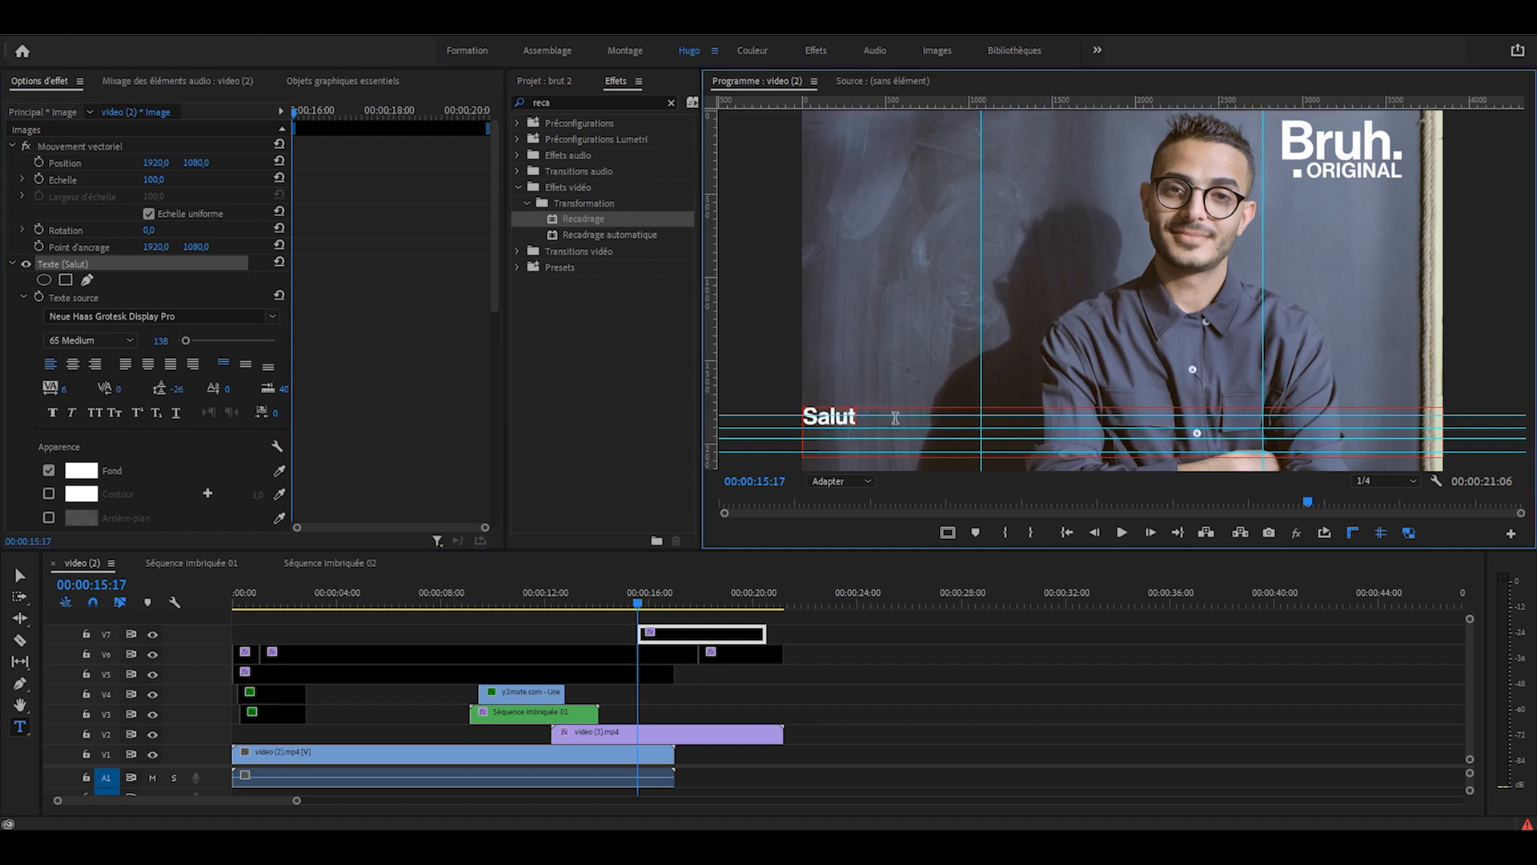
Step: Extend the caption to "Salut à tous c'est" plus the presenter's name, add "de là chaîne NSS" on a second line, and centre the text
type("à tous c'est Hugo")
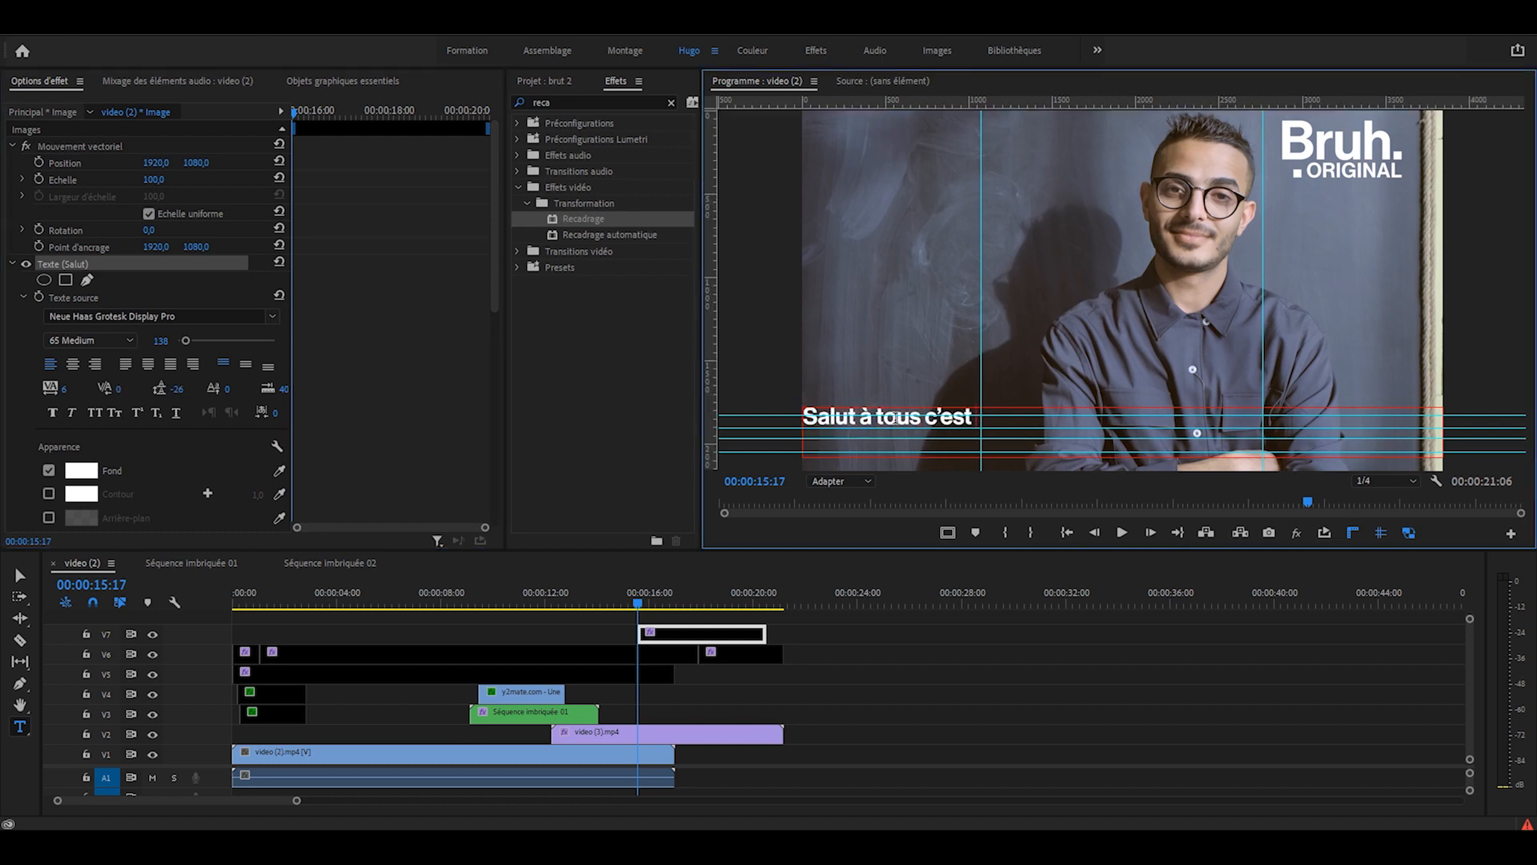
key("Return")
type("de là chaîne NSS")
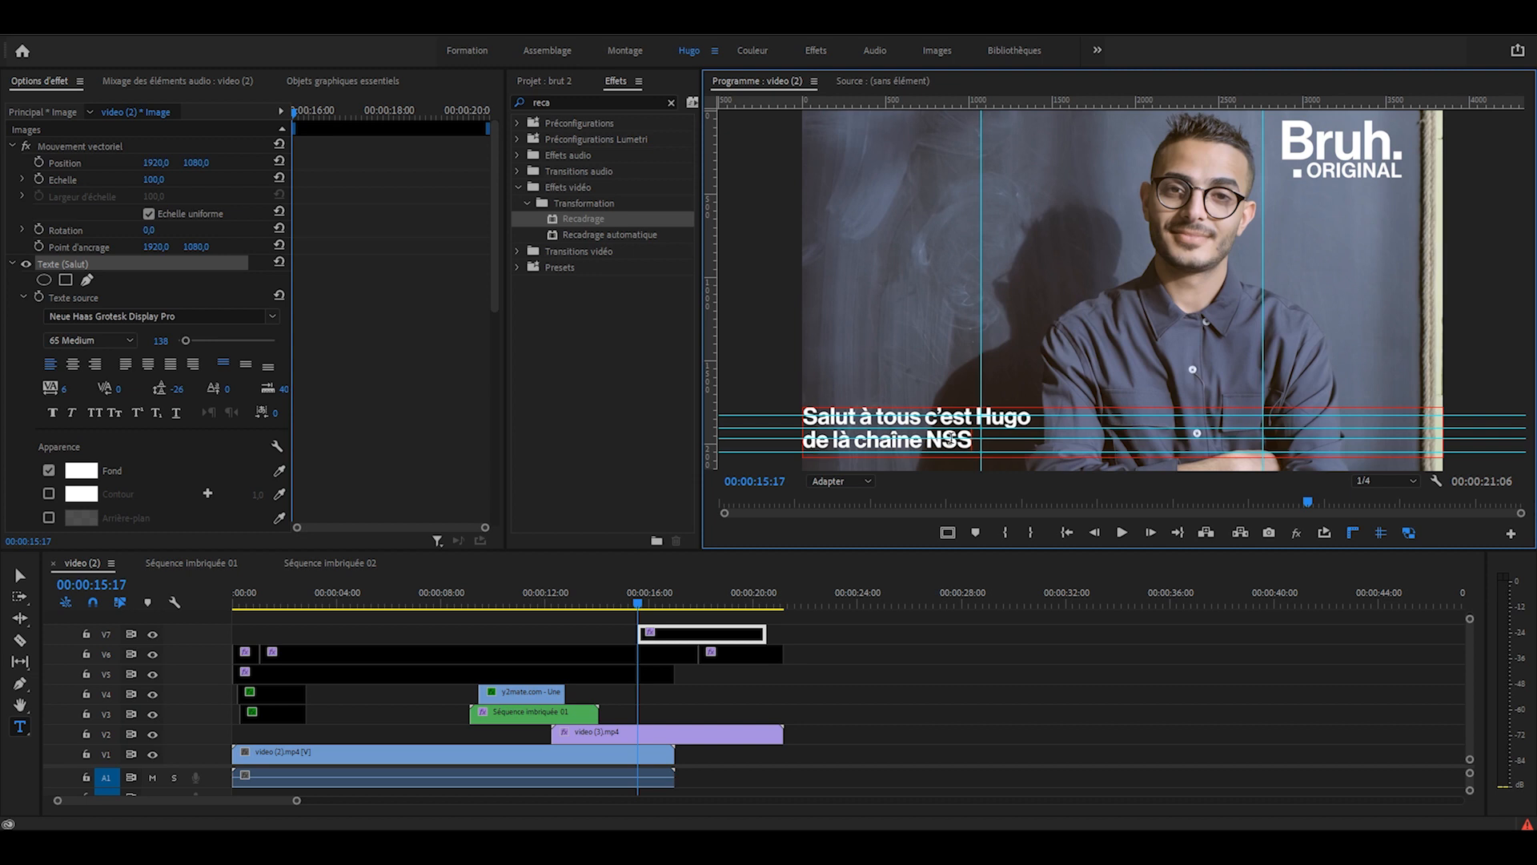
key("Escape")
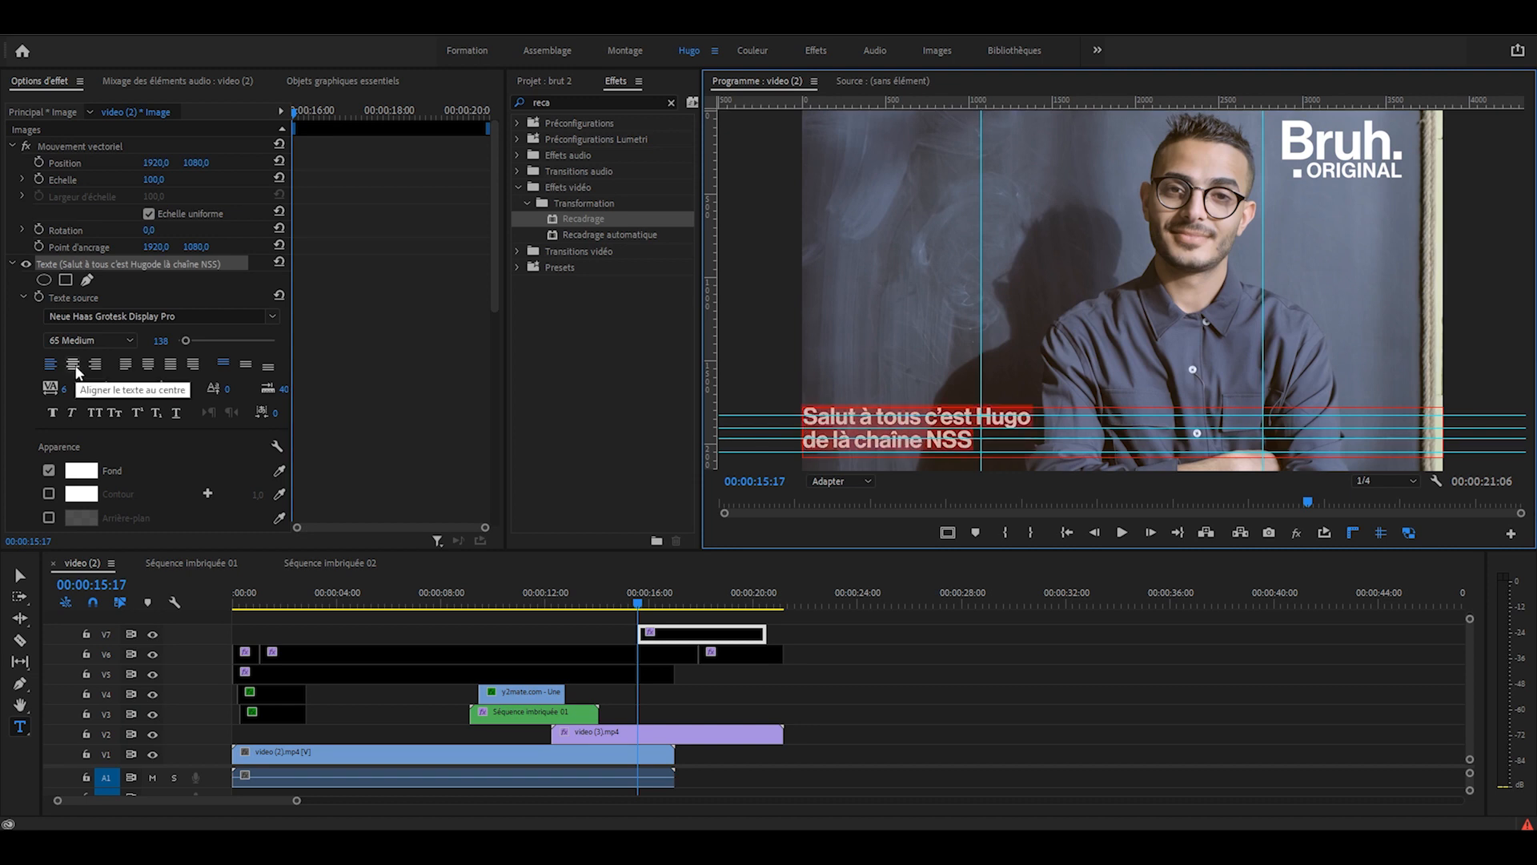
left_click(73, 365)
key("v")
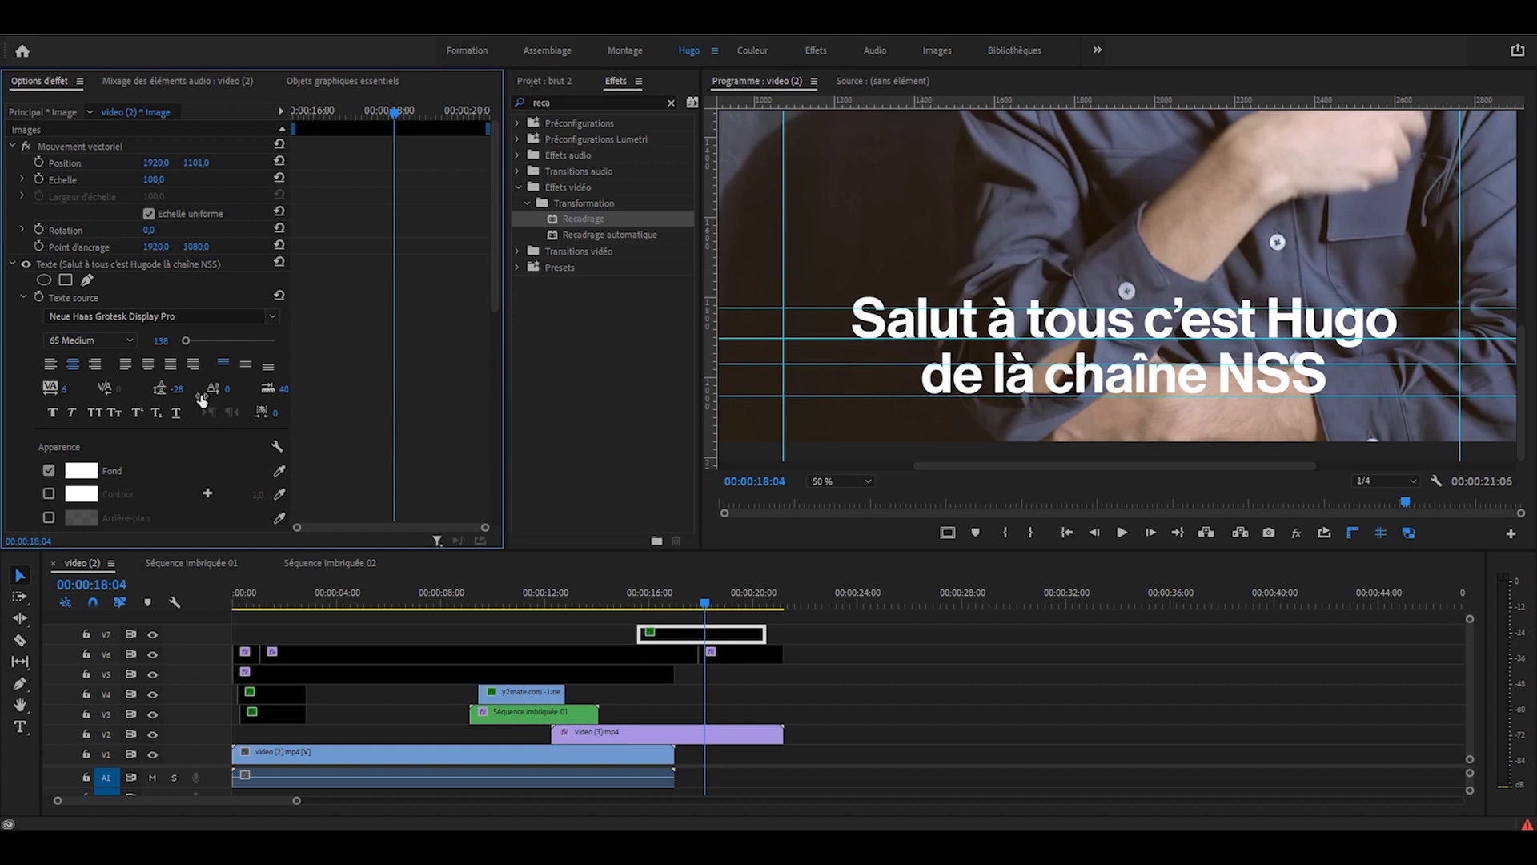
Step: Set the leading of the two-line caption to -23 so both lines fit between the guides
left_click(178, 389)
type("-23")
key("Return")
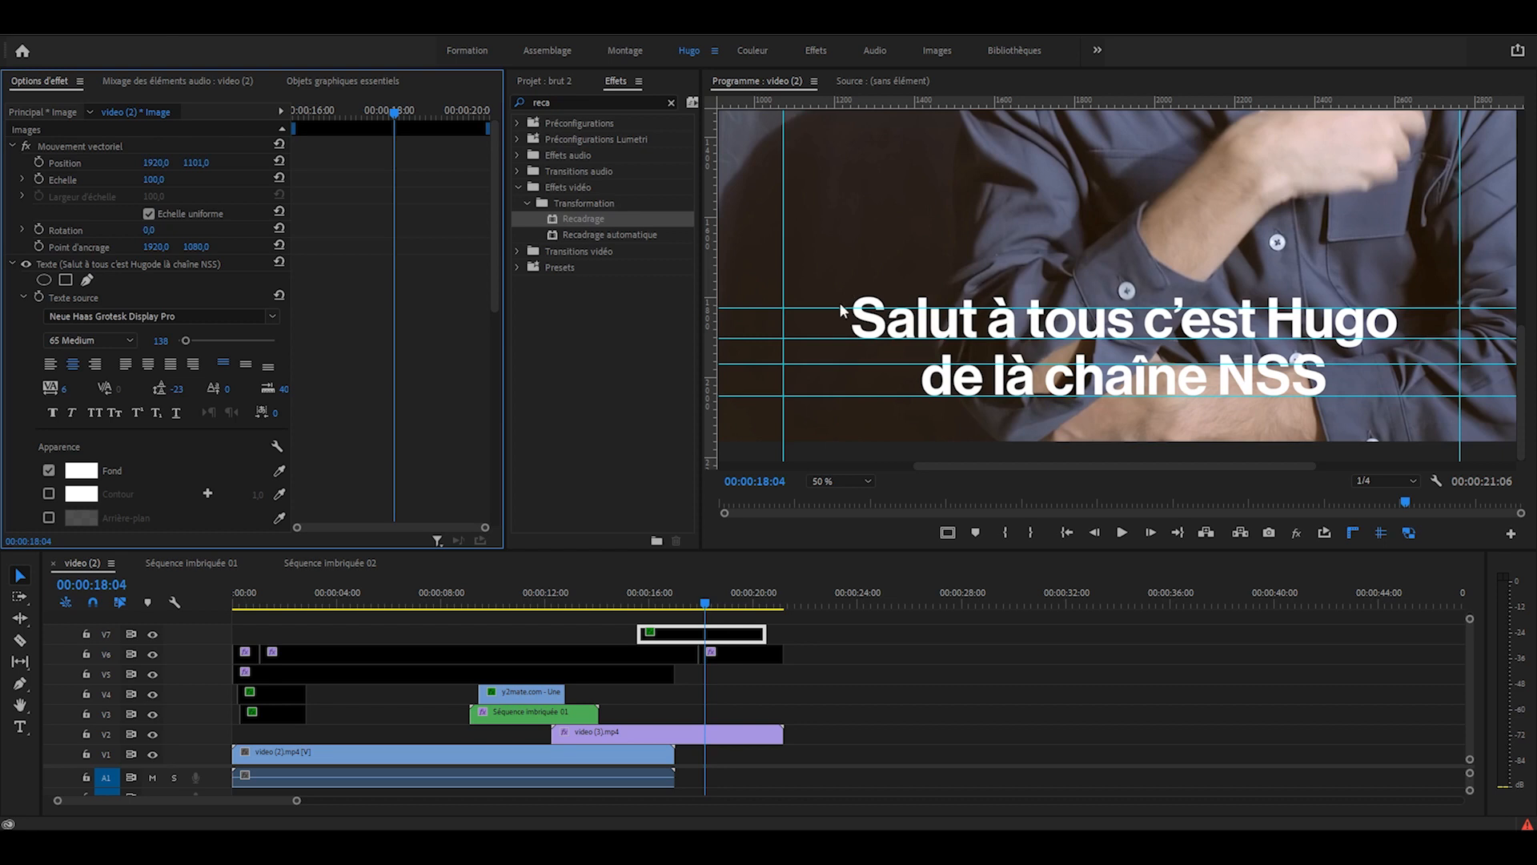
left_click(1126, 673)
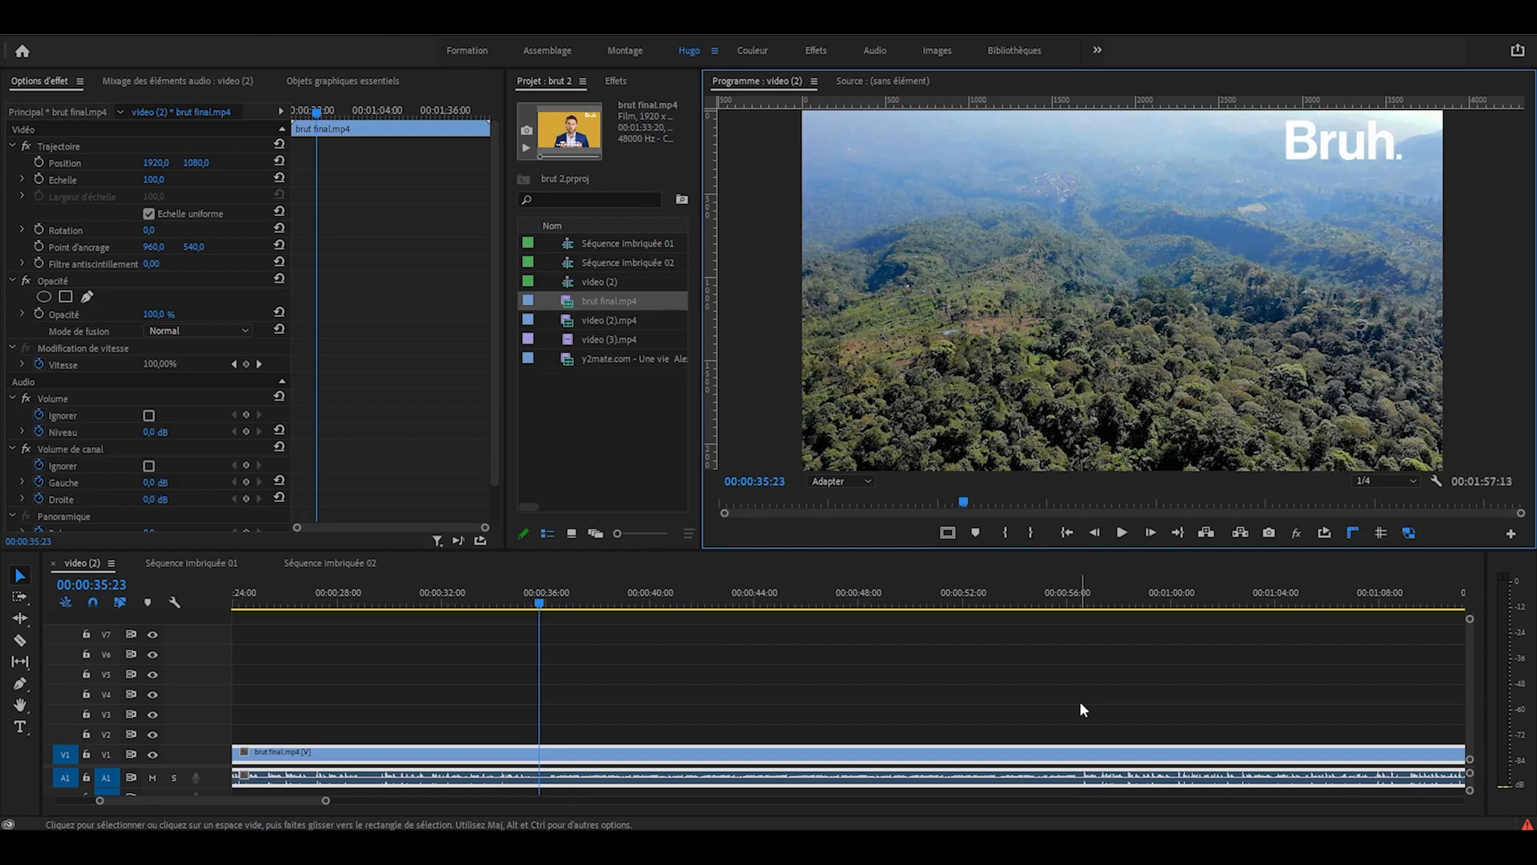
Step: Play the brut final.mp4 reference from 00:00:35:23 to examine its caption styling and timing over the footage
key("space")
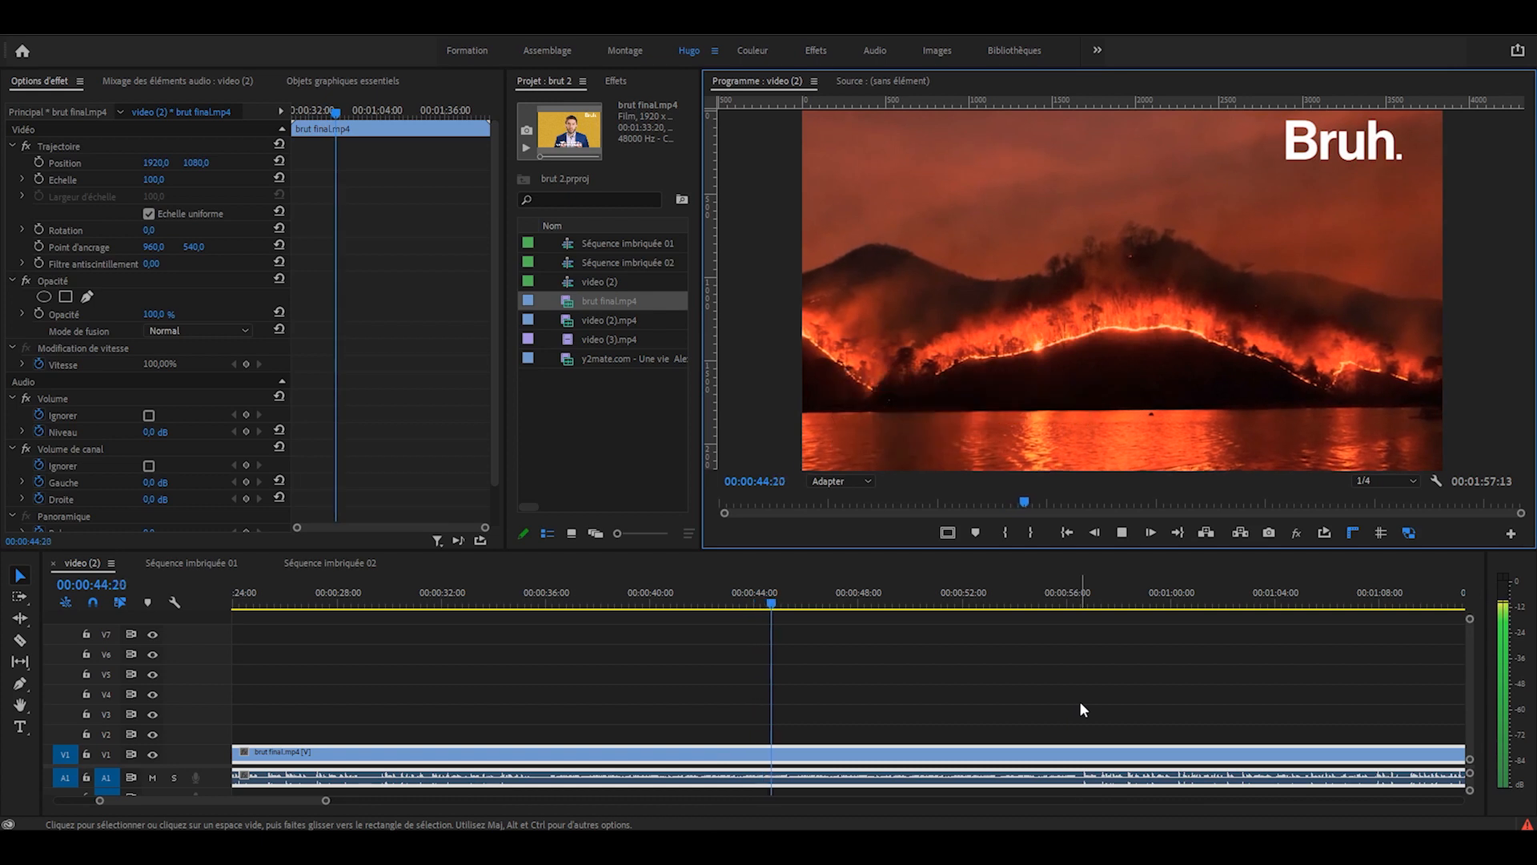
left_click(837, 646)
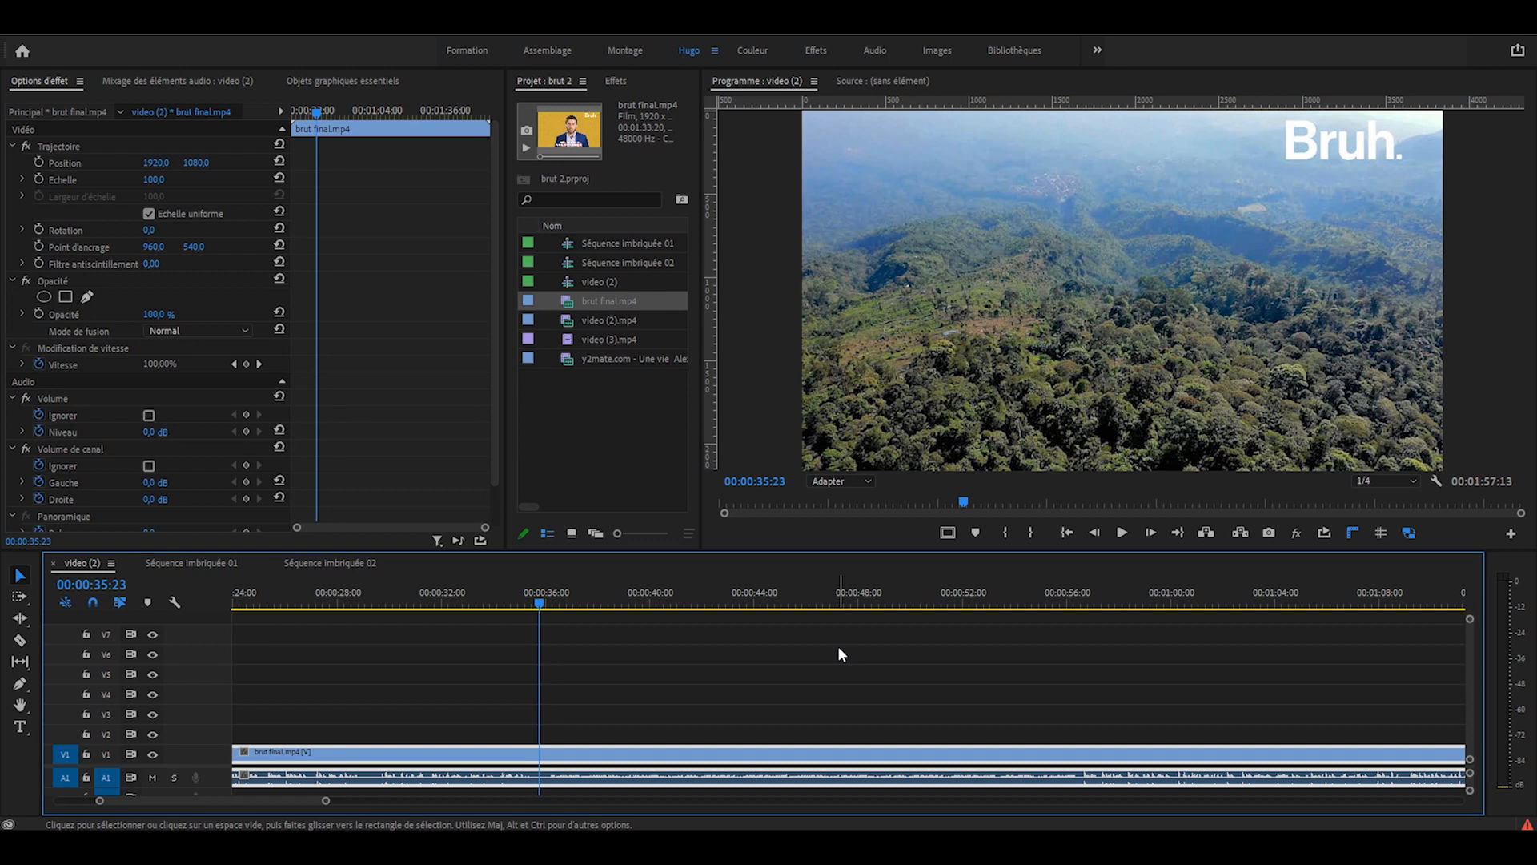
key("space")
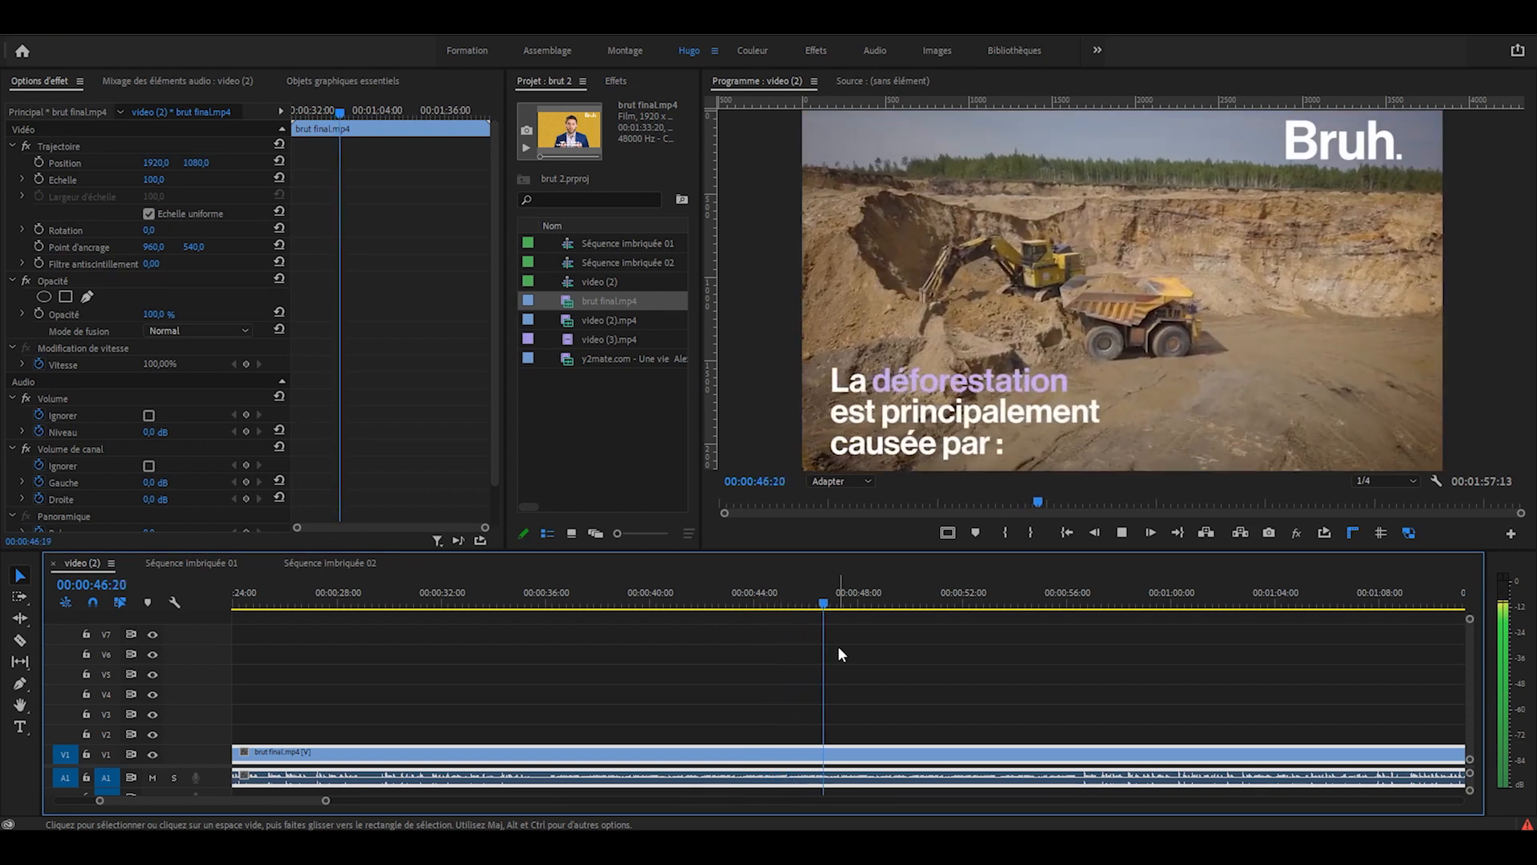
key("space")
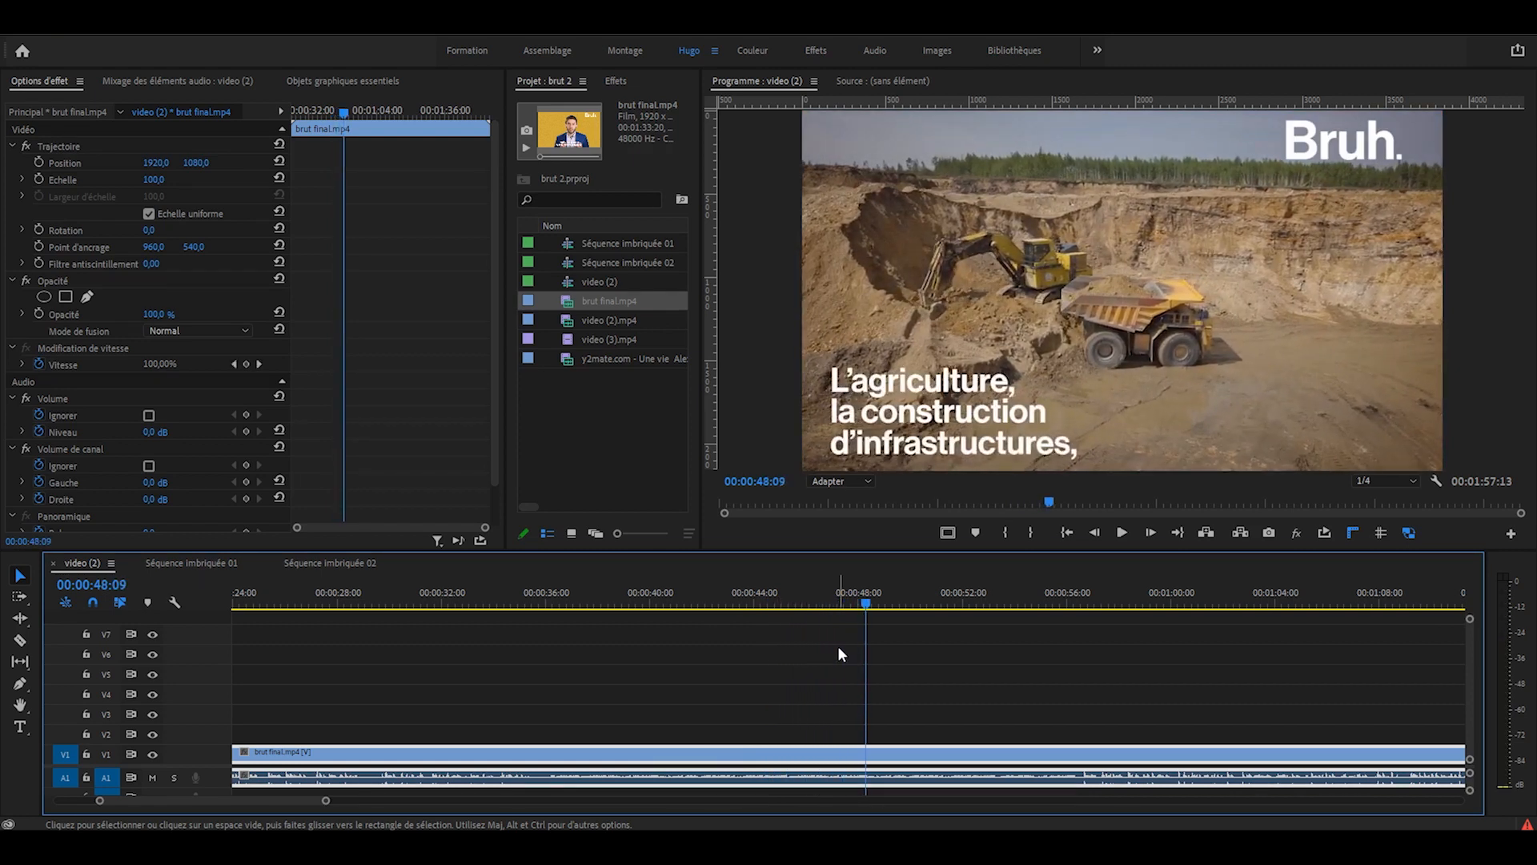
left_click(541, 599)
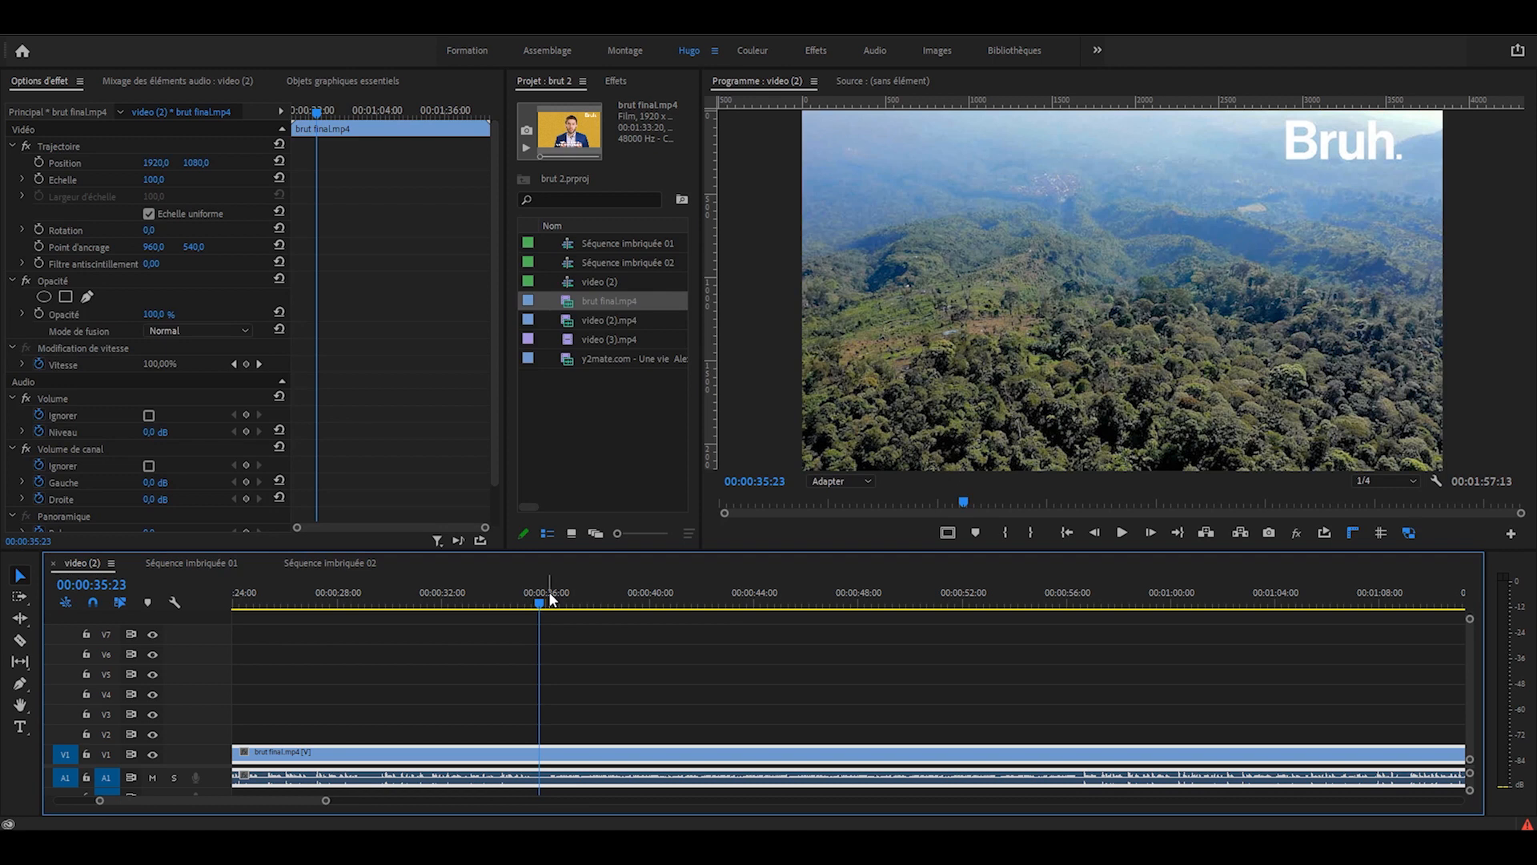
Step: Create a frozen frame segment at 00:00:21:05, at the very end of the video (3).mp4 clip on V2
scroll(551, 595, "down", 4)
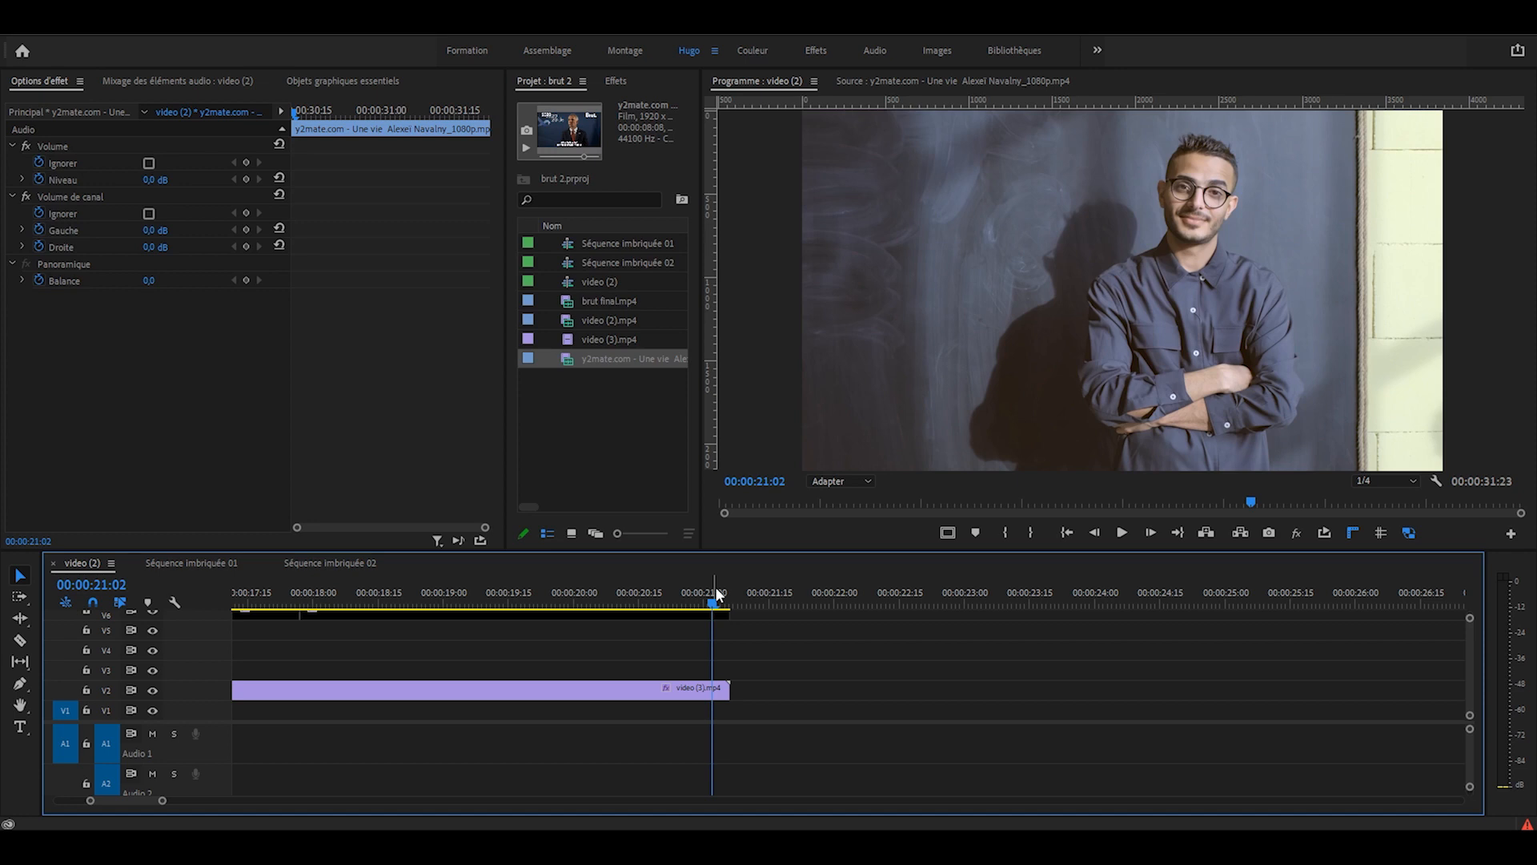
left_click_drag(718, 593, 745, 642)
key("Left")
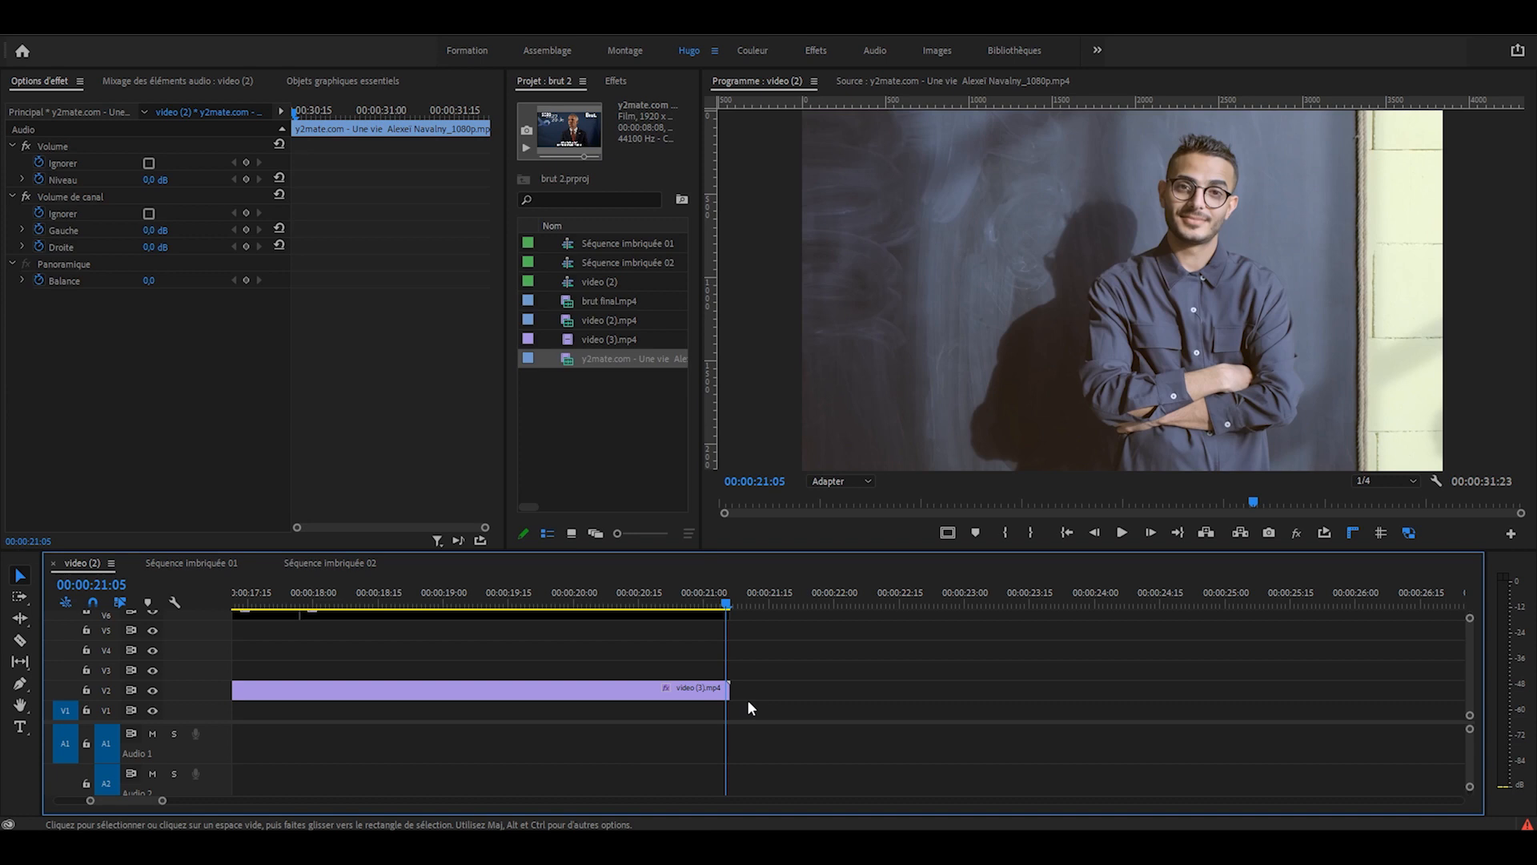
right_click(704, 695)
left_click(814, 577)
Step: Extend the frozen segment to about 1.7 seconds and place it directly against the end of the preceding video (3).mp4 clip
left_click_drag(729, 690, 845, 688)
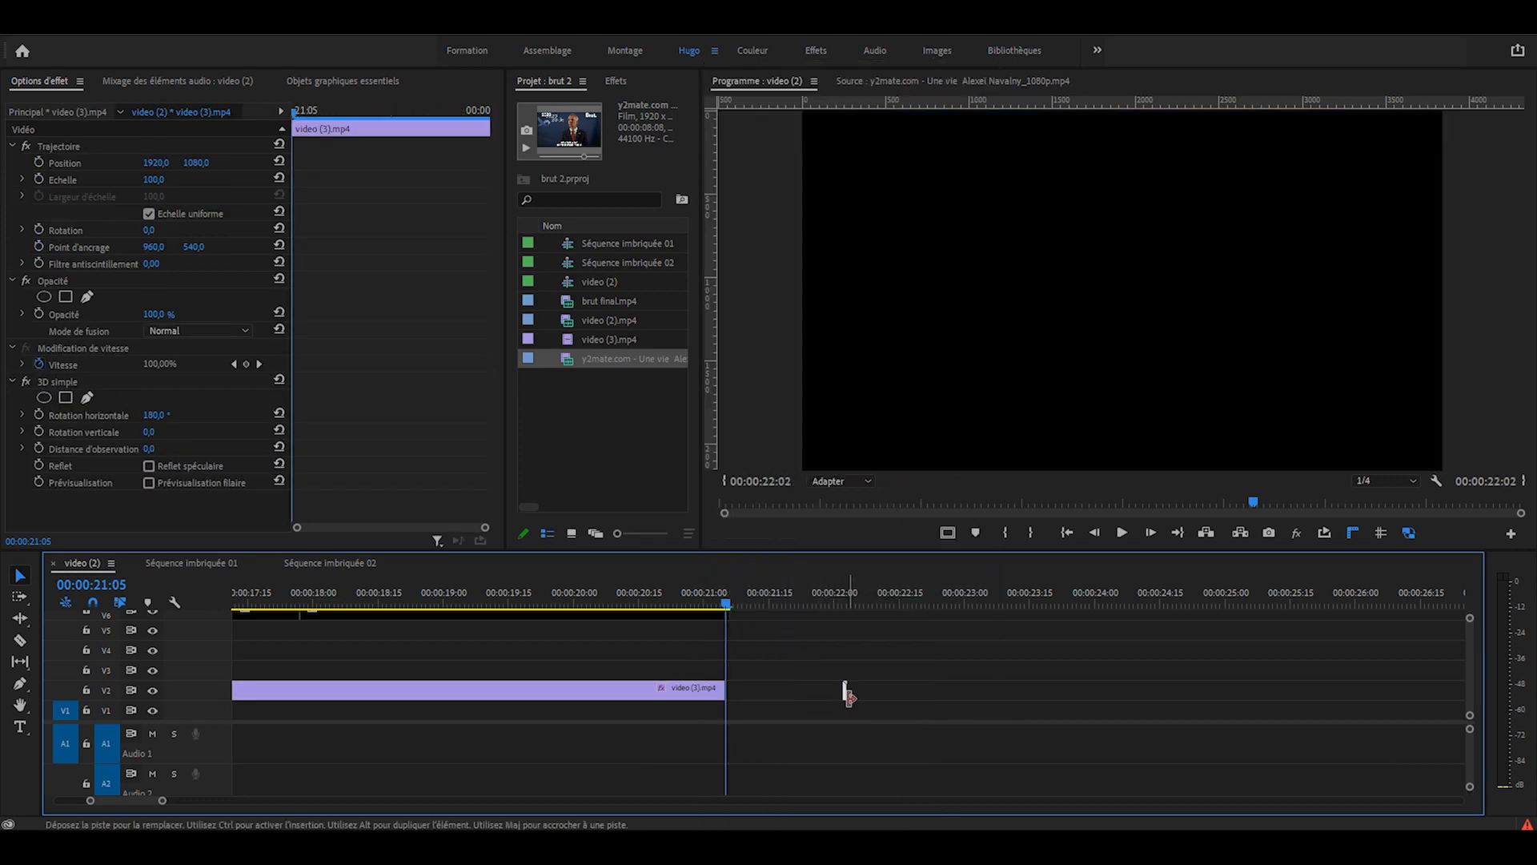
left_click_drag(729, 691, 1059, 689)
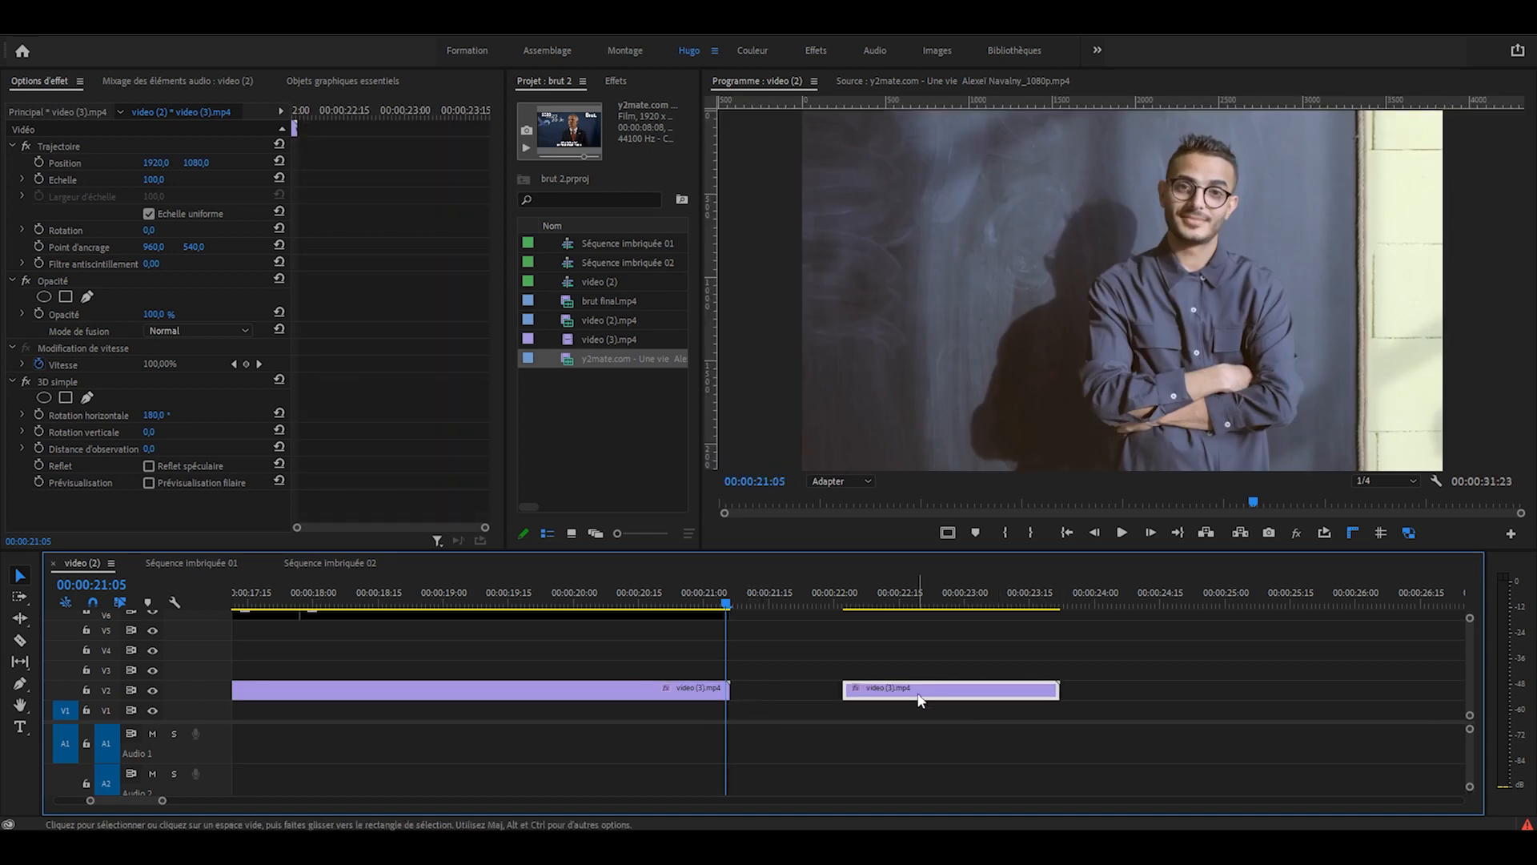
left_click_drag(918, 699, 818, 701)
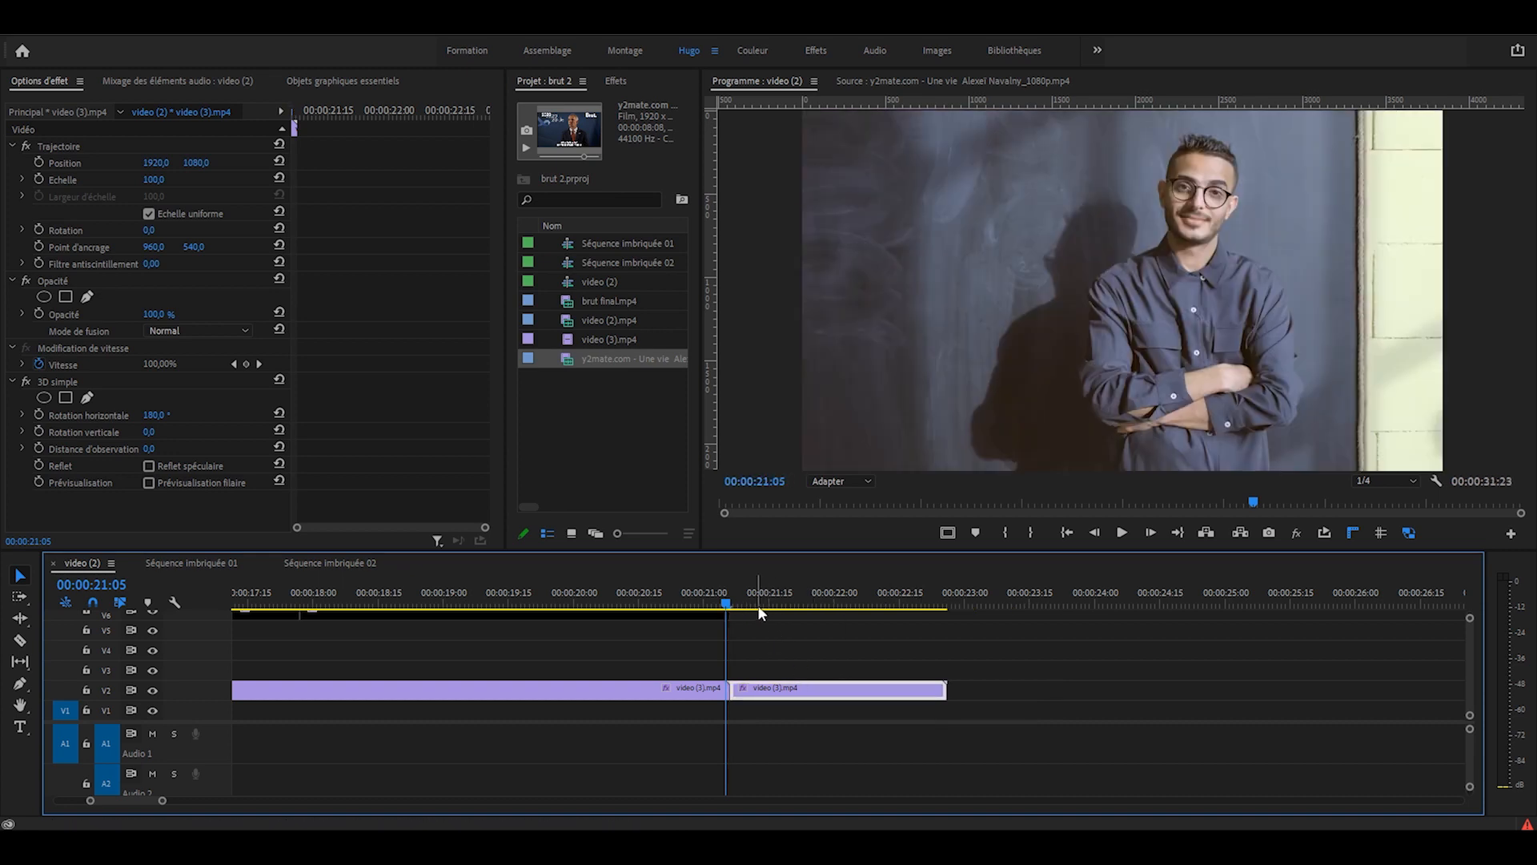
left_click(593, 602)
key("space")
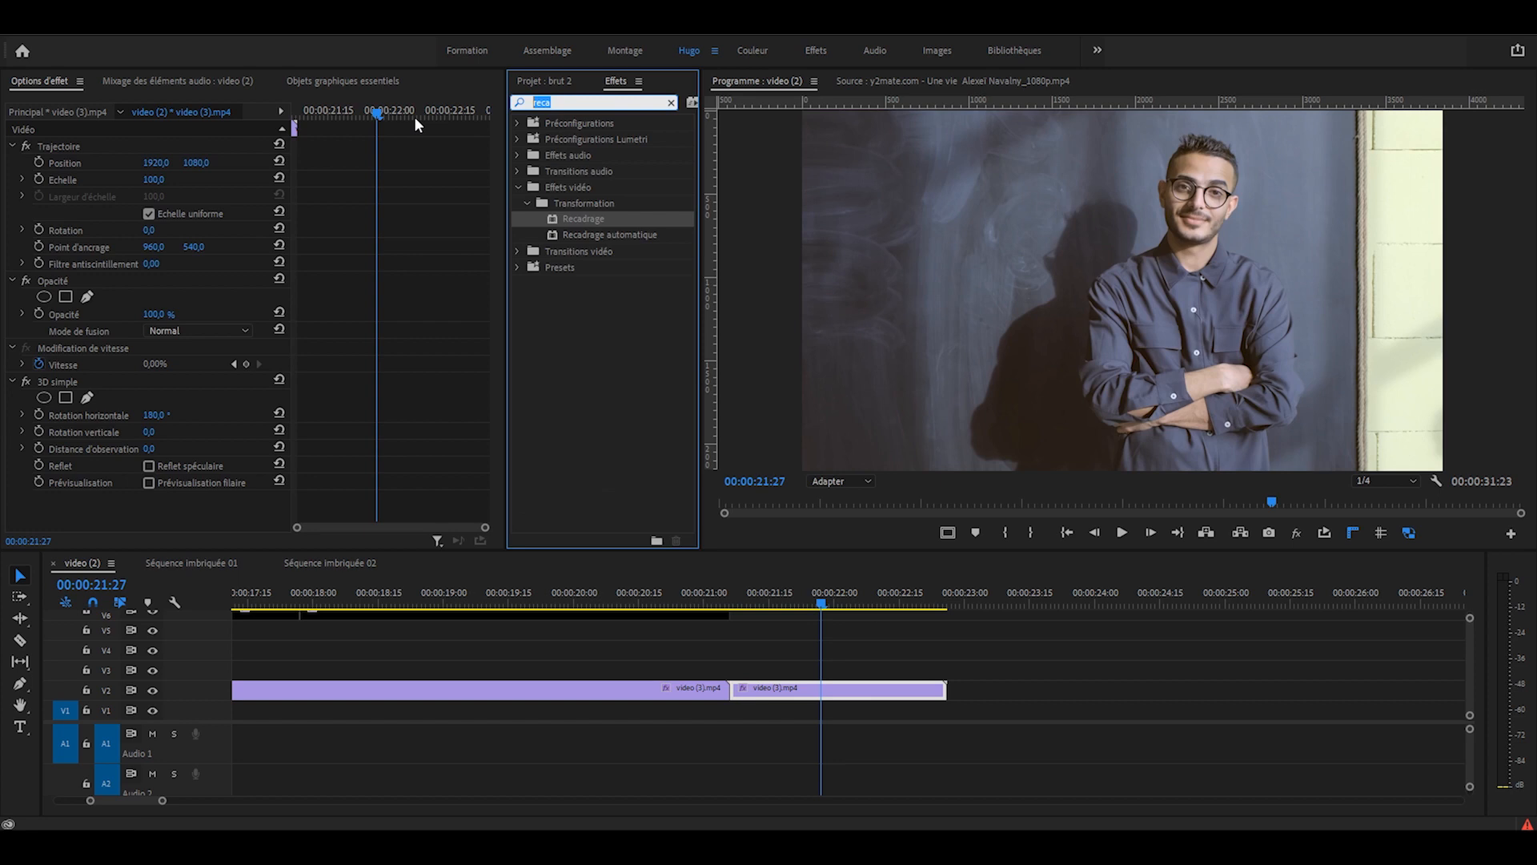
Step: Apply the Flou gaussien effect to the frozen segment with a blur of 80 and edge pixel repetition enabled
type("flou")
left_click_drag(583, 443, 821, 691)
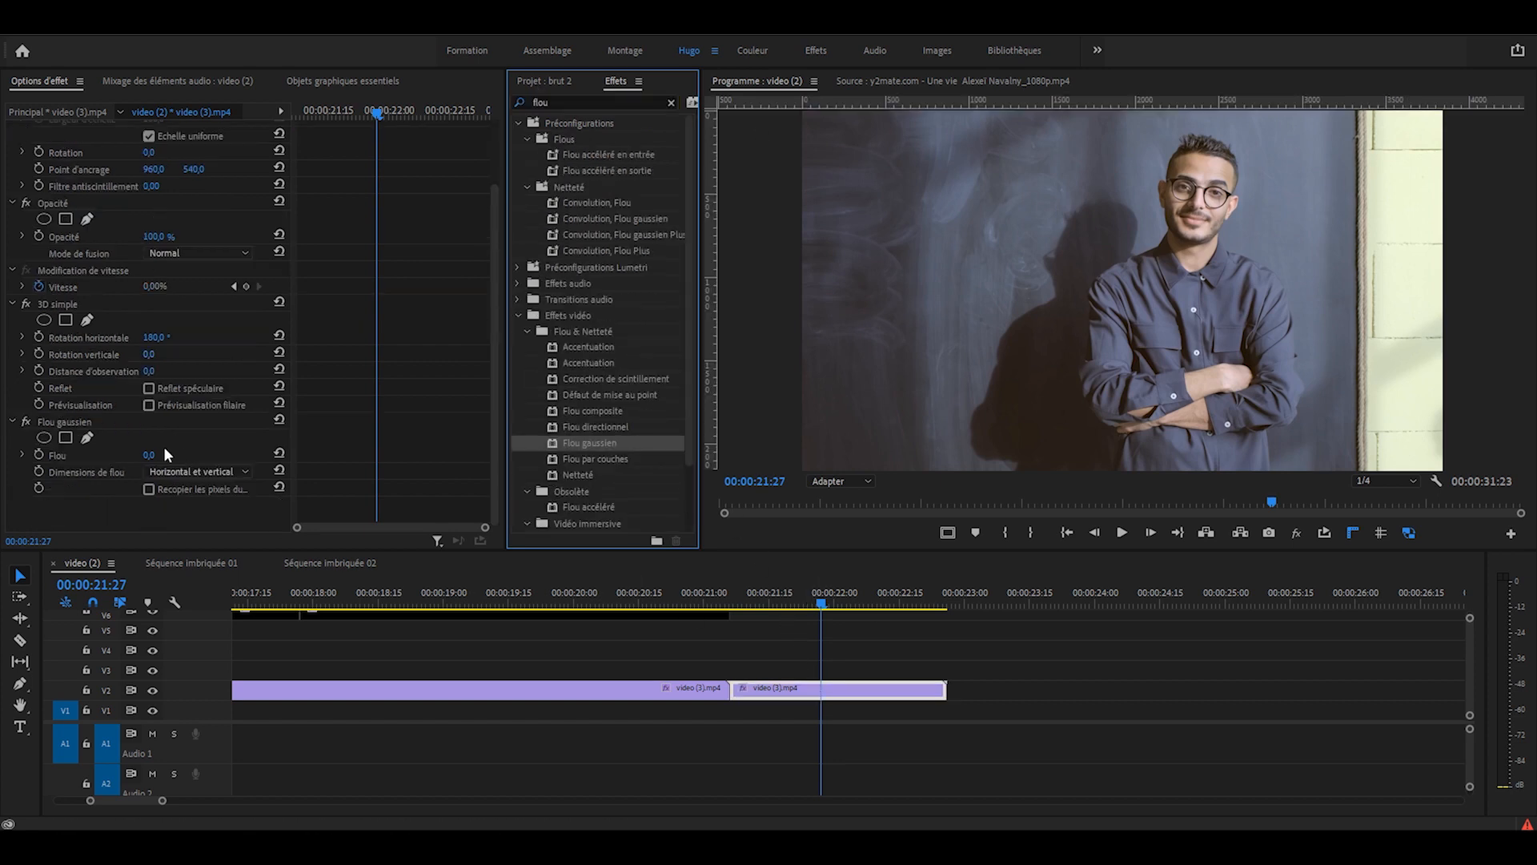
type("80")
key("Return")
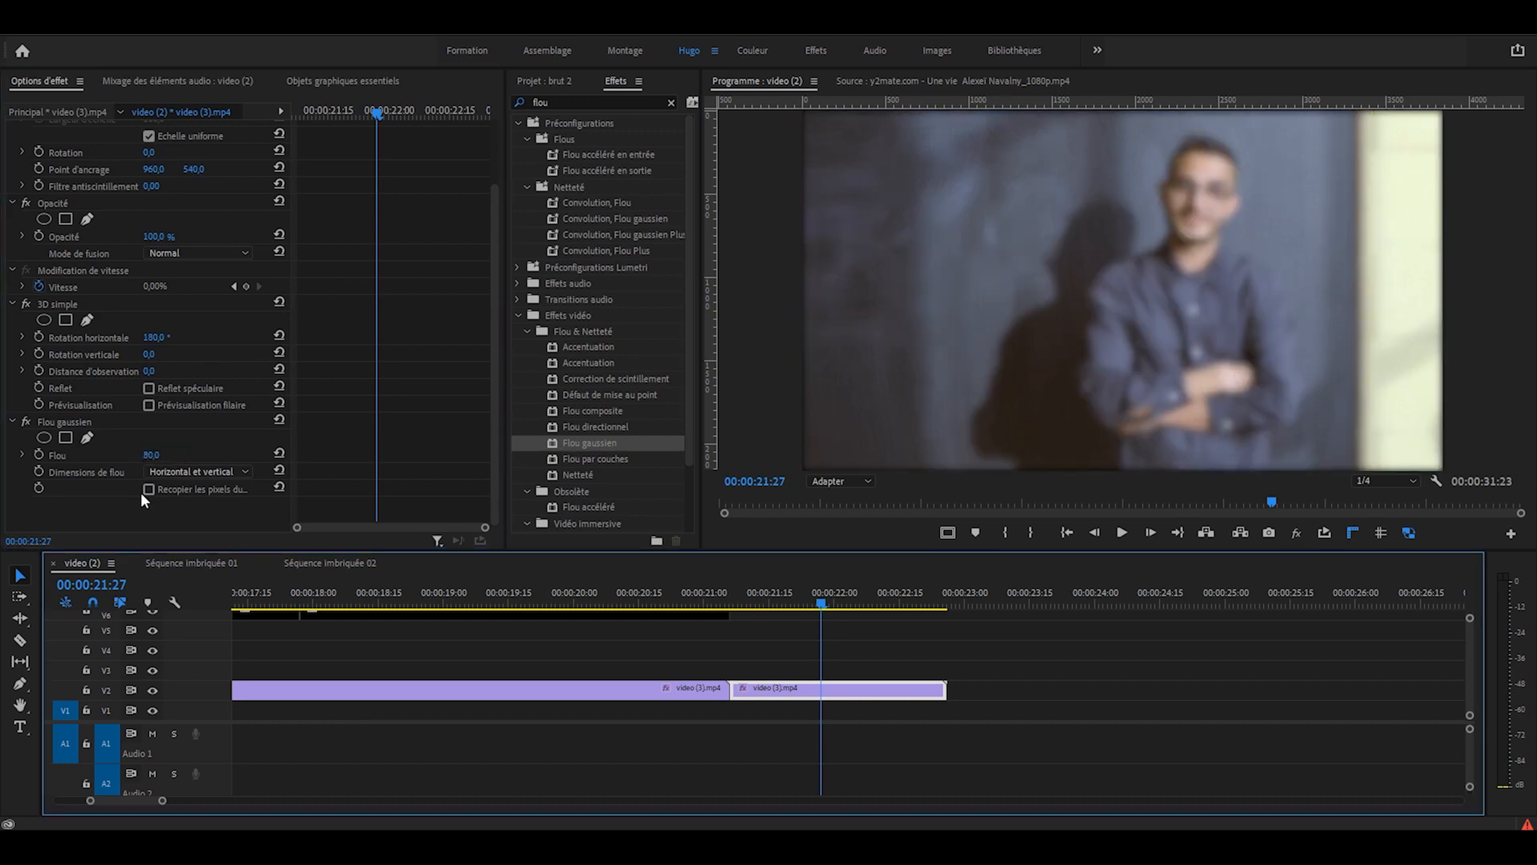
left_click(148, 489)
Step: Play back the cut from the moving footage to the blurred freeze frame to examine the transition
left_click(565, 602)
key("space")
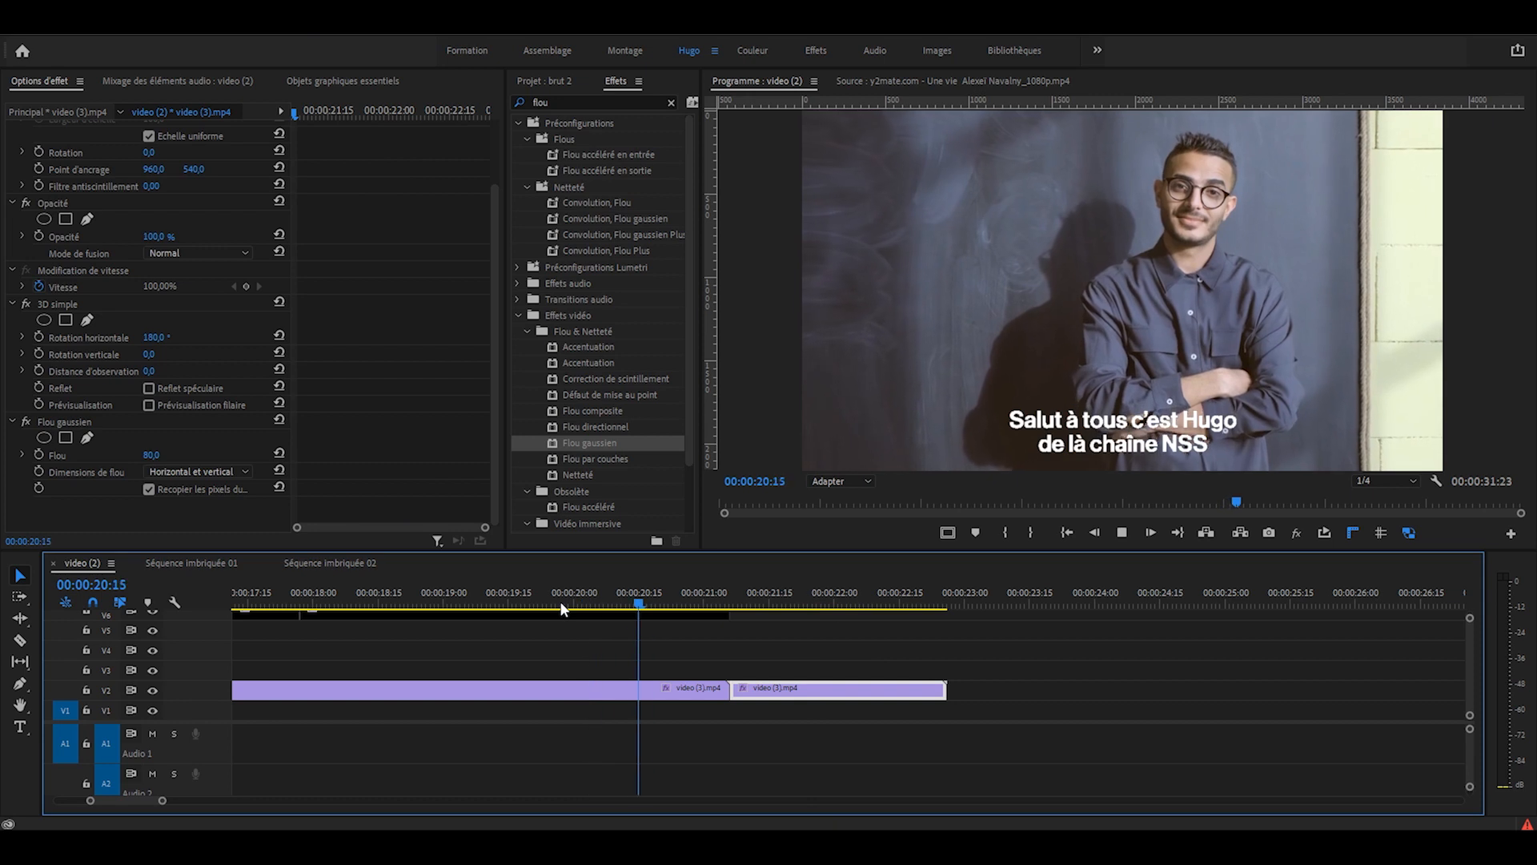
left_click(559, 602)
key("space")
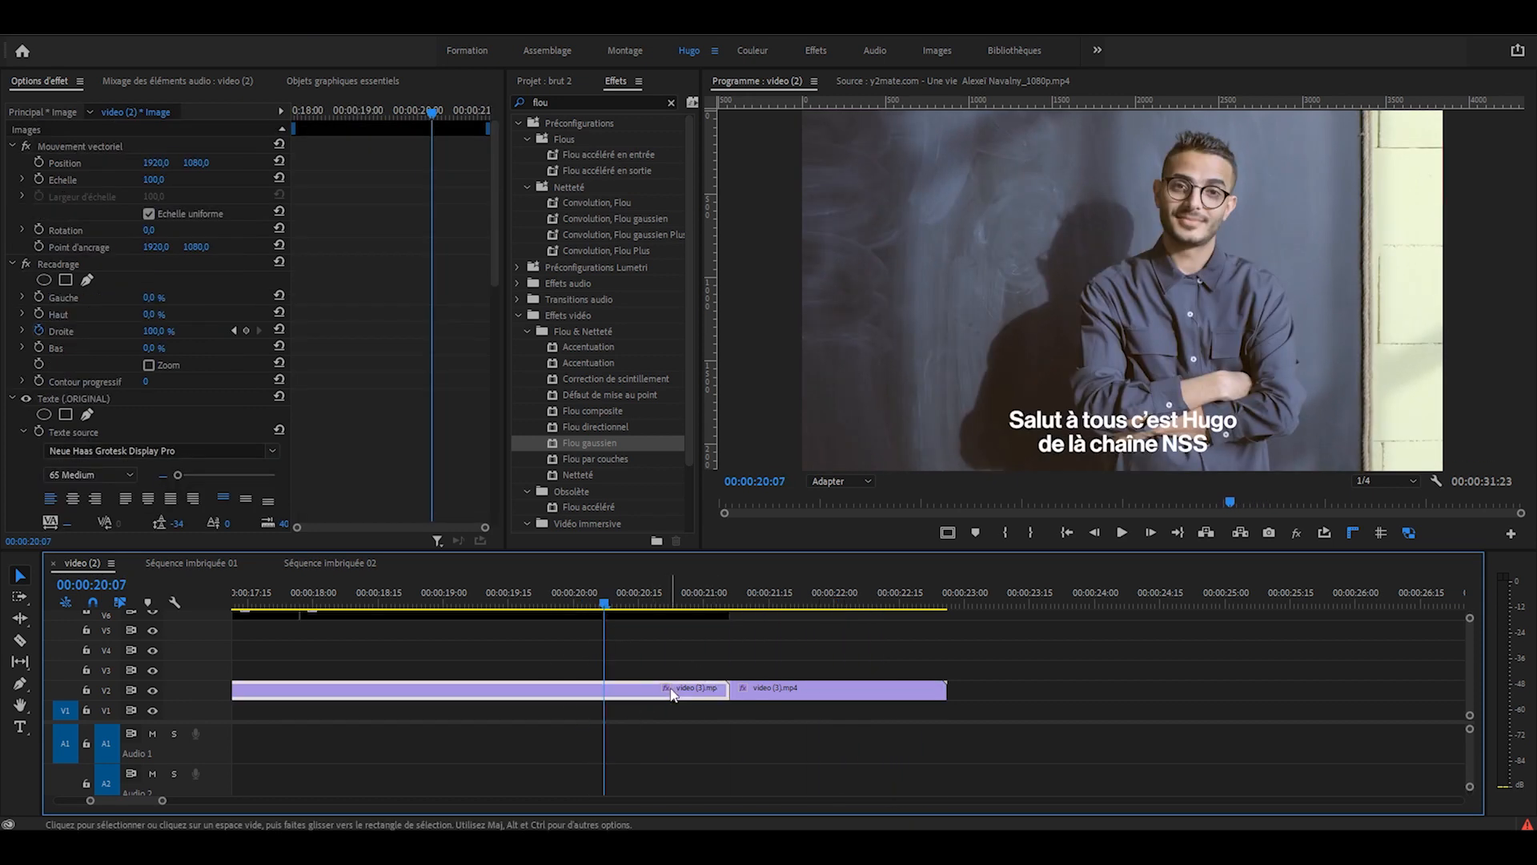
left_click(674, 690)
key("space")
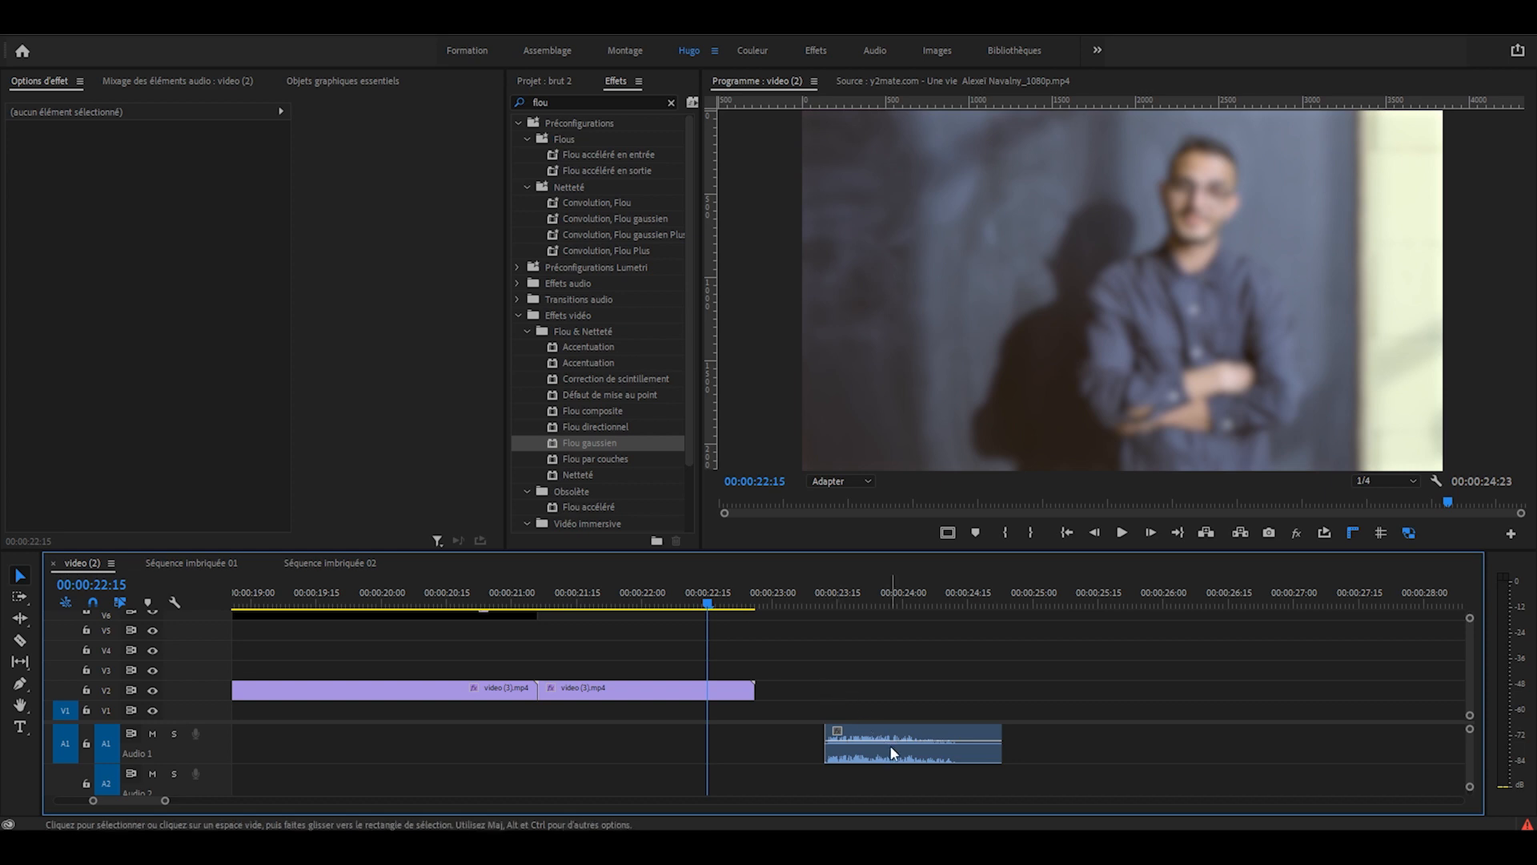
Step: Align the audio clip on A1 with the start of the blurred freeze frame and trim the freeze frame to the audio's end
left_click(813, 596)
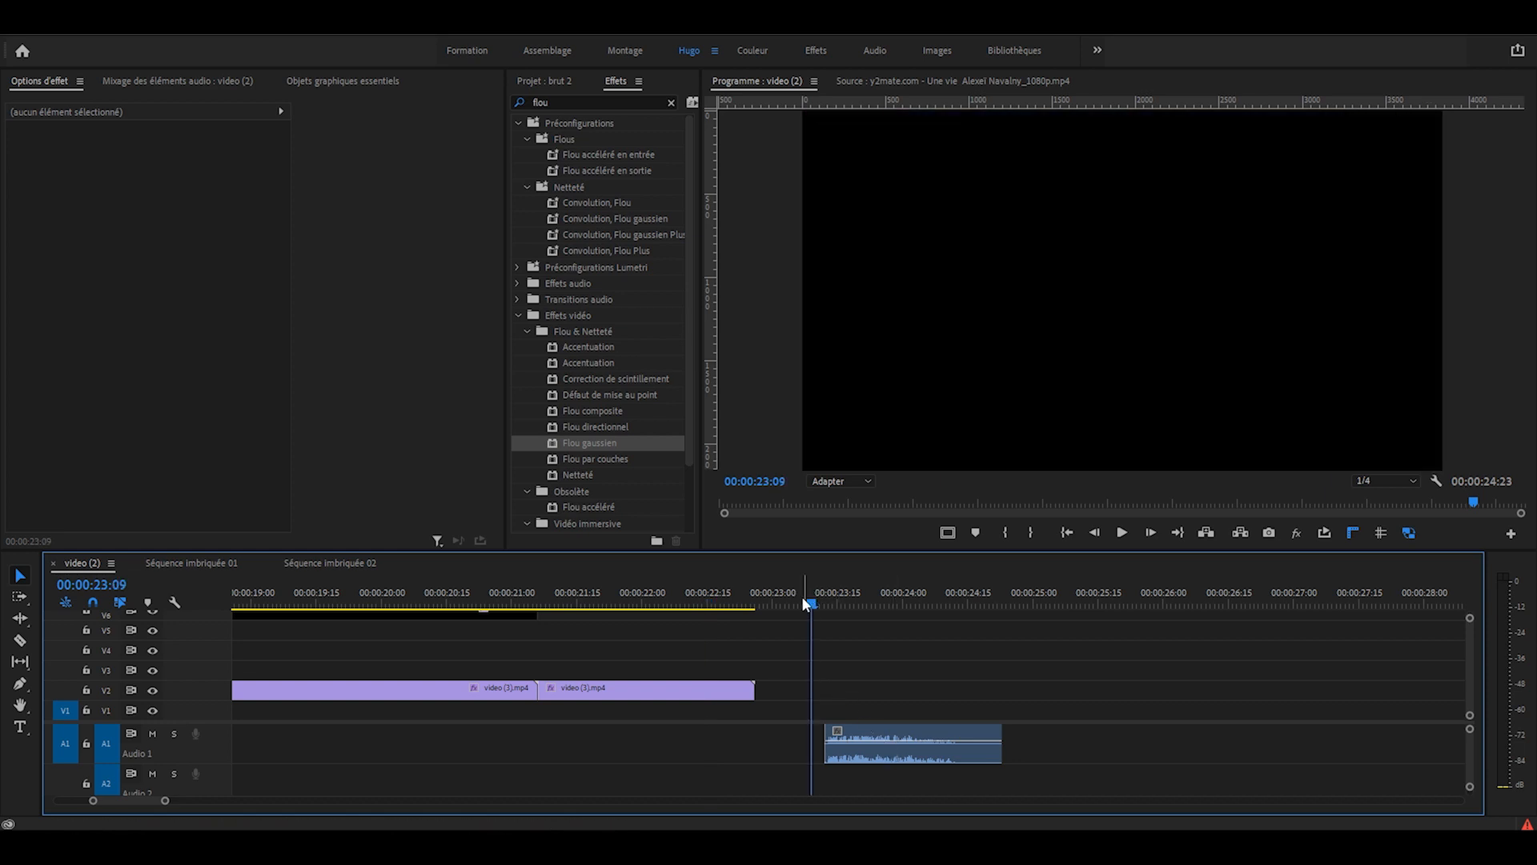
key("space")
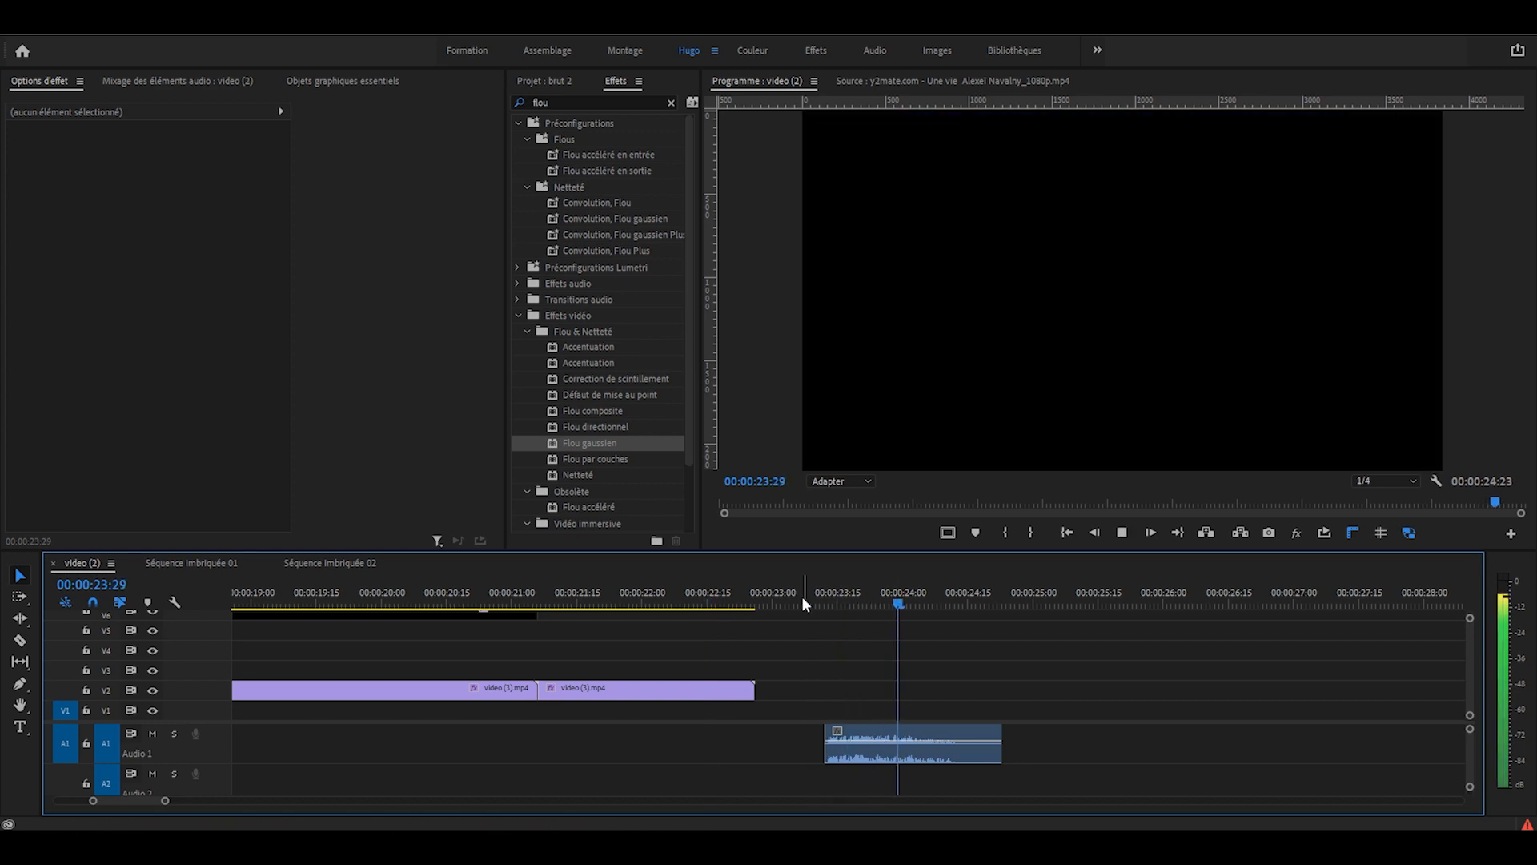
left_click_drag(845, 759, 558, 759)
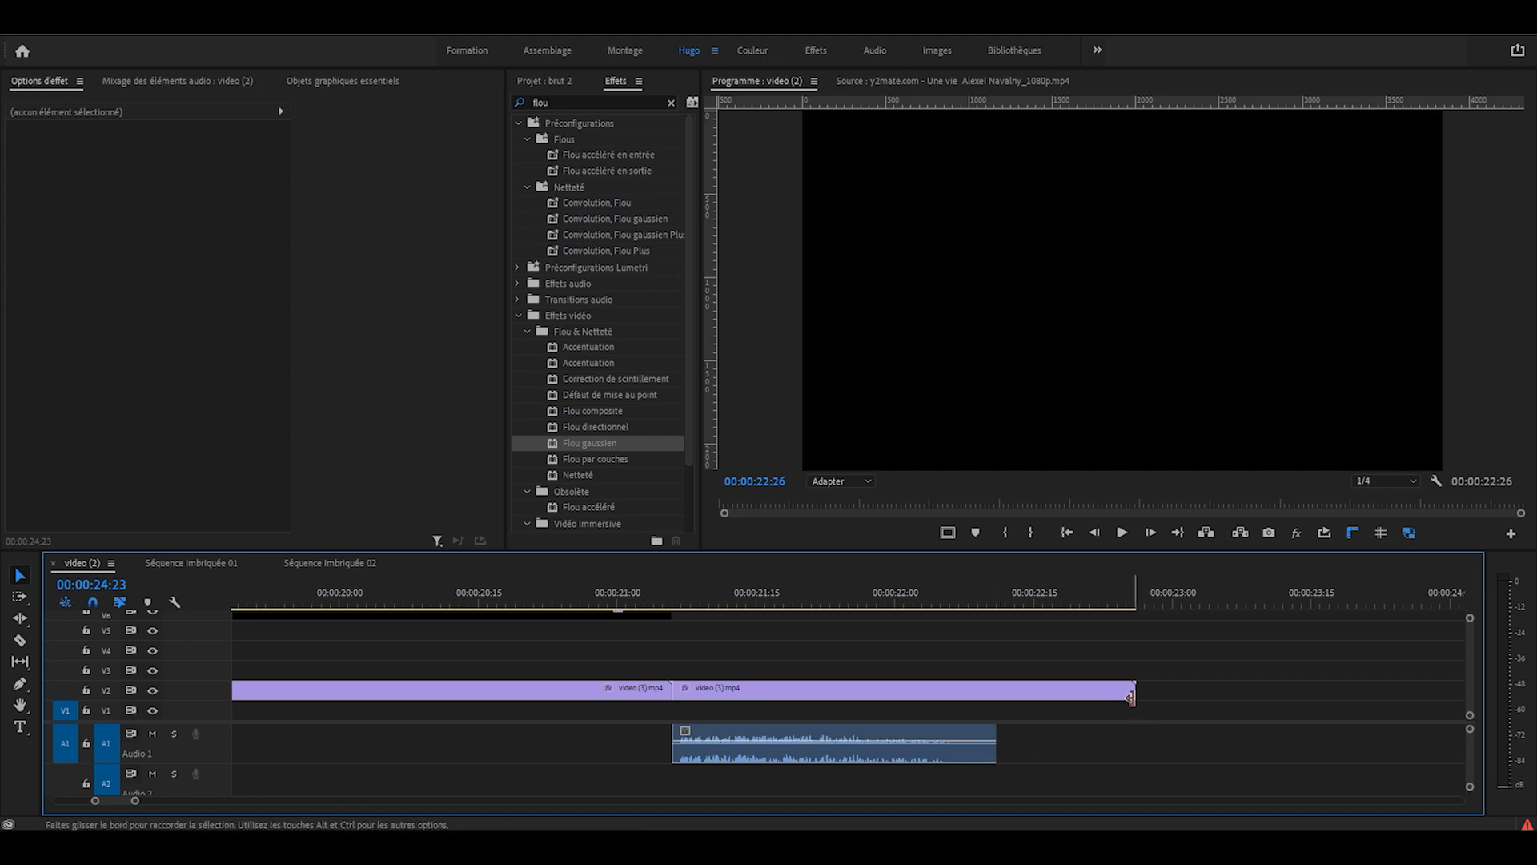
left_click_drag(1134, 690, 996, 695)
Step: Add a vertical guide at 3600 pixels over the blurred freeze frame
left_click(783, 600)
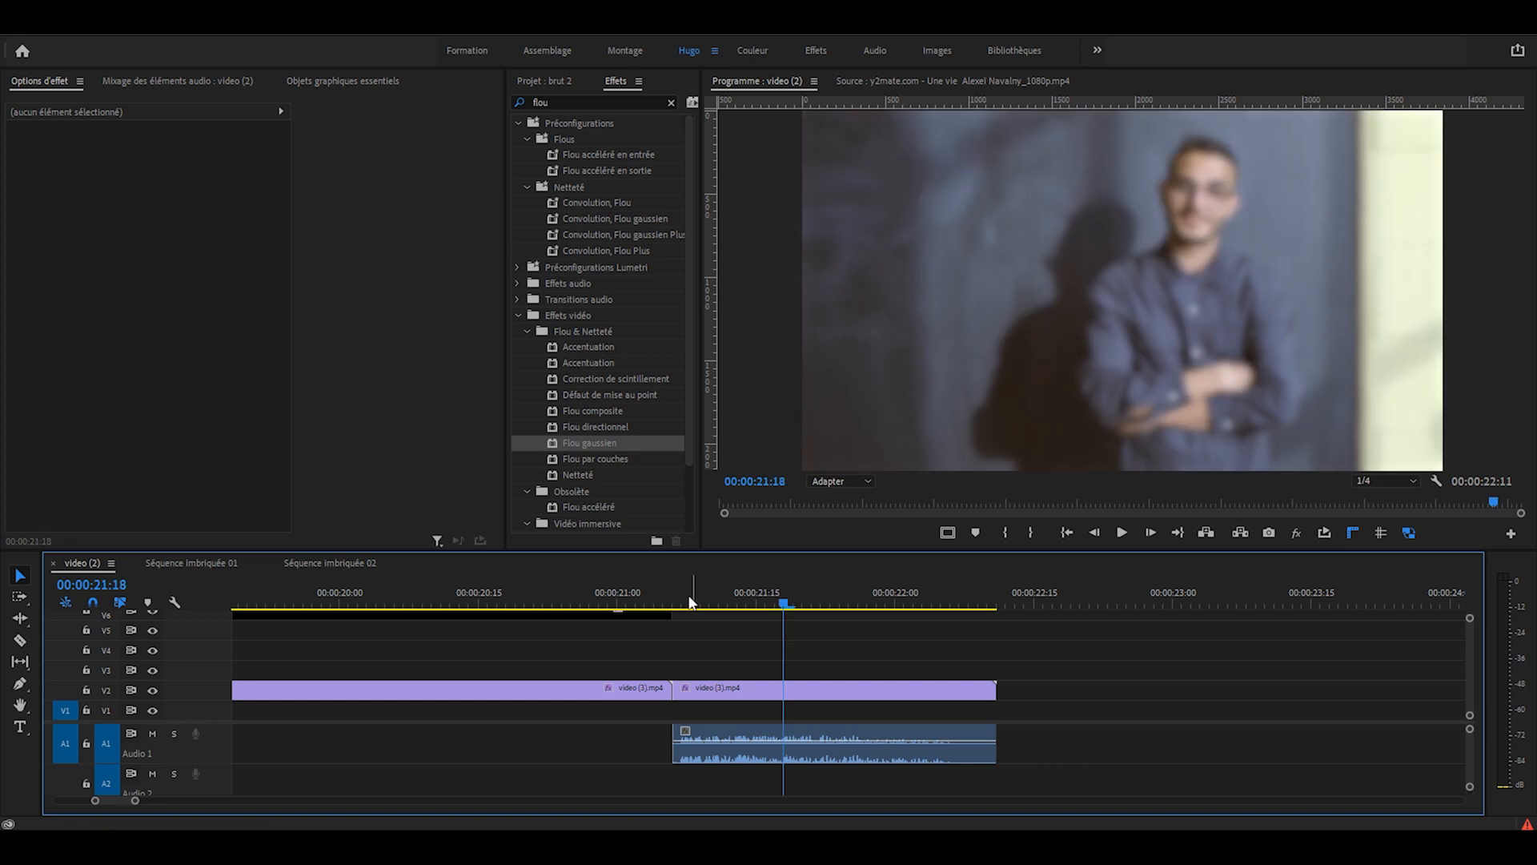
left_click(710, 601)
left_click(847, 373)
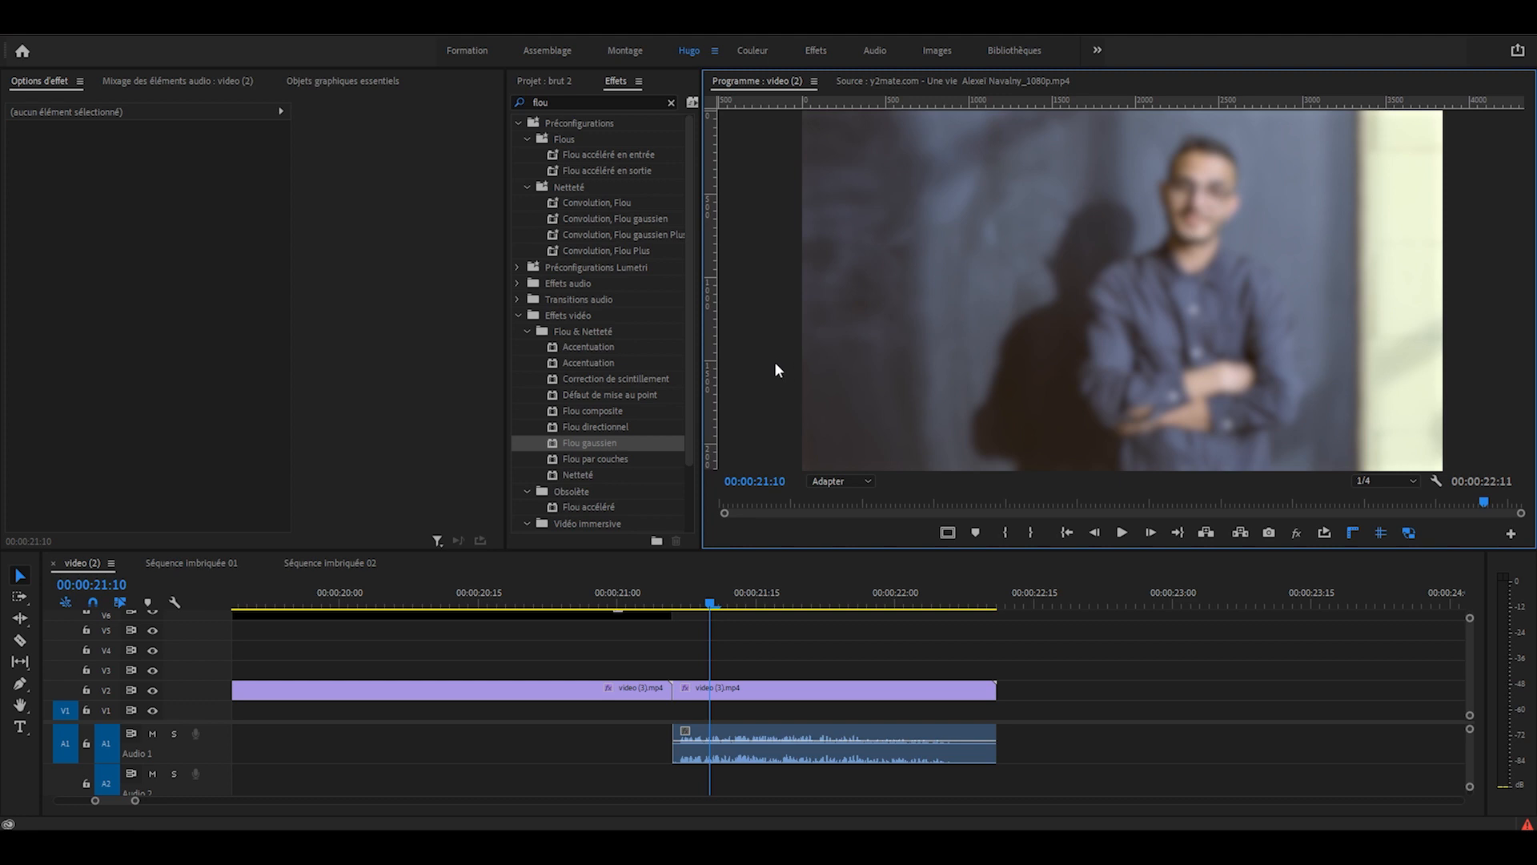
left_click_drag(711, 357, 969, 298)
right_click(986, 295)
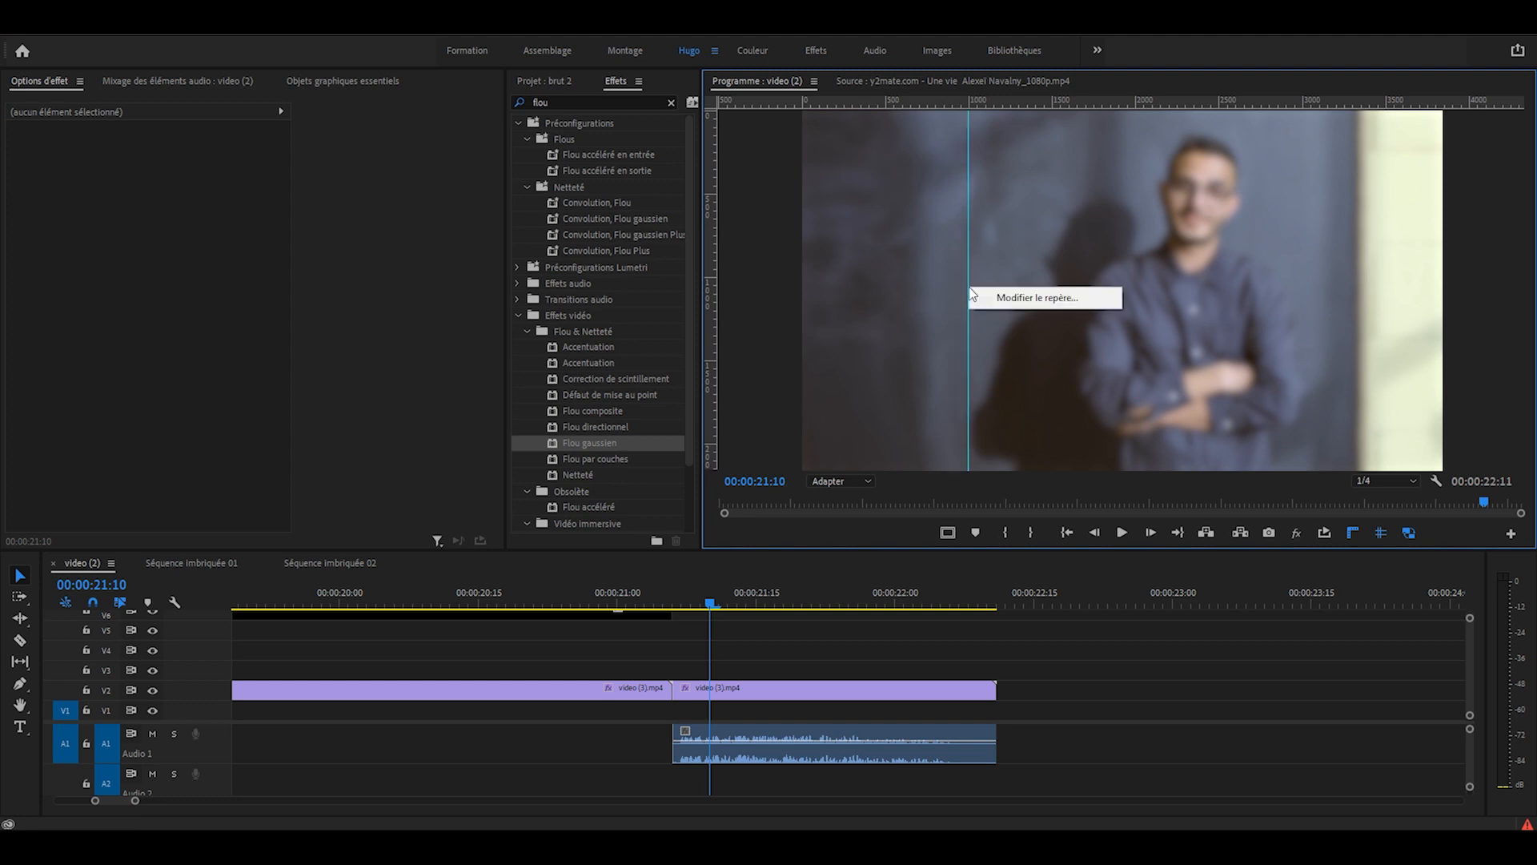
left_click(991, 297)
left_click(724, 375)
type("^360")
key("Return")
Step: Add two horizontal guides over the blurred frame at 910 and 322 pixels
left_click_drag(843, 104, 865, 242)
right_click(858, 242)
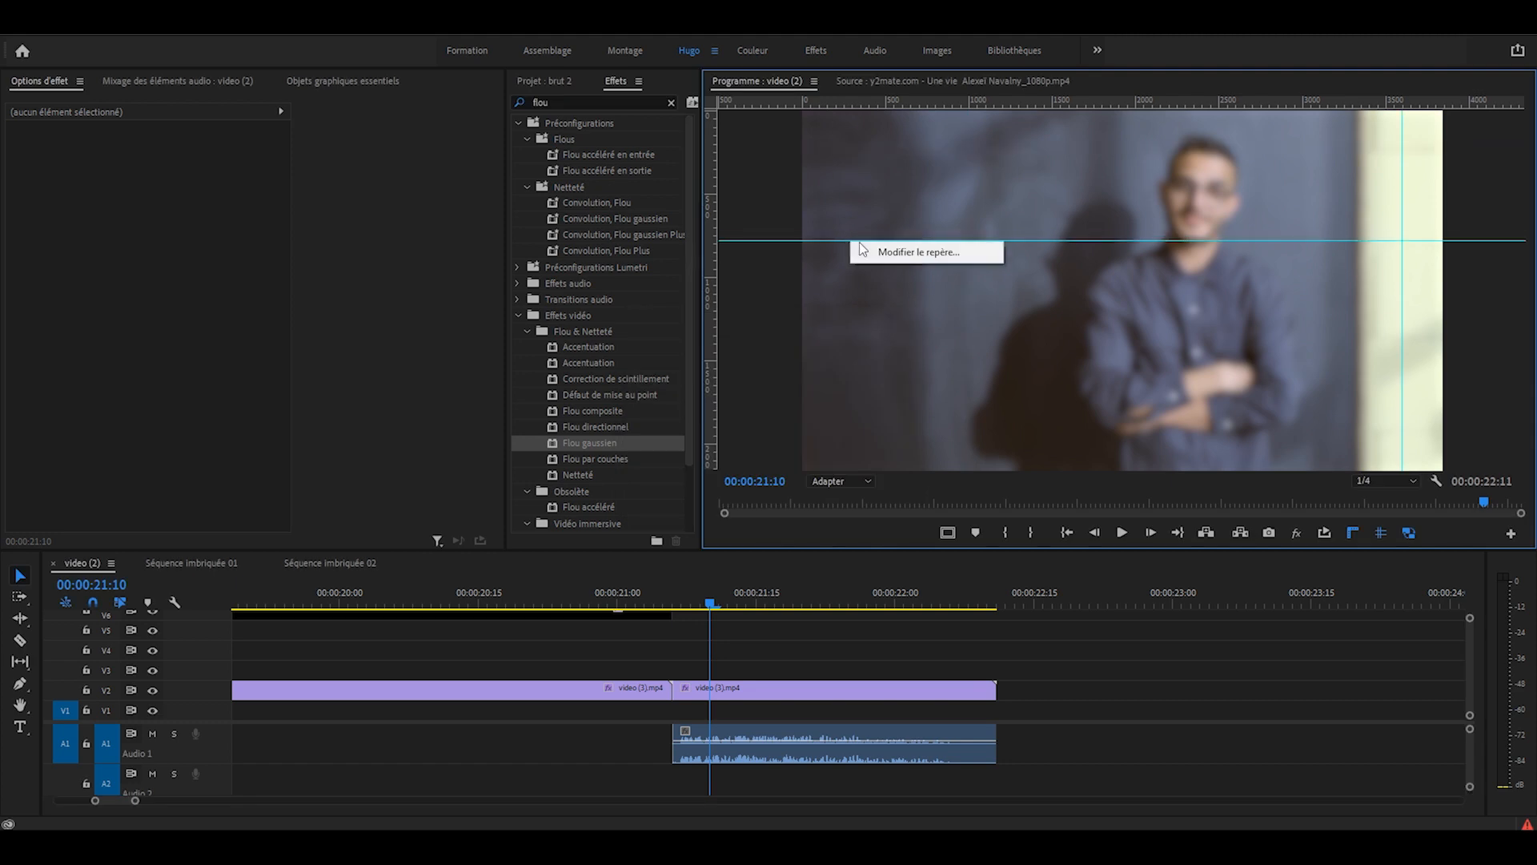
left_click(721, 374)
type("910")
key("Return")
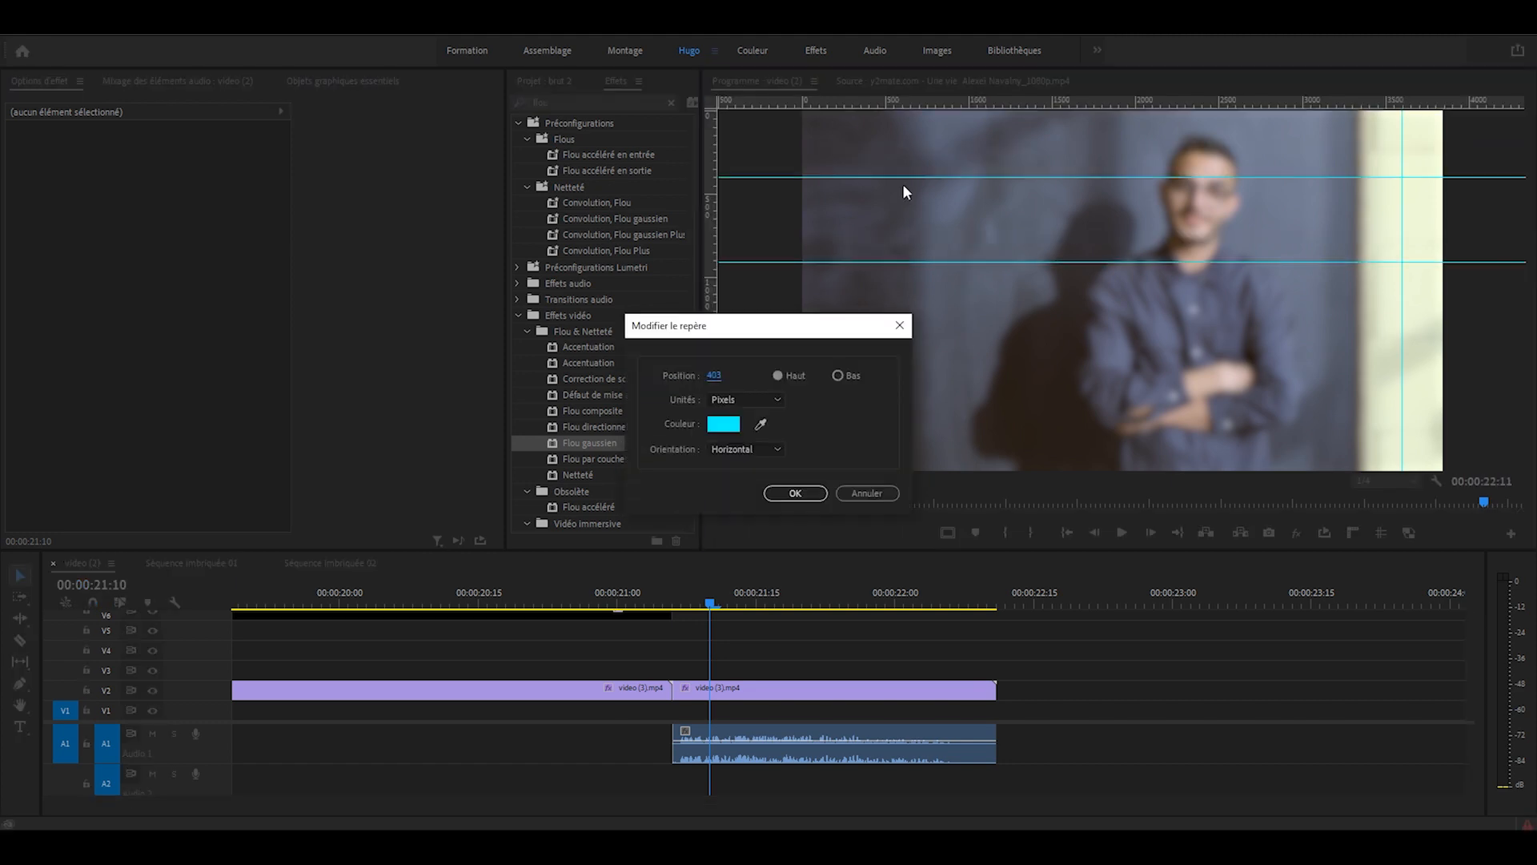
type("322")
key("Return")
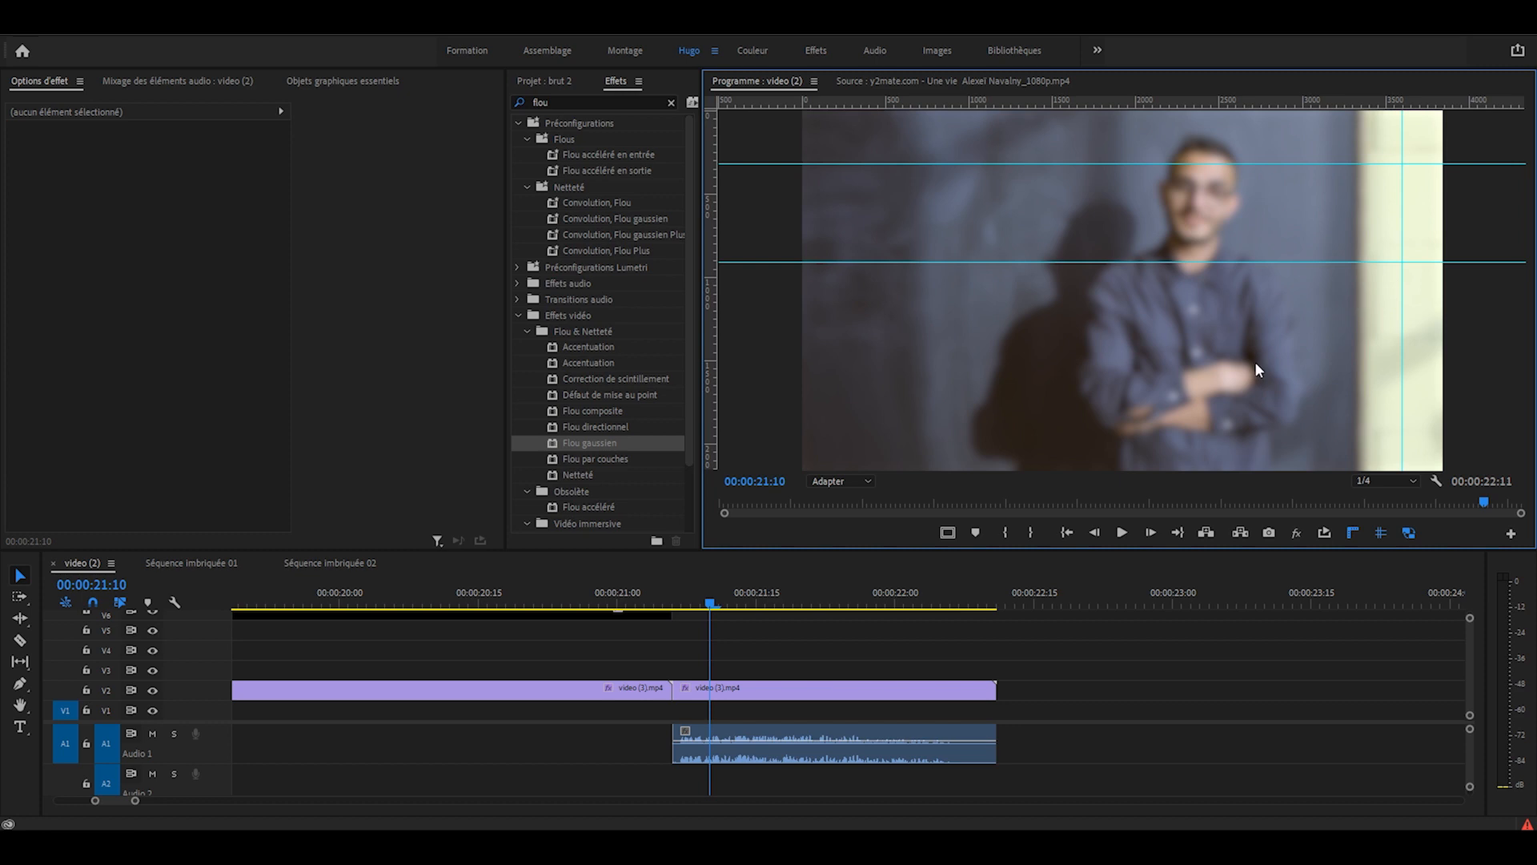
Step: With the Text tool, draw a wide text box across the upper part of the blurred frame and enter "Bruh."
key("t")
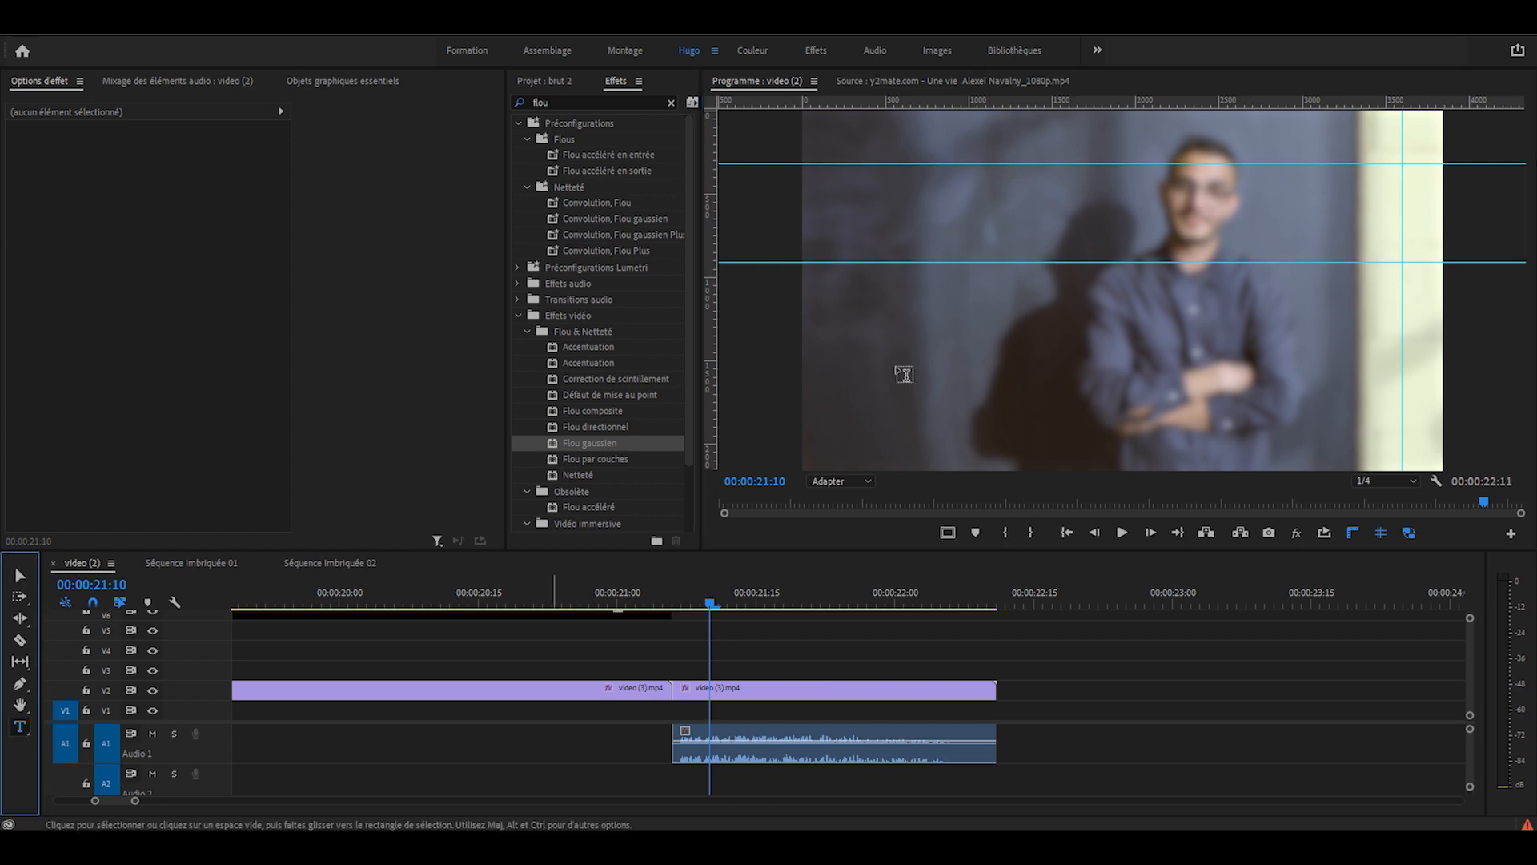
left_click_drag(876, 147, 1367, 288)
type("B")
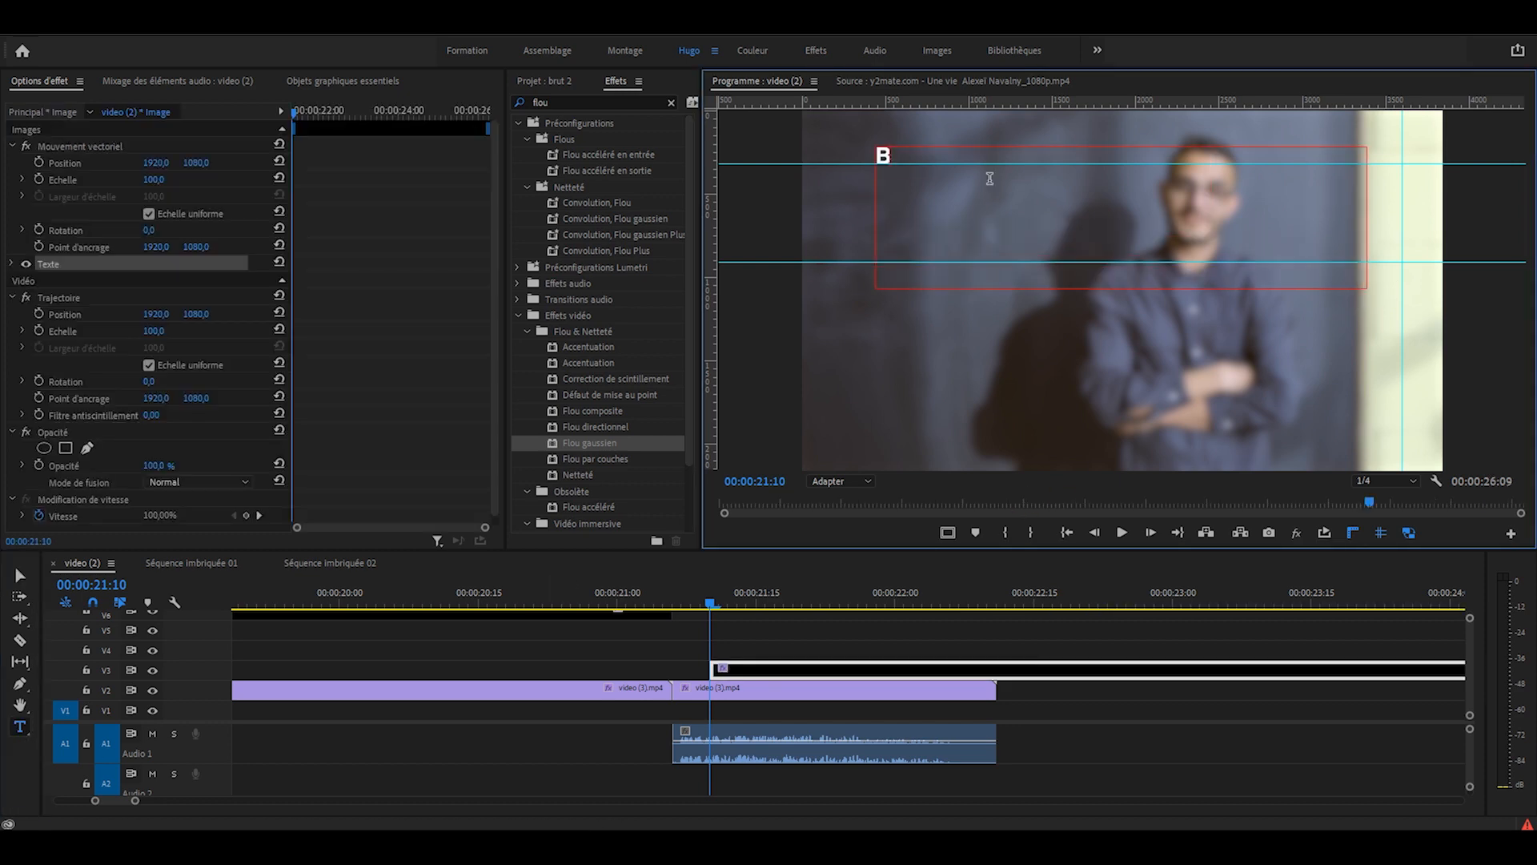
type("ruh.")
Step: Format the large "Bruh." text with font size 806 and tracking -5
key("ctrl+a")
left_click(156, 343)
type("806")
key("Tab")
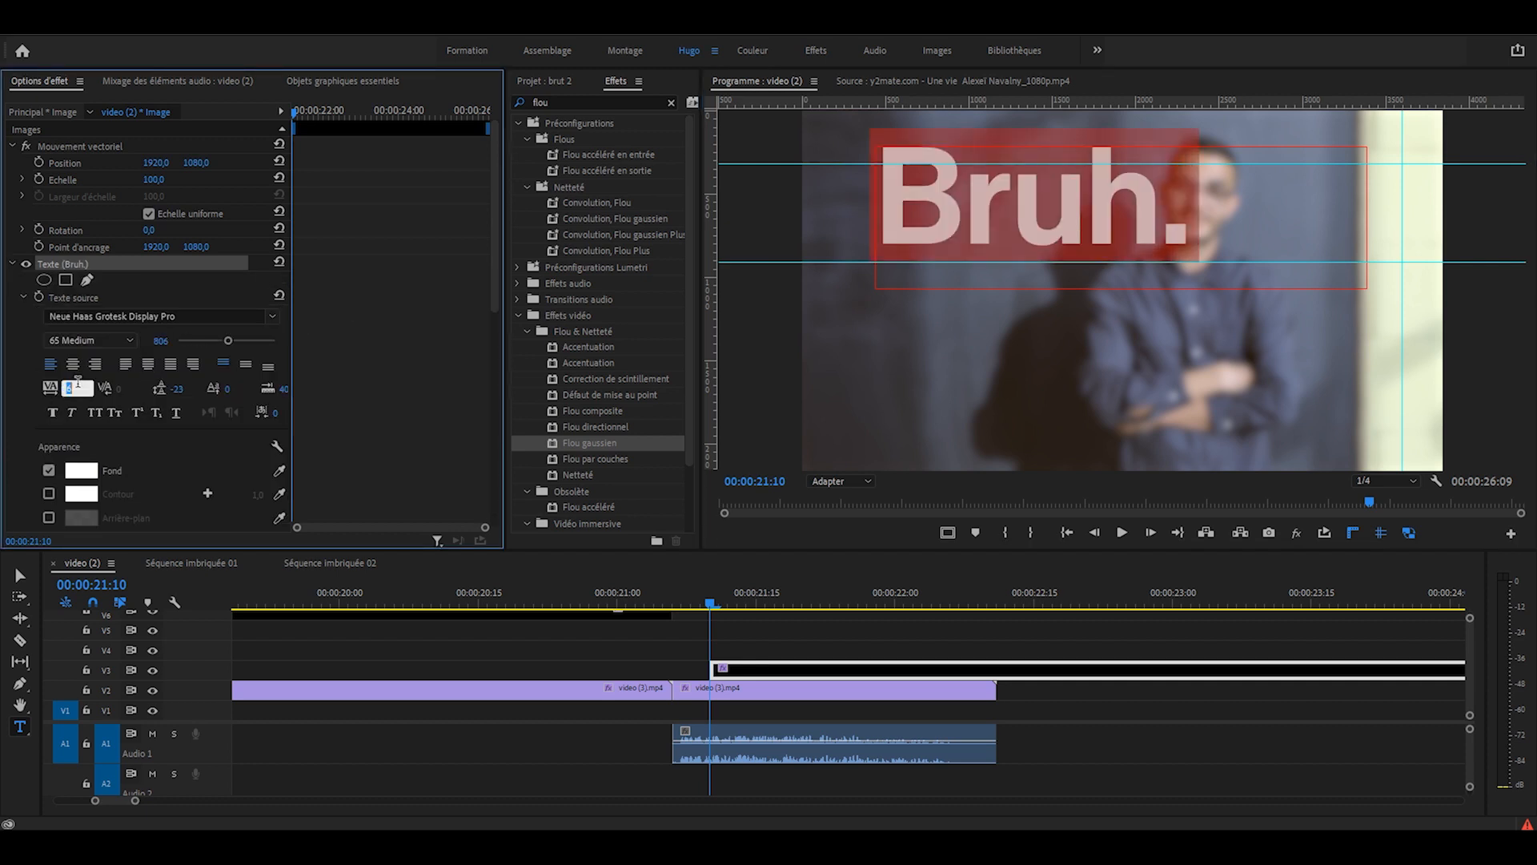
type("-5")
key("Return")
Step: Move the large "Bruh." text between the two horizontal guides, with its full stop ending at the vertical guide
key("v")
left_click_drag(1186, 223, 1355, 233)
left_click_drag(1354, 233, 1407, 238)
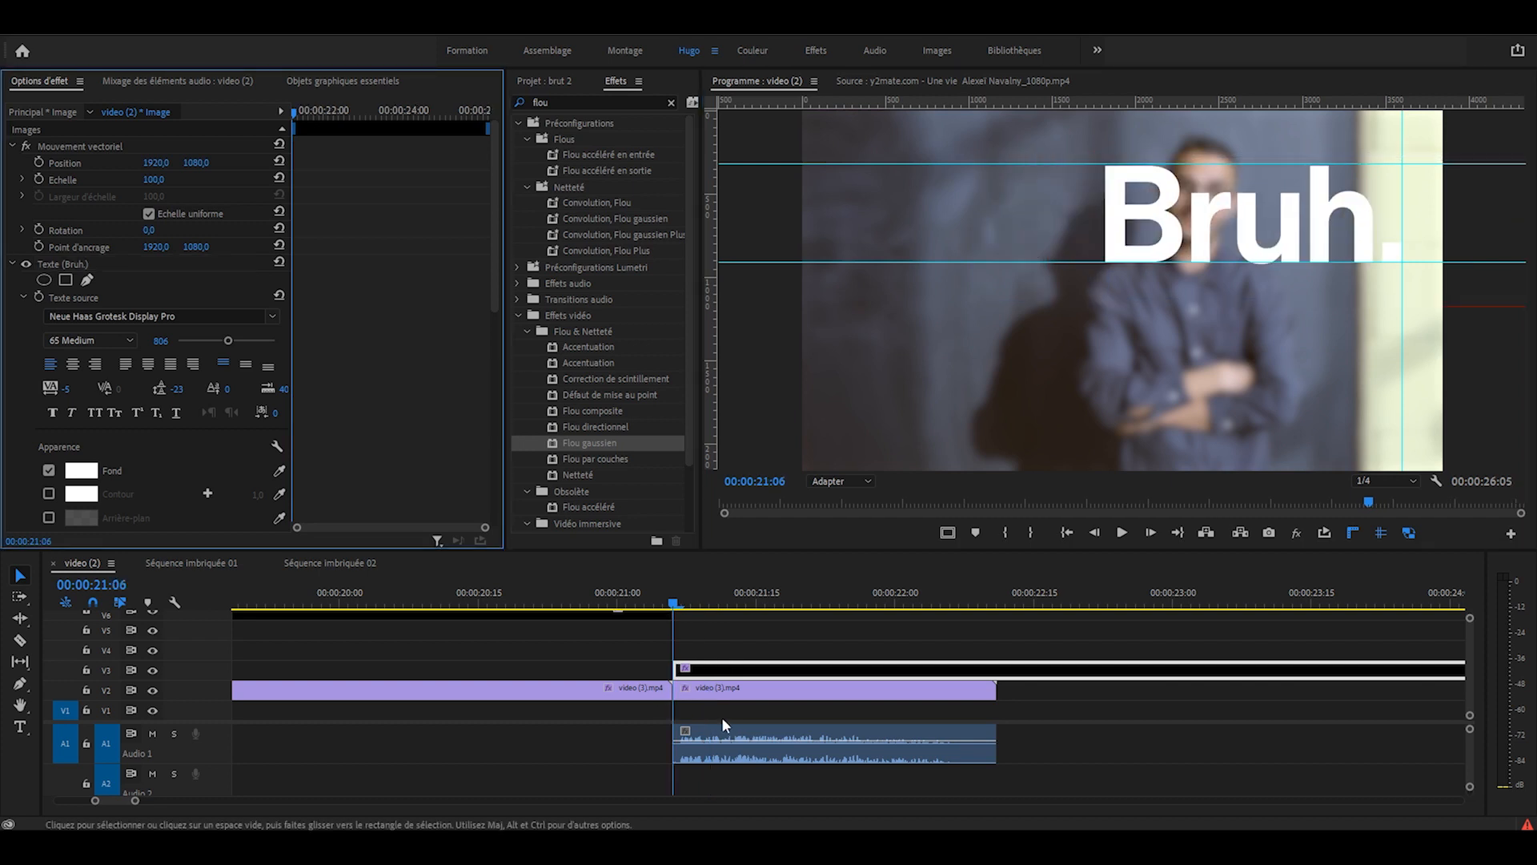
Step: Split the large "Bruh." text clip three frames after its start and delete the remainder
key("Right")
key("Right")
key("Right")
key("c")
left_click(705, 671)
key("v")
key("Delete")
key("Left")
key("Left")
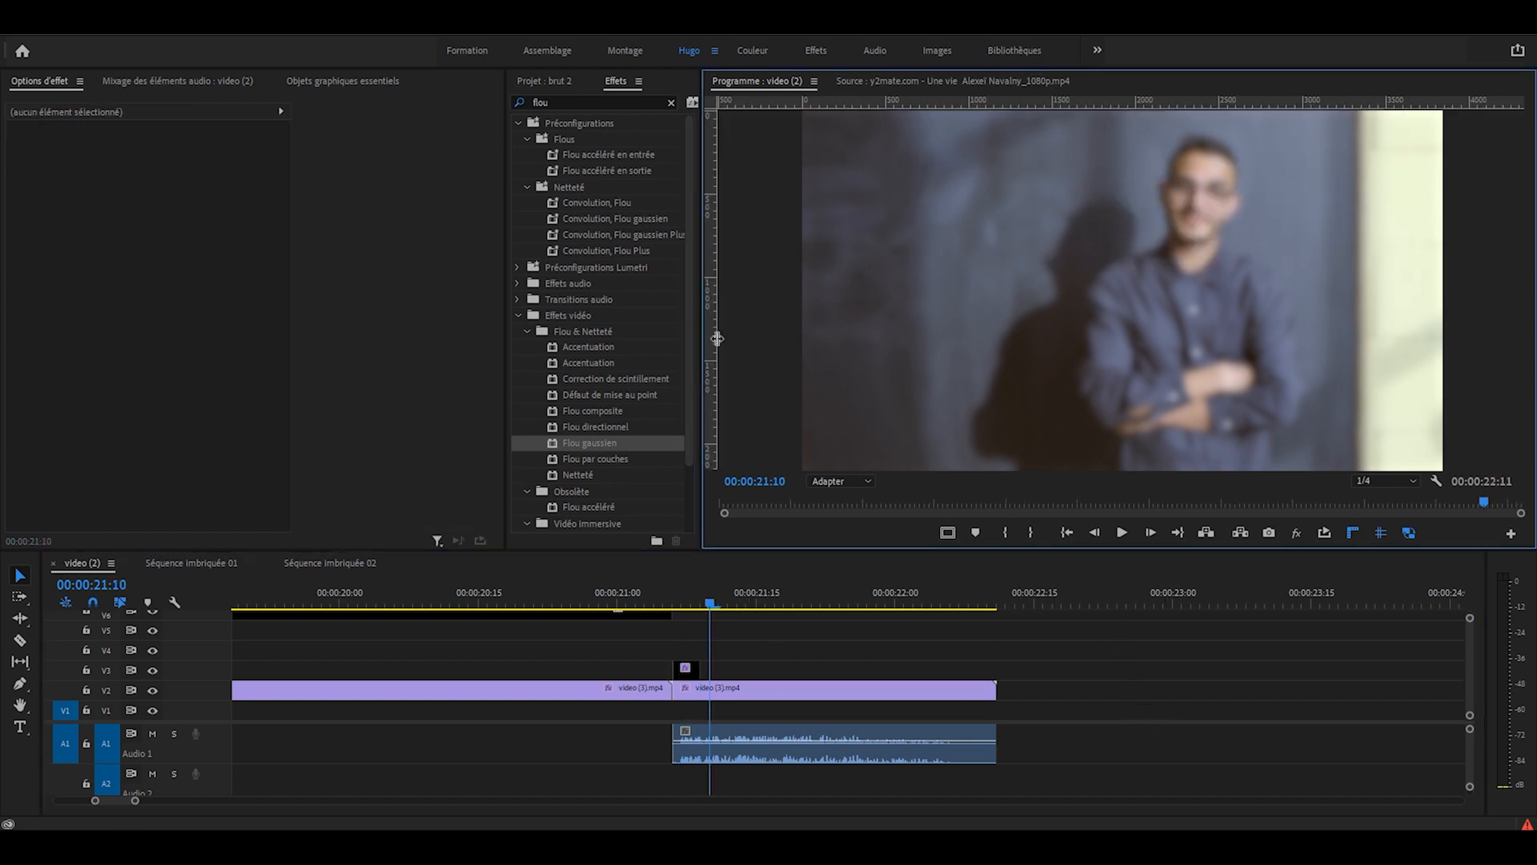
Step: Add two horizontal guides over the blurred frame, one at the man's chin level and one near the frame's lower edge
left_click_drag(858, 101, 864, 225)
right_click(863, 226)
left_click(895, 237)
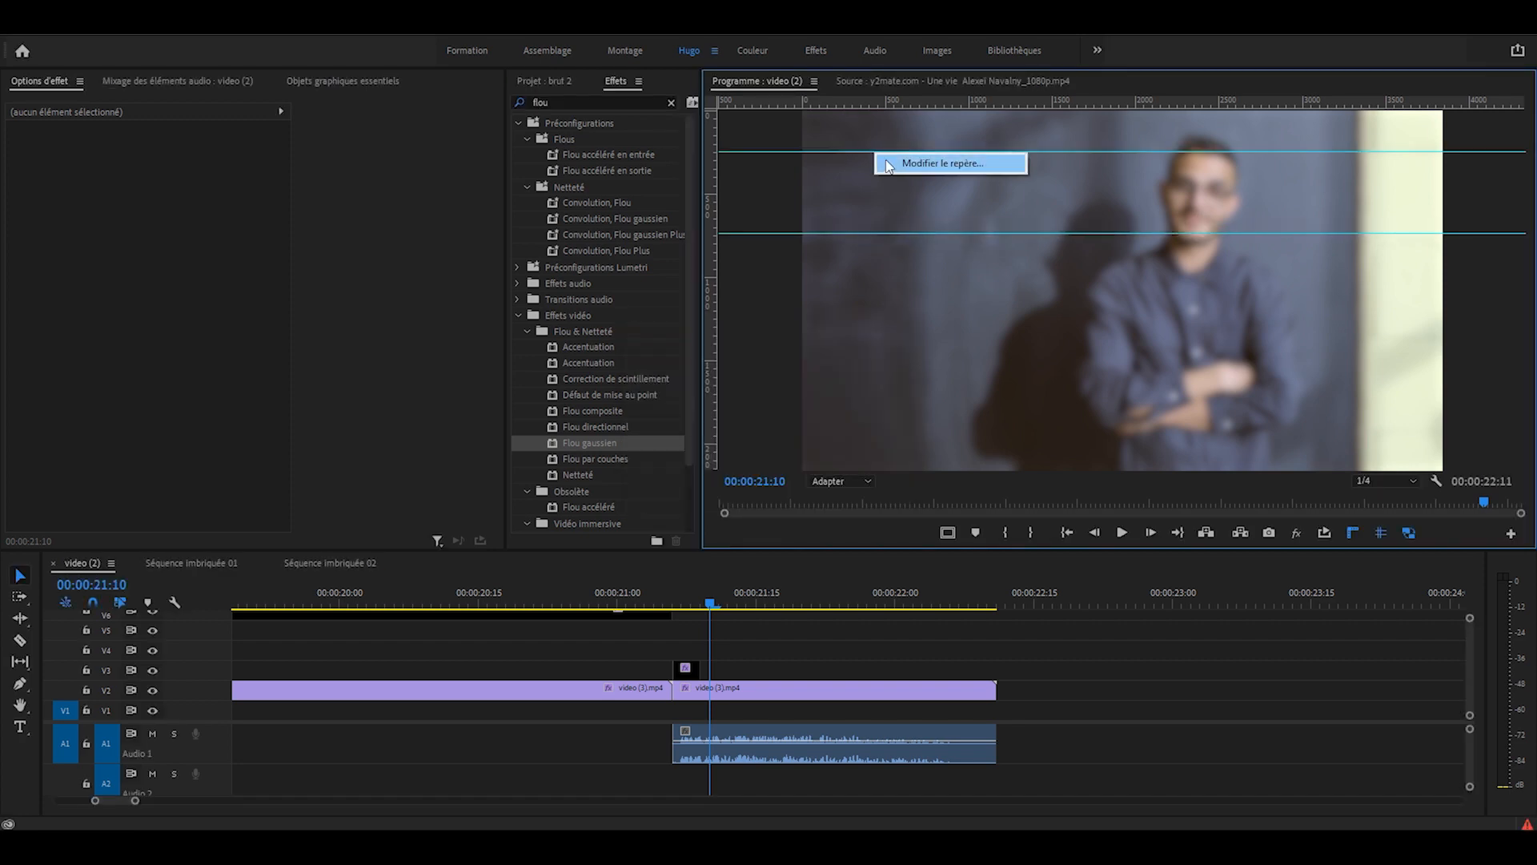
left_click(887, 166)
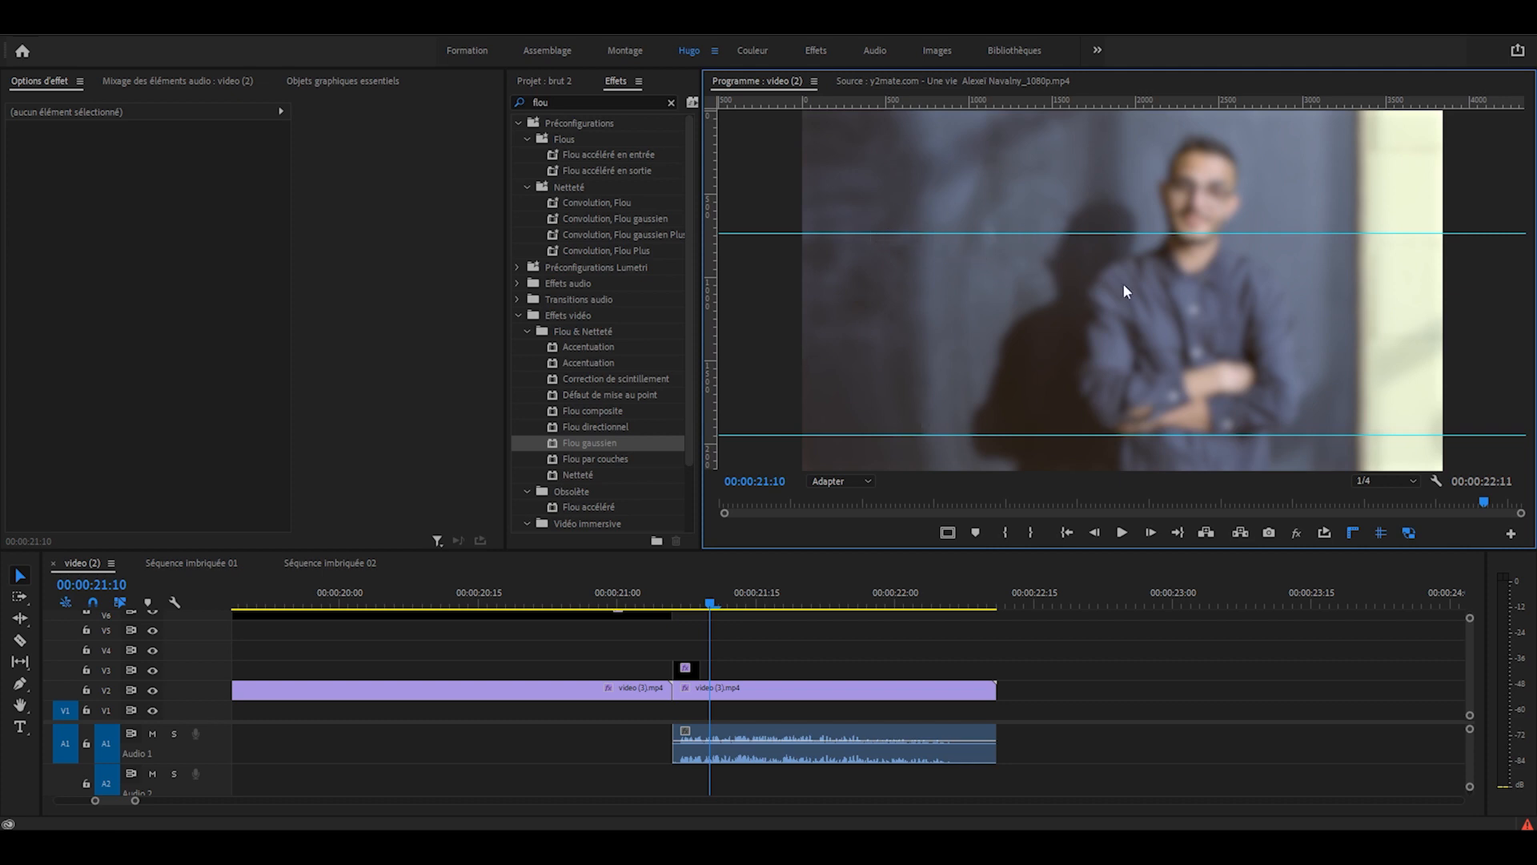
Step: With the Text tool, draw a wide text box around the two new guides and enter "Bruh."
key("t")
left_click_drag(777, 215, 1511, 463)
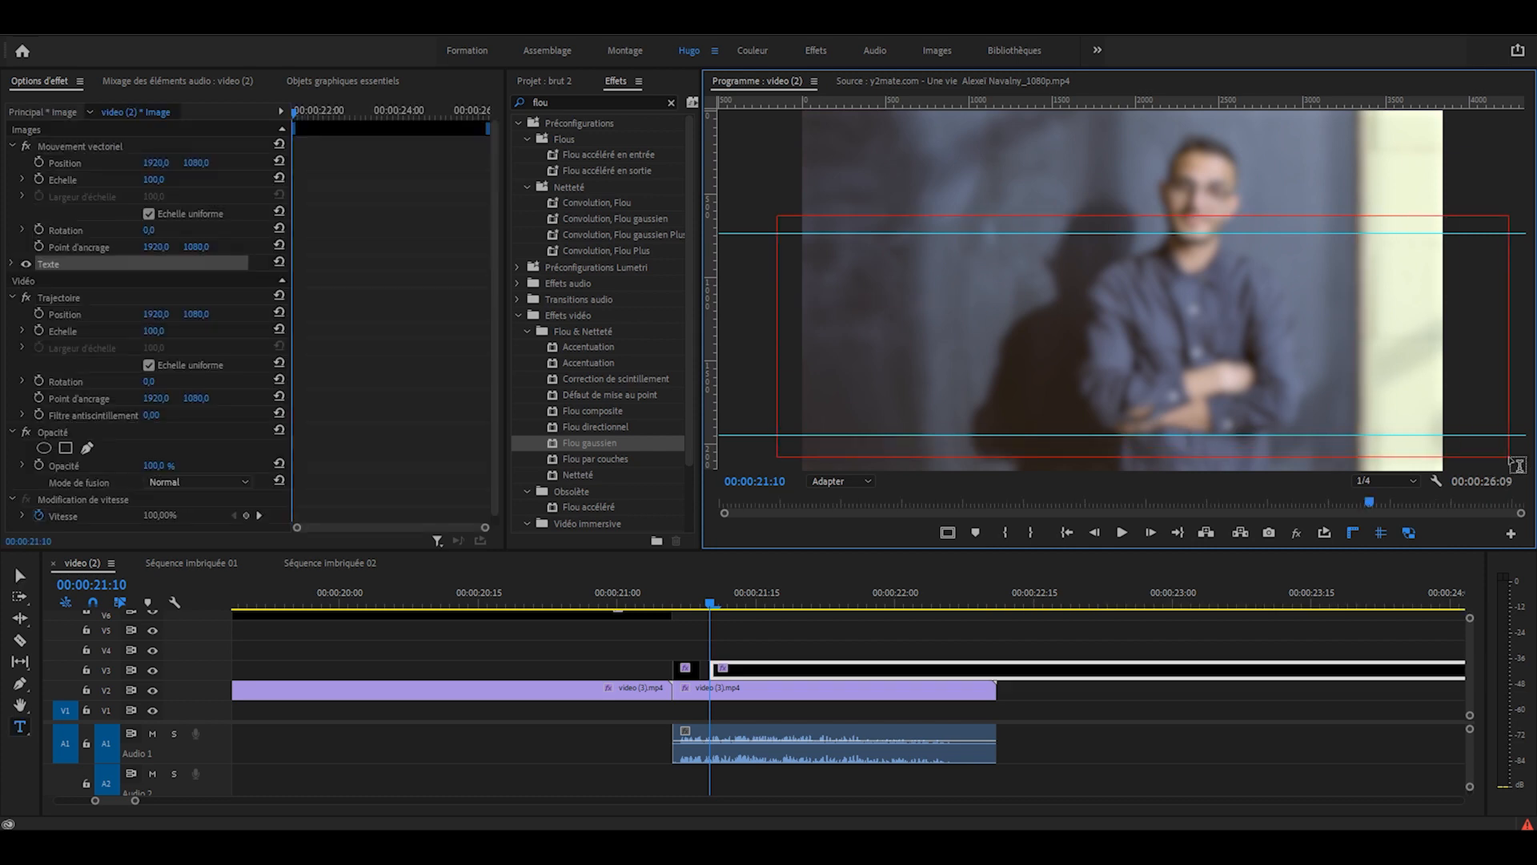
type("Bruh.")
Step: Set the new text's scale to 150 and font size to 1110, and shift it slightly down to fit between the guides
left_click(163, 179)
type("150")
key("Return")
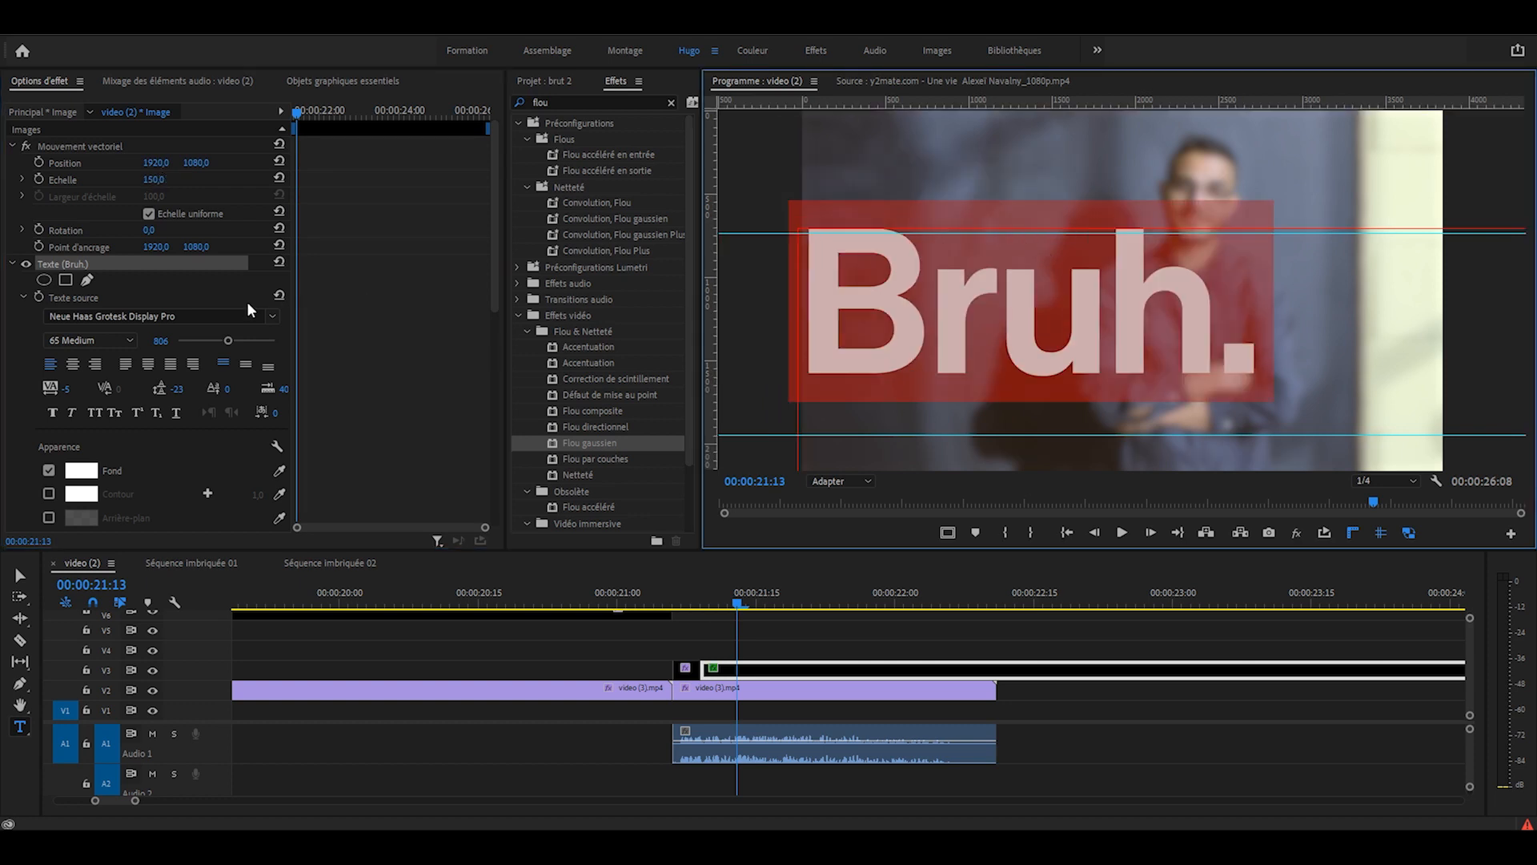
left_click(159, 340)
type("1110")
key("Return")
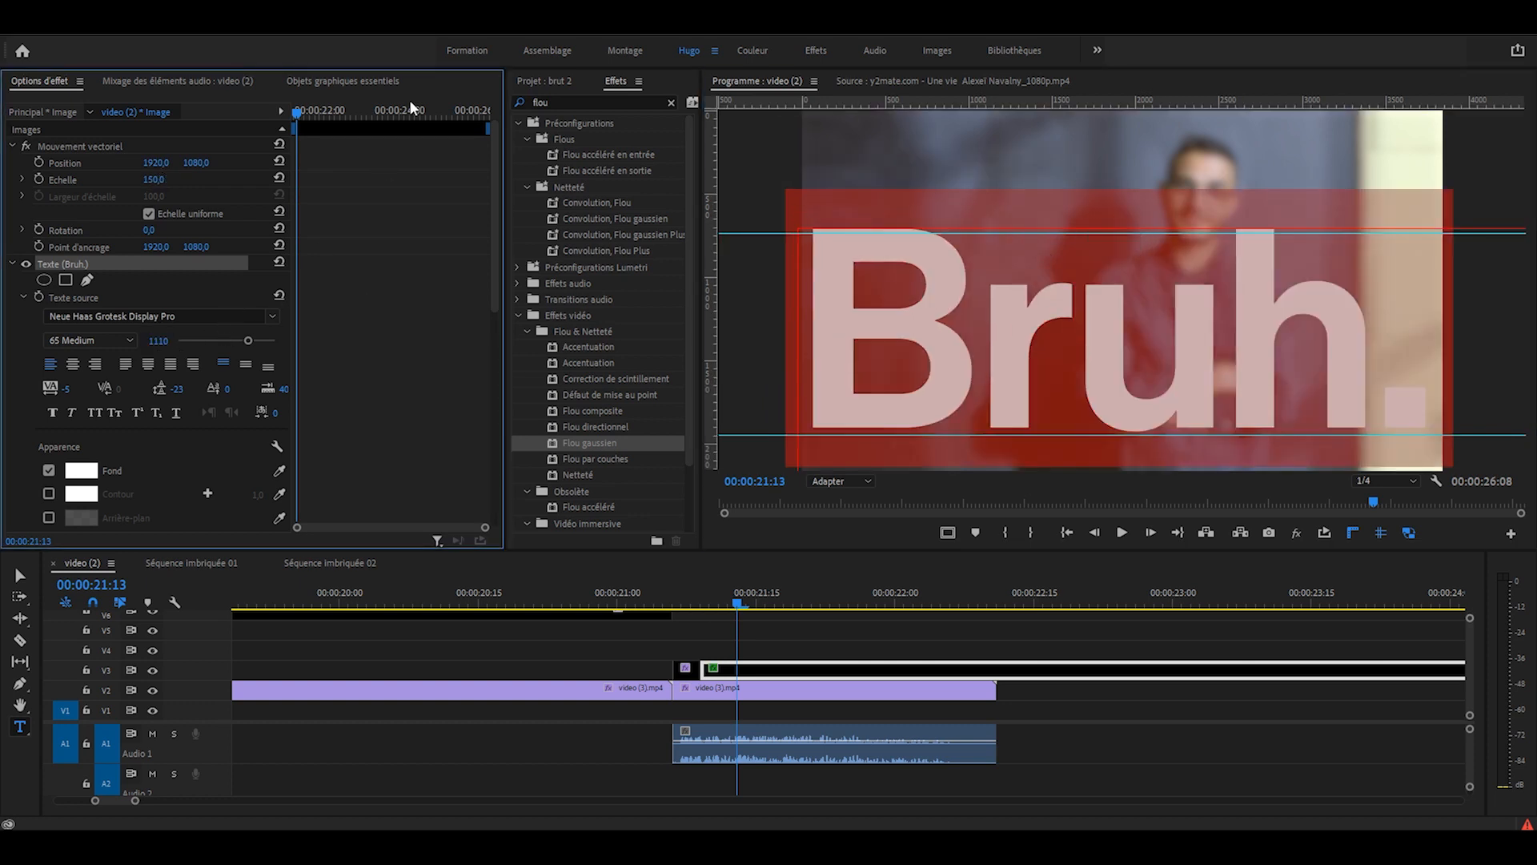
key("v")
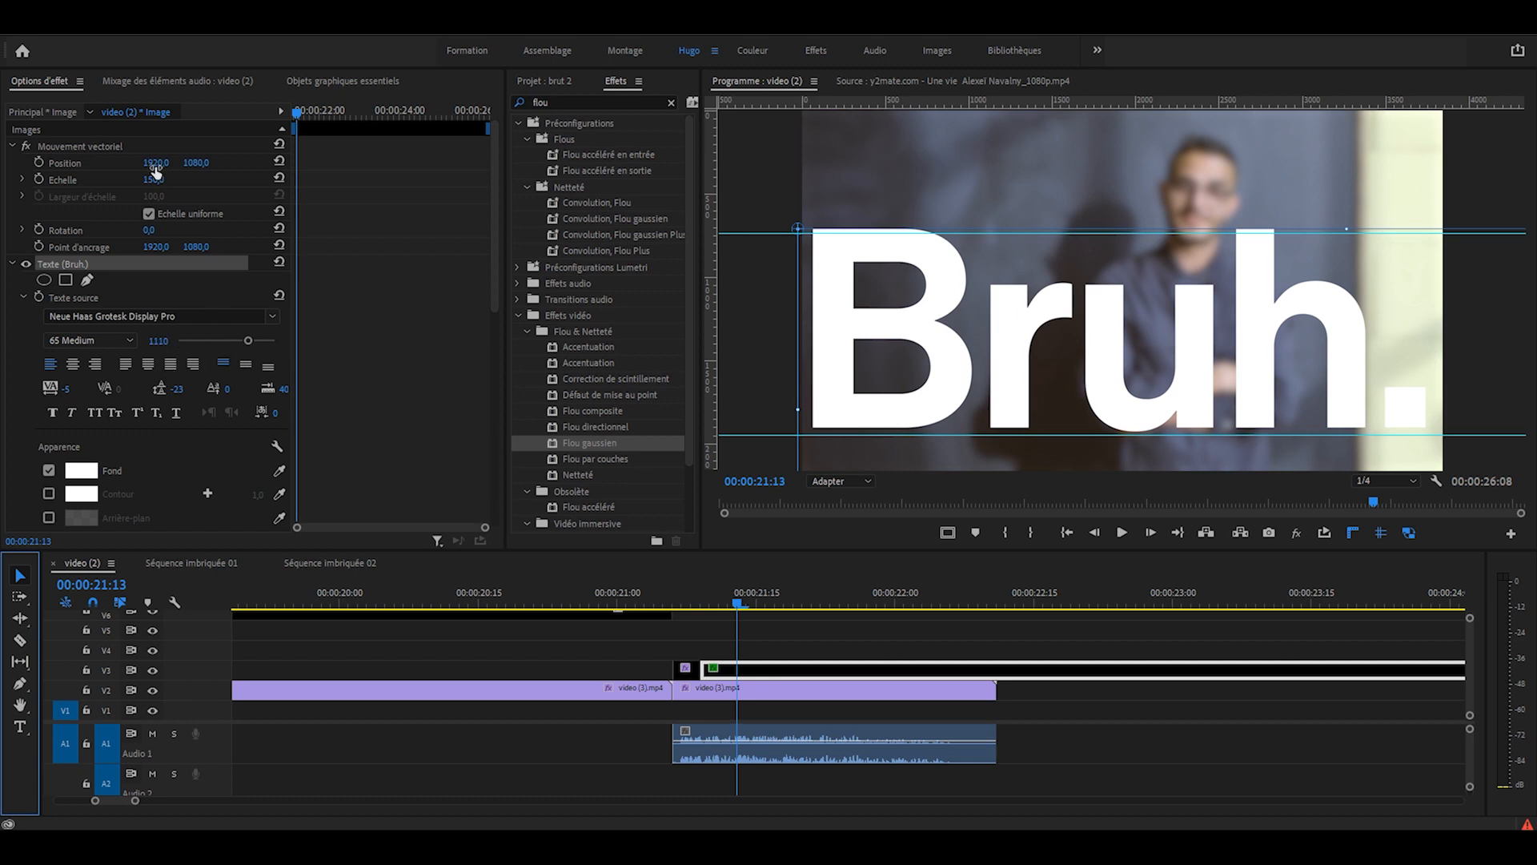
left_click_drag(1026, 339, 1027, 345)
Step: Find the Recadrage effect and apply it to the second "Bruh." text clip with the playhead at the clip's start
left_click_drag(297, 111, 243, 98)
key("shift+7")
type("recadra")
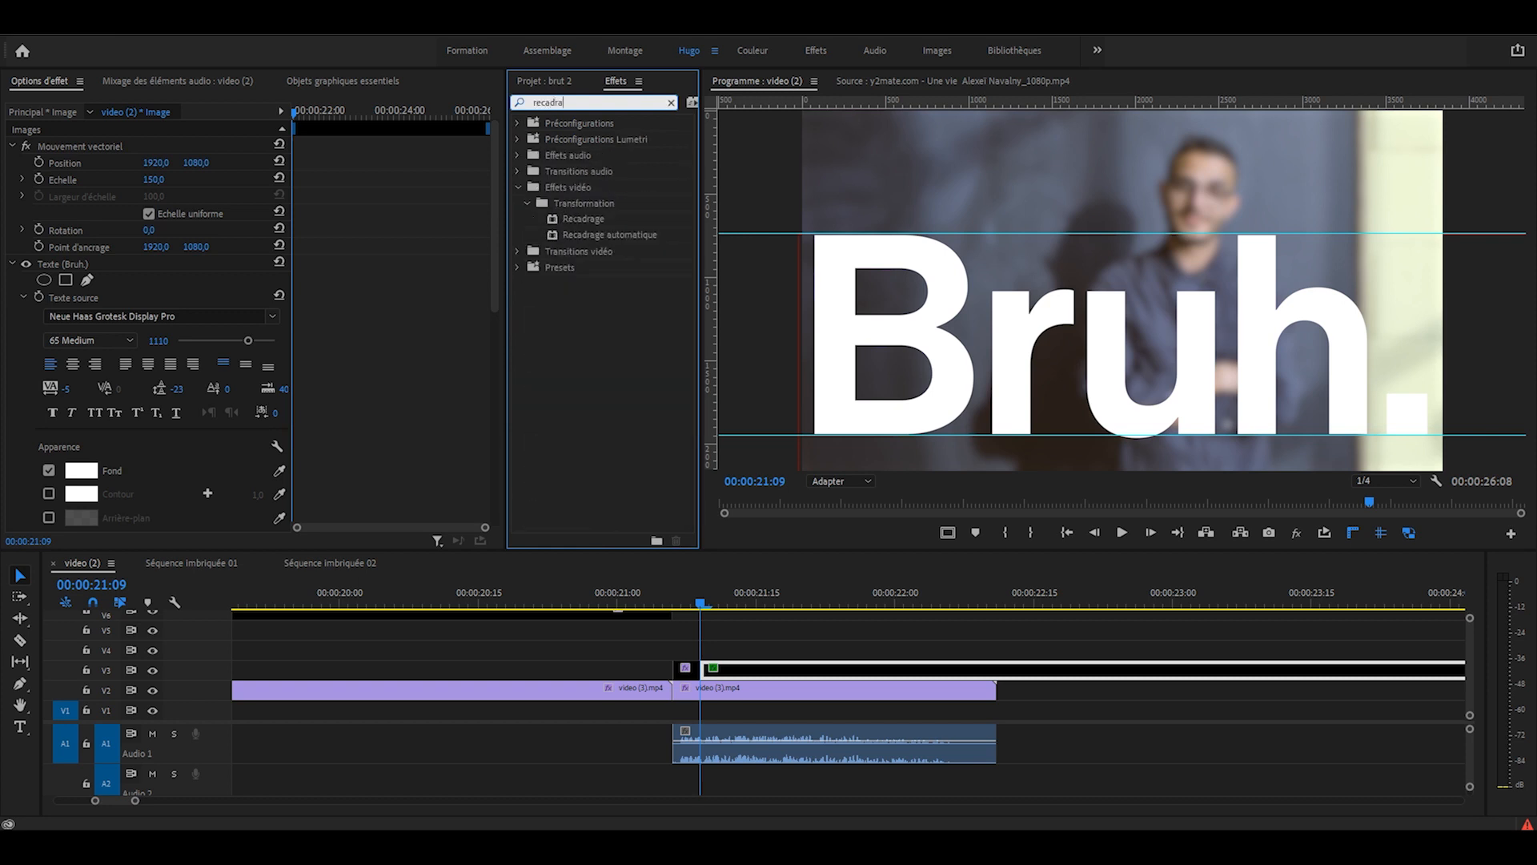
left_click_drag(583, 218, 821, 680)
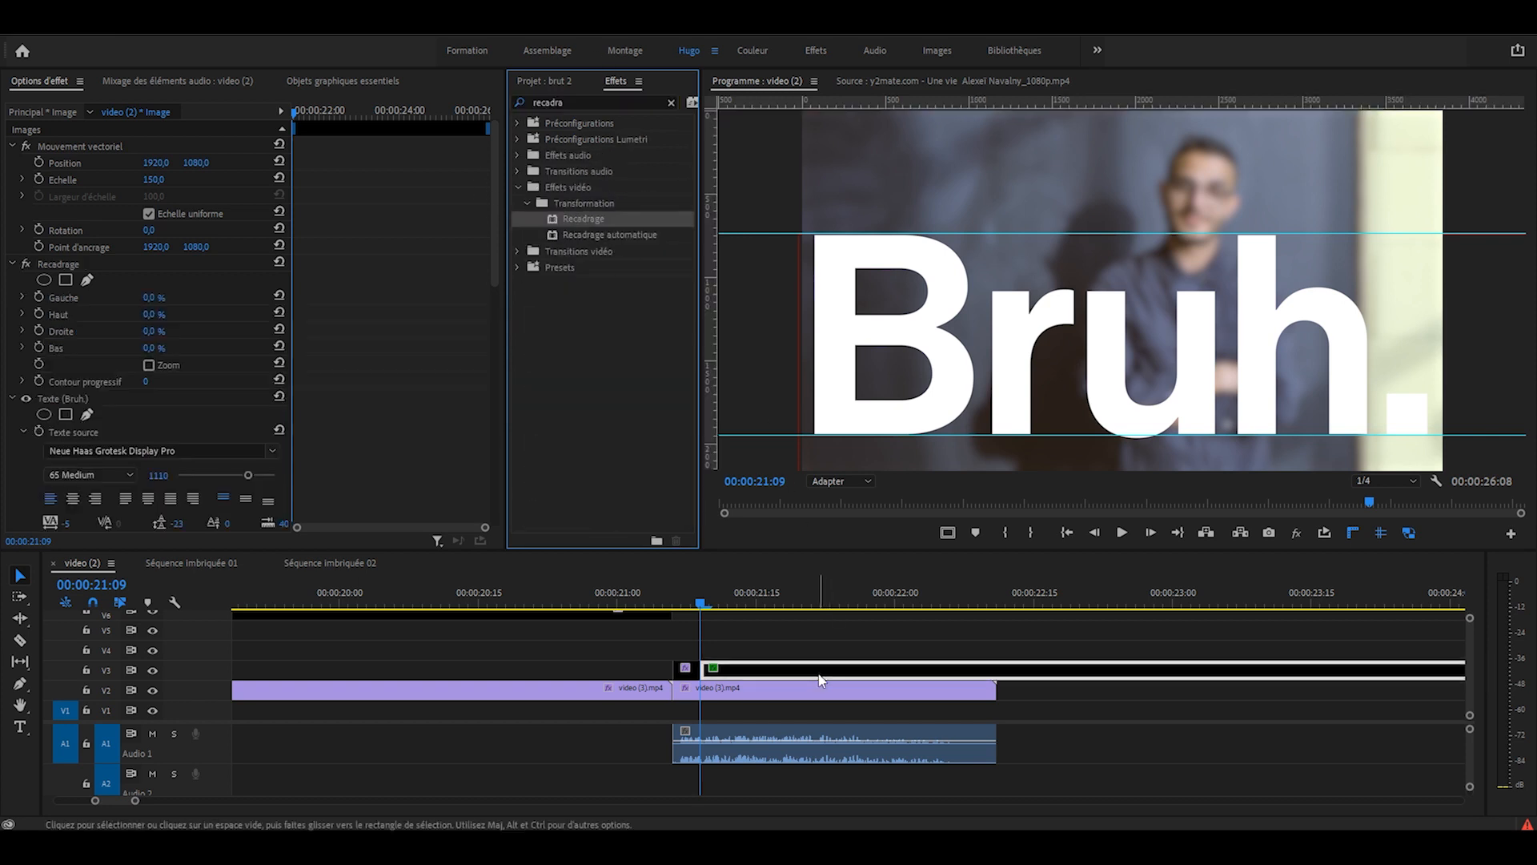
Step: Animate the crop's Droite value from 0 % at the clip's start to 34.1 % a few frames on, leaving only "Bru"
left_click(39, 330)
key("Right")
key("Right")
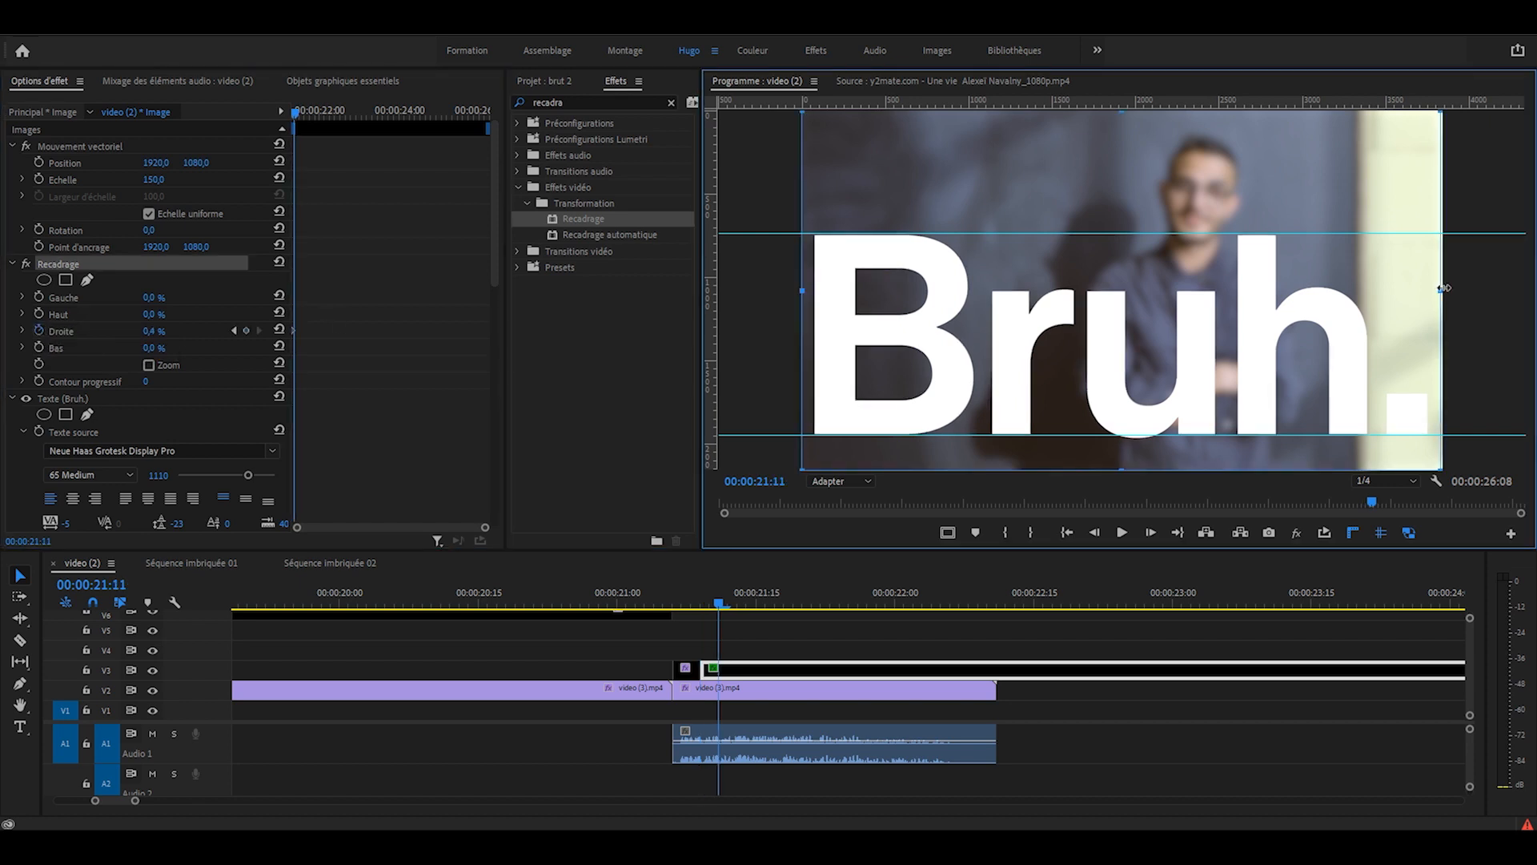
left_click_drag(1443, 289, 1224, 313)
left_click(365, 382)
key("Right")
key("Right")
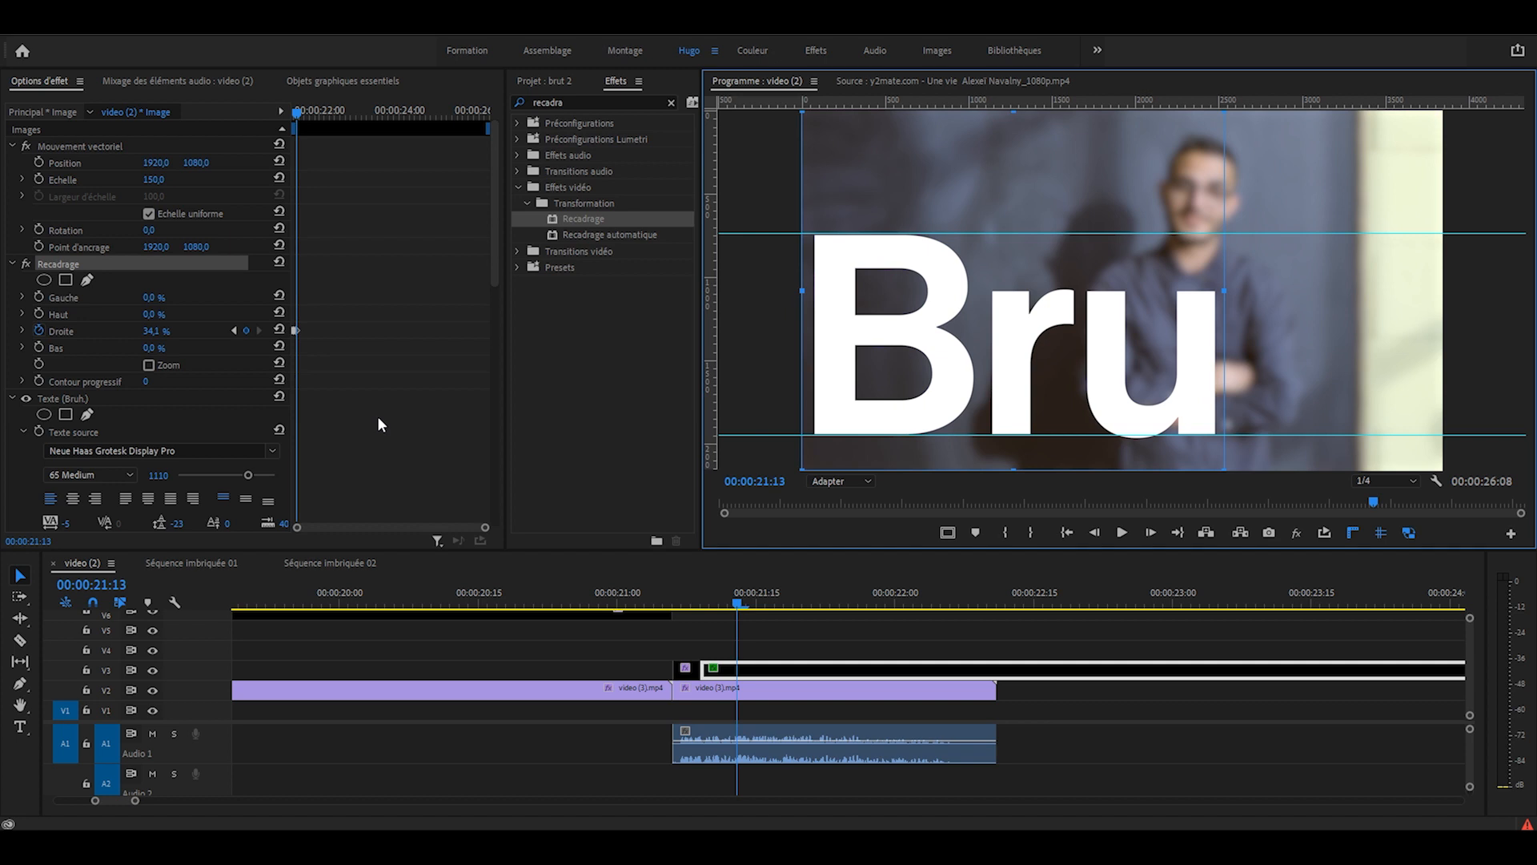
Step: Add further Droite crop keyframes, first 56.4 % at 00:00:21:16 to leave "Br", and continue until the whole word is cropped away
left_click(379, 418)
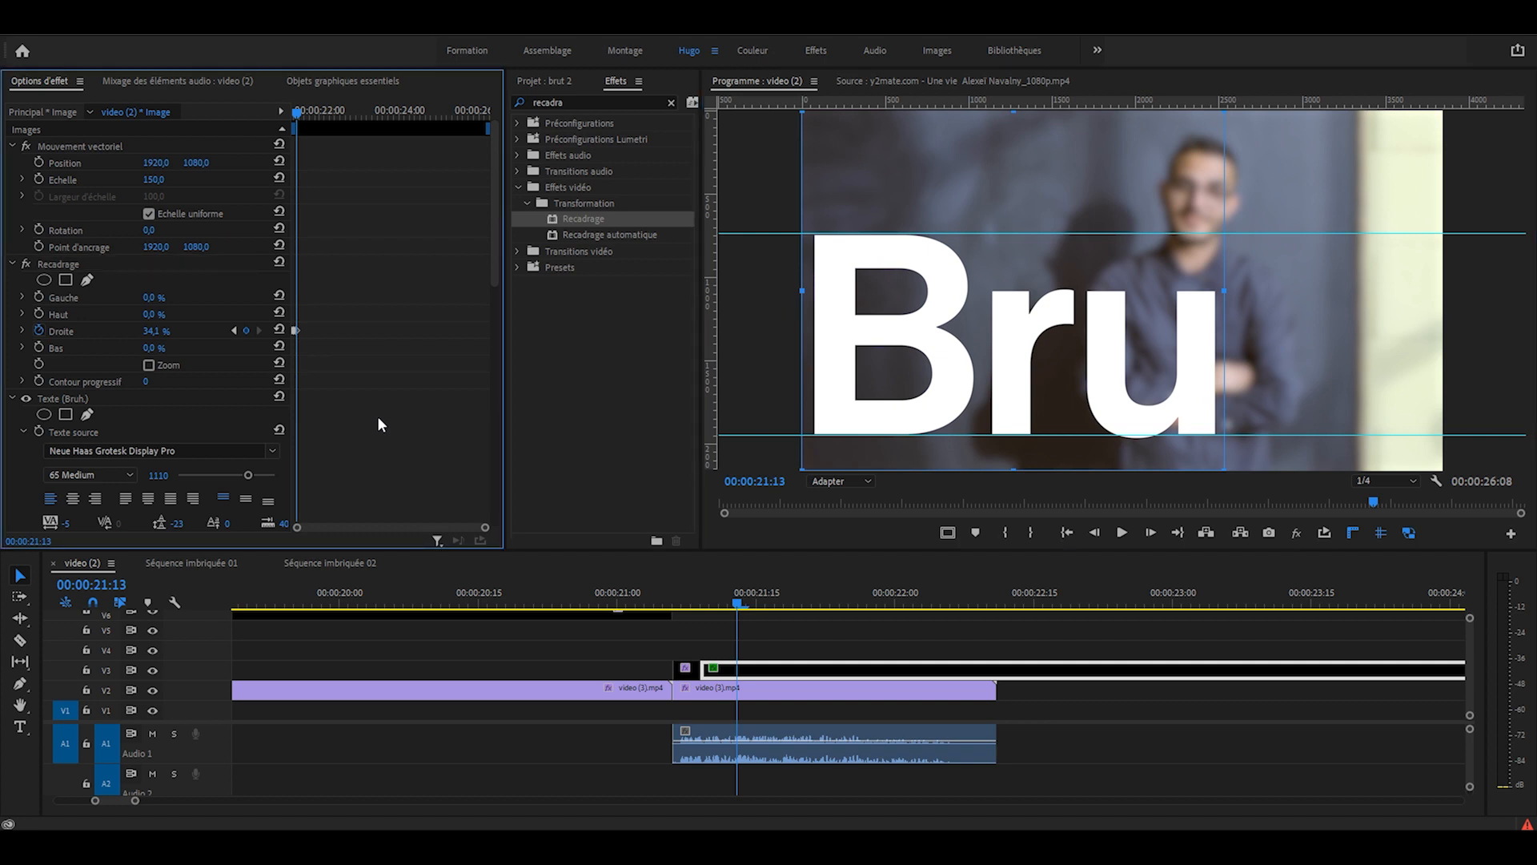
key("Right")
key("Right")
key("Right")
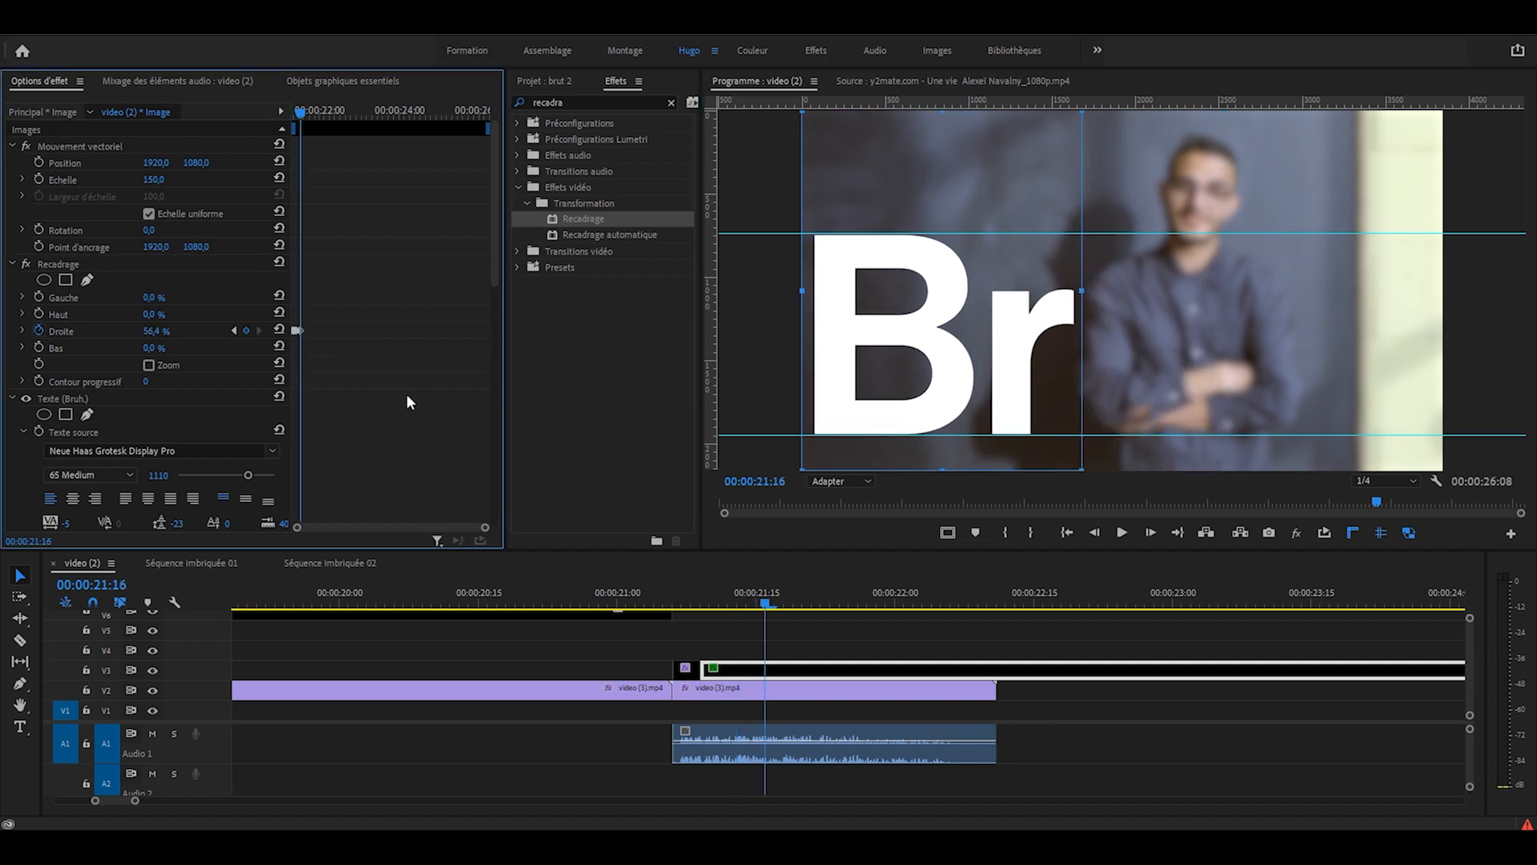
key("Right")
key("Right")
key("Right")
left_click_drag(1083, 310, 809, 294)
key("Right")
key("Right")
key("Right")
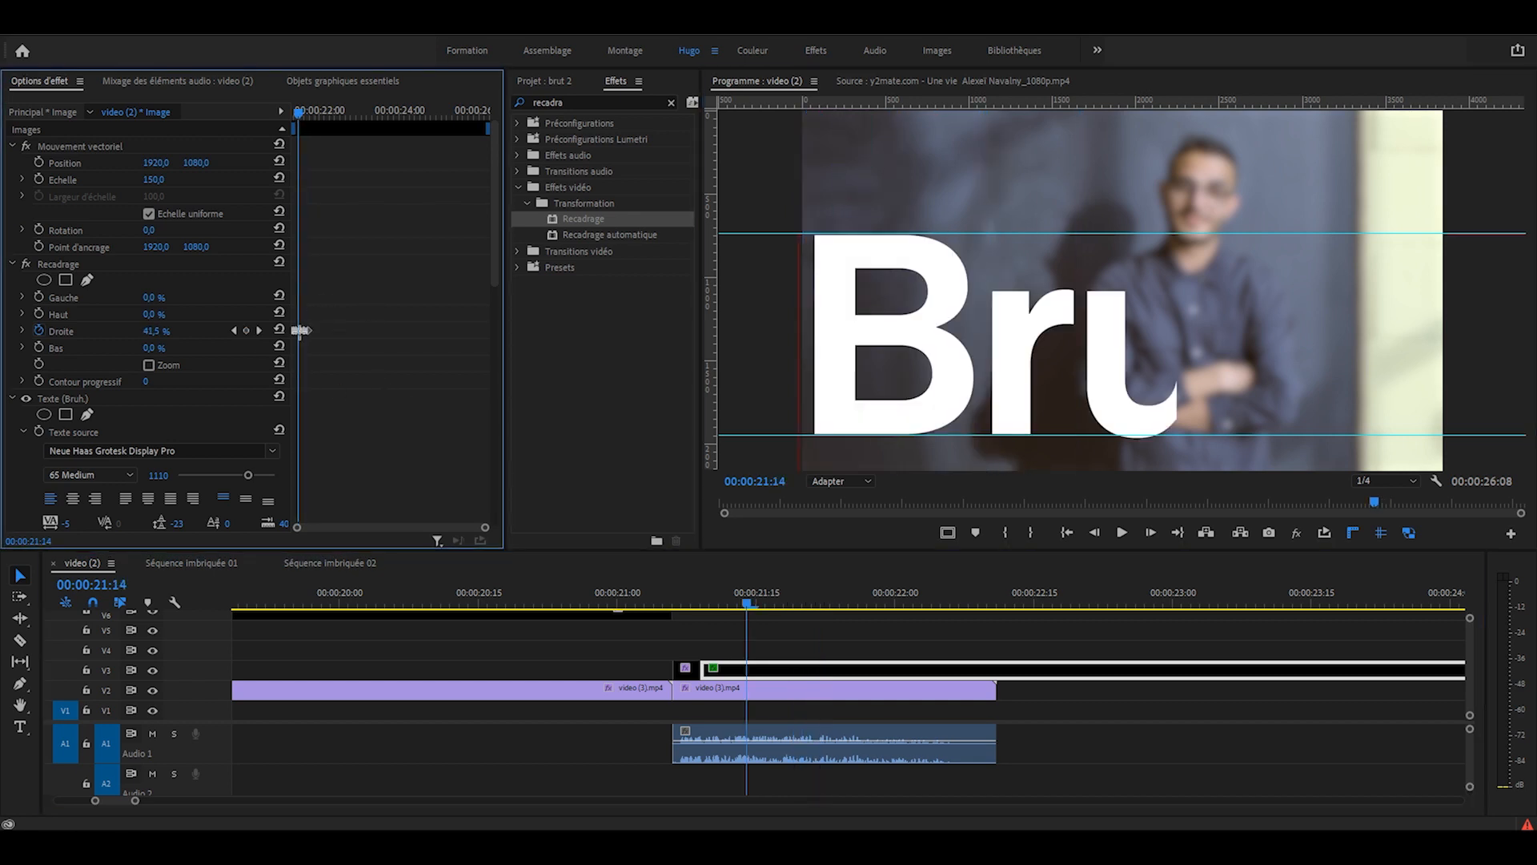
Step: Select all Droite crop keyframes and change their interpolation to Par paliers
left_click_drag(372, 308, 250, 344)
right_click(310, 331)
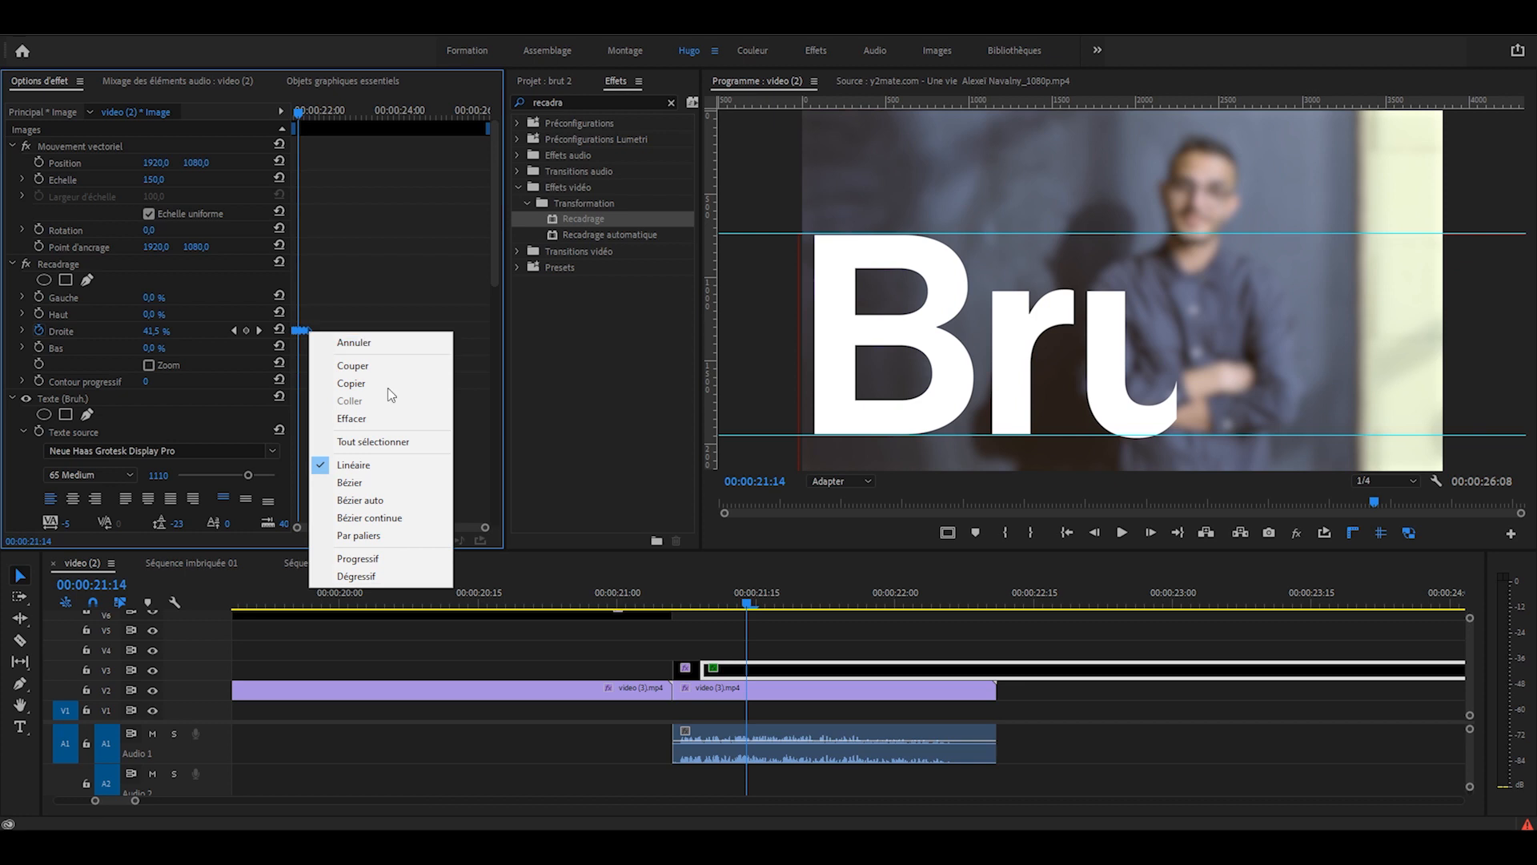
left_click(408, 536)
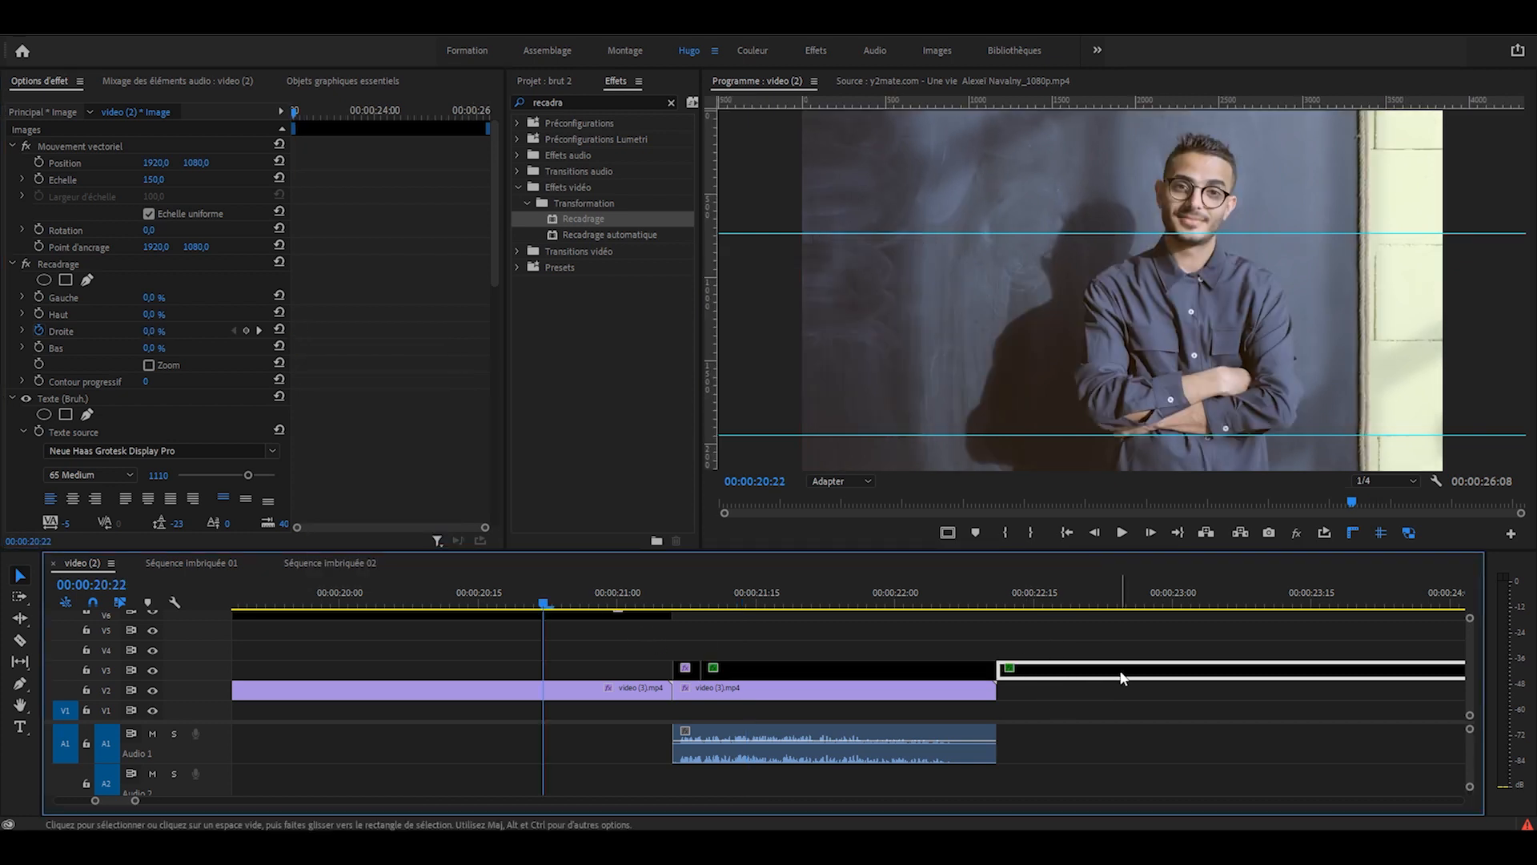
Step: Delete the text segment extending past the end of the video and play back the outro from 00:00:21:00
key("Delete")
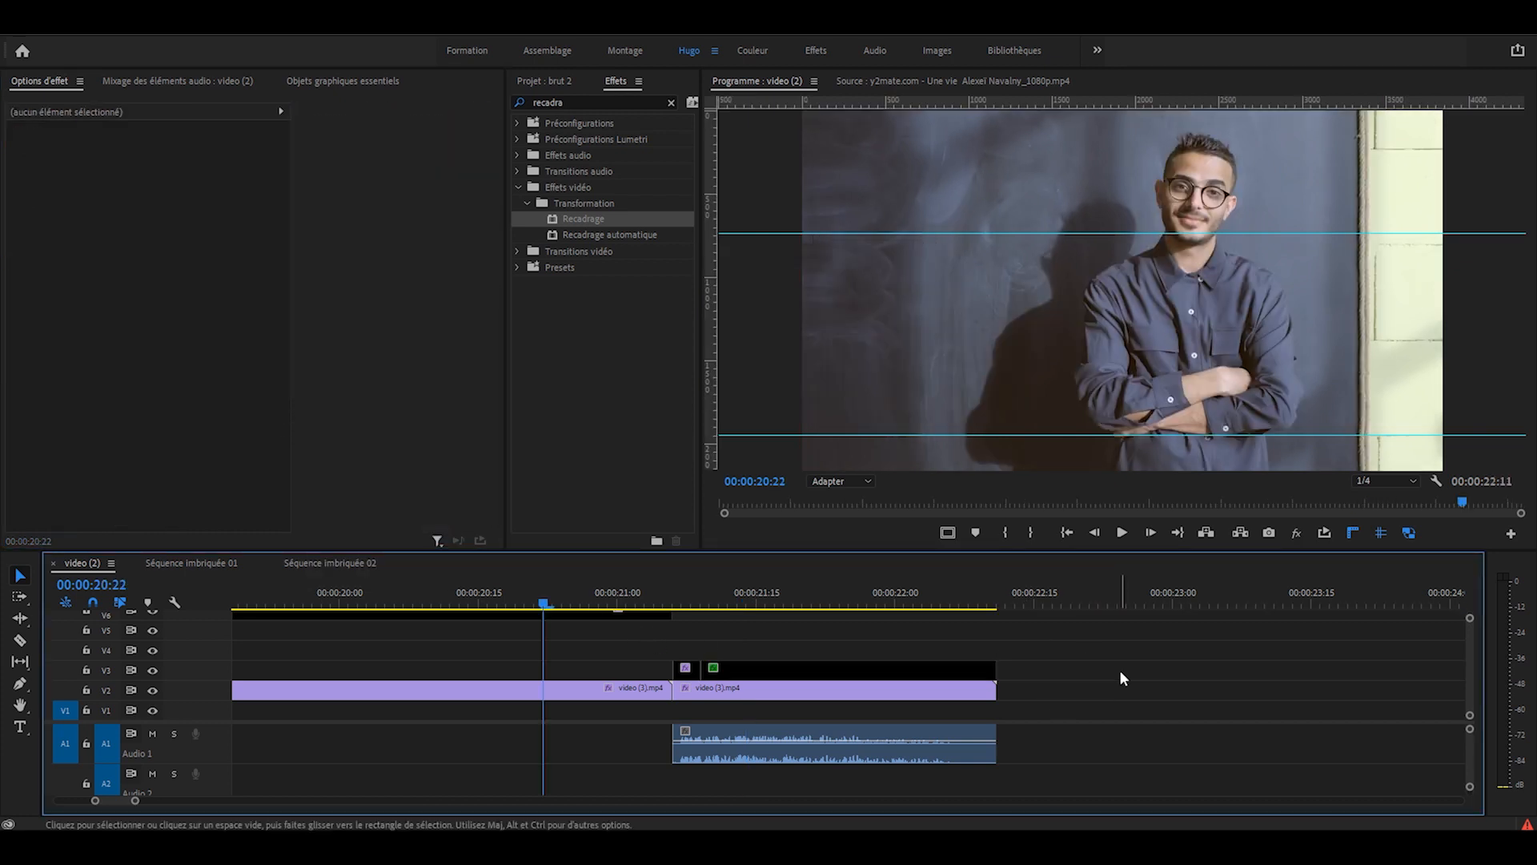
left_click(618, 603)
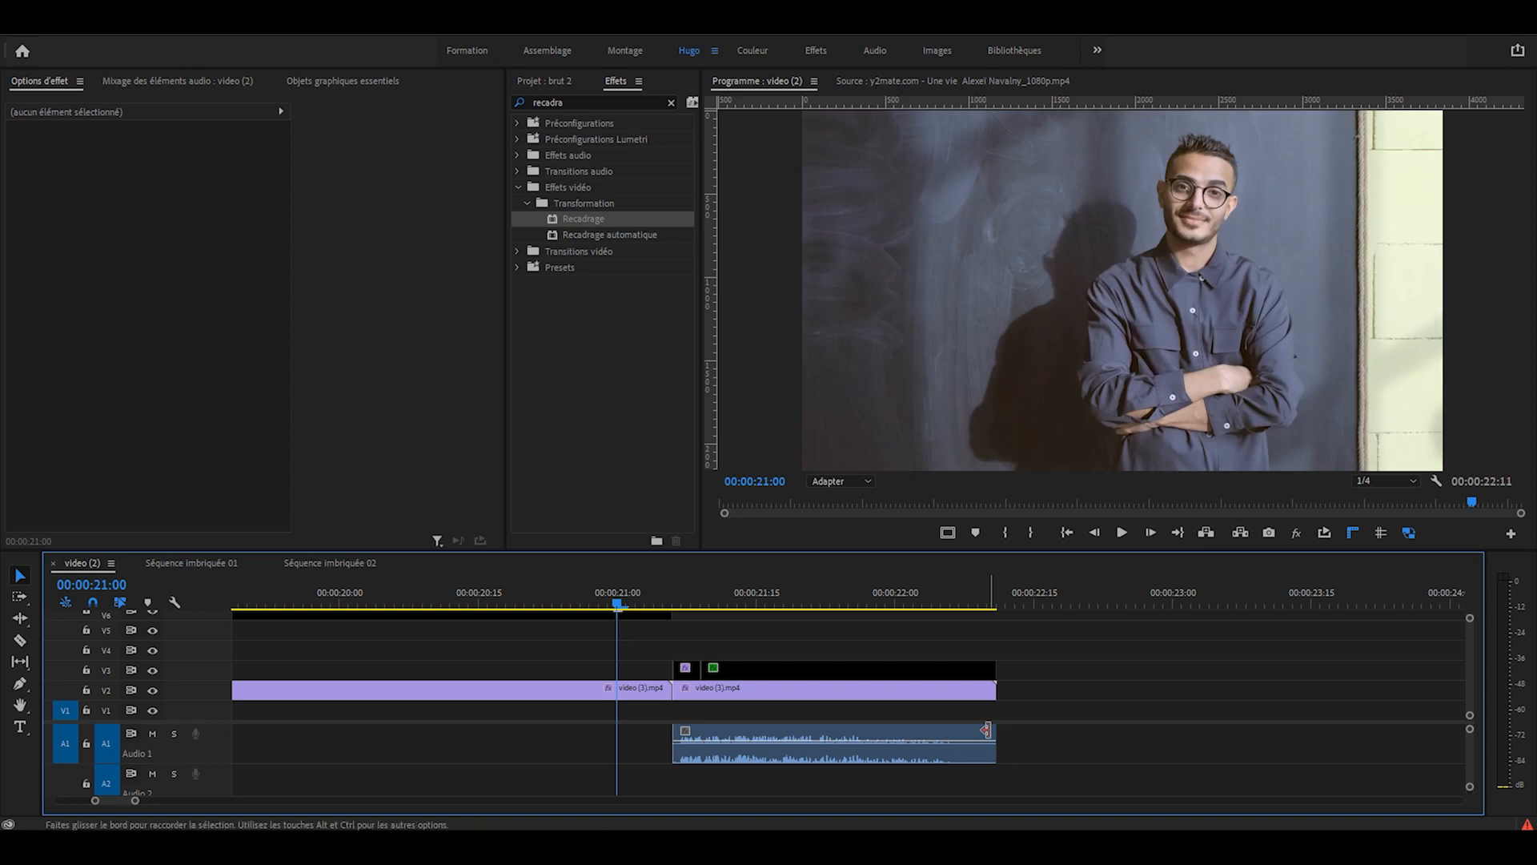
key("space")
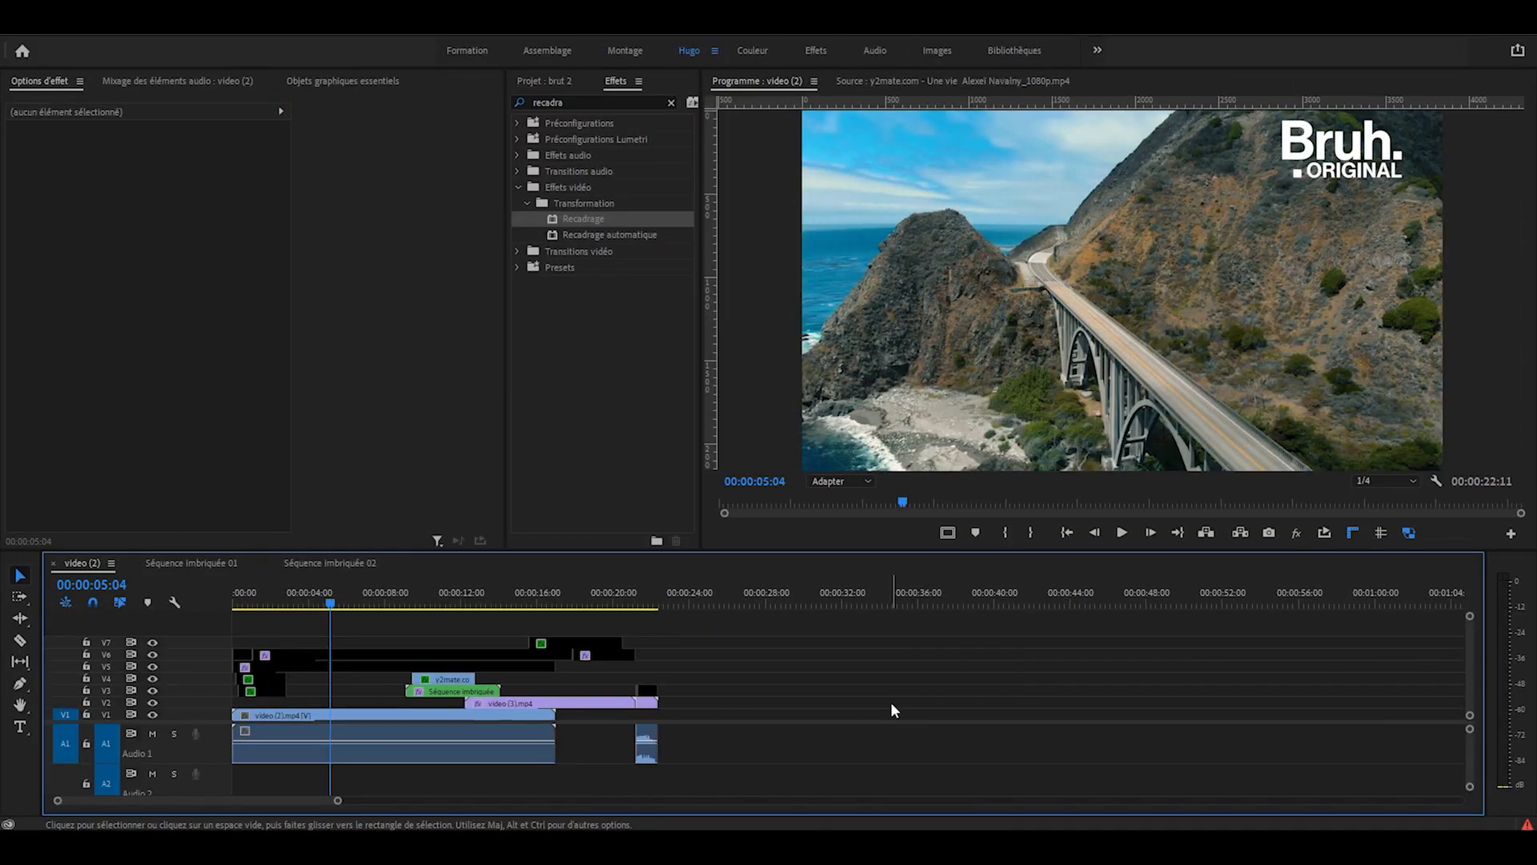